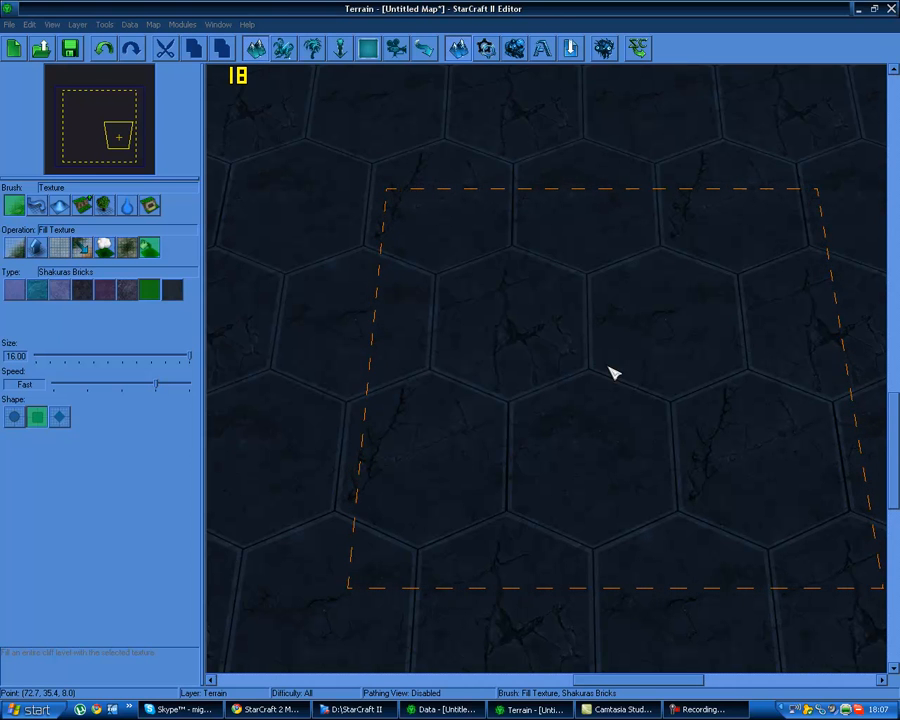
{"action": "right_click_drag", "start_coordinate": [608, 367], "coordinate": [405, 429]}
{"action": "mouse_move", "coordinate": [486, 352]}
{"action": "right_mouse_down"}
{"action": "mouse_move", "coordinate": [466, 443]}
{"action": "mouse_move", "coordinate": [496, 546]}
{"action": "right_mouse_up"}
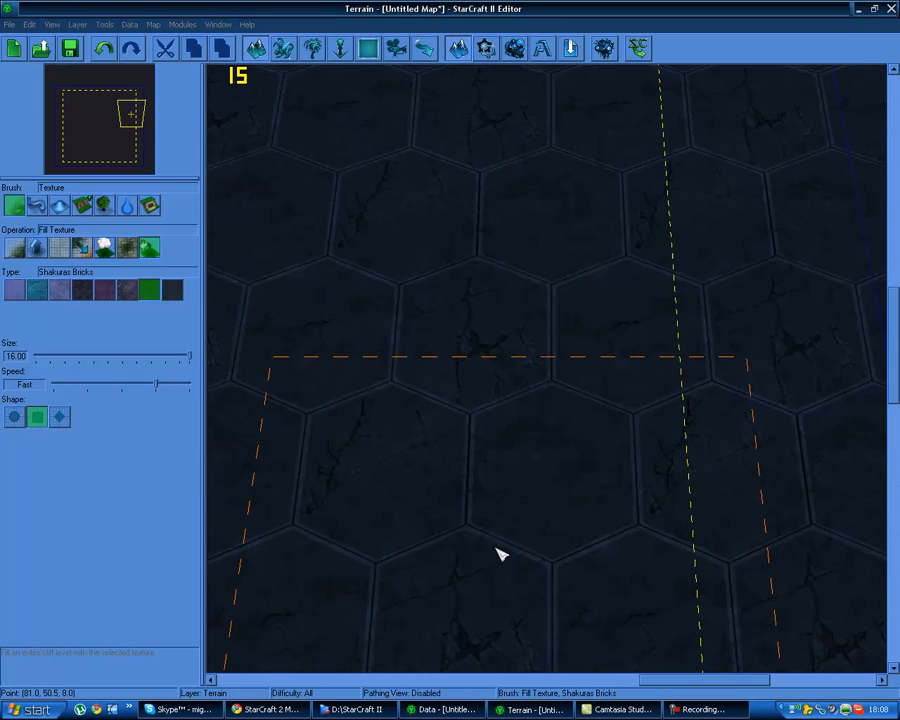
{"action": "mouse_move", "coordinate": [512, 388]}
{"action": "right_mouse_down"}
{"action": "mouse_move", "coordinate": [555, 503]}
{"action": "mouse_move", "coordinate": [428, 452]}
{"action": "mouse_move", "coordinate": [450, 468]}
{"action": "mouse_move", "coordinate": [455, 458]}
{"action": "right_mouse_up"}
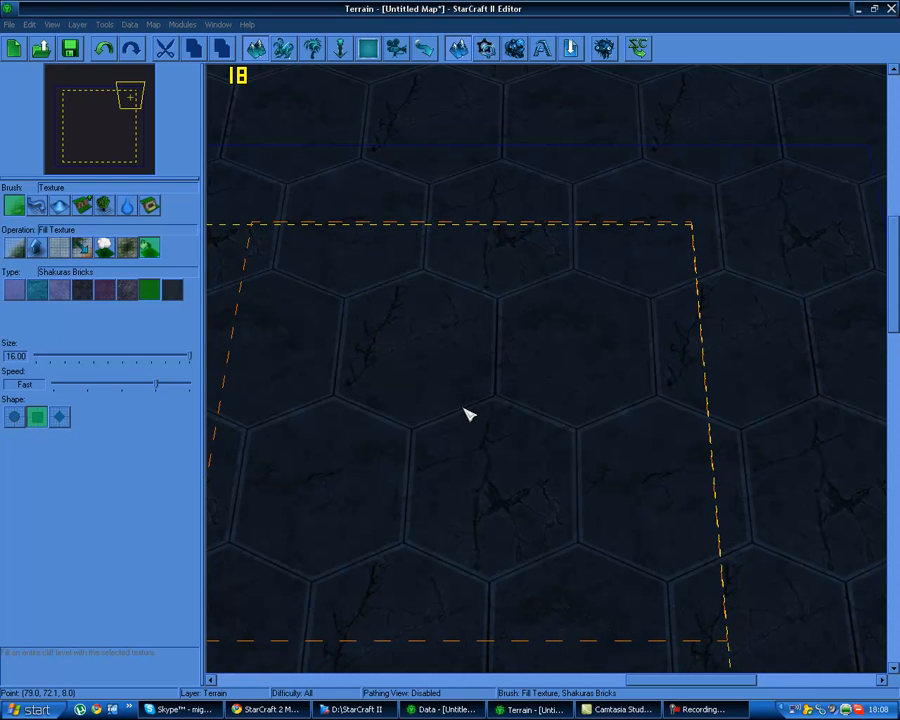
{"action": "right_click_drag", "start_coordinate": [458, 418], "coordinate": [643, 289]}
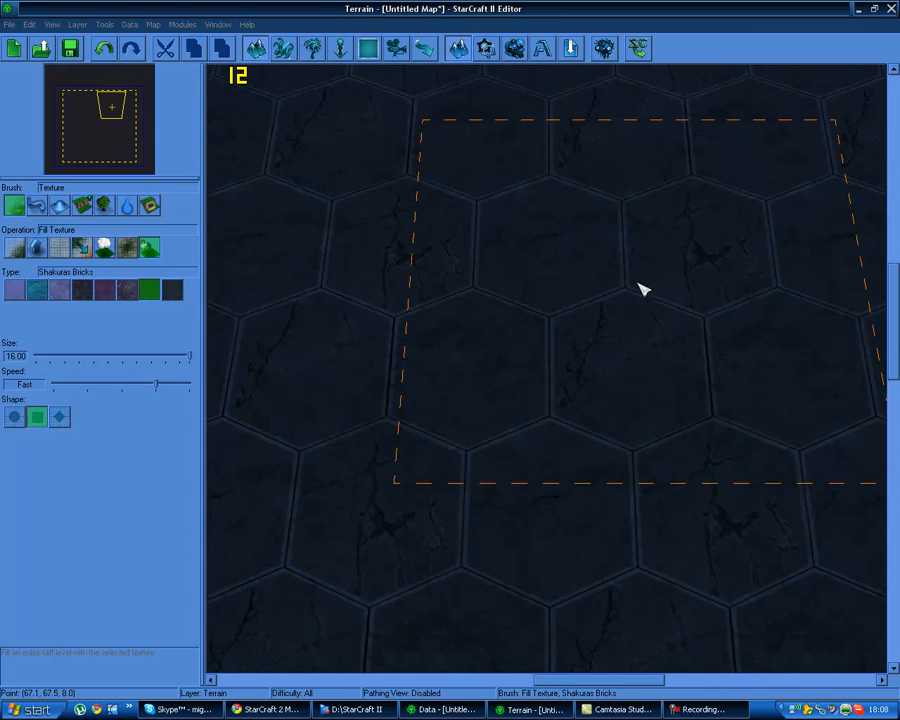
{"action": "right_click_drag", "start_coordinate": [466, 327], "coordinate": [494, 296]}
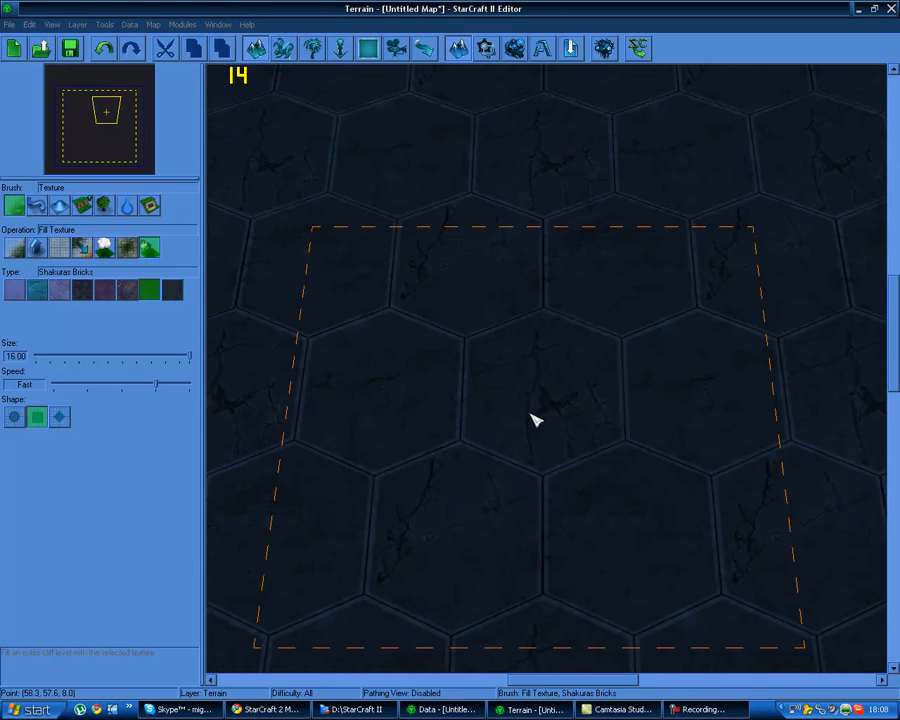
{"action": "right_click_drag", "start_coordinate": [465, 400], "coordinate": [519, 388]}
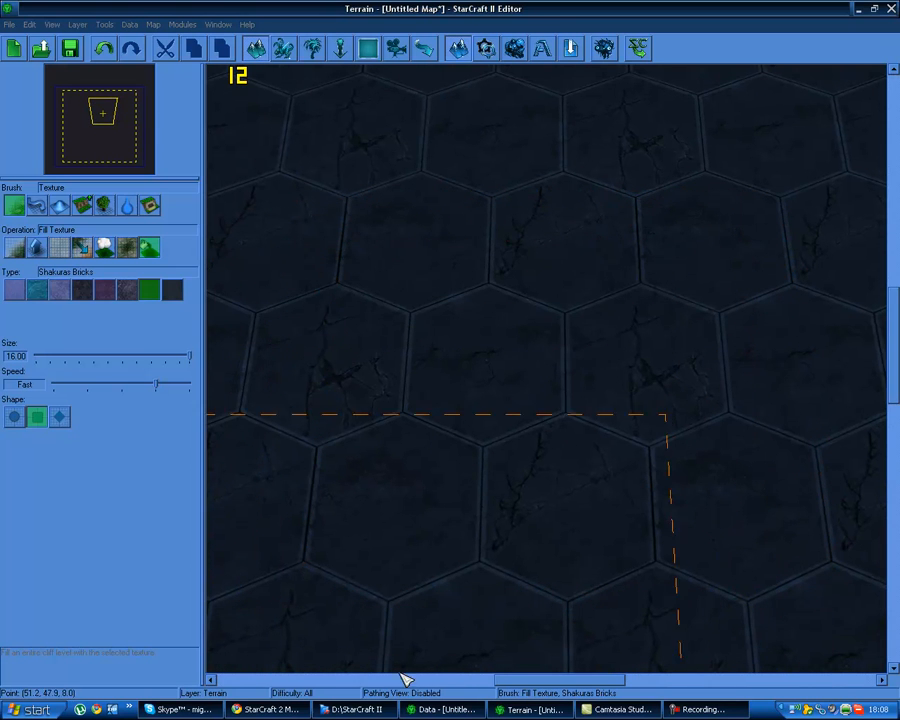
Locate StarCraft II Editor.exe in the D:\StarCraft II folder and return to the map in StarCraft II Editor
{"action": "left_click", "coordinate": [350, 709]}
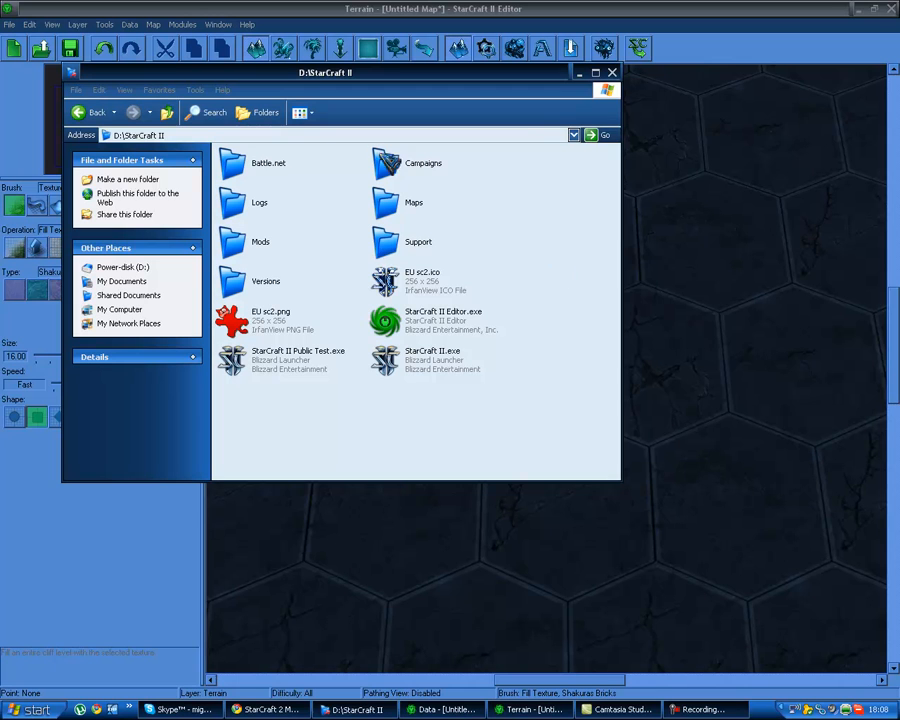
{"action": "left_click", "coordinate": [428, 283]}
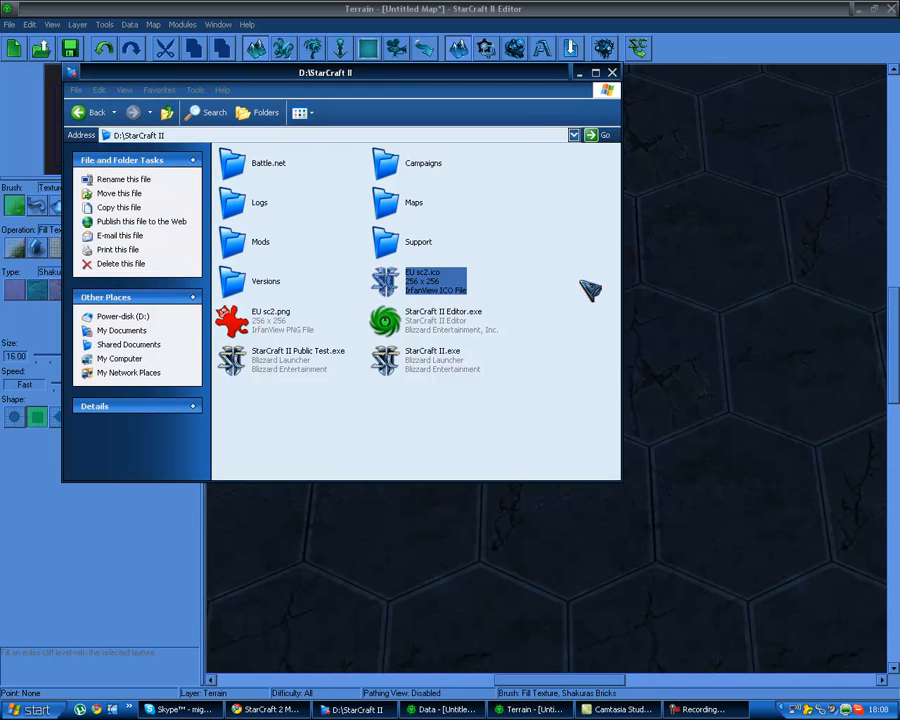
{"action": "key", "text": "Delete"}
{"action": "left_click", "coordinate": [569, 365]}
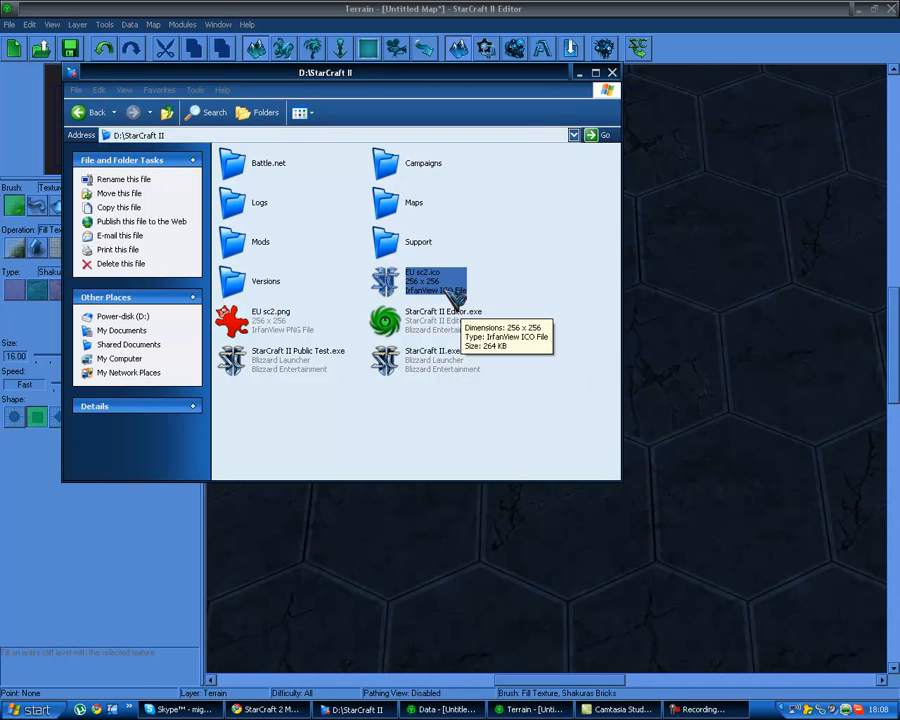
{"action": "left_click", "coordinate": [462, 325]}
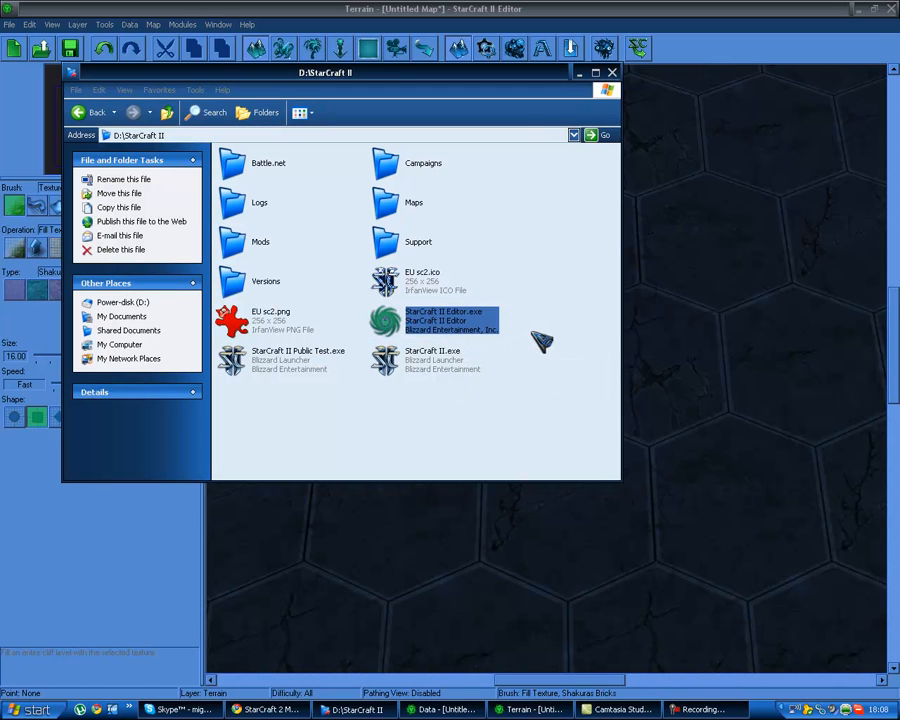
{"action": "left_click", "coordinate": [729, 275]}
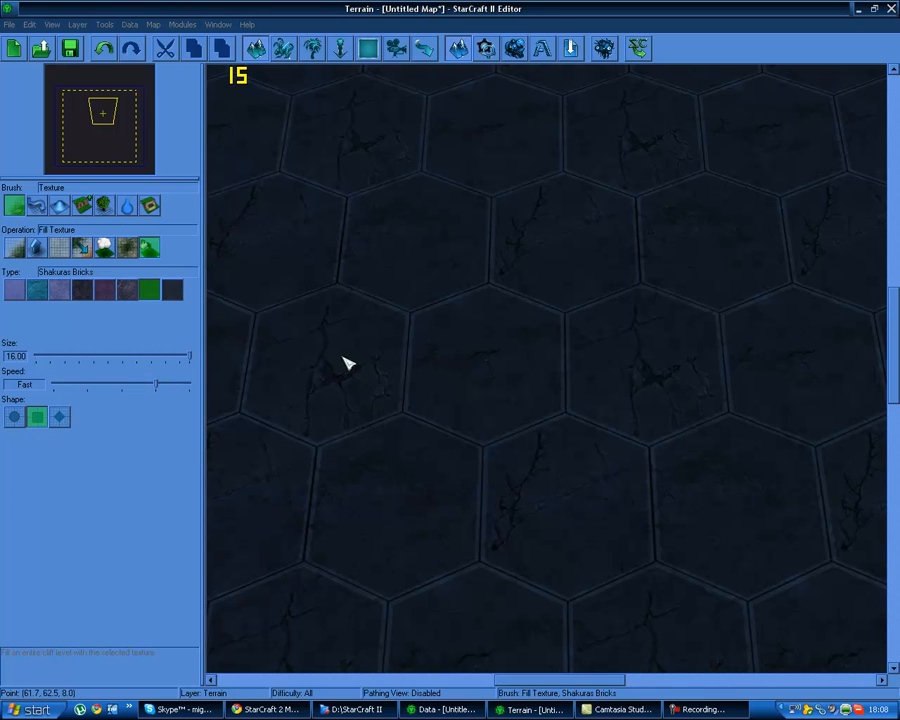
Start a new map document and review its width, height, terrain and texture set options
{"action": "right_click_drag", "start_coordinate": [398, 340], "coordinate": [510, 311]}
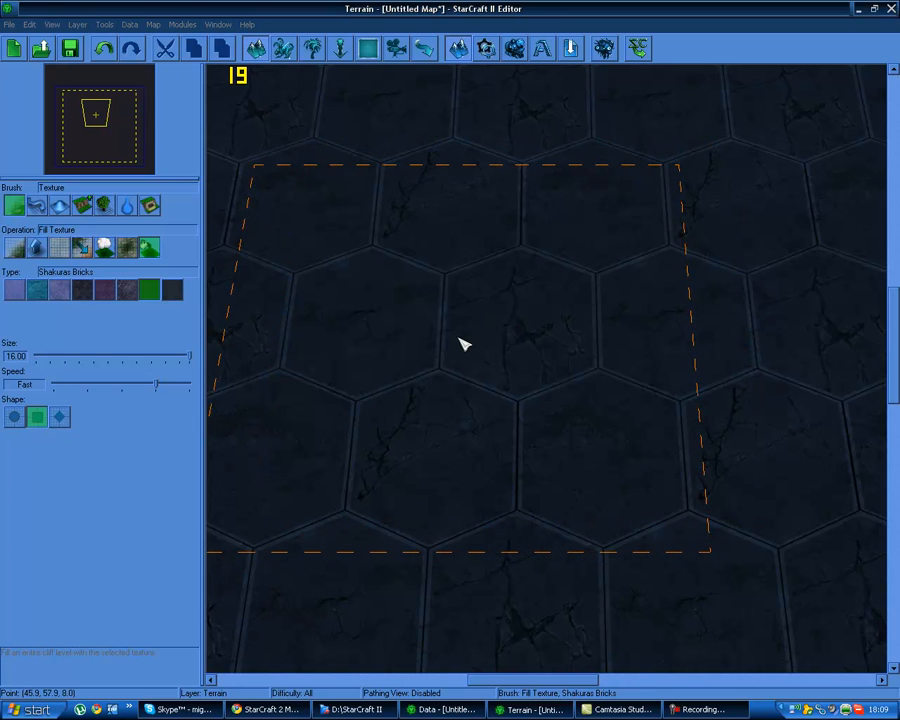
{"action": "key", "text": "ctrl+n"}
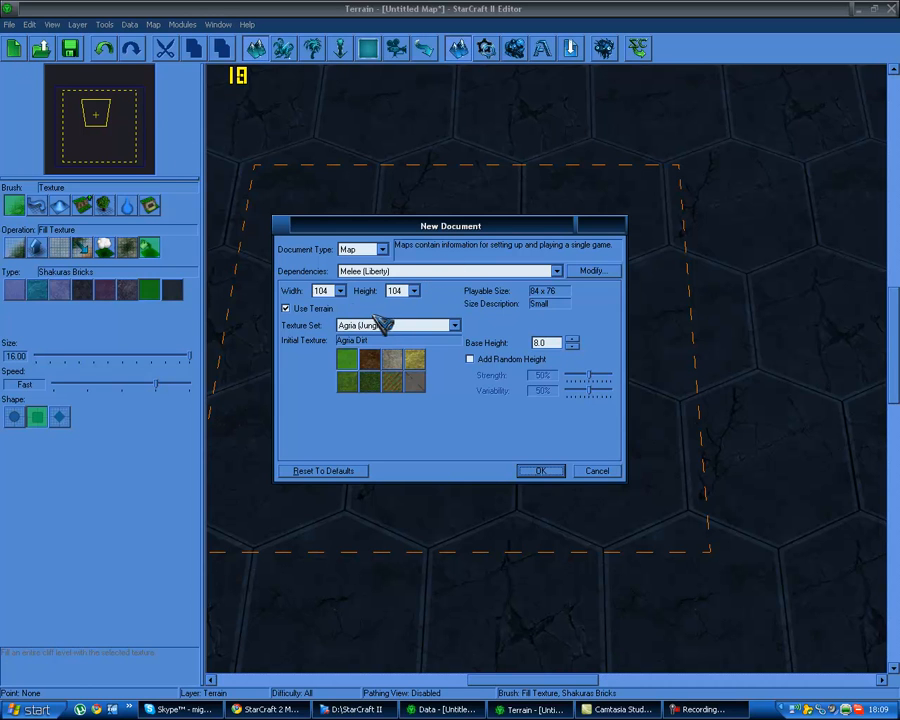
{"action": "left_click", "coordinate": [341, 291]}
{"action": "left_click", "coordinate": [415, 291]}
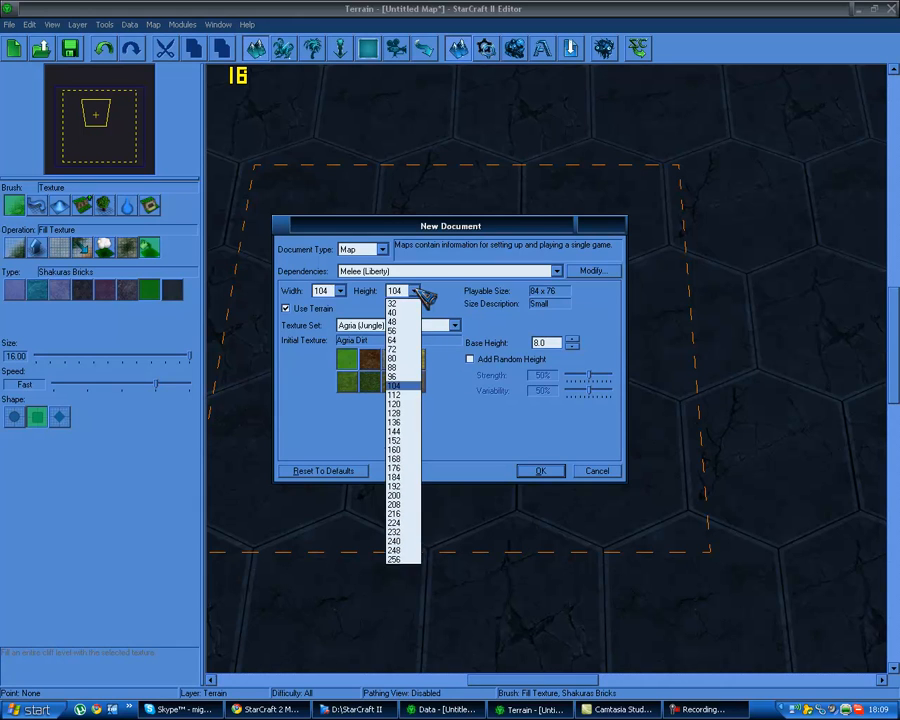
{"action": "left_click", "coordinate": [415, 291]}
{"action": "left_click", "coordinate": [312, 309]}
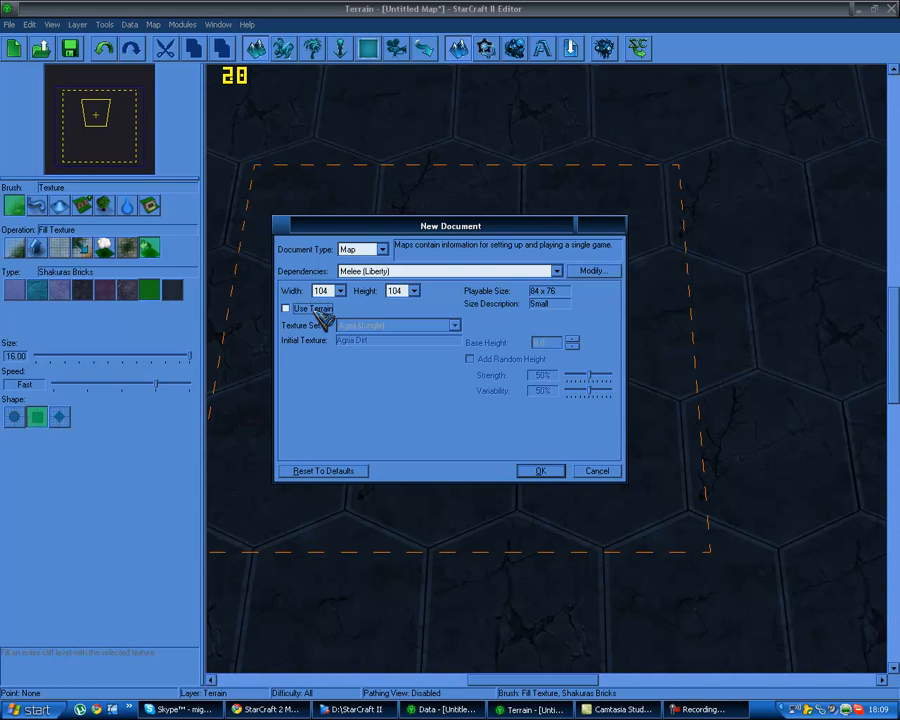
{"action": "left_click", "coordinate": [322, 310]}
{"action": "left_click", "coordinate": [408, 327]}
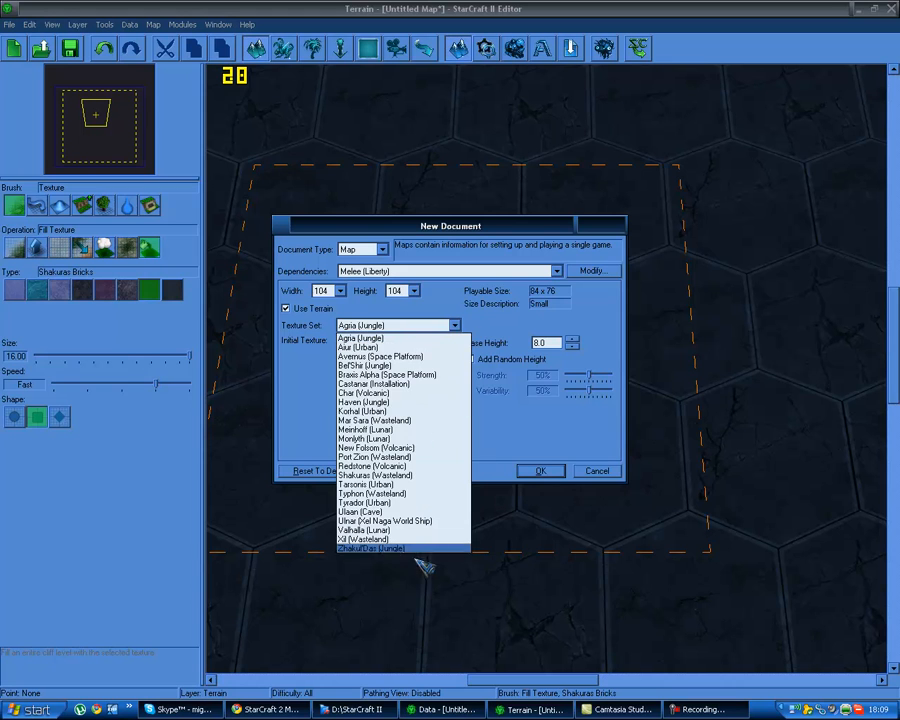
{"action": "left_click", "coordinate": [420, 340]}
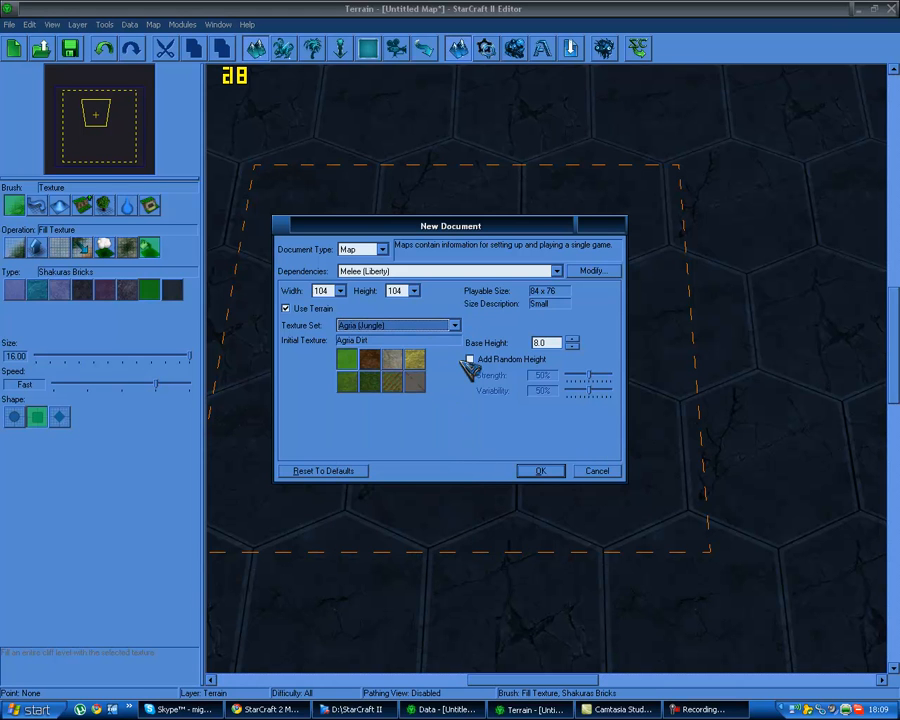
Try the Shakuras (Wasteland) and Ulnar (Xel Naga World Ship) texture sets for the new map, and cancel its creation
{"action": "left_click", "coordinate": [410, 325]}
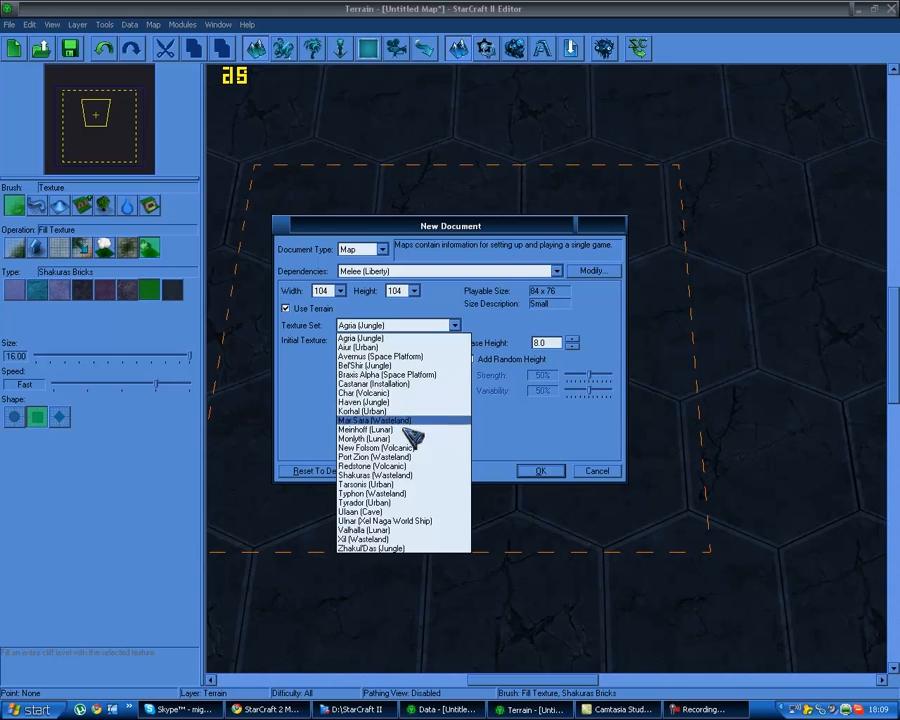
{"action": "left_click", "coordinate": [445, 476]}
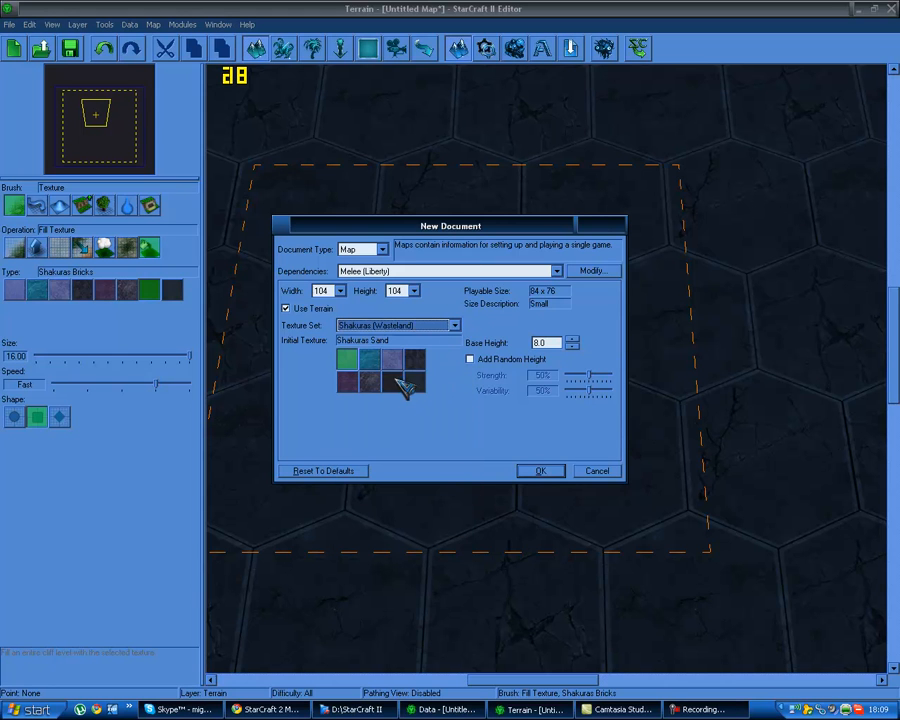
{"action": "left_click", "coordinate": [454, 325]}
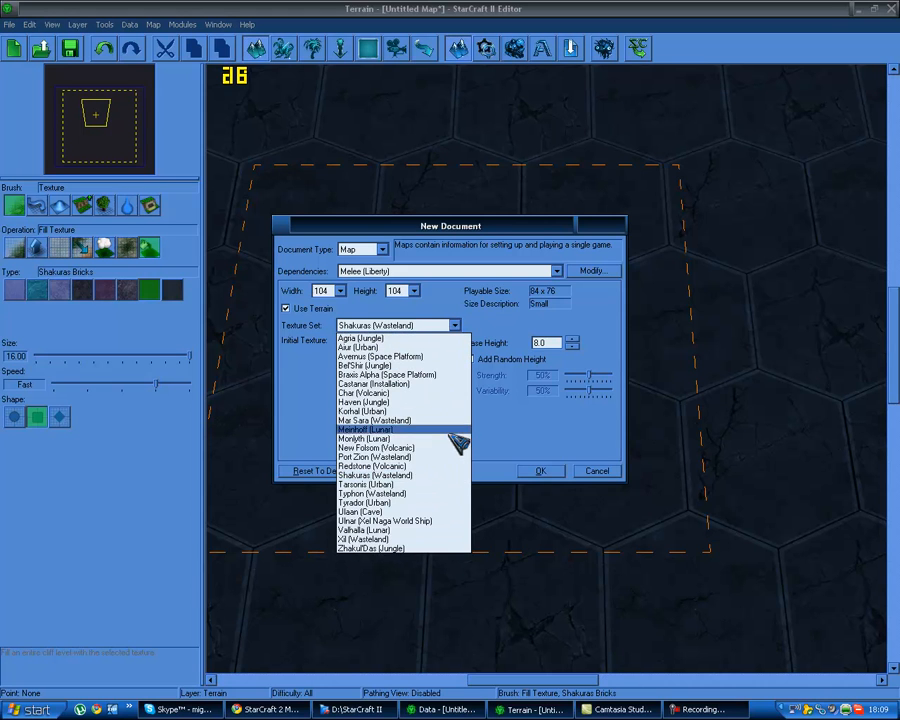
{"action": "left_click", "coordinate": [449, 521]}
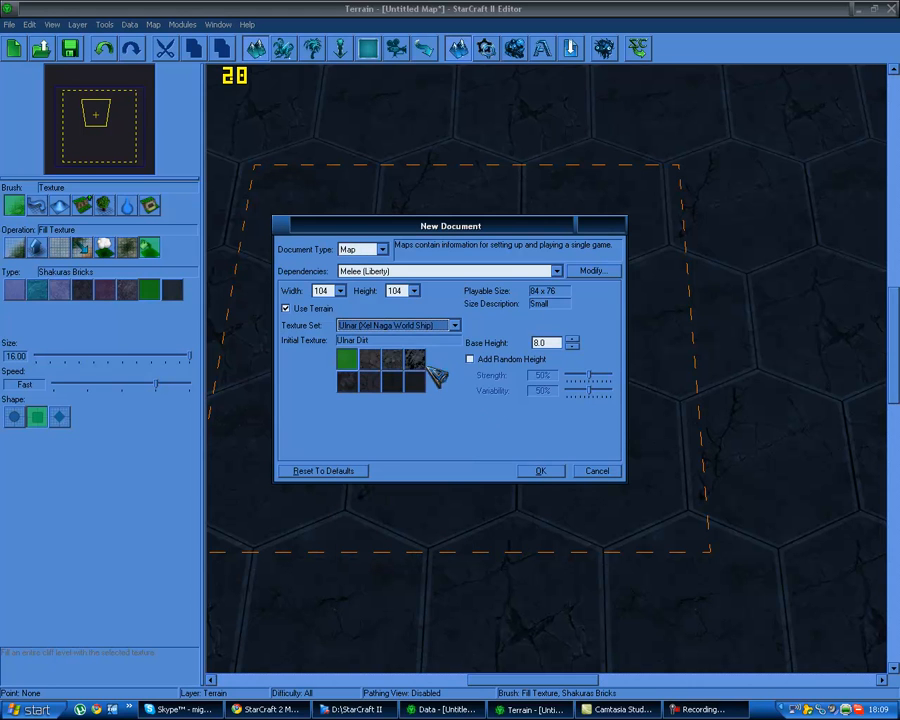
{"action": "left_click", "coordinate": [369, 381]}
{"action": "left_click", "coordinate": [391, 381]}
{"action": "left_click", "coordinate": [600, 471]}
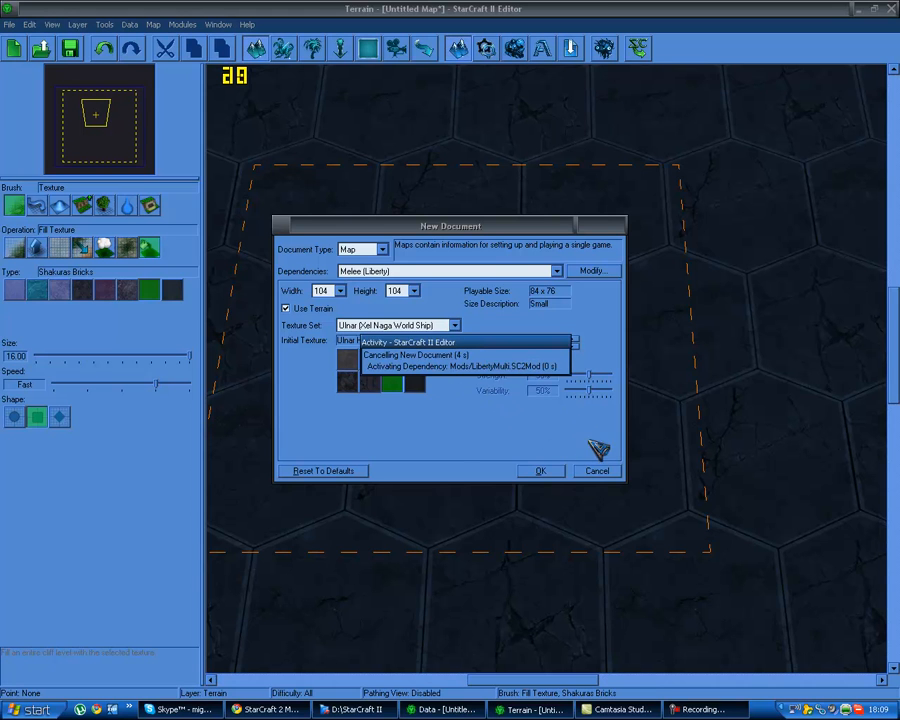
Open the map's document dependencies and review the Liberty (Mod) and Liberty Multi (Mod) entries
{"action": "mouse_move", "coordinate": [620, 393]}
{"action": "right_mouse_down"}
{"action": "mouse_move", "coordinate": [586, 398]}
{"action": "mouse_move", "coordinate": [560, 339]}
{"action": "mouse_move", "coordinate": [492, 242]}
{"action": "right_mouse_up"}
{"action": "right_click_drag", "start_coordinate": [541, 356], "coordinate": [621, 322]}
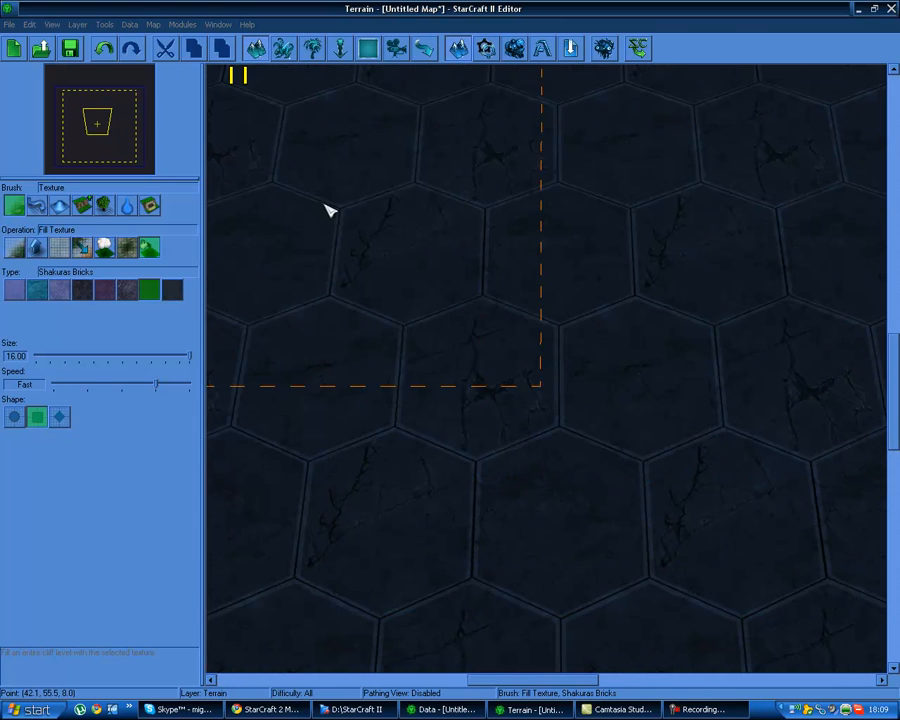
{"action": "left_click", "coordinate": [10, 24]}
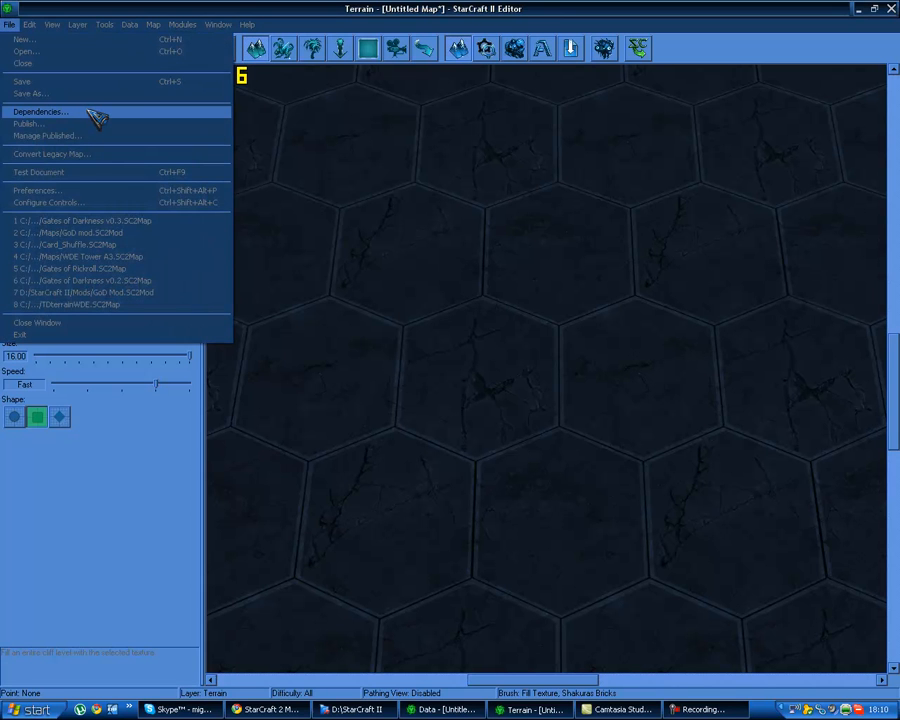
{"action": "left_click", "coordinate": [92, 113]}
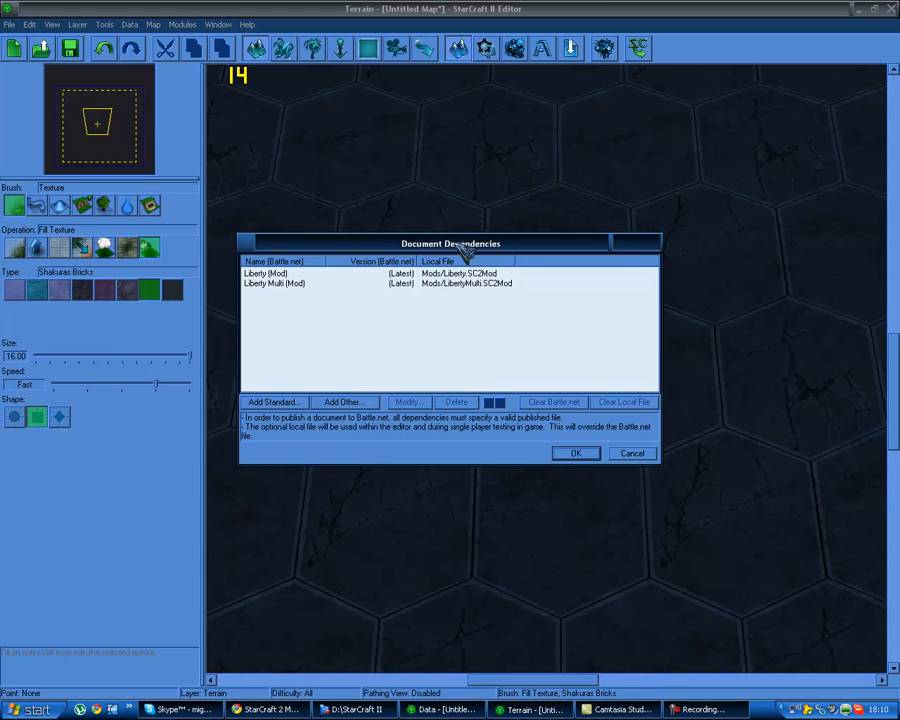
{"action": "left_click_drag", "start_coordinate": [463, 249], "coordinate": [533, 229]}
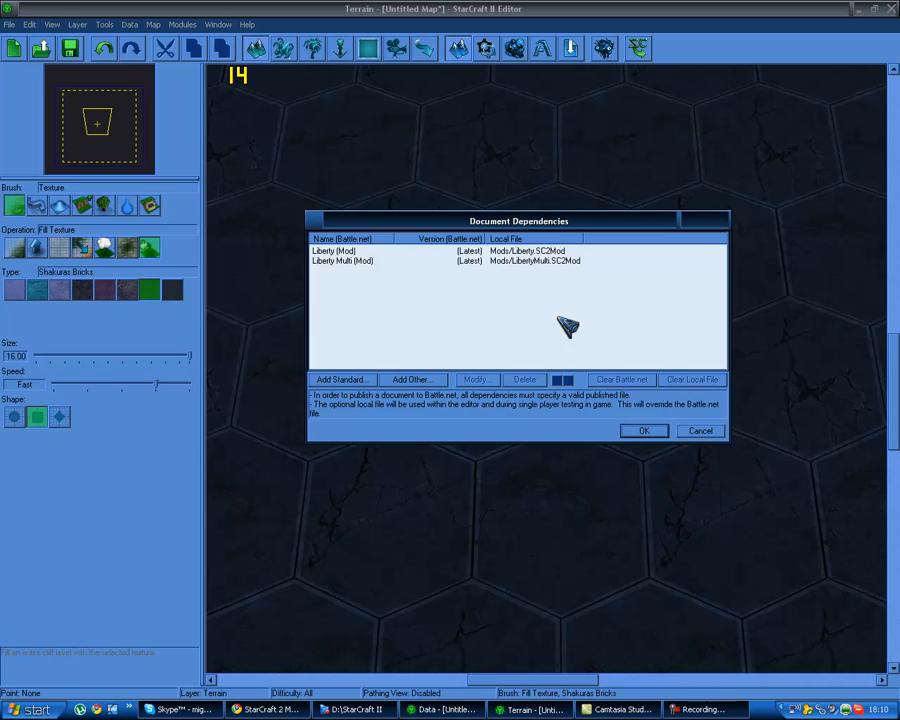
{"action": "left_click", "coordinate": [365, 251]}
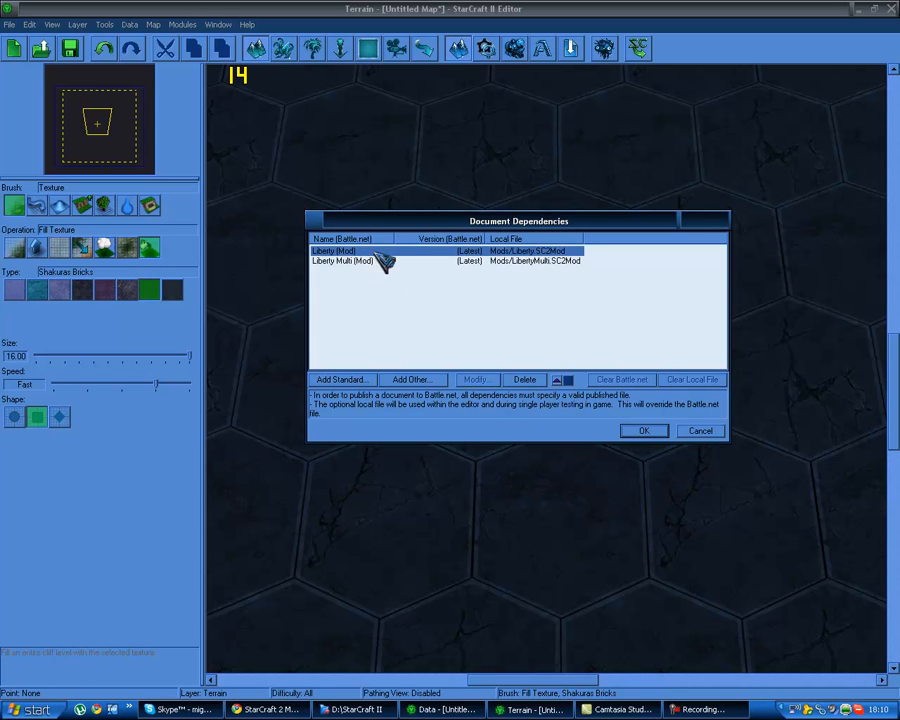
{"action": "left_click", "coordinate": [385, 261]}
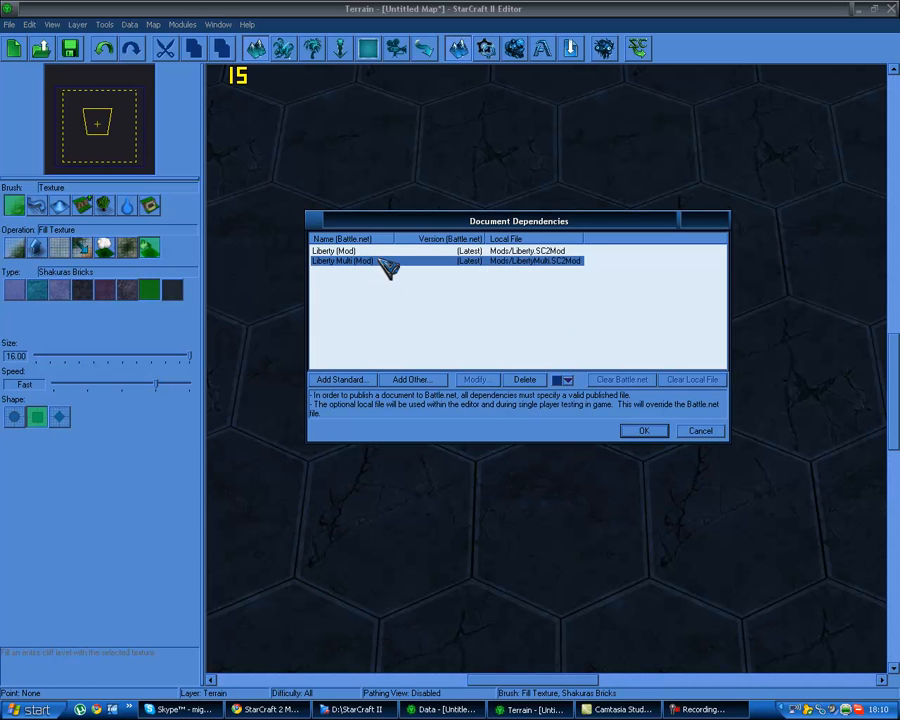
{"action": "left_click", "coordinate": [578, 251]}
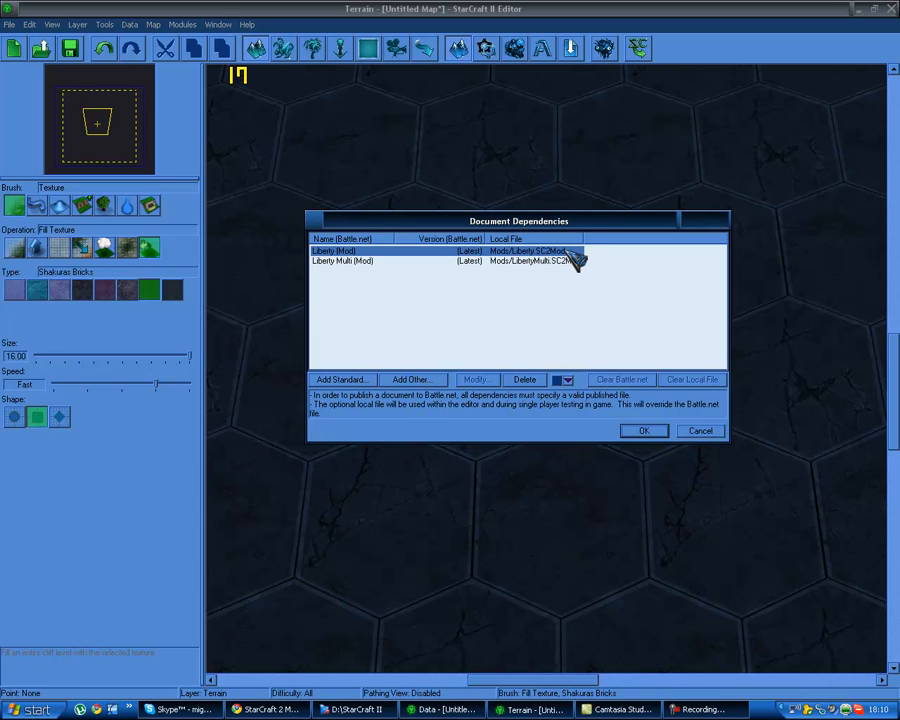
{"action": "left_click", "coordinate": [592, 262]}
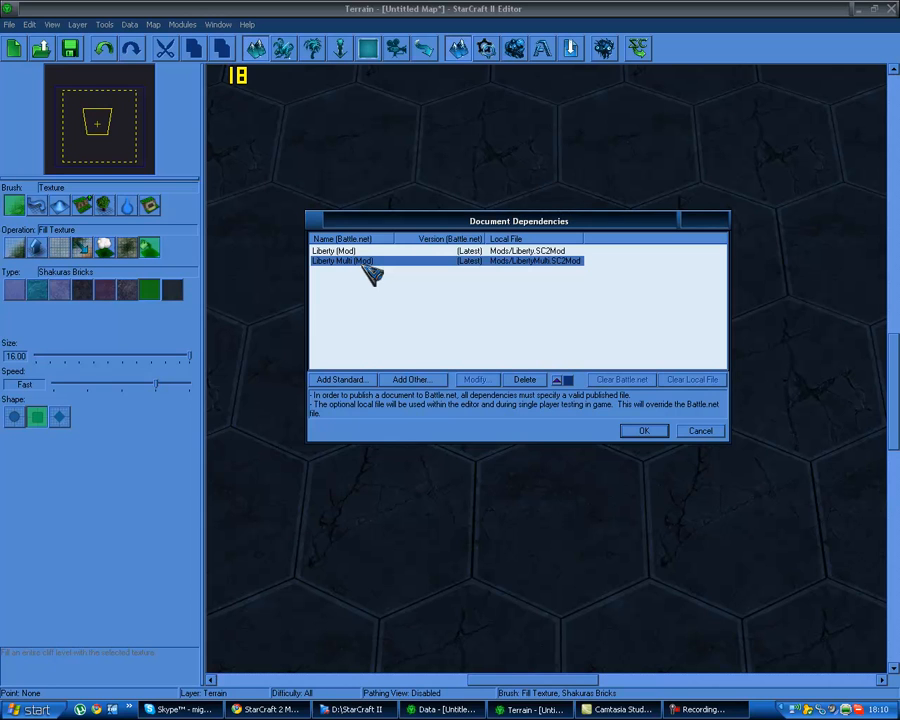
{"action": "left_click", "coordinate": [490, 250]}
{"action": "left_click", "coordinate": [492, 261]}
{"action": "left_click", "coordinate": [488, 251]}
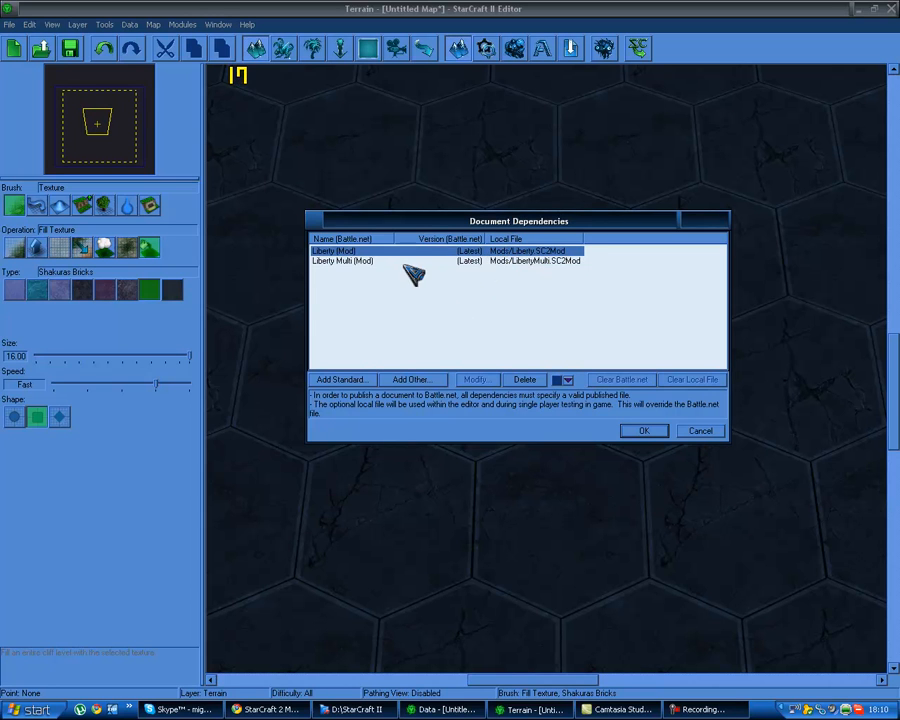
Read the descriptions of the Liberty (Campaign) and Liberty Story (Campaign) standard dependencies and close their list without adding any
{"action": "left_click", "coordinate": [341, 379]}
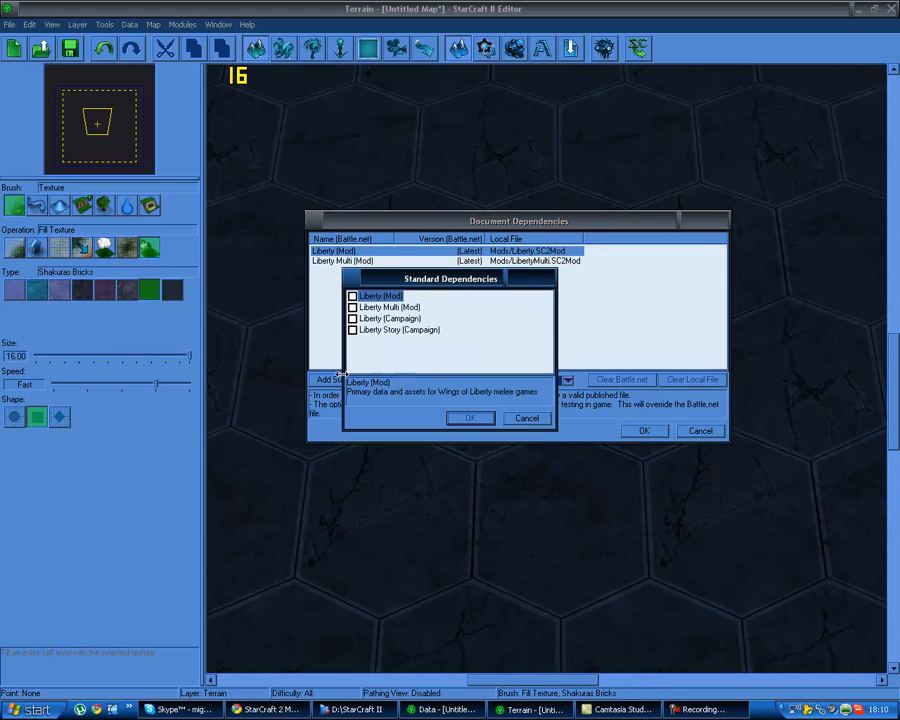
{"action": "left_click", "coordinate": [405, 319]}
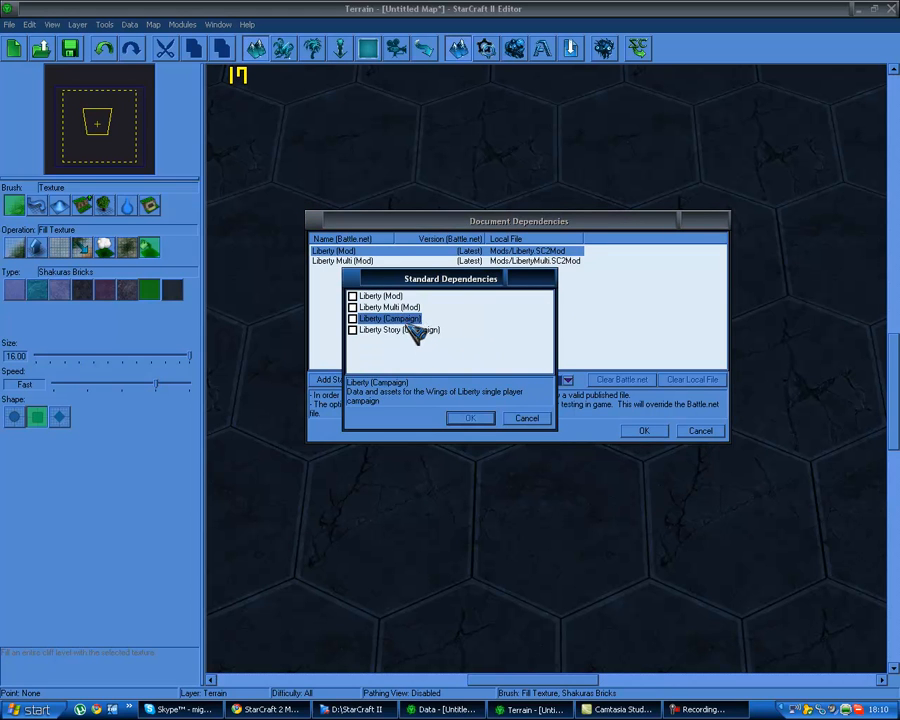
{"action": "left_click", "coordinate": [410, 330]}
{"action": "left_click", "coordinate": [412, 320]}
{"action": "left_click", "coordinate": [414, 329]}
{"action": "left_click", "coordinate": [408, 319]}
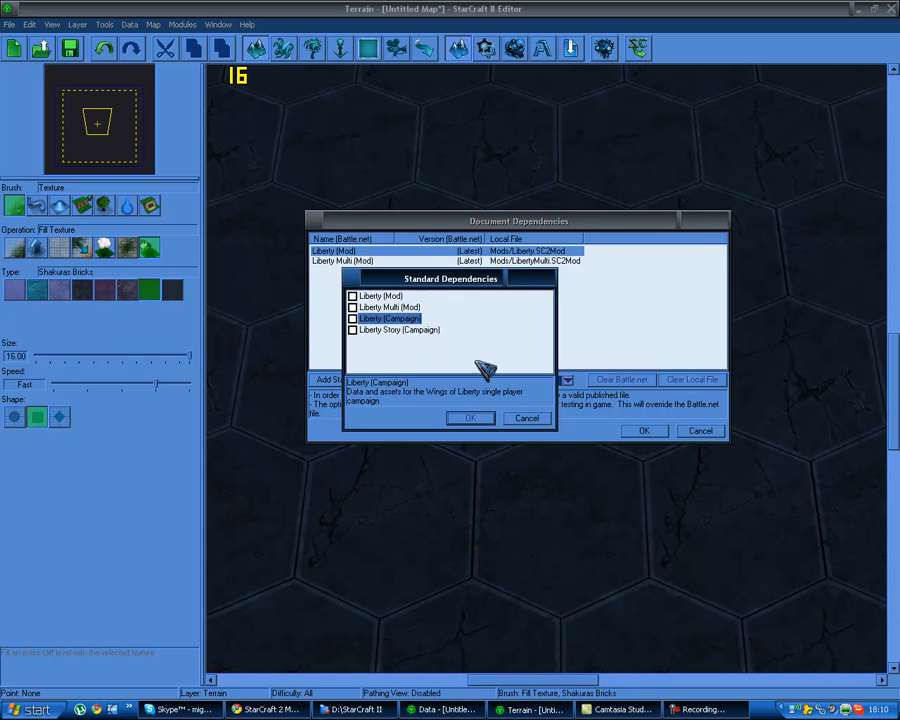
{"action": "left_click", "coordinate": [538, 418]}
Add Liberty (Campaign) and Liberty Story (Campaign) from the standard dependencies to the map's document dependencies
{"action": "left_click", "coordinate": [460, 261]}
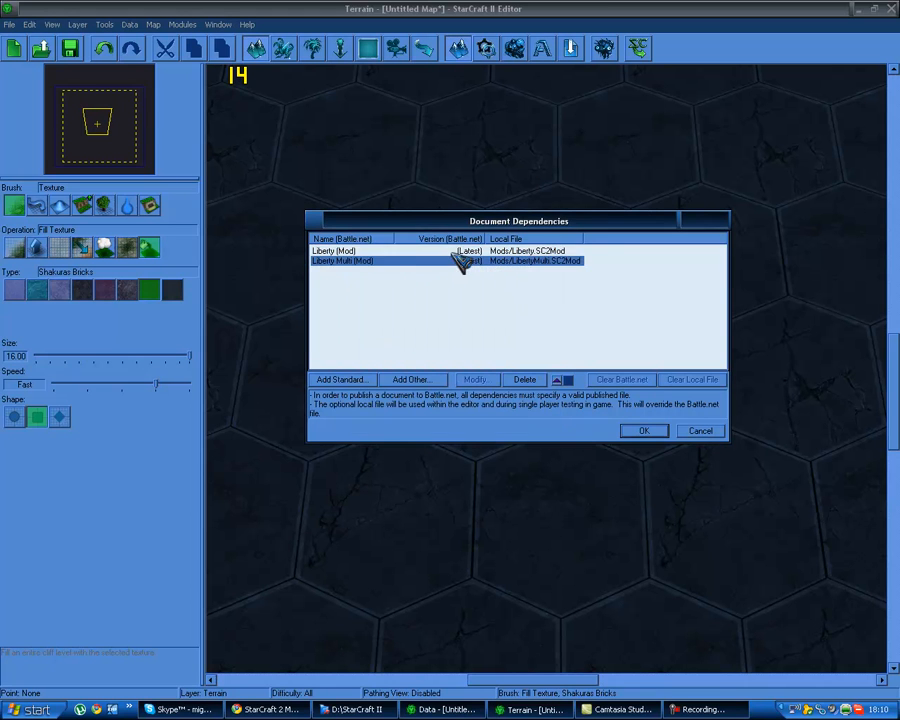
{"action": "left_click", "coordinate": [448, 252]}
{"action": "left_click", "coordinate": [352, 381]}
{"action": "left_click", "coordinate": [387, 332]}
{"action": "left_click", "coordinate": [354, 319]}
{"action": "left_click", "coordinate": [353, 330]}
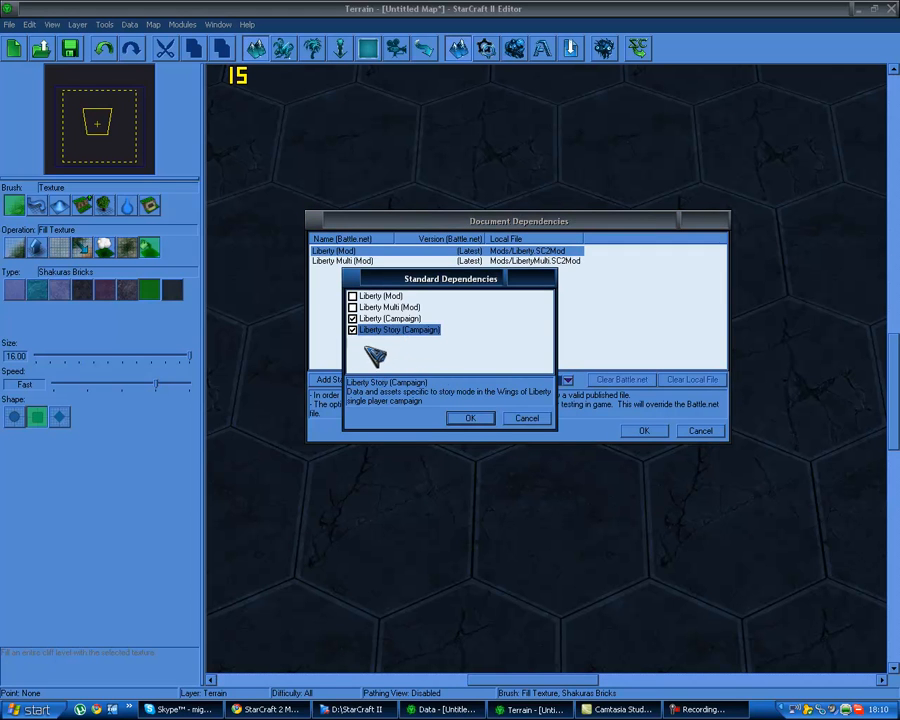
{"action": "left_click", "coordinate": [480, 423]}
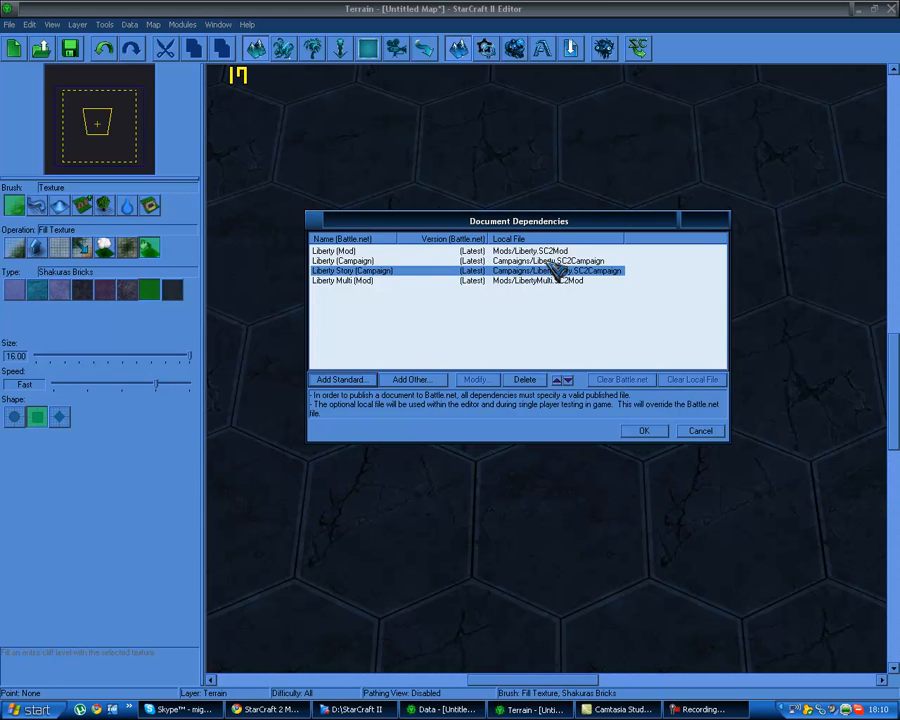
Review the Liberty mod and campaign entries with their local files, and apply the map's updated dependencies
{"action": "left_click", "coordinate": [376, 281]}
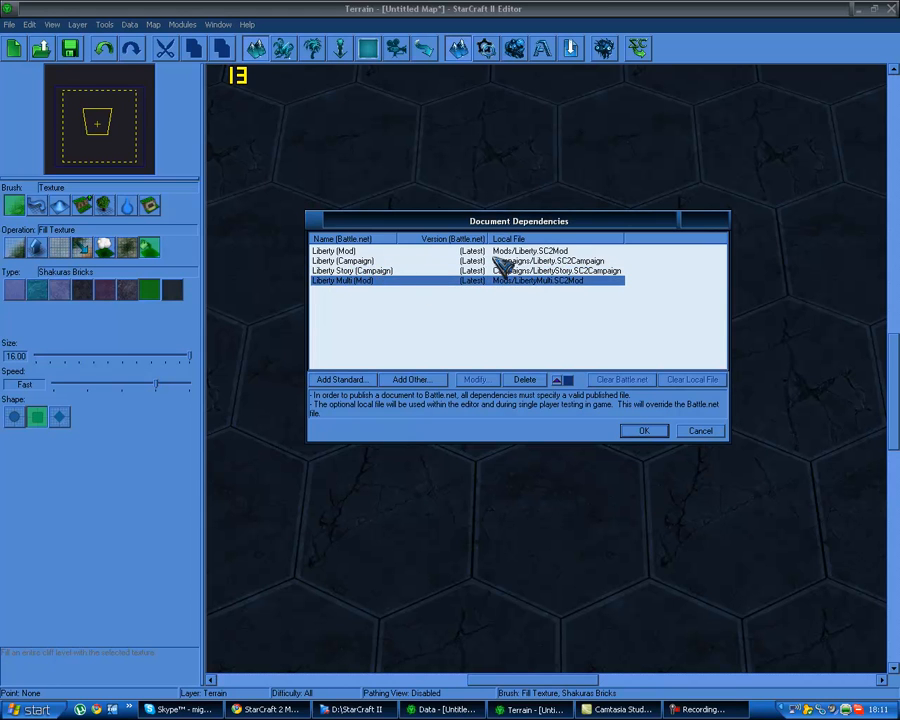
{"action": "left_click", "coordinate": [545, 271]}
{"action": "left_click", "coordinate": [543, 250]}
{"action": "left_click", "coordinate": [544, 270]}
{"action": "left_click", "coordinate": [542, 260]}
{"action": "left_click", "coordinate": [542, 250]}
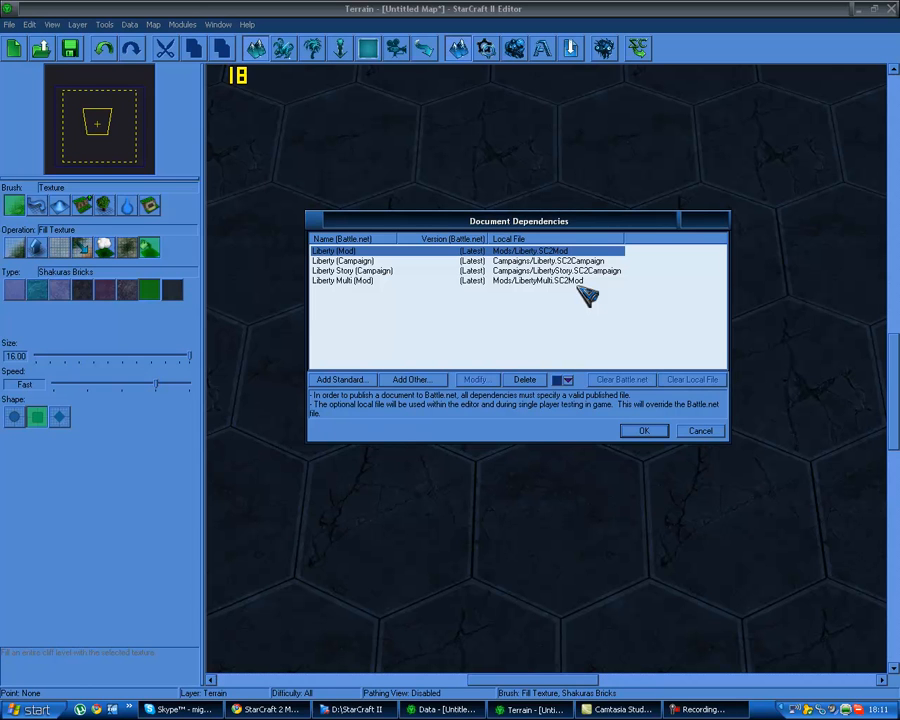
{"action": "left_click", "coordinate": [392, 271]}
{"action": "left_click", "coordinate": [424, 262]}
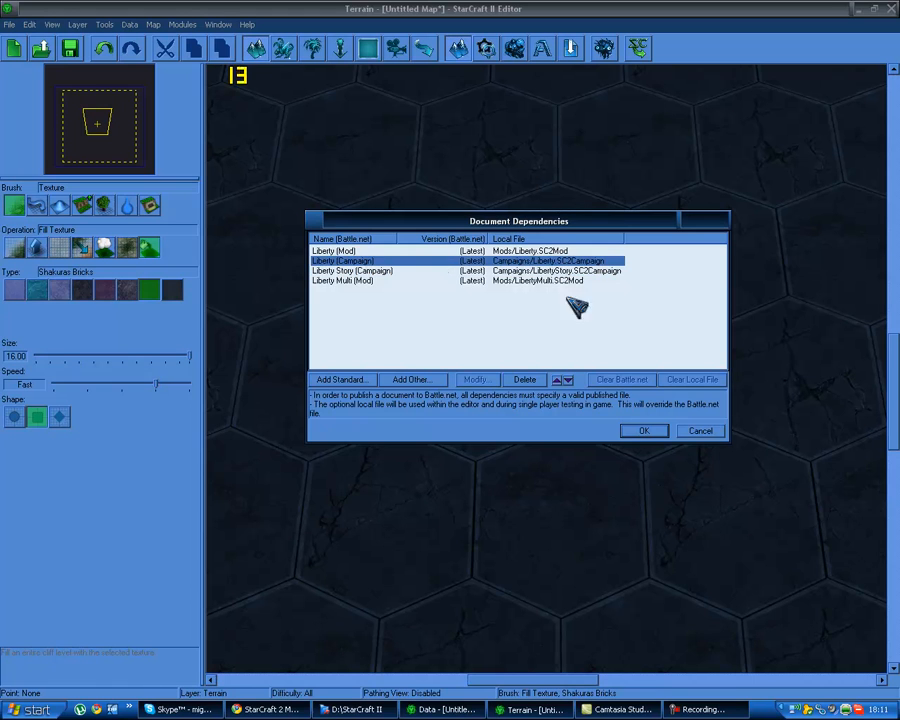
{"action": "left_click", "coordinate": [646, 429]}
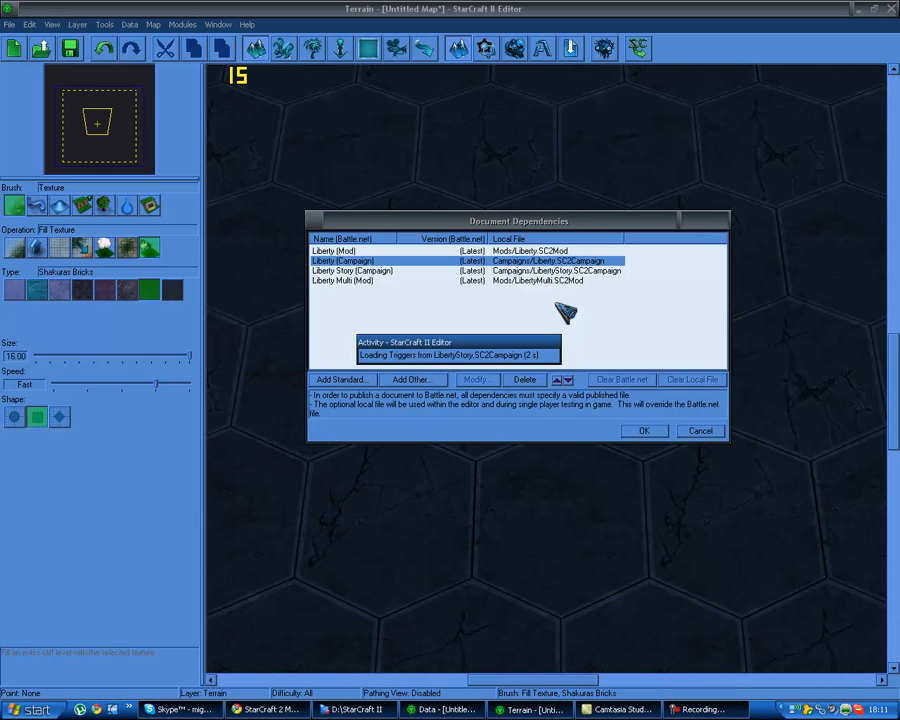
Try to add the local mod file GoD Mod.SC2Mod to the map's dependencies, and dismiss the crash report without sending it
{"action": "right_click_drag", "start_coordinate": [385, 417], "coordinate": [602, 346]}
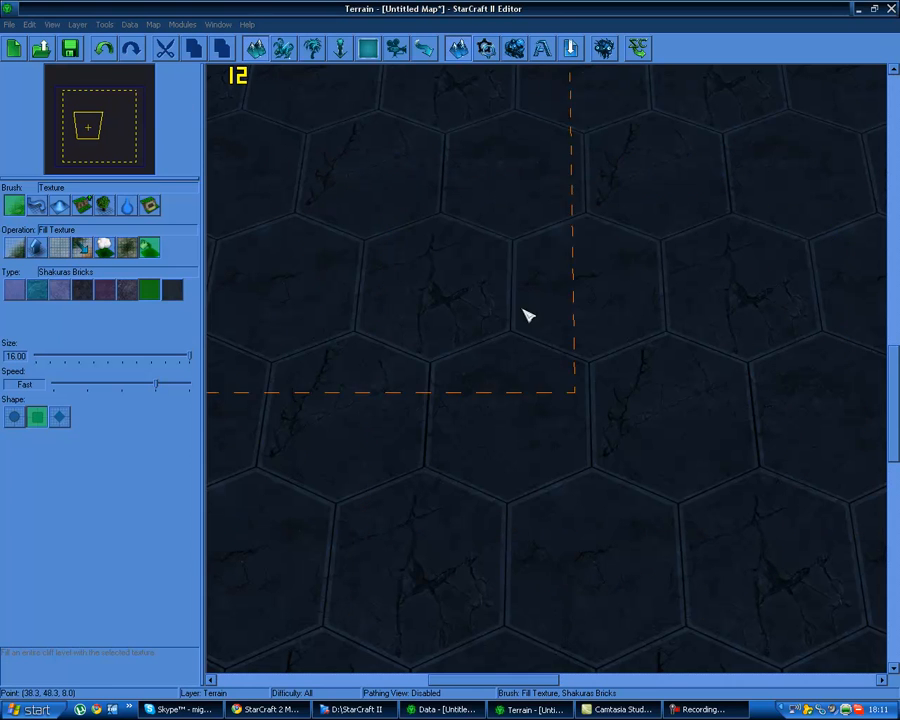
{"action": "left_click", "coordinate": [9, 24]}
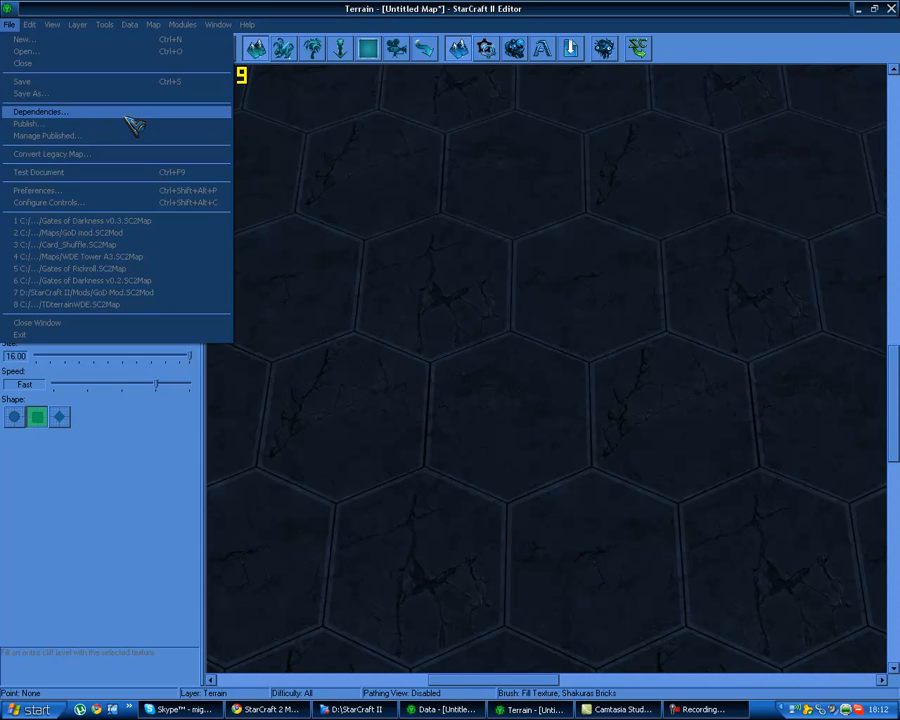
{"action": "left_click", "coordinate": [133, 113]}
{"action": "left_click", "coordinate": [412, 491]}
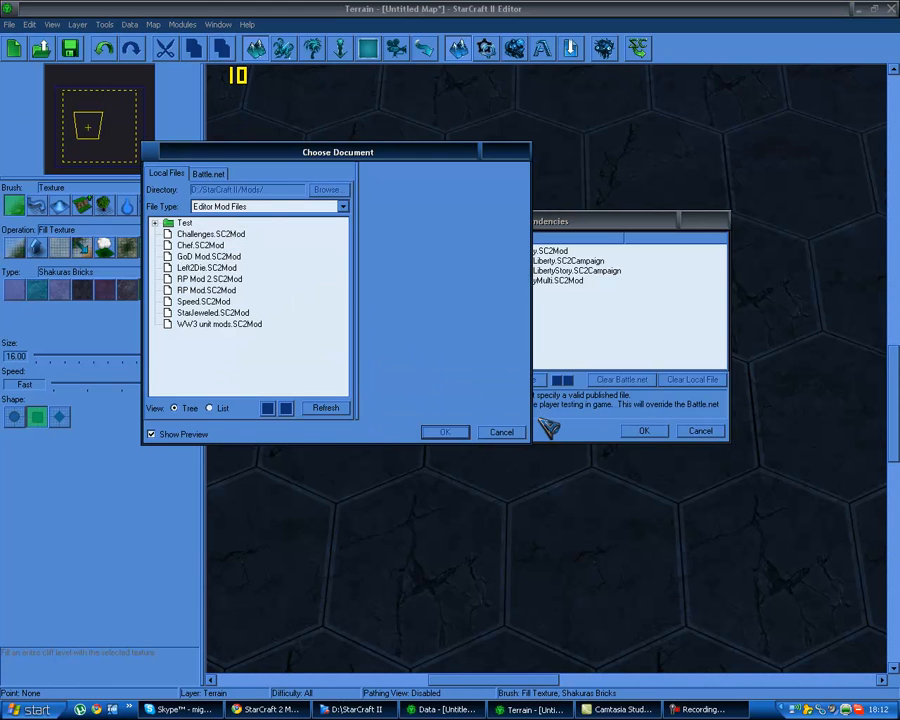
{"action": "left_click", "coordinate": [212, 246]}
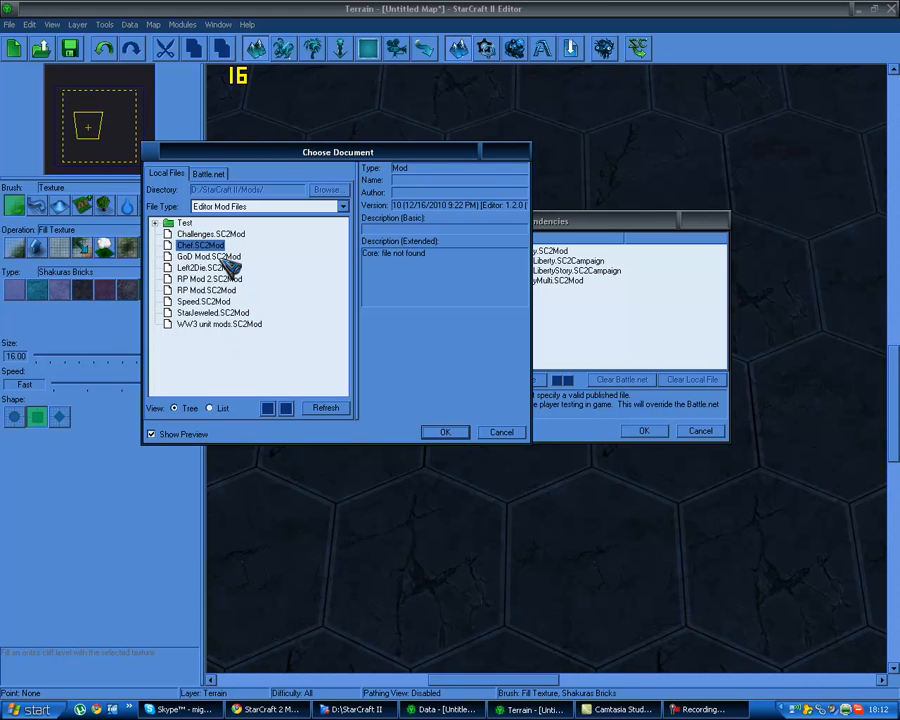
{"action": "left_click", "coordinate": [222, 258]}
{"action": "left_click", "coordinate": [446, 432]}
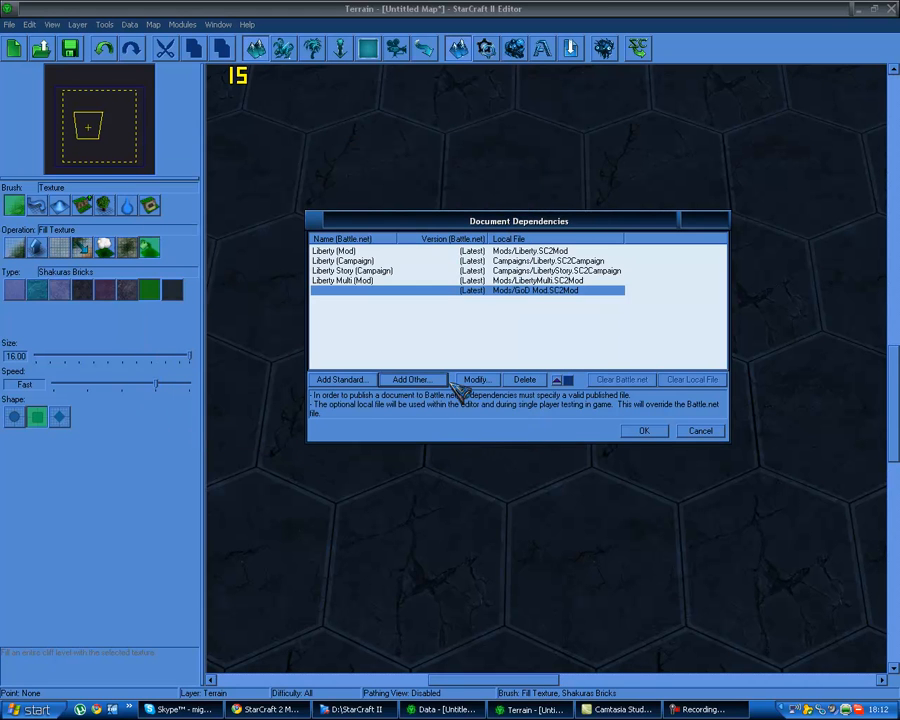
{"action": "left_click", "coordinate": [648, 432]}
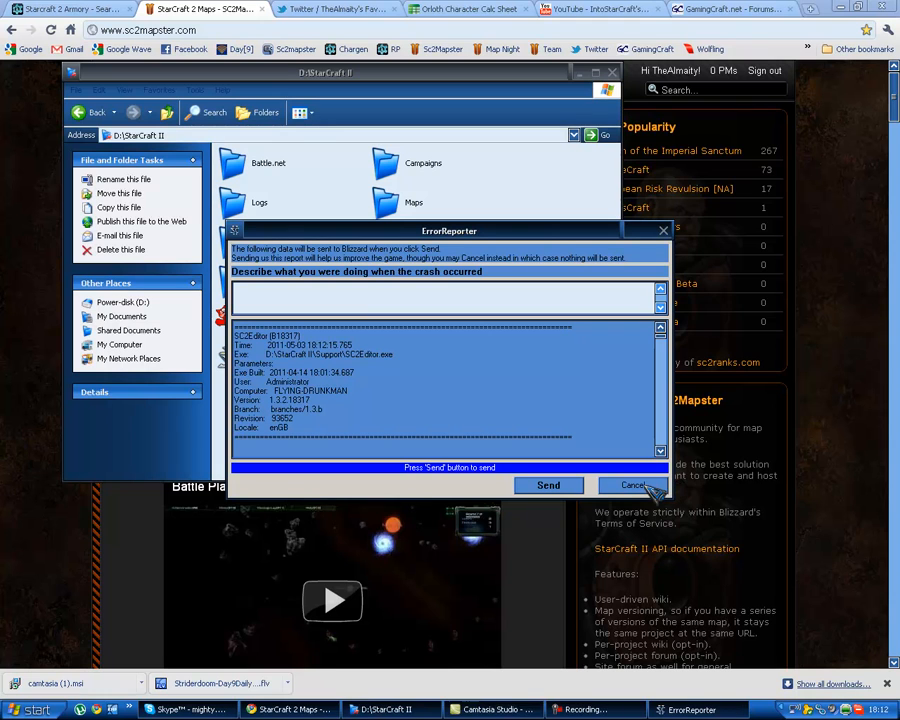
{"action": "left_click", "coordinate": [648, 487]}
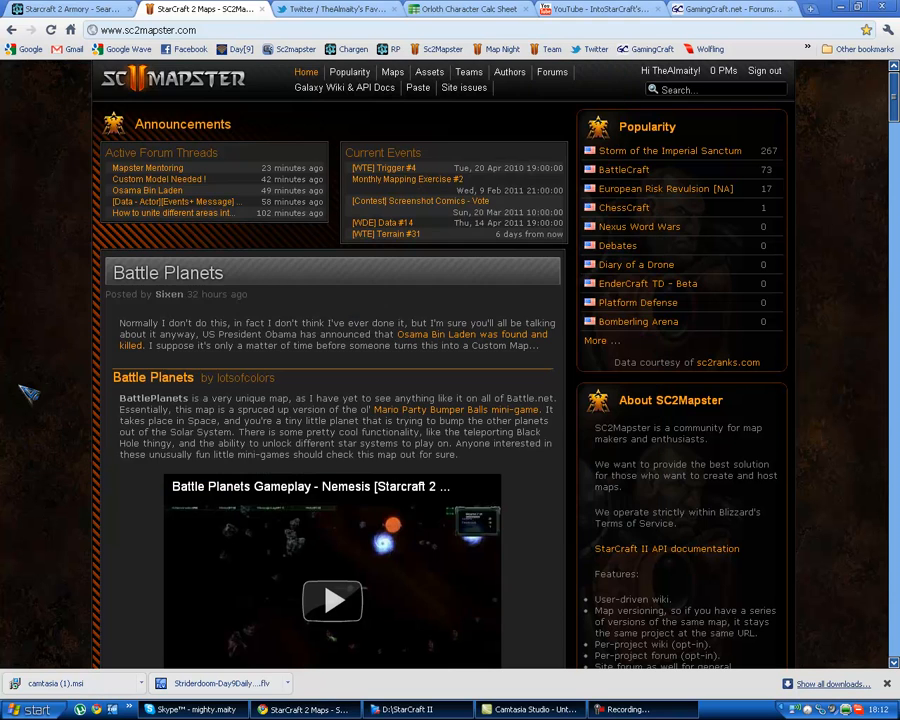
Open the Mapster Mentoring forum thread in the browser, and start a new document in the reopened StarCraft II Editor
{"action": "left_click", "coordinate": [10, 280]}
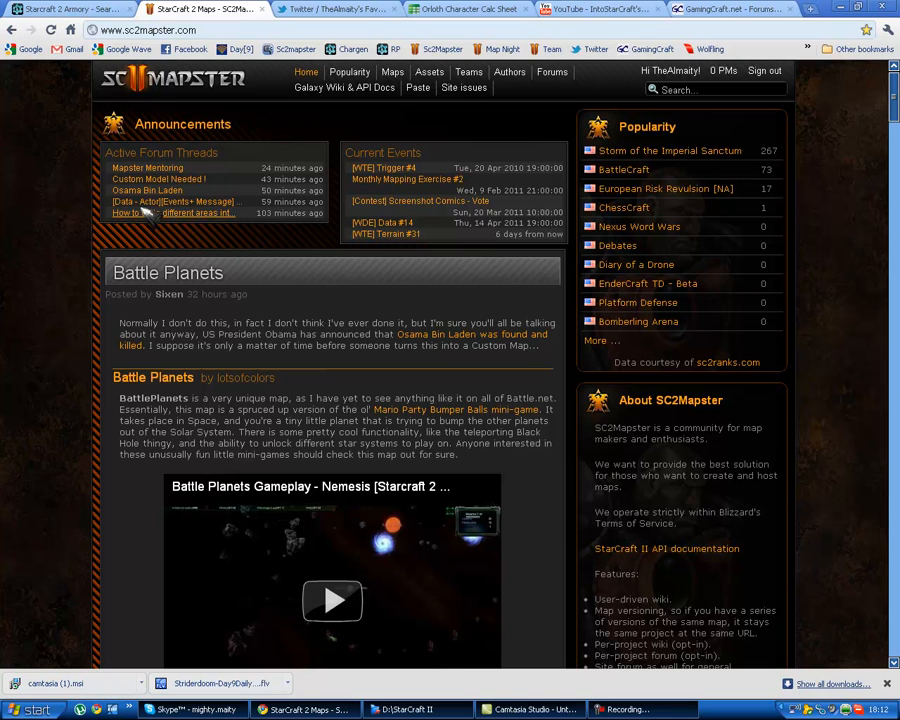
{"action": "left_click", "coordinate": [233, 202], "text": "shift"}
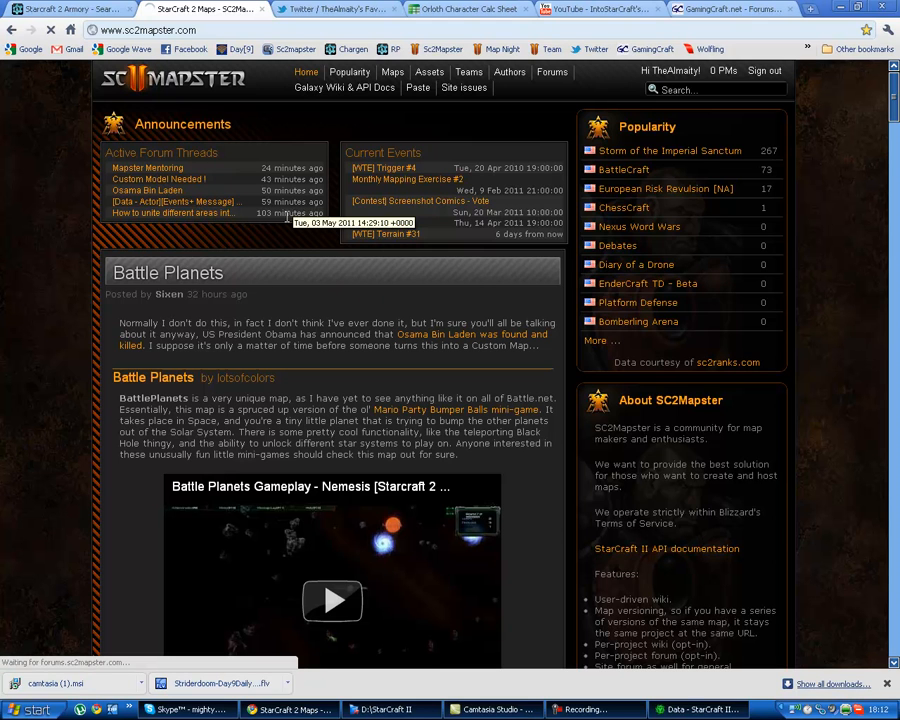
{"action": "left_click", "coordinate": [700, 709]}
{"action": "left_click", "coordinate": [553, 417]}
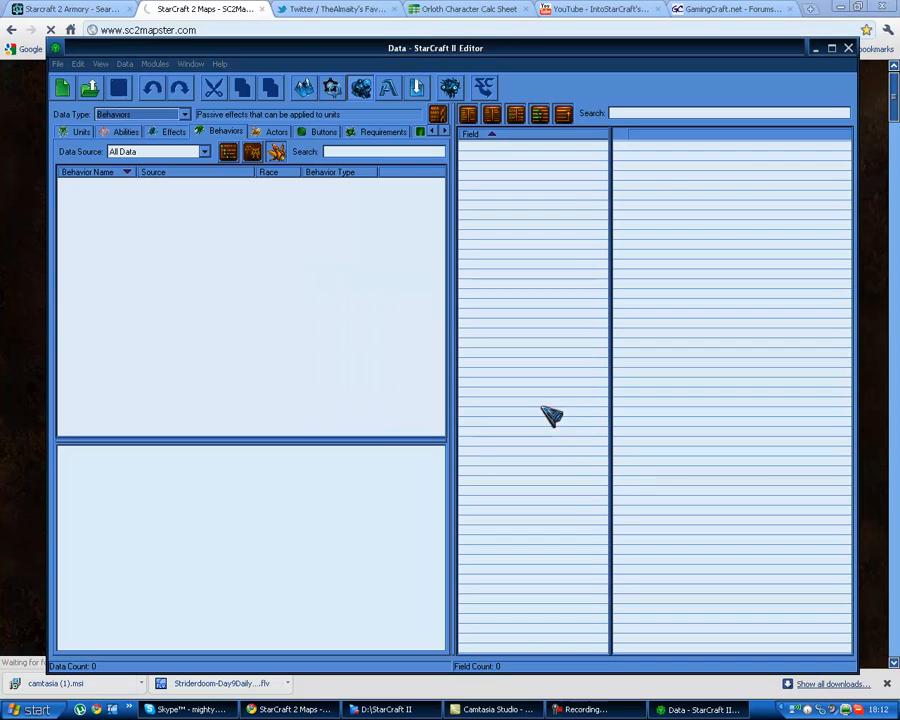
{"action": "left_click", "coordinate": [64, 88]}
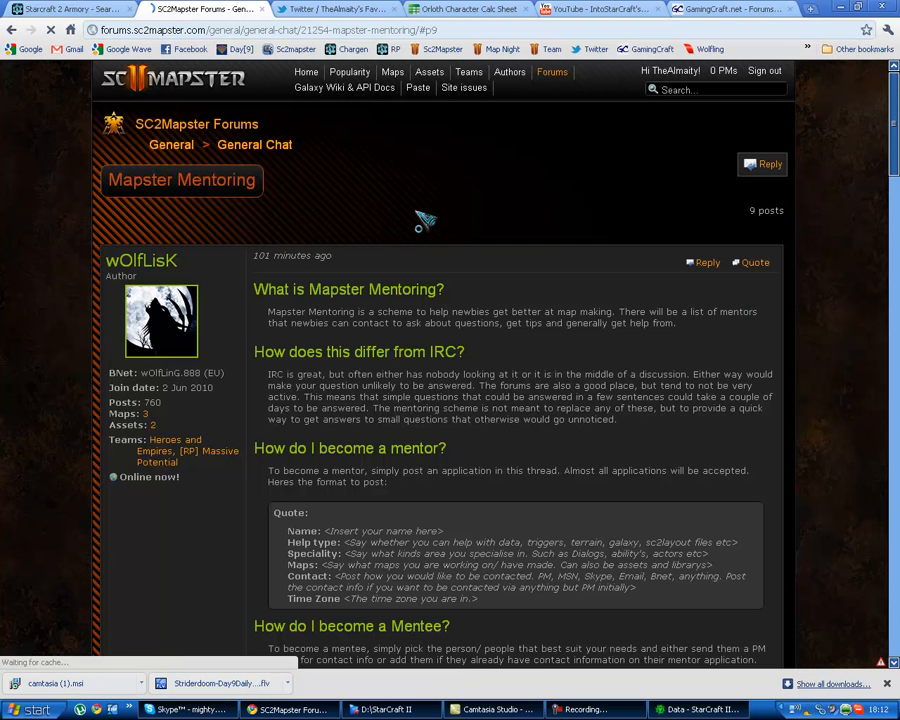
Examine the Mapster Mentoring thread's explanation of the scheme and the entries in its mentor list
{"action": "scroll", "coordinate": [470, 260], "scroll_direction": "up", "scroll_amount": 7}
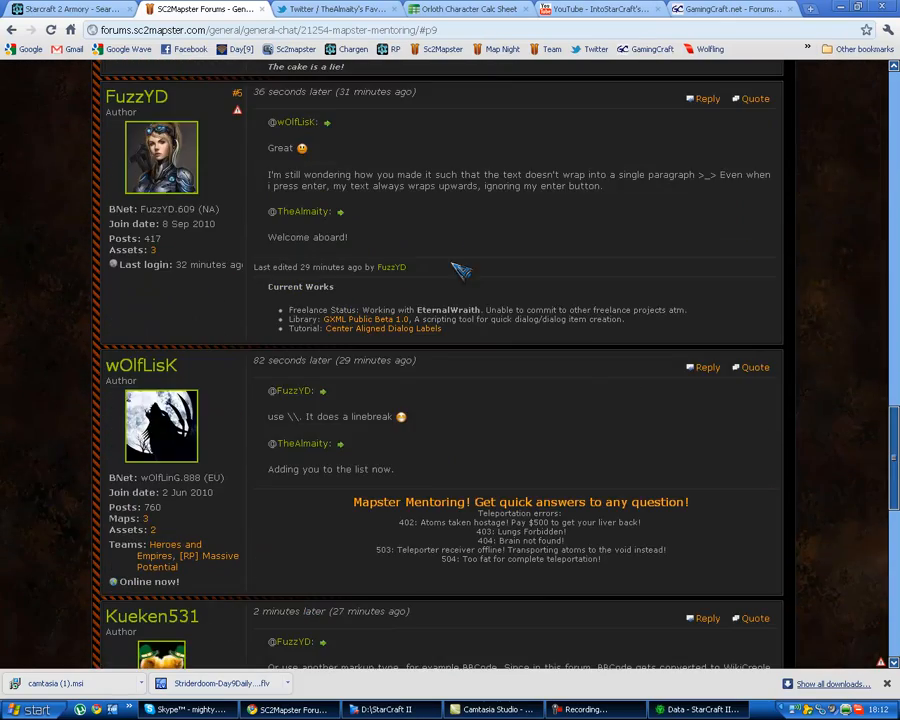
{"action": "scroll", "coordinate": [453, 277], "scroll_direction": "up", "scroll_amount": 10}
{"action": "scroll", "coordinate": [395, 307], "scroll_direction": "up", "scroll_amount": 10}
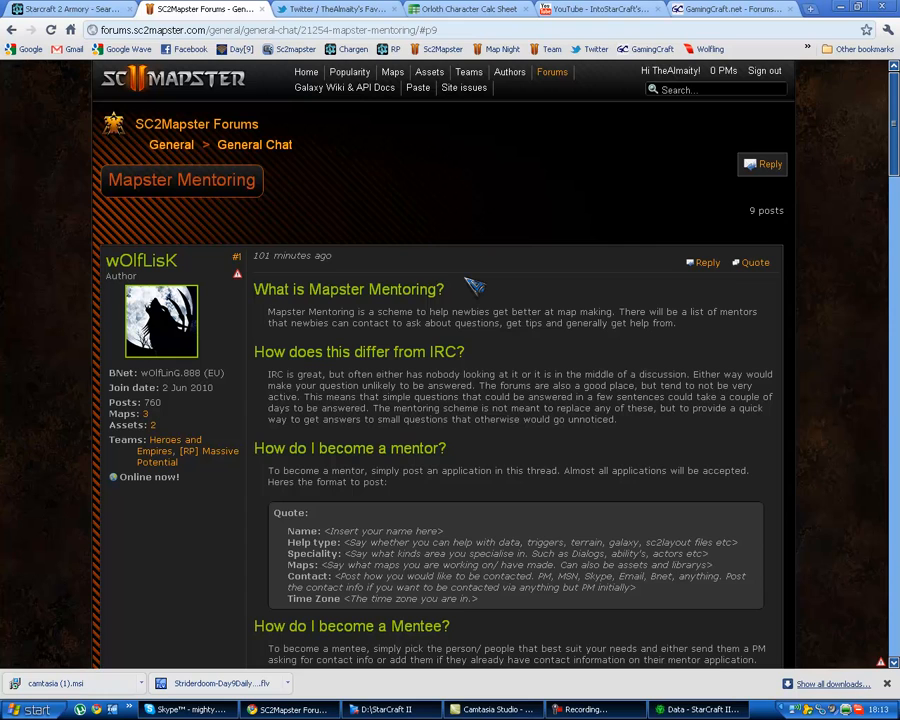
{"action": "scroll", "coordinate": [365, 263], "scroll_direction": "down", "scroll_amount": 2}
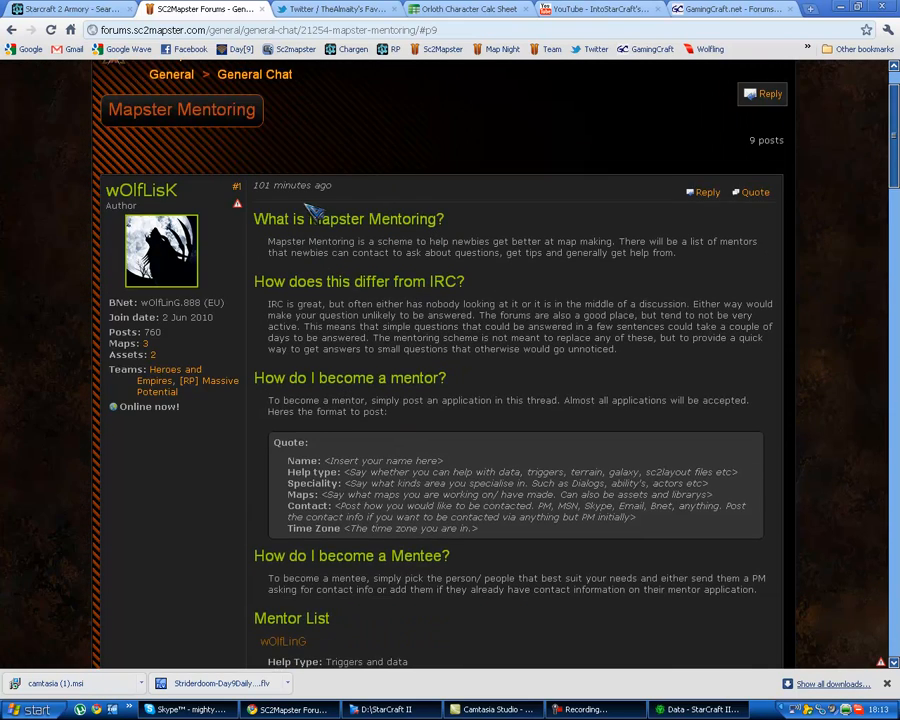
{"action": "scroll", "coordinate": [272, 172], "scroll_direction": "down", "scroll_amount": 5}
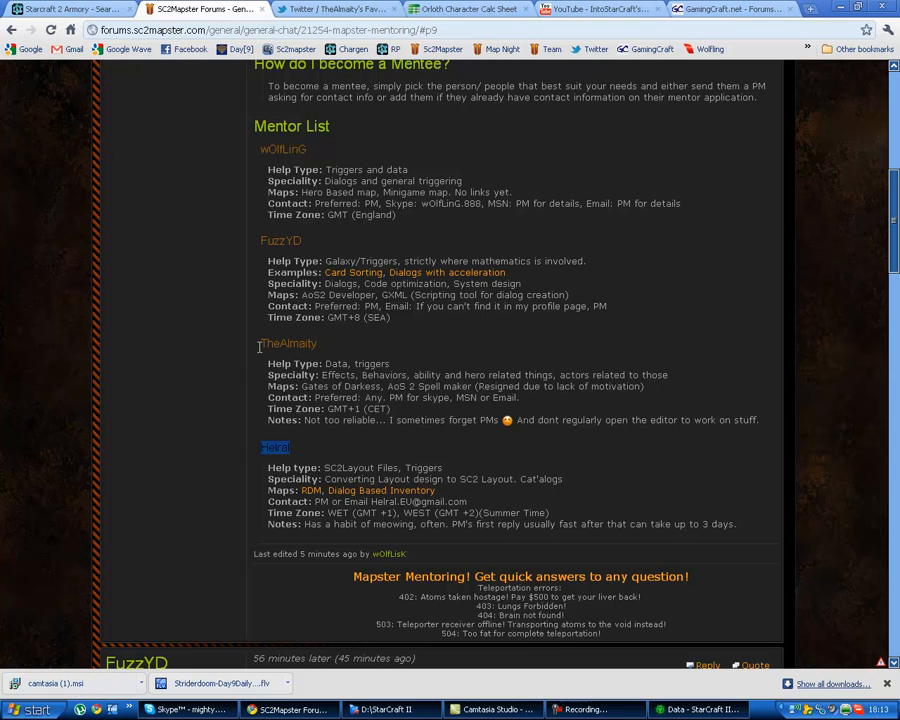
{"action": "left_click_drag", "start_coordinate": [260, 344], "coordinate": [355, 362]}
{"action": "left_click", "coordinate": [271, 241]}
{"action": "left_click_drag", "start_coordinate": [260, 148], "coordinate": [321, 173]}
{"action": "left_click_drag", "start_coordinate": [262, 243], "coordinate": [282, 262]}
{"action": "left_click", "coordinate": [283, 452]}
{"action": "scroll", "coordinate": [336, 357], "scroll_direction": "down", "scroll_amount": 2}
{"action": "scroll", "coordinate": [481, 411], "scroll_direction": "up", "scroll_amount": 6}
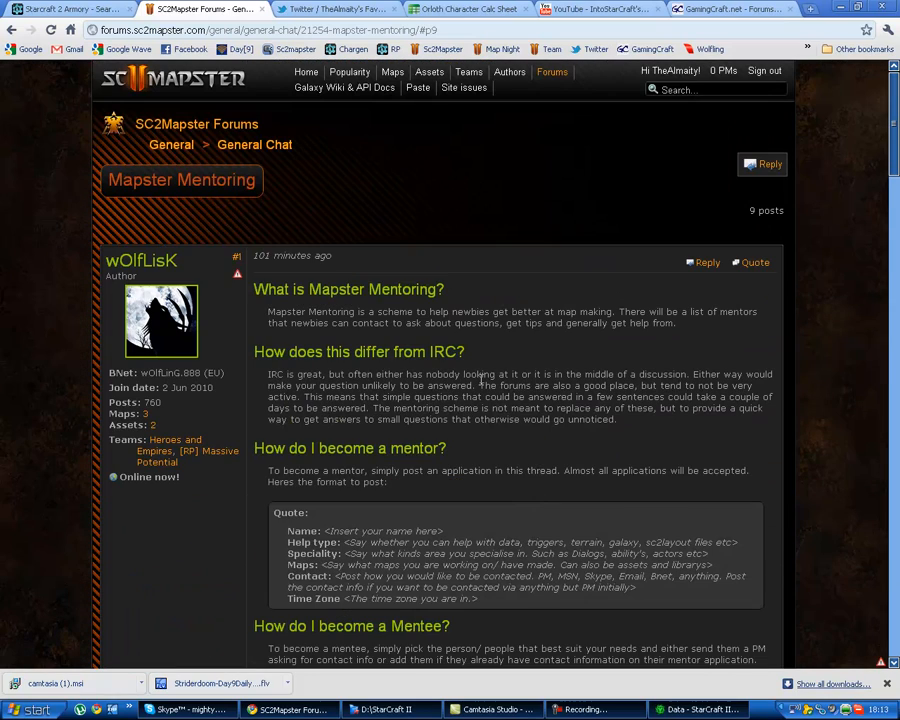
Switch to the StarCraft II Editor and set the new map's texture set to Shakuras (Wasteland)
{"action": "key", "text": "alt+Tab"}
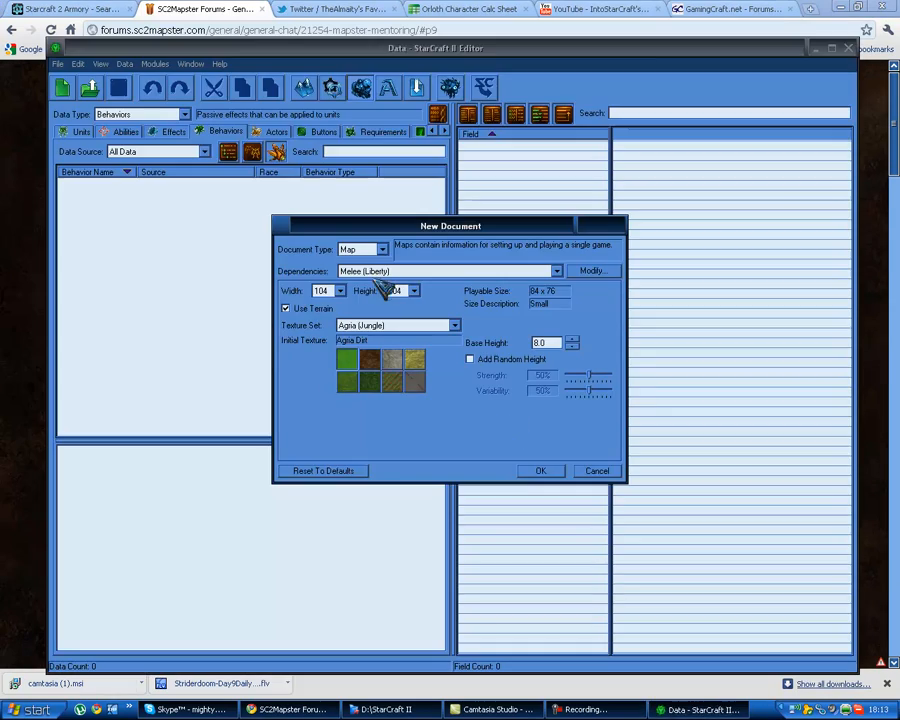
{"action": "left_click", "coordinate": [398, 325]}
{"action": "left_click", "coordinate": [448, 476]}
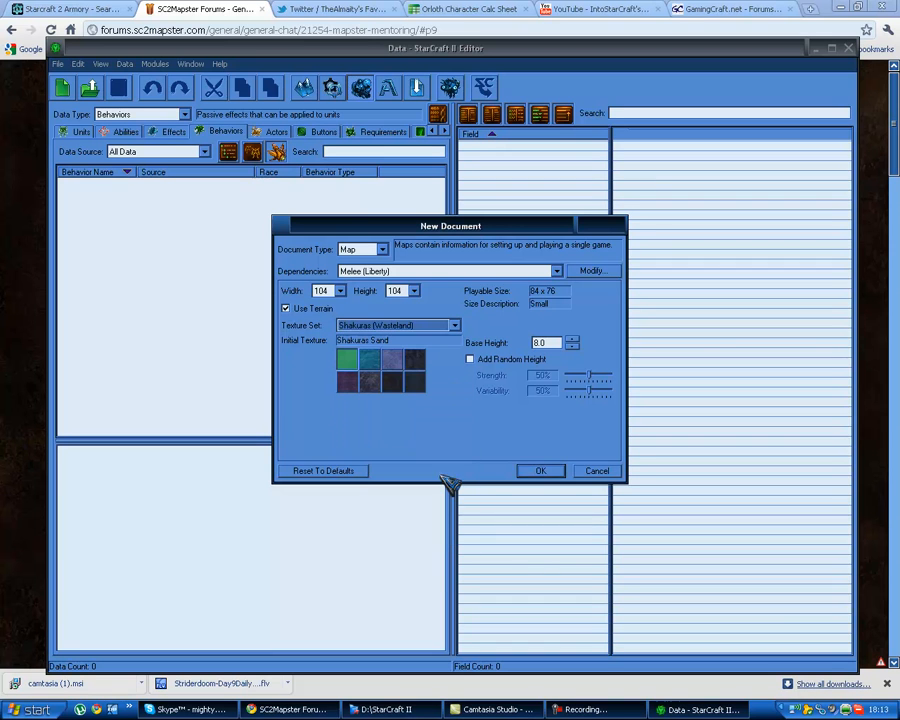
Check the new map's dependency list without changing it, and set its dependencies to Campaign (Liberty)
{"action": "left_click", "coordinate": [593, 271]}
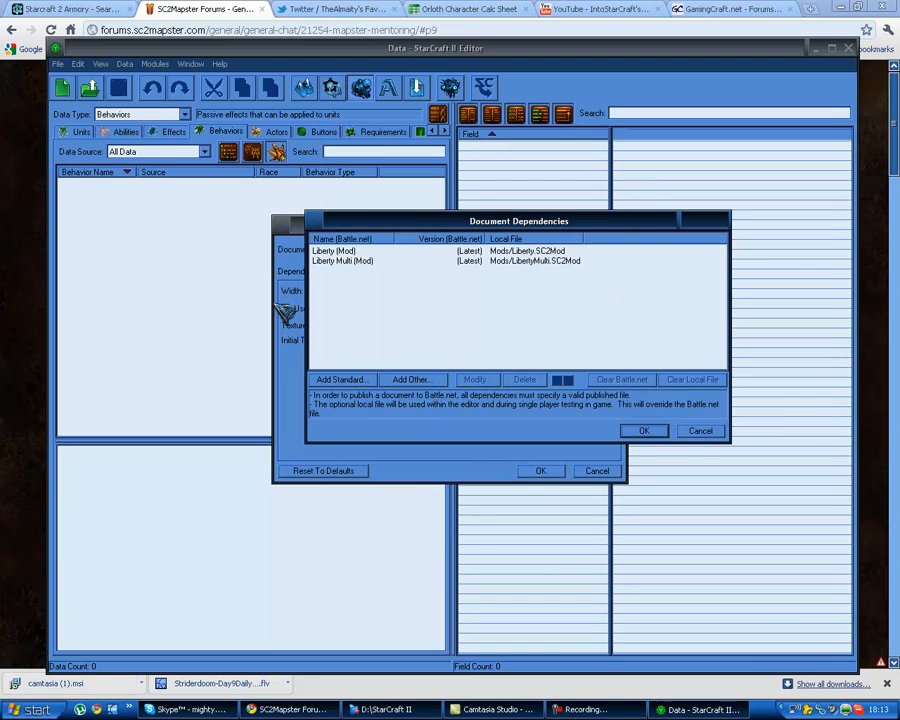
{"action": "left_click", "coordinate": [699, 431]}
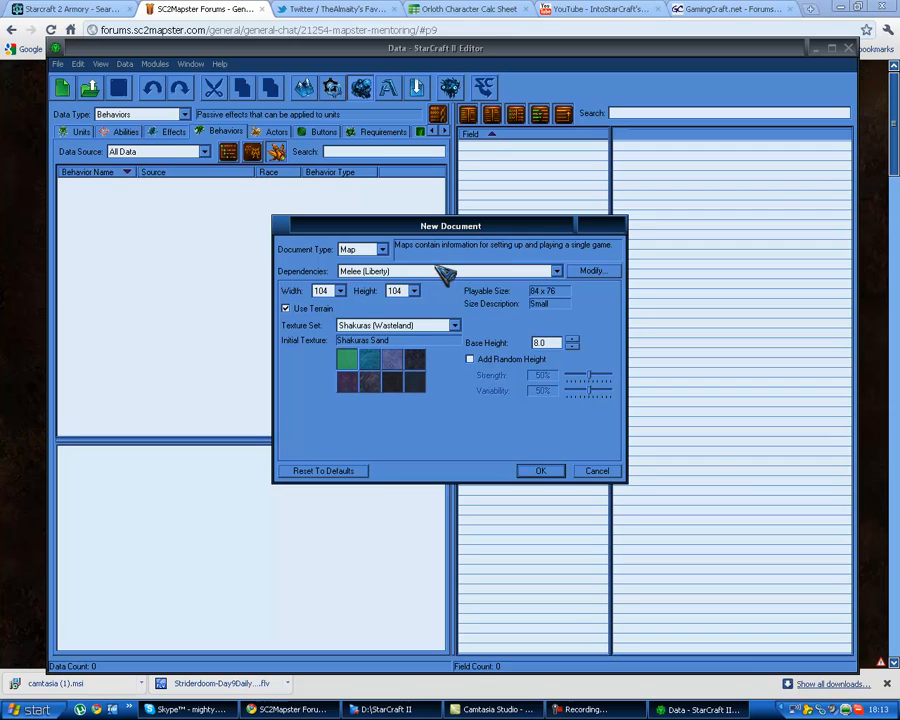
{"action": "left_click", "coordinate": [442, 271]}
{"action": "left_click", "coordinate": [446, 294]}
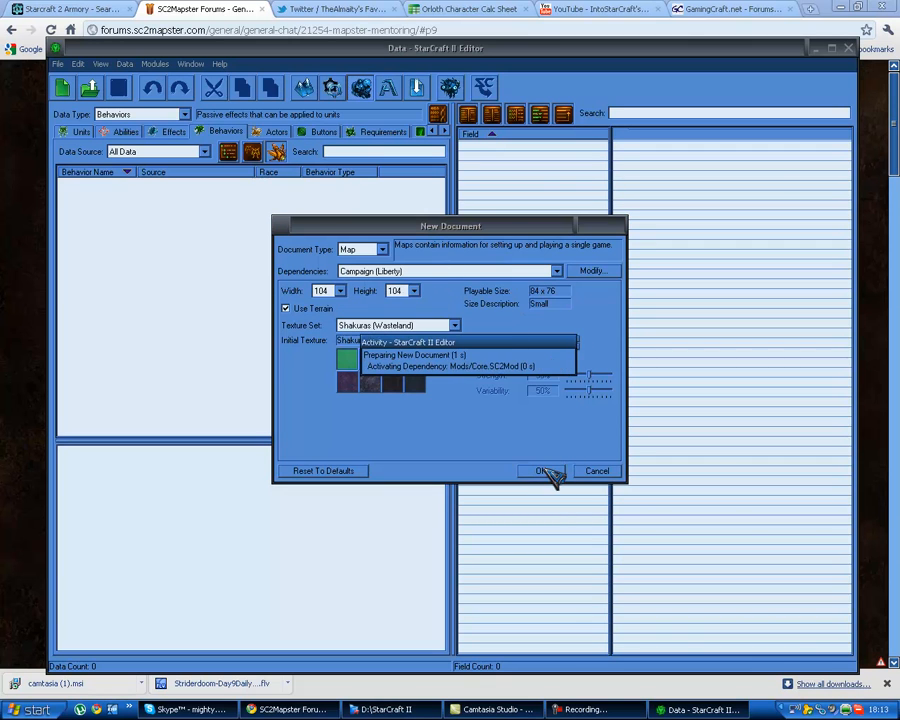
Switch to the Mapster Mentoring thread in the browser and compare the help types offered by each listed mentor
{"action": "left_click", "coordinate": [28, 281]}
{"action": "scroll", "coordinate": [445, 320], "scroll_direction": "down", "scroll_amount": 10}
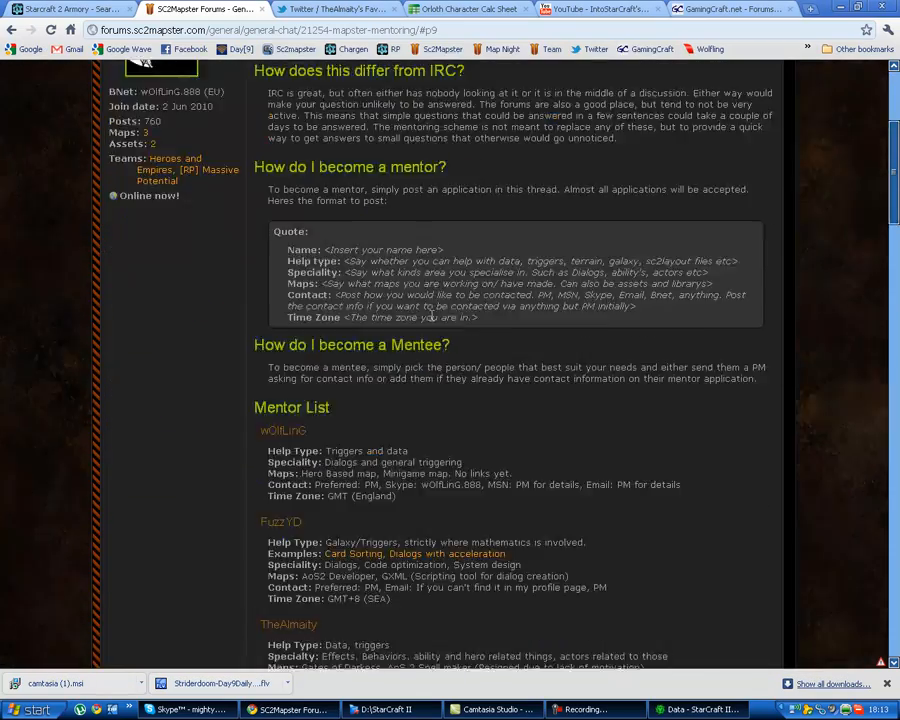
{"action": "scroll", "coordinate": [434, 311], "scroll_direction": "up", "scroll_amount": 10}
{"action": "scroll", "coordinate": [428, 306], "scroll_direction": "down", "scroll_amount": 11}
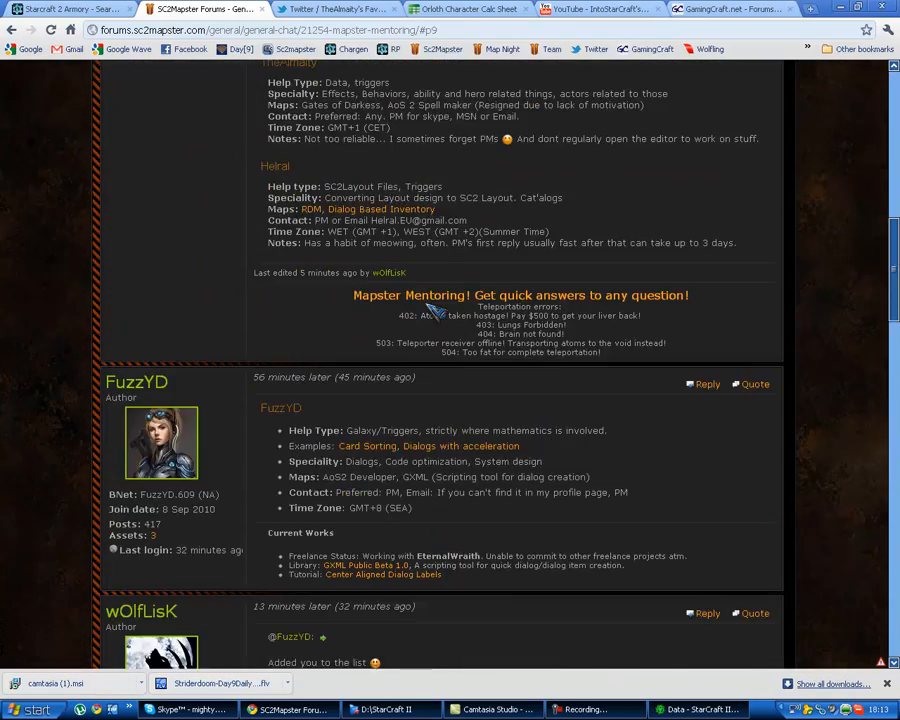
{"action": "scroll", "coordinate": [432, 313], "scroll_direction": "up", "scroll_amount": 2}
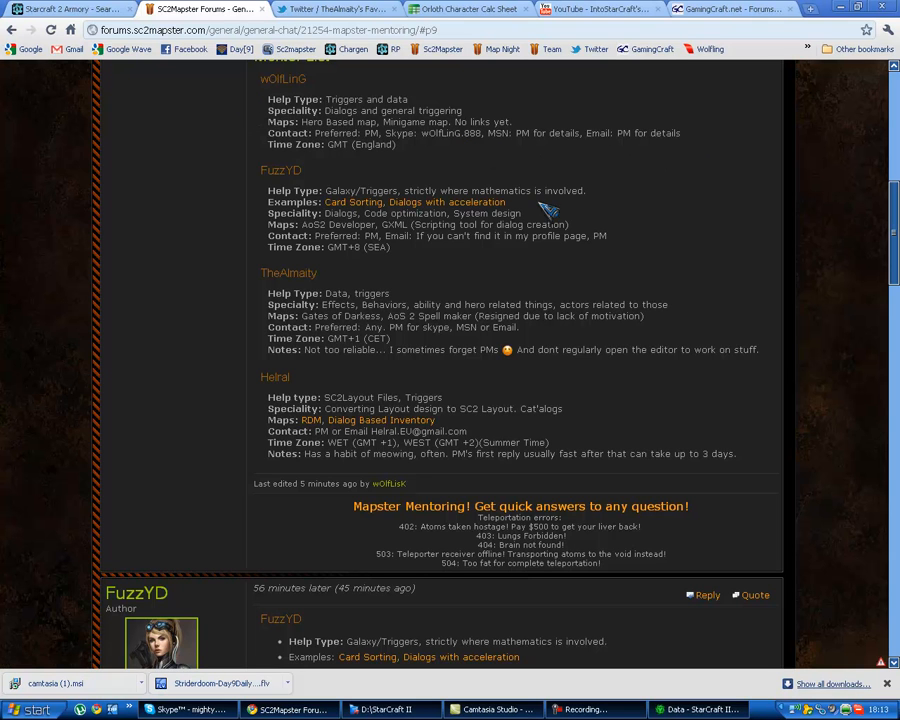
{"action": "scroll", "coordinate": [360, 203], "scroll_direction": "up", "scroll_amount": 1}
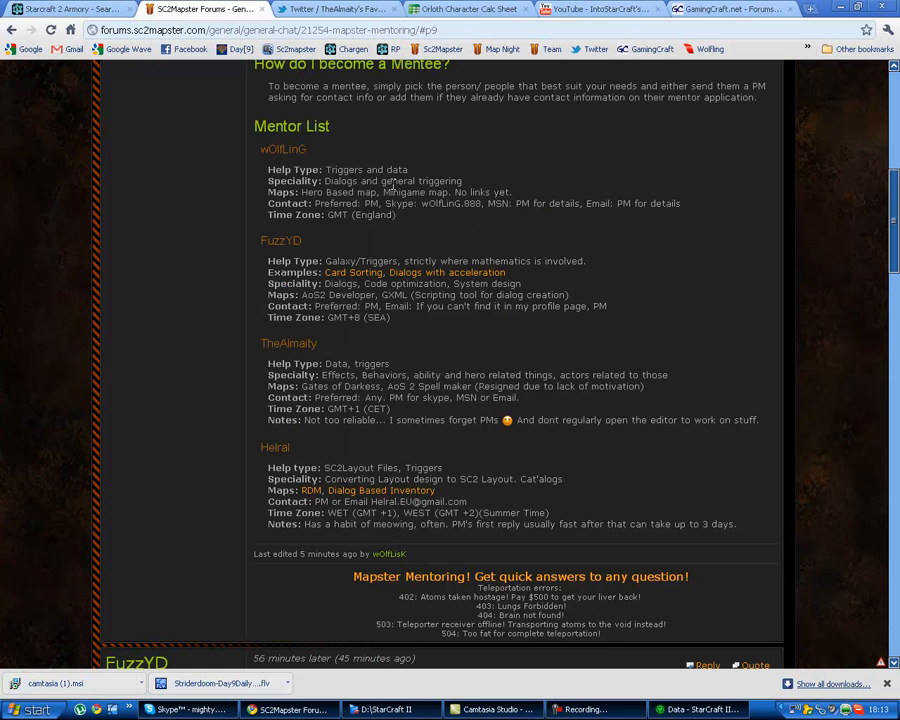
{"action": "left_click_drag", "start_coordinate": [320, 170], "coordinate": [357, 167]}
{"action": "left_click_drag", "start_coordinate": [291, 261], "coordinate": [353, 263]}
{"action": "left_click", "coordinate": [413, 261]}
{"action": "left_click_drag", "start_coordinate": [303, 364], "coordinate": [420, 373]}
{"action": "left_click", "coordinate": [461, 368]}
{"action": "left_click_drag", "start_coordinate": [326, 467], "coordinate": [437, 466]}
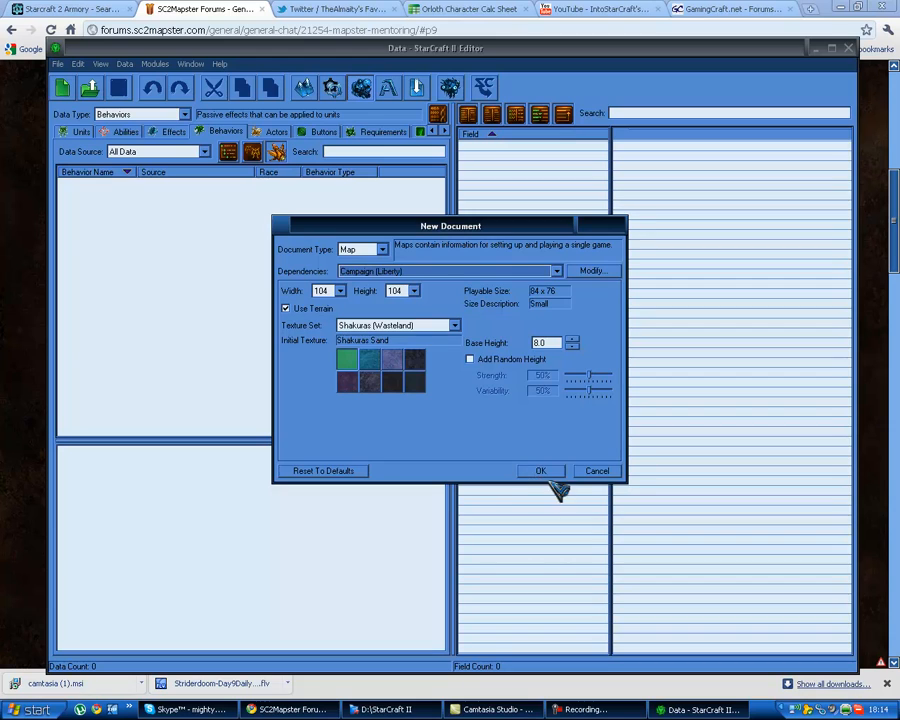
Create the new map in the StarCraft II Editor with the chosen settings, and return to the mentoring thread's replies in the browser
{"action": "left_click", "coordinate": [546, 469]}
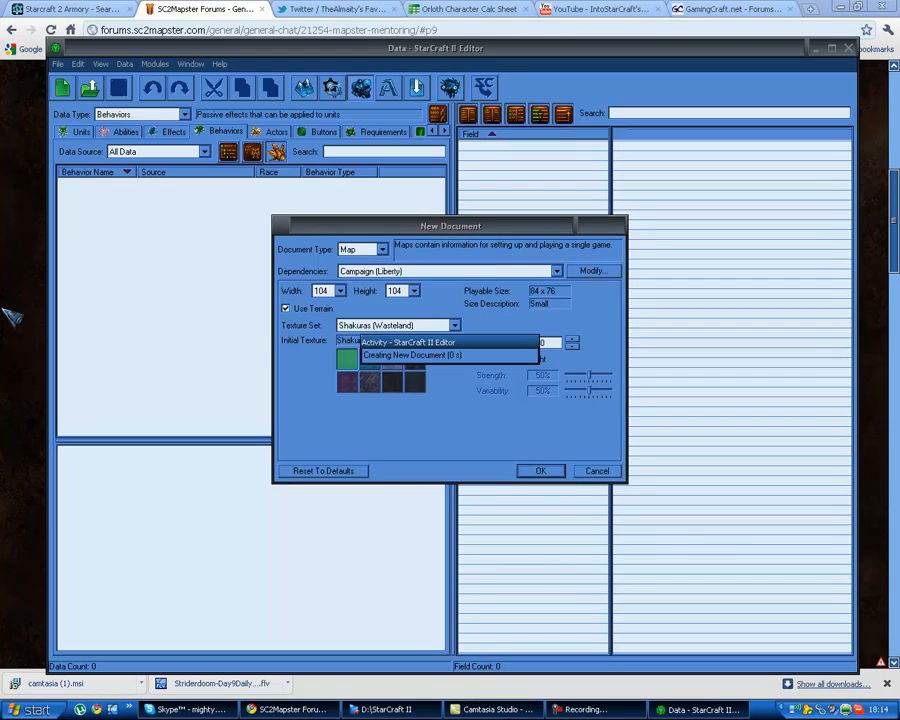
{"action": "left_click", "coordinate": [7, 270]}
{"action": "scroll", "coordinate": [530, 470], "scroll_direction": "down", "scroll_amount": 9}
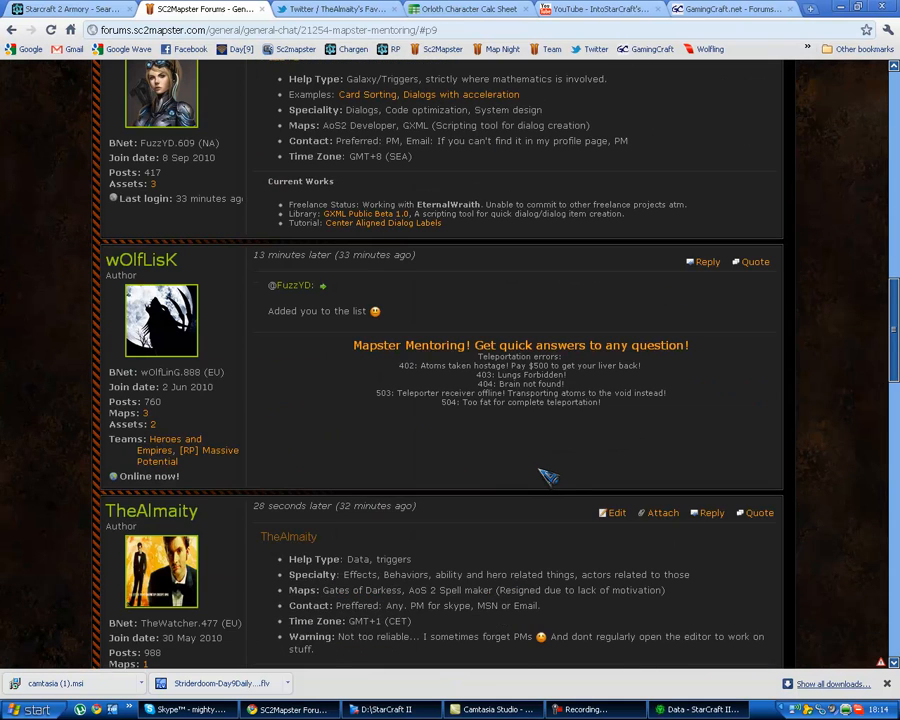
Read the remaining replies and opening post of the Mapster Mentoring thread, briefly checking the new map's progress in the StarCraft II Editor
{"action": "scroll", "coordinate": [568, 481], "scroll_direction": "down", "scroll_amount": 3}
{"action": "scroll", "coordinate": [568, 481], "scroll_direction": "down", "scroll_amount": 3}
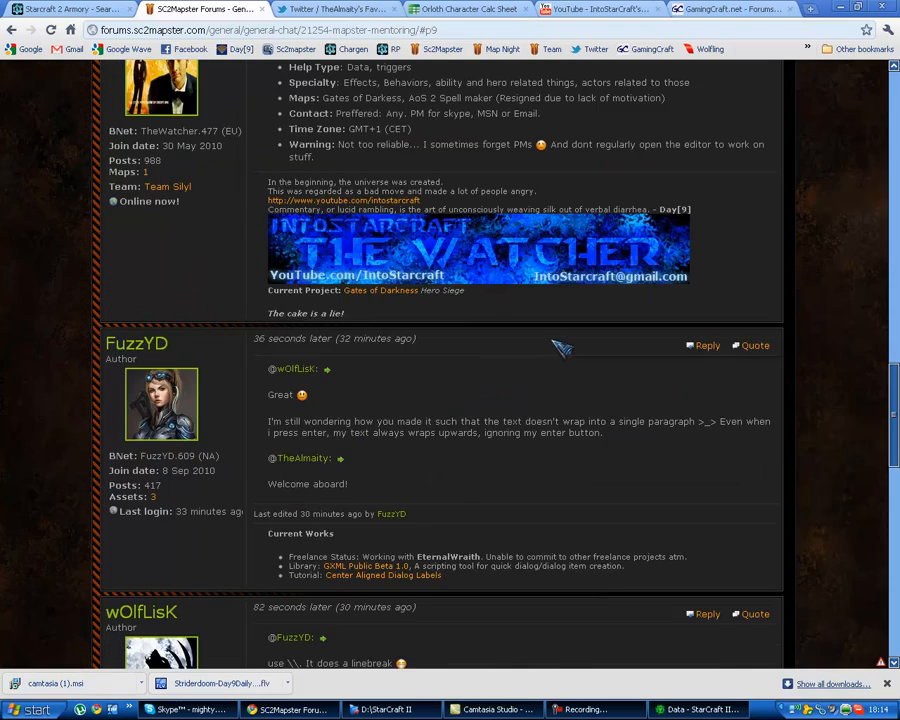
{"action": "scroll", "coordinate": [525, 397], "scroll_direction": "up", "scroll_amount": 20}
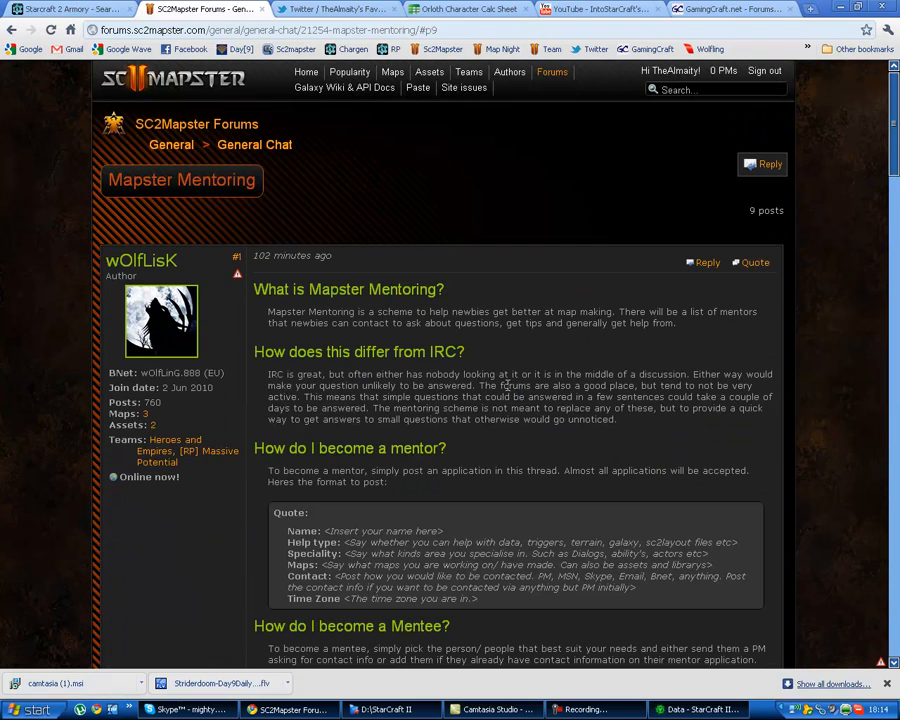
{"action": "left_click", "coordinate": [655, 705]}
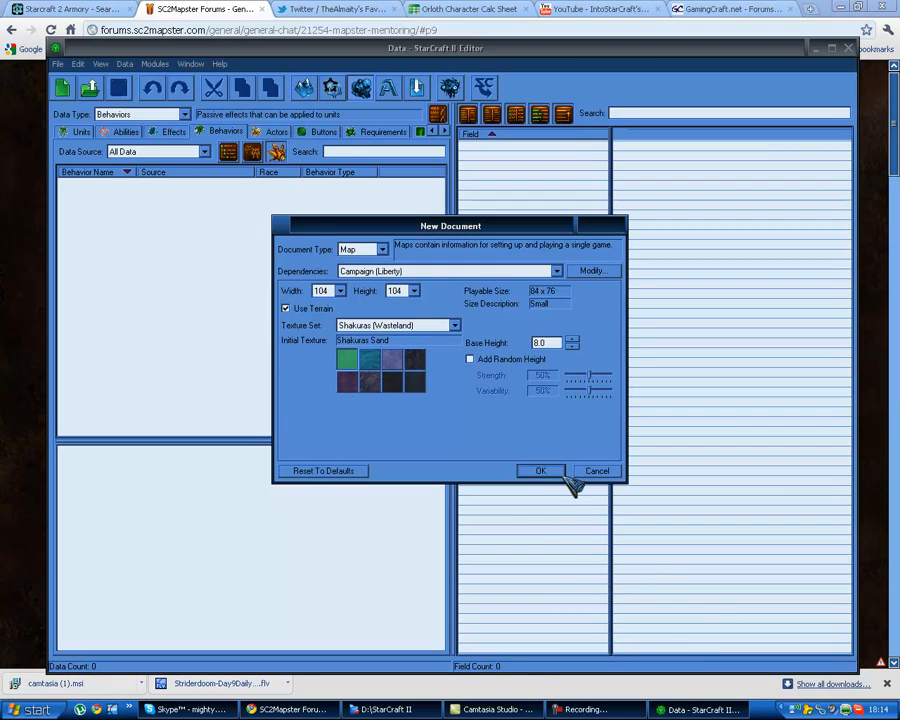
{"action": "left_click", "coordinate": [32, 300]}
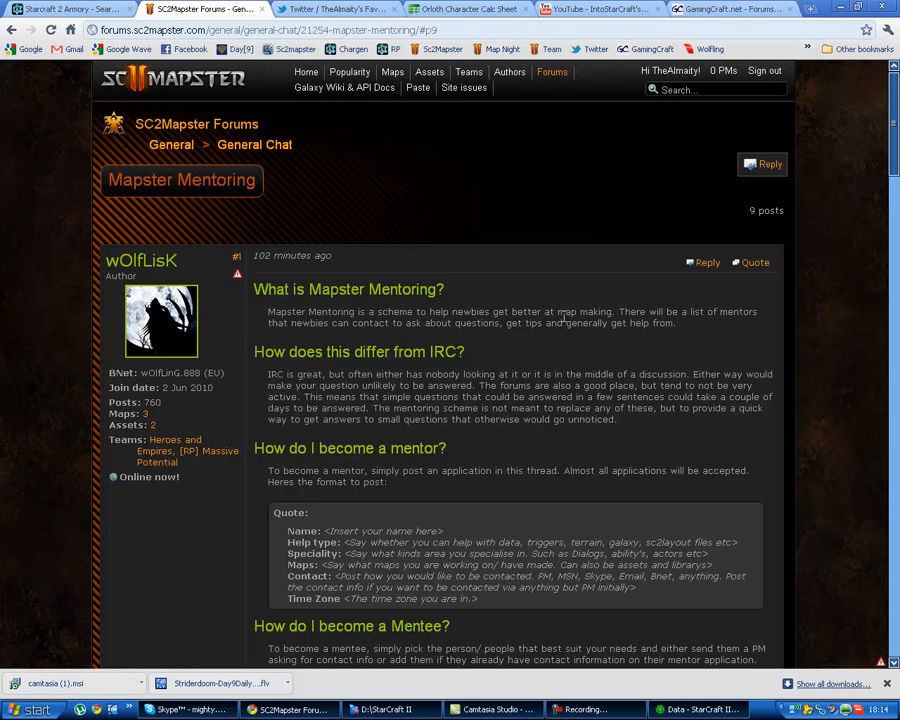
Open the signed-in member's SC2Mapster profile and examine its heading, contact facts and recent updates
{"action": "left_click", "coordinate": [670, 71]}
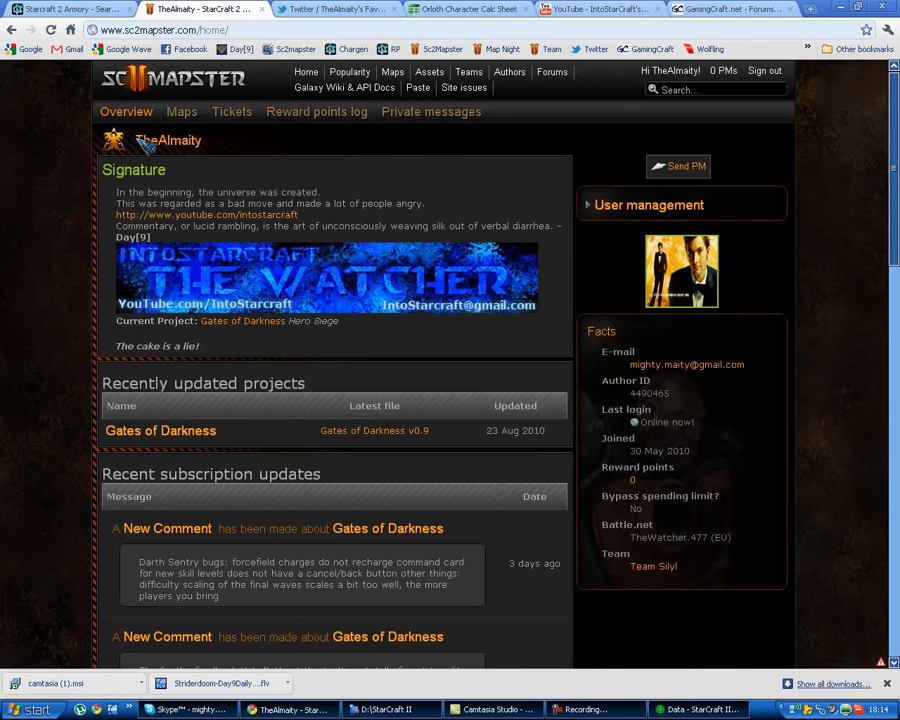
{"action": "left_click_drag", "start_coordinate": [135, 140], "coordinate": [137, 142]}
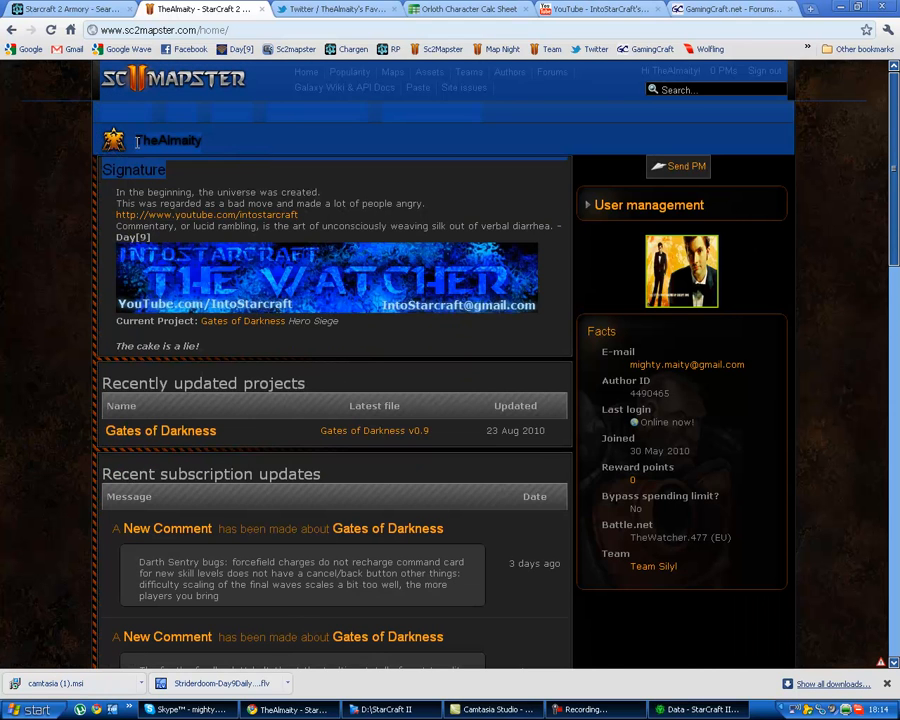
{"action": "left_click", "coordinate": [255, 157]}
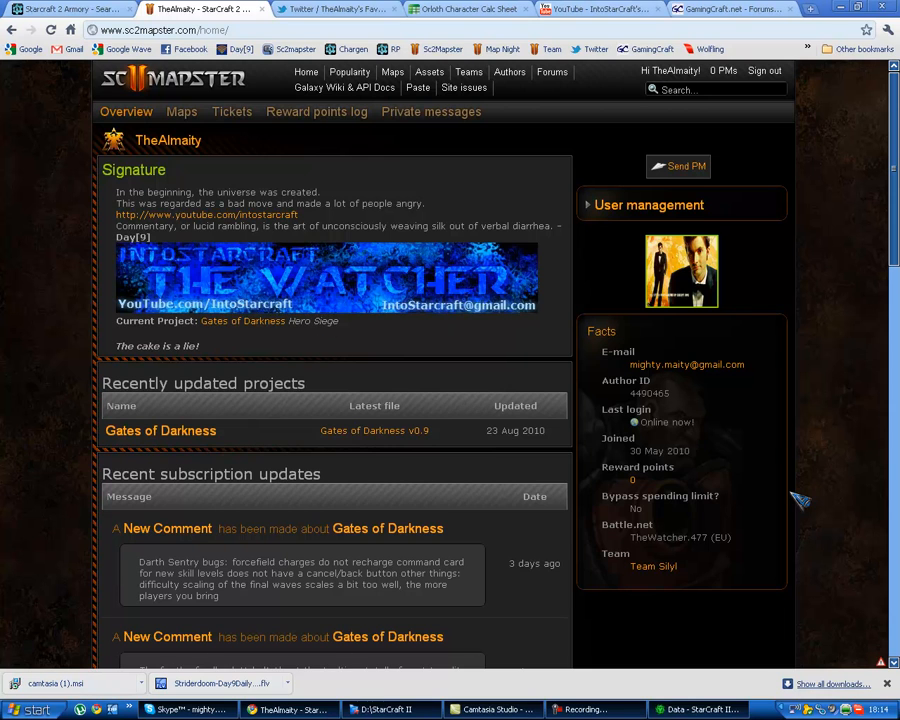
{"action": "scroll", "coordinate": [800, 497], "scroll_direction": "down", "scroll_amount": 6}
{"action": "scroll", "coordinate": [800, 494], "scroll_direction": "up", "scroll_amount": 6}
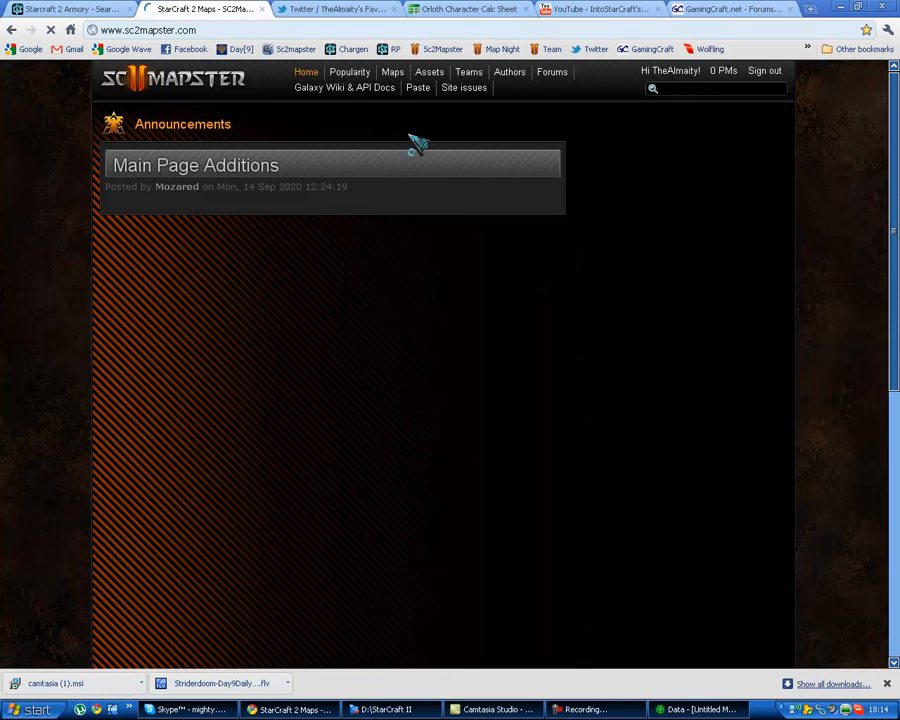
Open the tutorials page of the SC2Mapster Galaxy Wiki, checking the map's loading in the StarCraft II Editor meanwhile
{"action": "left_click", "coordinate": [342, 92]}
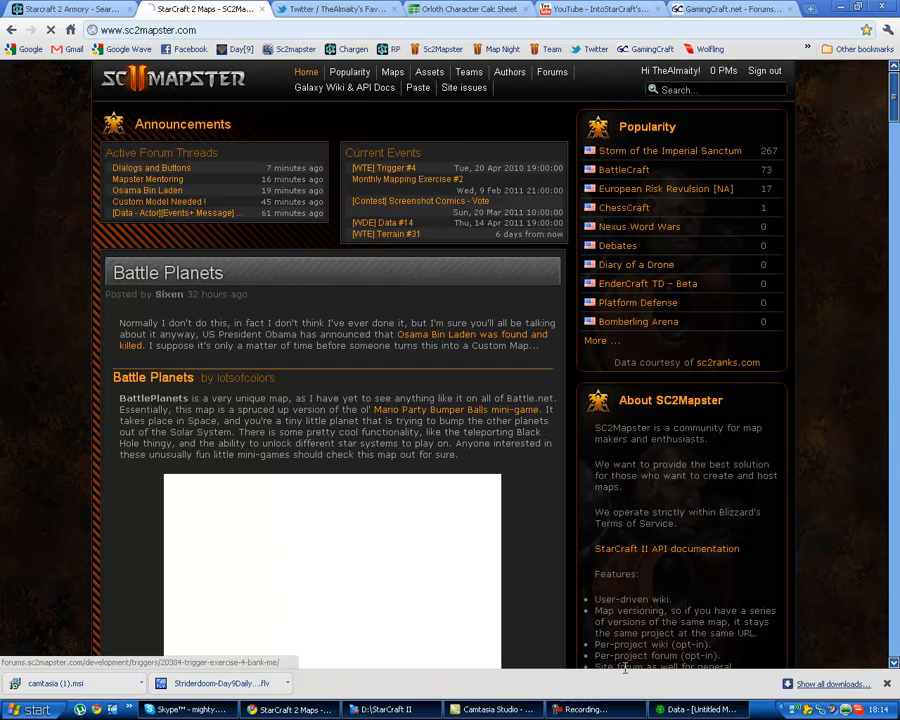
{"action": "key", "text": "alt+Tab"}
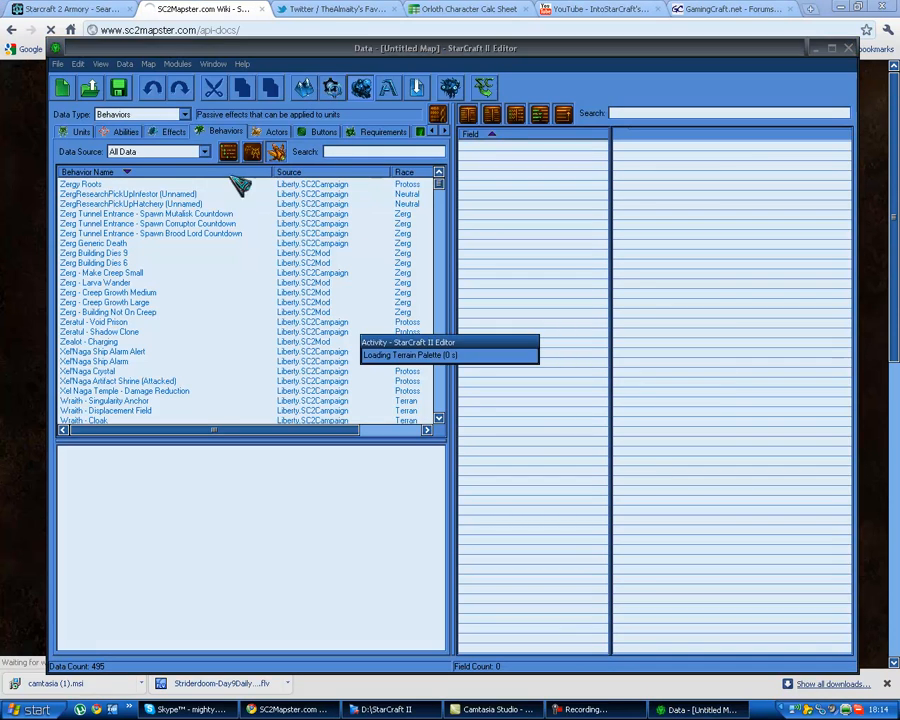
{"action": "key", "text": "alt+Tab"}
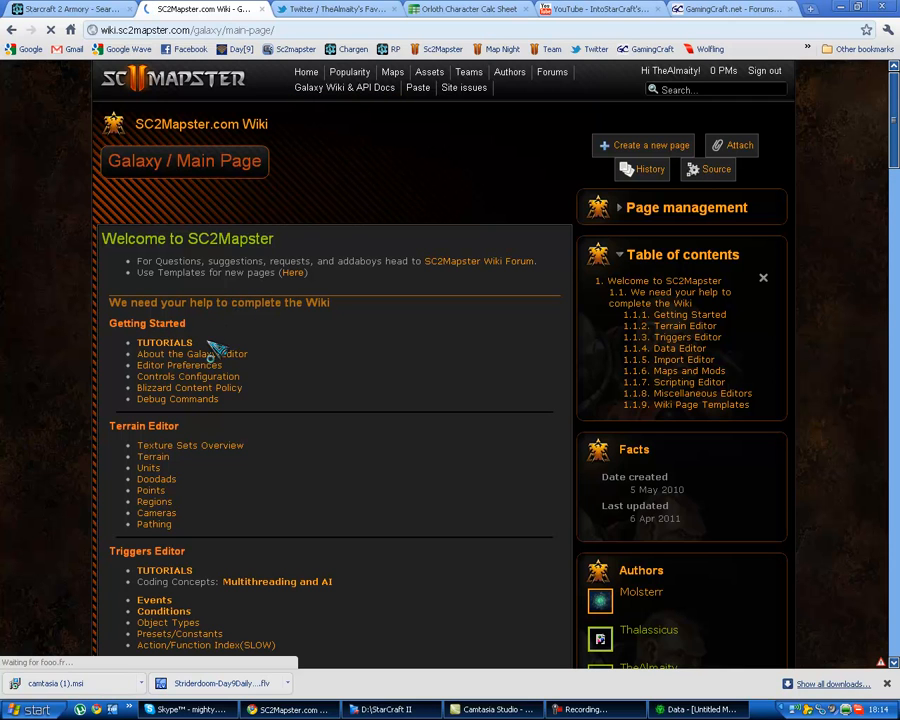
{"action": "left_click", "coordinate": [181, 343]}
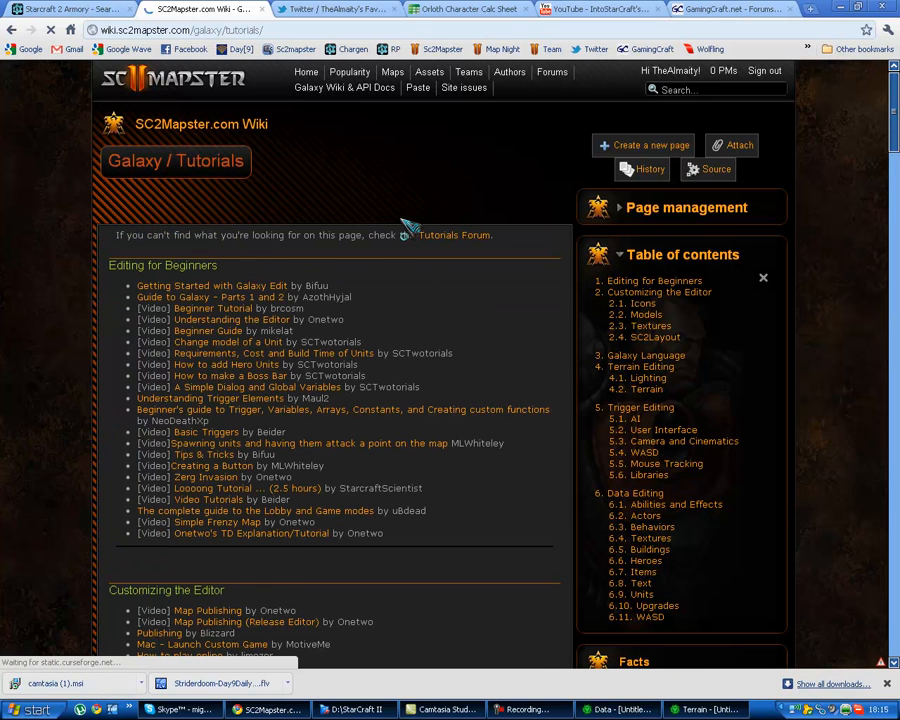
Examine the wiki's tutorial sections Editing for Beginners, Customizing the Editor and Galaxy Language, highlighting each section heading
{"action": "scroll", "coordinate": [412, 231], "scroll_direction": "down", "scroll_amount": 1}
{"action": "left_click_drag", "start_coordinate": [97, 206], "coordinate": [305, 196]}
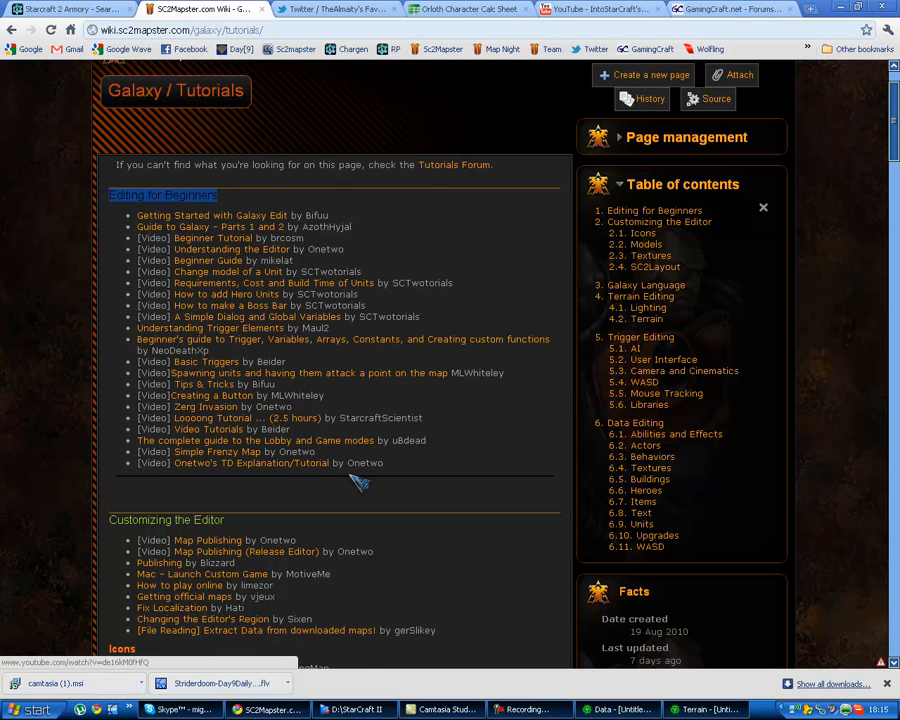
{"action": "scroll", "coordinate": [355, 470], "scroll_direction": "down", "scroll_amount": 3}
{"action": "left_click_drag", "start_coordinate": [104, 310], "coordinate": [292, 322]}
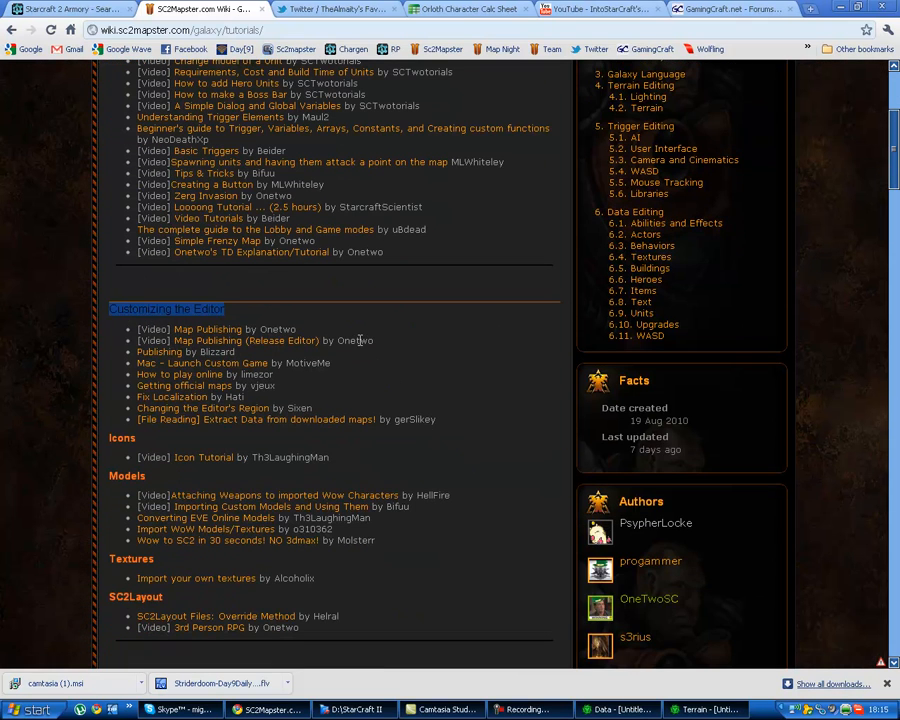
{"action": "left_click", "coordinate": [430, 388]}
{"action": "scroll", "coordinate": [496, 441], "scroll_direction": "down", "scroll_amount": 4}
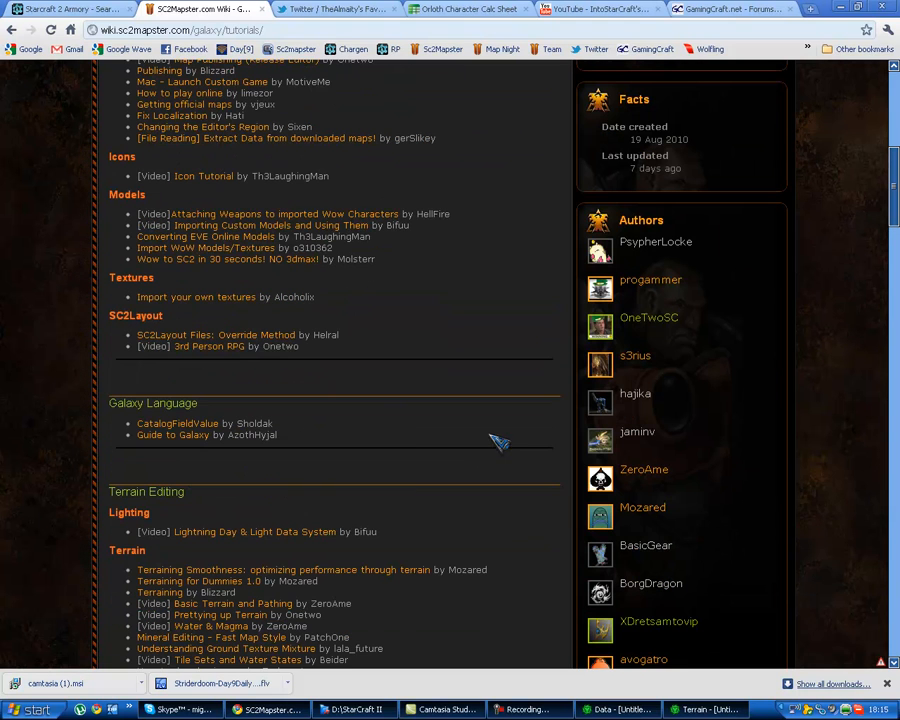
{"action": "left_click_drag", "start_coordinate": [102, 401], "coordinate": [325, 415]}
{"action": "left_click", "coordinate": [359, 464]}
{"action": "scroll", "coordinate": [352, 474], "scroll_direction": "down", "scroll_amount": 1}
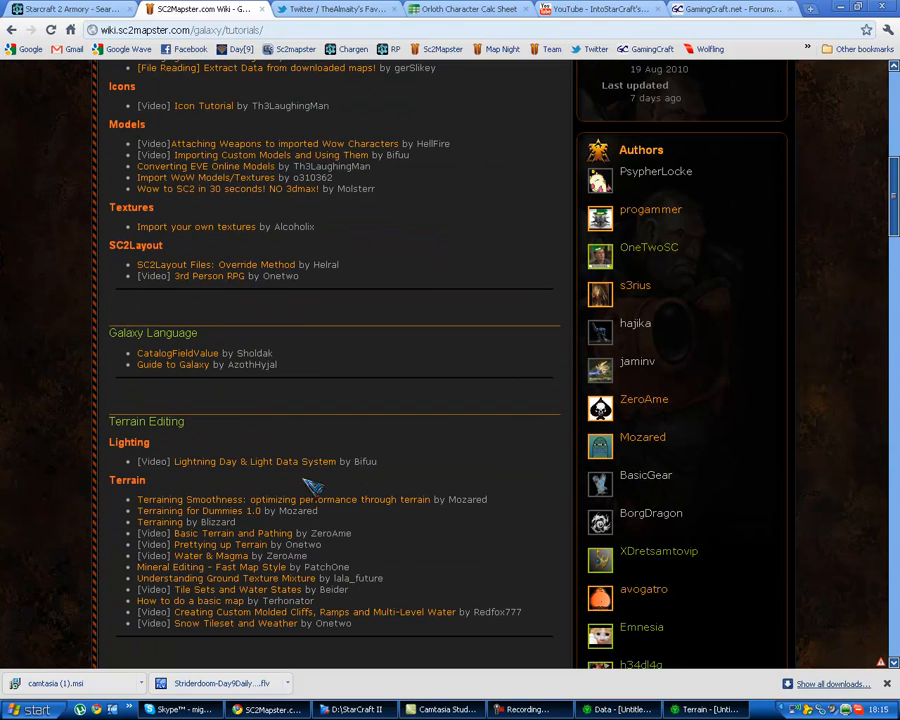
Highlight the Terrain Editing heading and survey the remaining trigger and data tutorials before returning to the page's beginning
{"action": "left_click_drag", "start_coordinate": [105, 420], "coordinate": [434, 446]}
{"action": "scroll", "coordinate": [434, 446], "scroll_direction": "down", "scroll_amount": 3}
{"action": "left_click", "coordinate": [462, 540]}
{"action": "scroll", "coordinate": [490, 524], "scroll_direction": "down", "scroll_amount": 12}
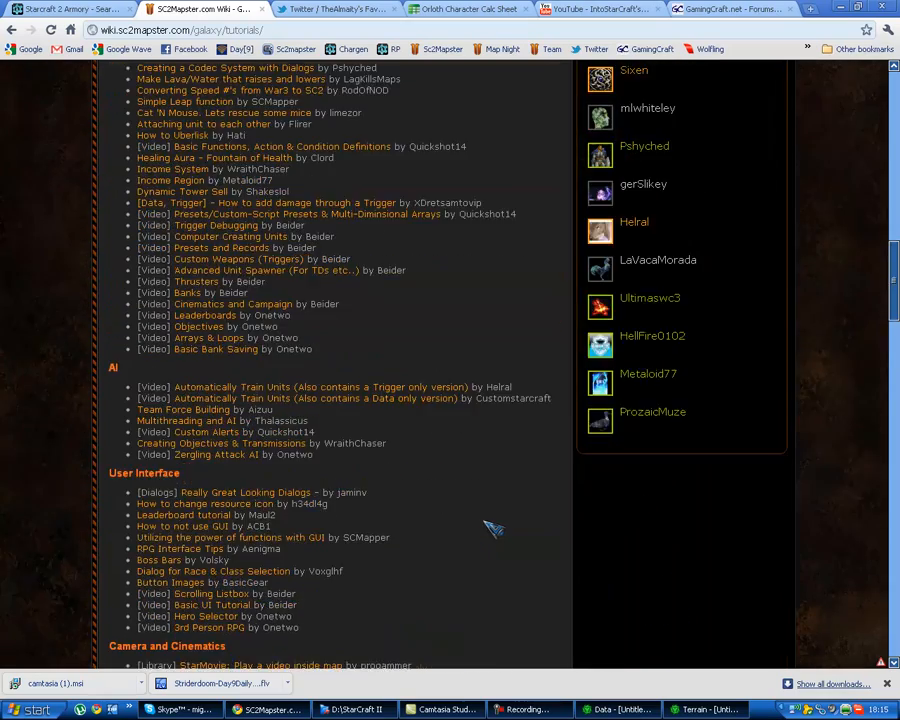
{"action": "scroll", "coordinate": [497, 525], "scroll_direction": "down", "scroll_amount": 20}
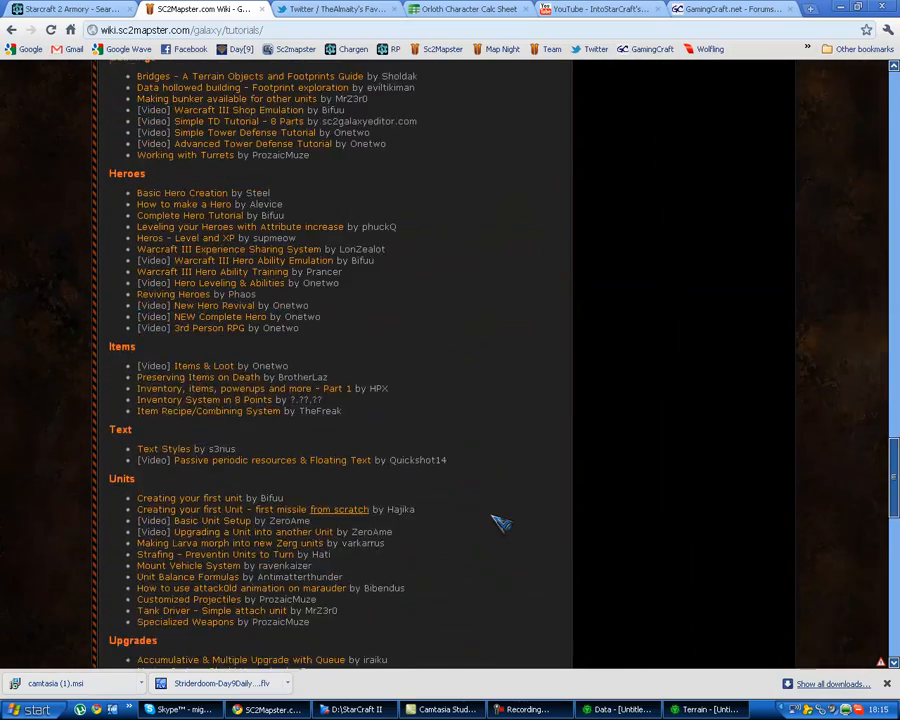
{"action": "scroll", "coordinate": [500, 522], "scroll_direction": "up", "scroll_amount": 20}
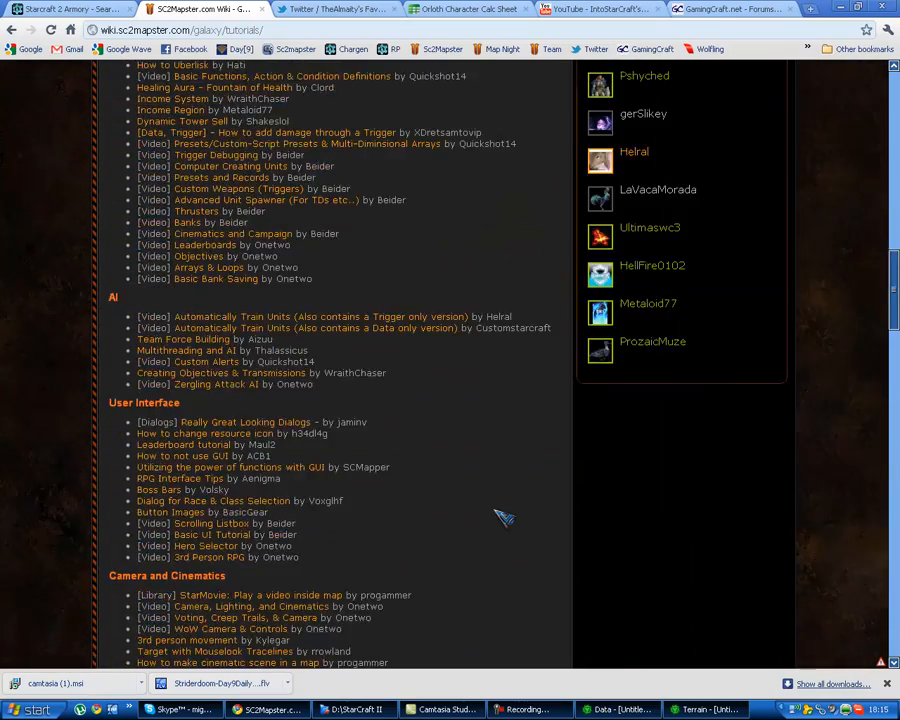
{"action": "scroll", "coordinate": [484, 525], "scroll_direction": "up", "scroll_amount": 10}
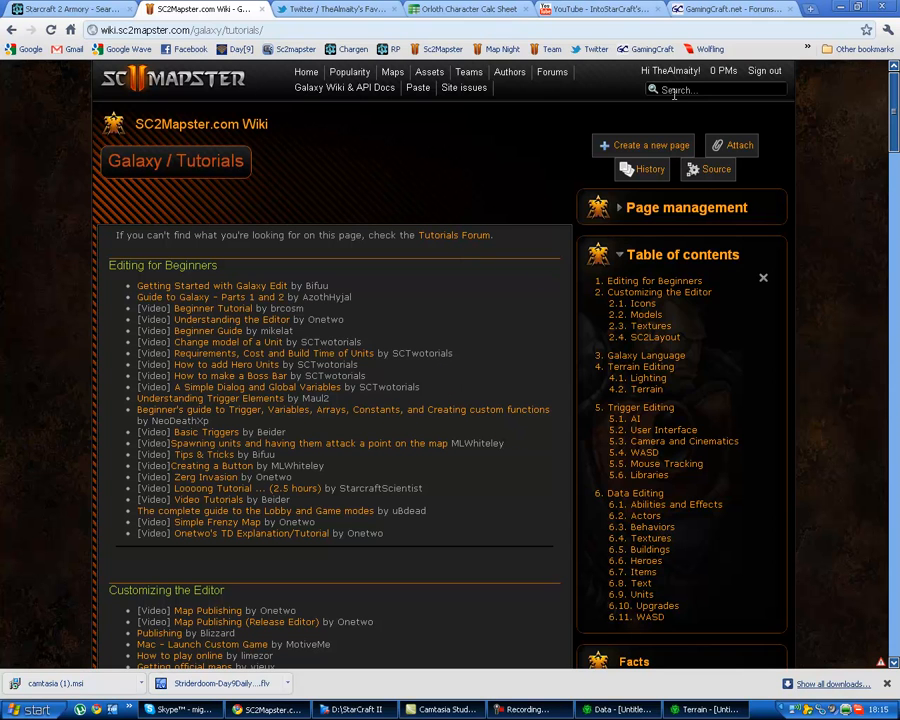
Open the SC2Mapster home page, and switch to the StarCraft II Editor's Terrain window and maximize it
{"action": "left_click", "coordinate": [446, 49]}
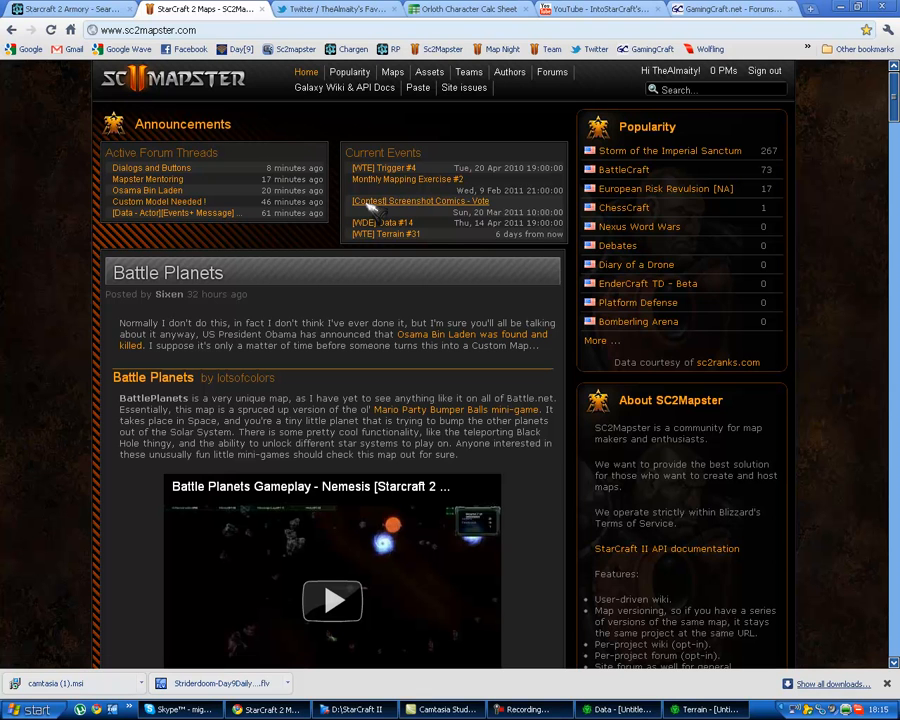
{"action": "left_click", "coordinate": [700, 709]}
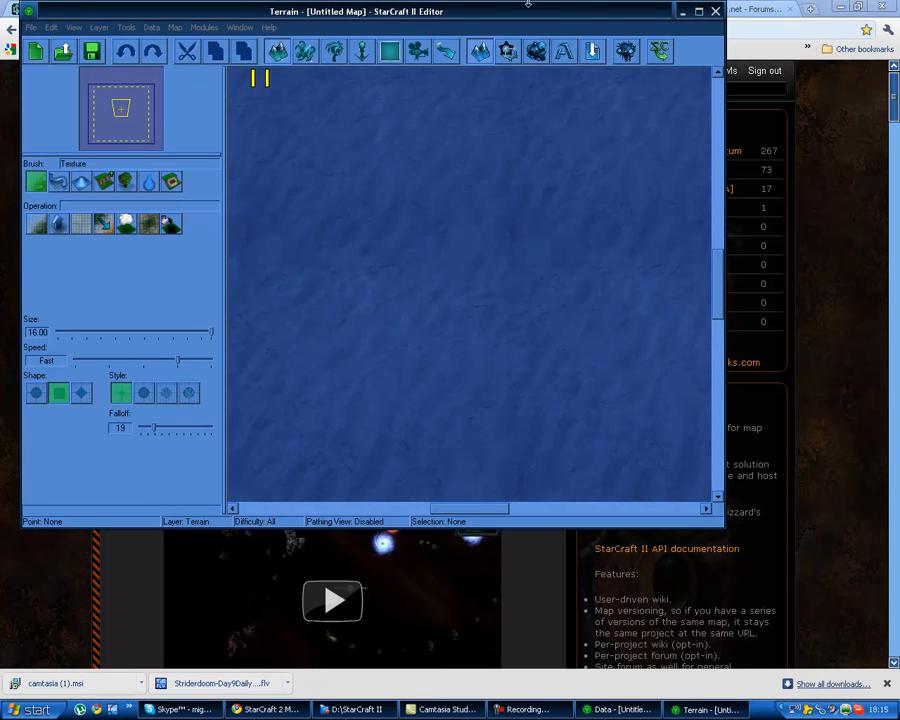
{"action": "left_click", "coordinate": [699, 12]}
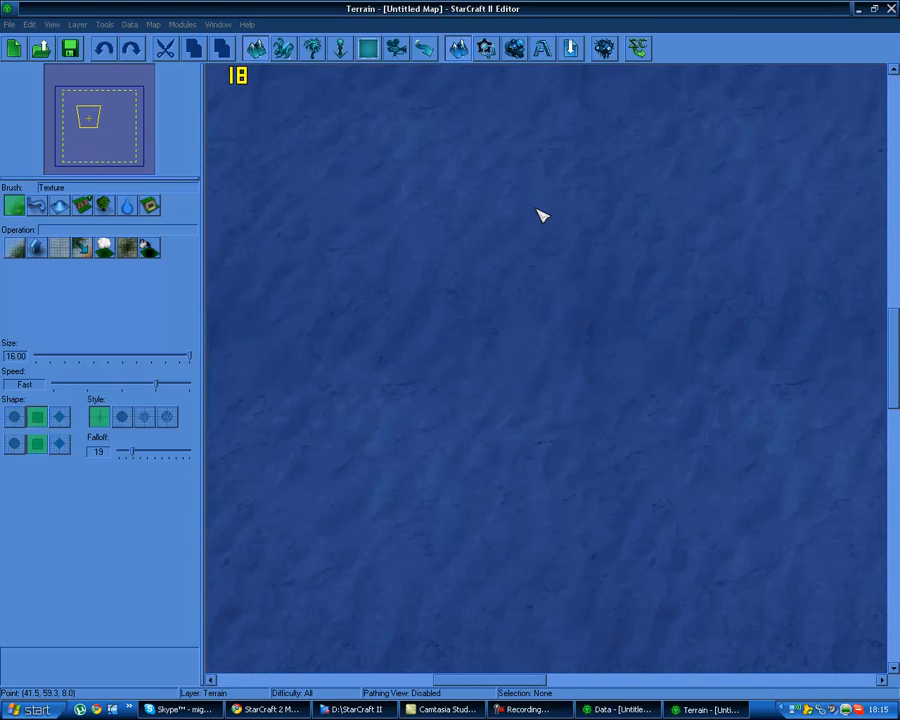
Demonstrate camera movement over the empty Shakuras terrain by panning and rotating the view towards the map's northern edge
{"action": "right_click_drag", "start_coordinate": [537, 210], "coordinate": [527, 229]}
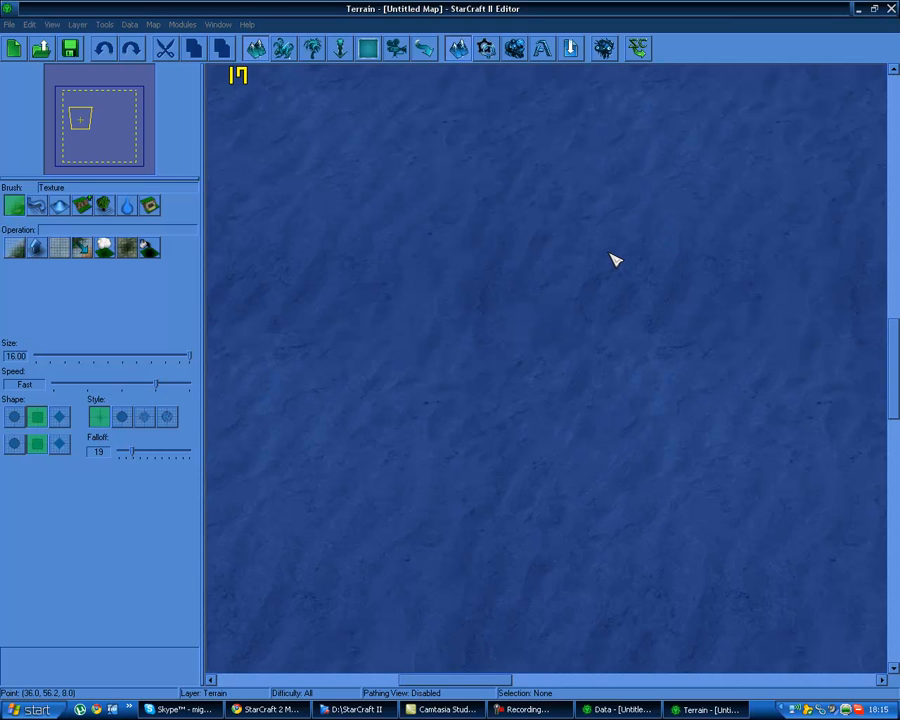
{"action": "right_click_drag", "start_coordinate": [391, 244], "coordinate": [220, 190]}
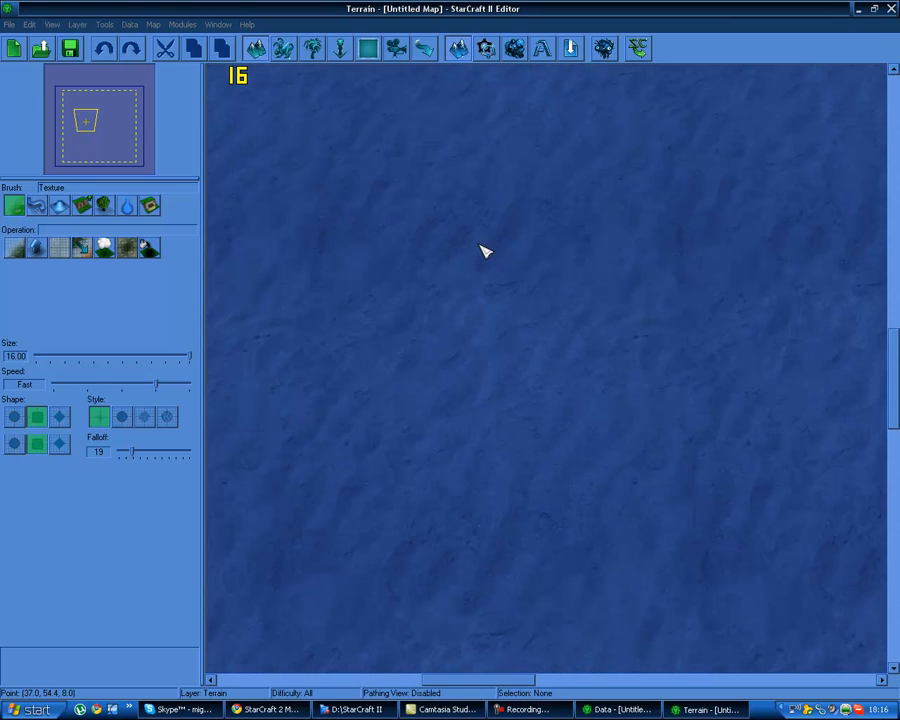
{"action": "right_click_drag", "start_coordinate": [349, 258], "coordinate": [438, 252]}
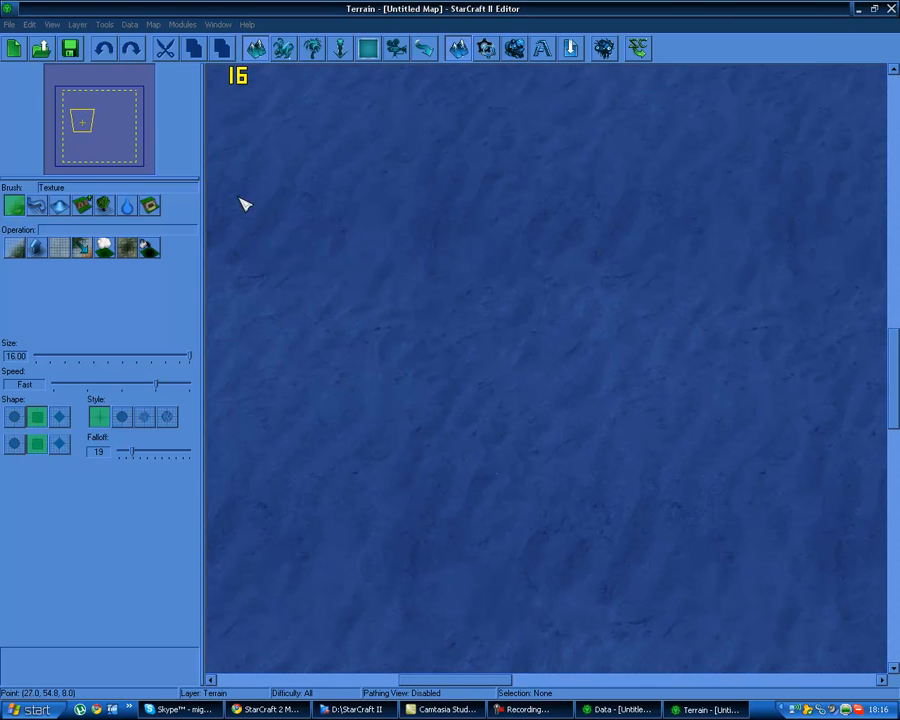
{"action": "right_click_drag", "start_coordinate": [410, 257], "coordinate": [372, 405]}
{"action": "right_click_drag", "start_coordinate": [650, 470], "coordinate": [420, 190]}
{"action": "right_click_drag", "start_coordinate": [705, 520], "coordinate": [500, 373], "text": "ctrl"}
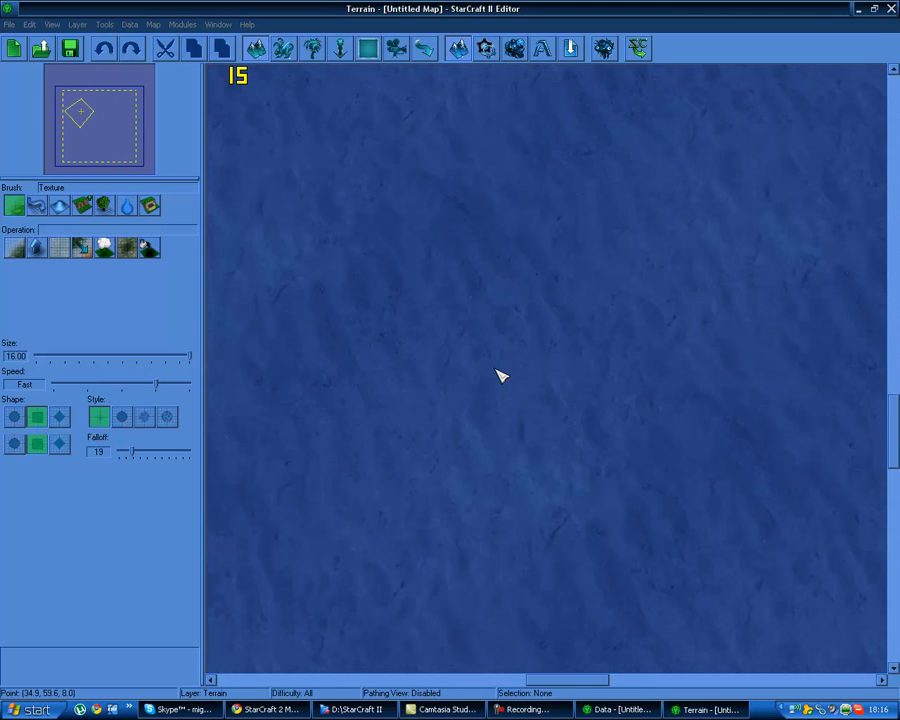
{"action": "right_click_drag", "start_coordinate": [286, 420], "coordinate": [406, 258], "text": "ctrl"}
{"action": "right_click_drag", "start_coordinate": [451, 220], "coordinate": [476, 173]}
{"action": "right_click_drag", "start_coordinate": [476, 273], "coordinate": [552, 530]}
{"action": "right_click_drag", "start_coordinate": [590, 369], "coordinate": [500, 180]}
Select a strip of 10 x 3 cells along the northern dashed playable boundary and follow the boundary to the map's northwest corner
{"action": "left_click_drag", "start_coordinate": [497, 273], "coordinate": [755, 285]}
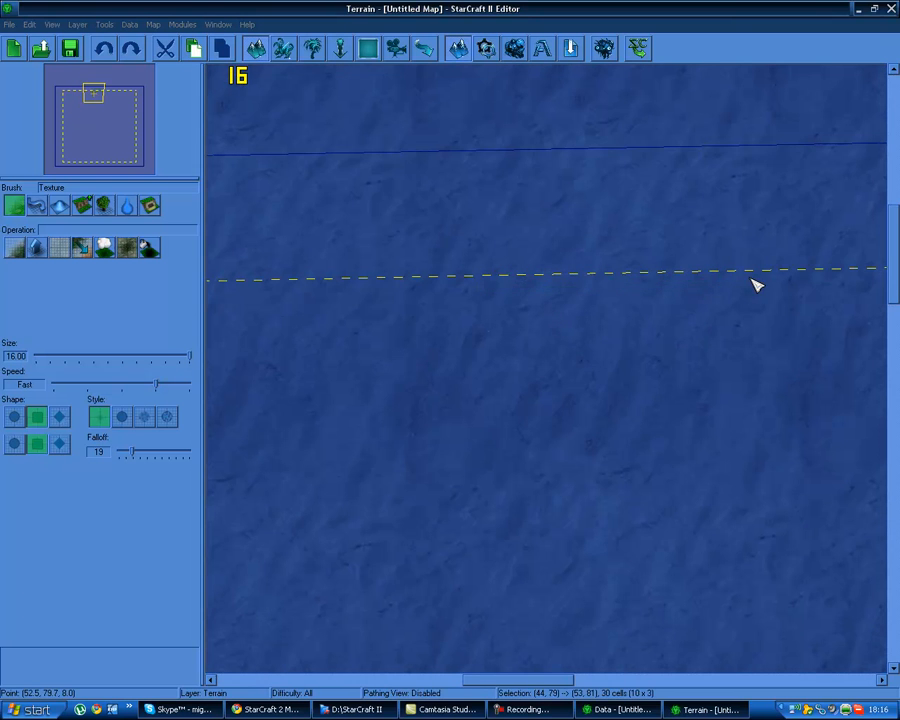
{"action": "mouse_move", "coordinate": [375, 352]}
{"action": "right_mouse_down"}
{"action": "mouse_move", "coordinate": [500, 237]}
{"action": "mouse_move", "coordinate": [593, 227]}
{"action": "right_mouse_up"}
{"action": "right_click_drag", "start_coordinate": [490, 241], "coordinate": [640, 228]}
{"action": "right_click_drag", "start_coordinate": [430, 205], "coordinate": [608, 283]}
{"action": "right_click_drag", "start_coordinate": [430, 261], "coordinate": [453, 253]}
{"action": "mouse_move", "coordinate": [324, 253]}
{"action": "right_mouse_down"}
{"action": "mouse_move", "coordinate": [309, 225]}
{"action": "mouse_move", "coordinate": [323, 185]}
{"action": "right_mouse_up"}
{"action": "mouse_move", "coordinate": [310, 233]}
{"action": "right_mouse_down"}
{"action": "mouse_move", "coordinate": [301, 157]}
{"action": "mouse_move", "coordinate": [287, 169]}
{"action": "mouse_move", "coordinate": [284, 158]}
{"action": "right_mouse_up"}
{"action": "right_click_drag", "start_coordinate": [335, 215], "coordinate": [335, 229]}
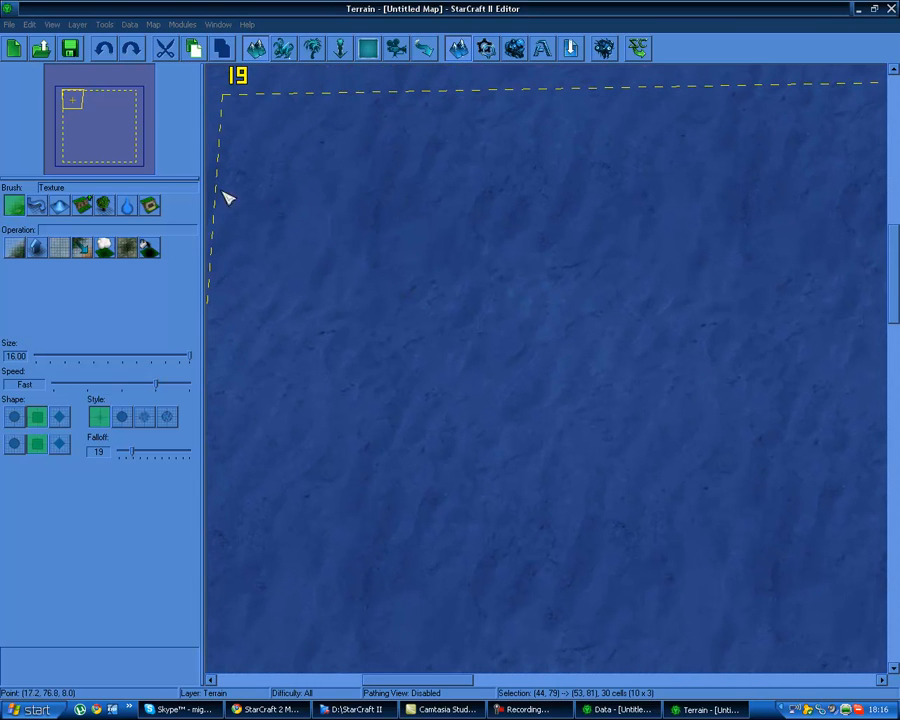
{"action": "right_click_drag", "start_coordinate": [311, 210], "coordinate": [533, 328]}
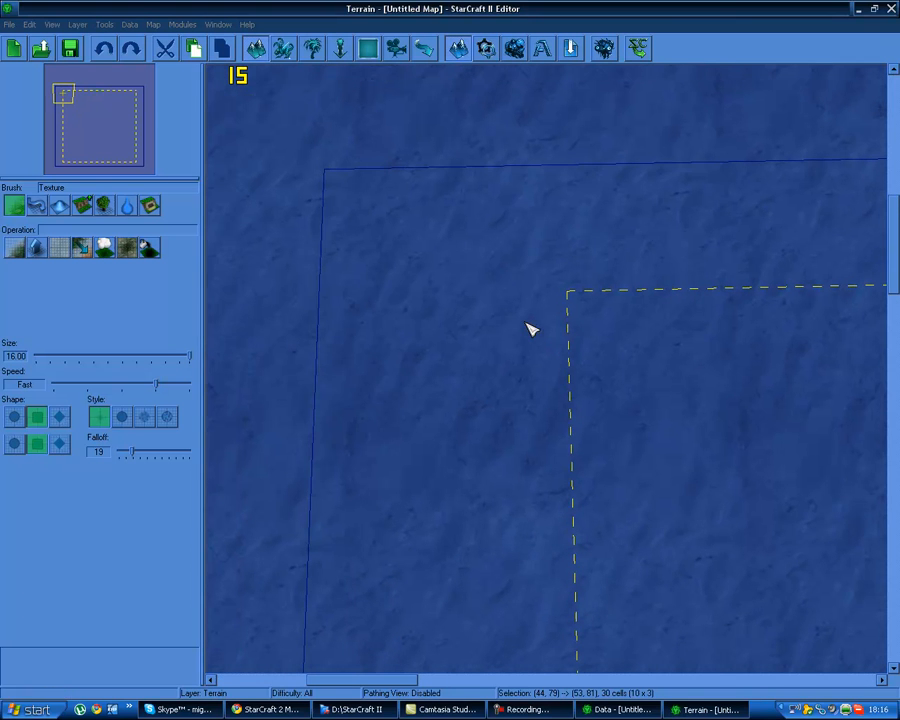
Trace the solid map border at the northwest corner with area selections of 2 x 7, 7 x 3, 13 x 4 and 9 x 8 cells
{"action": "left_click_drag", "start_coordinate": [356, 172], "coordinate": [343, 310]}
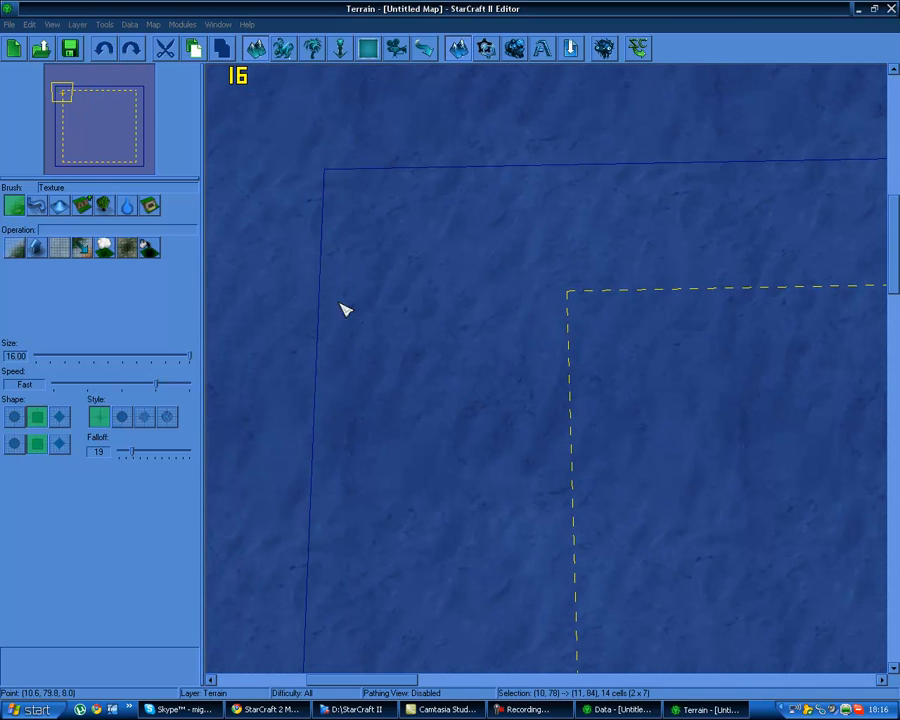
{"action": "left_click_drag", "start_coordinate": [325, 172], "coordinate": [494, 185]}
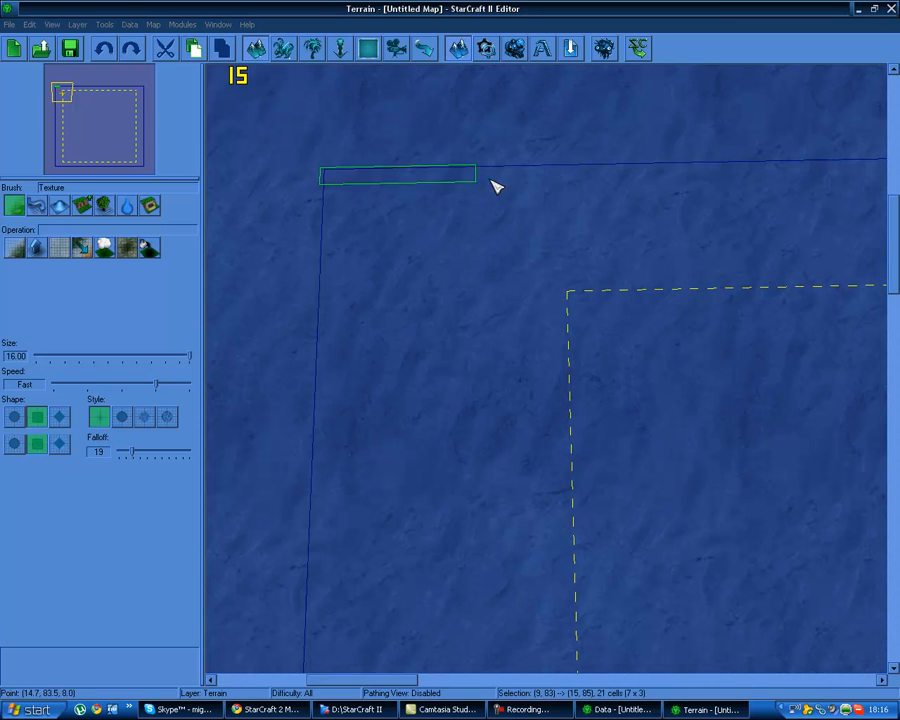
{"action": "left_click_drag", "start_coordinate": [250, 140], "coordinate": [612, 98]}
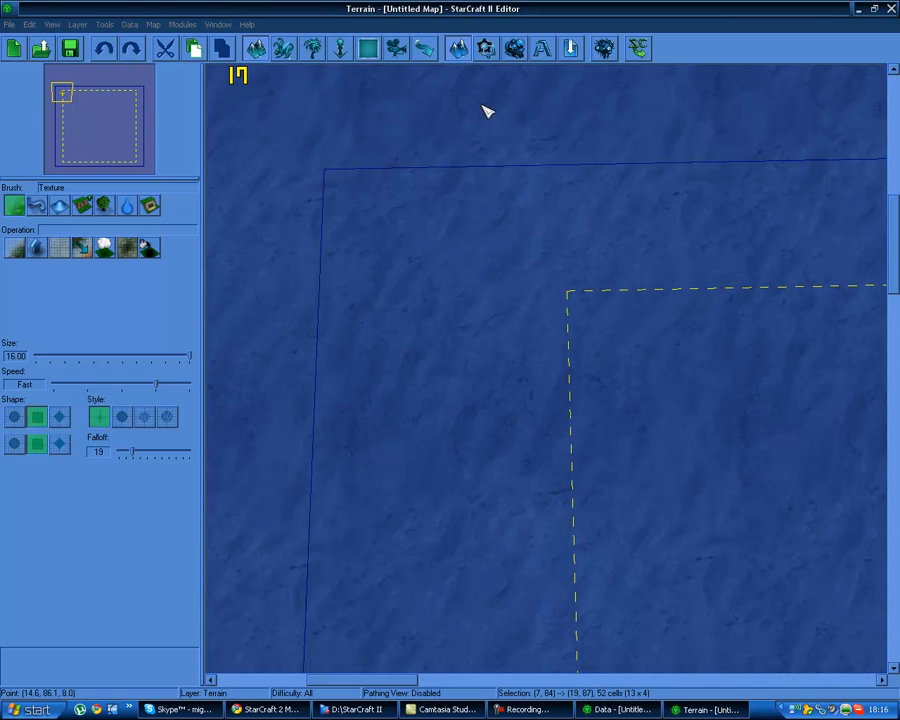
{"action": "right_click_drag", "start_coordinate": [460, 93], "coordinate": [525, 204]}
{"action": "left_click_drag", "start_coordinate": [318, 170], "coordinate": [572, 330]}
Return to the terrain inside the playable area and select a single cell there
{"action": "right_click_drag", "start_coordinate": [572, 330], "coordinate": [443, 308]}
{"action": "right_click_drag", "start_coordinate": [668, 366], "coordinate": [601, 278]}
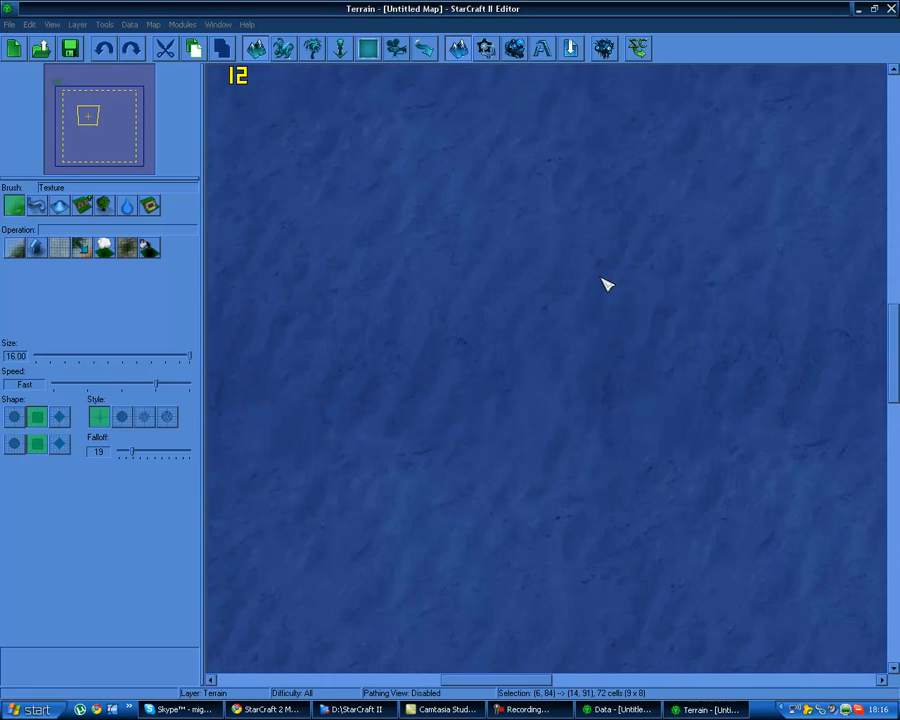
{"action": "right_click_drag", "start_coordinate": [532, 342], "coordinate": [583, 392]}
{"action": "left_click_drag", "start_coordinate": [583, 392], "coordinate": [419, 364]}
{"action": "right_click_drag", "start_coordinate": [422, 371], "coordinate": [490, 346]}
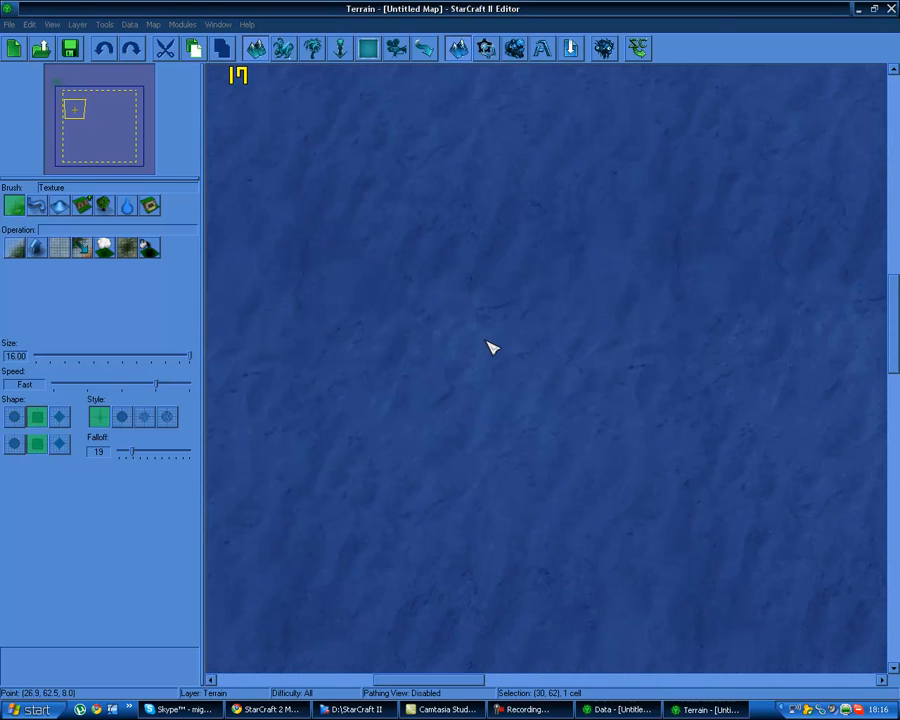
Demonstrate area selection under rotated camera angles by selecting 13 x 16 and 29 x 16 cells inside the playable area
{"action": "right_click_drag", "start_coordinate": [443, 308], "coordinate": [497, 378]}
{"action": "right_click_drag", "start_coordinate": [528, 477], "coordinate": [797, 410], "text": "ctrl"}
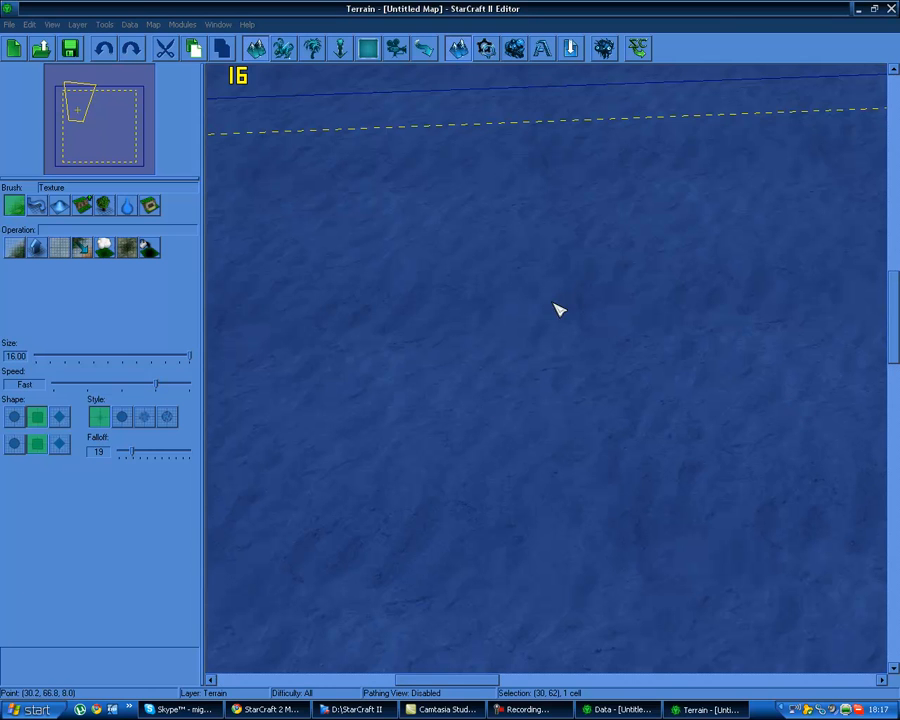
{"action": "left_click_drag", "start_coordinate": [737, 209], "coordinate": [436, 462]}
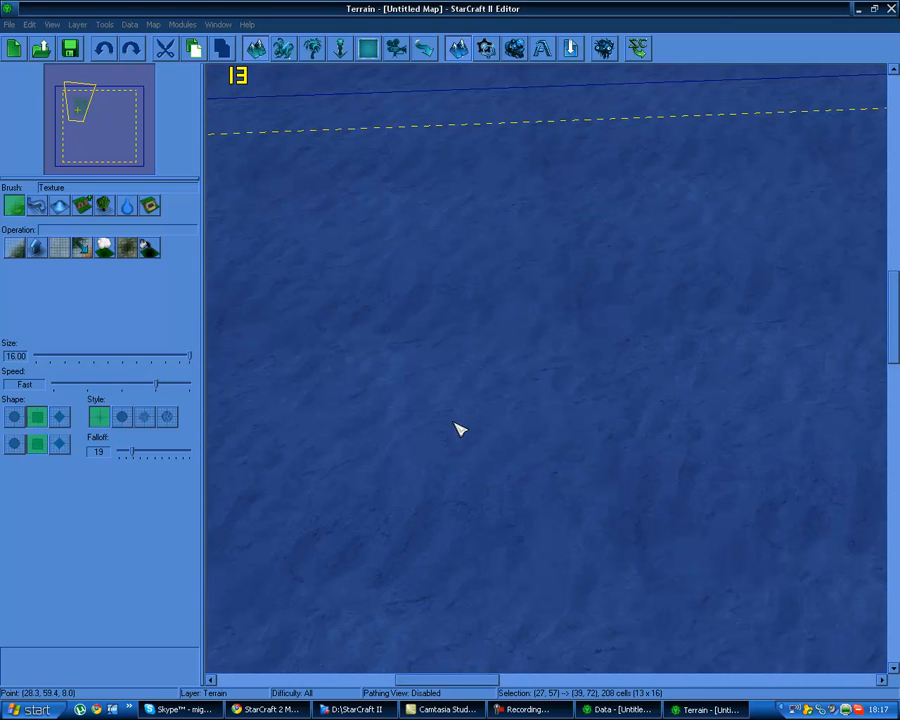
{"action": "right_click_drag", "start_coordinate": [333, 423], "coordinate": [767, 364], "text": "ctrl"}
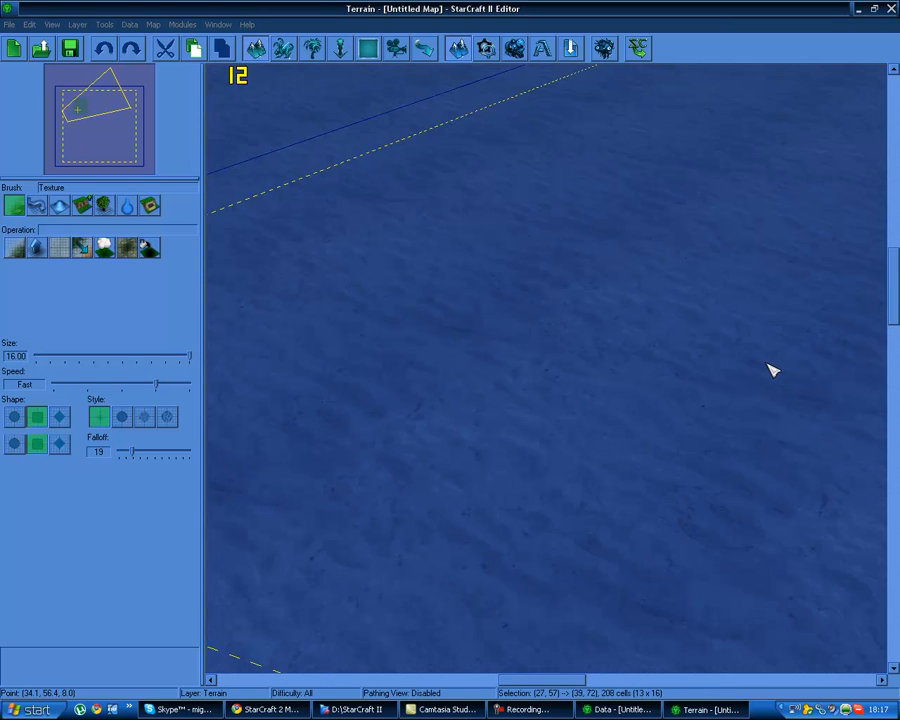
{"action": "left_click_drag", "start_coordinate": [585, 168], "coordinate": [584, 475]}
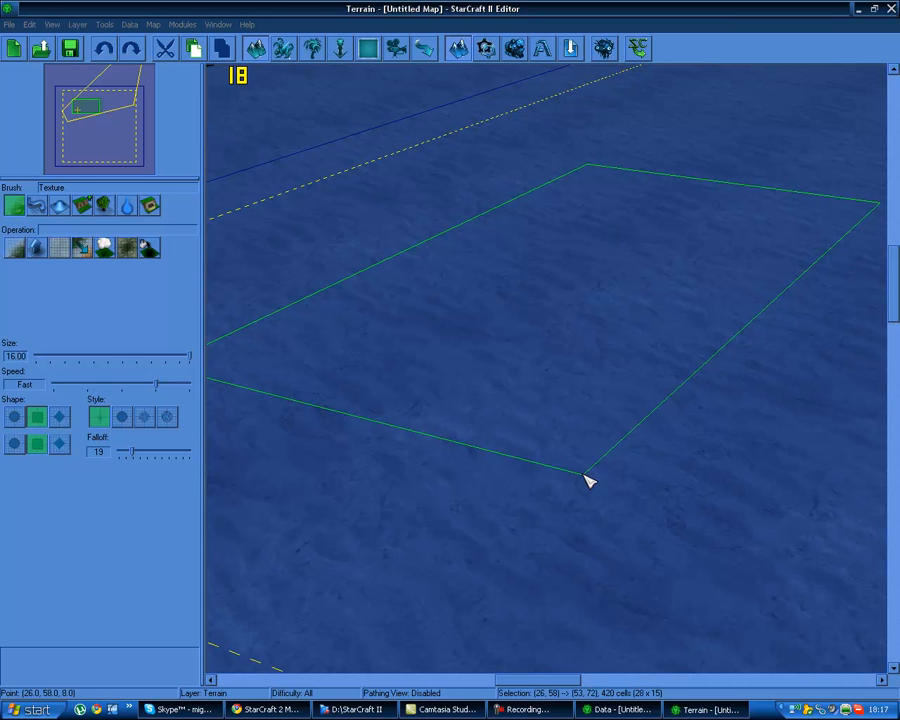
{"action": "left_click_drag", "start_coordinate": [588, 482], "coordinate": [583, 491]}
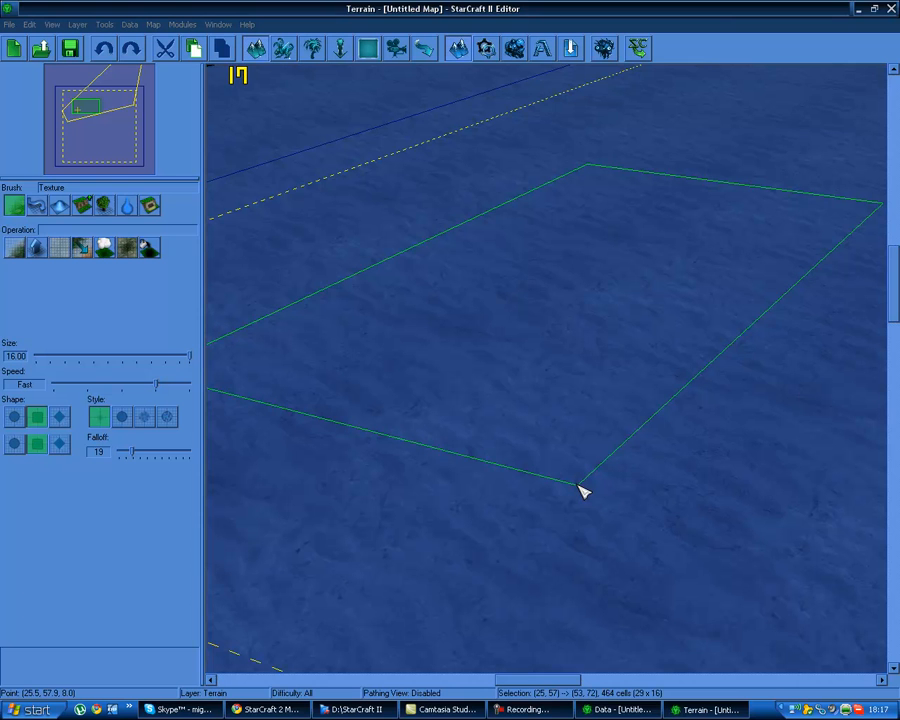
{"action": "right_click_drag", "start_coordinate": [713, 313], "coordinate": [238, 264], "text": "ctrl"}
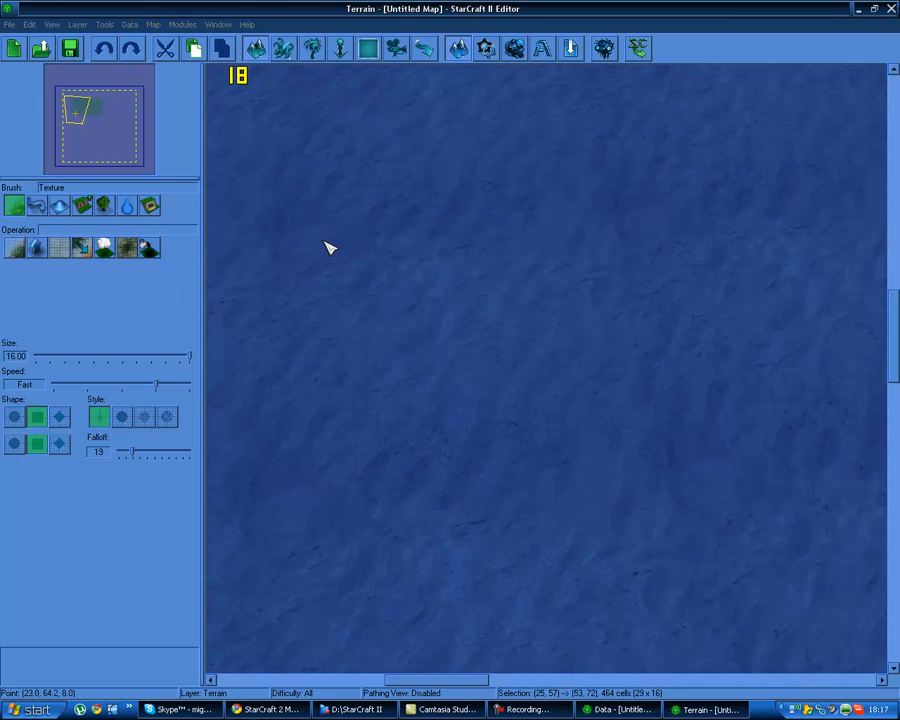
Paint a faint Shakuras Bricks stroke with Add Texture, using increment 16, size 3.00, Very Fast speed and falloff 100
{"action": "left_click", "coordinate": [25, 247]}
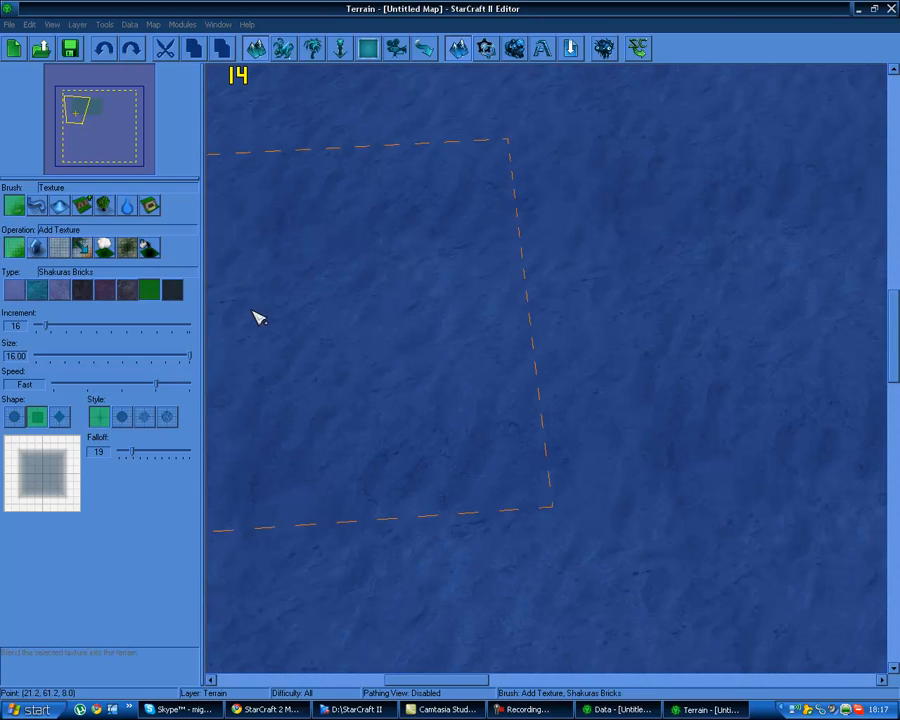
{"action": "left_click", "coordinate": [66, 356]}
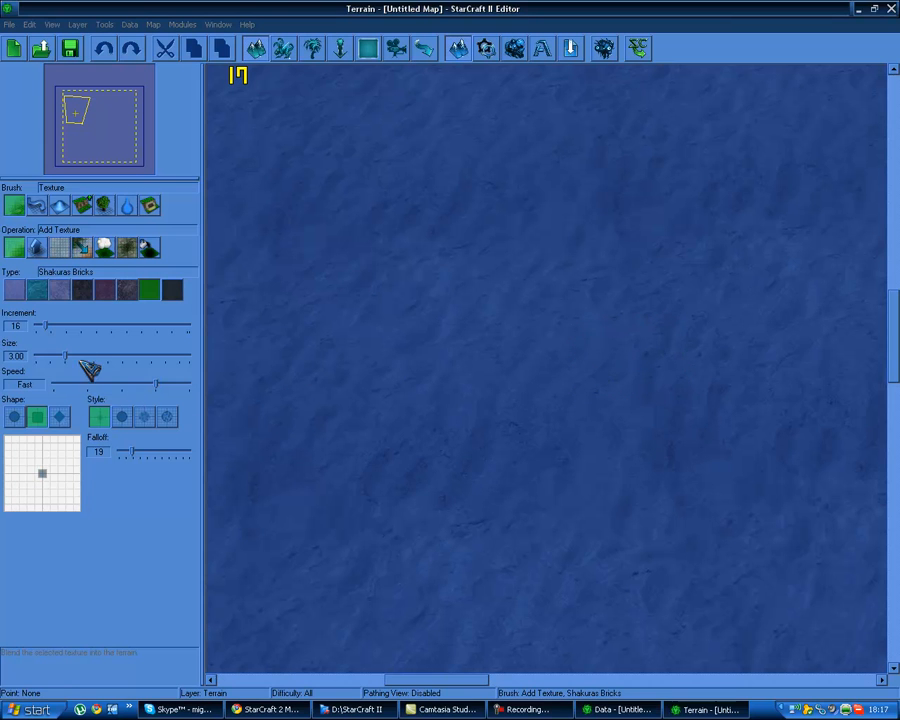
{"action": "left_click_drag", "start_coordinate": [157, 386], "coordinate": [190, 386]}
{"action": "left_click_drag", "start_coordinate": [141, 448], "coordinate": [205, 452]}
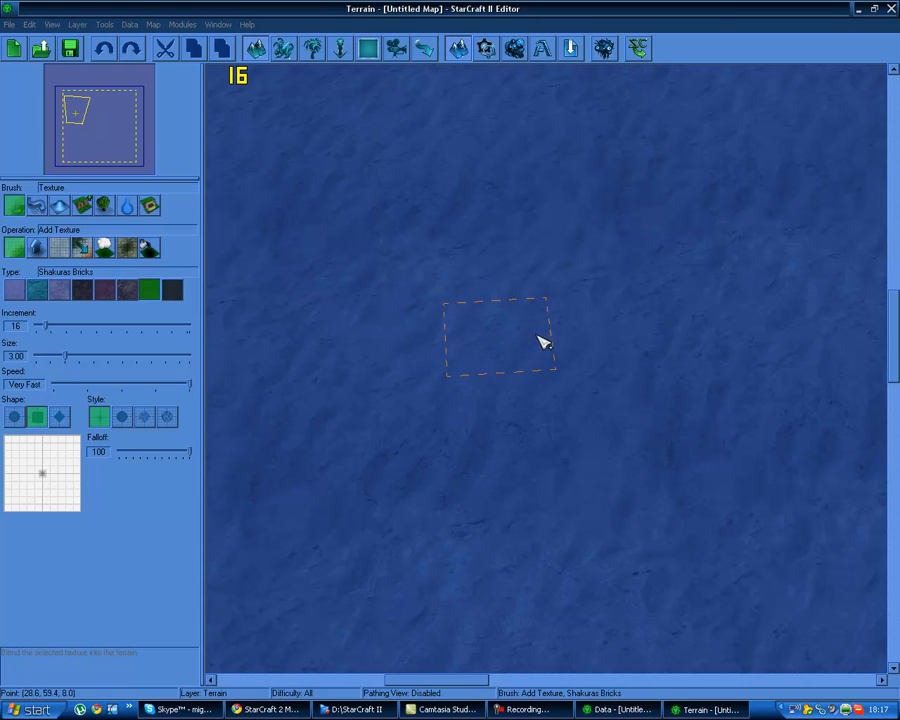
{"action": "mouse_move", "coordinate": [568, 325]}
{"action": "left_mouse_down"}
{"action": "mouse_move", "coordinate": [515, 391]}
{"action": "mouse_move", "coordinate": [585, 368]}
{"action": "left_mouse_up"}
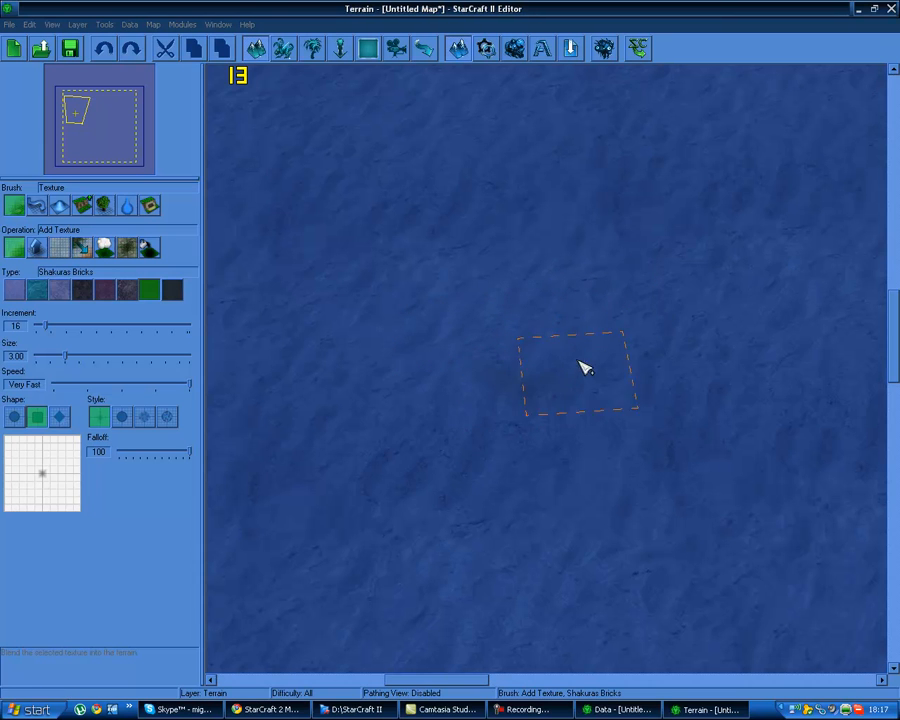
Paint a solid, hard-edged Shakuras Bricks patch using the second brush style and the maximum increment
{"action": "left_click", "coordinate": [122, 416]}
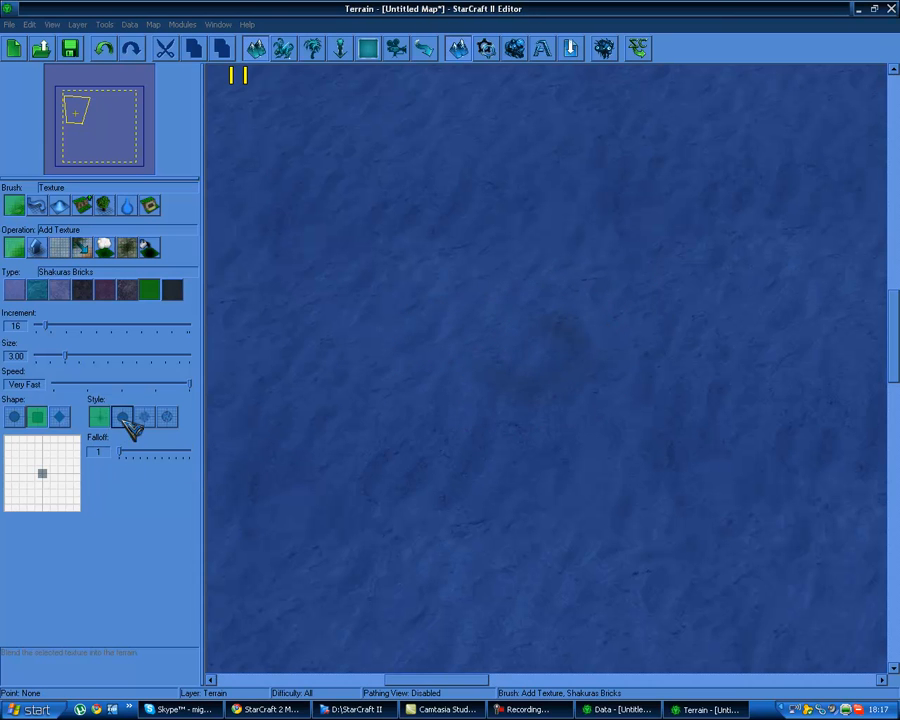
{"action": "mouse_move", "coordinate": [472, 366]}
{"action": "left_mouse_down"}
{"action": "mouse_move", "coordinate": [607, 354]}
{"action": "mouse_move", "coordinate": [518, 380]}
{"action": "mouse_move", "coordinate": [478, 376]}
{"action": "mouse_move", "coordinate": [552, 331]}
{"action": "mouse_move", "coordinate": [544, 235]}
{"action": "mouse_move", "coordinate": [470, 240]}
{"action": "left_mouse_up"}
{"action": "left_click_drag", "start_coordinate": [45, 326], "coordinate": [190, 326]}
{"action": "mouse_move", "coordinate": [537, 333]}
{"action": "left_mouse_down"}
{"action": "mouse_move", "coordinate": [587, 394]}
{"action": "mouse_move", "coordinate": [488, 307]}
{"action": "mouse_move", "coordinate": [362, 364]}
{"action": "mouse_move", "coordinate": [622, 393]}
{"action": "mouse_move", "coordinate": [410, 356]}
{"action": "mouse_move", "coordinate": [629, 281]}
{"action": "mouse_move", "coordinate": [577, 307]}
{"action": "mouse_move", "coordinate": [676, 288]}
{"action": "mouse_move", "coordinate": [619, 352]}
{"action": "mouse_move", "coordinate": [478, 352]}
{"action": "left_mouse_up"}
Reduce the increment to 97 and paint separate and overlapping semi-transparent brick squares around the solid patch
{"action": "left_click_drag", "start_coordinate": [190, 326], "coordinate": [112, 329]}
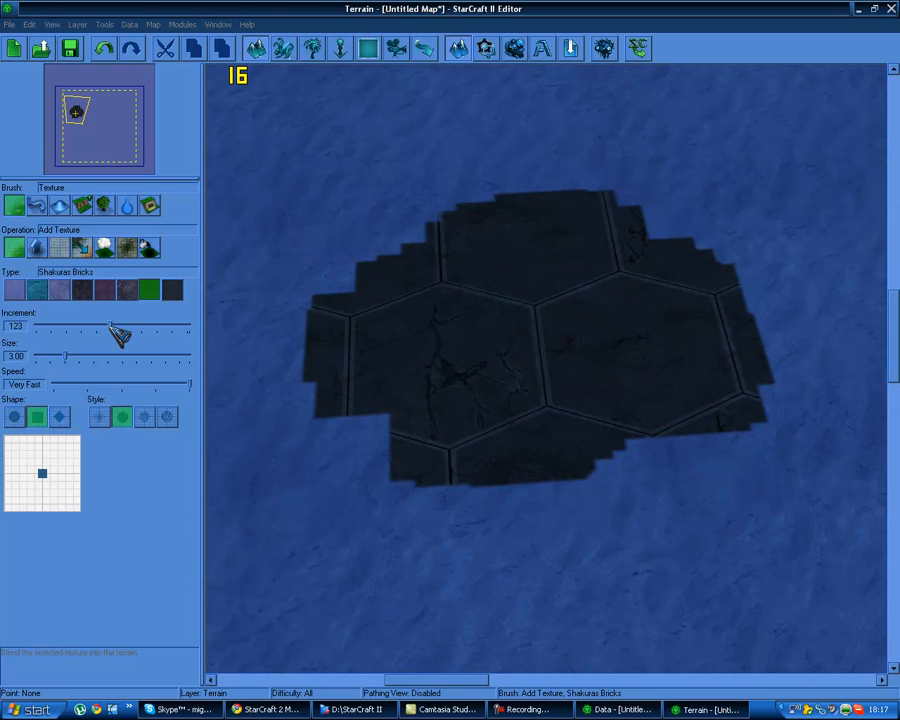
{"action": "left_click_drag", "start_coordinate": [390, 172], "coordinate": [405, 176]}
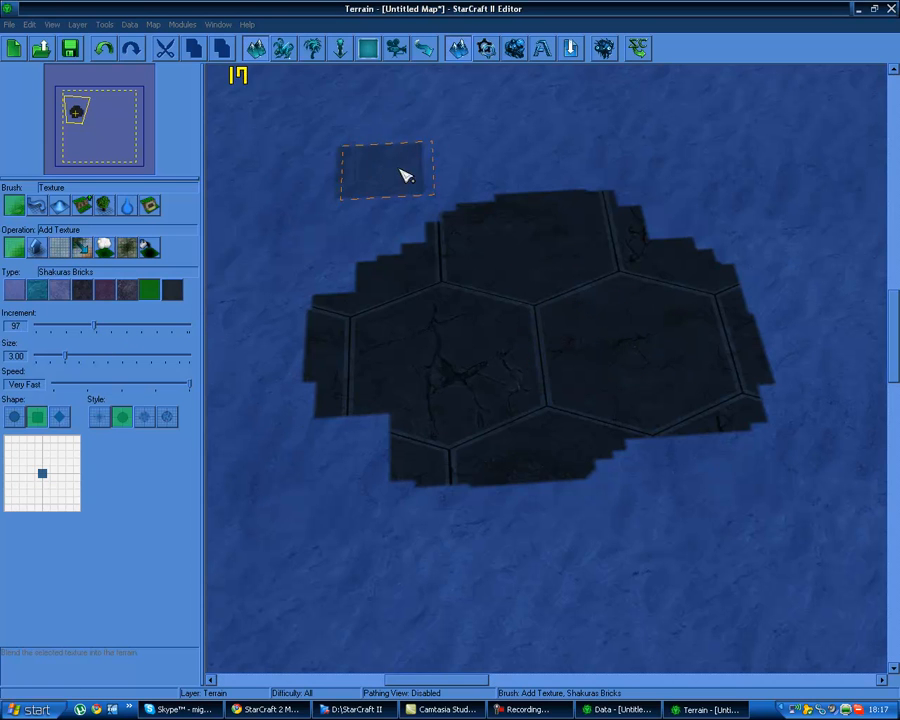
{"action": "mouse_move", "coordinate": [480, 158]}
{"action": "left_mouse_down"}
{"action": "mouse_move", "coordinate": [623, 137]}
{"action": "mouse_move", "coordinate": [767, 280]}
{"action": "mouse_move", "coordinate": [812, 418]}
{"action": "mouse_move", "coordinate": [697, 365]}
{"action": "mouse_move", "coordinate": [667, 386]}
{"action": "mouse_move", "coordinate": [707, 476]}
{"action": "mouse_move", "coordinate": [746, 496]}
{"action": "mouse_move", "coordinate": [770, 478]}
{"action": "mouse_move", "coordinate": [752, 463]}
{"action": "left_mouse_up"}
{"action": "key", "text": "Right"}
{"action": "key", "text": "Down"}
{"action": "scroll", "coordinate": [760, 470], "scroll_direction": "up", "scroll_amount": 2}
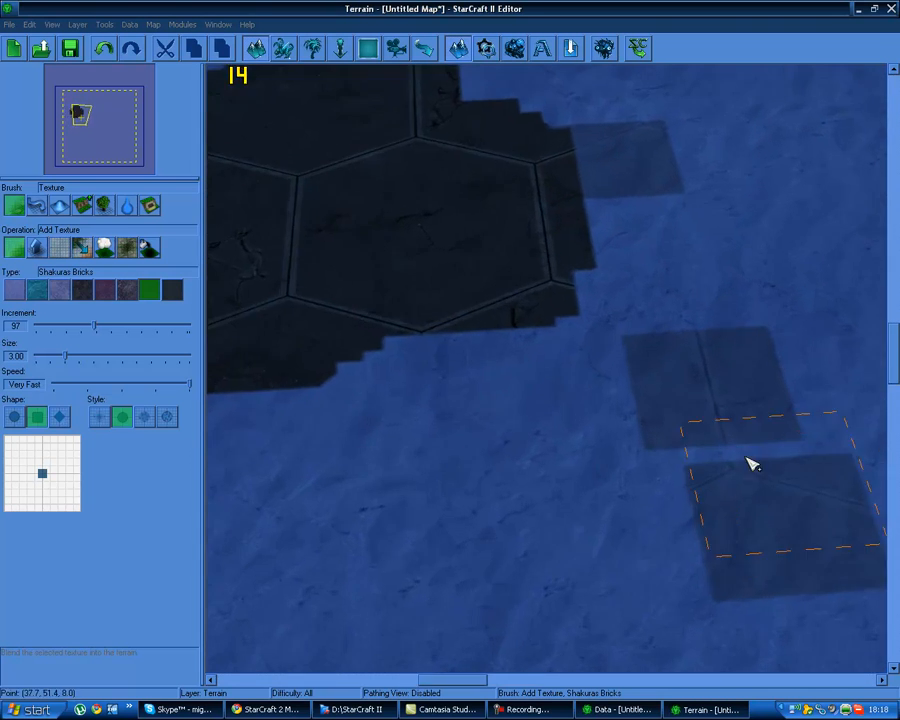
{"action": "scroll", "coordinate": [738, 457], "scroll_direction": "up", "scroll_amount": 2}
{"action": "right_click_drag", "start_coordinate": [722, 451], "coordinate": [667, 444]}
{"action": "scroll", "coordinate": [667, 401], "scroll_direction": "down", "scroll_amount": 6}
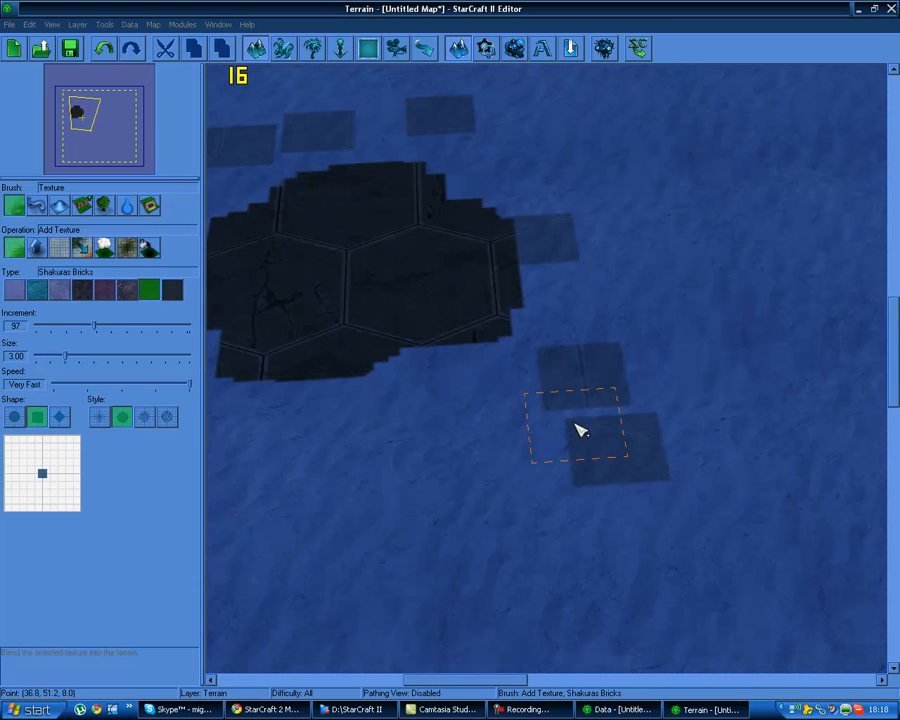
{"action": "mouse_move", "coordinate": [580, 430]}
{"action": "left_mouse_down"}
{"action": "mouse_move", "coordinate": [639, 452]}
{"action": "mouse_move", "coordinate": [640, 415]}
{"action": "left_mouse_up"}
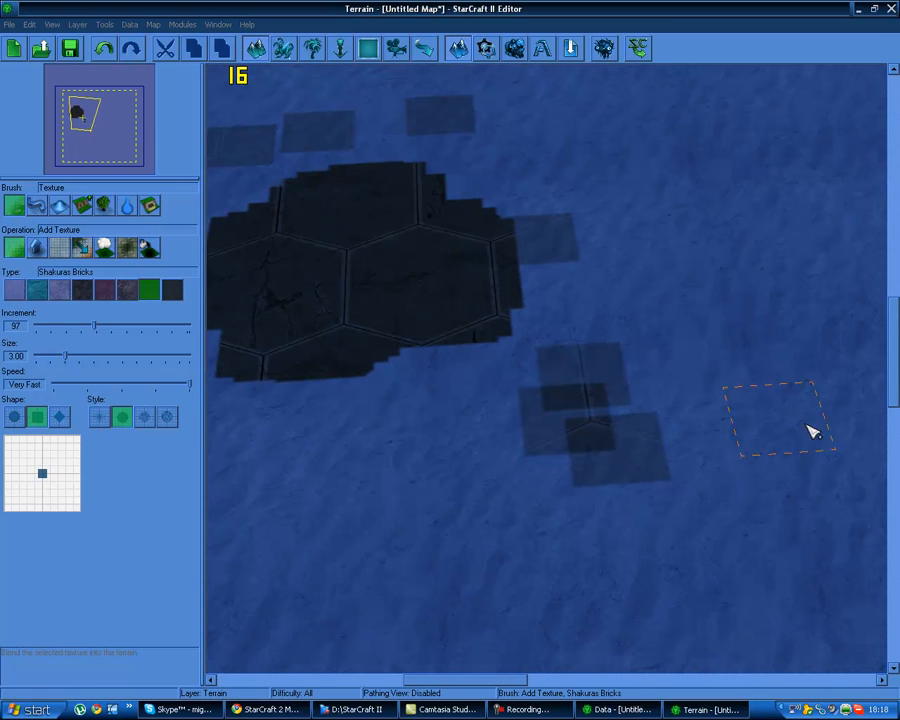
Lower the increment to 25 and paint faint, overlapping Shakuras Bricks patches south of the solid patch
{"action": "key", "text": "Down"}
{"action": "key", "text": "Right"}
{"action": "left_click_drag", "start_coordinate": [93, 327], "coordinate": [50, 327]}
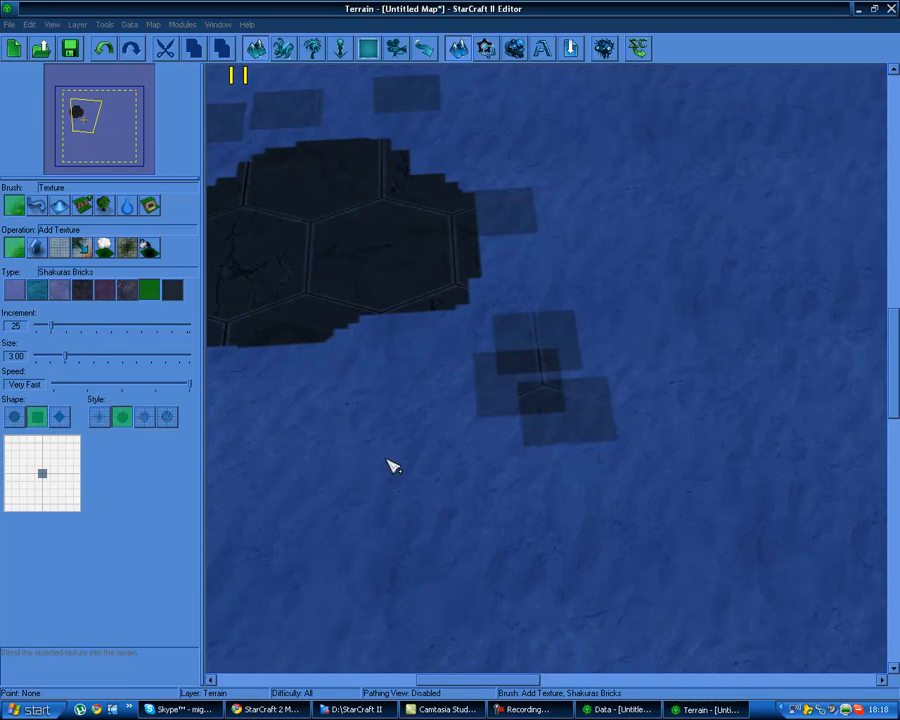
{"action": "mouse_move", "coordinate": [546, 546]}
{"action": "left_mouse_down"}
{"action": "mouse_move", "coordinate": [611, 611]}
{"action": "mouse_move", "coordinate": [679, 542]}
{"action": "mouse_move", "coordinate": [727, 467]}
{"action": "mouse_move", "coordinate": [713, 412]}
{"action": "mouse_move", "coordinate": [774, 545]}
{"action": "mouse_move", "coordinate": [679, 555]}
{"action": "left_mouse_up"}
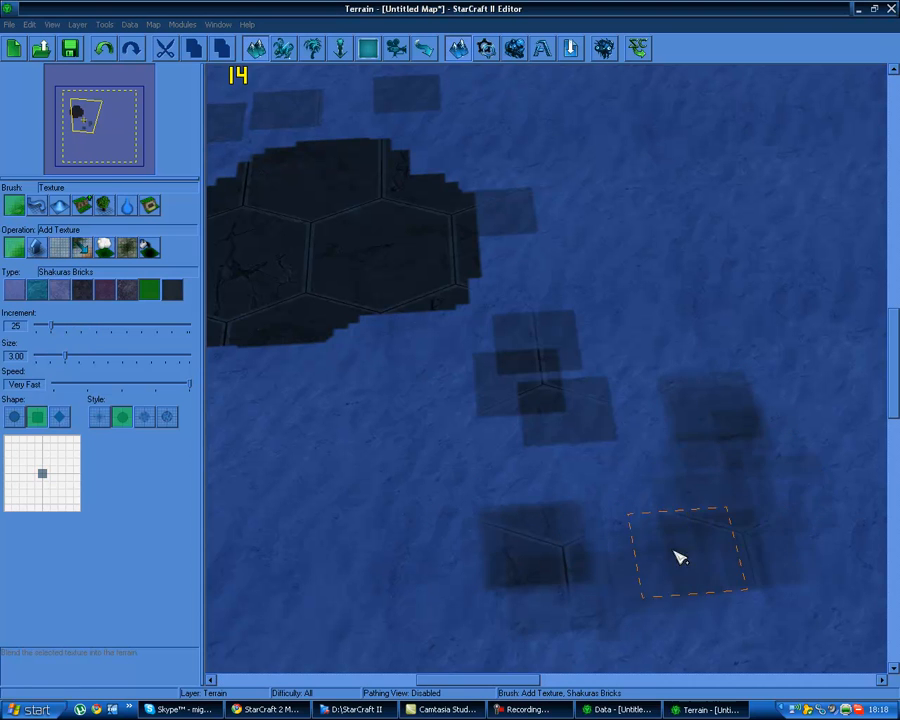
{"action": "mouse_move", "coordinate": [432, 513]}
{"action": "right_mouse_down"}
{"action": "mouse_move", "coordinate": [587, 438]}
{"action": "mouse_move", "coordinate": [538, 444]}
{"action": "right_mouse_up"}
{"action": "left_click", "coordinate": [536, 442]}
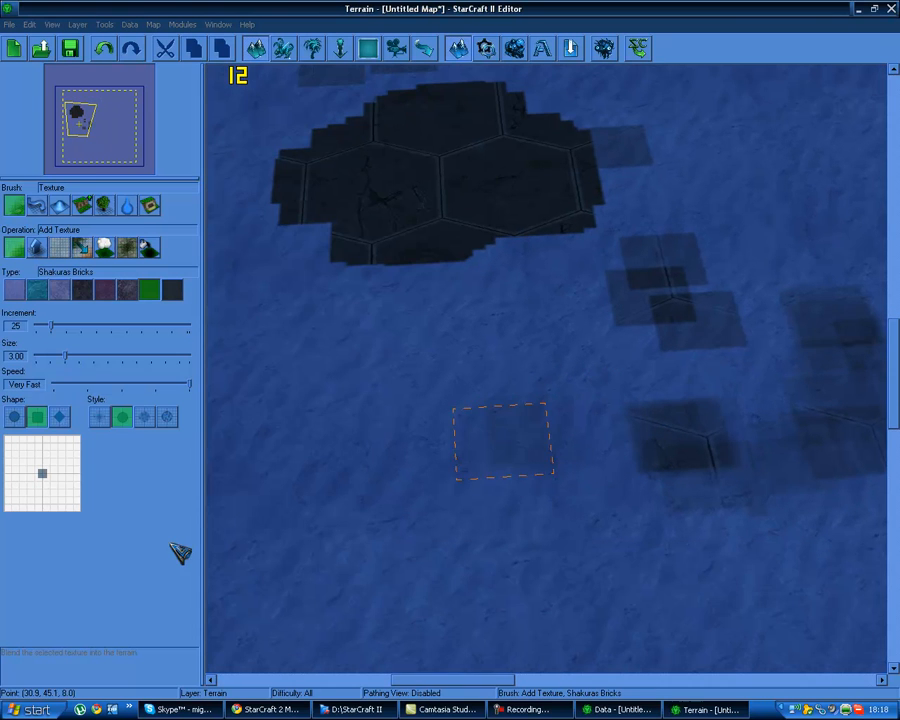
{"action": "mouse_move", "coordinate": [312, 410]}
{"action": "left_mouse_down"}
{"action": "mouse_move", "coordinate": [520, 569]}
{"action": "mouse_move", "coordinate": [342, 466]}
{"action": "mouse_move", "coordinate": [454, 378]}
{"action": "mouse_move", "coordinate": [424, 503]}
{"action": "left_mouse_up"}
Switch back to the first brush style with falloff 39 and paint soft-edged brick strokes on empty terrain to the southeast
{"action": "left_click", "coordinate": [100, 416]}
{"action": "left_click_drag", "start_coordinate": [145, 453], "coordinate": [152, 453]}
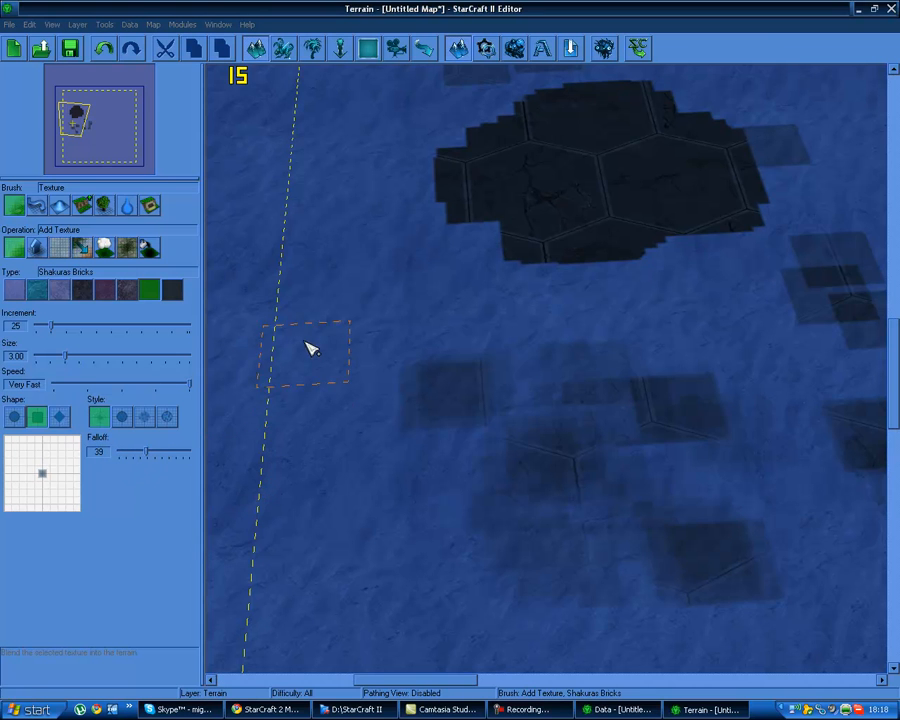
{"action": "key", "text": "Down"}
{"action": "mouse_move", "coordinate": [488, 398]}
{"action": "left_mouse_down"}
{"action": "mouse_move", "coordinate": [546, 520]}
{"action": "mouse_move", "coordinate": [620, 413]}
{"action": "mouse_move", "coordinate": [773, 595]}
{"action": "left_mouse_up"}
{"action": "mouse_move", "coordinate": [440, 318]}
{"action": "left_mouse_down"}
{"action": "mouse_move", "coordinate": [852, 519]}
{"action": "mouse_move", "coordinate": [499, 379]}
{"action": "mouse_move", "coordinate": [695, 536]}
{"action": "mouse_move", "coordinate": [508, 348]}
{"action": "mouse_move", "coordinate": [297, 569]}
{"action": "mouse_move", "coordinate": [446, 428]}
{"action": "mouse_move", "coordinate": [504, 633]}
{"action": "mouse_move", "coordinate": [665, 298]}
{"action": "left_mouse_up"}
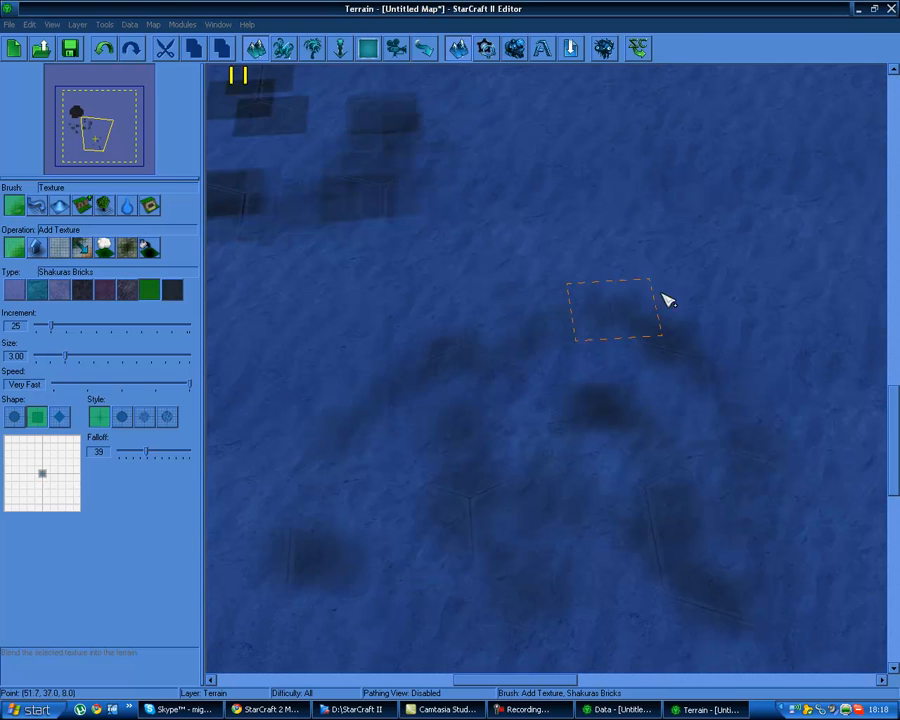
{"action": "key", "text": "Down"}
{"action": "mouse_move", "coordinate": [572, 503]}
{"action": "left_mouse_down"}
{"action": "mouse_move", "coordinate": [713, 331]}
{"action": "mouse_move", "coordinate": [535, 253]}
{"action": "left_mouse_up"}
{"action": "key", "text": "Up"}
Use Remove Texture at increment 16 to erase parts of the semi-transparent brick squares and the solid brick patch
{"action": "key", "text": "Left"}
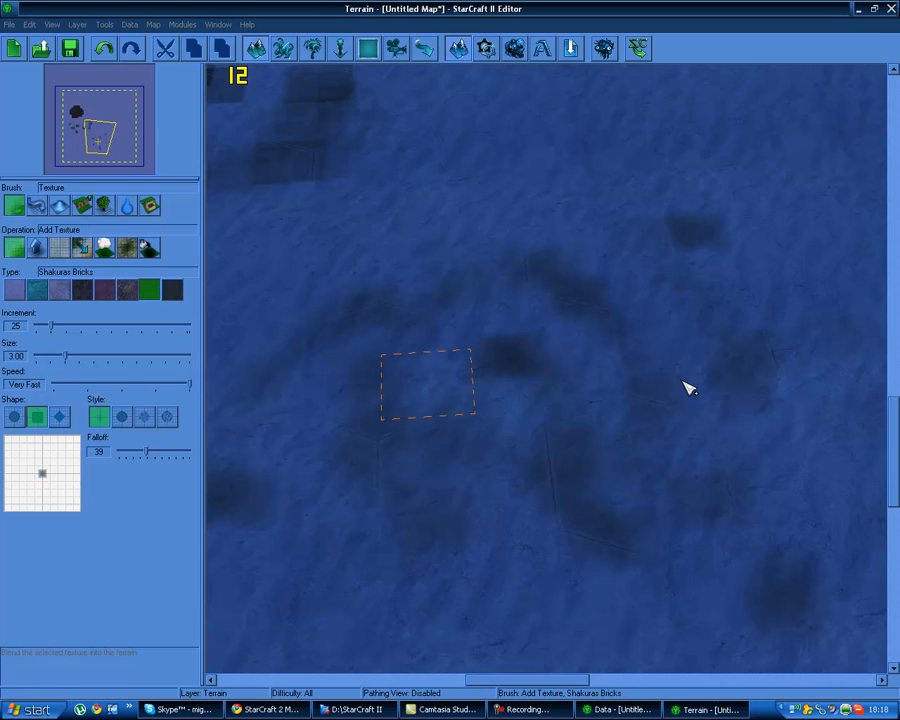
{"action": "key", "text": "Up"}
{"action": "key", "text": "Left"}
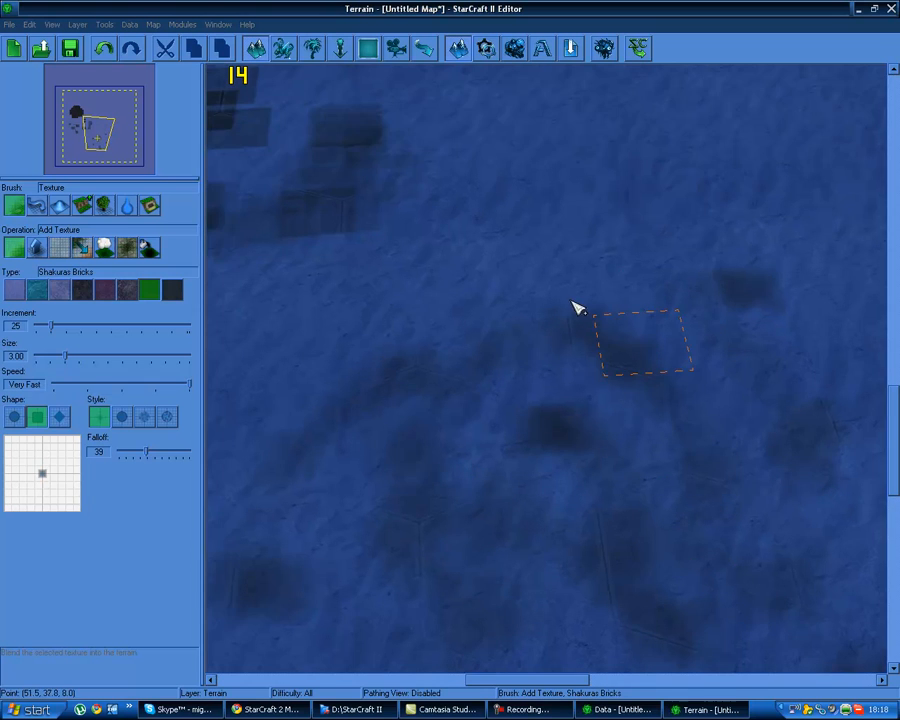
{"action": "key", "text": "Up"}
{"action": "key", "text": "Left"}
{"action": "left_click", "coordinate": [37, 247]}
{"action": "key", "text": "Up"}
{"action": "key", "text": "Left"}
{"action": "mouse_move", "coordinate": [485, 382]}
{"action": "left_mouse_down"}
{"action": "mouse_move", "coordinate": [545, 334]}
{"action": "mouse_move", "coordinate": [456, 386]}
{"action": "mouse_move", "coordinate": [555, 237]}
{"action": "mouse_move", "coordinate": [475, 249]}
{"action": "left_mouse_up"}
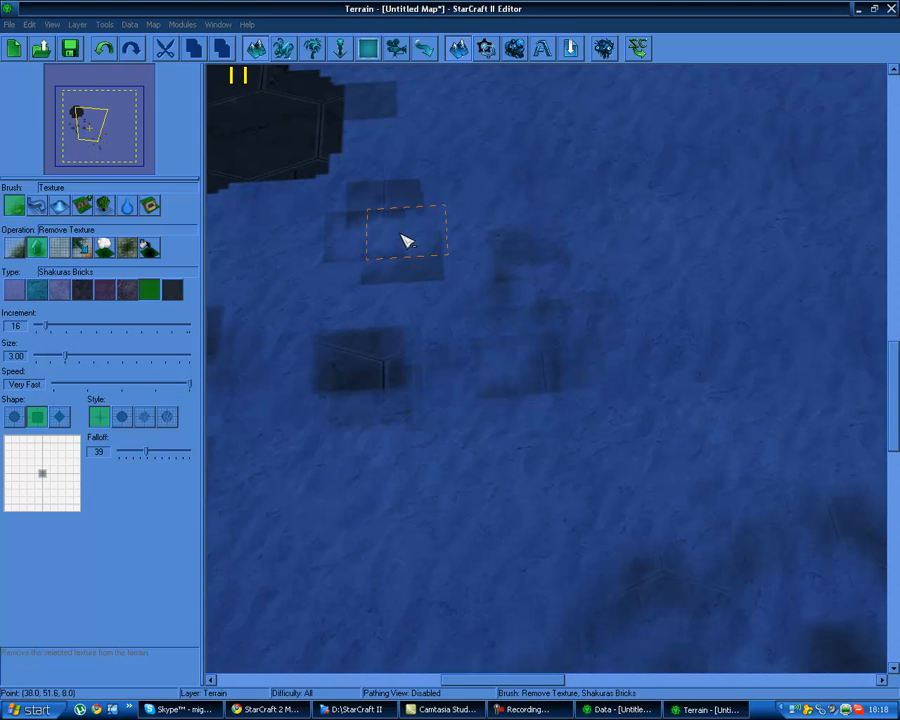
{"action": "scroll", "coordinate": [528, 375], "scroll_direction": "up", "scroll_amount": 3}
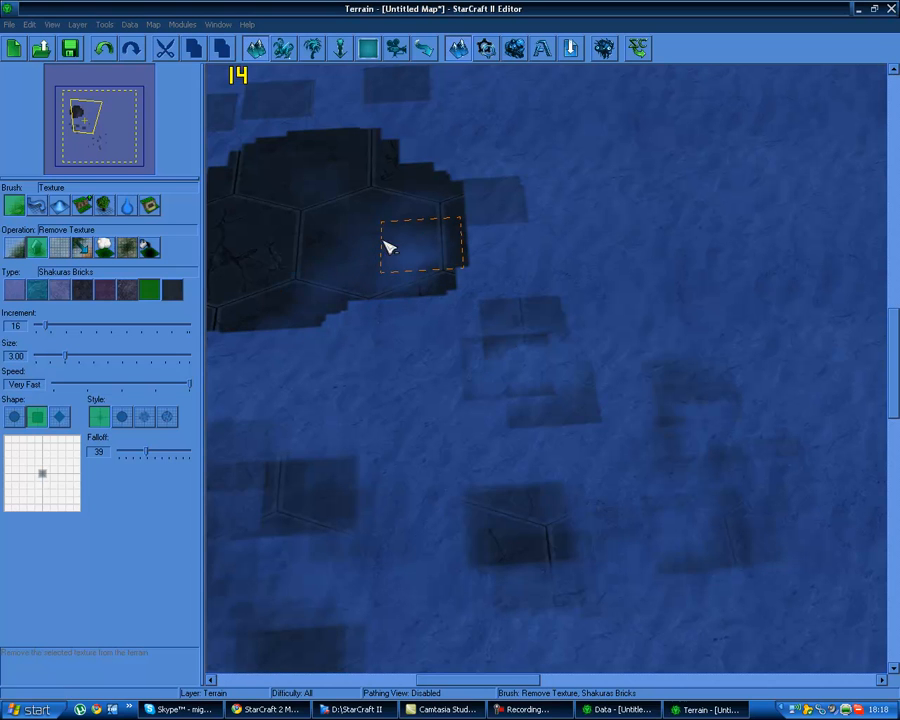
{"action": "left_click_drag", "start_coordinate": [346, 232], "coordinate": [241, 302]}
{"action": "mouse_move", "coordinate": [238, 302]}
{"action": "right_mouse_down"}
{"action": "mouse_move", "coordinate": [268, 306]}
{"action": "mouse_move", "coordinate": [381, 362]}
{"action": "right_mouse_up"}
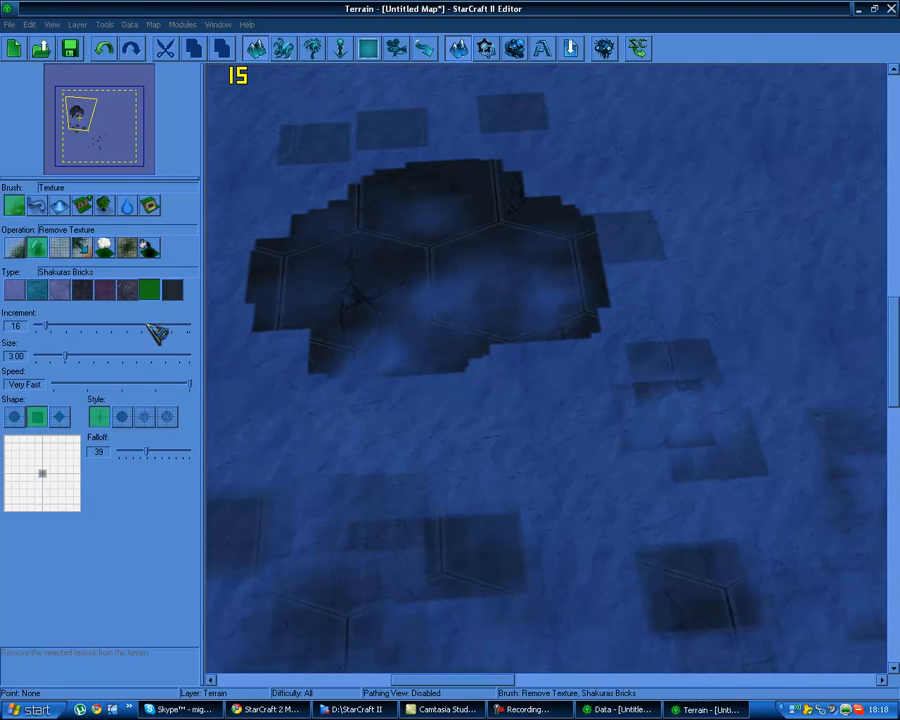
Paint a gap-free Shakuras Bricks patch with Uniform Texture at alpha 255 on empty terrain east of the first patch
{"action": "left_click", "coordinate": [62, 250]}
{"action": "right_click_drag", "start_coordinate": [579, 197], "coordinate": [364, 270]}
{"action": "mouse_move", "coordinate": [581, 262]}
{"action": "left_mouse_down"}
{"action": "mouse_move", "coordinate": [729, 277]}
{"action": "mouse_move", "coordinate": [508, 191]}
{"action": "mouse_move", "coordinate": [698, 292]}
{"action": "left_mouse_up"}
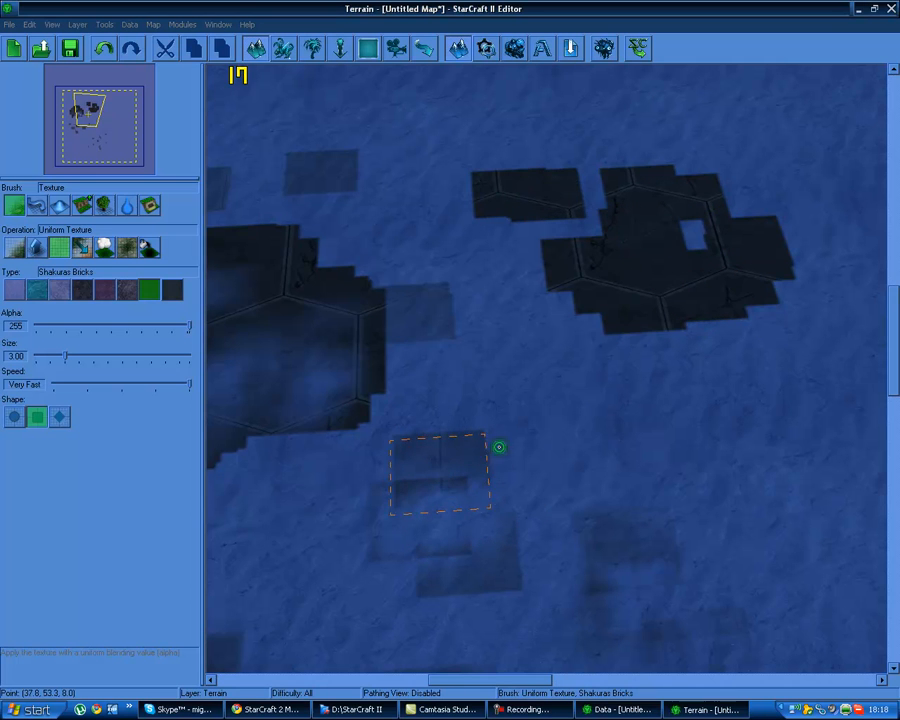
{"action": "mouse_move", "coordinate": [706, 242]}
{"action": "left_mouse_down"}
{"action": "mouse_move", "coordinate": [582, 230]}
{"action": "mouse_move", "coordinate": [569, 206]}
{"action": "mouse_move", "coordinate": [586, 190]}
{"action": "left_mouse_up"}
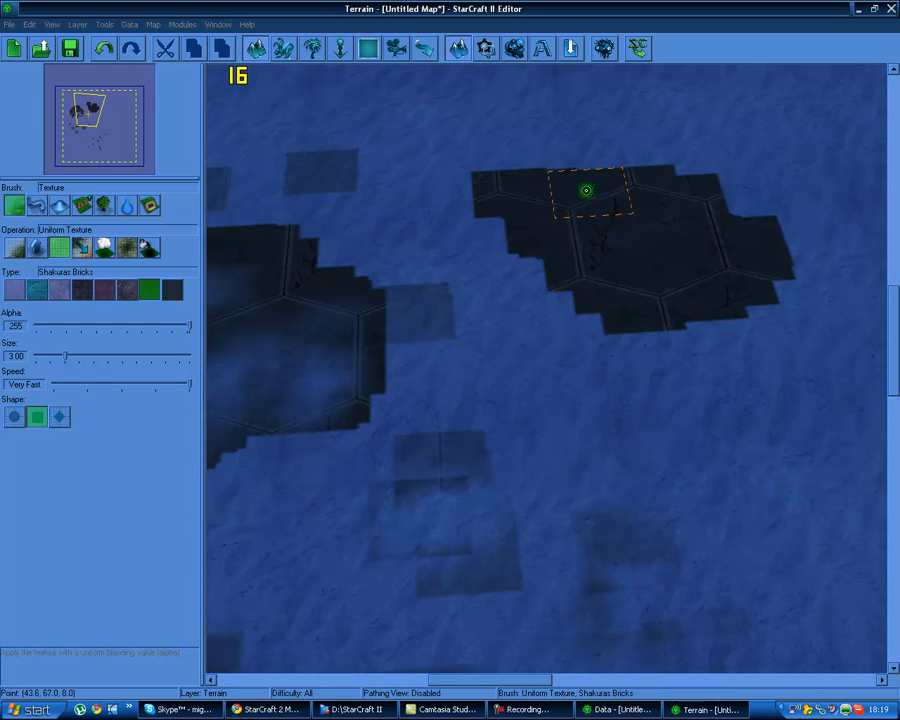
Replace Shakuras Bricks with Shakuras Hextiles across parts of the uniform patch using Replace Texture
{"action": "left_click", "coordinate": [83, 246]}
{"action": "right_click_drag", "start_coordinate": [380, 268], "coordinate": [162, 283]}
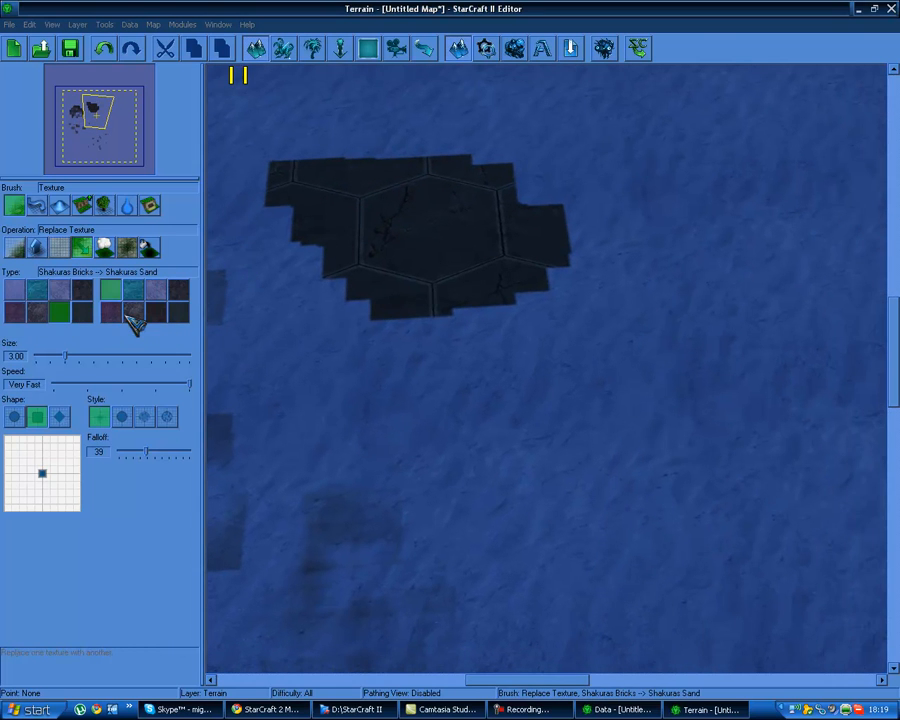
{"action": "left_click", "coordinate": [178, 312]}
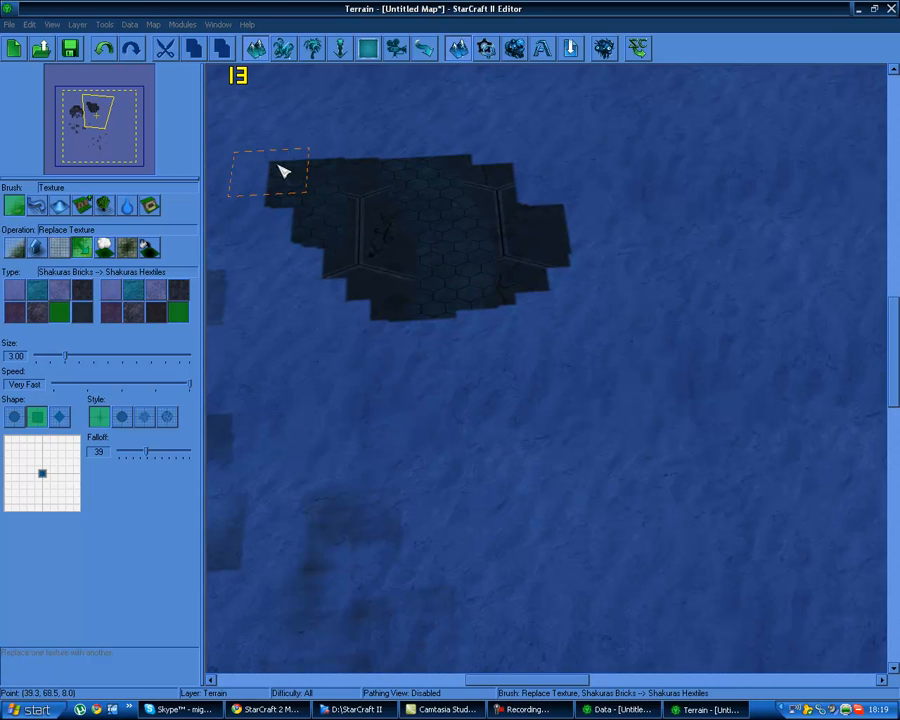
{"action": "left_click", "coordinate": [293, 213]}
Smudge the hextile patch and the first brick patch into the surrounding sand with Smudge Textures at strength 60
{"action": "left_click", "coordinate": [106, 248]}
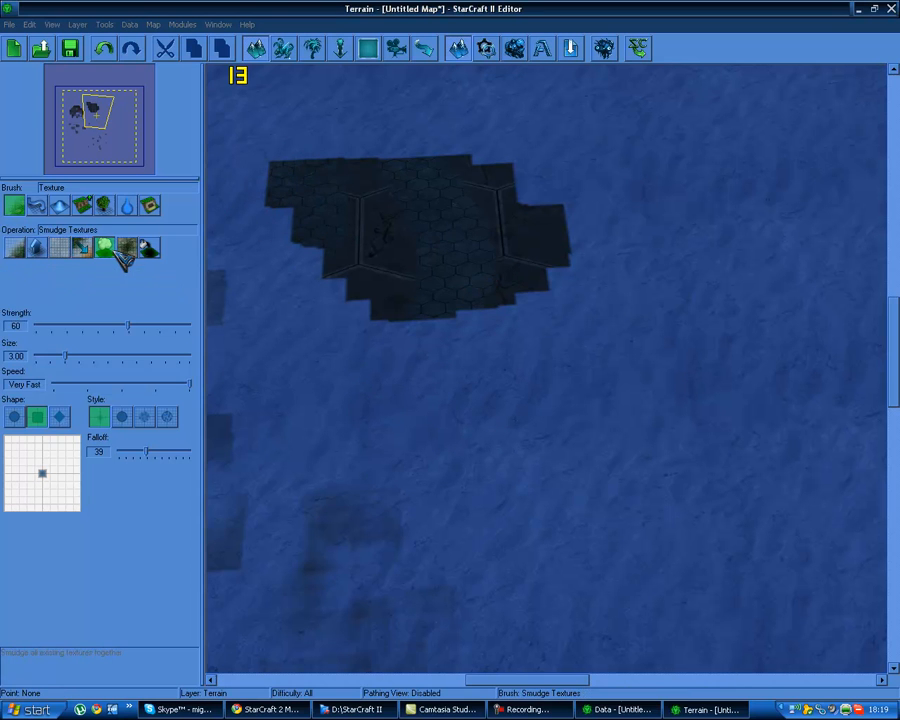
{"action": "mouse_move", "coordinate": [585, 321]}
{"action": "left_mouse_down"}
{"action": "mouse_move", "coordinate": [468, 275]}
{"action": "mouse_move", "coordinate": [378, 309]}
{"action": "mouse_move", "coordinate": [486, 303]}
{"action": "mouse_move", "coordinate": [352, 243]}
{"action": "mouse_move", "coordinate": [468, 241]}
{"action": "mouse_move", "coordinate": [468, 224]}
{"action": "mouse_move", "coordinate": [487, 272]}
{"action": "left_mouse_up"}
{"action": "right_click_drag", "start_coordinate": [409, 341], "coordinate": [610, 316]}
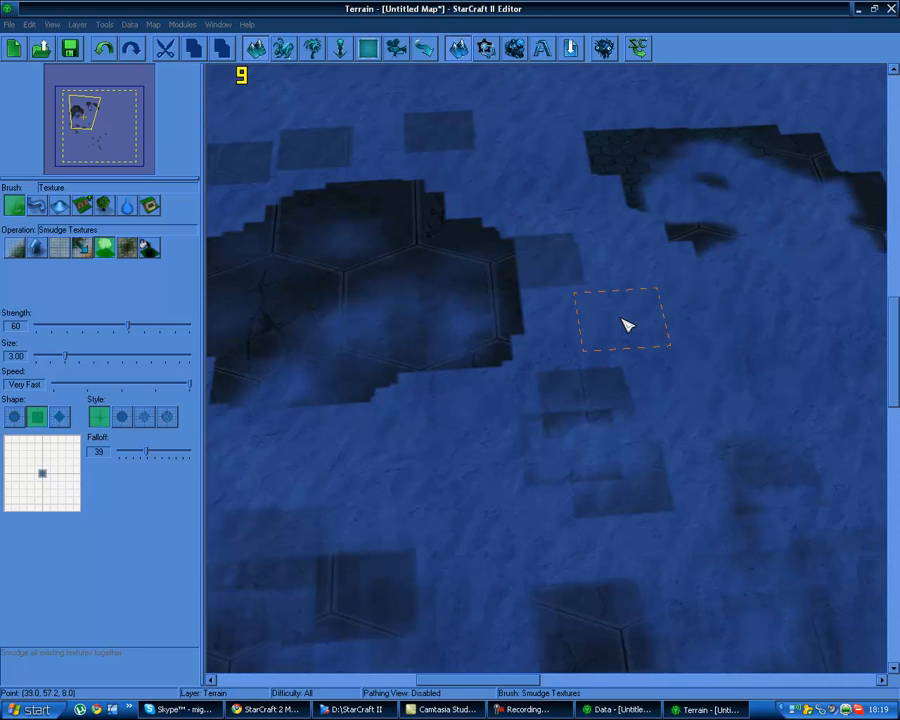
{"action": "left_click_drag", "start_coordinate": [622, 325], "coordinate": [291, 267]}
{"action": "mouse_move", "coordinate": [545, 424]}
{"action": "left_mouse_down"}
{"action": "mouse_move", "coordinate": [622, 372]}
{"action": "mouse_move", "coordinate": [575, 470]}
{"action": "left_mouse_up"}
{"action": "mouse_move", "coordinate": [495, 193]}
{"action": "left_mouse_down"}
{"action": "mouse_move", "coordinate": [335, 203]}
{"action": "mouse_move", "coordinate": [462, 277]}
{"action": "mouse_move", "coordinate": [418, 245]}
{"action": "mouse_move", "coordinate": [474, 253]}
{"action": "mouse_move", "coordinate": [500, 362]}
{"action": "mouse_move", "coordinate": [520, 271]}
{"action": "mouse_move", "coordinate": [489, 430]}
{"action": "mouse_move", "coordinate": [556, 378]}
{"action": "left_mouse_up"}
Blur the large dark brick patch with Blur Textures at increment 16, and select Fill Texture with Shakuras Bricks
{"action": "left_click", "coordinate": [127, 247]}
{"action": "right_click_drag", "start_coordinate": [356, 276], "coordinate": [513, 297]}
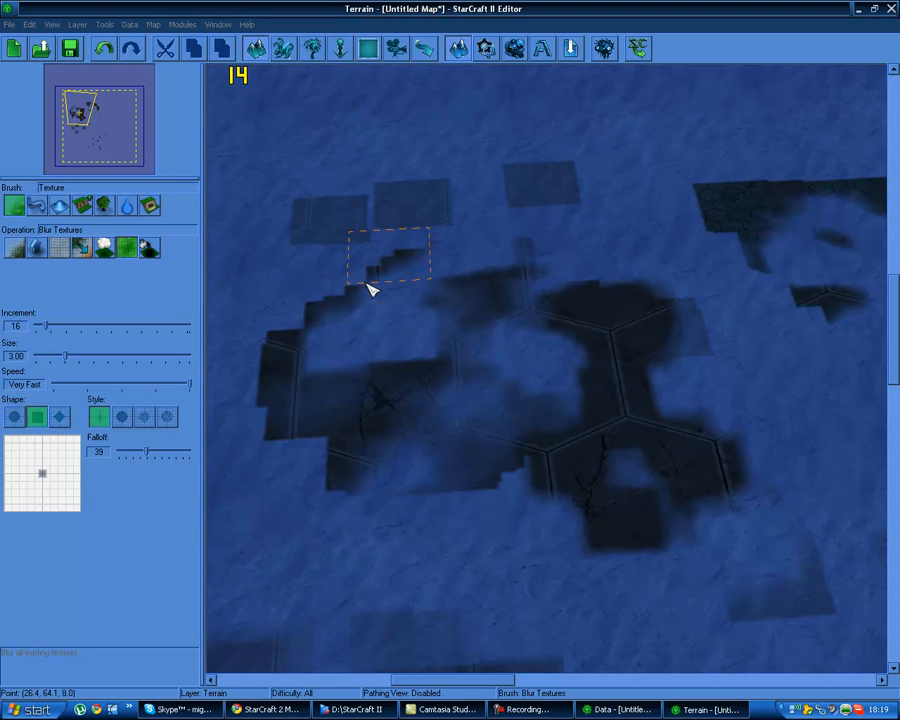
{"action": "left_click", "coordinate": [149, 246]}
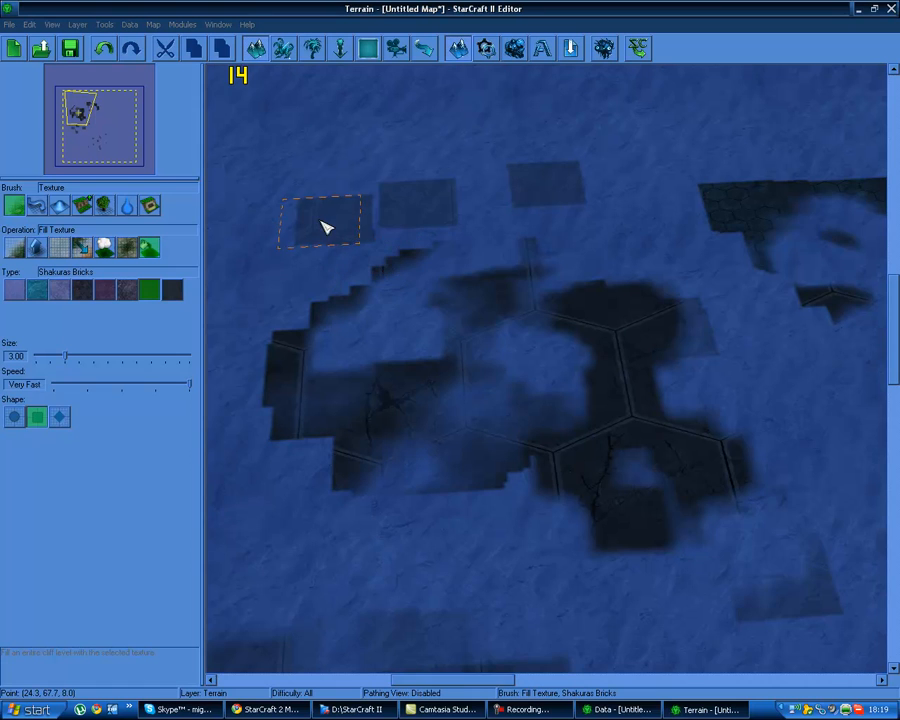
{"action": "right_click_drag", "start_coordinate": [371, 244], "coordinate": [283, 260]}
{"action": "right_click_drag", "start_coordinate": [696, 274], "coordinate": [536, 277]}
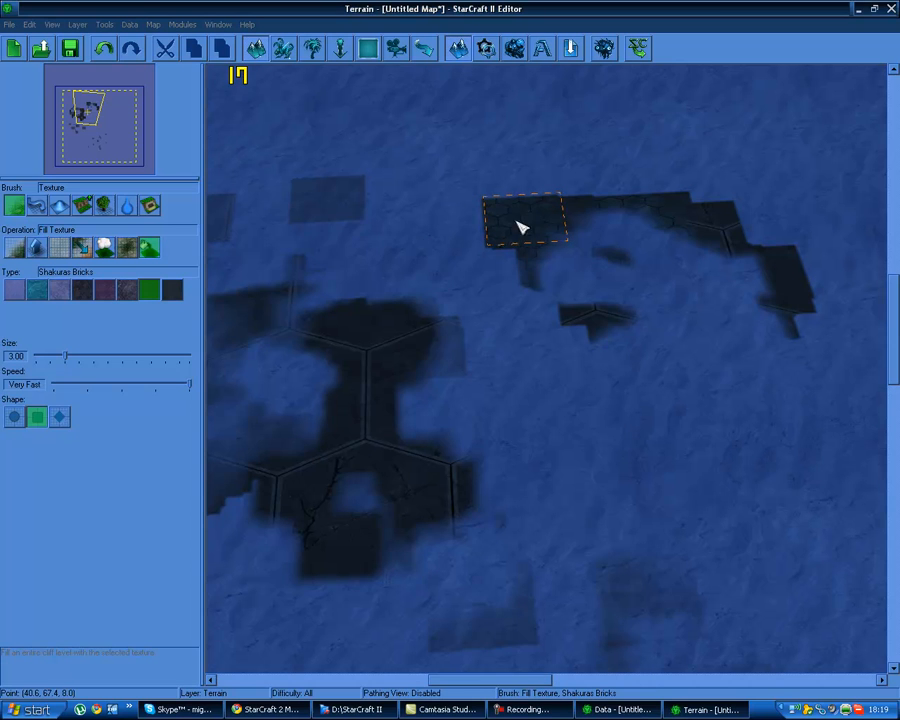
Raise a Shakuras Manmade Cliffs plateau with brush size 3.00 just south of the hextile patch, undoing the extra second-level stroke
{"action": "left_click", "coordinate": [81, 205]}
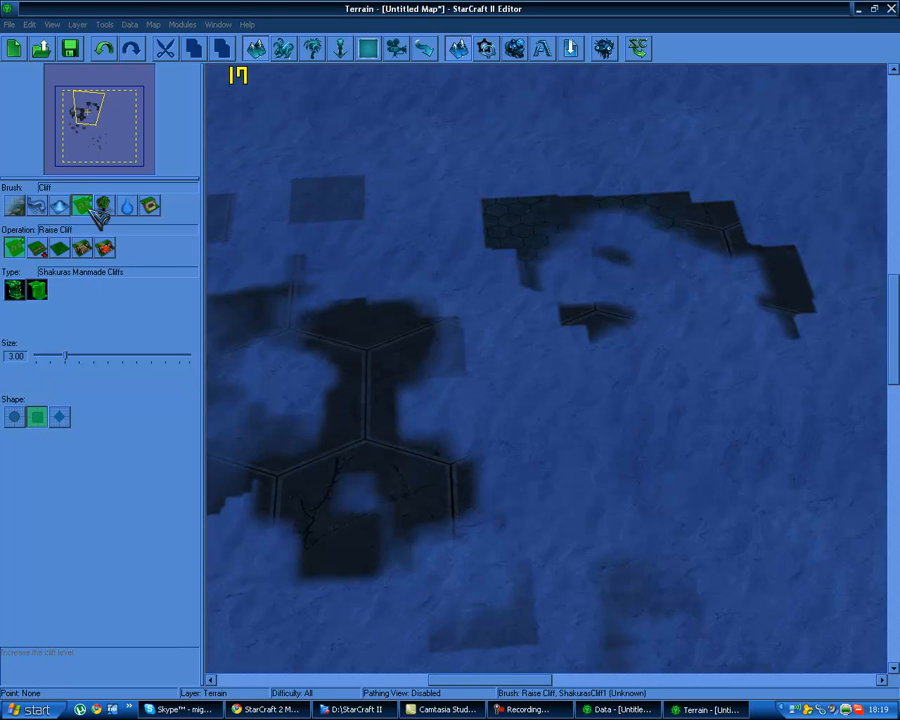
{"action": "mouse_move", "coordinate": [546, 410]}
{"action": "left_mouse_down"}
{"action": "mouse_move", "coordinate": [542, 366]}
{"action": "mouse_move", "coordinate": [585, 368]}
{"action": "mouse_move", "coordinate": [733, 425]}
{"action": "mouse_move", "coordinate": [726, 415]}
{"action": "mouse_move", "coordinate": [664, 402]}
{"action": "left_mouse_up"}
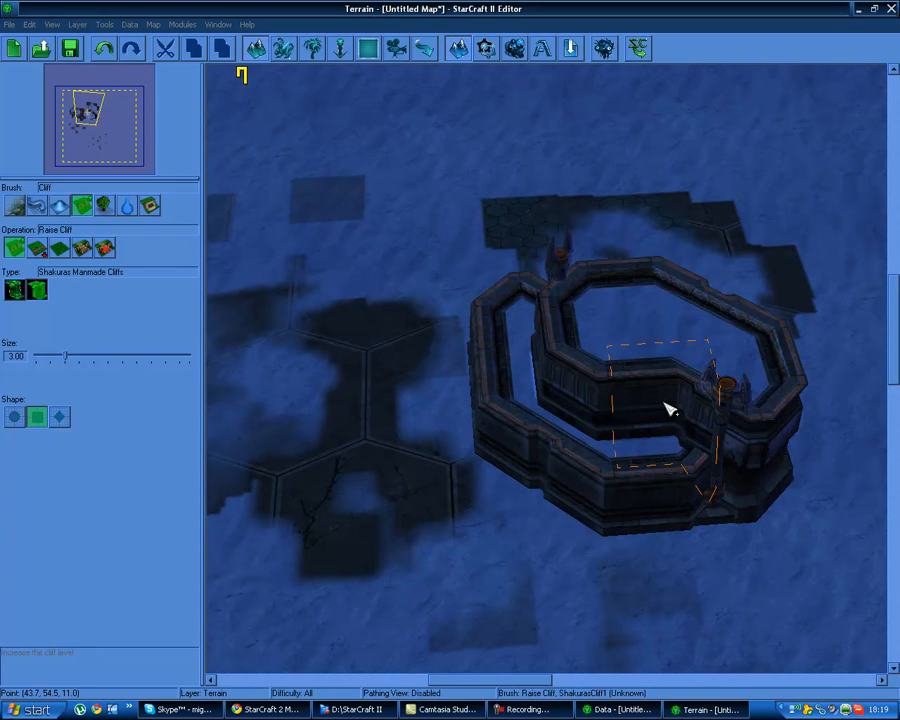
{"action": "key", "text": "ctrl+z"}
Cover the whole top of the raised cliff plateau with Shakuras Bricks using Fill Texture
{"action": "left_click", "coordinate": [14, 205]}
{"action": "left_click", "coordinate": [106, 248]}
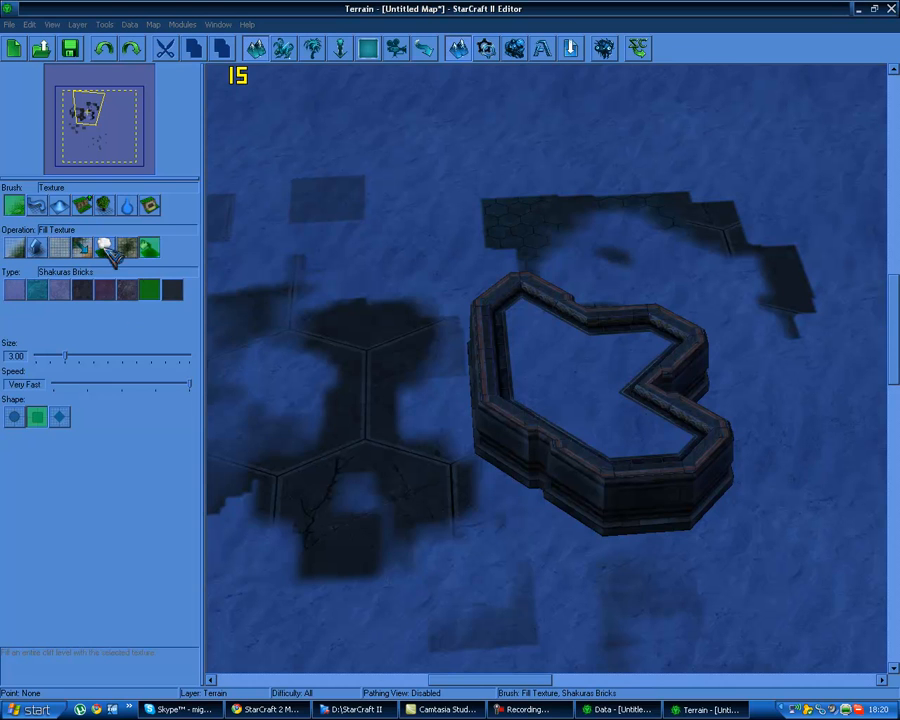
{"action": "left_click", "coordinate": [571, 372]}
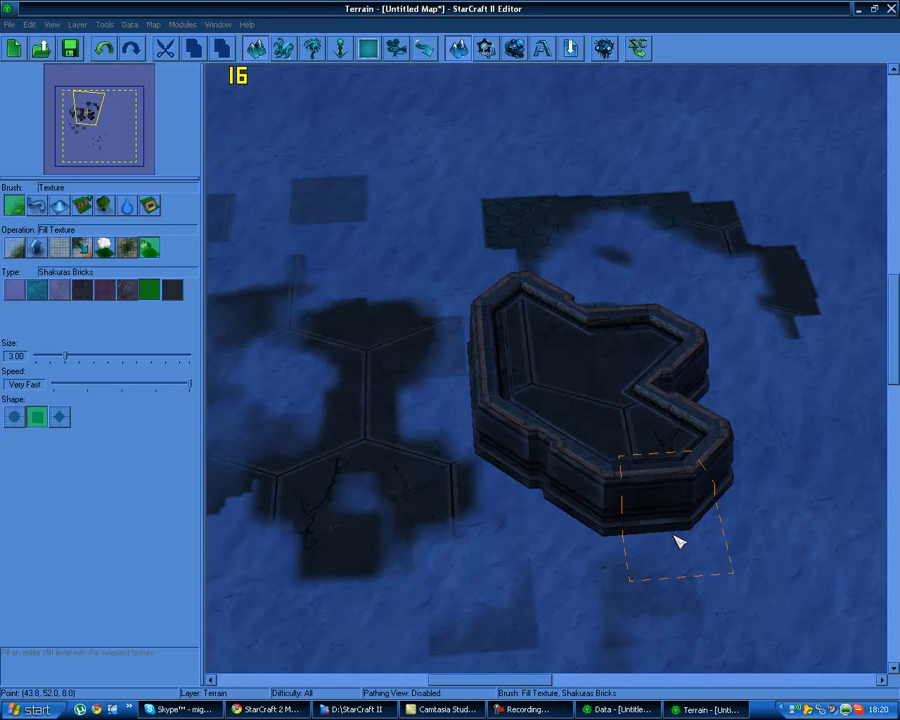
{"action": "right_click_drag", "start_coordinate": [618, 445], "coordinate": [598, 453]}
{"action": "right_click_drag", "start_coordinate": [500, 452], "coordinate": [485, 325]}
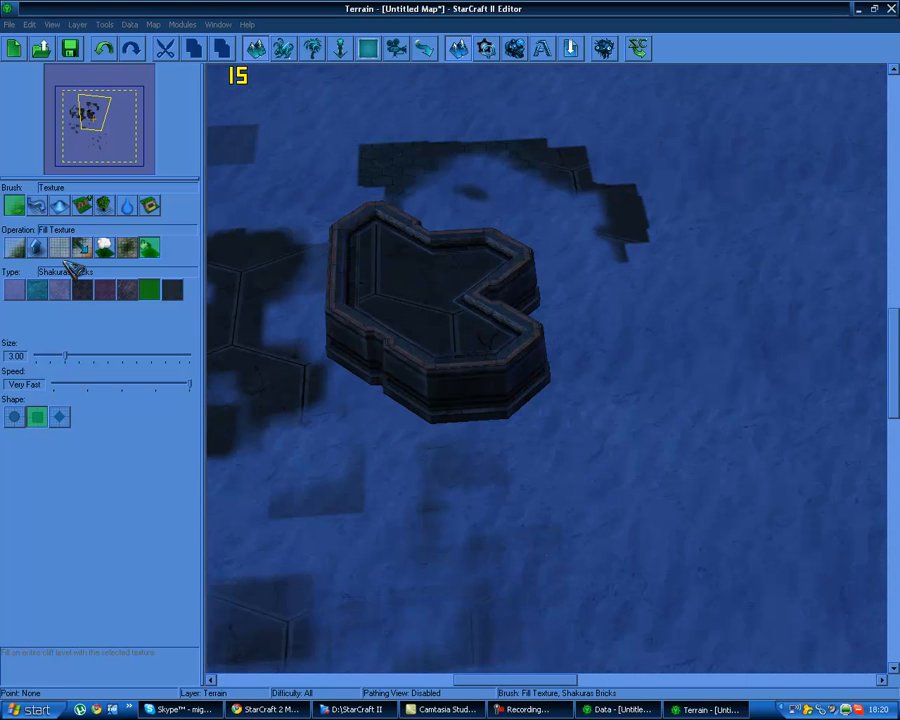
Lay a Mar Sara Road of width 1.00 on the empty eastern terrain, with a bend in its southern stretch
{"action": "left_click", "coordinate": [38, 207]}
{"action": "right_click_drag", "start_coordinate": [750, 325], "coordinate": [500, 300]}
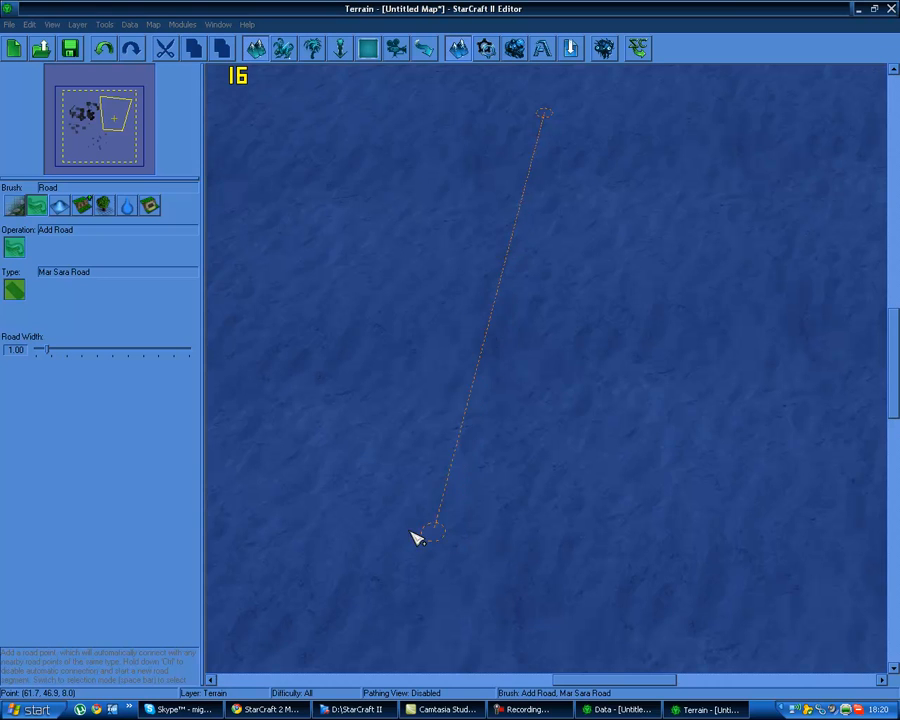
{"action": "right_click_drag", "start_coordinate": [656, 566], "coordinate": [630, 450]}
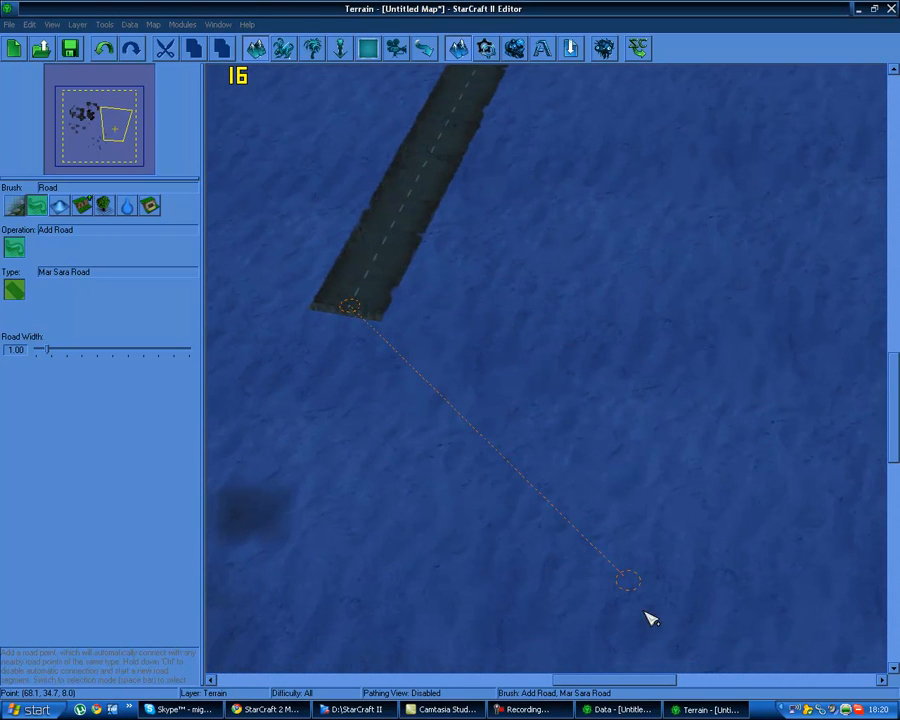
{"action": "left_click", "coordinate": [612, 321]}
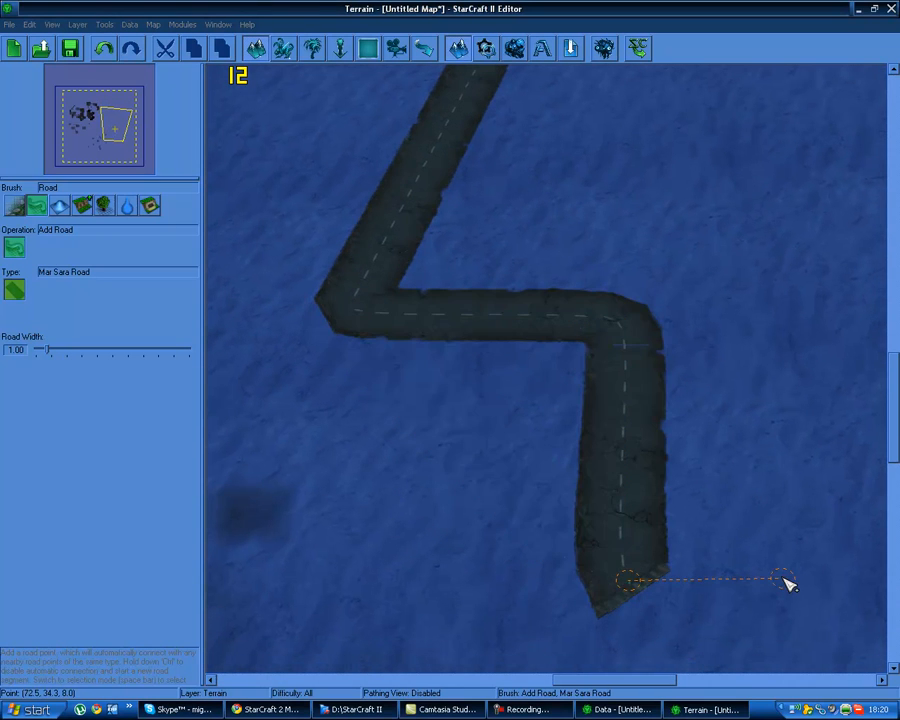
Insert road points to bend the northern stretch into a zigzag, and add a straight branch crossing the road from its southern end
{"action": "right_click_drag", "start_coordinate": [553, 238], "coordinate": [545, 545]}
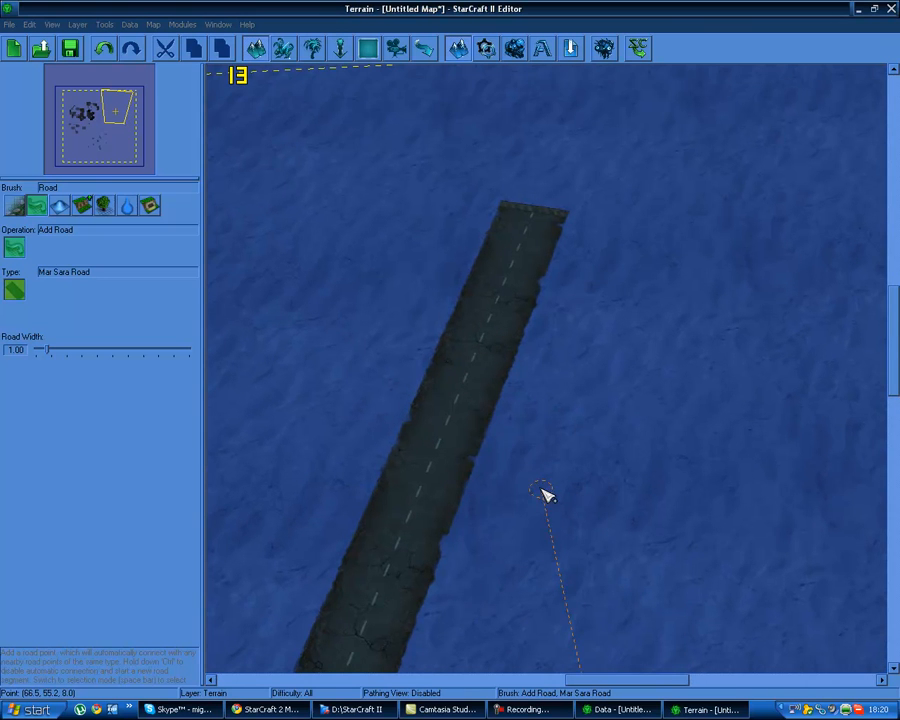
{"action": "left_click", "coordinate": [504, 523]}
{"action": "right_click_drag", "start_coordinate": [530, 500], "coordinate": [636, 372]}
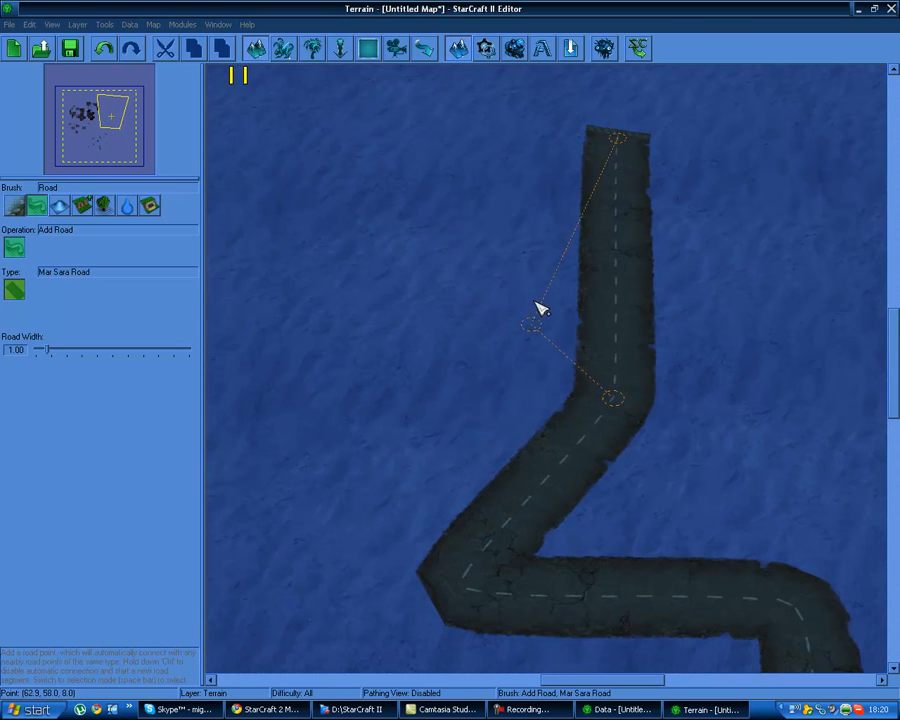
{"action": "left_click", "coordinate": [556, 272]}
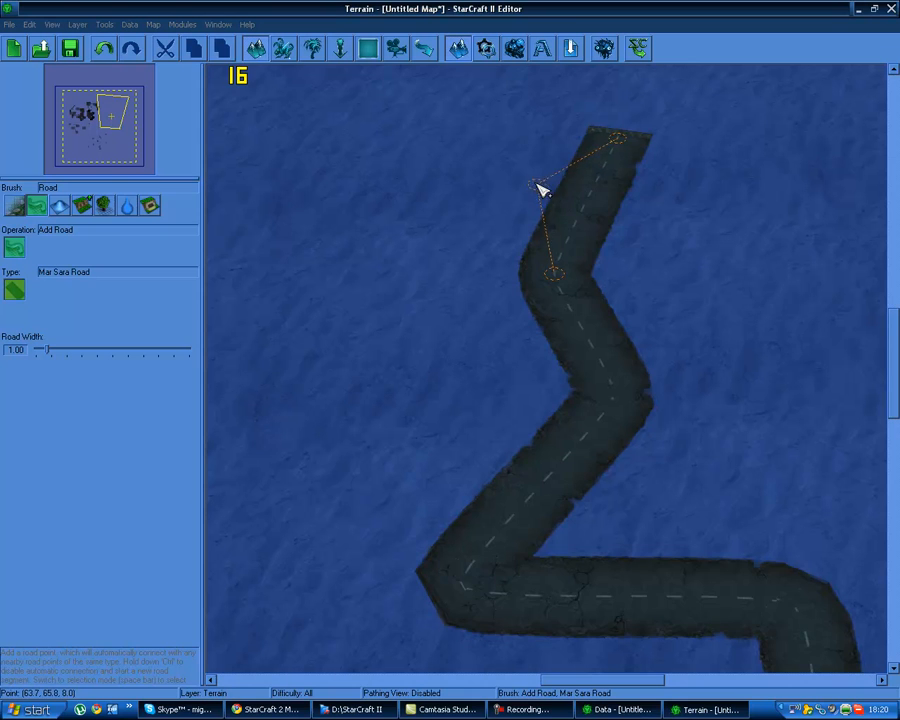
{"action": "left_click", "coordinate": [537, 185]}
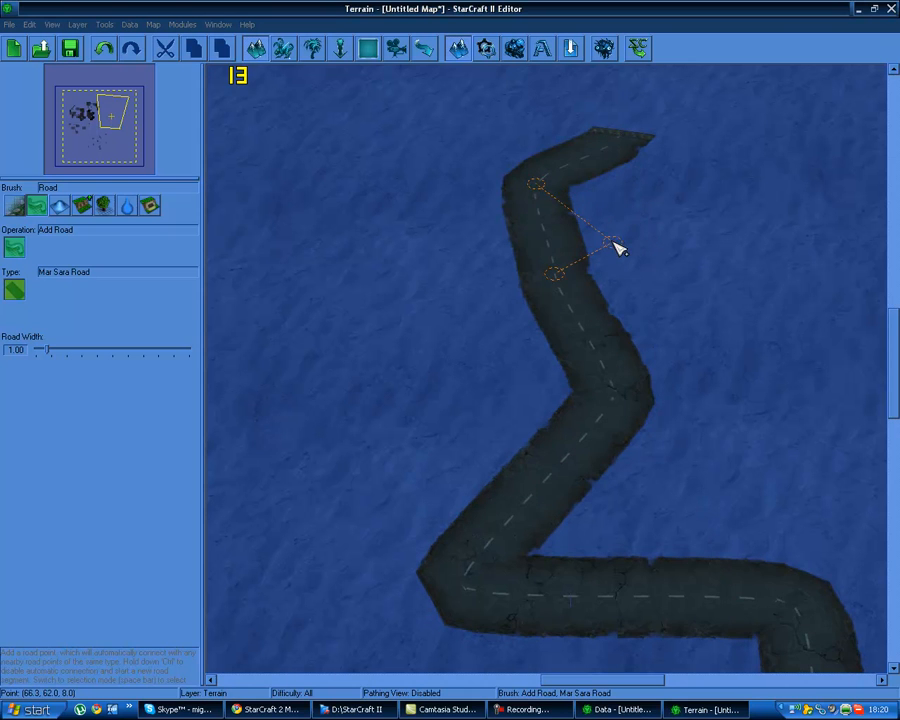
{"action": "left_click", "coordinate": [613, 242]}
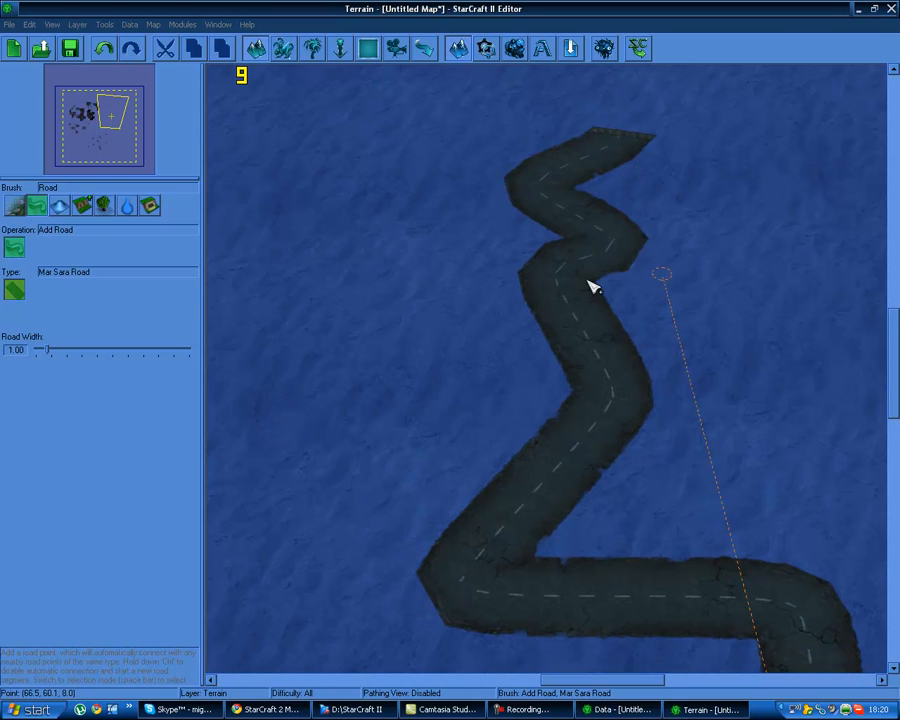
{"action": "left_click", "coordinate": [640, 312]}
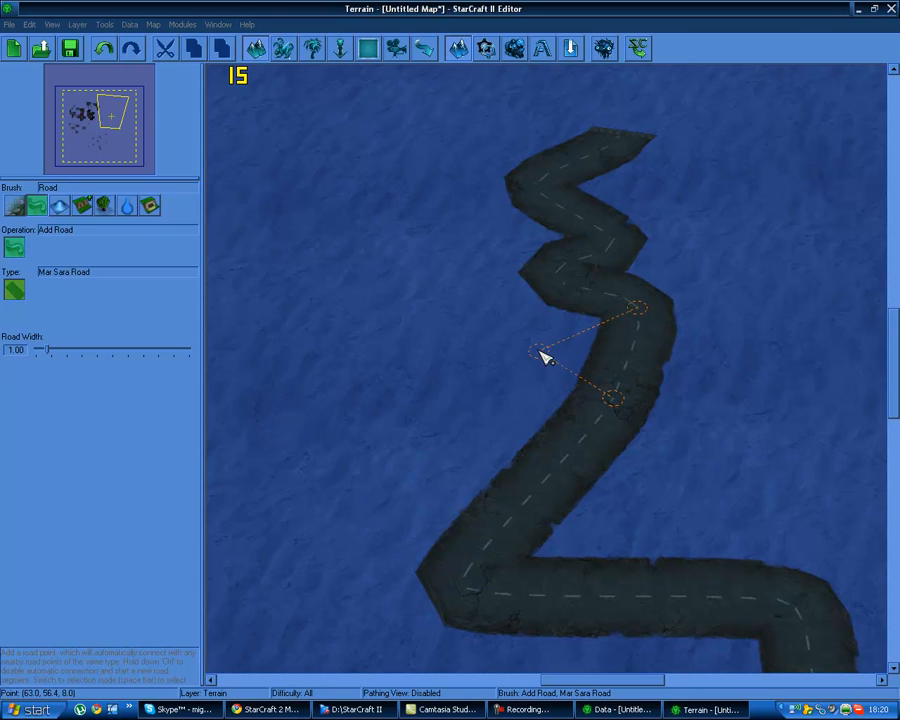
{"action": "left_click", "coordinate": [610, 391]}
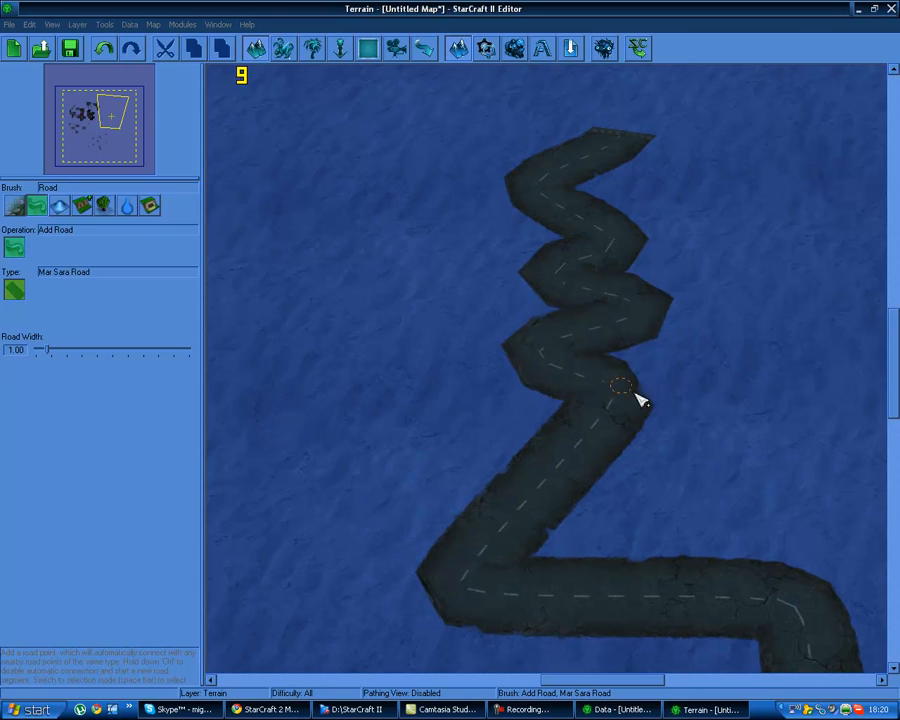
{"action": "left_click", "coordinate": [487, 433]}
{"action": "right_click_drag", "start_coordinate": [678, 510], "coordinate": [746, 450]}
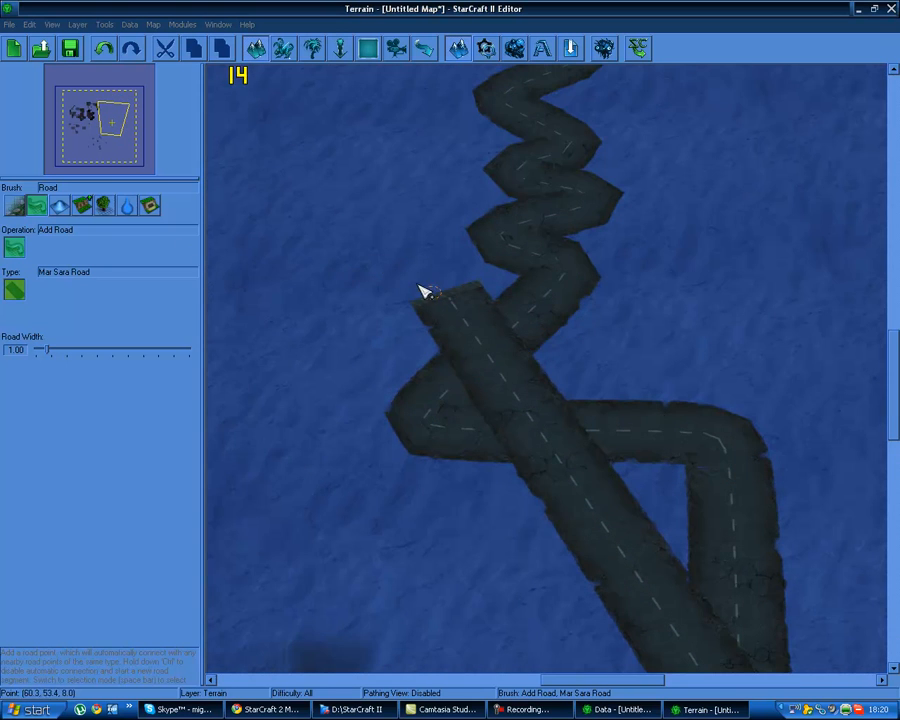
Raise a chain of steep hills south of the cliff plateau with the Height brush's Raise operation at amplitude 0.50 and size 3.00
{"action": "left_click", "coordinate": [61, 203]}
{"action": "mouse_move", "coordinate": [262, 268]}
{"action": "right_mouse_down"}
{"action": "mouse_move", "coordinate": [334, 375]}
{"action": "mouse_move", "coordinate": [418, 455]}
{"action": "right_mouse_up"}
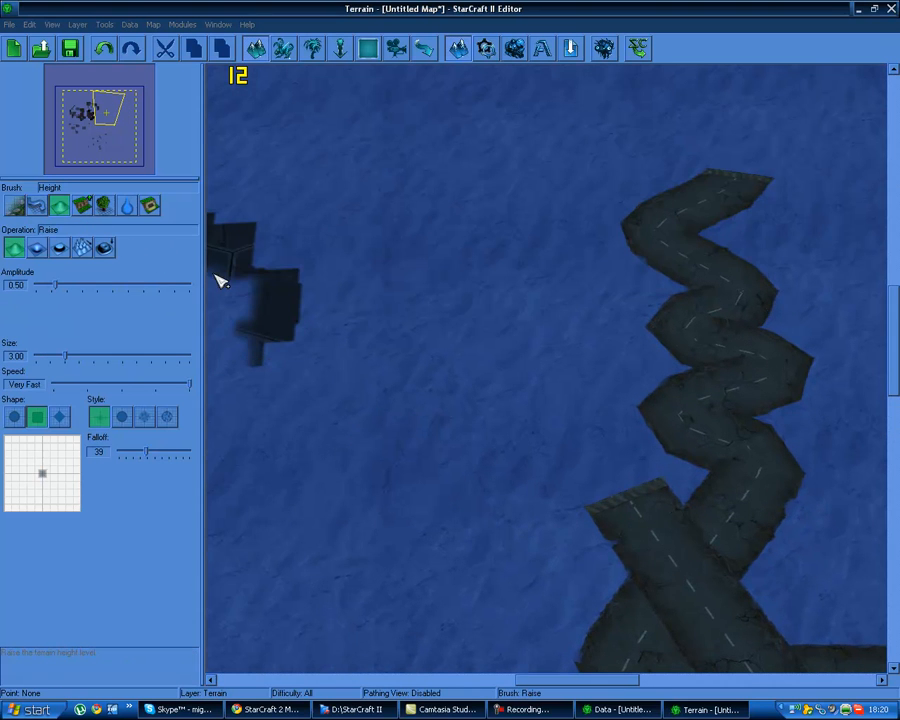
{"action": "scroll", "coordinate": [432, 328], "scroll_direction": "up", "scroll_amount": 3}
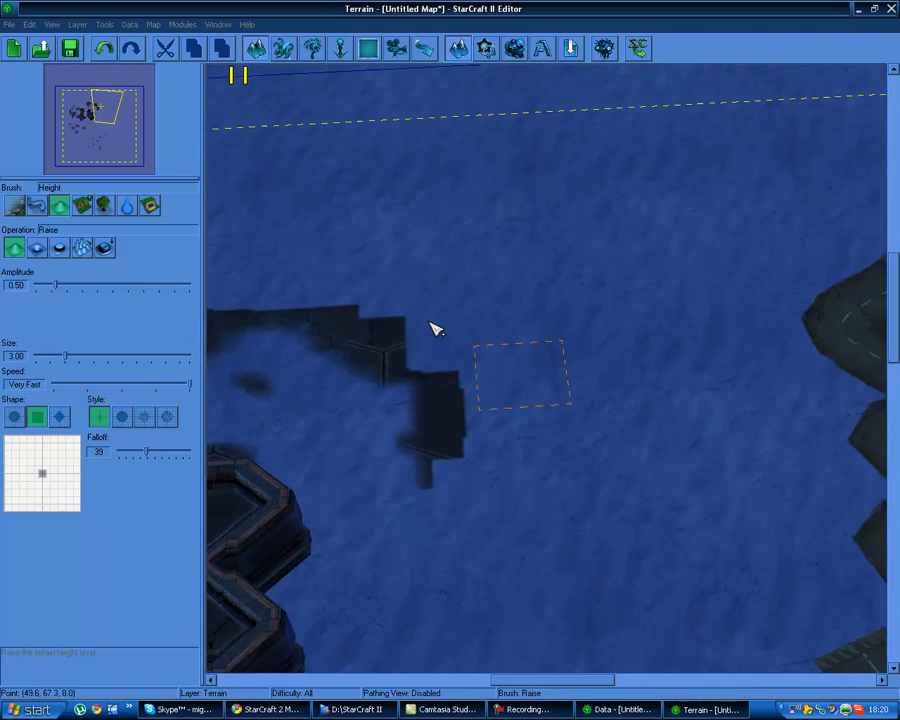
{"action": "right_click_drag", "start_coordinate": [430, 322], "coordinate": [508, 349]}
{"action": "right_click_drag", "start_coordinate": [333, 432], "coordinate": [471, 305]}
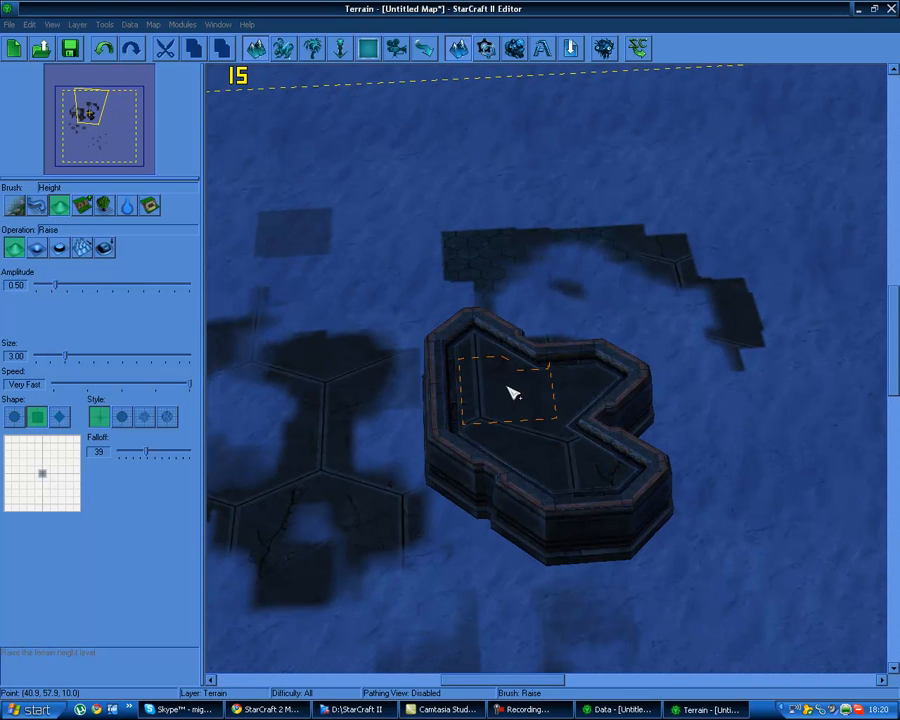
{"action": "right_click_drag", "start_coordinate": [474, 368], "coordinate": [370, 330]}
{"action": "right_click_drag", "start_coordinate": [283, 482], "coordinate": [390, 305]}
{"action": "right_click_drag", "start_coordinate": [333, 450], "coordinate": [314, 400]}
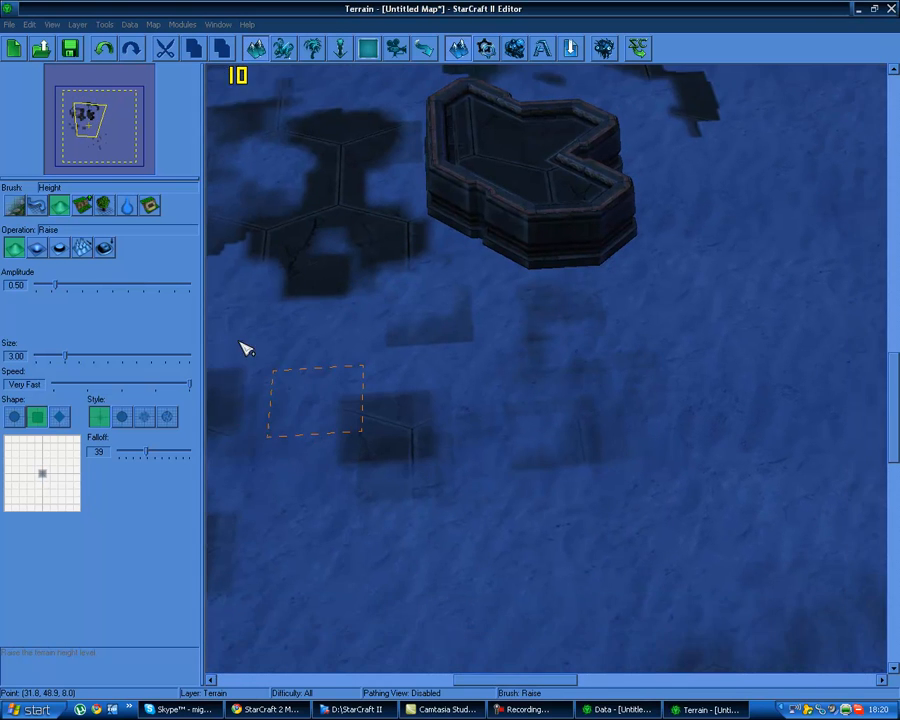
{"action": "right_click_drag", "start_coordinate": [242, 348], "coordinate": [97, 238]}
{"action": "mouse_move", "coordinate": [470, 365]}
{"action": "left_mouse_down"}
{"action": "mouse_move", "coordinate": [554, 372]}
{"action": "mouse_move", "coordinate": [676, 512]}
{"action": "left_mouse_up"}
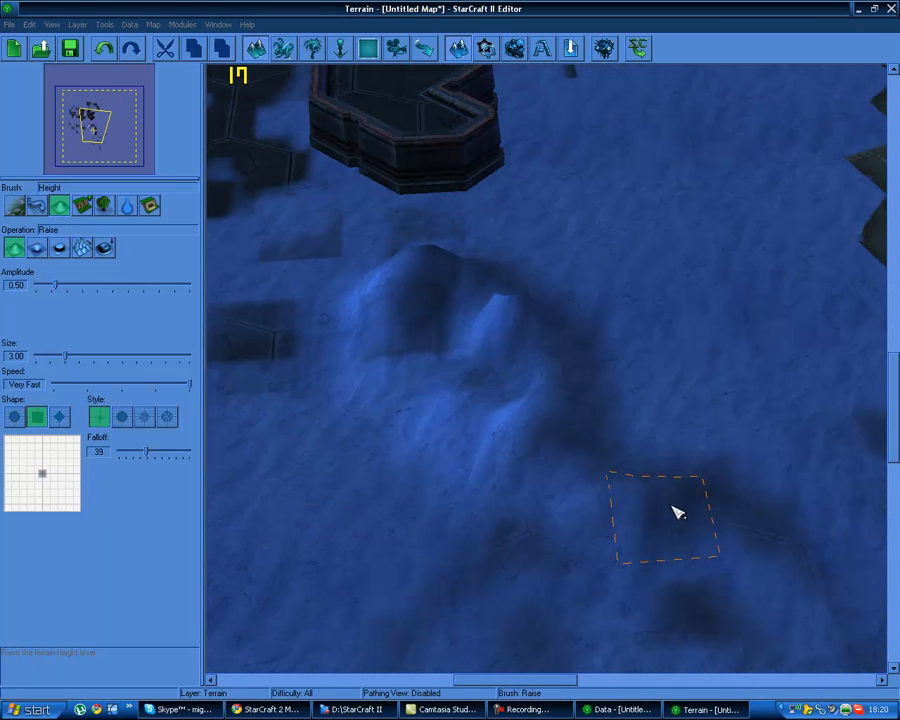
{"action": "mouse_move", "coordinate": [733, 499]}
{"action": "left_mouse_down"}
{"action": "mouse_move", "coordinate": [573, 297]}
{"action": "mouse_move", "coordinate": [779, 508]}
{"action": "mouse_move", "coordinate": [658, 451]}
{"action": "mouse_move", "coordinate": [514, 321]}
{"action": "mouse_move", "coordinate": [455, 305]}
{"action": "mouse_move", "coordinate": [406, 253]}
{"action": "mouse_move", "coordinate": [417, 271]}
{"action": "left_mouse_up"}
Dig a pit in the terrain southwest of the hills with the Height brush's Lower operation
{"action": "right_click_drag", "start_coordinate": [382, 416], "coordinate": [290, 425]}
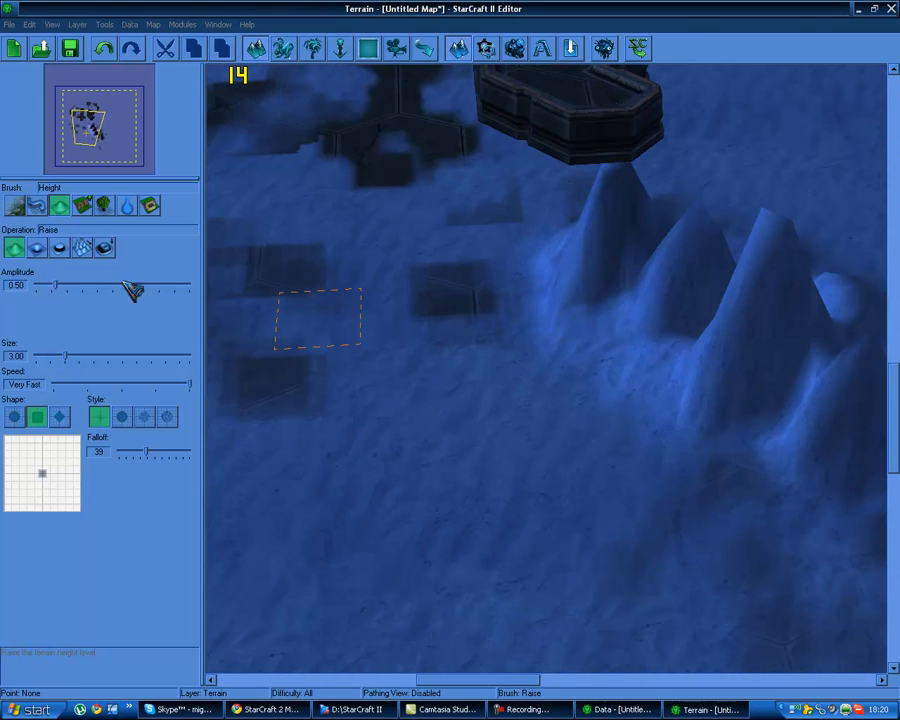
{"action": "left_click", "coordinate": [36, 250]}
{"action": "mouse_move", "coordinate": [492, 422]}
{"action": "left_mouse_down"}
{"action": "mouse_move", "coordinate": [422, 488]}
{"action": "mouse_move", "coordinate": [540, 544]}
{"action": "mouse_move", "coordinate": [240, 417]}
{"action": "left_mouse_up"}
Level part of the pit to the surrounding ground with Uniform height, and extend the northern peak westward as high flat ground
{"action": "left_click", "coordinate": [59, 248]}
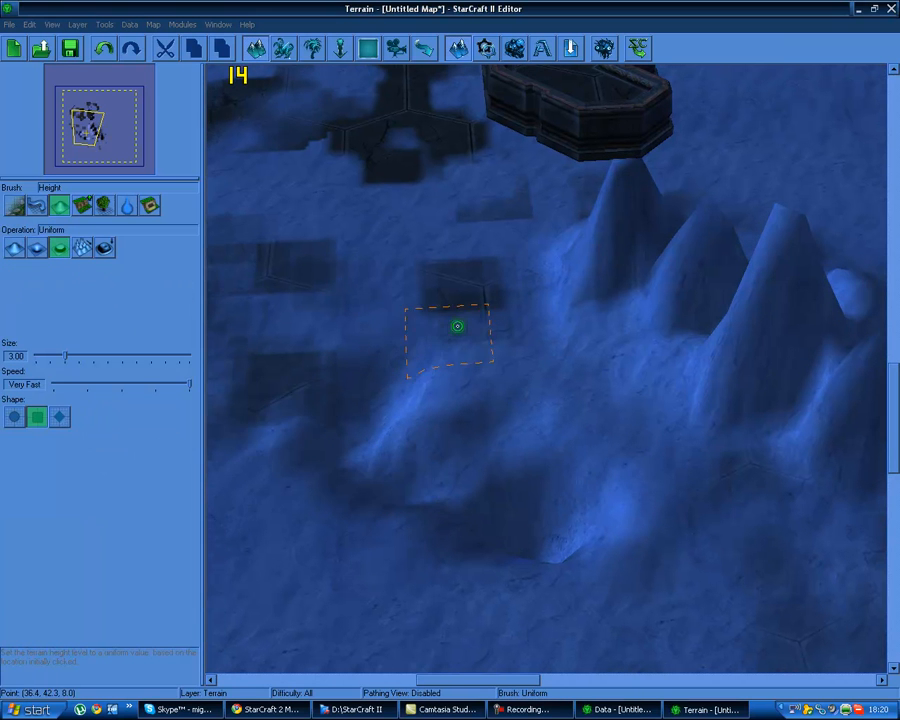
{"action": "mouse_move", "coordinate": [383, 424]}
{"action": "left_mouse_down"}
{"action": "mouse_move", "coordinate": [356, 367]}
{"action": "mouse_move", "coordinate": [484, 474]}
{"action": "left_mouse_up"}
{"action": "right_click_drag", "start_coordinate": [638, 226], "coordinate": [530, 390]}
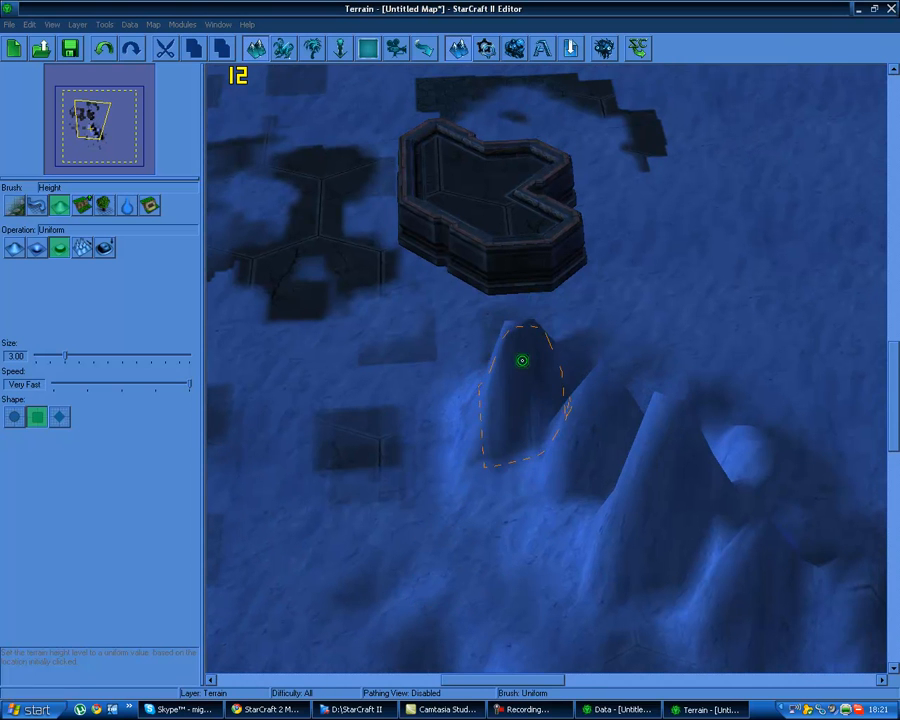
{"action": "mouse_move", "coordinate": [516, 336]}
{"action": "left_mouse_down"}
{"action": "mouse_move", "coordinate": [321, 337]}
{"action": "mouse_move", "coordinate": [311, 410]}
{"action": "mouse_move", "coordinate": [404, 481]}
{"action": "left_mouse_up"}
{"action": "right_click_drag", "start_coordinate": [380, 367], "coordinate": [430, 218]}
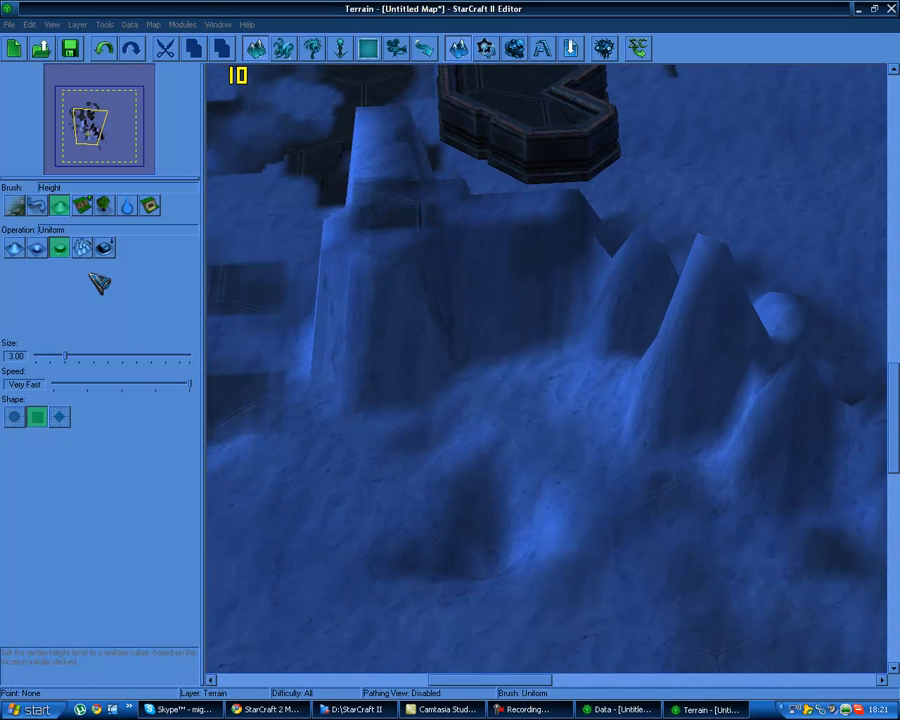
Apply random height Noise at amplitude 0.50 and size 16.00 to the flat terrain south of the hills
{"action": "left_click", "coordinate": [84, 248]}
{"action": "right_click_drag", "start_coordinate": [530, 468], "coordinate": [390, 230]}
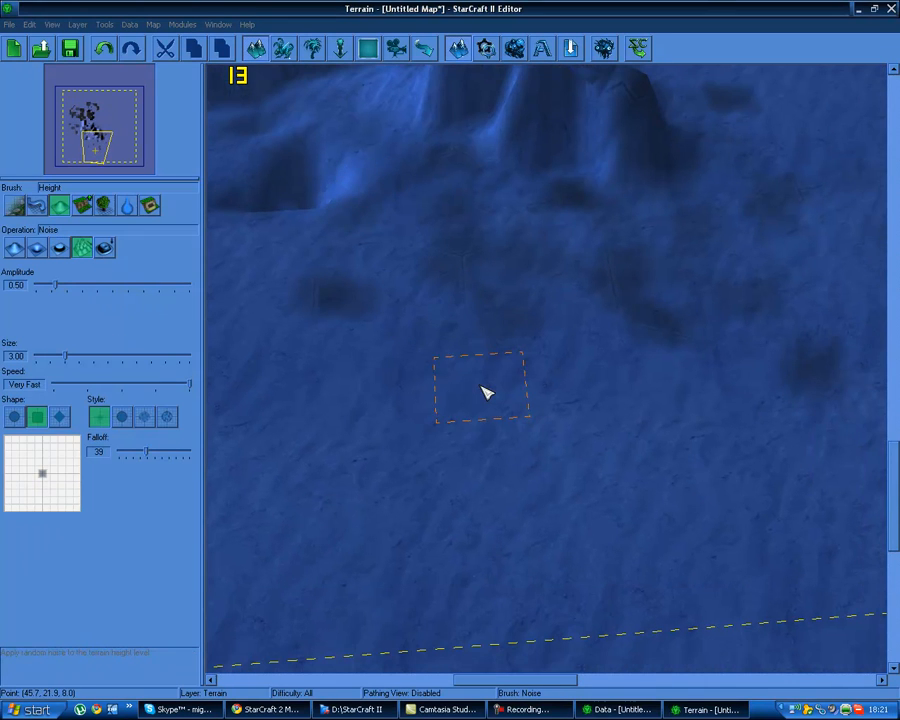
{"action": "mouse_move", "coordinate": [66, 357]}
{"action": "left_mouse_down"}
{"action": "mouse_move", "coordinate": [562, 342]}
{"action": "mouse_move", "coordinate": [543, 370]}
{"action": "mouse_move", "coordinate": [578, 402]}
{"action": "mouse_move", "coordinate": [560, 400]}
{"action": "left_mouse_up"}
Smooth the noisy southern terrain with the Height brush's Smooth operation at amplitude 0.20 and size 16.00
{"action": "left_click", "coordinate": [103, 249]}
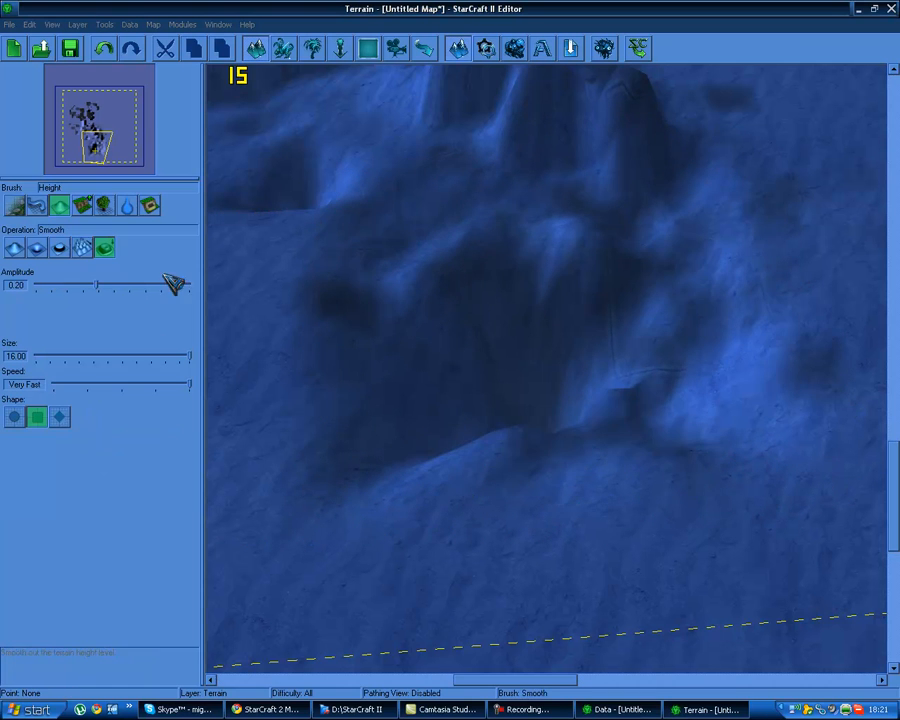
{"action": "mouse_move", "coordinate": [760, 383]}
{"action": "left_mouse_down"}
{"action": "mouse_move", "coordinate": [466, 384]}
{"action": "mouse_move", "coordinate": [426, 341]}
{"action": "left_mouse_up"}
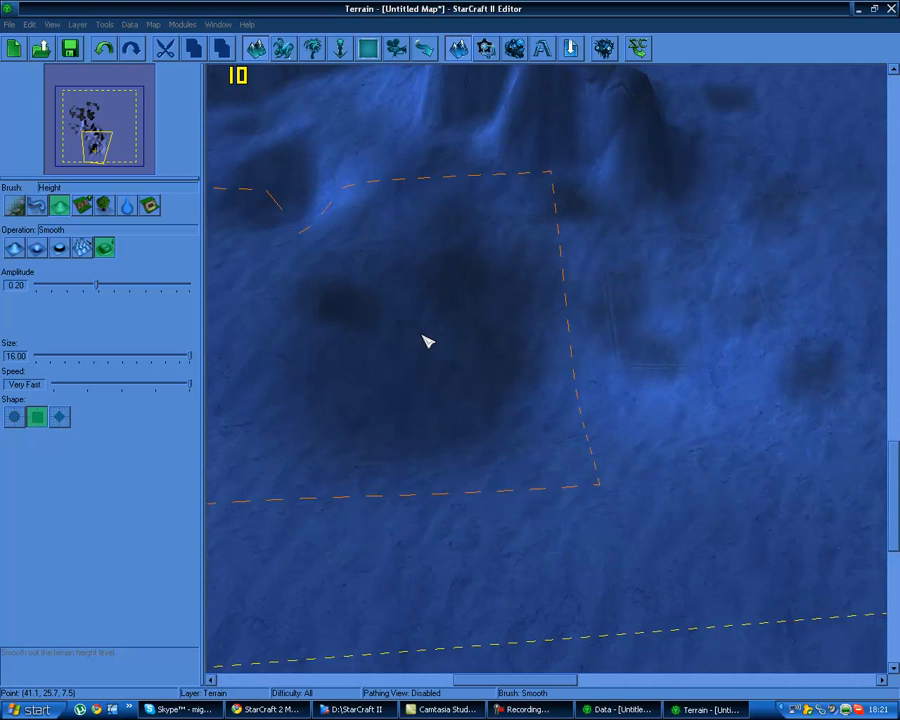
{"action": "right_click_drag", "start_coordinate": [426, 341], "coordinate": [615, 498]}
{"action": "mouse_move", "coordinate": [615, 498]}
{"action": "left_mouse_down"}
{"action": "mouse_move", "coordinate": [396, 305]}
{"action": "mouse_move", "coordinate": [720, 328]}
{"action": "left_mouse_up"}
Soften the steep hills and high flat ground south of the cliff plateau with the size 16.00 Smooth brush
{"action": "right_click_drag", "start_coordinate": [720, 328], "coordinate": [555, 535]}
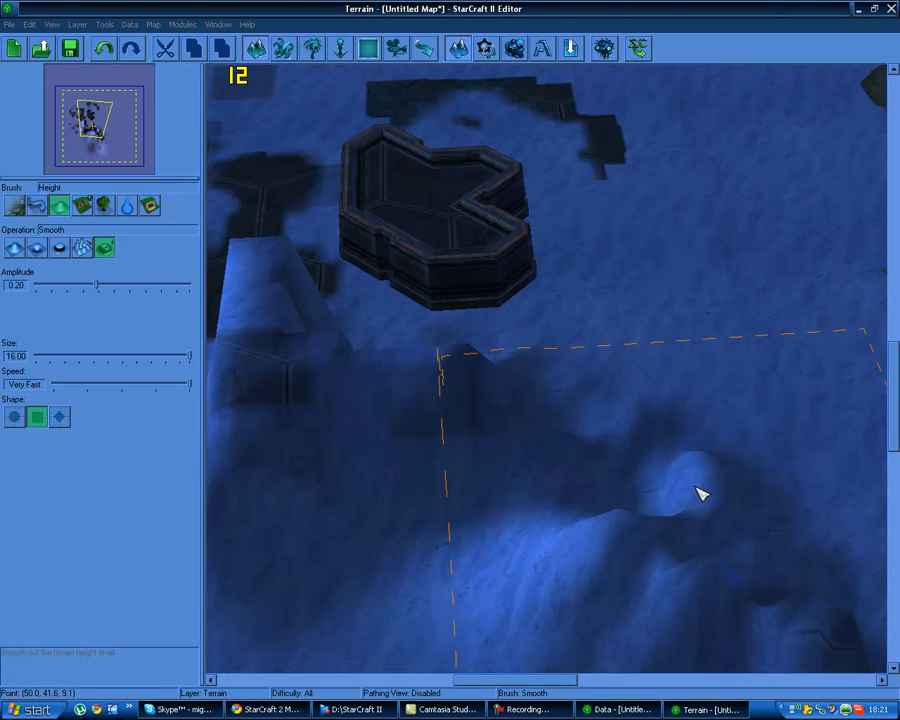
{"action": "right_click_drag", "start_coordinate": [699, 492], "coordinate": [635, 358]}
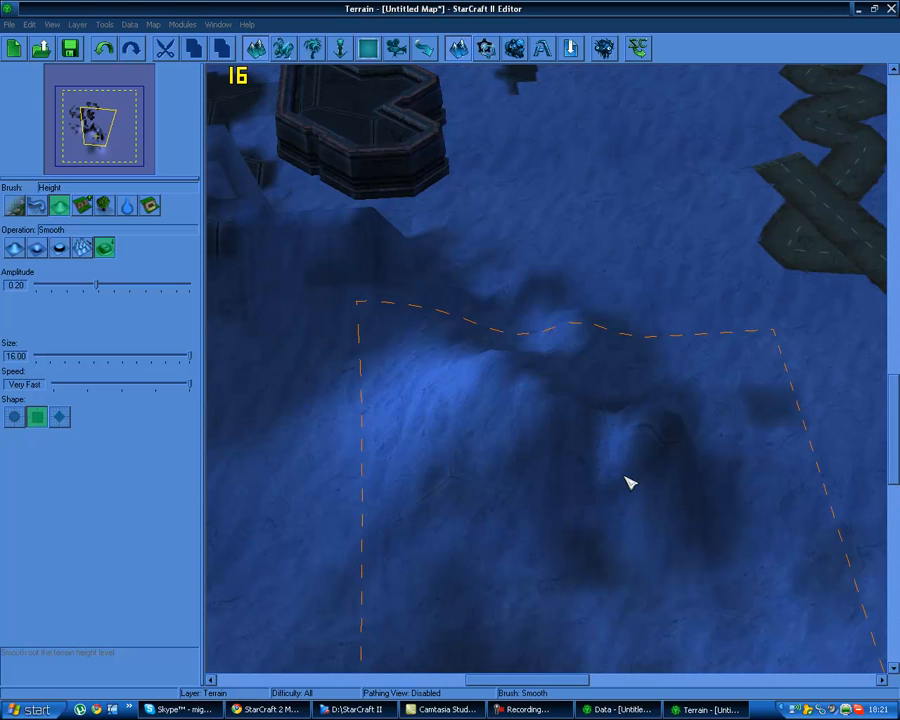
{"action": "mouse_move", "coordinate": [381, 430]}
{"action": "right_mouse_down"}
{"action": "mouse_move", "coordinate": [498, 404]}
{"action": "mouse_move", "coordinate": [567, 414]}
{"action": "right_mouse_up"}
{"action": "mouse_move", "coordinate": [567, 414]}
{"action": "left_mouse_down"}
{"action": "mouse_move", "coordinate": [476, 338]}
{"action": "mouse_move", "coordinate": [468, 247]}
{"action": "left_mouse_up"}
{"action": "right_click_drag", "start_coordinate": [468, 247], "coordinate": [478, 430]}
{"action": "left_click_drag", "start_coordinate": [478, 430], "coordinate": [508, 337]}
{"action": "mouse_move", "coordinate": [800, 426]}
{"action": "right_mouse_down"}
{"action": "mouse_move", "coordinate": [542, 297]}
{"action": "mouse_move", "coordinate": [512, 297]}
{"action": "right_mouse_up"}
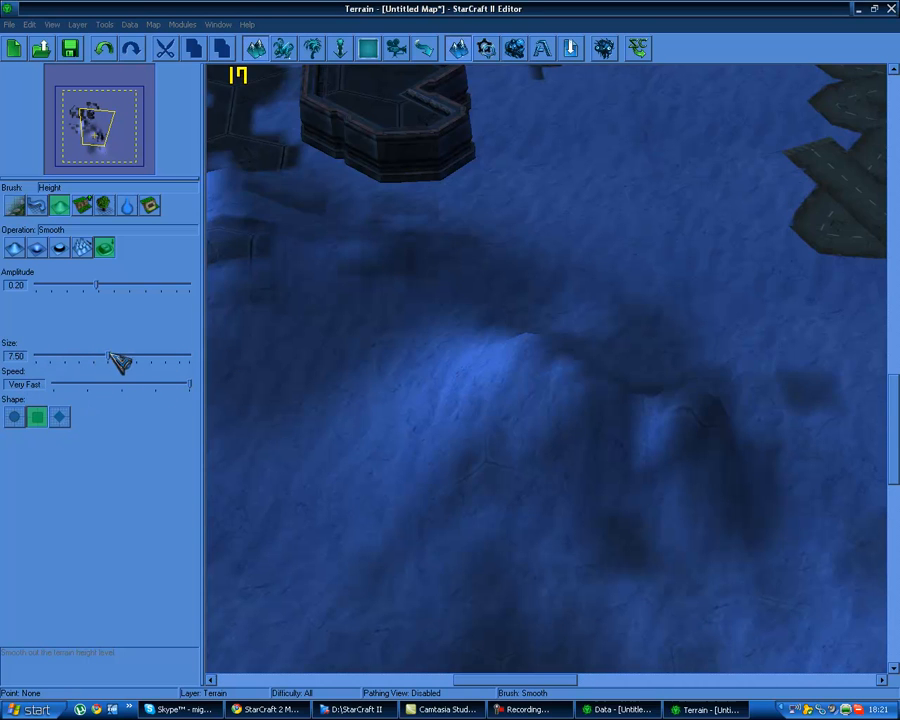
Set the Smooth brush's size to 5.00, try the circle and square shapes, and choose the diamond shape
{"action": "left_click_drag", "start_coordinate": [189, 356], "coordinate": [88, 358]}
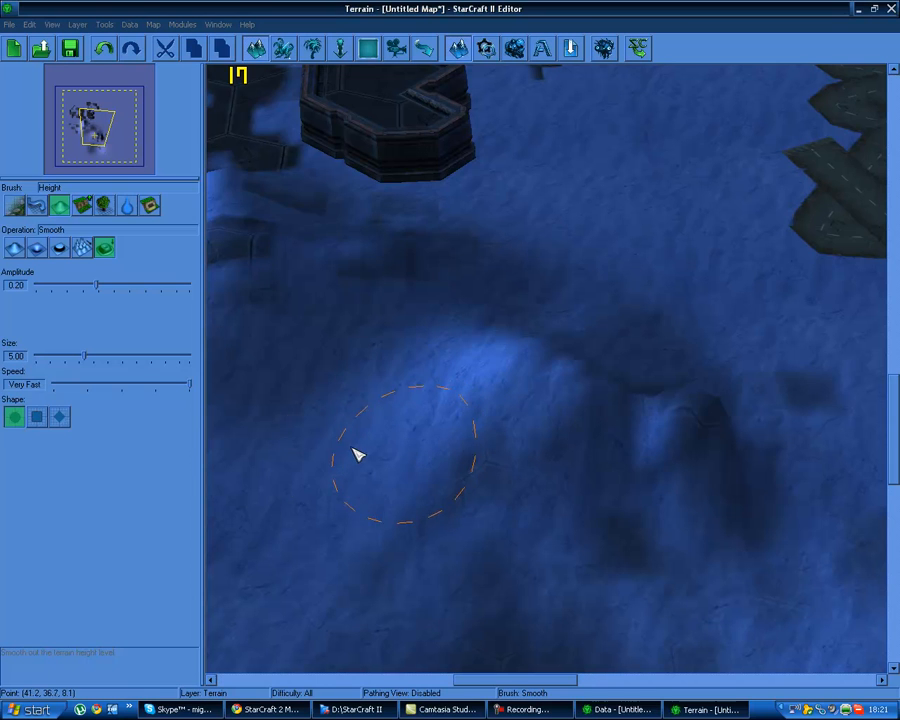
{"action": "left_click", "coordinate": [37, 417]}
{"action": "left_click", "coordinate": [59, 417]}
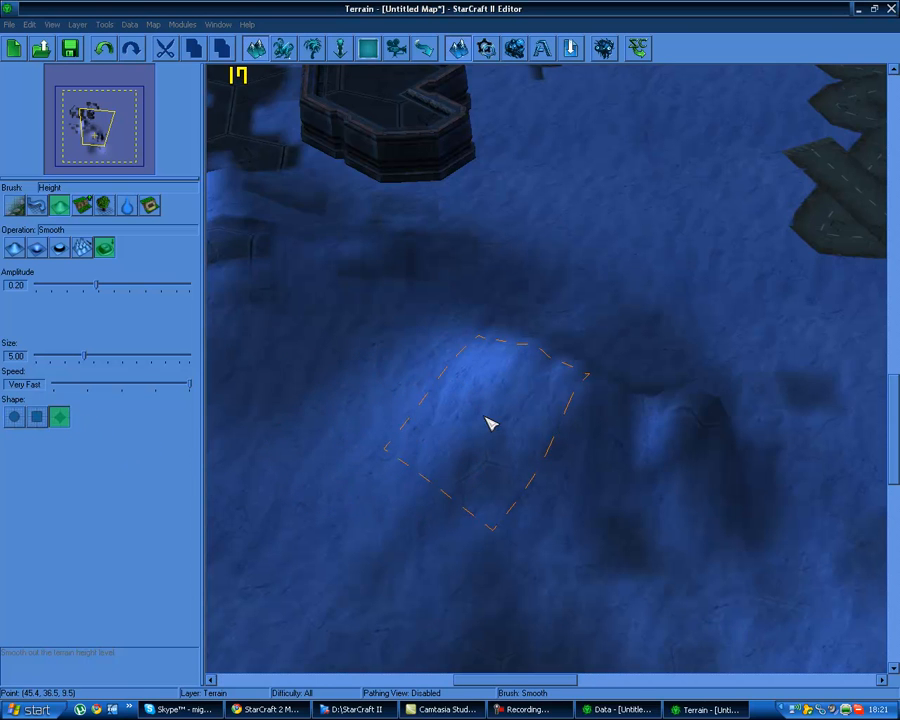
{"action": "mouse_move", "coordinate": [256, 370]}
{"action": "middle_mouse_down"}
{"action": "mouse_move", "coordinate": [765, 425]}
{"action": "mouse_move", "coordinate": [398, 364]}
{"action": "mouse_move", "coordinate": [607, 368]}
{"action": "mouse_move", "coordinate": [490, 390]}
{"action": "middle_mouse_up"}
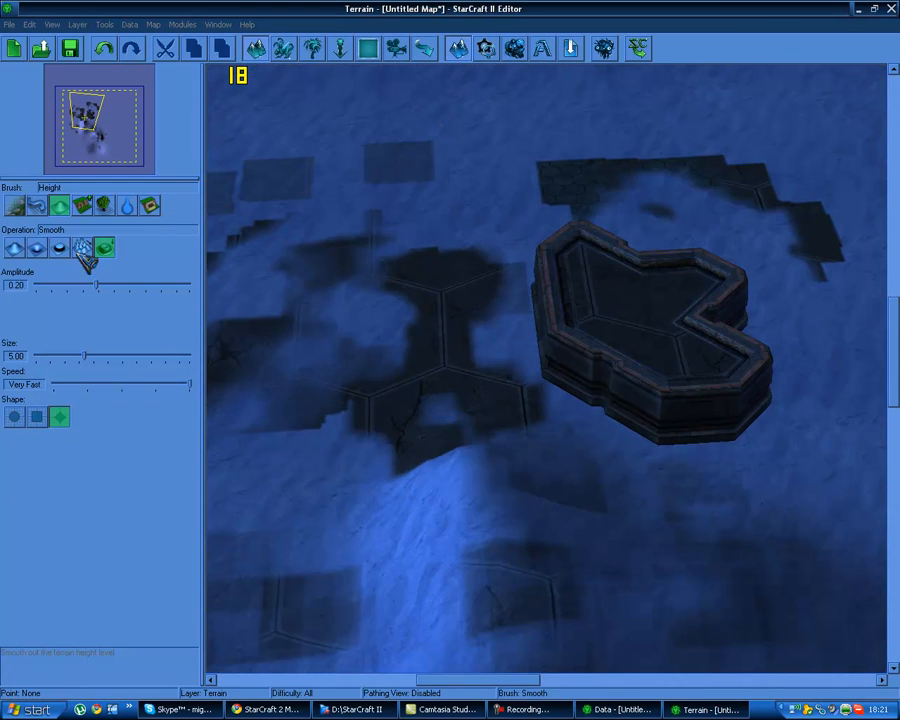
Raise large Shakuras Manmade Cliffs plateaus between the original cliff plateau and the eastern roads with the size 5.00 diamond Cliff brush
{"action": "left_click", "coordinate": [88, 204]}
{"action": "mouse_move", "coordinate": [462, 263]}
{"action": "right_mouse_down"}
{"action": "mouse_move", "coordinate": [587, 266]}
{"action": "mouse_move", "coordinate": [493, 257]}
{"action": "right_mouse_up"}
{"action": "right_click_drag", "start_coordinate": [580, 235], "coordinate": [285, 195]}
{"action": "right_click_drag", "start_coordinate": [486, 280], "coordinate": [388, 302]}
{"action": "left_click_drag", "start_coordinate": [515, 290], "coordinate": [726, 434]}
{"action": "mouse_move", "coordinate": [718, 480]}
{"action": "left_mouse_down"}
{"action": "mouse_move", "coordinate": [354, 394]}
{"action": "mouse_move", "coordinate": [679, 153]}
{"action": "mouse_move", "coordinate": [715, 295]}
{"action": "mouse_move", "coordinate": [538, 233]}
{"action": "mouse_move", "coordinate": [713, 488]}
{"action": "mouse_move", "coordinate": [580, 232]}
{"action": "mouse_move", "coordinate": [625, 295]}
{"action": "mouse_move", "coordinate": [589, 354]}
{"action": "mouse_move", "coordinate": [515, 387]}
{"action": "left_mouse_up"}
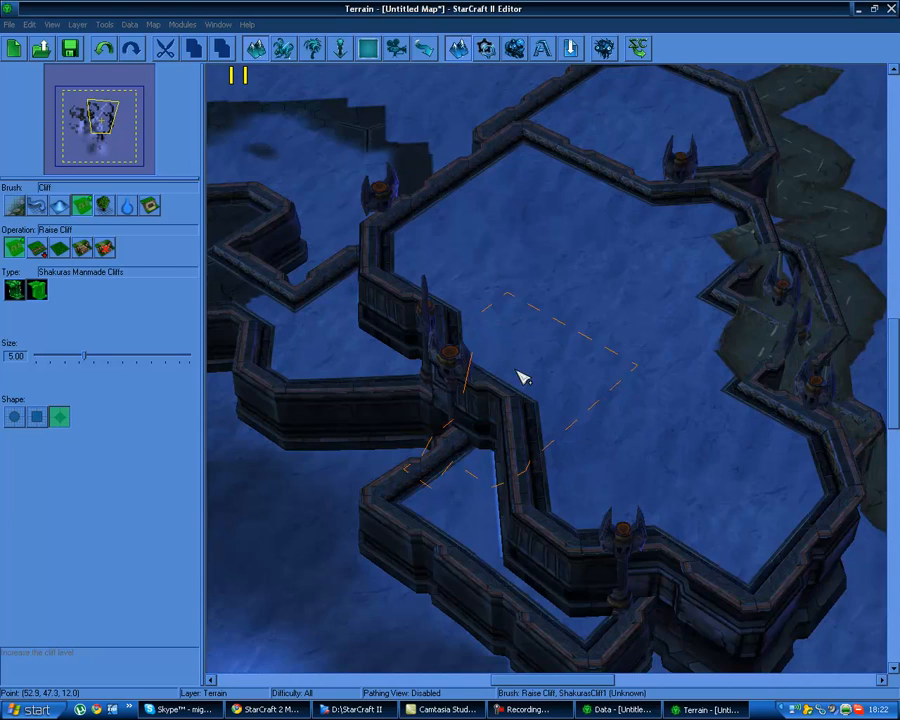
{"action": "right_click_drag", "start_coordinate": [390, 347], "coordinate": [145, 293]}
Carve a deep trench along the west and south sides of the original cliff plateau with Lower Cliff
{"action": "left_click", "coordinate": [36, 250]}
{"action": "right_click_drag", "start_coordinate": [488, 200], "coordinate": [275, 275]}
{"action": "mouse_move", "coordinate": [430, 380]}
{"action": "left_mouse_down"}
{"action": "mouse_move", "coordinate": [552, 377]}
{"action": "mouse_move", "coordinate": [373, 214]}
{"action": "left_mouse_up"}
{"action": "right_click_drag", "start_coordinate": [373, 214], "coordinate": [388, 382]}
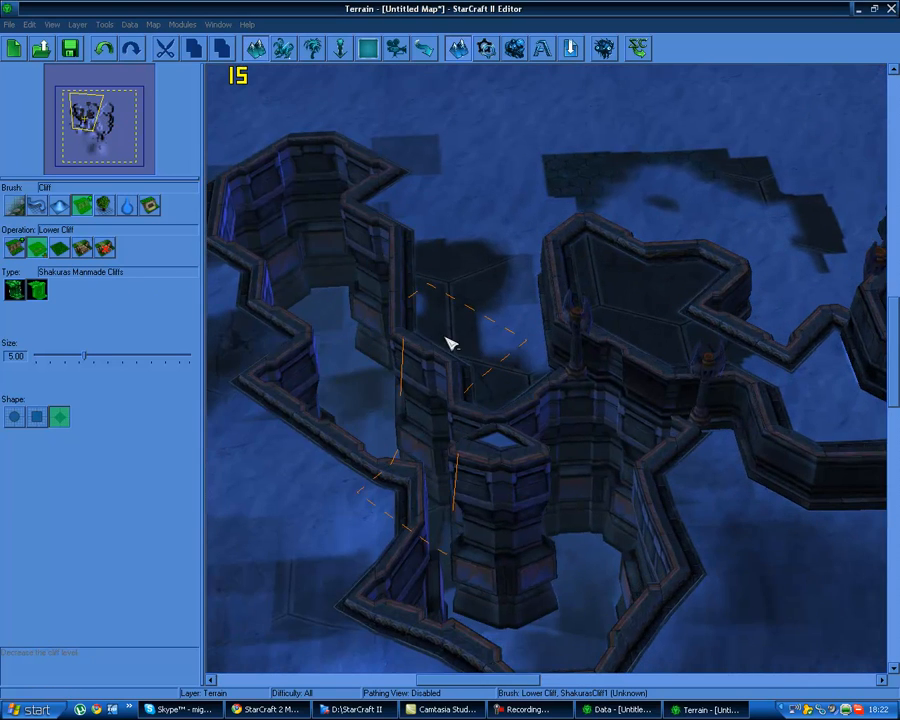
Examine the walls and floor of the lowered trench west of the original plateau
{"action": "right_click_drag", "start_coordinate": [518, 320], "coordinate": [392, 359]}
{"action": "right_click_drag", "start_coordinate": [802, 296], "coordinate": [396, 233]}
{"action": "right_click_drag", "start_coordinate": [303, 281], "coordinate": [424, 372]}
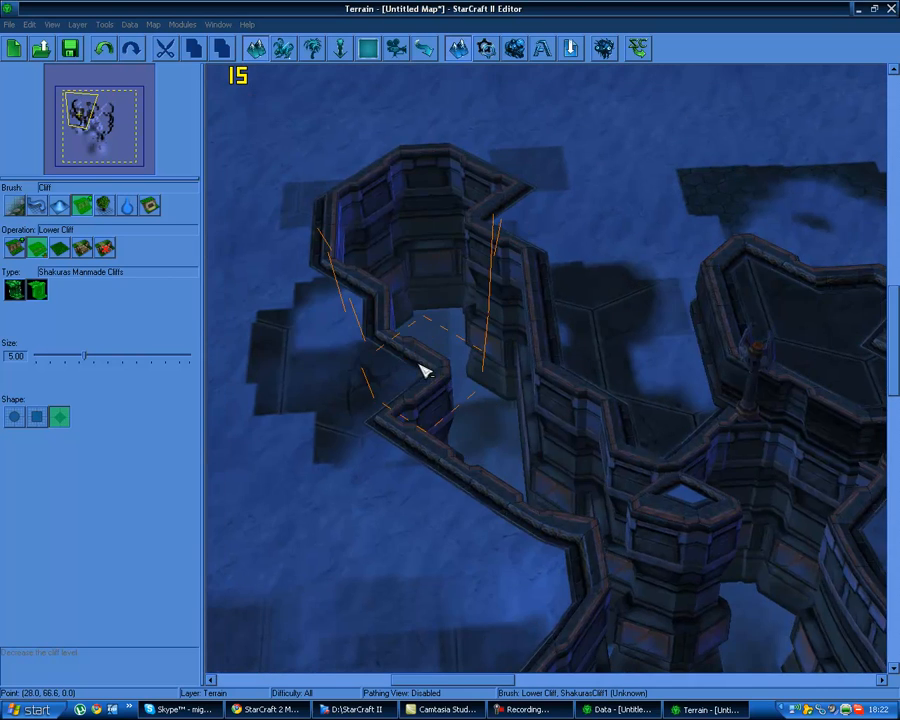
{"action": "right_click_drag", "start_coordinate": [275, 190], "coordinate": [321, 388]}
{"action": "right_click_drag", "start_coordinate": [606, 387], "coordinate": [465, 258]}
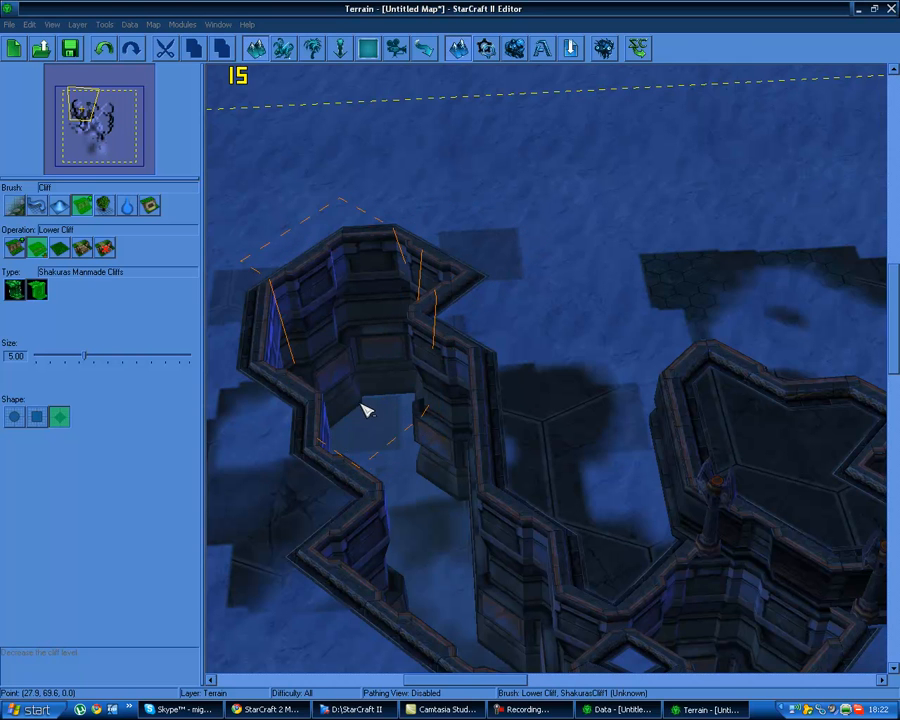
{"action": "right_click_drag", "start_coordinate": [376, 447], "coordinate": [414, 396]}
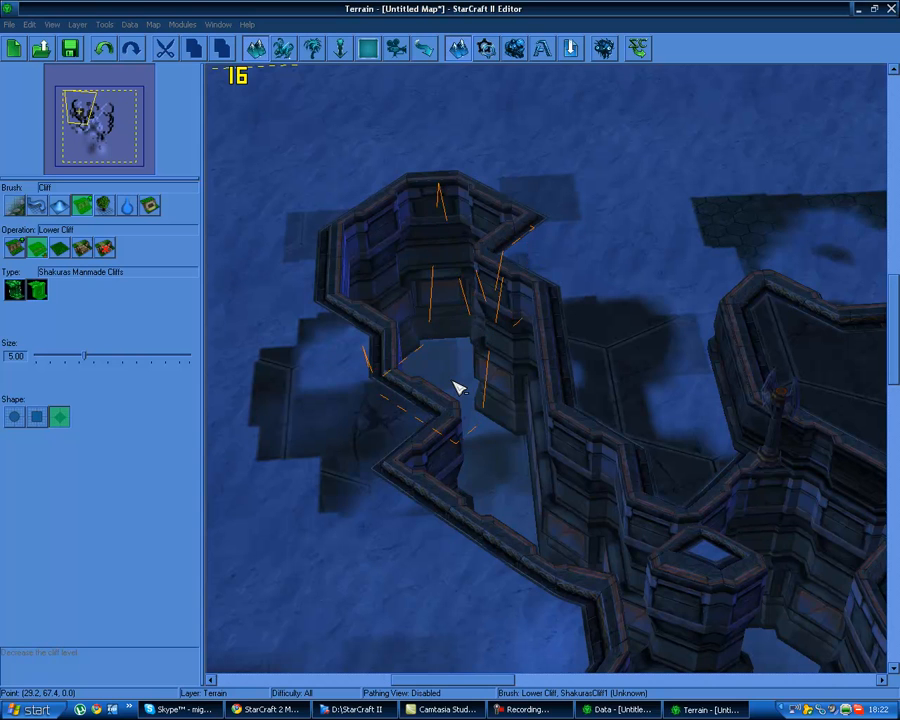
{"action": "right_click_drag", "start_coordinate": [458, 388], "coordinate": [495, 462]}
{"action": "mouse_move", "coordinate": [517, 563]}
{"action": "right_mouse_down"}
{"action": "mouse_move", "coordinate": [436, 444]}
{"action": "mouse_move", "coordinate": [386, 408]}
{"action": "right_mouse_up"}
{"action": "mouse_move", "coordinate": [556, 542]}
{"action": "right_mouse_down"}
{"action": "mouse_move", "coordinate": [514, 331]}
{"action": "mouse_move", "coordinate": [424, 412]}
{"action": "right_mouse_up"}
{"action": "right_click_drag", "start_coordinate": [484, 274], "coordinate": [436, 247]}
Lower a diamond-shaped hollow inside the raised plateau west of the roads
{"action": "left_click", "coordinate": [685, 220]}
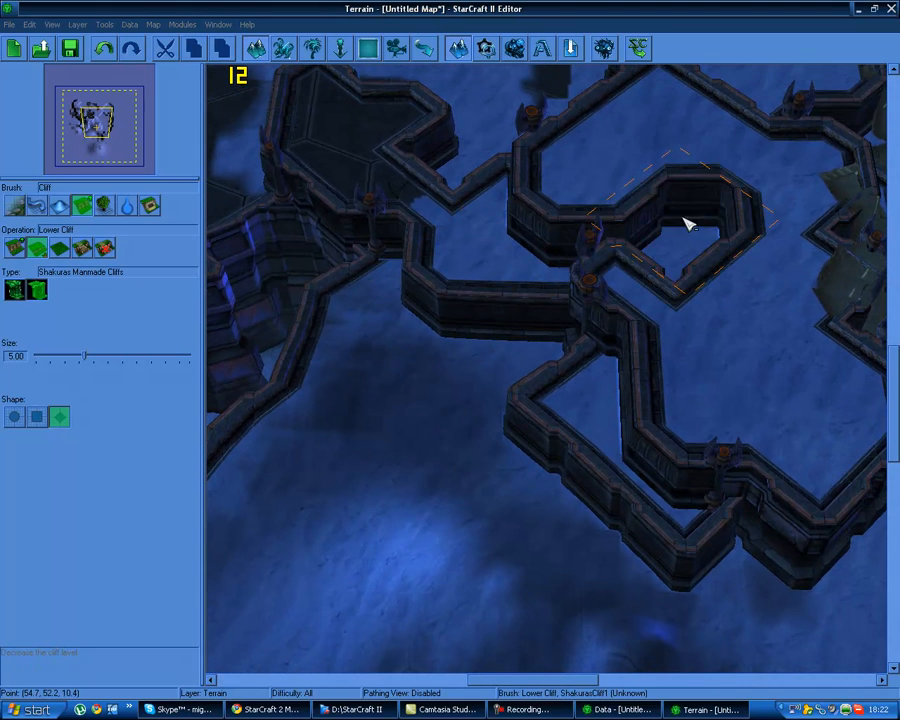
{"action": "right_click_drag", "start_coordinate": [679, 195], "coordinate": [407, 108]}
{"action": "right_click_drag", "start_coordinate": [497, 103], "coordinate": [755, 138]}
Raise a new manmade cliff plateau in the map's southeast, at the southern end of the road
{"action": "left_click", "coordinate": [16, 249]}
{"action": "right_click_drag", "start_coordinate": [568, 340], "coordinate": [240, 72]}
{"action": "left_click_drag", "start_coordinate": [470, 303], "coordinate": [585, 370]}
{"action": "left_click_drag", "start_coordinate": [640, 368], "coordinate": [520, 258]}
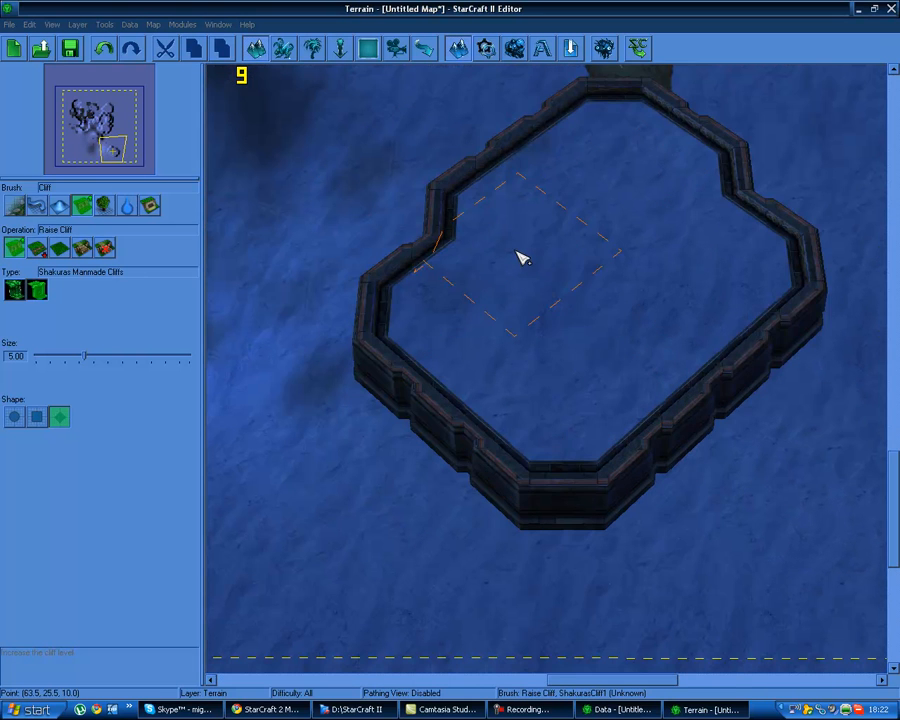
{"action": "right_click_drag", "start_coordinate": [611, 254], "coordinate": [434, 275]}
Cut the raised plateaus west of the roads to the level of each stroke's starting point with Same Level Cliff
{"action": "left_click", "coordinate": [60, 248]}
{"action": "right_click_drag", "start_coordinate": [400, 215], "coordinate": [872, 311]}
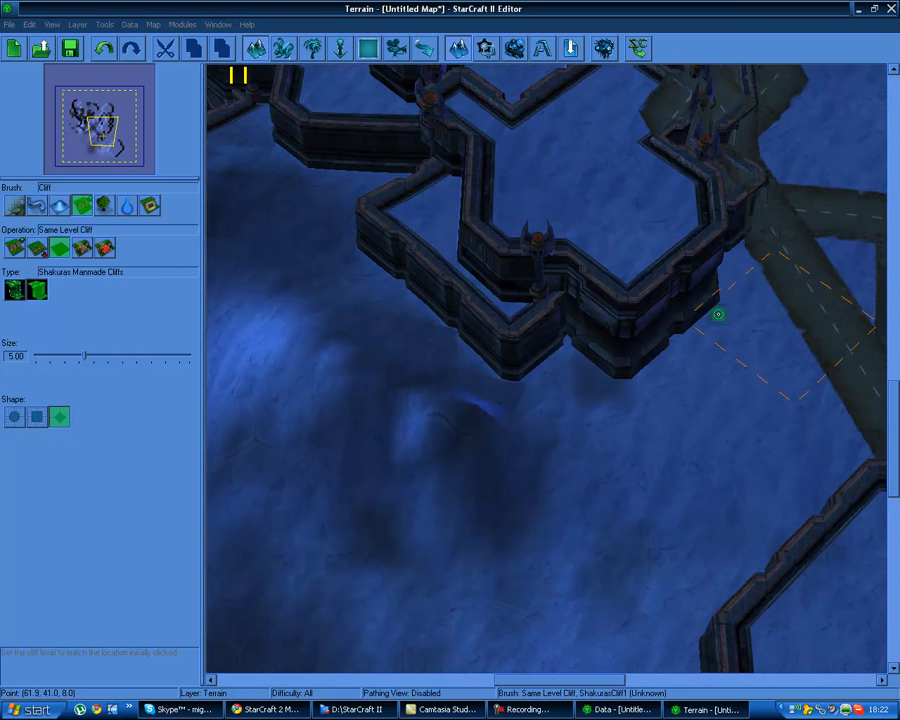
{"action": "left_click_drag", "start_coordinate": [695, 302], "coordinate": [593, 249]}
{"action": "right_click_drag", "start_coordinate": [593, 249], "coordinate": [663, 438]}
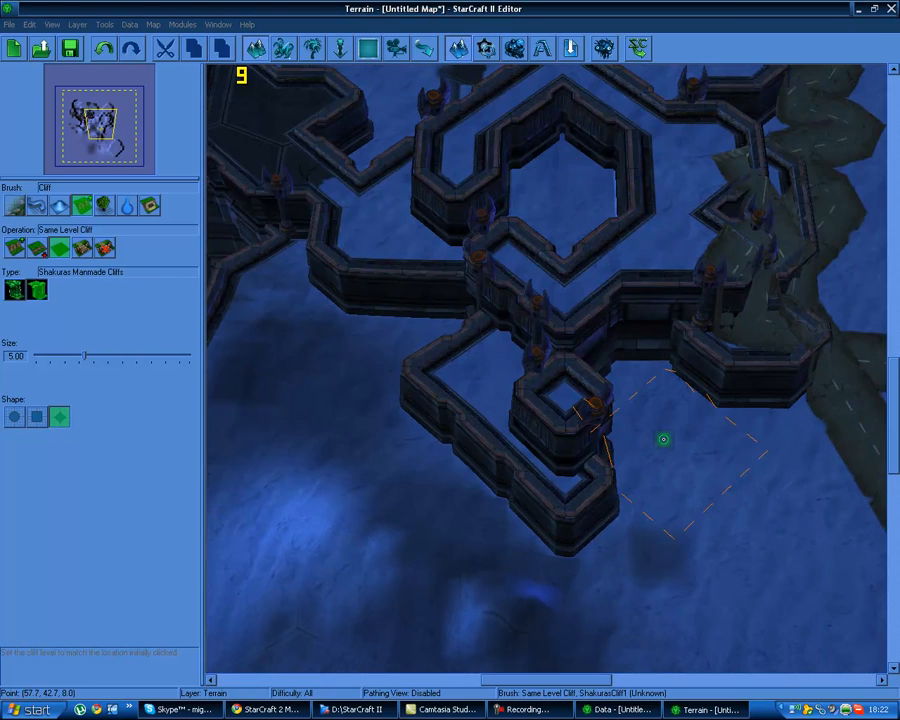
{"action": "mouse_move", "coordinate": [529, 173]}
{"action": "left_mouse_down"}
{"action": "mouse_move", "coordinate": [471, 143]}
{"action": "mouse_move", "coordinate": [344, 135]}
{"action": "mouse_move", "coordinate": [494, 227]}
{"action": "mouse_move", "coordinate": [663, 207]}
{"action": "mouse_move", "coordinate": [392, 173]}
{"action": "mouse_move", "coordinate": [560, 239]}
{"action": "mouse_move", "coordinate": [340, 291]}
{"action": "left_mouse_up"}
{"action": "right_click_drag", "start_coordinate": [423, 303], "coordinate": [615, 333]}
{"action": "mouse_move", "coordinate": [623, 446]}
{"action": "left_mouse_down"}
{"action": "mouse_move", "coordinate": [430, 426]}
{"action": "mouse_move", "coordinate": [446, 426]}
{"action": "left_mouse_up"}
Add a wide ramp along the southeastern edge of the new southeastern plateau
{"action": "right_click_drag", "start_coordinate": [677, 494], "coordinate": [396, 221]}
{"action": "right_click_drag", "start_coordinate": [740, 420], "coordinate": [695, 350]}
{"action": "right_click_drag", "start_coordinate": [609, 299], "coordinate": [618, 341]}
{"action": "left_click", "coordinate": [82, 248]}
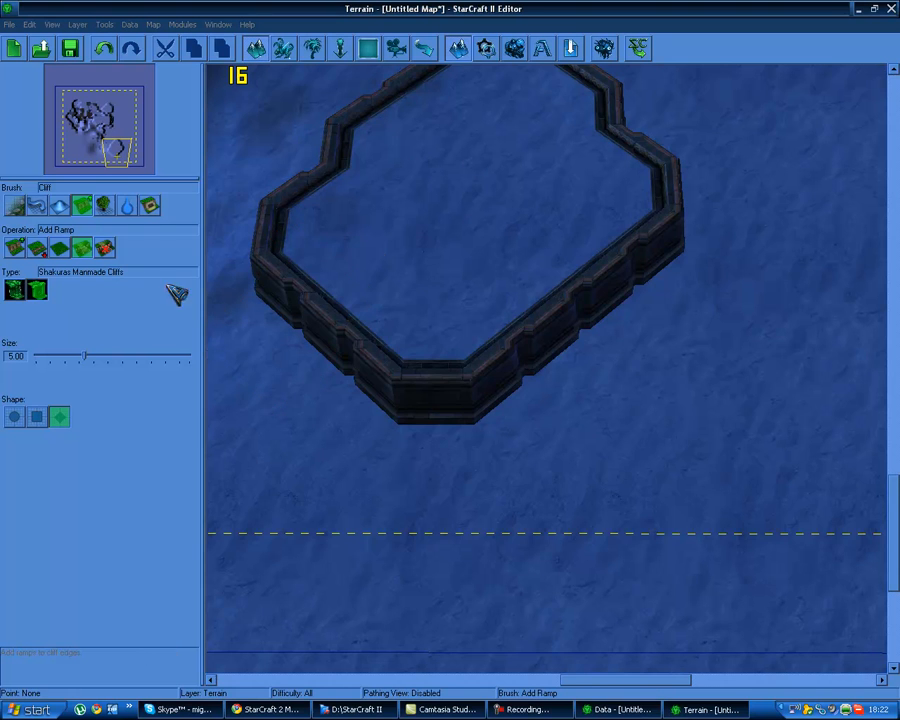
{"action": "left_click_drag", "start_coordinate": [540, 432], "coordinate": [459, 496]}
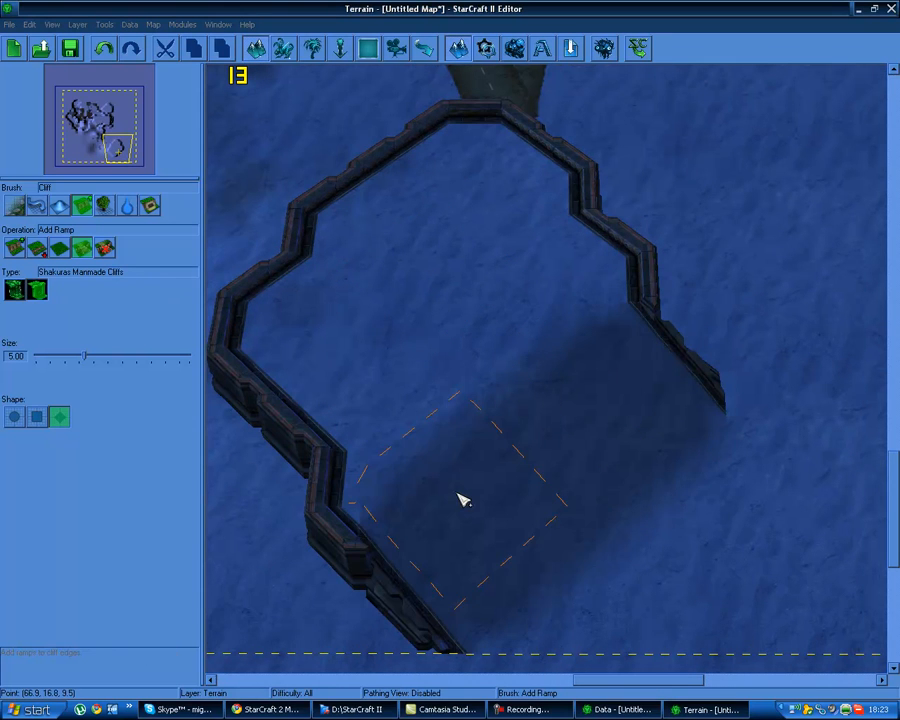
Add ramps to the northeastern and eastern edges of the southeastern plateau
{"action": "right_click_drag", "start_coordinate": [482, 254], "coordinate": [570, 498]}
{"action": "left_click", "coordinate": [646, 415]}
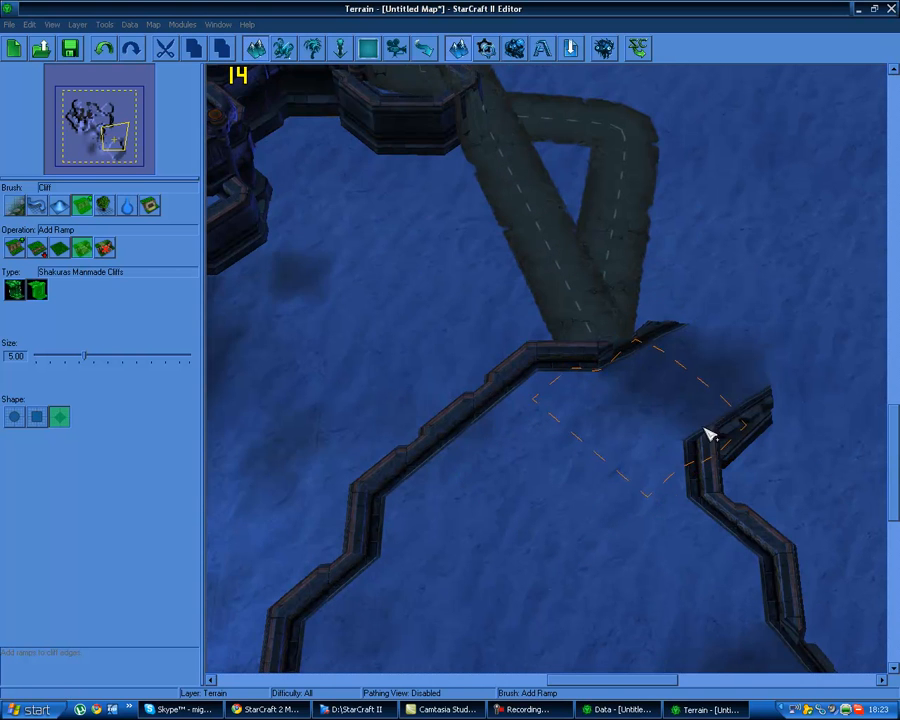
{"action": "left_click", "coordinate": [780, 566]}
{"action": "left_click", "coordinate": [765, 548]}
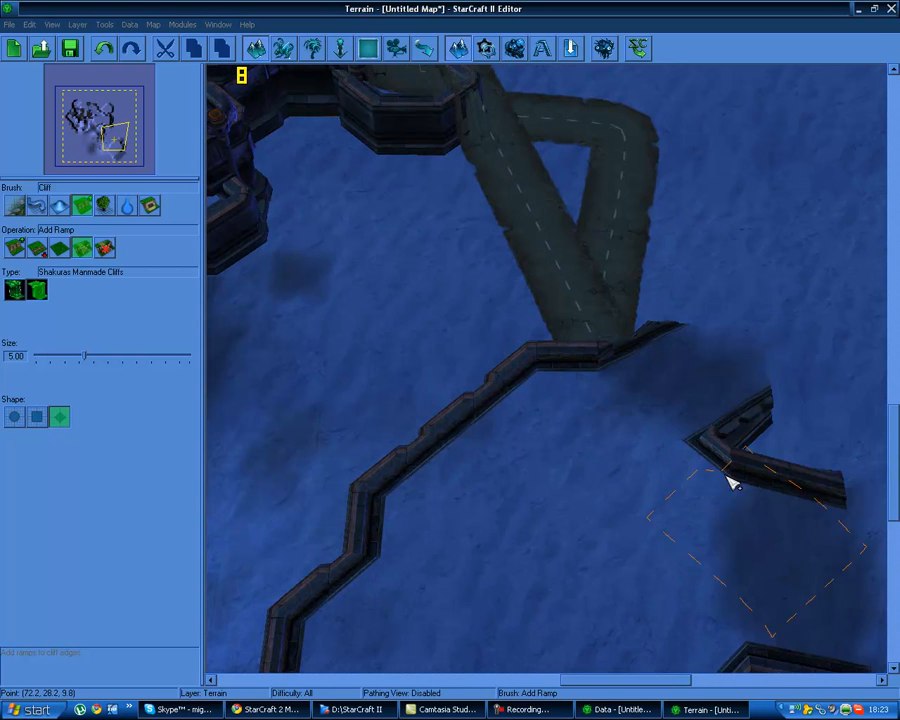
Apply Add Ramp to the wall between the northeastern and eastern ramps, and select the Remove Ramp operation
{"action": "right_click_drag", "start_coordinate": [731, 482], "coordinate": [685, 412]}
{"action": "right_click_drag", "start_coordinate": [667, 484], "coordinate": [637, 380]}
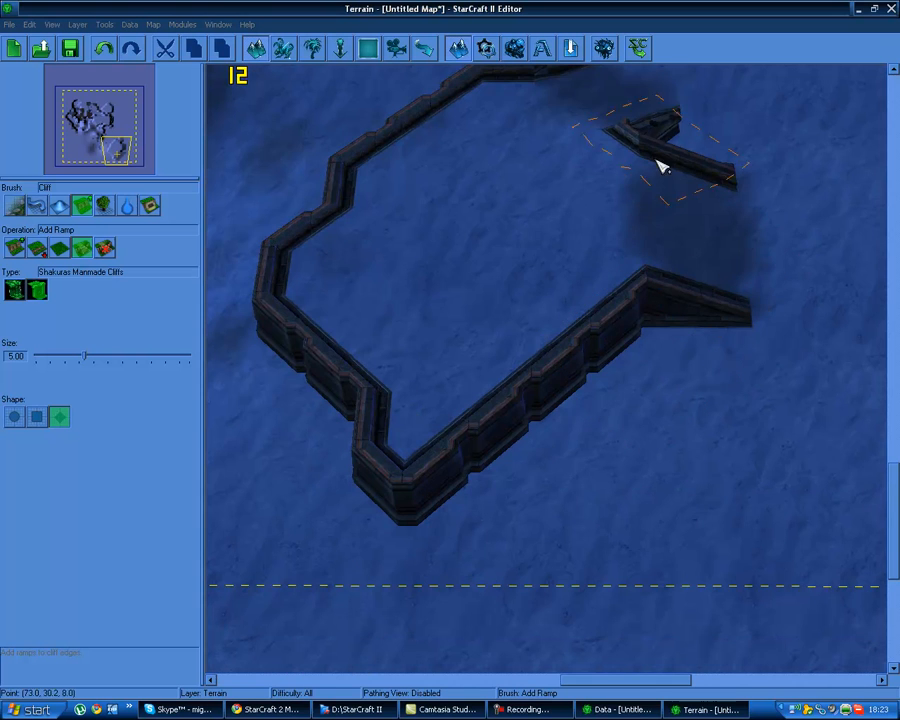
{"action": "right_click_drag", "start_coordinate": [605, 287], "coordinate": [571, 355]}
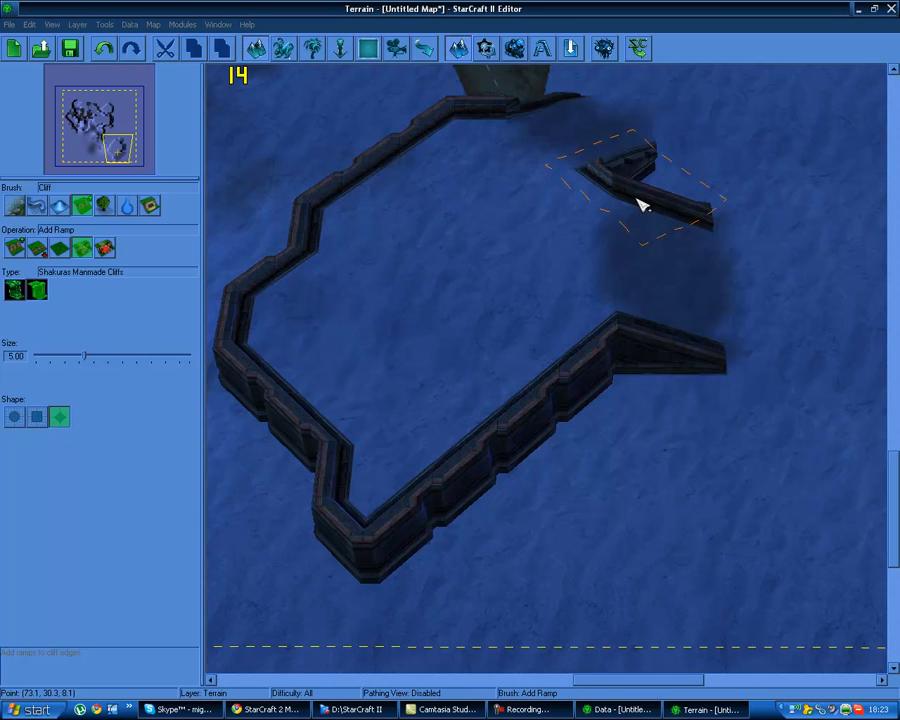
{"action": "left_click", "coordinate": [641, 205]}
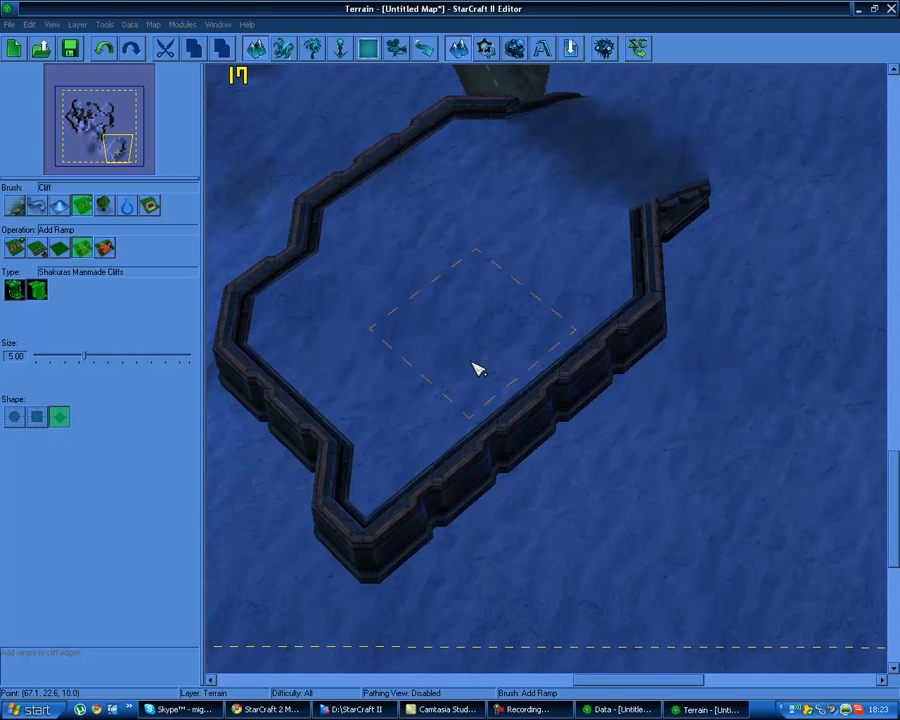
{"action": "left_click", "coordinate": [105, 249]}
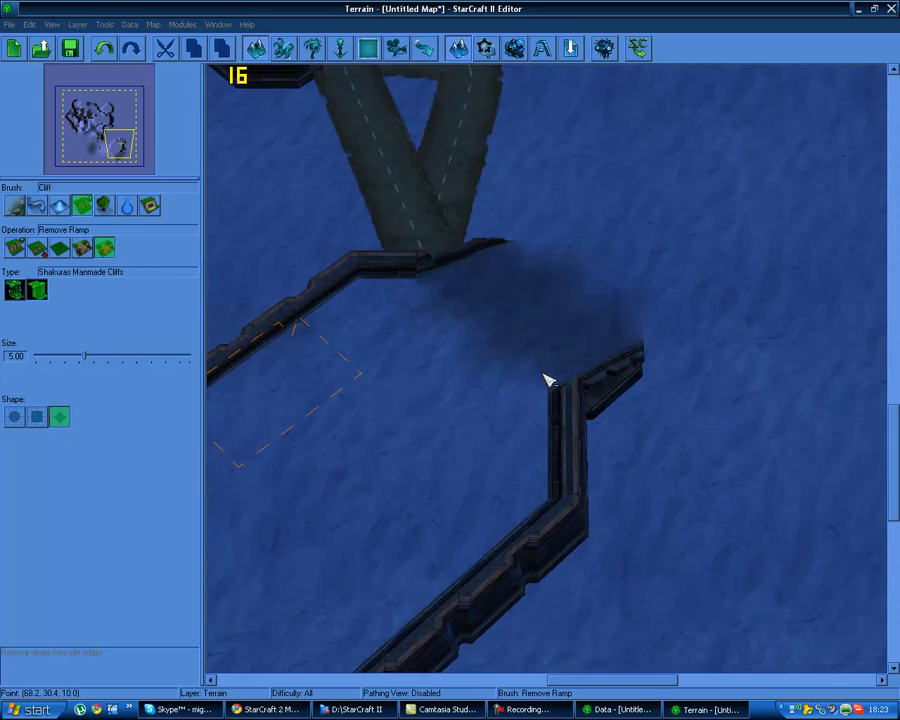
{"action": "right_click_drag", "start_coordinate": [570, 184], "coordinate": [376, 297]}
Mark the map's western edge and northwest corner as Disallow Foliage with the size 5.00 diamond Foliage brush
{"action": "left_click", "coordinate": [106, 206]}
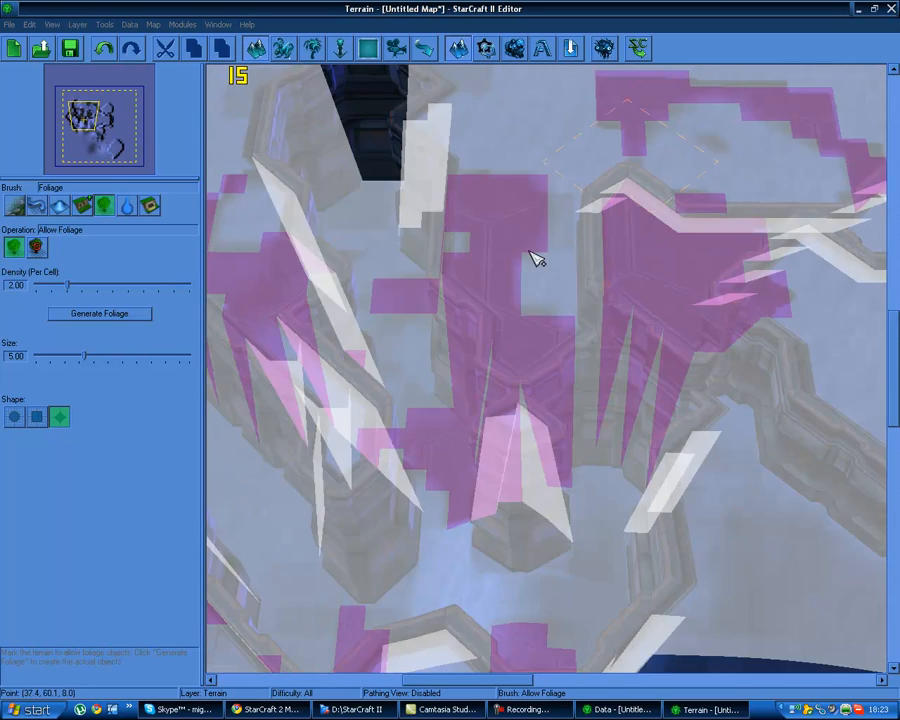
{"action": "right_click_drag", "start_coordinate": [325, 390], "coordinate": [880, 110]}
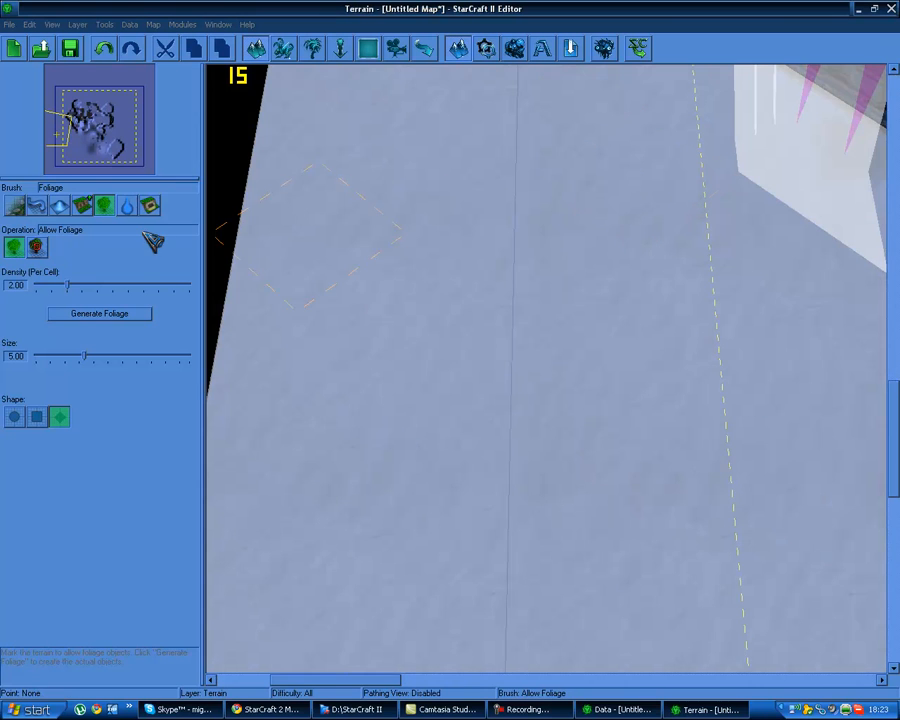
{"action": "left_click", "coordinate": [37, 247]}
{"action": "left_click_drag", "start_coordinate": [416, 257], "coordinate": [610, 318]}
{"action": "mouse_move", "coordinate": [622, 316]}
{"action": "right_mouse_down"}
{"action": "mouse_move", "coordinate": [415, 347]}
{"action": "mouse_move", "coordinate": [392, 458]}
{"action": "right_mouse_up"}
{"action": "mouse_move", "coordinate": [432, 364]}
{"action": "left_mouse_down"}
{"action": "mouse_move", "coordinate": [420, 161]}
{"action": "mouse_move", "coordinate": [332, 112]}
{"action": "left_mouse_up"}
{"action": "mouse_move", "coordinate": [332, 112]}
{"action": "right_mouse_down"}
{"action": "mouse_move", "coordinate": [388, 199]}
{"action": "mouse_move", "coordinate": [485, 530]}
{"action": "right_mouse_up"}
{"action": "mouse_move", "coordinate": [372, 480]}
{"action": "left_mouse_down"}
{"action": "mouse_move", "coordinate": [709, 261]}
{"action": "mouse_move", "coordinate": [720, 370]}
{"action": "mouse_move", "coordinate": [417, 322]}
{"action": "mouse_move", "coordinate": [538, 328]}
{"action": "left_mouse_up"}
{"action": "mouse_move", "coordinate": [655, 95]}
{"action": "right_mouse_down"}
{"action": "mouse_move", "coordinate": [364, 388]}
{"action": "mouse_move", "coordinate": [495, 368]}
{"action": "right_mouse_up"}
{"action": "mouse_move", "coordinate": [545, 385]}
{"action": "left_mouse_down"}
{"action": "mouse_move", "coordinate": [617, 333]}
{"action": "mouse_move", "coordinate": [316, 423]}
{"action": "mouse_move", "coordinate": [442, 371]}
{"action": "mouse_move", "coordinate": [176, 394]}
{"action": "left_mouse_up"}
{"action": "right_click_drag", "start_coordinate": [298, 300], "coordinate": [352, 262]}
{"action": "left_click_drag", "start_coordinate": [362, 215], "coordinate": [222, 307]}
Generate foliage on the allowed terrain at a density of 0.32 per cell
{"action": "left_click", "coordinate": [14, 247]}
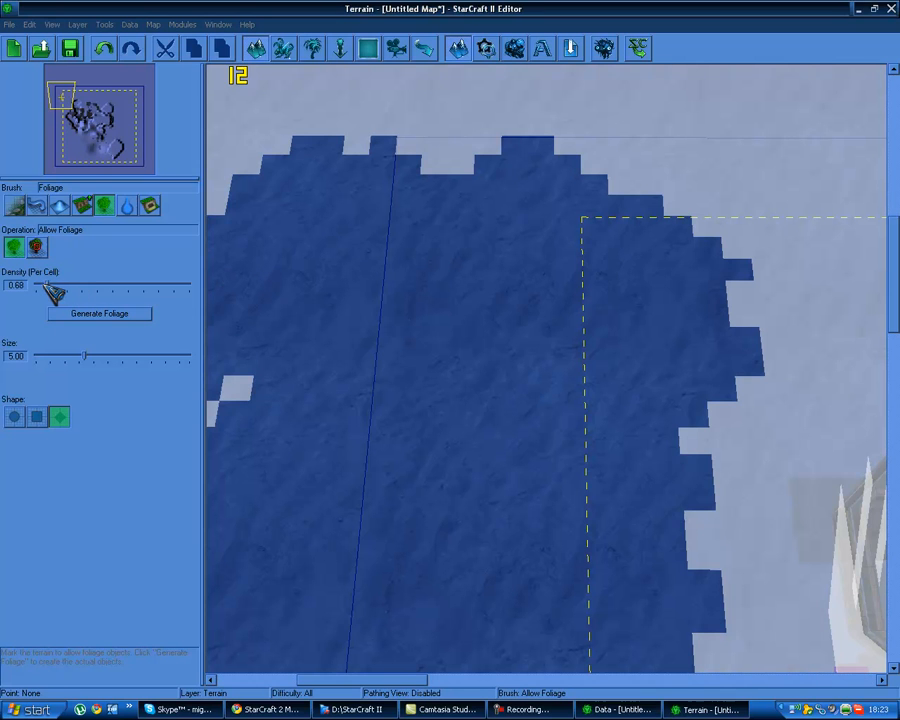
{"action": "left_click", "coordinate": [90, 314]}
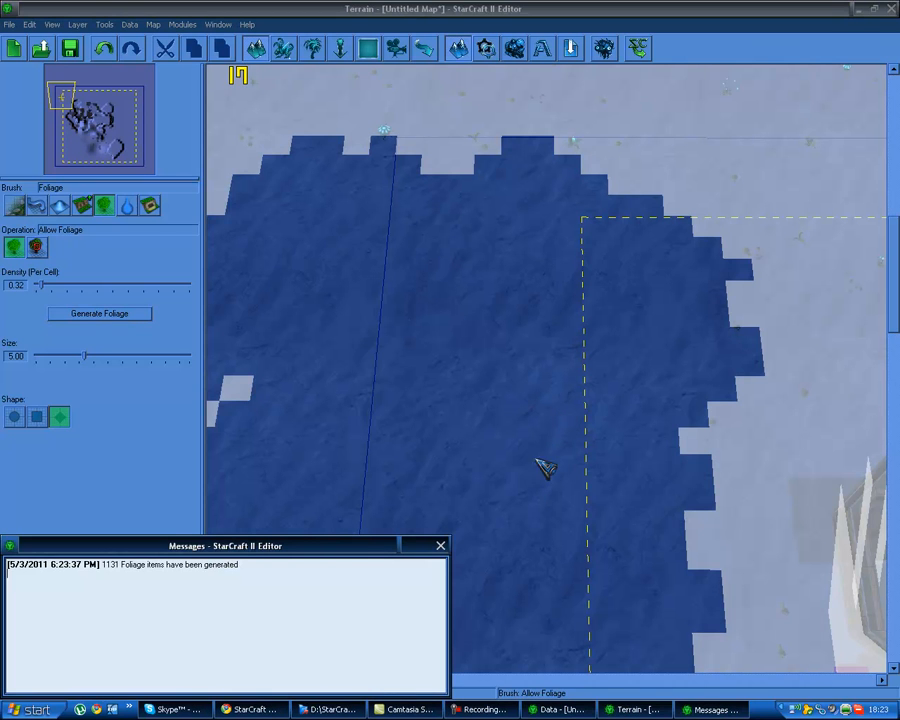
{"action": "left_click", "coordinate": [441, 546]}
Inspect the generated foliage up close and compare it with the disallowed northwest area
{"action": "scroll", "coordinate": [612, 374], "scroll_direction": "up", "scroll_amount": 8}
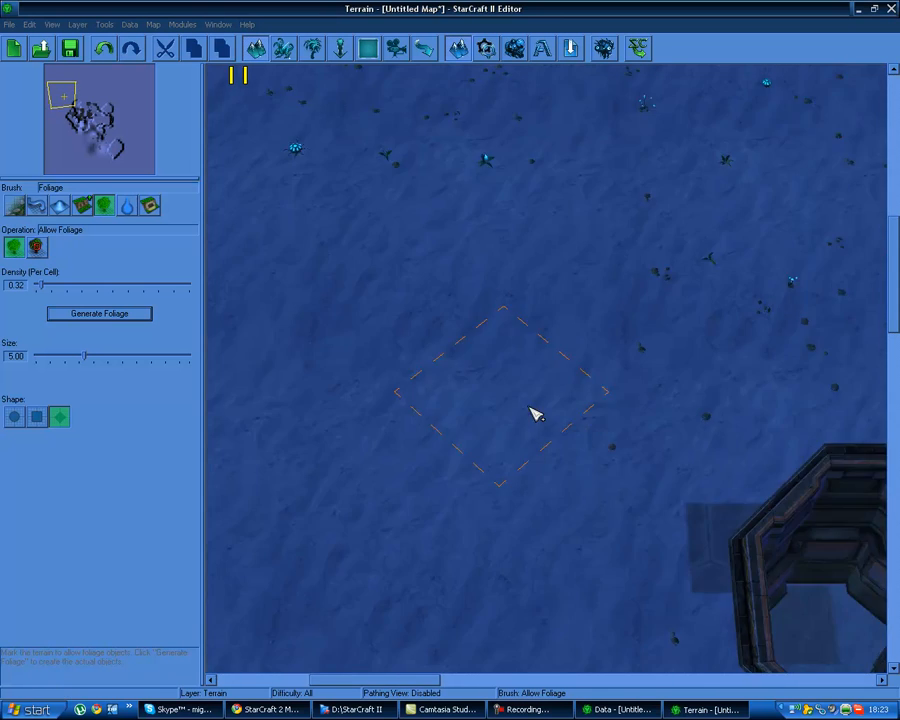
{"action": "scroll", "coordinate": [591, 376], "scroll_direction": "down", "scroll_amount": 7}
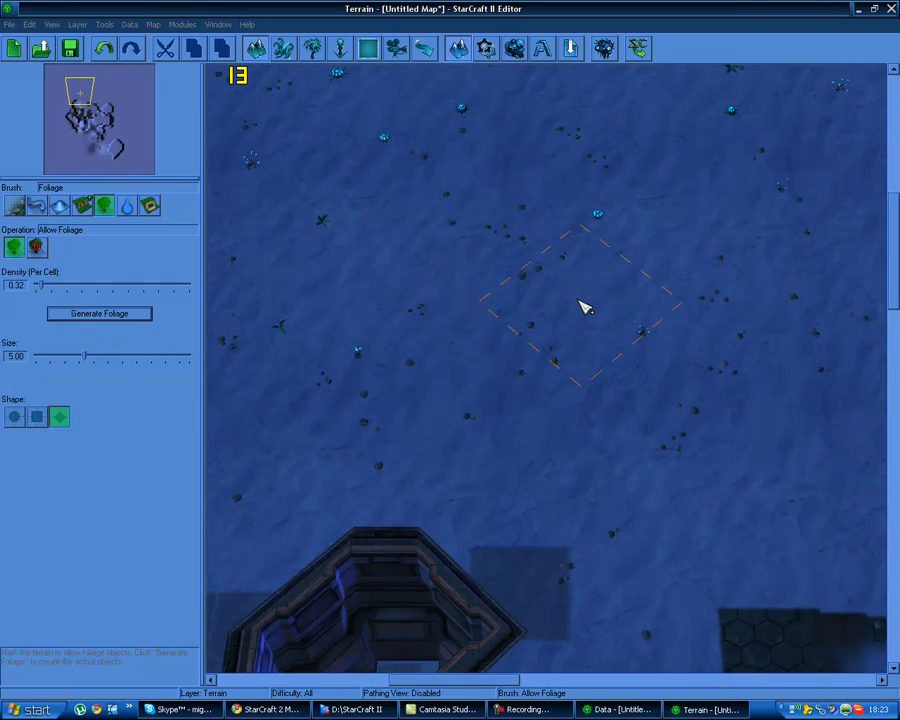
{"action": "scroll", "coordinate": [568, 303], "scroll_direction": "up", "scroll_amount": 6}
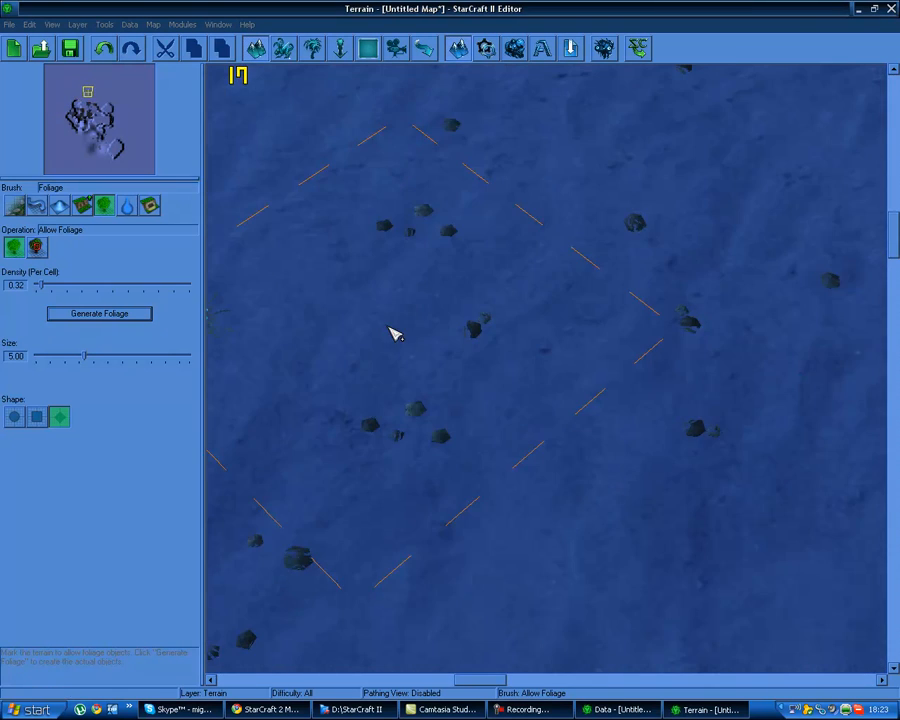
{"action": "right_click_drag", "start_coordinate": [558, 313], "coordinate": [800, 284]}
{"action": "scroll", "coordinate": [611, 313], "scroll_direction": "down", "scroll_amount": 6}
{"action": "right_click_drag", "start_coordinate": [464, 337], "coordinate": [698, 283]}
{"action": "right_click_drag", "start_coordinate": [386, 305], "coordinate": [318, 258]}
Regenerate the foliage at a density of 4.84 per cell and check it around the disallowed area
{"action": "left_click", "coordinate": [36, 247]}
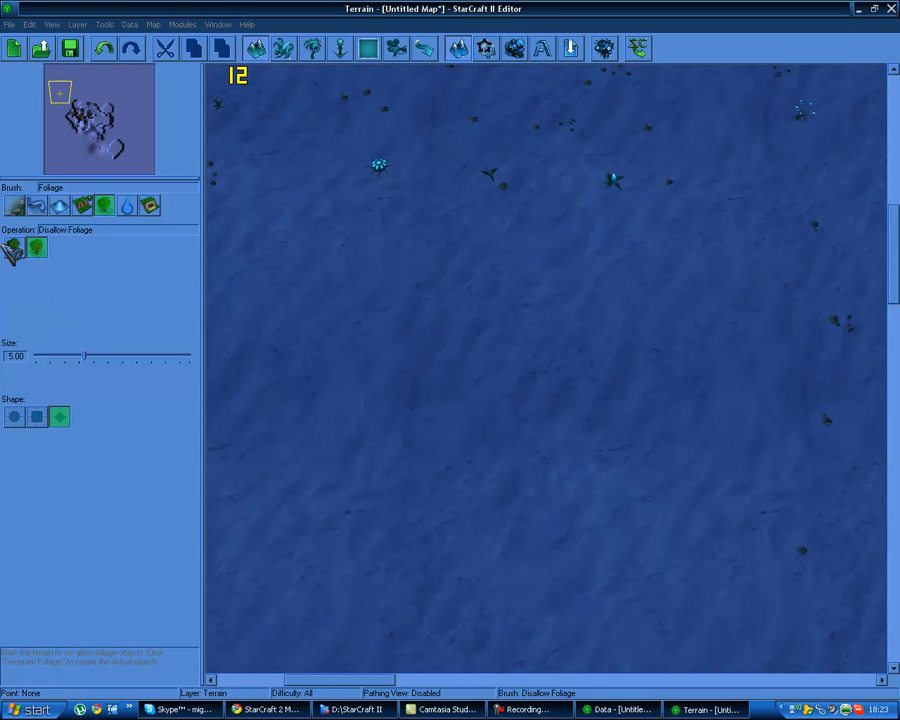
{"action": "left_click", "coordinate": [14, 248]}
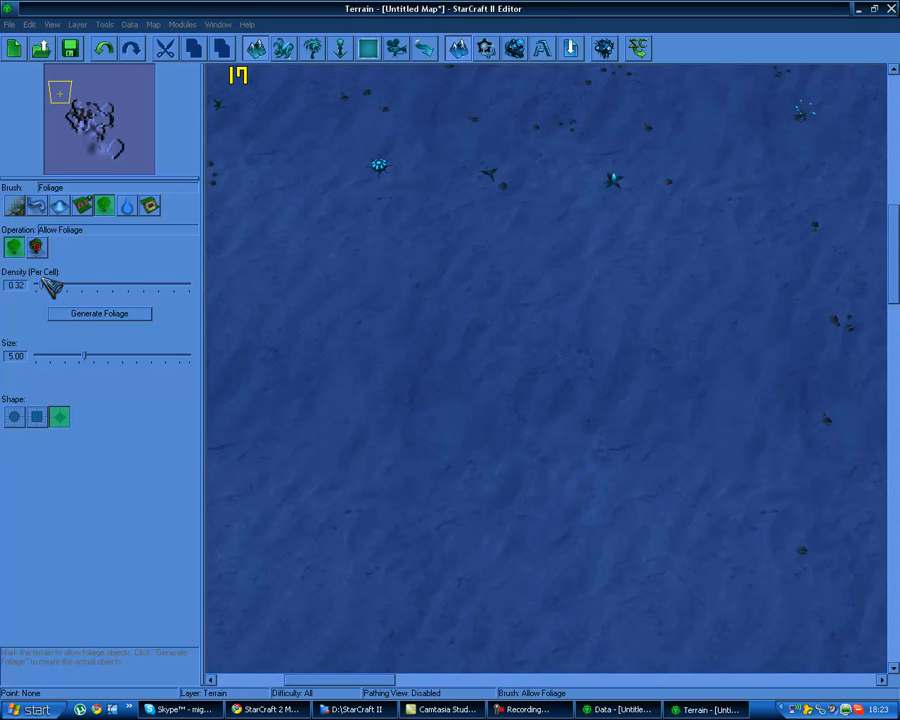
{"action": "left_click", "coordinate": [113, 315]}
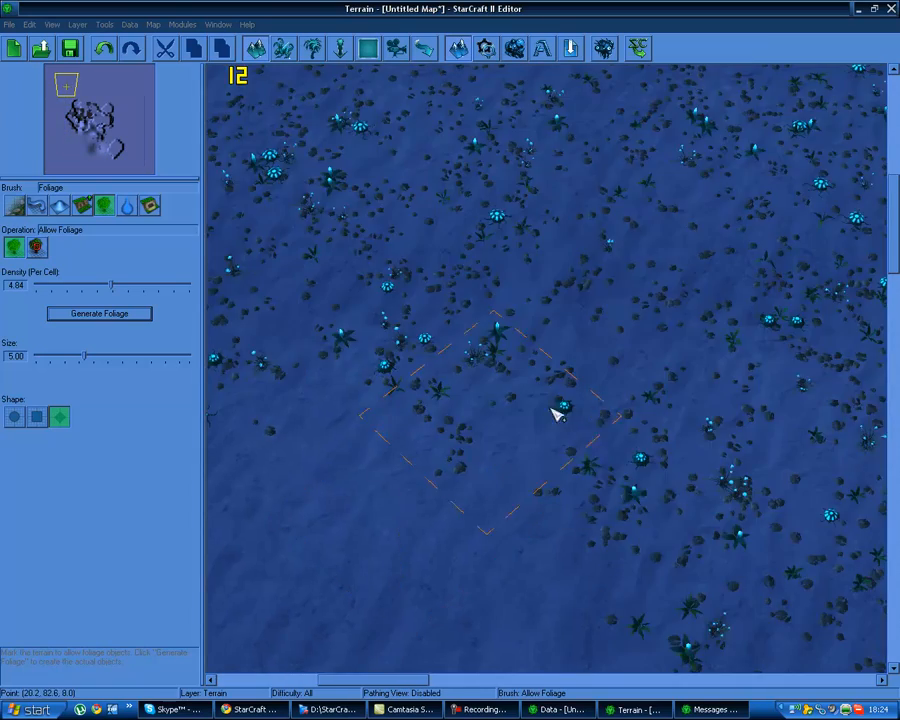
{"action": "right_click_drag", "start_coordinate": [822, 385], "coordinate": [467, 320]}
{"action": "mouse_move", "coordinate": [716, 301]}
{"action": "right_mouse_down"}
{"action": "mouse_move", "coordinate": [639, 295]}
{"action": "mouse_move", "coordinate": [403, 233]}
{"action": "right_mouse_up"}
{"action": "mouse_move", "coordinate": [790, 405]}
{"action": "right_mouse_down"}
{"action": "mouse_move", "coordinate": [693, 377]}
{"action": "mouse_move", "coordinate": [552, 309]}
{"action": "mouse_move", "coordinate": [424, 297]}
{"action": "mouse_move", "coordinate": [742, 298]}
{"action": "right_mouse_up"}
{"action": "right_click_drag", "start_coordinate": [382, 300], "coordinate": [574, 303]}
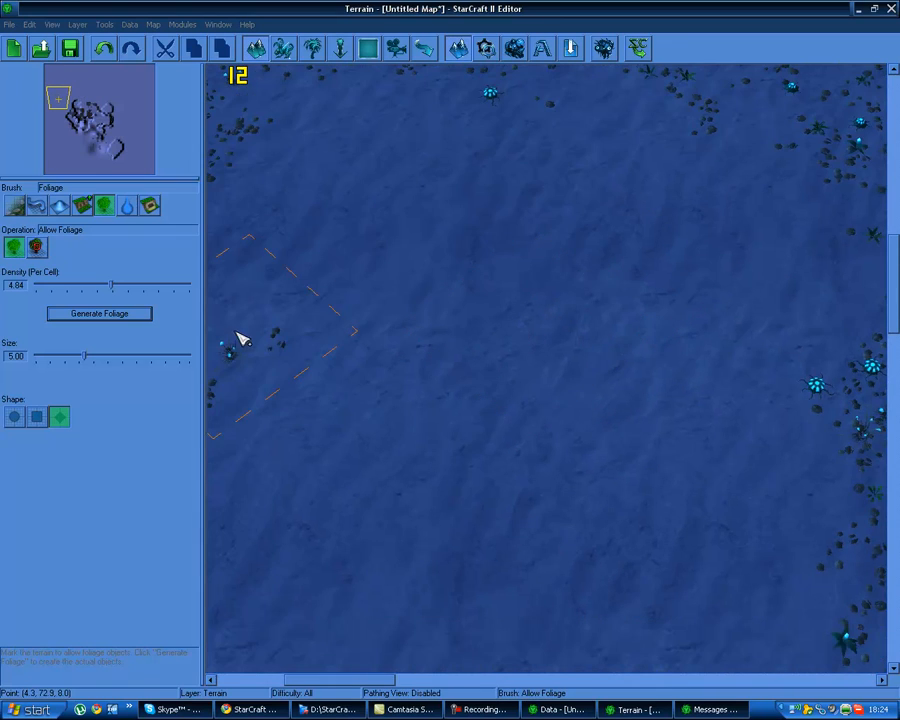
Flood the deep cliff trench west and south of the original plateau with Shakuras water planes using Add Water
{"action": "left_click", "coordinate": [125, 205]}
{"action": "right_click_drag", "start_coordinate": [374, 273], "coordinate": [230, 268]}
{"action": "mouse_move", "coordinate": [420, 291]}
{"action": "right_mouse_down"}
{"action": "mouse_move", "coordinate": [391, 279]}
{"action": "mouse_move", "coordinate": [351, 239]}
{"action": "right_mouse_up"}
{"action": "right_click_drag", "start_coordinate": [340, 354], "coordinate": [520, 128]}
{"action": "left_click", "coordinate": [18, 248]}
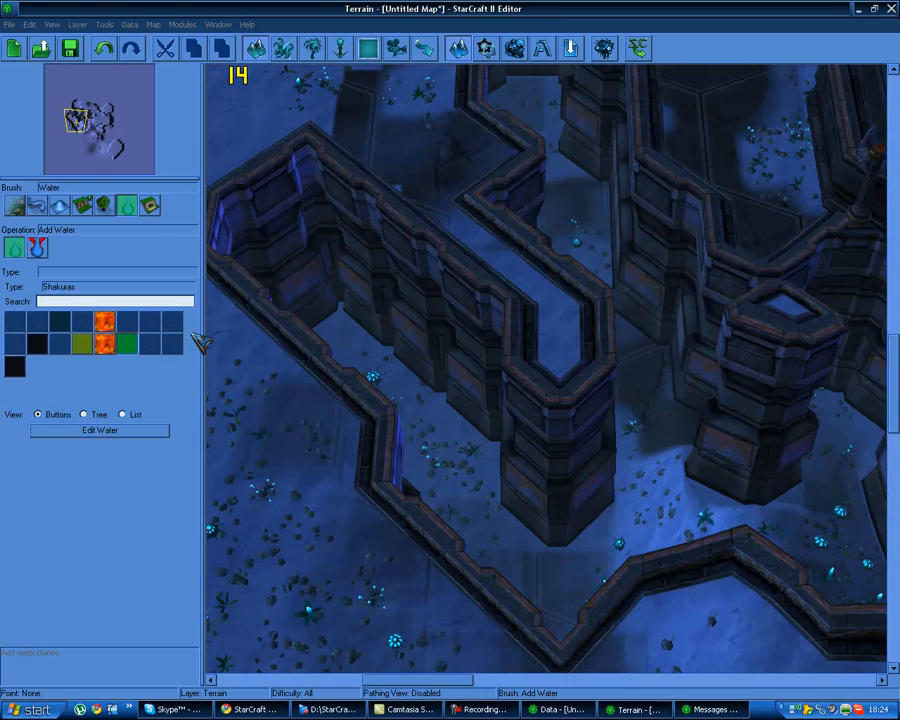
{"action": "right_click_drag", "start_coordinate": [322, 309], "coordinate": [219, 294]}
{"action": "left_click", "coordinate": [382, 454]}
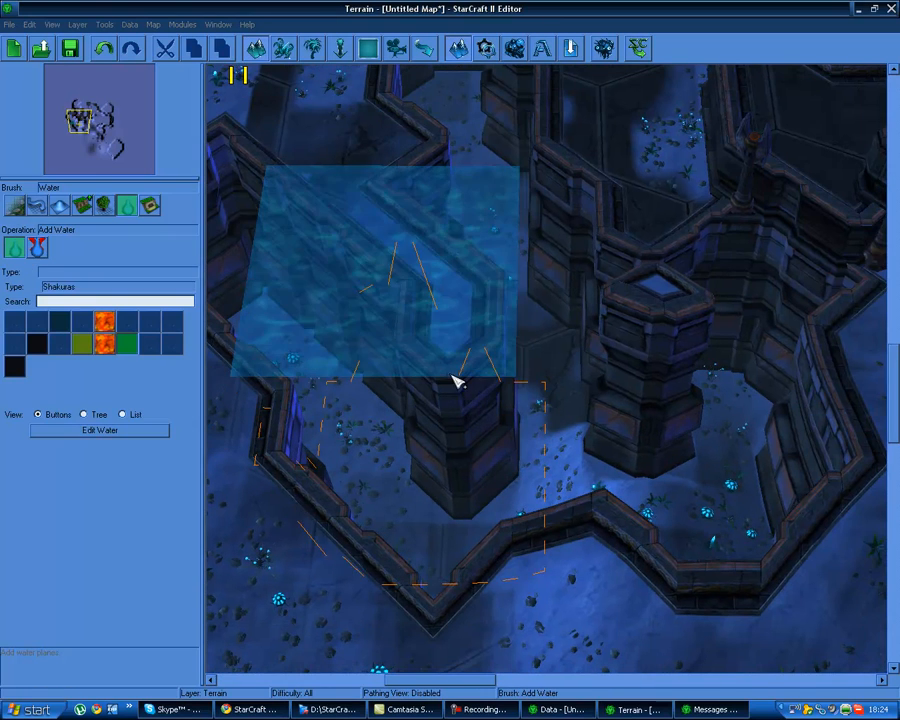
{"action": "left_click", "coordinate": [505, 283]}
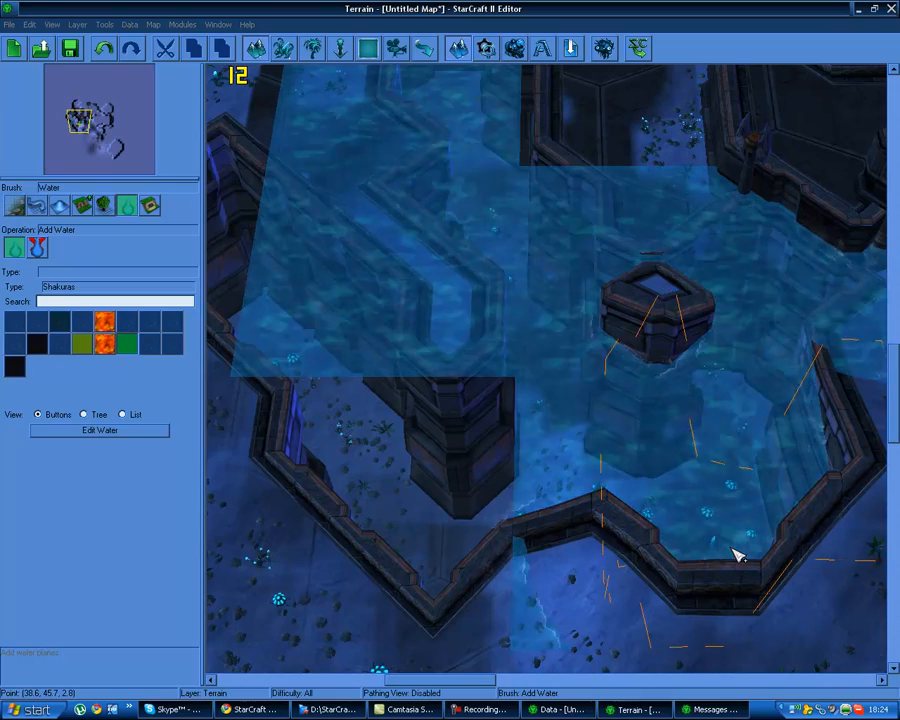
{"action": "middle_click_drag", "start_coordinate": [500, 463], "coordinate": [420, 422]}
{"action": "scroll", "coordinate": [470, 500], "scroll_direction": "up", "scroll_amount": 2}
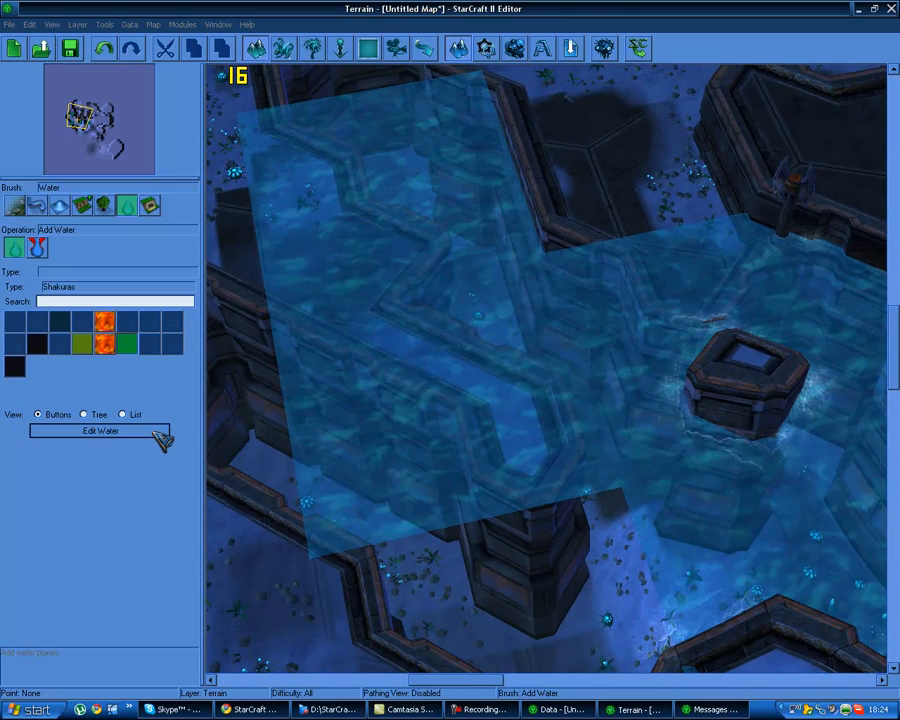
Lower the height of the Shakuras water to 7.6 so it sits below the cliff tops
{"action": "left_click", "coordinate": [158, 433]}
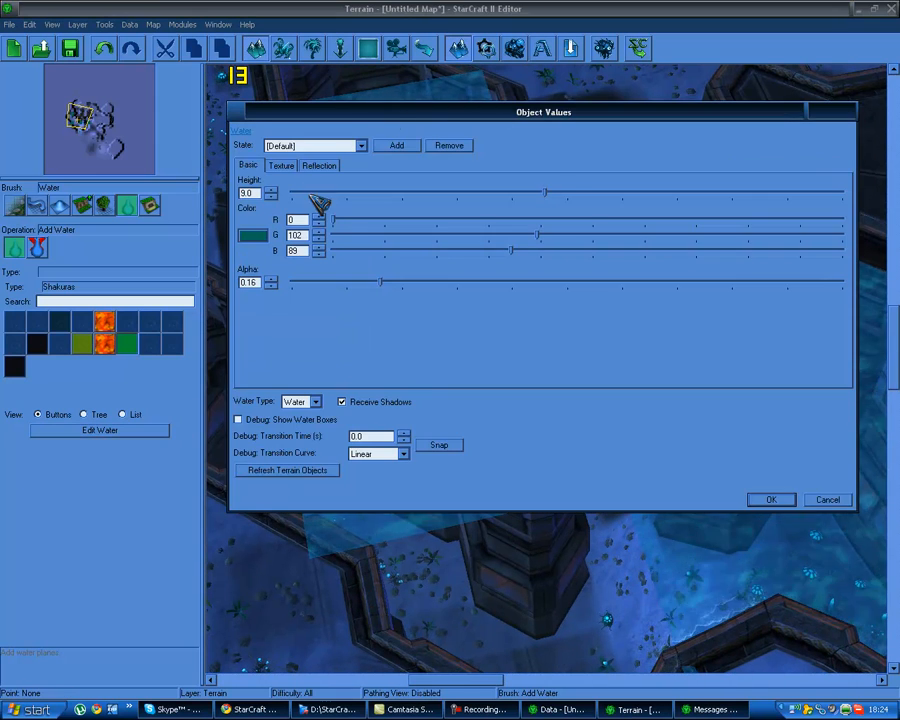
{"action": "left_click_drag", "start_coordinate": [428, 115], "coordinate": [457, 99]}
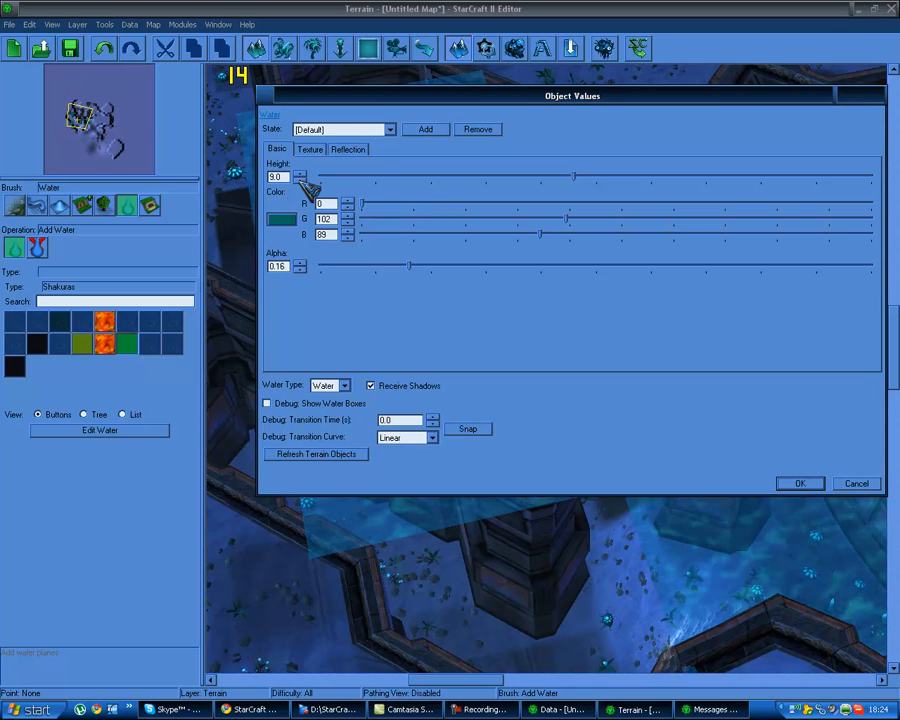
{"action": "left_click", "coordinate": [301, 180]}
{"action": "left_click_drag", "start_coordinate": [428, 102], "coordinate": [591, 96]}
{"action": "left_click", "coordinate": [463, 175]}
{"action": "left_click", "coordinate": [463, 175]}
{"action": "left_click", "coordinate": [463, 175]}
{"action": "left_click", "coordinate": [463, 175]}
{"action": "left_click", "coordinate": [463, 175]}
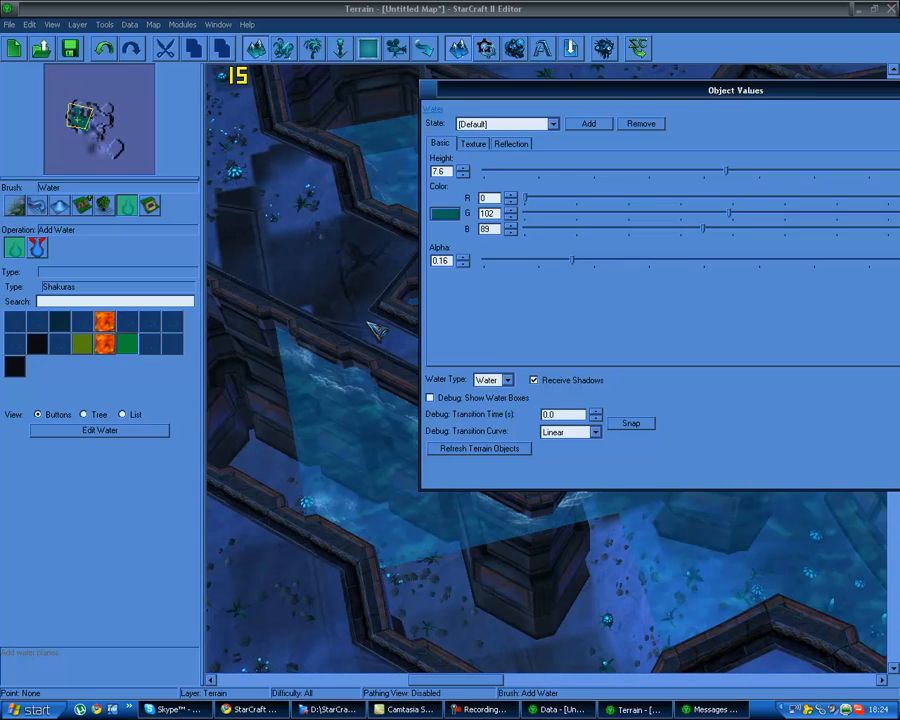
{"action": "left_click", "coordinate": [898, 478]}
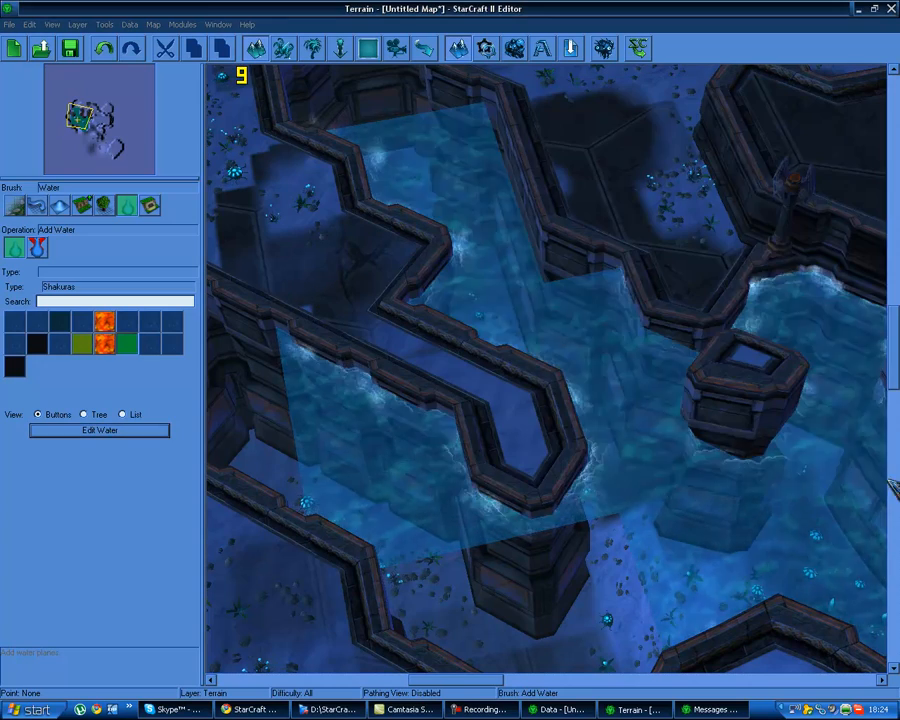
Add more Shakuras water planes to cover the remaining dry parts of the cliff trench, including its northern and southern ends
{"action": "right_click_drag", "start_coordinate": [615, 253], "coordinate": [515, 290]}
{"action": "right_click_drag", "start_coordinate": [348, 396], "coordinate": [340, 293]}
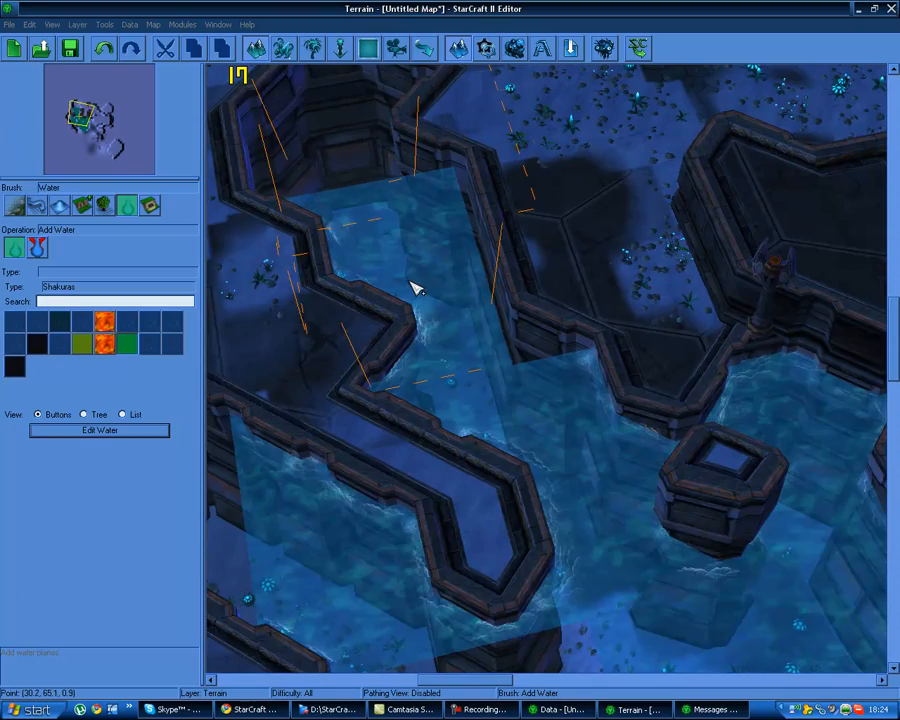
{"action": "right_click_drag", "start_coordinate": [550, 388], "coordinate": [444, 340]}
{"action": "left_click", "coordinate": [281, 127]}
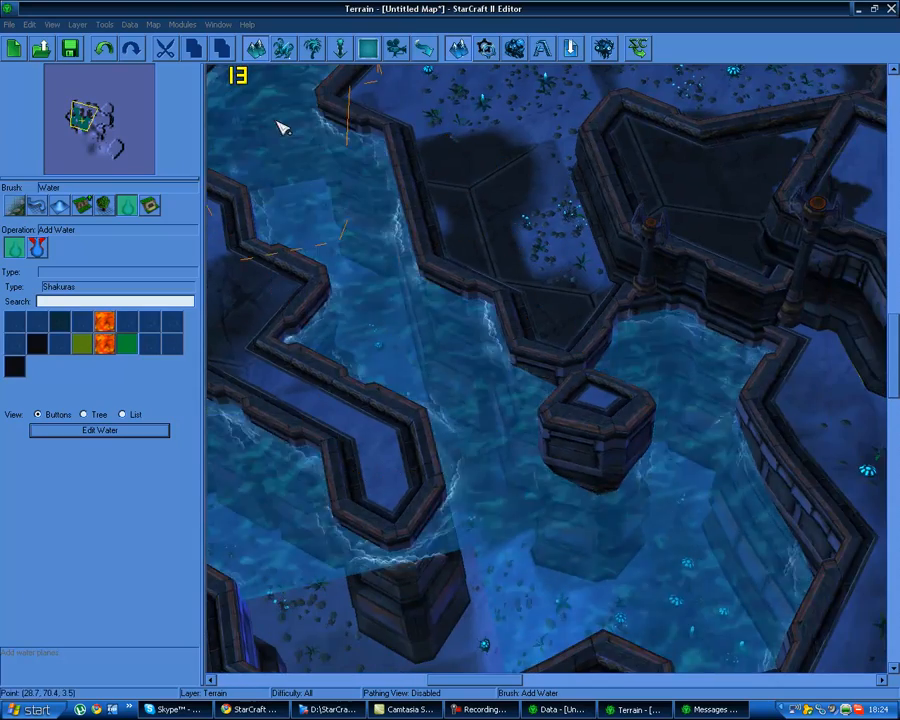
{"action": "right_click_drag", "start_coordinate": [281, 127], "coordinate": [454, 245]}
{"action": "left_click", "coordinate": [440, 191]}
{"action": "right_click_drag", "start_coordinate": [235, 595], "coordinate": [413, 245]}
{"action": "left_click_drag", "start_coordinate": [413, 245], "coordinate": [831, 560]}
{"action": "right_click_drag", "start_coordinate": [831, 560], "coordinate": [532, 468]}
{"action": "right_click_drag", "start_coordinate": [533, 222], "coordinate": [585, 317]}
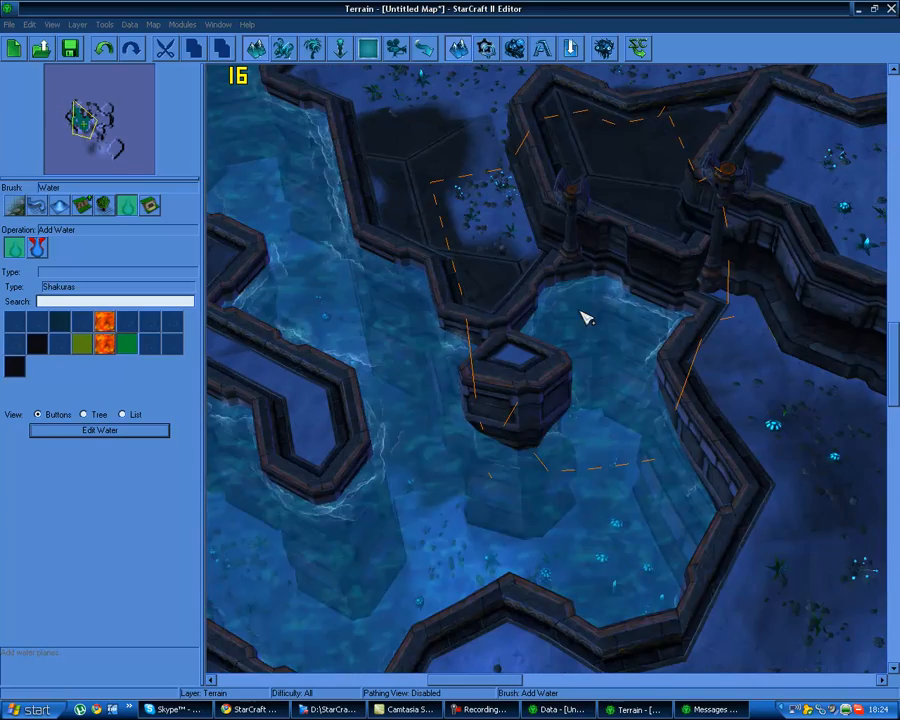
{"action": "mouse_move", "coordinate": [440, 378]}
{"action": "right_mouse_down"}
{"action": "mouse_move", "coordinate": [575, 362]}
{"action": "mouse_move", "coordinate": [566, 302]}
{"action": "mouse_move", "coordinate": [484, 318]}
{"action": "mouse_move", "coordinate": [420, 367]}
{"action": "right_mouse_up"}
{"action": "mouse_move", "coordinate": [627, 210]}
{"action": "right_mouse_down"}
{"action": "mouse_move", "coordinate": [542, 358]}
{"action": "mouse_move", "coordinate": [589, 452]}
{"action": "mouse_move", "coordinate": [694, 332]}
{"action": "mouse_move", "coordinate": [676, 302]}
{"action": "right_mouse_up"}
Place Char lava planes on the open ground north of the plateau
{"action": "left_click", "coordinate": [108, 320]}
{"action": "right_click_drag", "start_coordinate": [480, 215], "coordinate": [348, 380]}
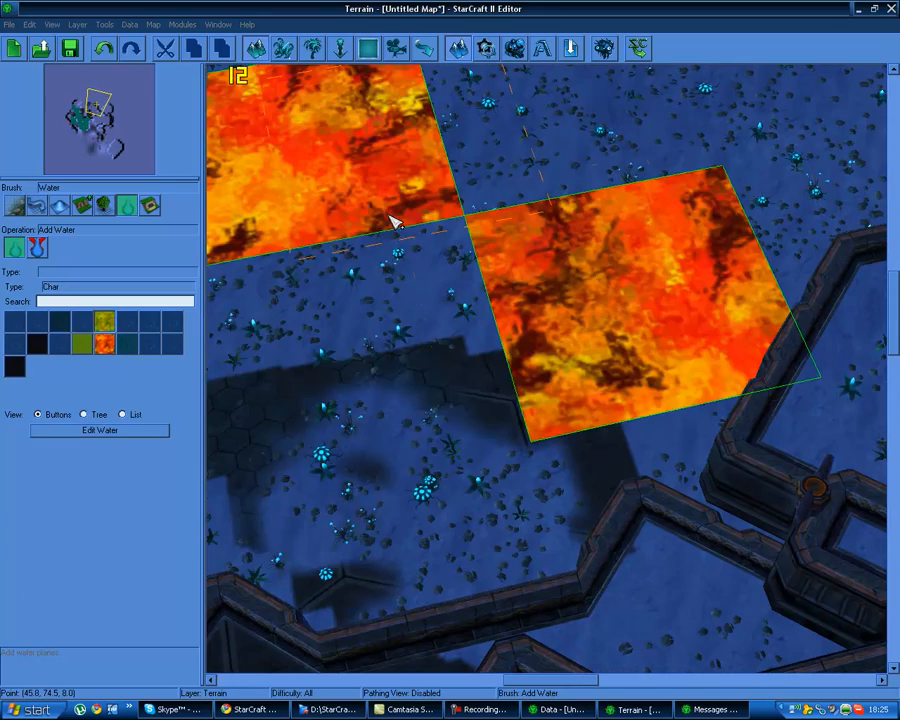
{"action": "right_click_drag", "start_coordinate": [524, 264], "coordinate": [558, 317]}
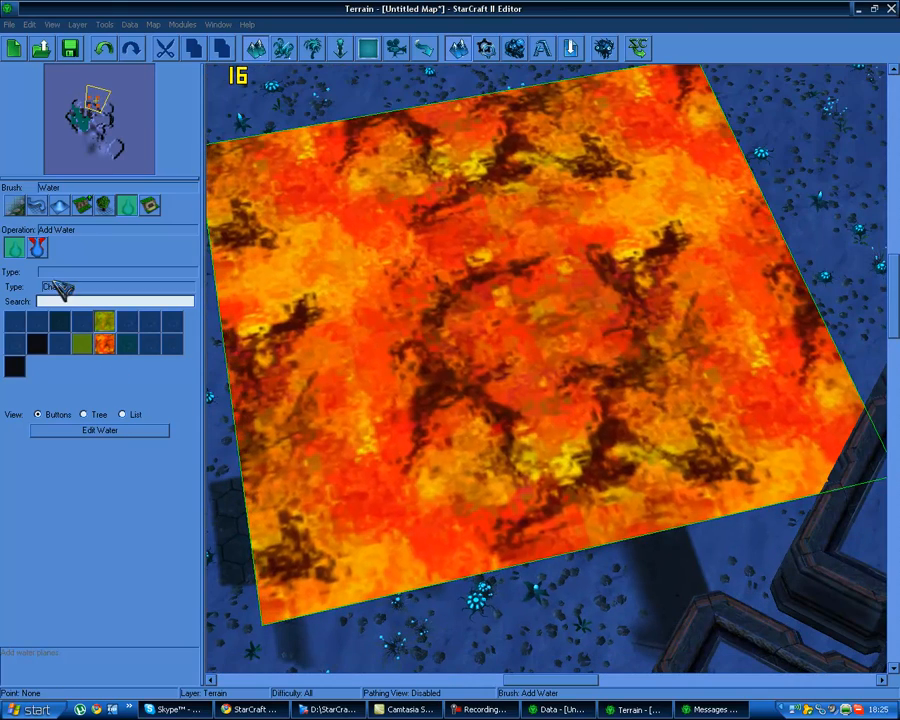
Remove the Char lava planes from the ground north of the plateau with Remove Water
{"action": "left_click", "coordinate": [37, 248]}
{"action": "mouse_move", "coordinate": [345, 198]}
{"action": "left_mouse_down"}
{"action": "mouse_move", "coordinate": [440, 465]}
{"action": "mouse_move", "coordinate": [568, 177]}
{"action": "left_mouse_up"}
{"action": "right_click_drag", "start_coordinate": [320, 580], "coordinate": [640, 300]}
{"action": "mouse_move", "coordinate": [450, 580]}
{"action": "right_mouse_down"}
{"action": "mouse_move", "coordinate": [461, 415]}
{"action": "mouse_move", "coordinate": [517, 328]}
{"action": "mouse_move", "coordinate": [660, 182]}
{"action": "right_mouse_up"}
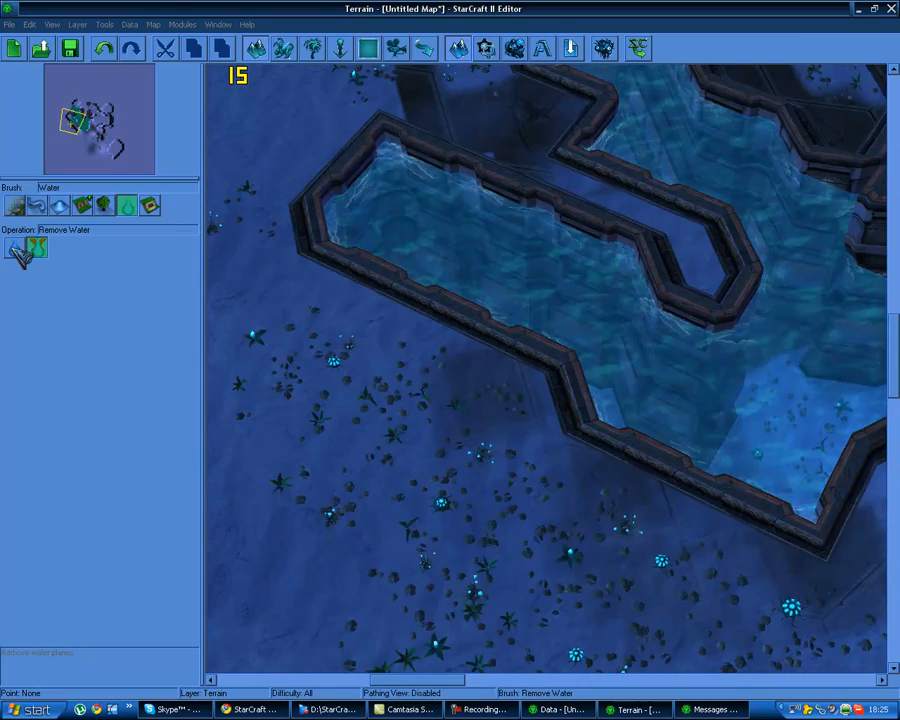
Cover the flooded cliff trench with Braxis Alpha water planes using Add Water
{"action": "left_click", "coordinate": [17, 249]}
{"action": "right_click_drag", "start_coordinate": [800, 405], "coordinate": [450, 488]}
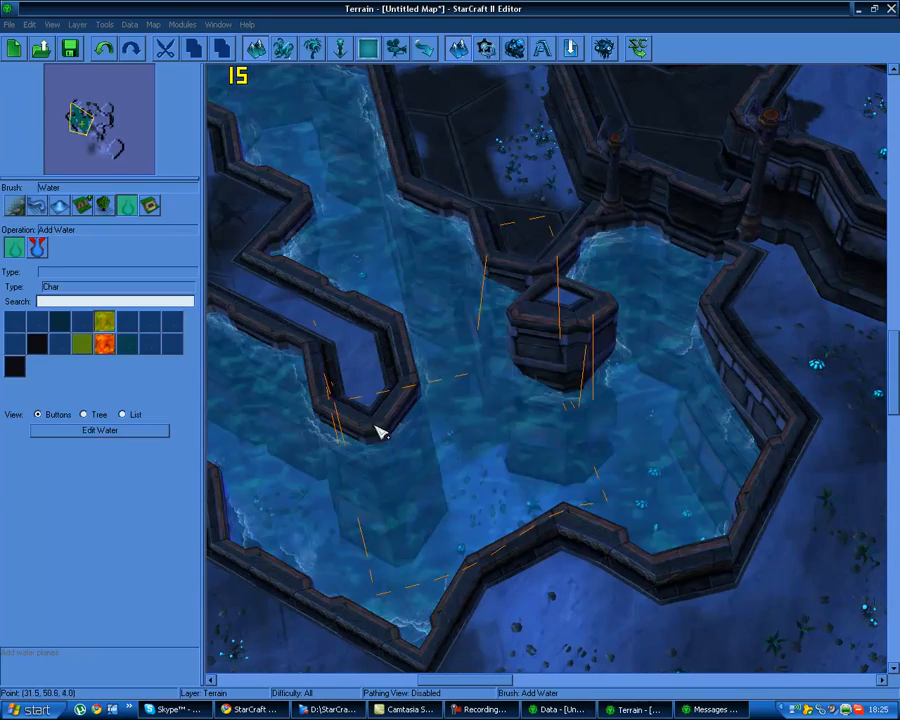
{"action": "left_click", "coordinate": [83, 321]}
{"action": "left_click", "coordinate": [415, 246]}
{"action": "mouse_move", "coordinate": [415, 246]}
{"action": "left_mouse_down"}
{"action": "mouse_move", "coordinate": [532, 264]}
{"action": "mouse_move", "coordinate": [689, 359]}
{"action": "mouse_move", "coordinate": [387, 484]}
{"action": "mouse_move", "coordinate": [385, 529]}
{"action": "left_mouse_up"}
{"action": "right_click_drag", "start_coordinate": [390, 535], "coordinate": [624, 531]}
{"action": "mouse_move", "coordinate": [683, 573]}
{"action": "left_mouse_down"}
{"action": "mouse_move", "coordinate": [506, 567]}
{"action": "mouse_move", "coordinate": [403, 289]}
{"action": "left_mouse_up"}
Lower the height of the Braxis Alpha water to 7.45
{"action": "left_click", "coordinate": [99, 430]}
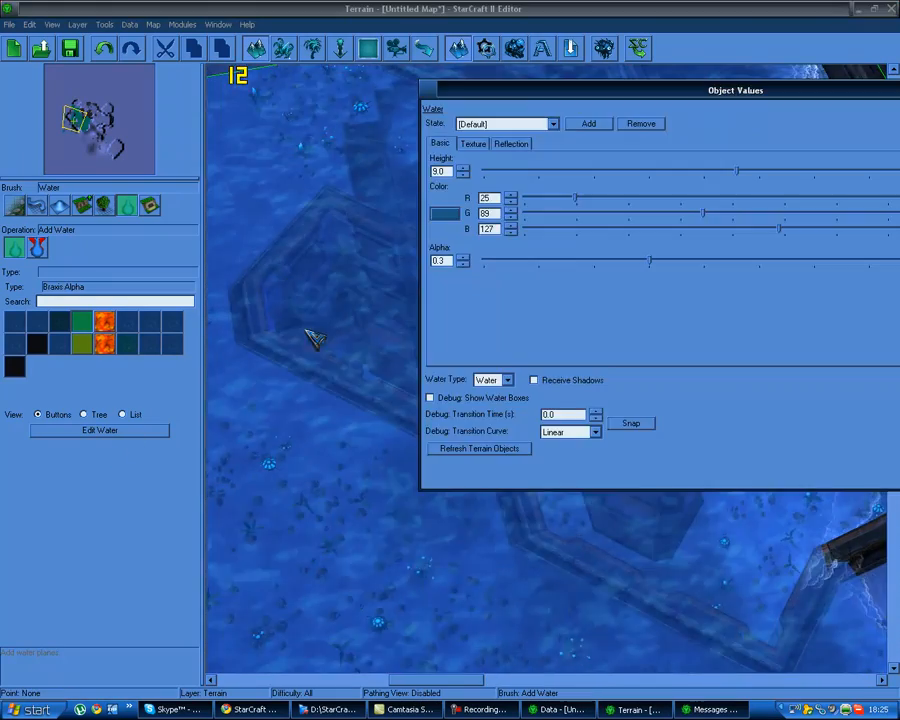
{"action": "left_click_drag", "start_coordinate": [448, 172], "coordinate": [383, 170]}
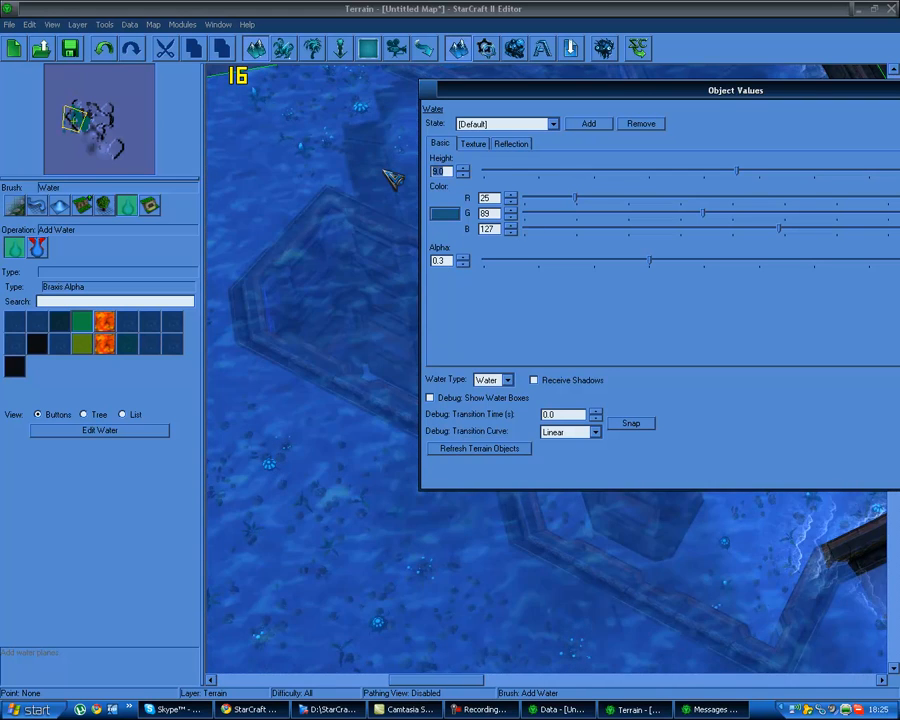
{"action": "type", "text": "8"}
{"action": "left_click", "coordinate": [465, 176]}
{"action": "left_click", "coordinate": [465, 176]}
{"action": "left_click", "coordinate": [465, 176]}
{"action": "left_click", "coordinate": [465, 176]}
{"action": "left_click", "coordinate": [465, 176]}
{"action": "left_click", "coordinate": [465, 176]}
{"action": "left_click", "coordinate": [465, 176]}
{"action": "left_click", "coordinate": [465, 176]}
{"action": "left_click", "coordinate": [464, 176]}
{"action": "left_click", "coordinate": [464, 176]}
{"action": "left_click", "coordinate": [464, 176]}
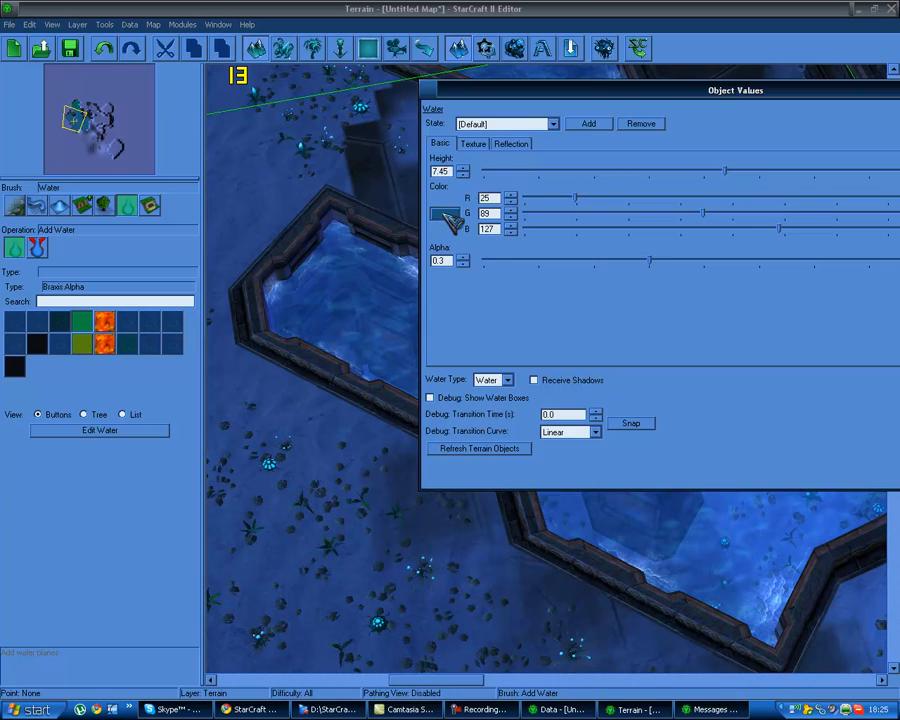
Try red and yellow as the colour of the Braxis Alpha water
{"action": "left_click", "coordinate": [443, 213]}
{"action": "left_click", "coordinate": [438, 159]}
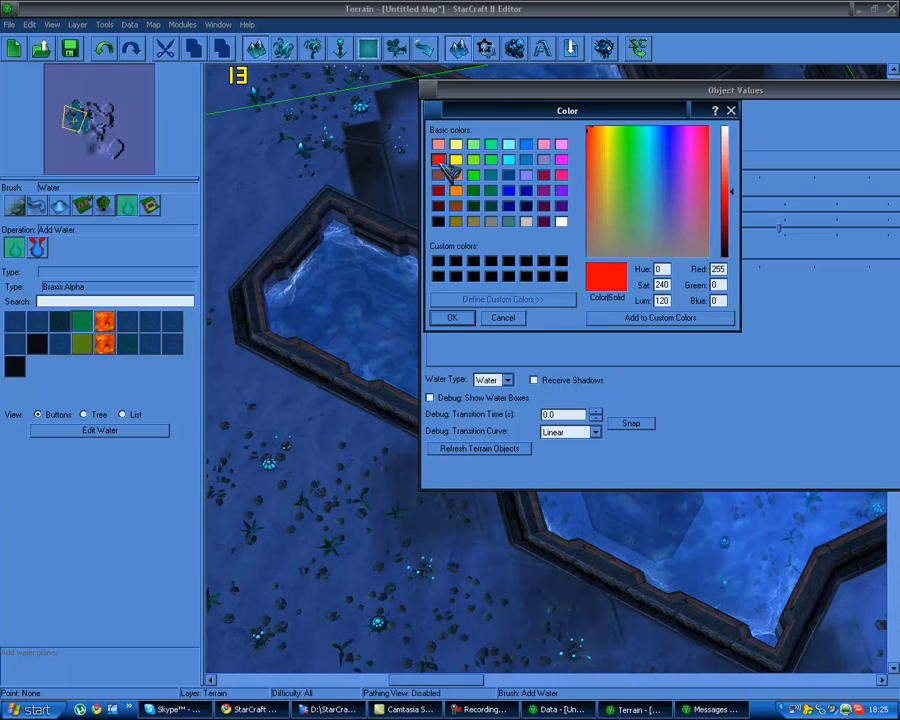
{"action": "left_click", "coordinate": [452, 318]}
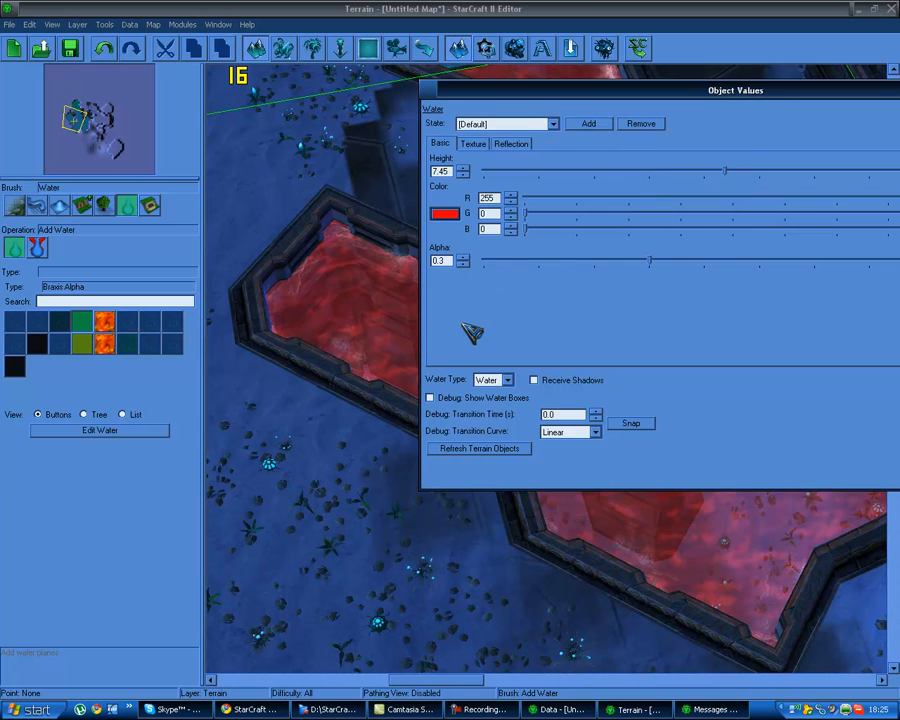
{"action": "left_click", "coordinate": [445, 213]}
{"action": "left_click", "coordinate": [452, 164]}
{"action": "left_click", "coordinate": [458, 316]}
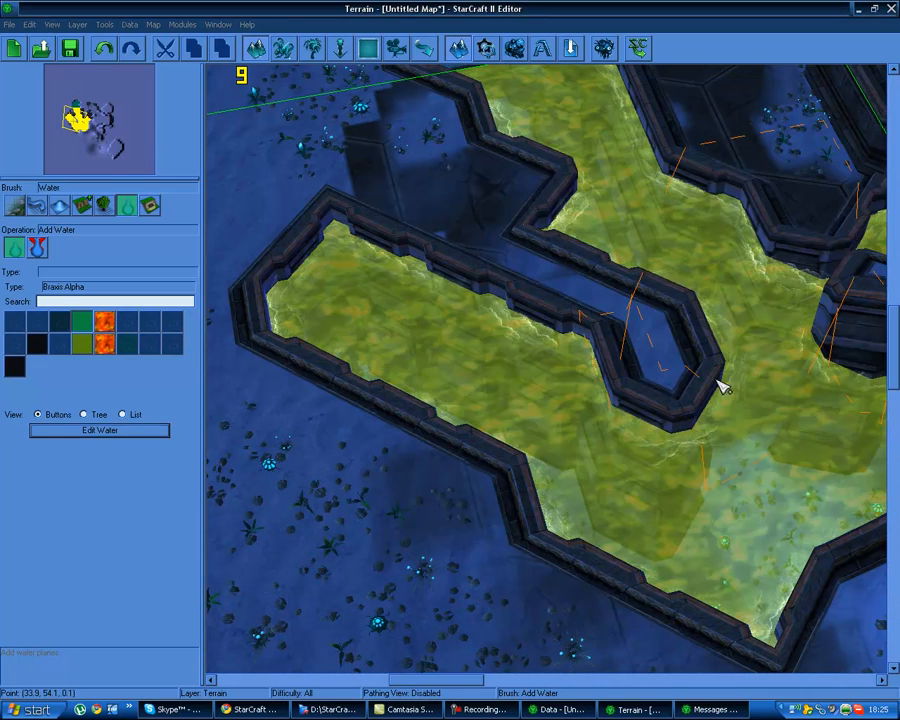
{"action": "scroll", "coordinate": [582, 404], "scroll_direction": "up", "scroll_amount": 5}
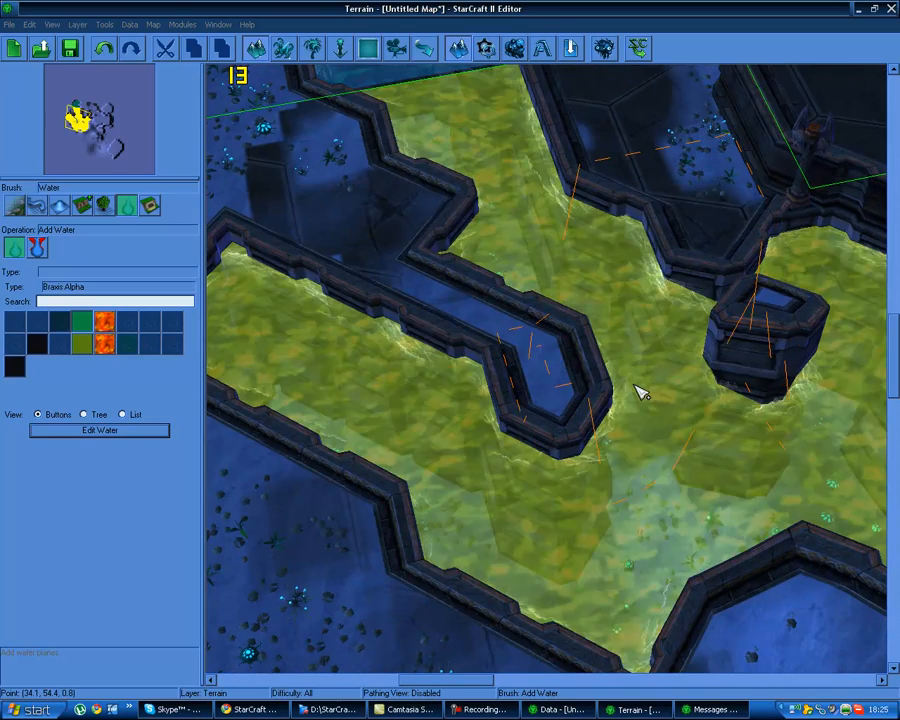
Recolour the Braxis Alpha water purple with RGB 128, 0, 255
{"action": "left_click", "coordinate": [118, 432]}
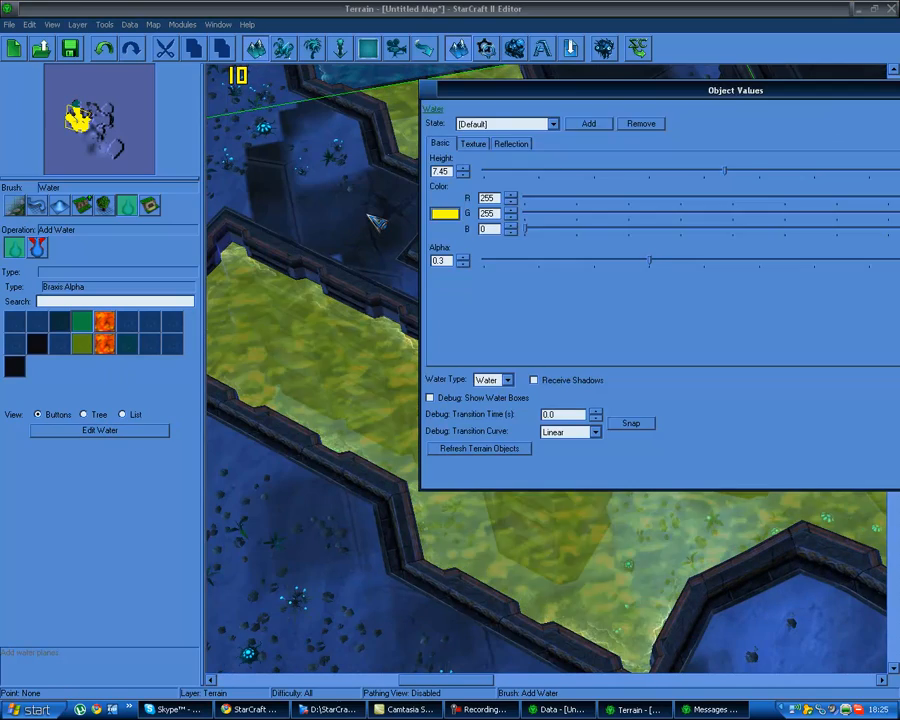
{"action": "left_click", "coordinate": [441, 215]}
{"action": "left_click", "coordinate": [438, 159]}
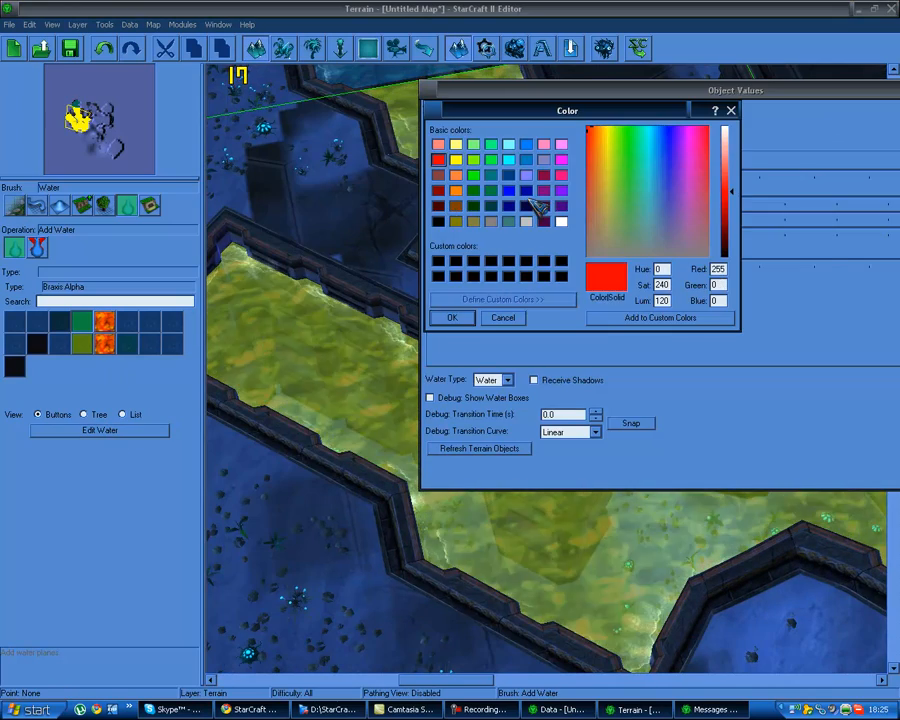
{"action": "left_click", "coordinate": [561, 190]}
{"action": "left_click", "coordinate": [452, 317]}
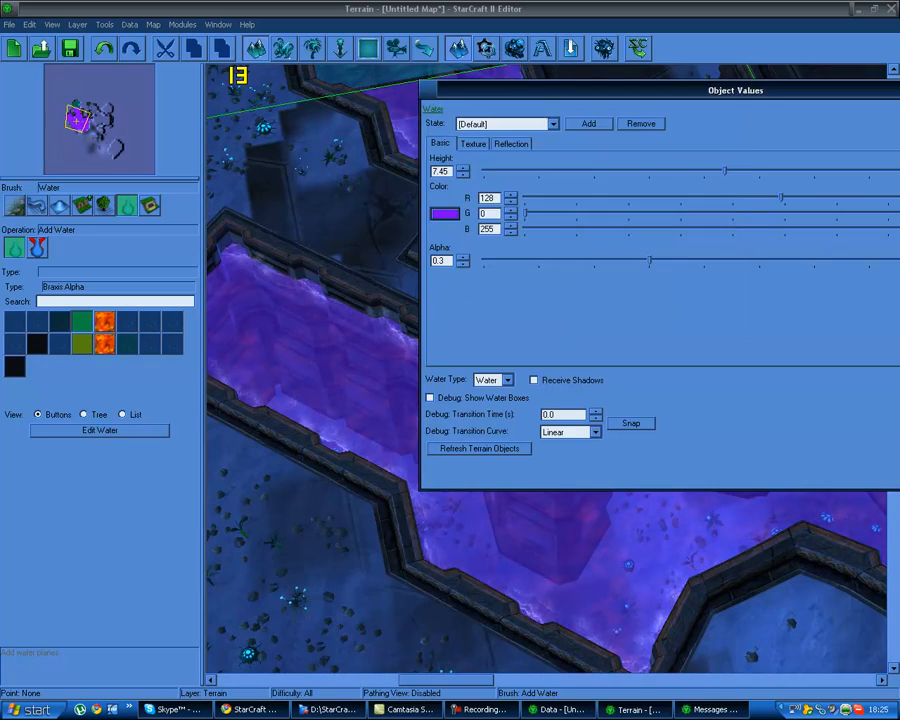
{"action": "left_click", "coordinate": [897, 91]}
{"action": "right_click_drag", "start_coordinate": [456, 311], "coordinate": [495, 245]}
Set the height of the purple Braxis Alpha water to 6.45
{"action": "left_click", "coordinate": [104, 431]}
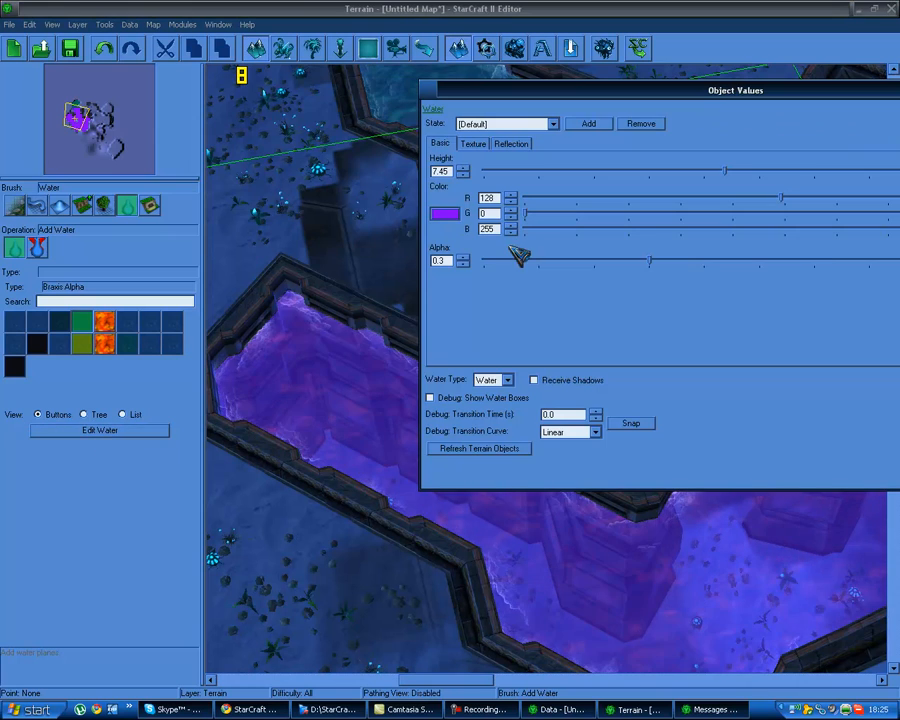
{"action": "left_click_drag", "start_coordinate": [440, 172], "coordinate": [416, 167]}
{"action": "type", "text": "6"}
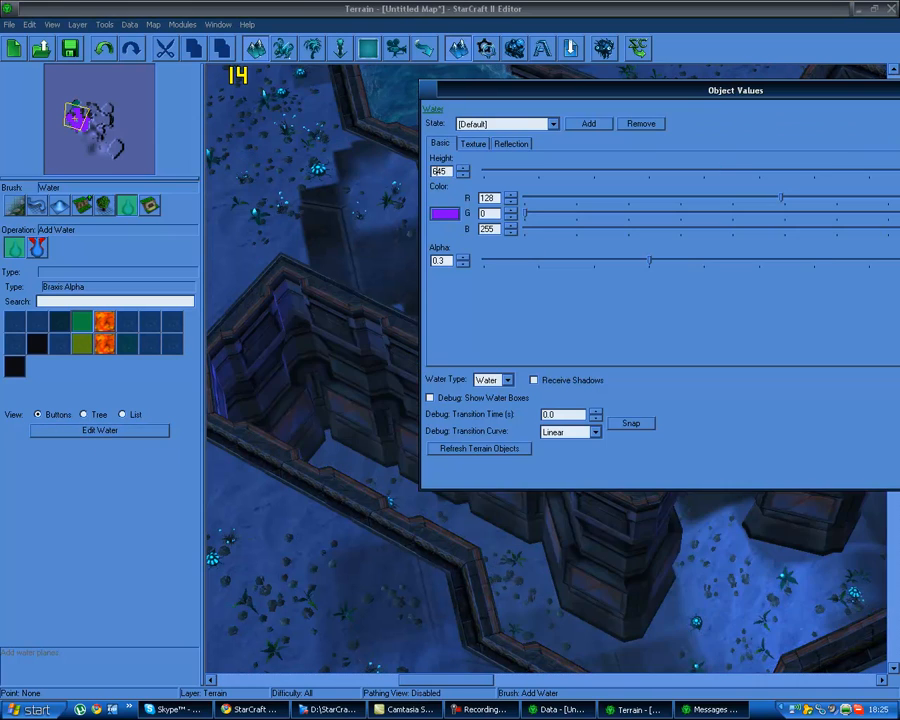
{"action": "type", "text": "."}
{"action": "key", "text": "Return"}
Replace the remaining Shakuras water at the trench's northern end with Braxis Alpha planes and look over the flooded trench
{"action": "right_click_drag", "start_coordinate": [545, 190], "coordinate": [598, 408]}
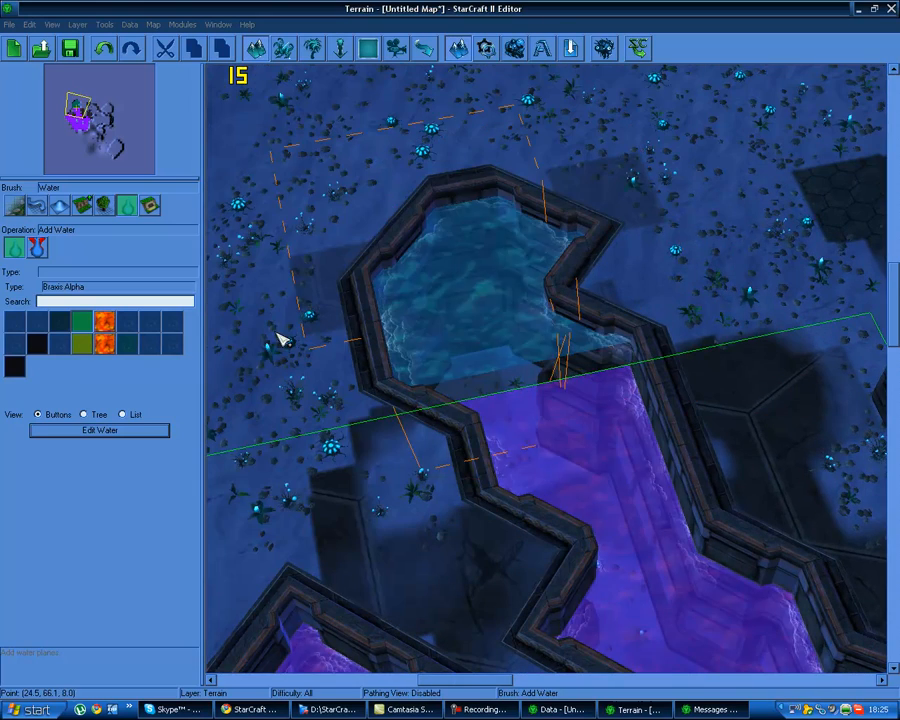
{"action": "left_click", "coordinate": [547, 360]}
{"action": "left_click", "coordinate": [596, 295]}
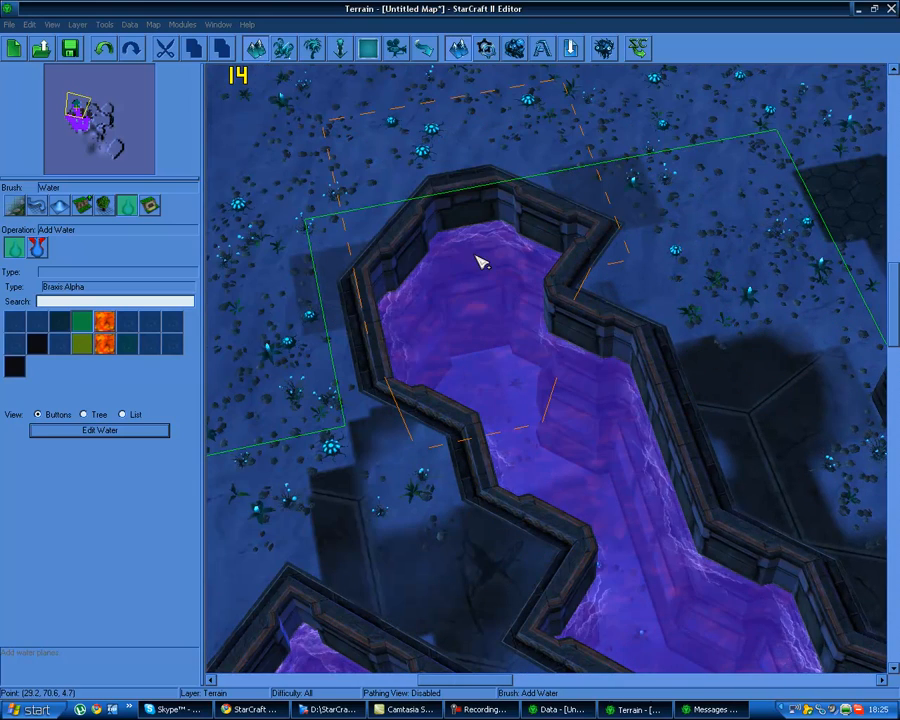
{"action": "left_click", "coordinate": [432, 114]}
{"action": "right_click_drag", "start_coordinate": [588, 342], "coordinate": [142, 168]}
{"action": "right_click_drag", "start_coordinate": [514, 372], "coordinate": [291, 462]}
{"action": "right_click_drag", "start_coordinate": [568, 430], "coordinate": [440, 88]}
{"action": "right_click_drag", "start_coordinate": [278, 415], "coordinate": [530, 372]}
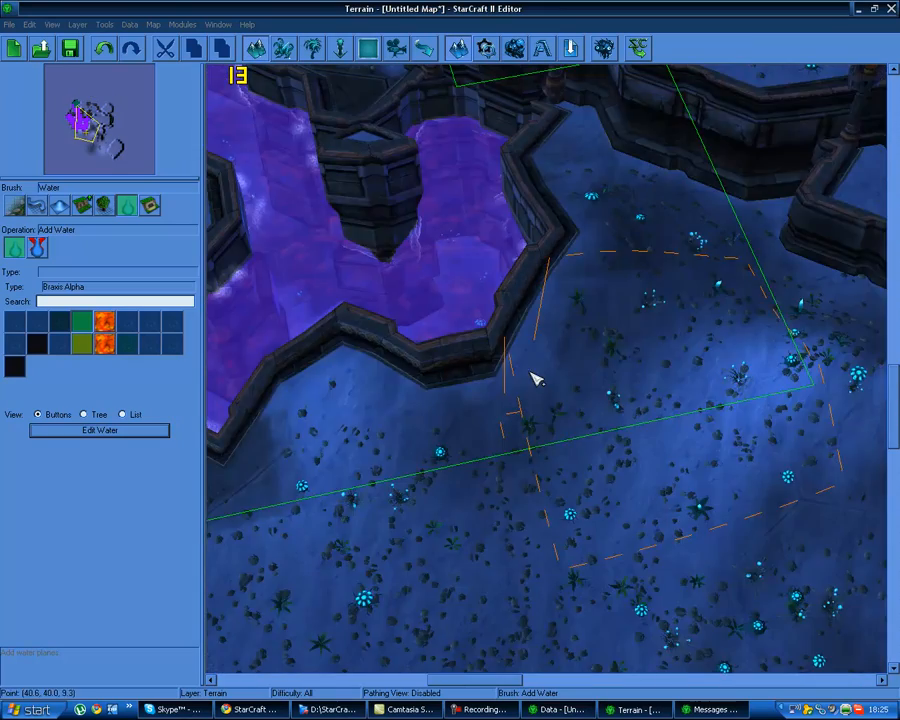
{"action": "right_click_drag", "start_coordinate": [240, 262], "coordinate": [446, 431]}
Place a Zhakul Library Large (Height 1) terrain object on the open ground in the northwest of the map
{"action": "left_click", "coordinate": [150, 206]}
{"action": "mouse_move", "coordinate": [278, 300]}
{"action": "right_mouse_down"}
{"action": "mouse_move", "coordinate": [447, 366]}
{"action": "mouse_move", "coordinate": [422, 460]}
{"action": "right_mouse_up"}
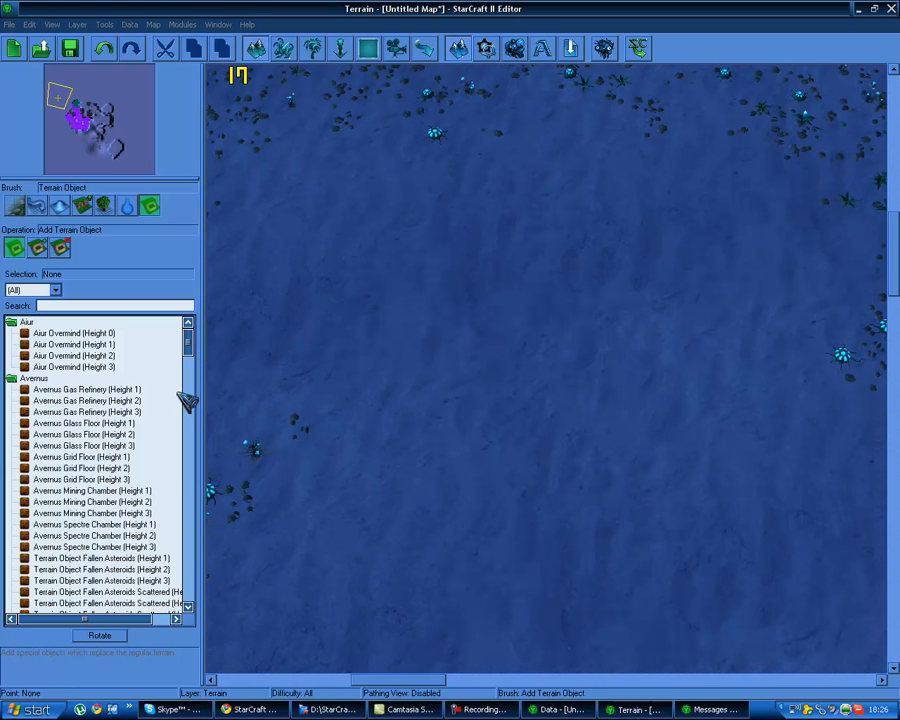
{"action": "left_click_drag", "start_coordinate": [190, 343], "coordinate": [200, 608]}
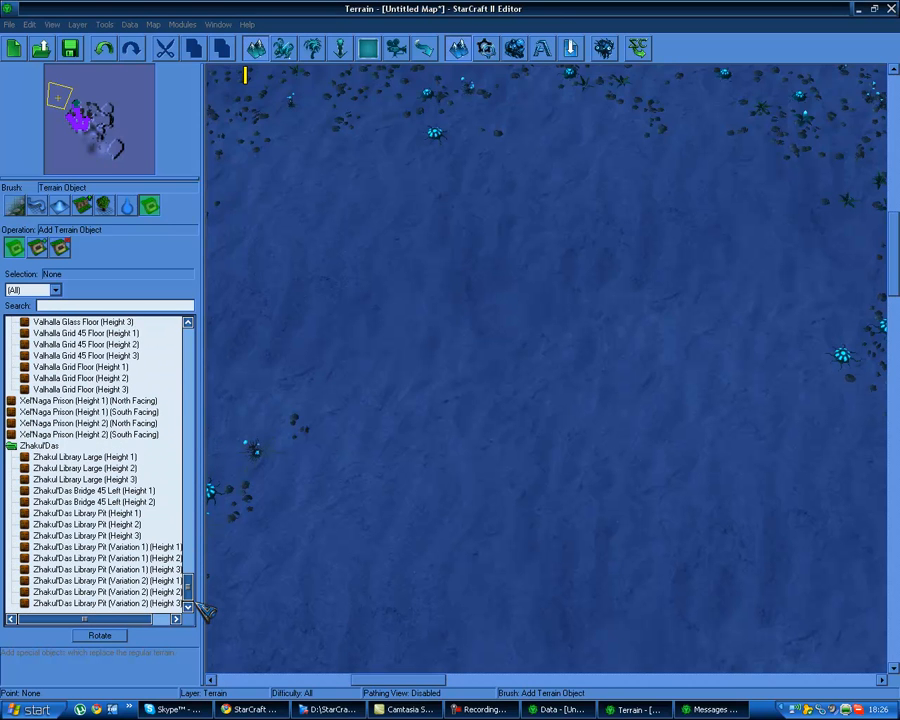
{"action": "left_click", "coordinate": [131, 458]}
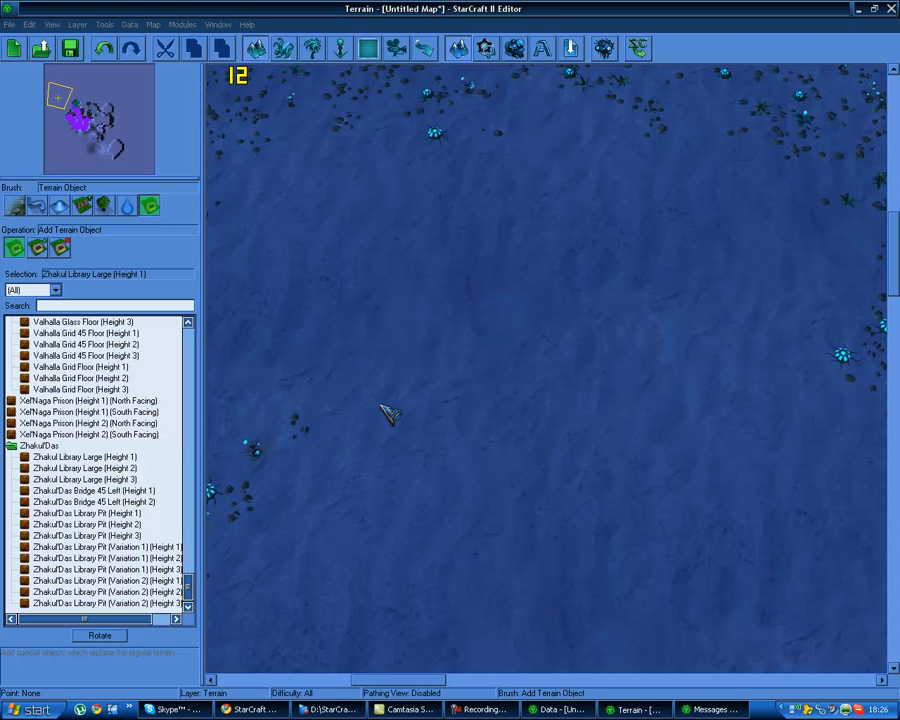
{"action": "left_click", "coordinate": [530, 350]}
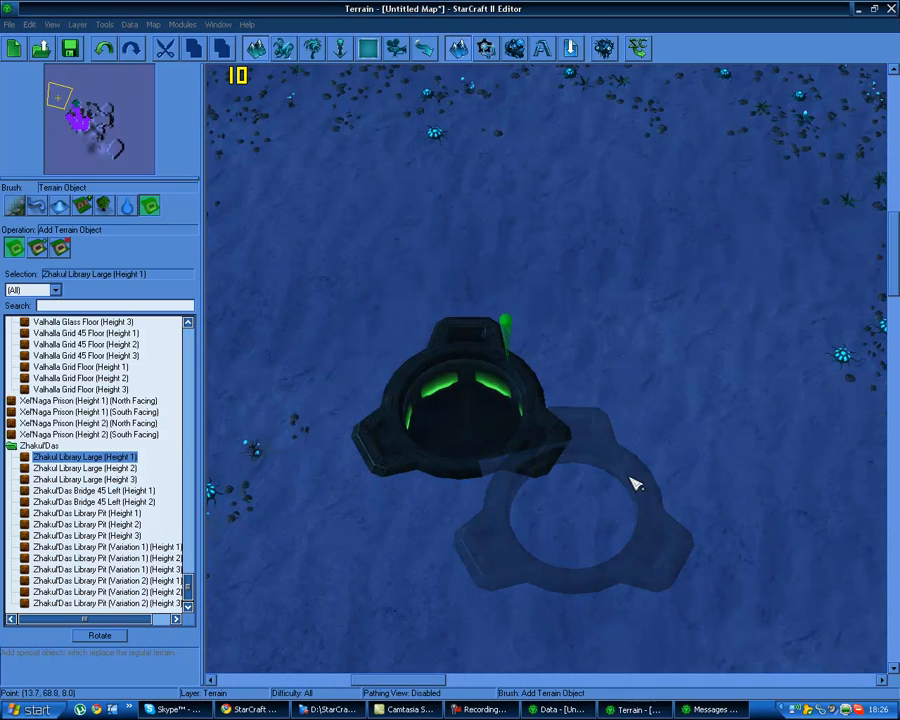
{"action": "mouse_move", "coordinate": [590, 330]}
{"action": "right_mouse_down", "text": "ctrl"}
{"action": "mouse_move", "coordinate": [426, 259]}
{"action": "mouse_move", "coordinate": [307, 327]}
{"action": "mouse_move", "coordinate": [313, 424]}
{"action": "mouse_move", "coordinate": [403, 427]}
{"action": "mouse_move", "coordinate": [384, 426]}
{"action": "right_mouse_up", "text": "ctrl"}
{"action": "key", "text": "Escape"}
{"action": "right_click_drag", "start_coordinate": [524, 458], "coordinate": [679, 462], "text": "ctrl"}
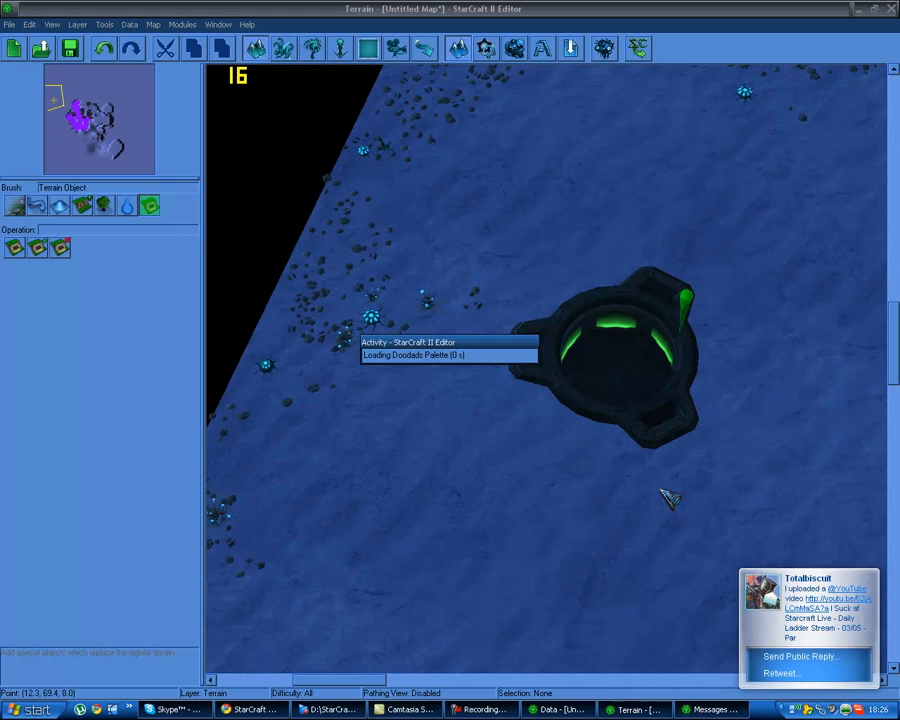
Pick the Temple Wall Corner doodad and preview it on the open ground beside the Zhakul library
{"action": "left_click", "coordinate": [873, 577]}
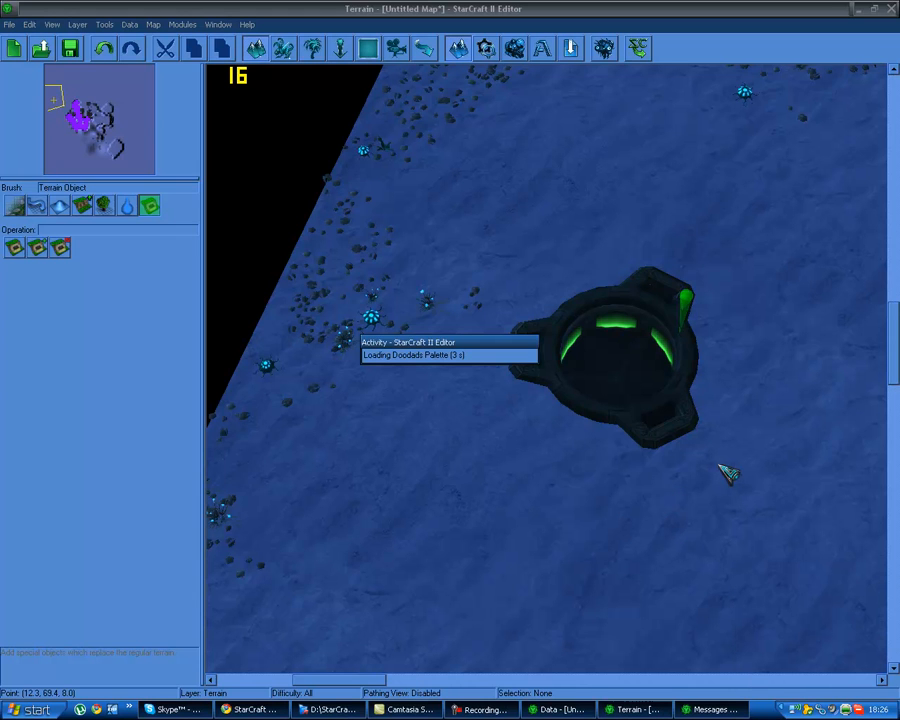
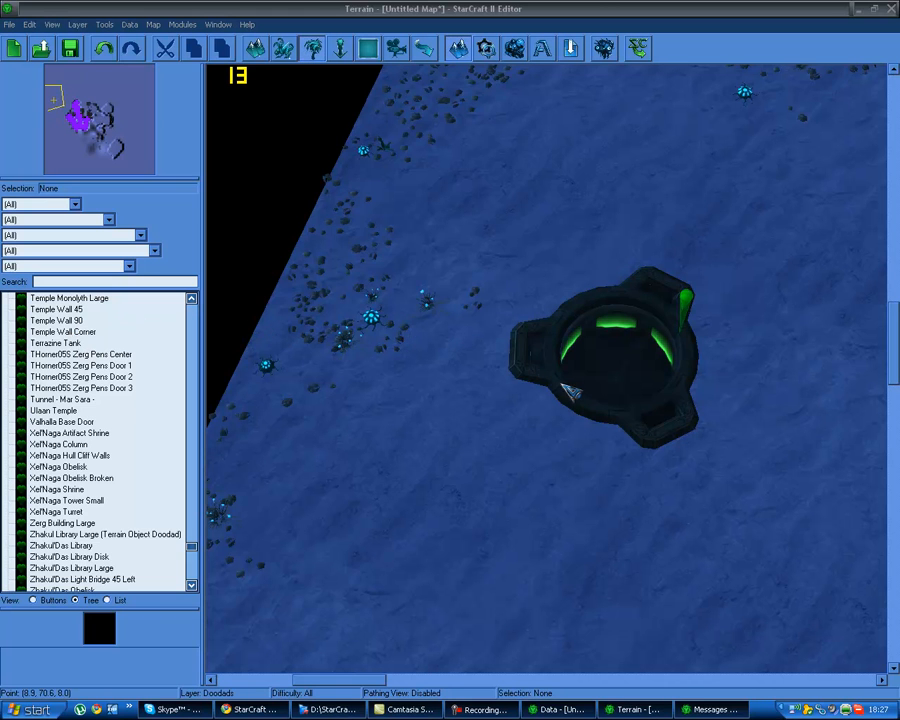
{"action": "left_click", "coordinate": [566, 710]}
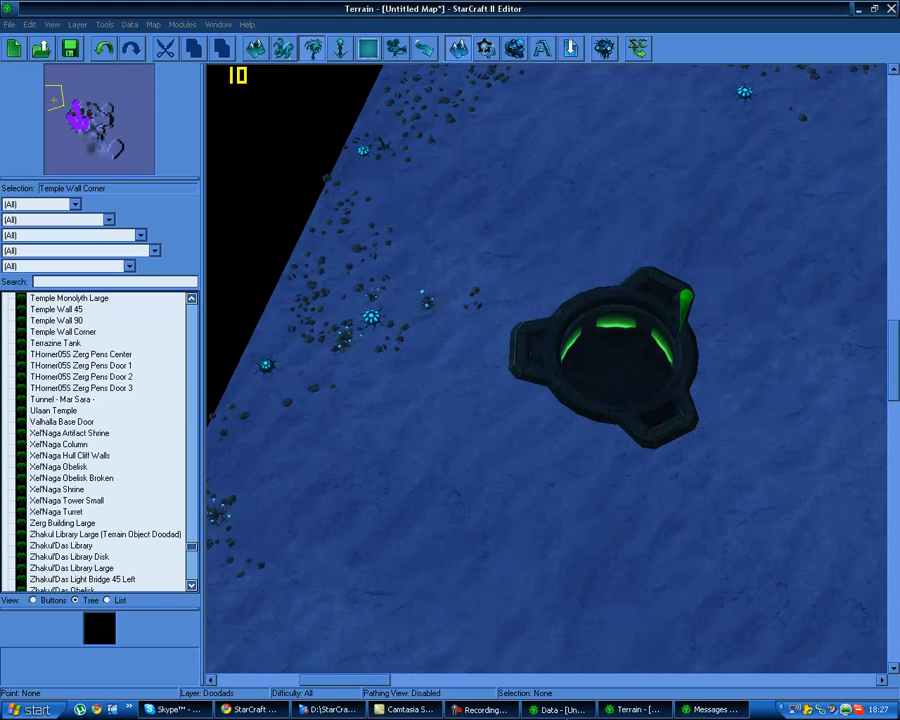
{"action": "left_click", "coordinate": [566, 712]}
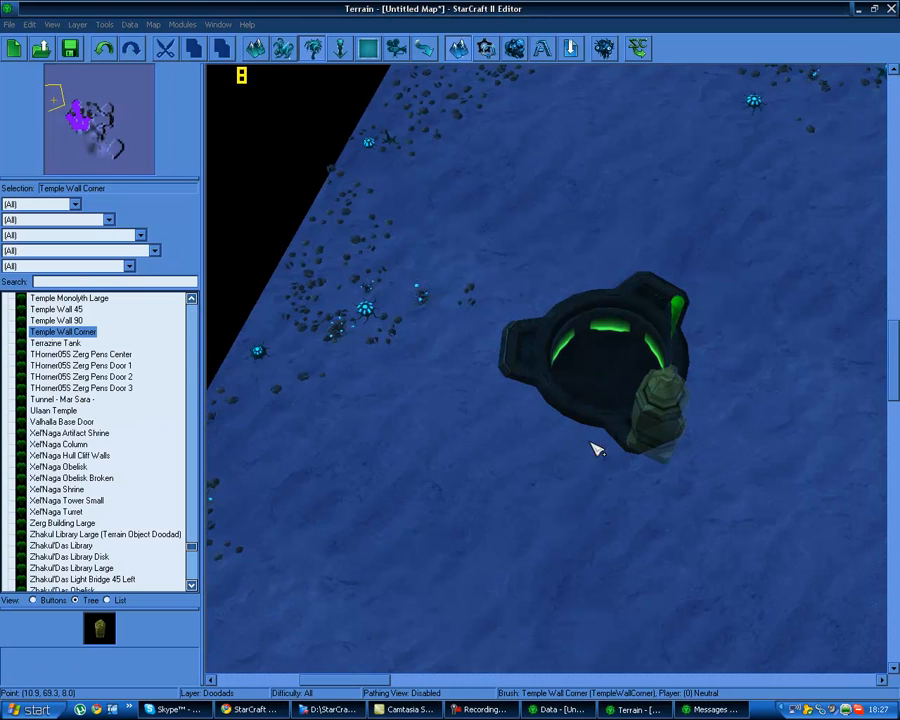
{"action": "right_click_drag", "start_coordinate": [597, 448], "coordinate": [548, 432]}
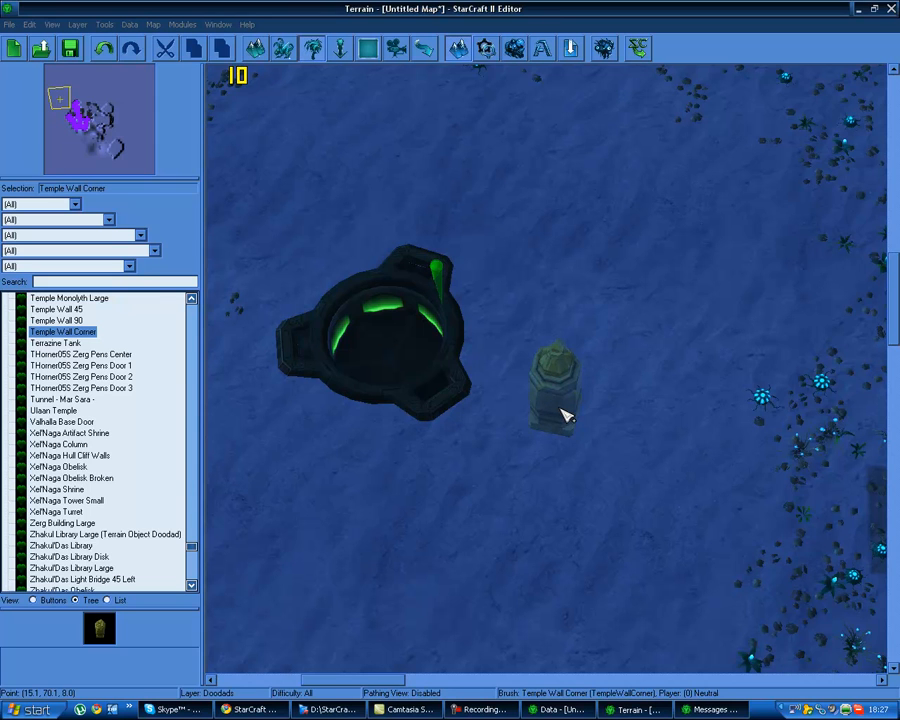
Filter the doodads to Terrain Object Doodads and place a Zhakul'Das Passage A Doodad just east of the Zhakul library
{"action": "left_click", "coordinate": [100, 268]}
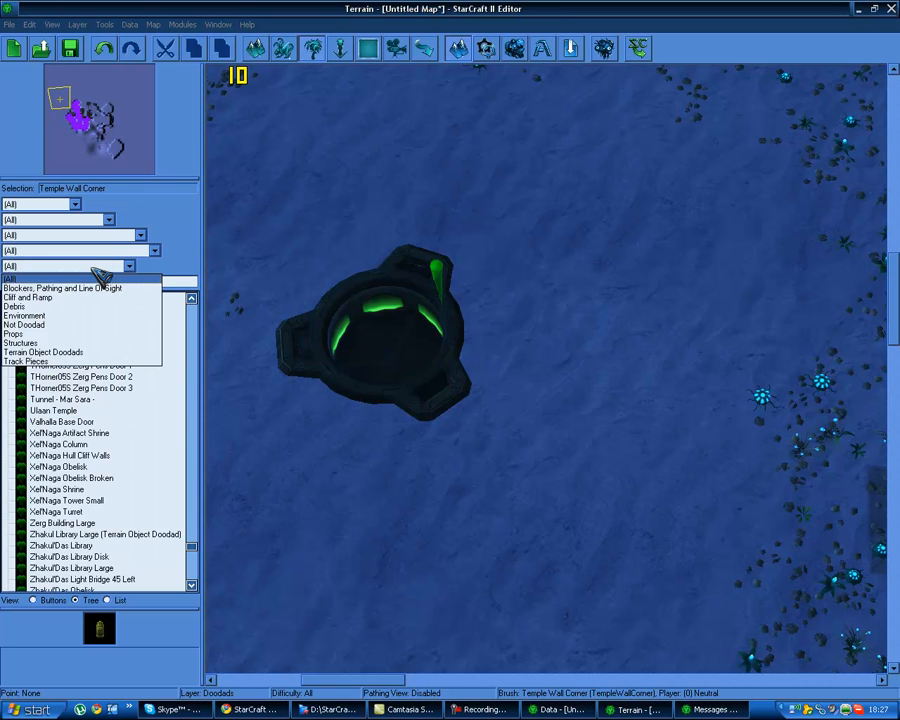
{"action": "left_click", "coordinate": [50, 352]}
{"action": "left_click_drag", "start_coordinate": [195, 362], "coordinate": [208, 512]}
{"action": "left_click", "coordinate": [100, 557]}
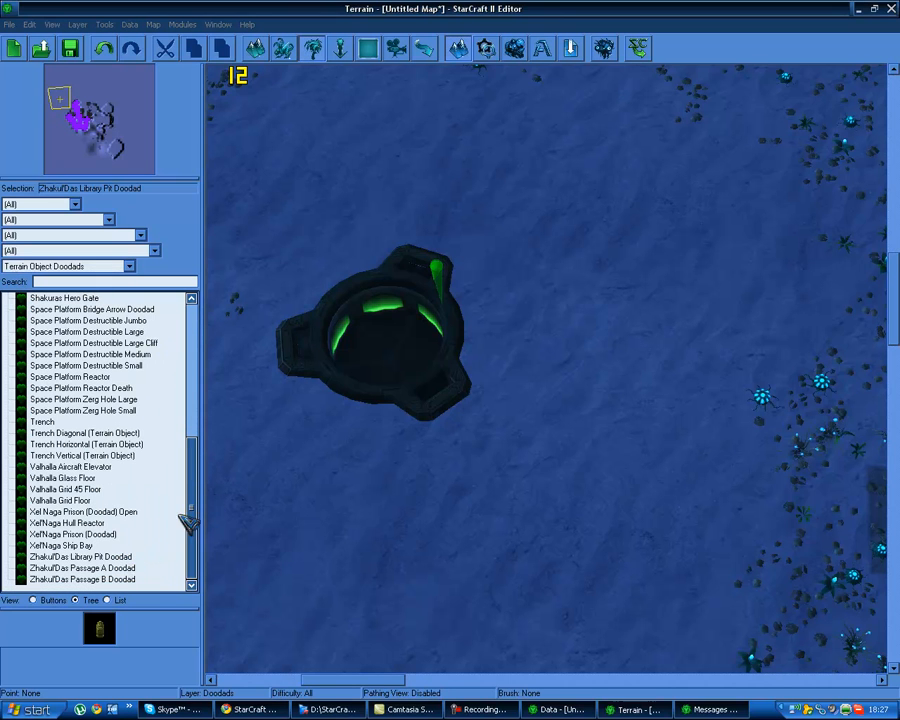
{"action": "left_click", "coordinate": [110, 568]}
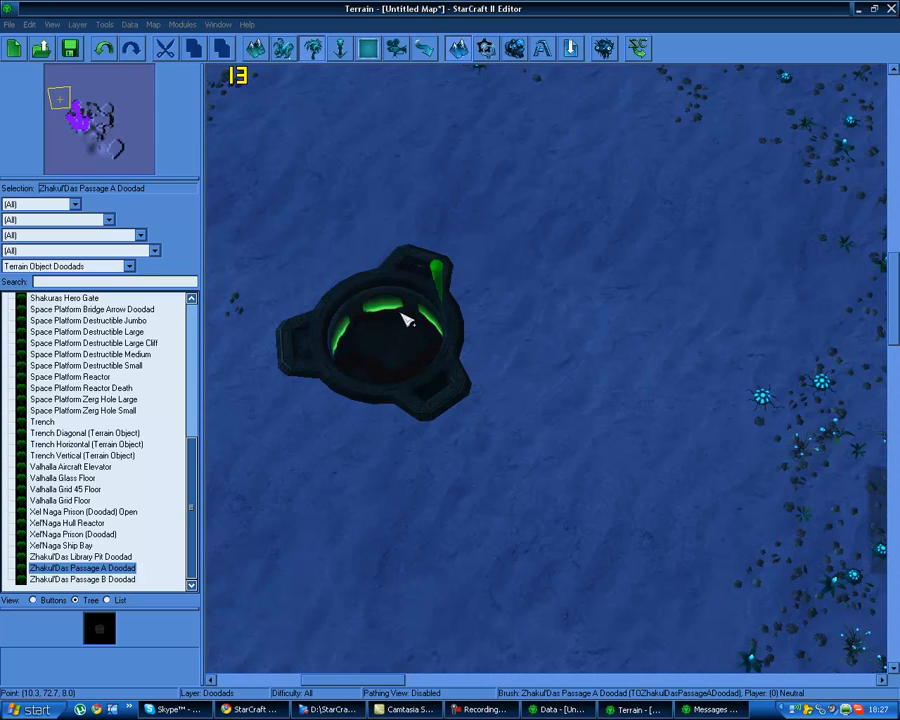
{"action": "left_click", "coordinate": [565, 298]}
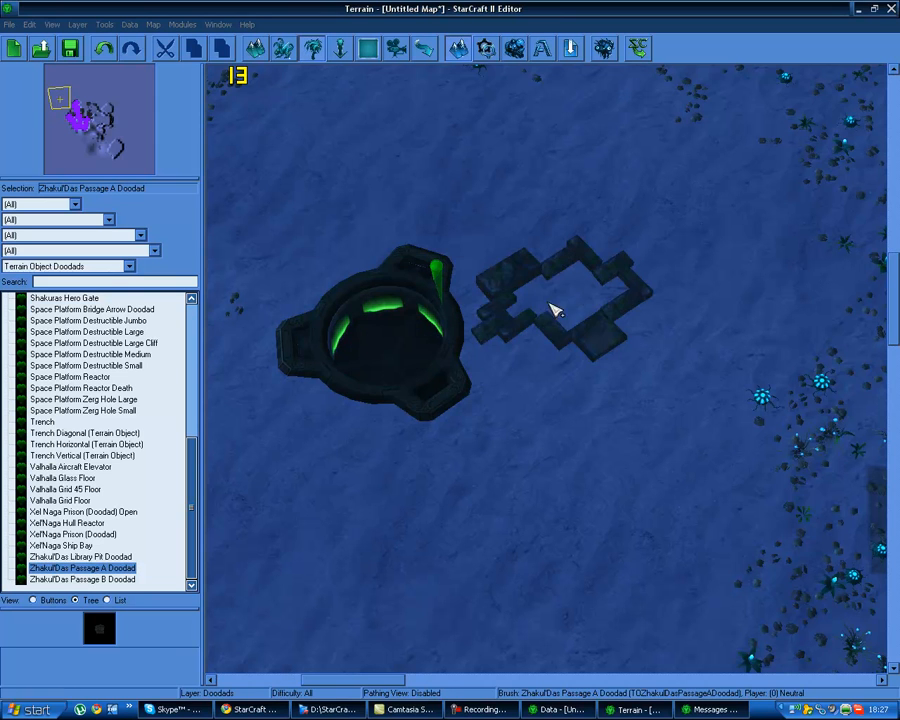
Browse the terrain object doodads and preview Char Nydus Nest Empty over the Zhakul library
{"action": "left_click", "coordinate": [100, 579]}
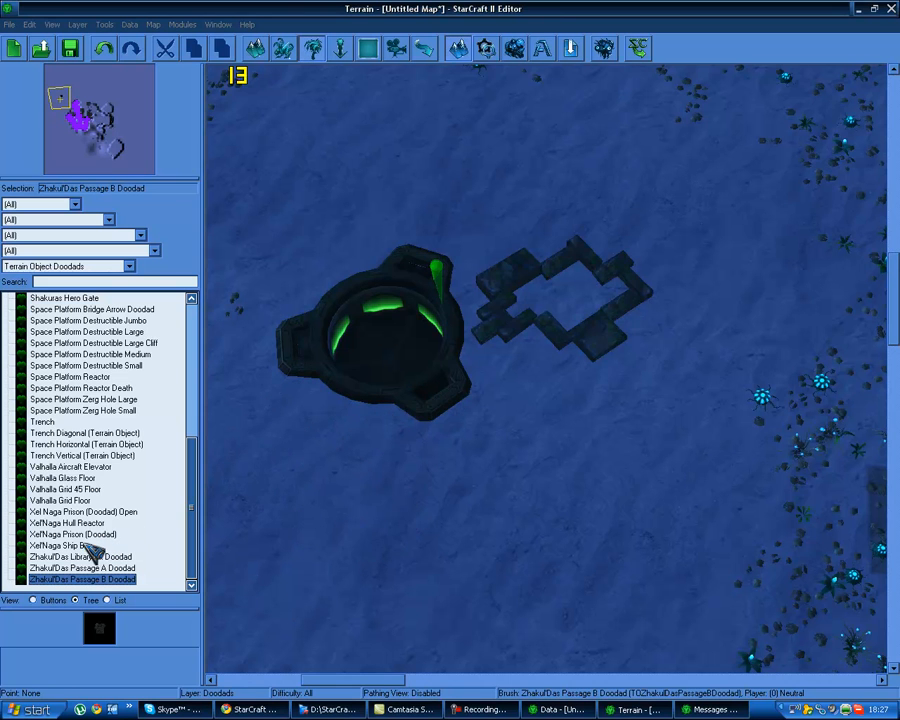
{"action": "left_click_drag", "start_coordinate": [205, 505], "coordinate": [212, 445]}
{"action": "left_click_drag", "start_coordinate": [213, 428], "coordinate": [216, 357]}
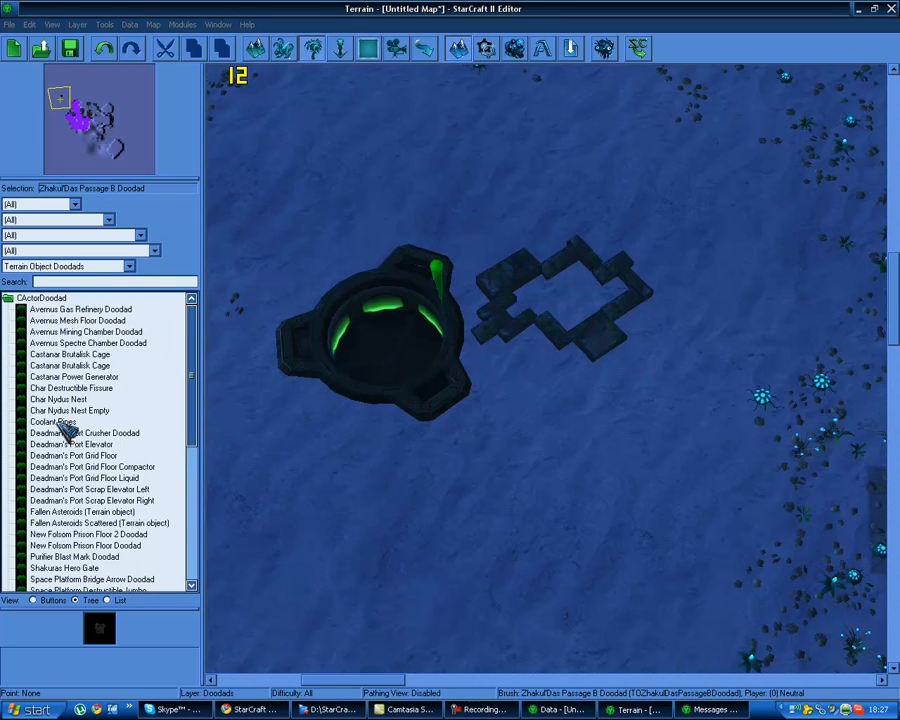
{"action": "left_click", "coordinate": [90, 421]}
{"action": "scroll", "coordinate": [135, 440], "scroll_direction": "down", "scroll_amount": 2}
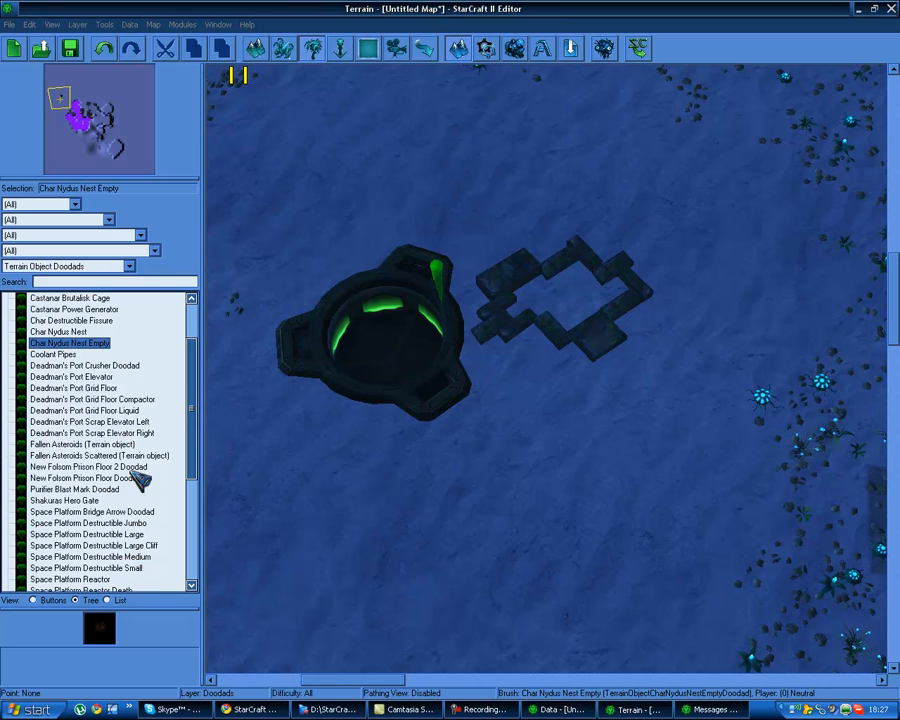
{"action": "scroll", "coordinate": [143, 487], "scroll_direction": "down", "scroll_amount": 2}
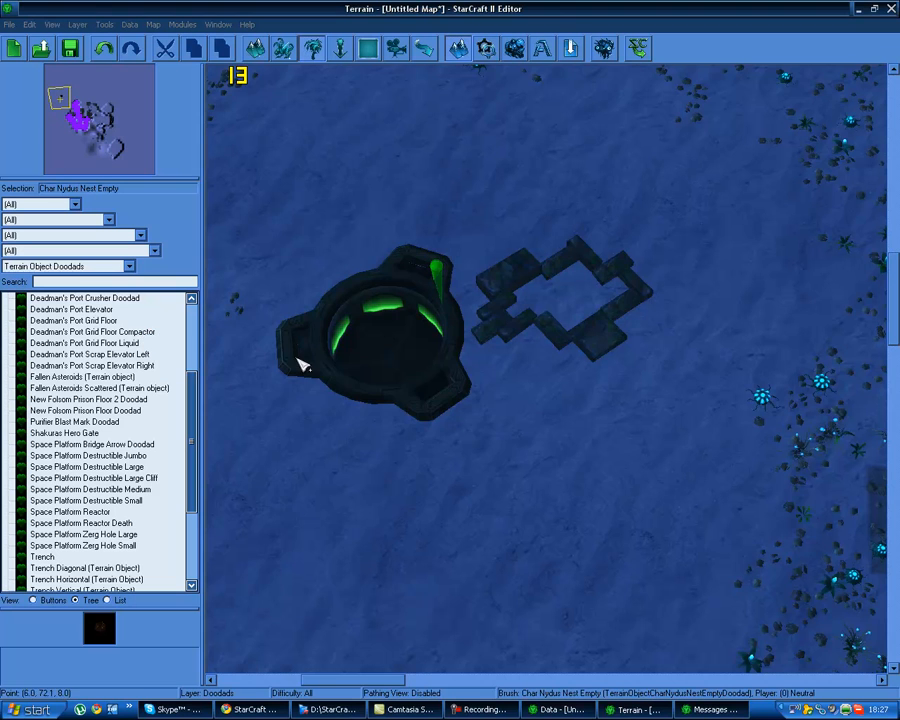
{"action": "key", "text": "Down"}
{"action": "key", "text": "Right"}
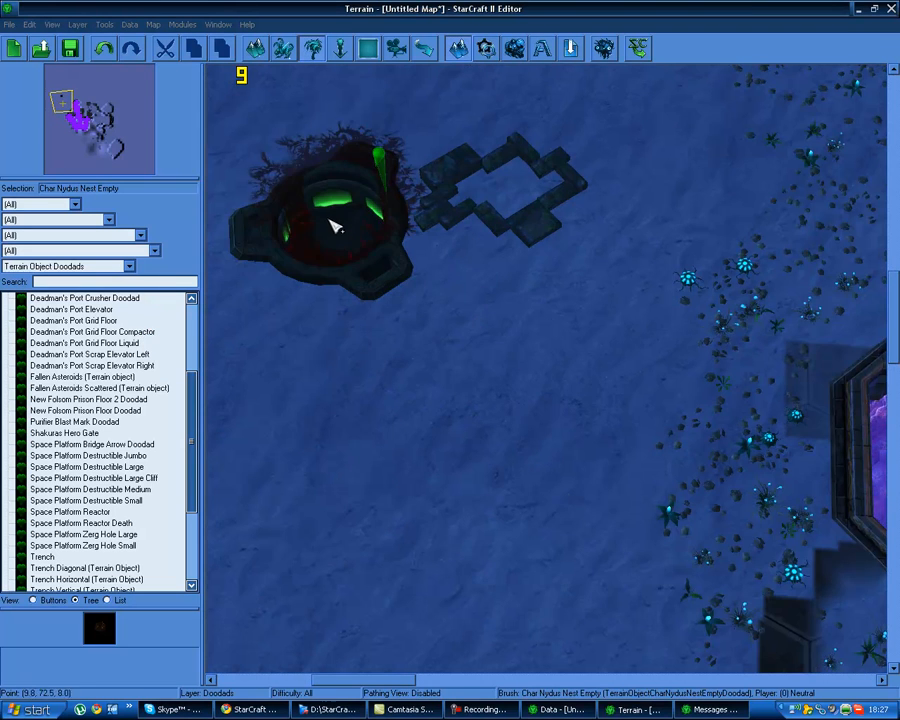
Go through the Zhakul'Das doodads and preview Zhakul'Das Passage B Doodad on the ground south of the library
{"action": "scroll", "coordinate": [164, 506], "scroll_direction": "down", "scroll_amount": 4}
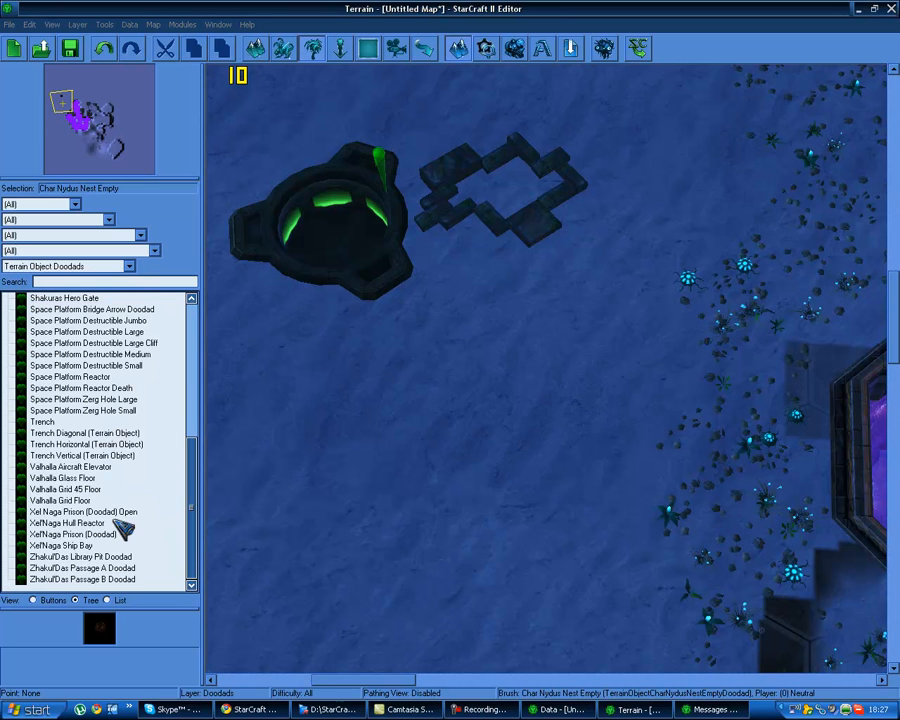
{"action": "left_click", "coordinate": [100, 511]}
{"action": "left_click", "coordinate": [122, 556]}
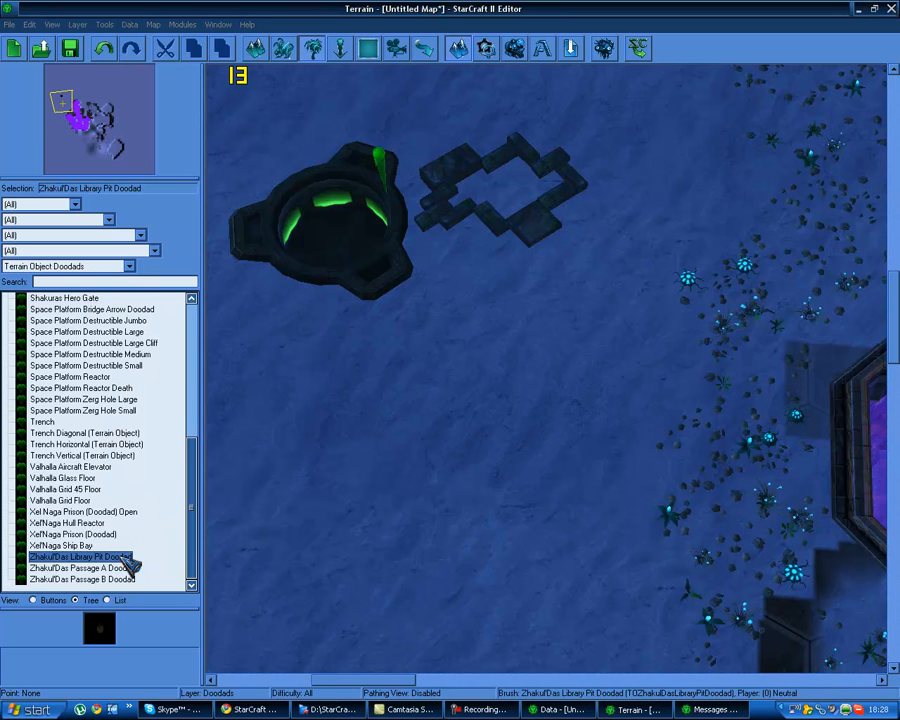
{"action": "left_click", "coordinate": [122, 568]}
{"action": "left_click", "coordinate": [122, 579]}
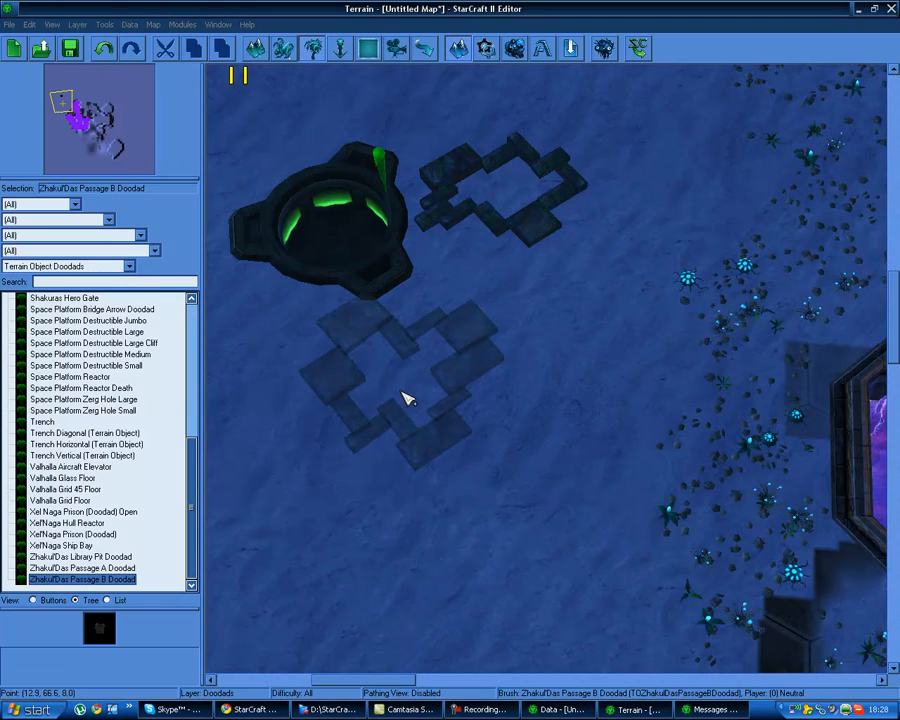
Return to the Terrain layer and try to place a Zhakul'Das Library Pit (Height 1) terrain object at the passage doodad
{"action": "key", "text": "t"}
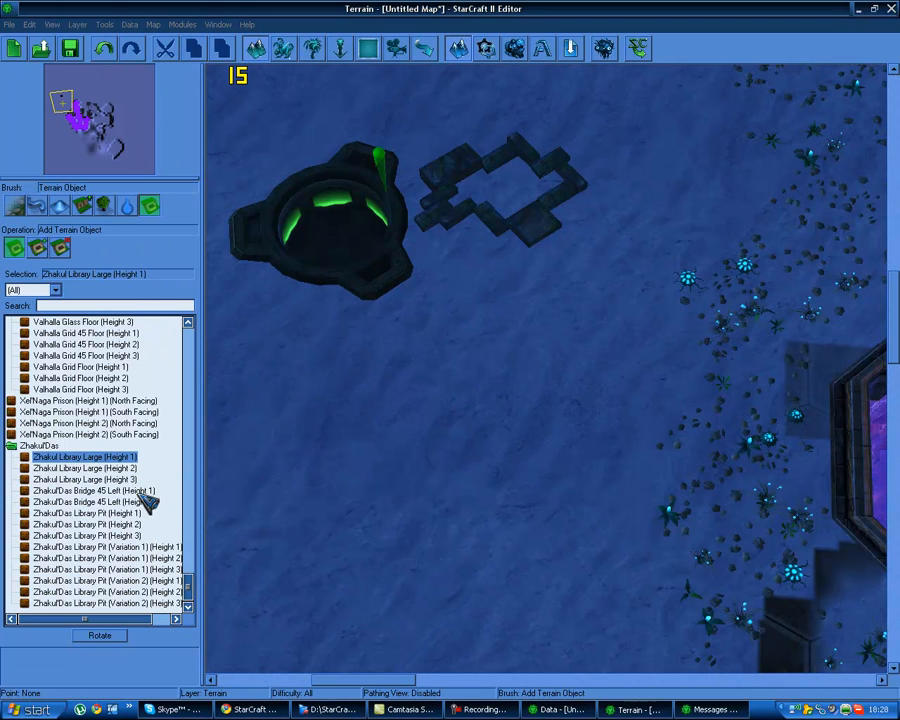
{"action": "left_click", "coordinate": [110, 513]}
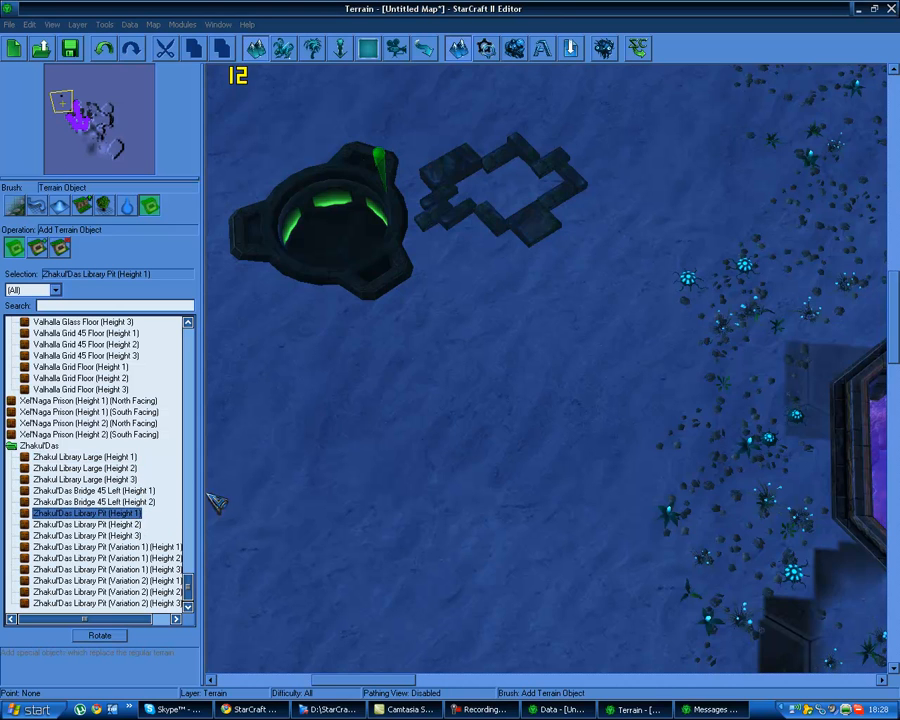
{"action": "left_click", "coordinate": [540, 193]}
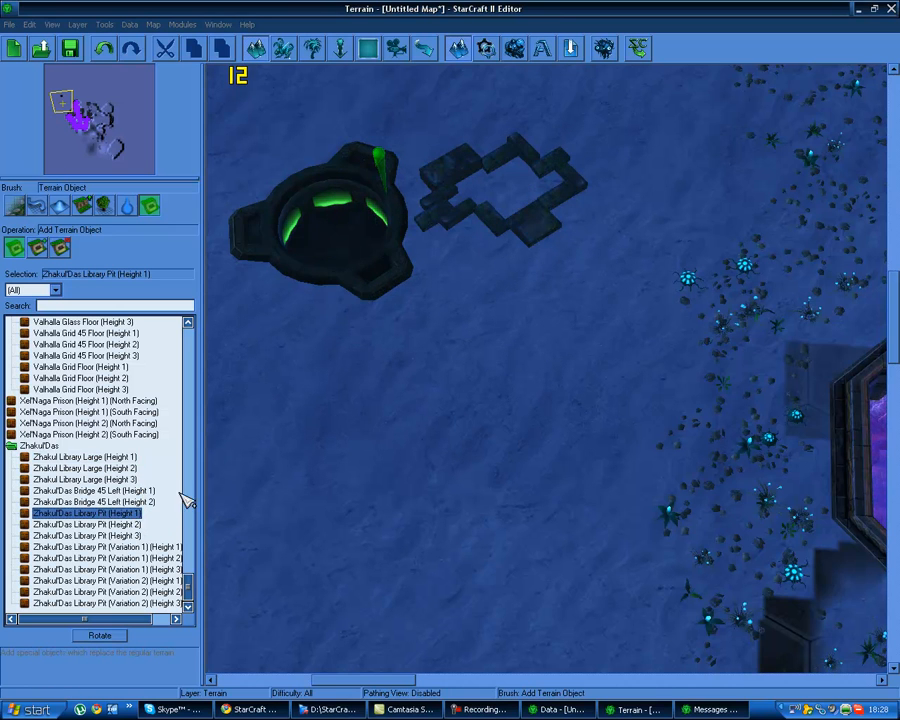
Place a Xel'Naga Prison (Height 1) (North Facing) terrain object on the ground south of the Zhakul library
{"action": "scroll", "coordinate": [157, 533], "scroll_direction": "up", "scroll_amount": 5}
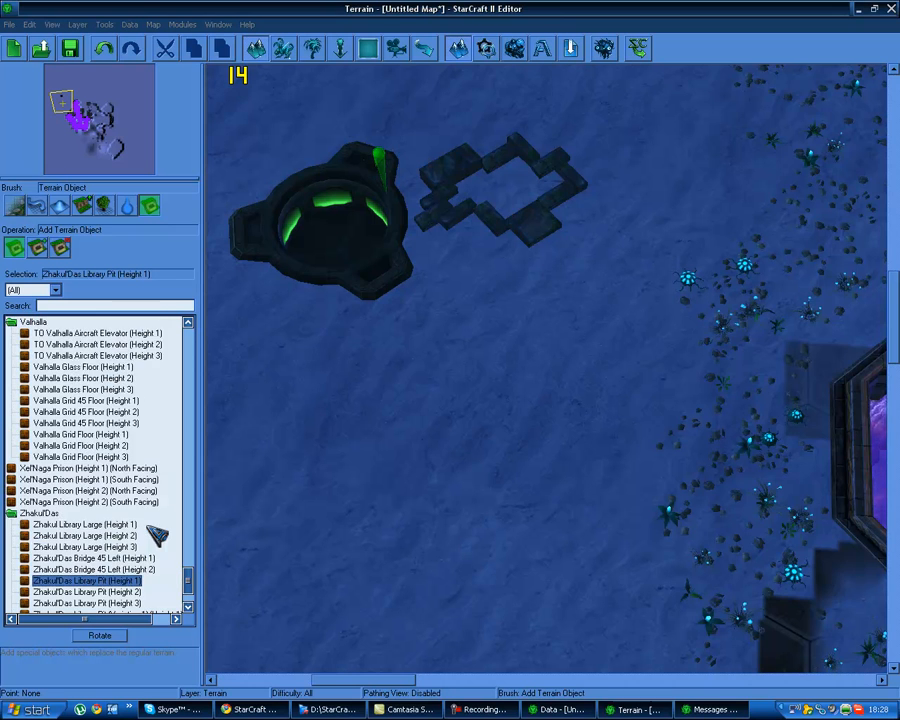
{"action": "scroll", "coordinate": [157, 540], "scroll_direction": "down", "scroll_amount": 1}
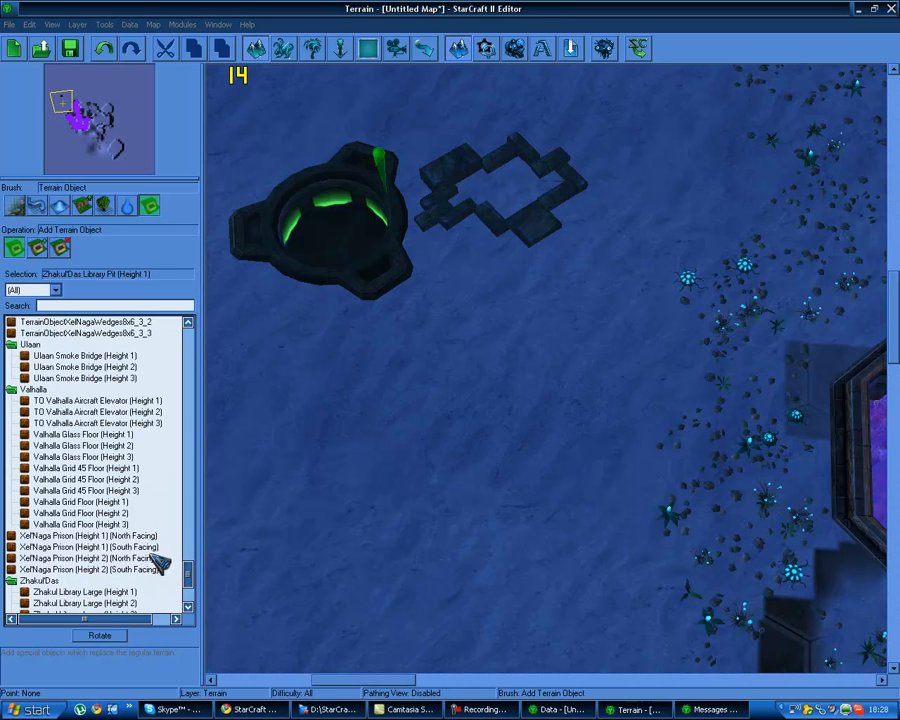
{"action": "left_click", "coordinate": [128, 536]}
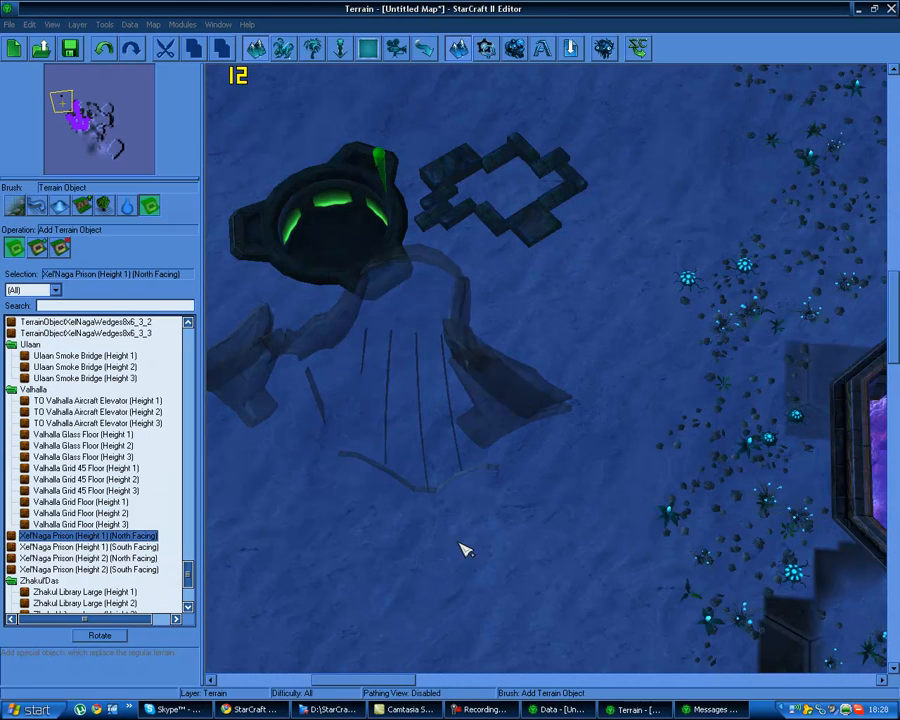
{"action": "left_click", "coordinate": [362, 555]}
{"action": "right_click_drag", "start_coordinate": [360, 552], "coordinate": [500, 440]}
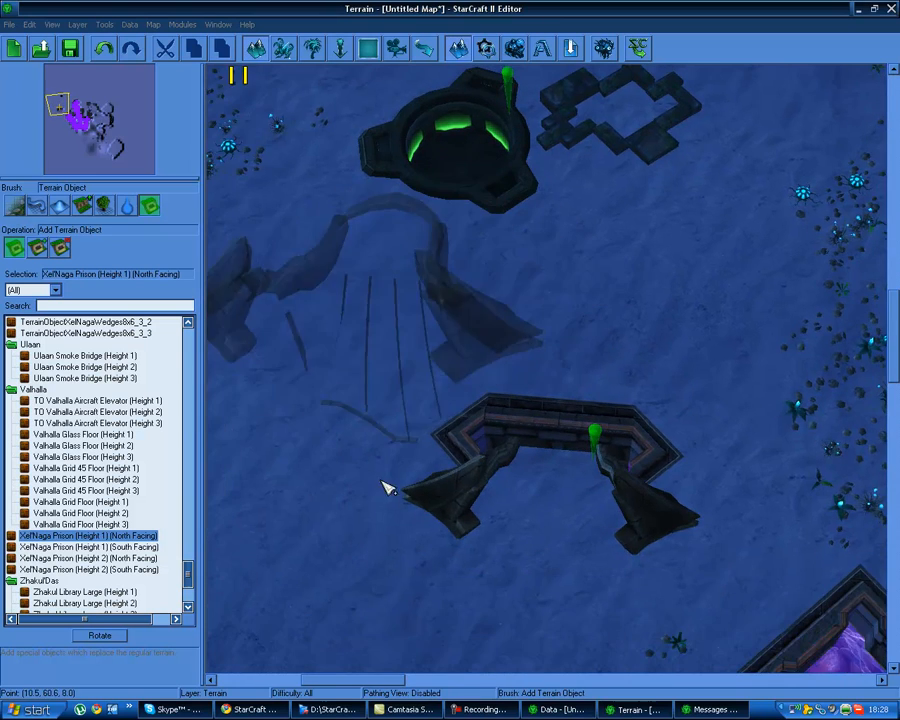
{"action": "right_click_drag", "start_coordinate": [590, 490], "coordinate": [478, 404]}
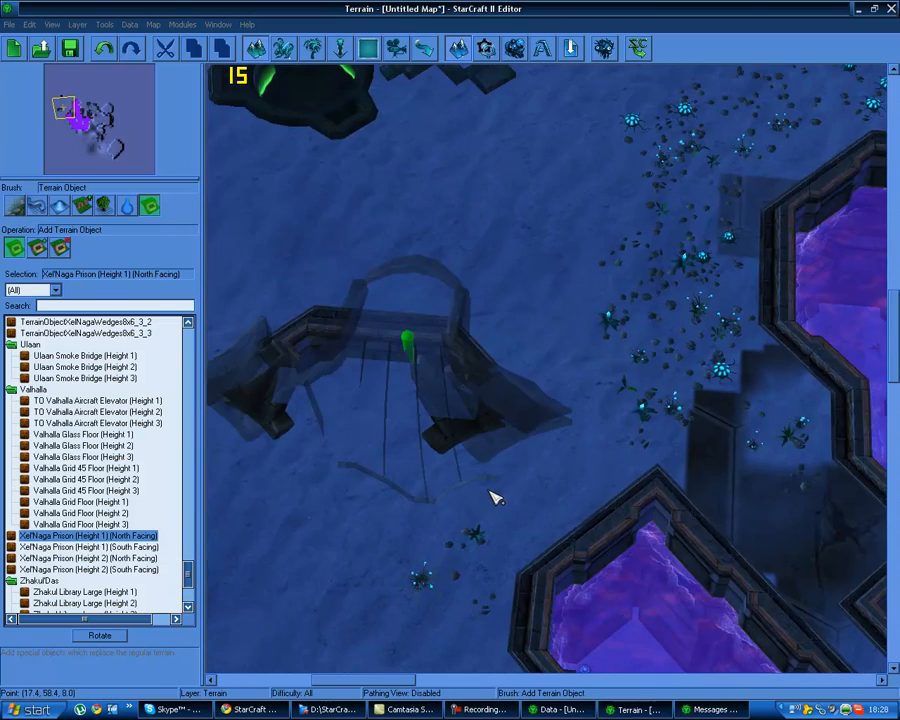
Place a Xel'Naga Prison (Doodad) at the entrance of the north-facing prison terrain object and view its object properties
{"action": "key", "text": "d"}
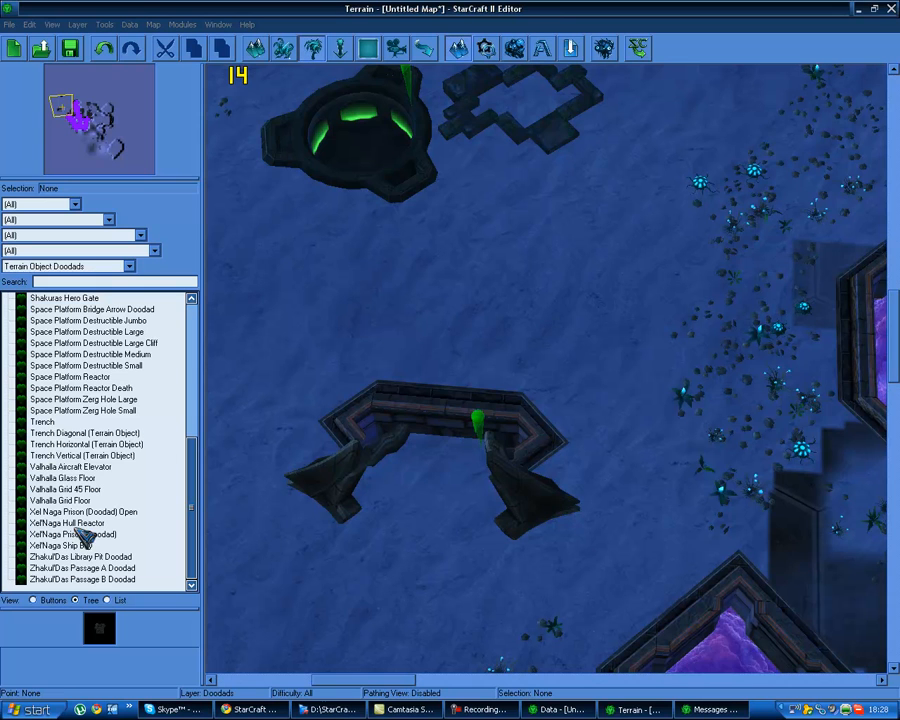
{"action": "left_click", "coordinate": [101, 536]}
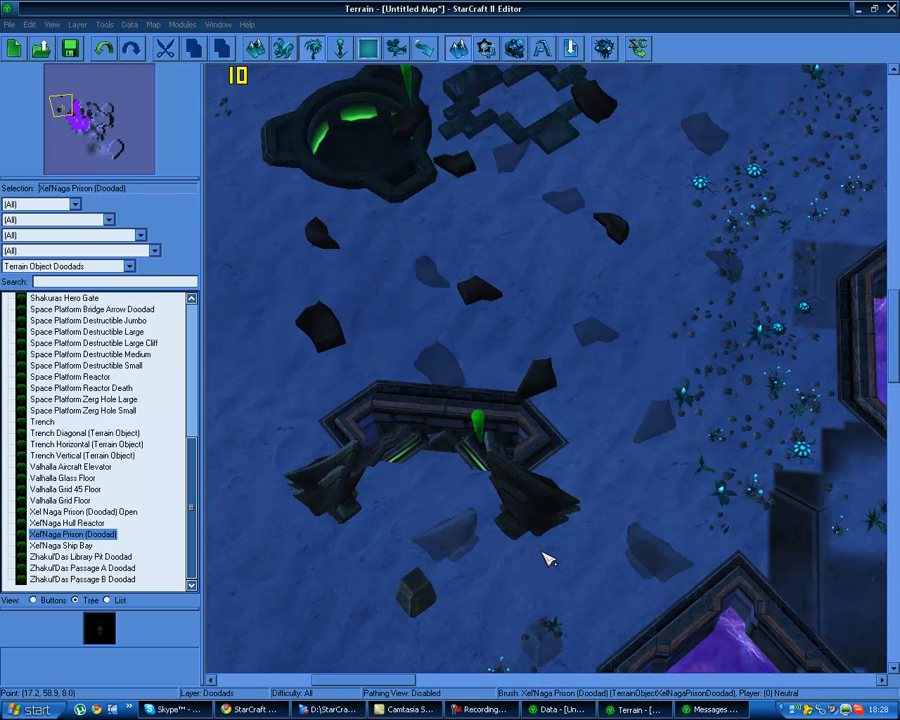
{"action": "key", "text": "Escape"}
{"action": "double_click", "coordinate": [422, 587]}
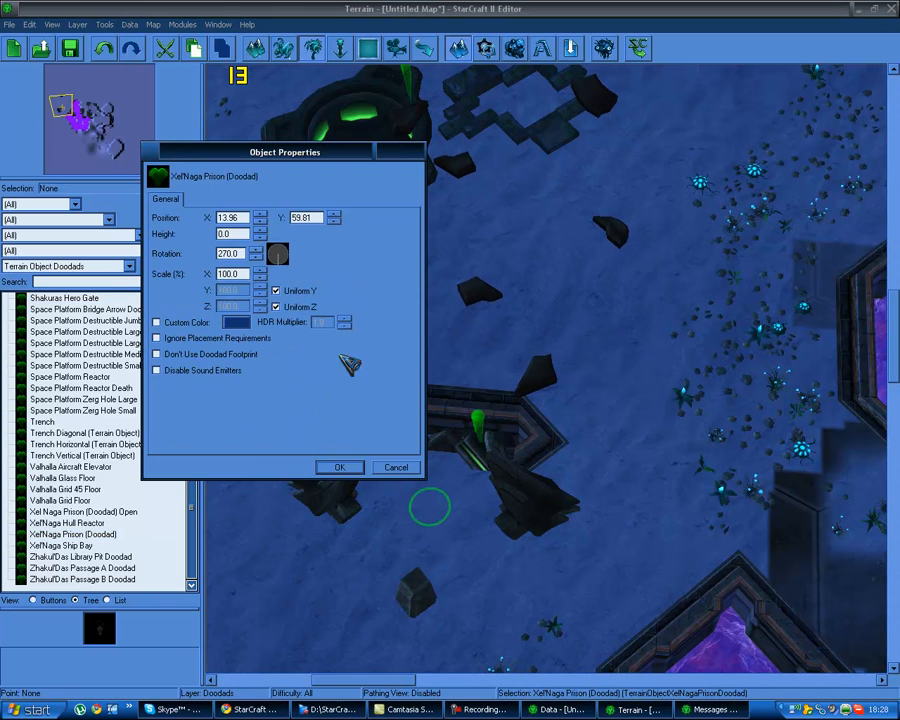
{"action": "left_click", "coordinate": [340, 468]}
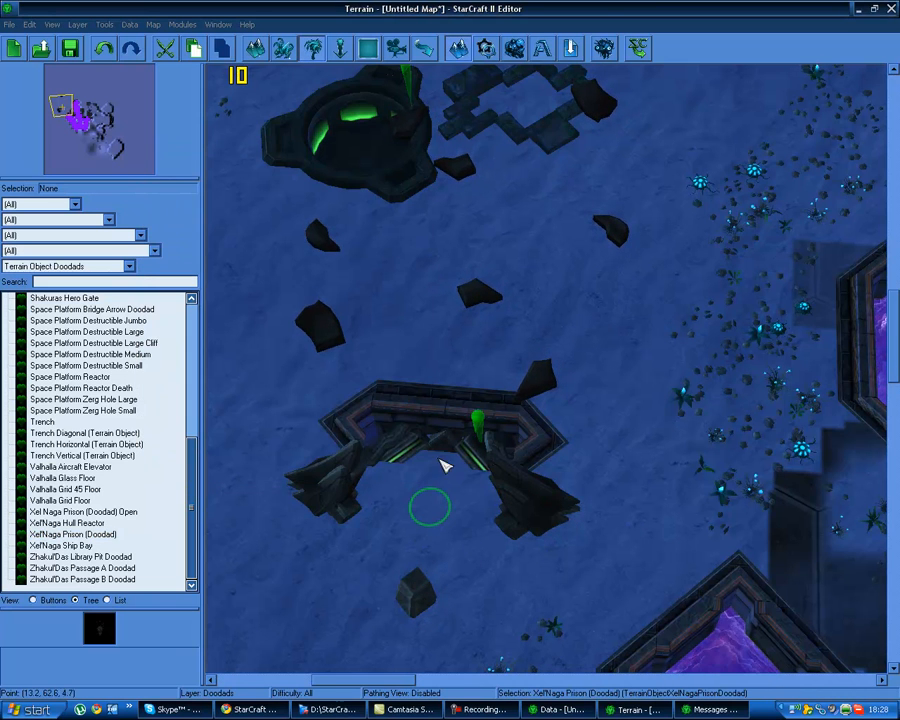
Reset the doodad category filter to (All) and choose Building Blocker 1x1 for the plant-covered ground in the southwest
{"action": "right_click_drag", "start_coordinate": [580, 406], "coordinate": [635, 459]}
{"action": "right_click_drag", "start_coordinate": [404, 497], "coordinate": [388, 238]}
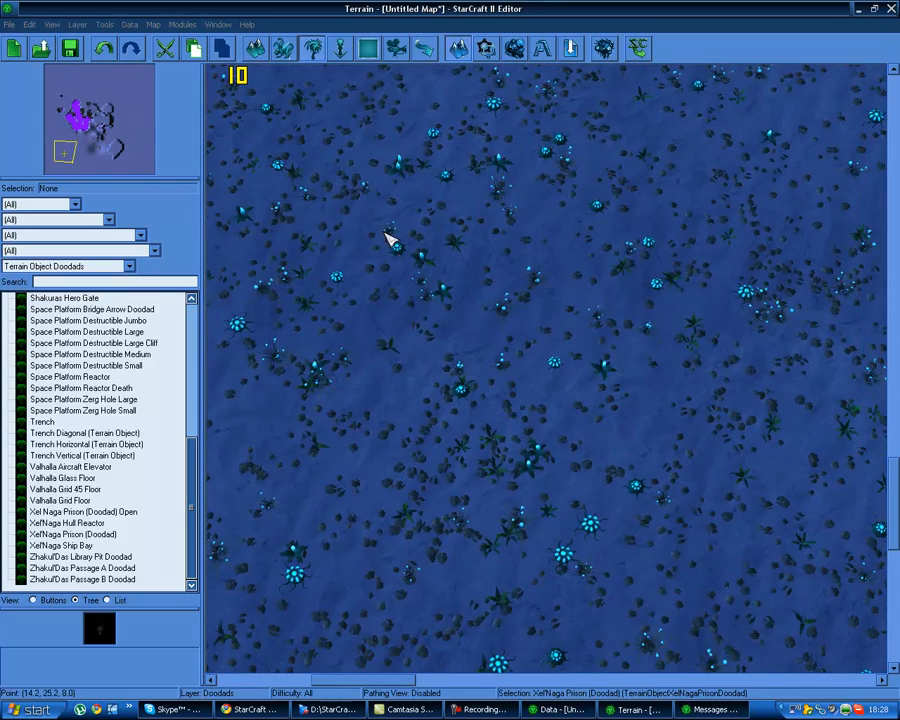
{"action": "left_click", "coordinate": [70, 266]}
{"action": "left_click", "coordinate": [45, 280]}
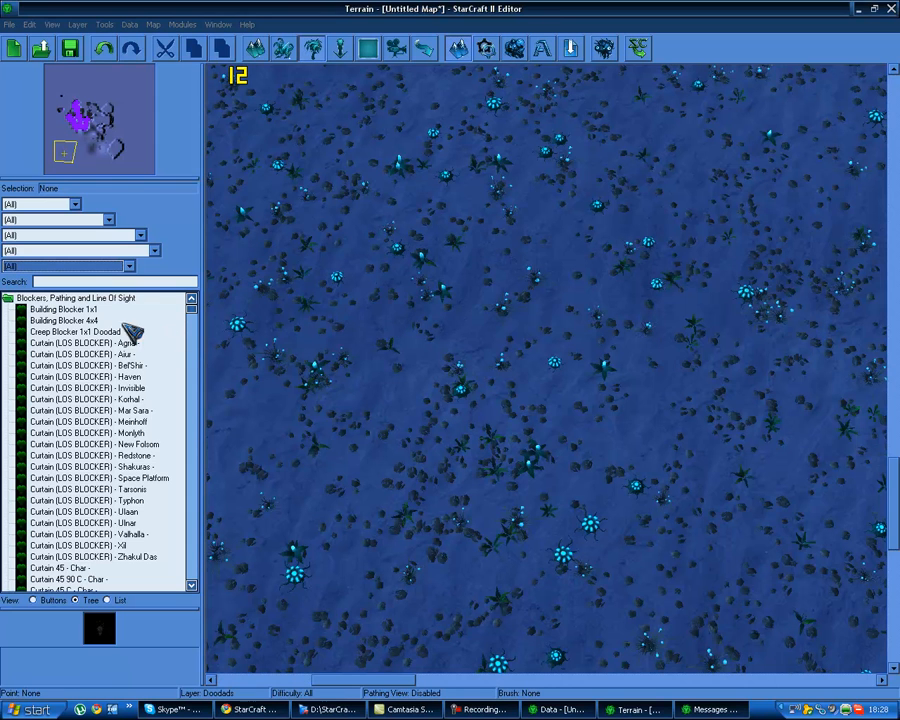
{"action": "left_click", "coordinate": [62, 309]}
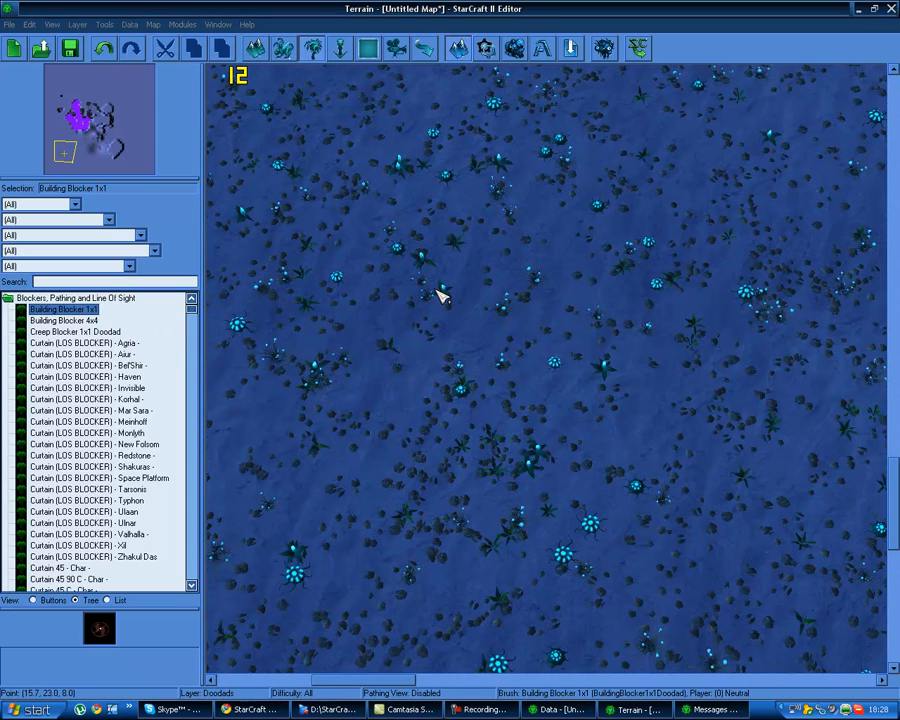
Toggle the game view and review the layer visibility options while inspecting the foliage-covered ground in the southwest
{"action": "key", "text": "v"}
{"action": "right_click_drag", "start_coordinate": [484, 360], "coordinate": [361, 430]}
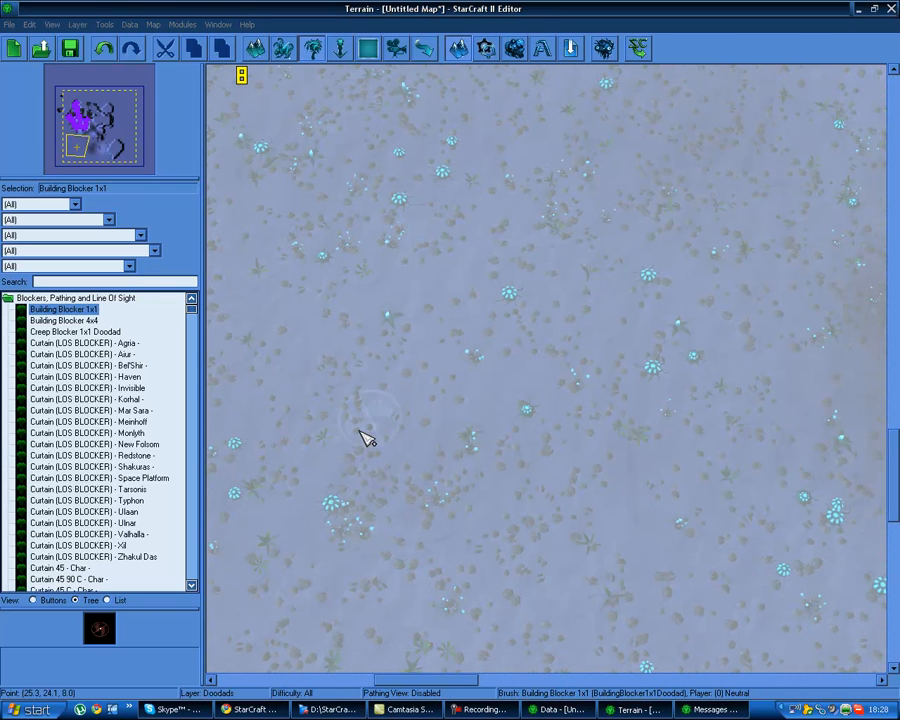
{"action": "left_click", "coordinate": [53, 23]}
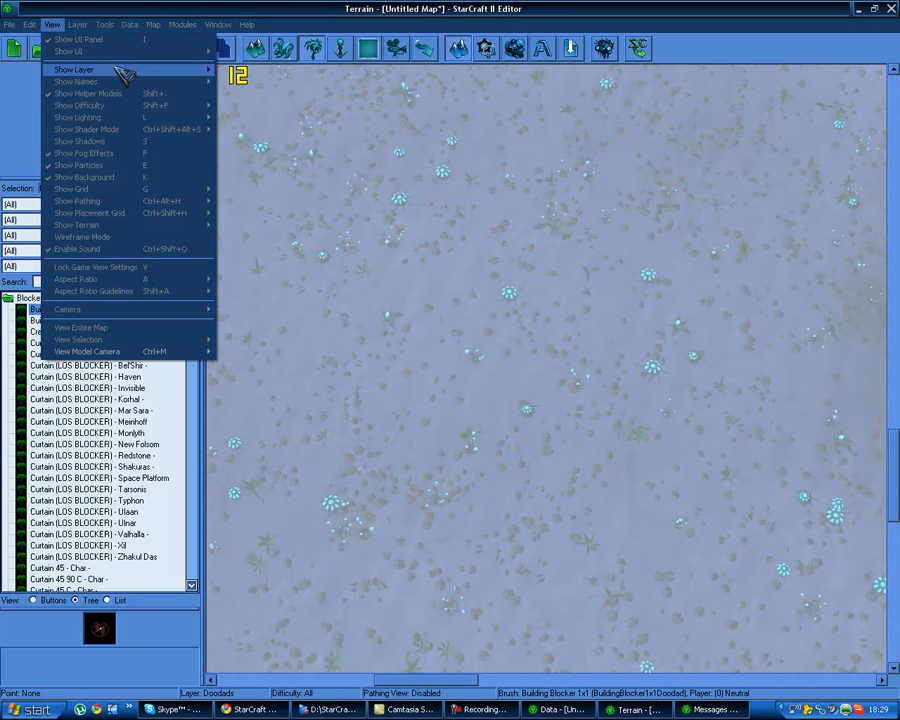
{"action": "mouse_move", "coordinate": [125, 70]}
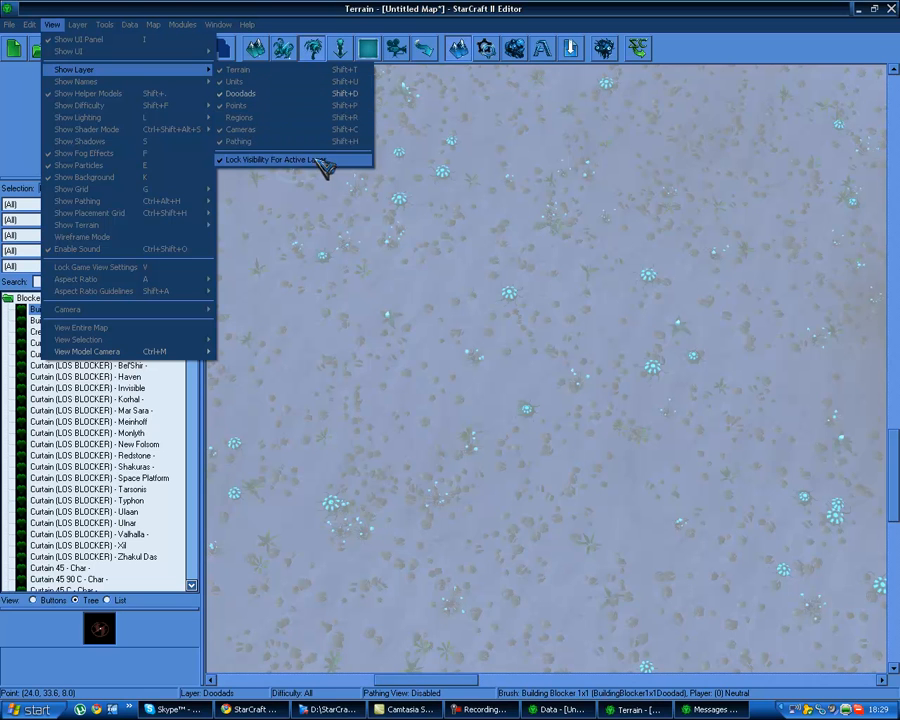
{"action": "right_click_drag", "start_coordinate": [459, 258], "coordinate": [461, 261]}
{"action": "right_click_drag", "start_coordinate": [415, 178], "coordinate": [304, 274]}
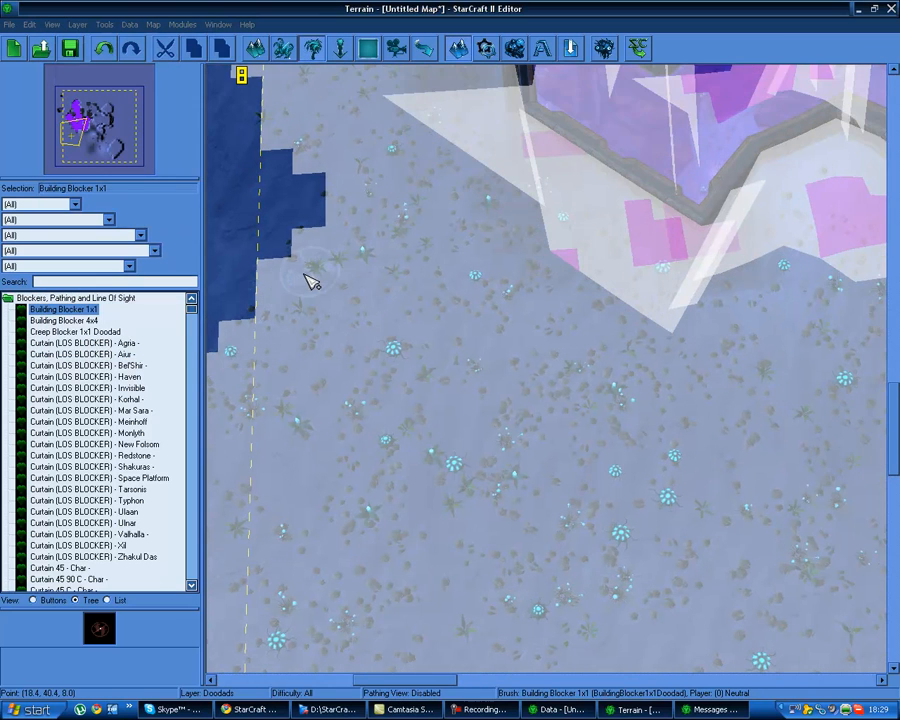
Switch to the Terrain layer and paint Disallow Foliage with a size 16 brush over the ground southwest of the purple pool
{"action": "key", "text": "t"}
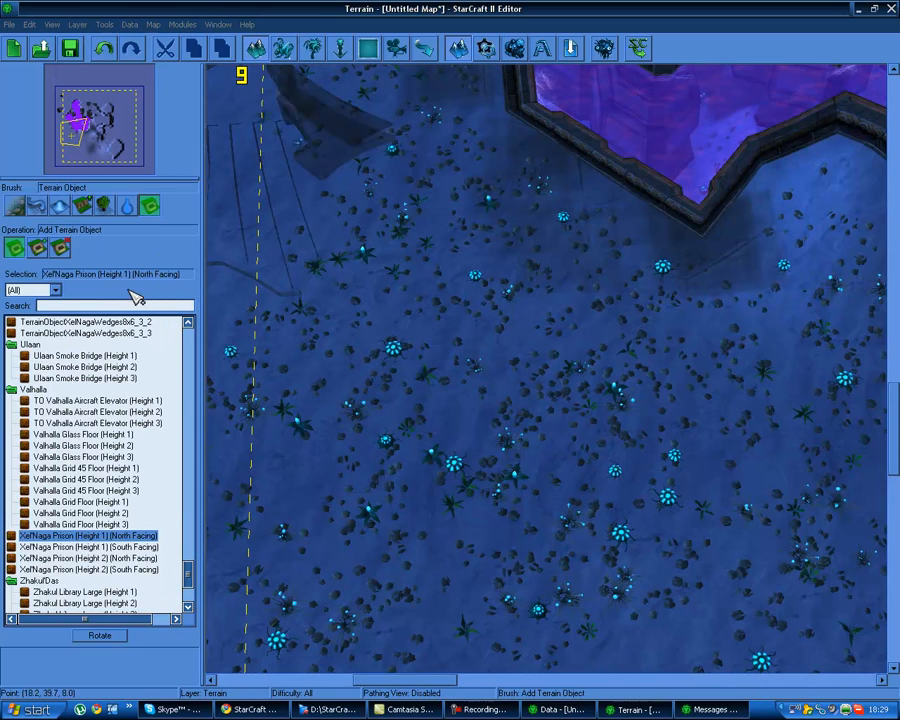
{"action": "left_click", "coordinate": [14, 205]}
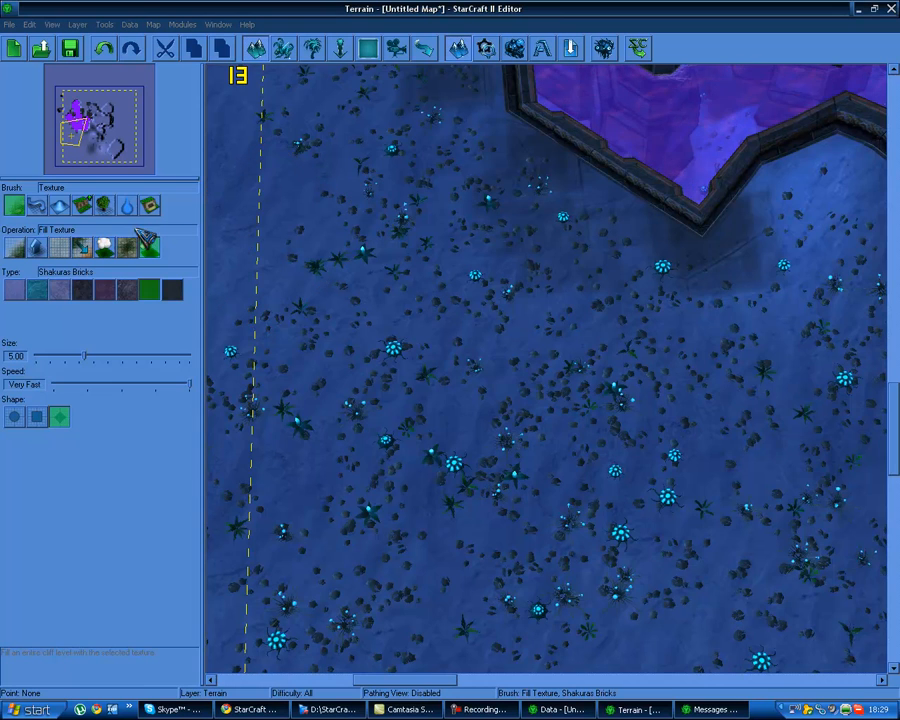
{"action": "left_click", "coordinate": [104, 205]}
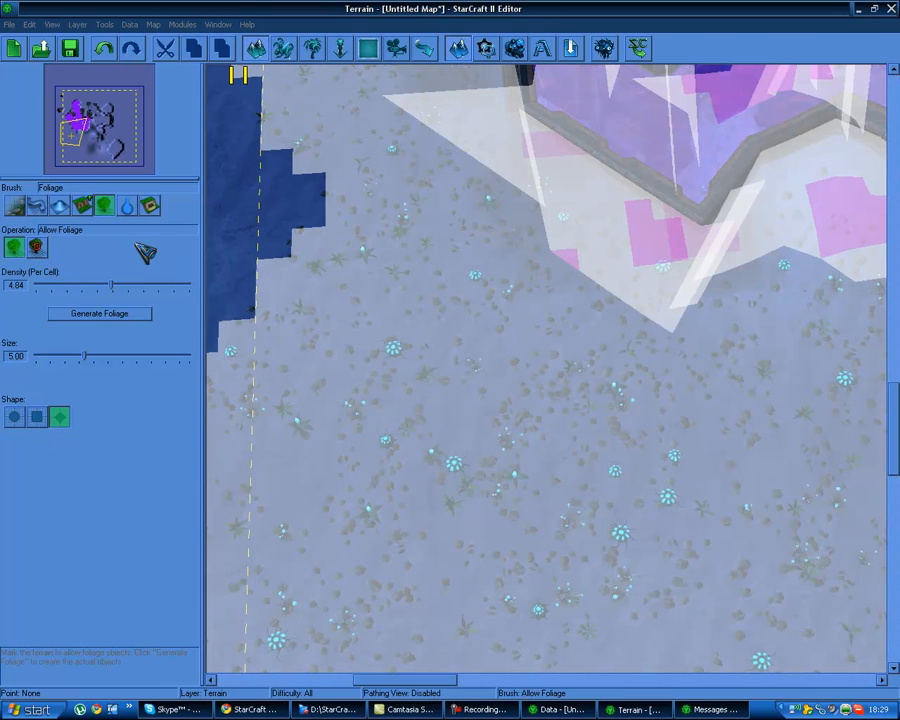
{"action": "left_click", "coordinate": [37, 247]}
{"action": "mouse_move", "coordinate": [397, 312]}
{"action": "left_mouse_down"}
{"action": "mouse_move", "coordinate": [128, 333]}
{"action": "mouse_move", "coordinate": [277, 377]}
{"action": "left_mouse_up"}
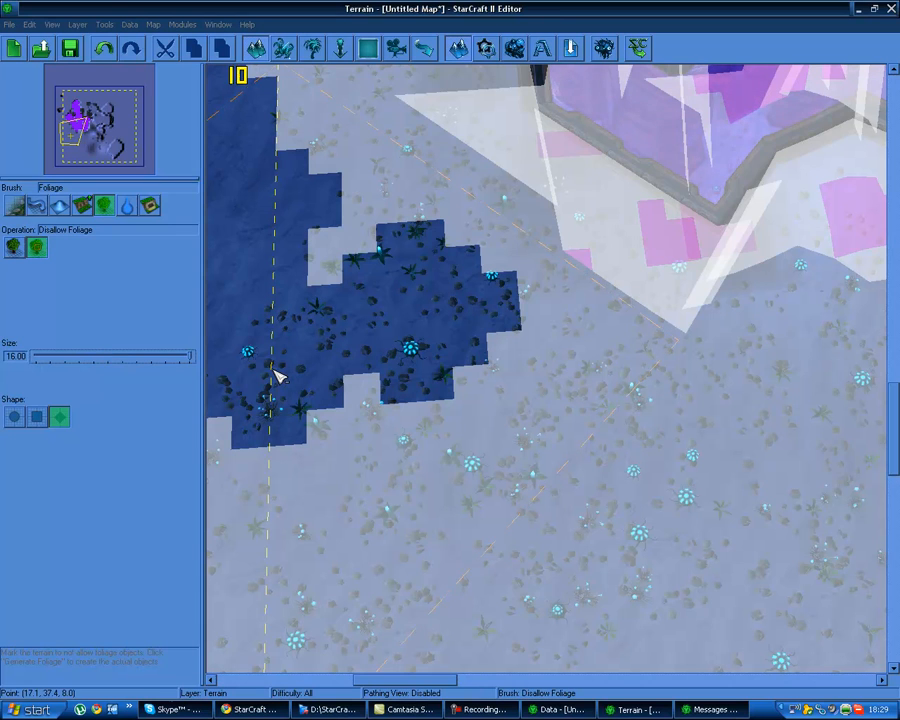
{"action": "mouse_move", "coordinate": [333, 380]}
{"action": "left_mouse_down"}
{"action": "mouse_move", "coordinate": [524, 522]}
{"action": "mouse_move", "coordinate": [502, 129]}
{"action": "mouse_move", "coordinate": [894, 263]}
{"action": "mouse_move", "coordinate": [600, 208]}
{"action": "left_mouse_up"}
Paint Disallow Foliage over the ground around the purple pool and across the map to the southeast corner
{"action": "right_click_drag", "start_coordinate": [755, 90], "coordinate": [538, 333]}
{"action": "left_click_drag", "start_coordinate": [538, 333], "coordinate": [390, 362]}
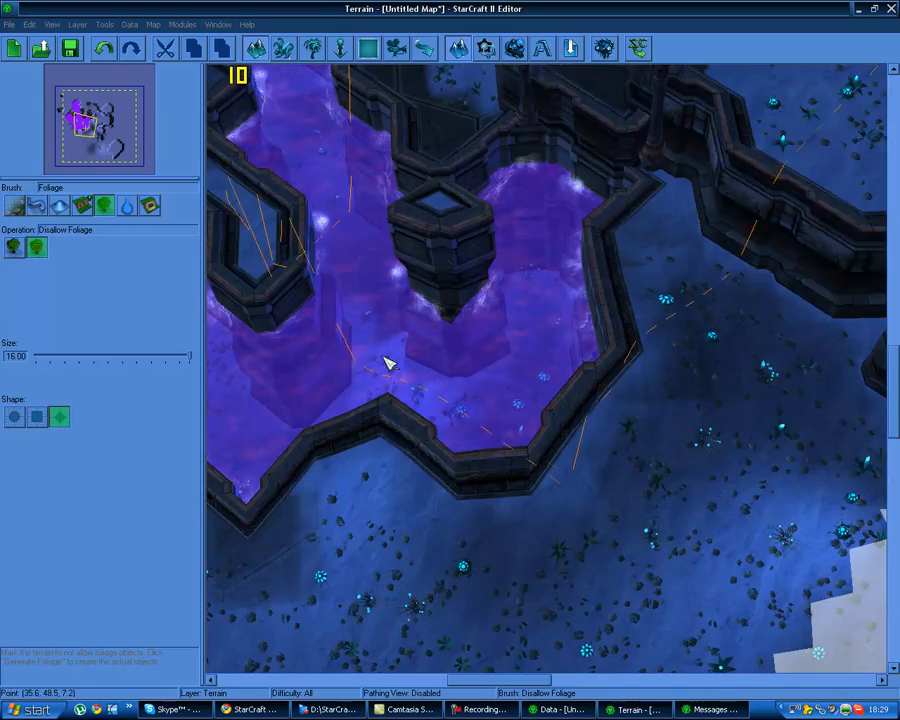
{"action": "right_click_drag", "start_coordinate": [820, 110], "coordinate": [614, 315]}
{"action": "left_click_drag", "start_coordinate": [614, 315], "coordinate": [730, 145]}
{"action": "right_click_drag", "start_coordinate": [730, 145], "coordinate": [690, 335]}
{"action": "left_click_drag", "start_coordinate": [600, 310], "coordinate": [229, 440]}
{"action": "right_click_drag", "start_coordinate": [229, 440], "coordinate": [733, 364]}
{"action": "left_click_drag", "start_coordinate": [733, 364], "coordinate": [470, 610]}
{"action": "mouse_move", "coordinate": [686, 115]}
{"action": "right_mouse_down"}
{"action": "mouse_move", "coordinate": [331, 472]}
{"action": "mouse_move", "coordinate": [407, 335]}
{"action": "right_mouse_up"}
{"action": "mouse_move", "coordinate": [407, 335]}
{"action": "left_mouse_down"}
{"action": "mouse_move", "coordinate": [701, 305]}
{"action": "mouse_move", "coordinate": [865, 215]}
{"action": "left_mouse_up"}
{"action": "mouse_move", "coordinate": [865, 215]}
{"action": "right_mouse_down"}
{"action": "mouse_move", "coordinate": [815, 215]}
{"action": "mouse_move", "coordinate": [250, 310]}
{"action": "right_mouse_up"}
{"action": "mouse_move", "coordinate": [250, 310]}
{"action": "left_mouse_down"}
{"action": "mouse_move", "coordinate": [605, 446]}
{"action": "mouse_move", "coordinate": [852, 470]}
{"action": "left_mouse_up"}
{"action": "right_click_drag", "start_coordinate": [852, 470], "coordinate": [603, 247]}
{"action": "mouse_move", "coordinate": [603, 247]}
{"action": "left_mouse_down"}
{"action": "mouse_move", "coordinate": [629, 509]}
{"action": "mouse_move", "coordinate": [476, 322]}
{"action": "left_mouse_up"}
{"action": "right_click_drag", "start_coordinate": [476, 322], "coordinate": [670, 232]}
{"action": "mouse_move", "coordinate": [547, 322]}
{"action": "right_mouse_down"}
{"action": "mouse_move", "coordinate": [580, 283]}
{"action": "mouse_move", "coordinate": [580, 230]}
{"action": "right_mouse_up"}
{"action": "left_click_drag", "start_coordinate": [580, 230], "coordinate": [236, 304]}
{"action": "right_click_drag", "start_coordinate": [236, 304], "coordinate": [438, 240]}
{"action": "mouse_move", "coordinate": [438, 240]}
{"action": "left_mouse_down"}
{"action": "mouse_move", "coordinate": [329, 467]}
{"action": "mouse_move", "coordinate": [590, 495]}
{"action": "left_mouse_up"}
{"action": "right_click_drag", "start_coordinate": [590, 495], "coordinate": [386, 259]}
{"action": "left_click_drag", "start_coordinate": [386, 259], "coordinate": [612, 543]}
{"action": "mouse_move", "coordinate": [612, 543]}
{"action": "right_mouse_down"}
{"action": "mouse_move", "coordinate": [364, 320]}
{"action": "mouse_move", "coordinate": [622, 221]}
{"action": "right_mouse_up"}
{"action": "left_click", "coordinate": [253, 417]}
{"action": "right_click_drag", "start_coordinate": [211, 443], "coordinate": [233, 442]}
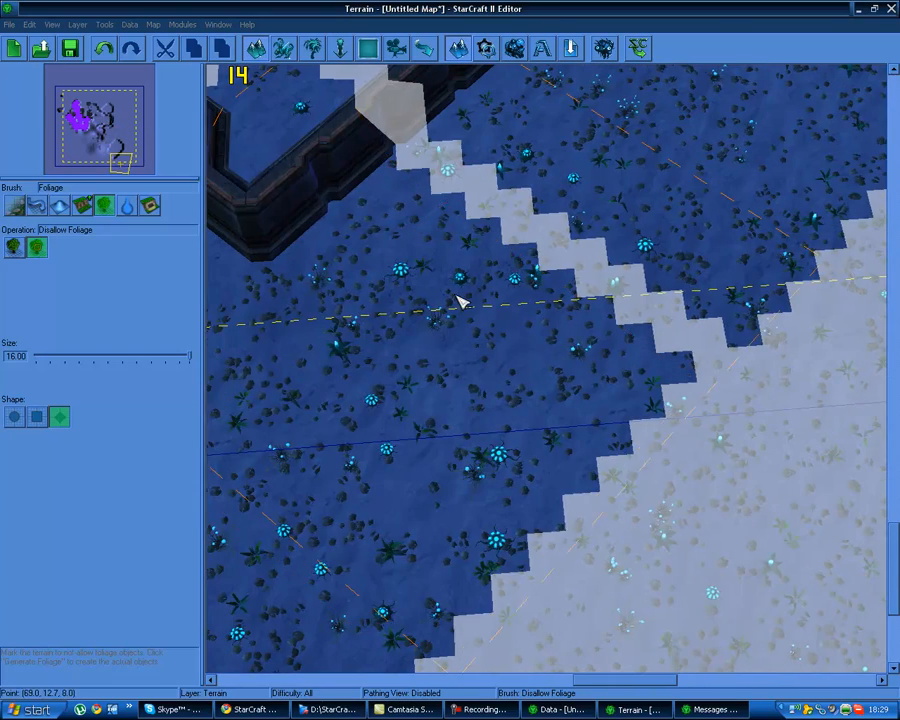
{"action": "left_click", "coordinate": [457, 297]}
{"action": "left_click", "coordinate": [584, 373]}
{"action": "mouse_move", "coordinate": [287, 480]}
{"action": "right_mouse_down"}
{"action": "mouse_move", "coordinate": [567, 483]}
{"action": "mouse_move", "coordinate": [680, 433]}
{"action": "mouse_move", "coordinate": [743, 424]}
{"action": "right_mouse_up"}
{"action": "left_click_drag", "start_coordinate": [743, 424], "coordinate": [679, 585]}
Disallow foliage on the leftover patches in the southwest and regenerate the foliage to clear the plants
{"action": "right_click_drag", "start_coordinate": [290, 218], "coordinate": [552, 673]}
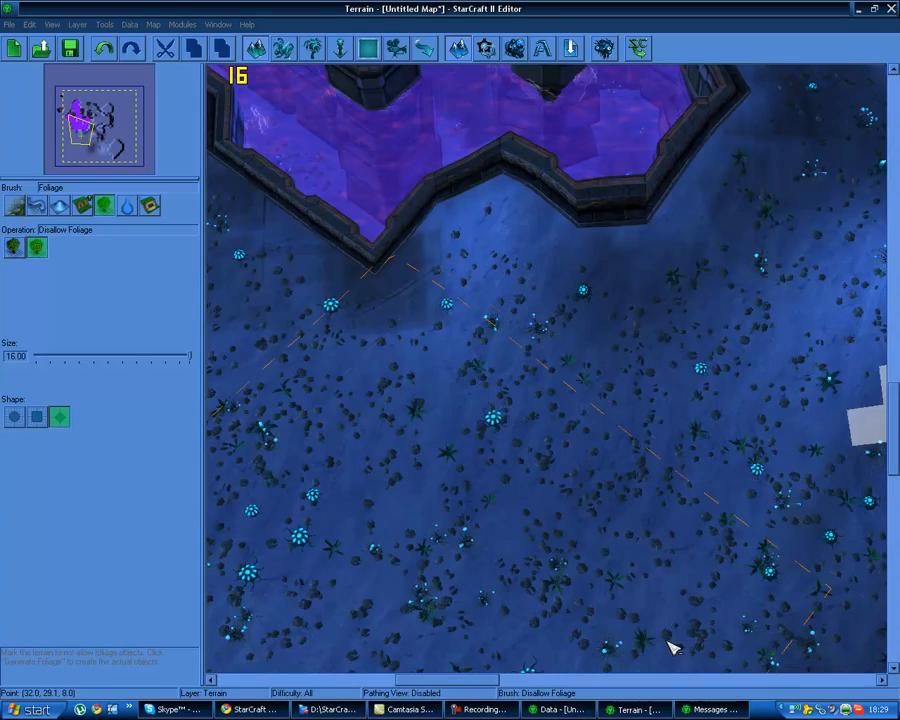
{"action": "right_click_drag", "start_coordinate": [672, 648], "coordinate": [693, 557]}
{"action": "mouse_move", "coordinate": [500, 565]}
{"action": "right_mouse_down"}
{"action": "mouse_move", "coordinate": [619, 442]}
{"action": "mouse_move", "coordinate": [598, 485]}
{"action": "right_mouse_up"}
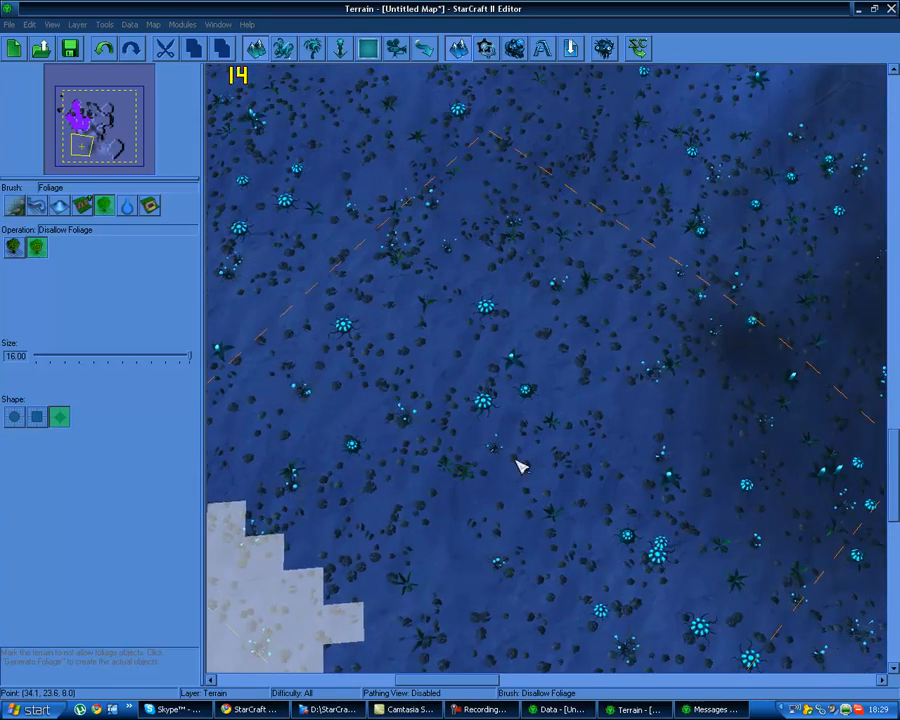
{"action": "left_click", "coordinate": [346, 563]}
{"action": "right_click_drag", "start_coordinate": [275, 630], "coordinate": [378, 526]}
{"action": "left_click", "coordinate": [448, 313]}
{"action": "right_click_drag", "start_coordinate": [706, 244], "coordinate": [449, 398]}
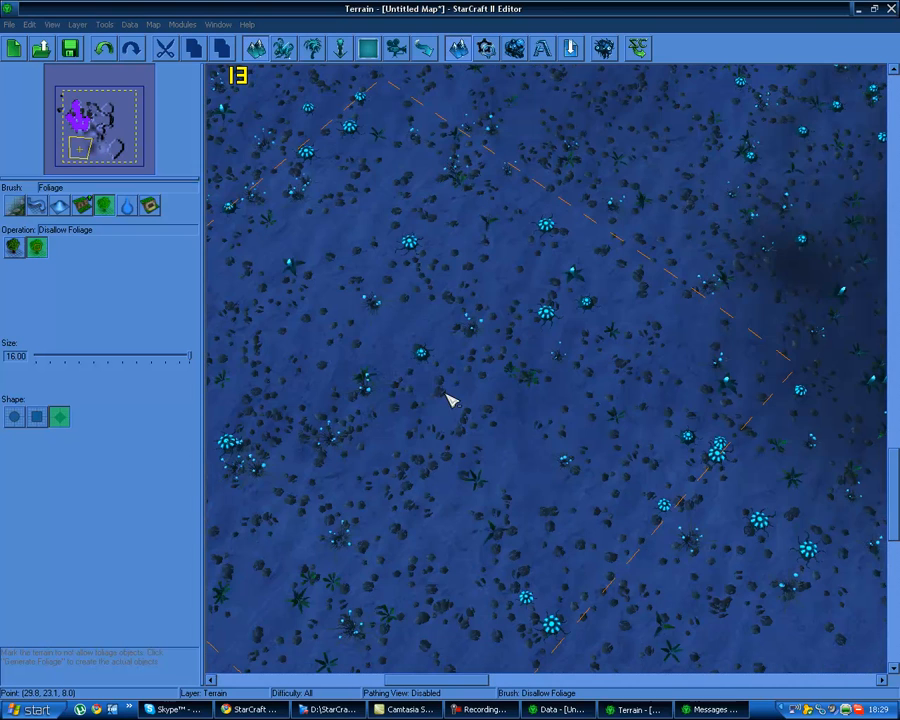
{"action": "left_click", "coordinate": [13, 247]}
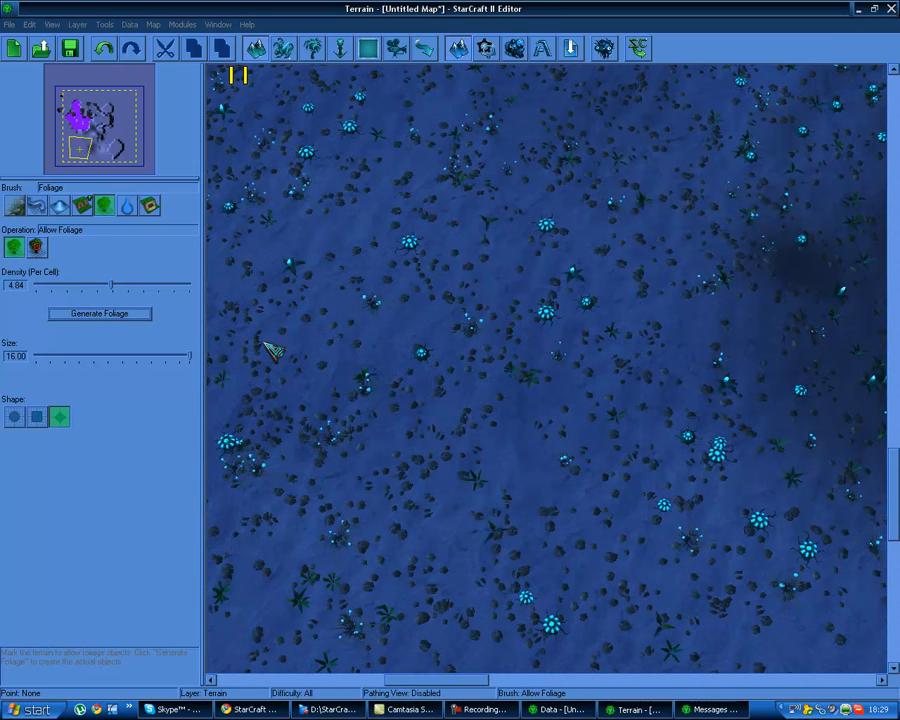
{"action": "key", "text": "ctrl+z"}
Return to the Doodads layer, show the grid overlay and place three Building Blocker 1x1 doodads in a column on the cleared ground
{"action": "key", "text": "d"}
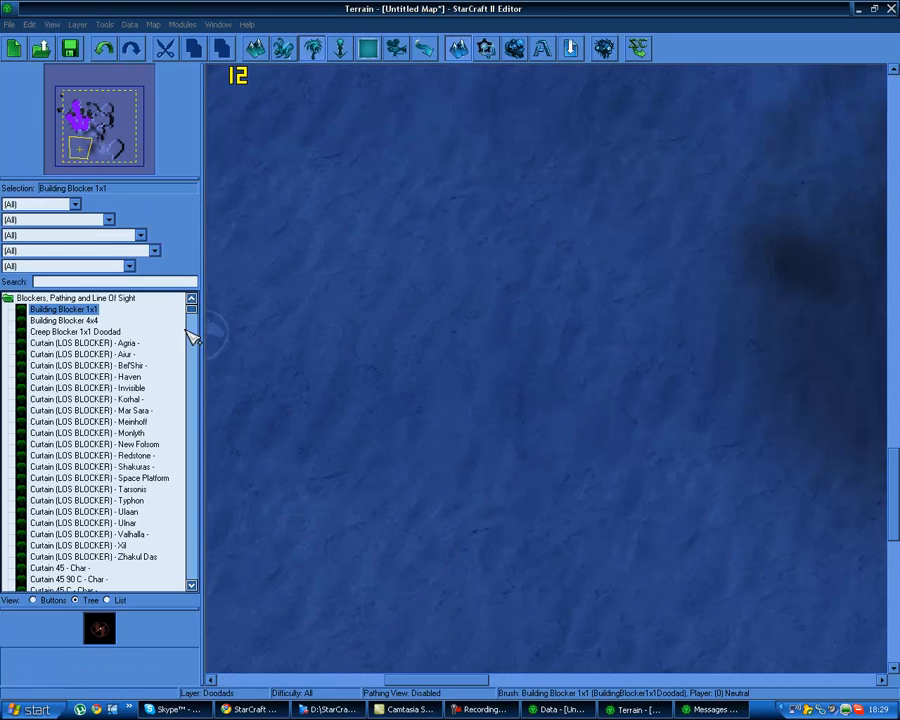
{"action": "left_click", "coordinate": [516, 285]}
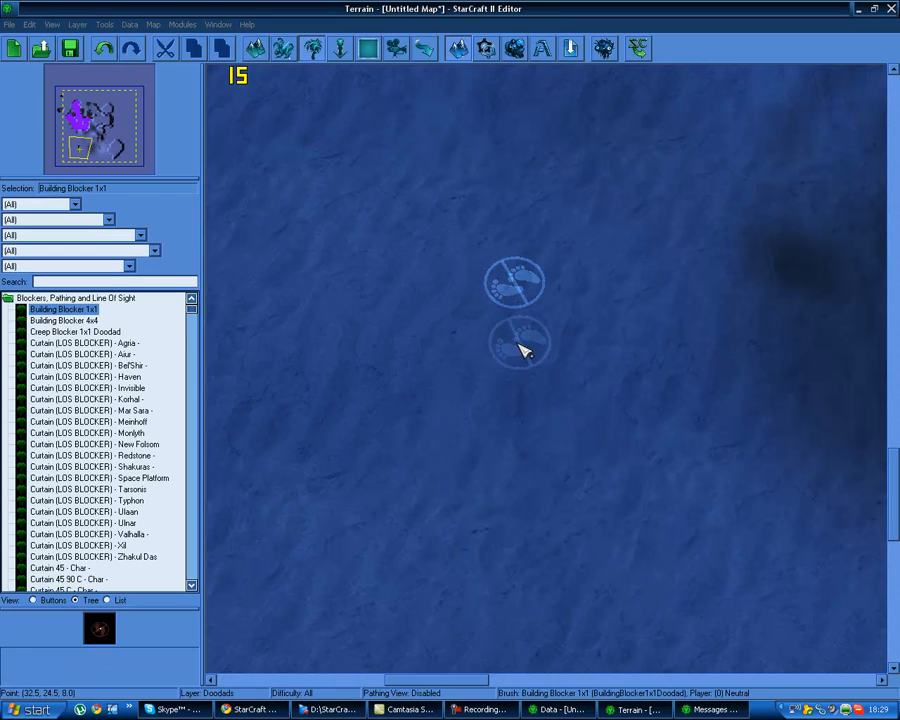
{"action": "left_click", "coordinate": [518, 343]}
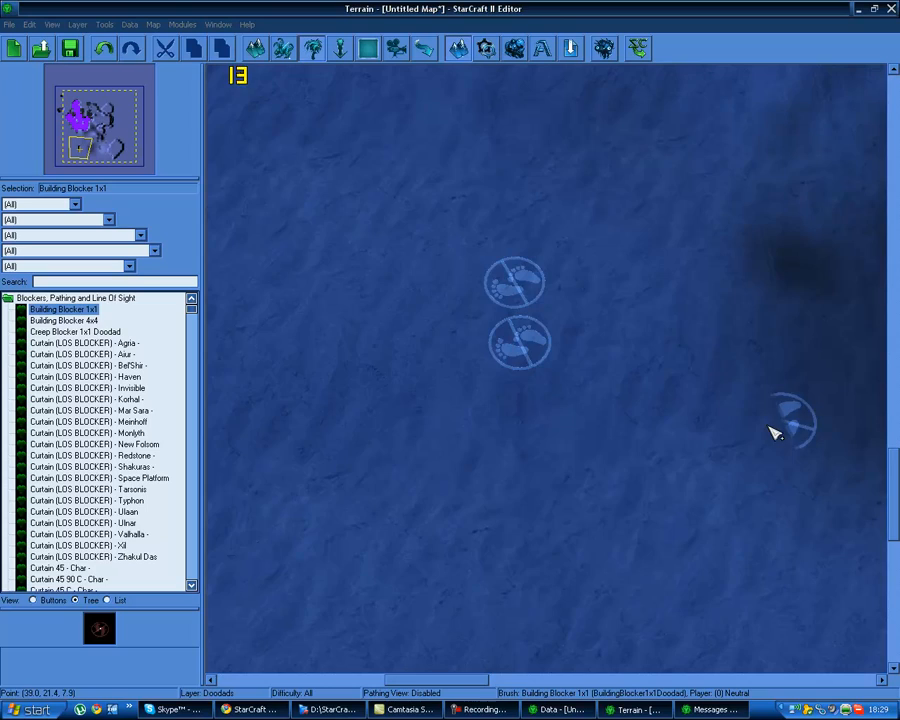
{"action": "key", "text": "g"}
{"action": "mouse_move", "coordinate": [592, 280]}
{"action": "right_mouse_down", "text": "ctrl"}
{"action": "mouse_move", "coordinate": [545, 213]}
{"action": "mouse_move", "coordinate": [524, 200]}
{"action": "mouse_move", "coordinate": [600, 222]}
{"action": "mouse_move", "coordinate": [603, 263]}
{"action": "right_mouse_up", "text": "ctrl"}
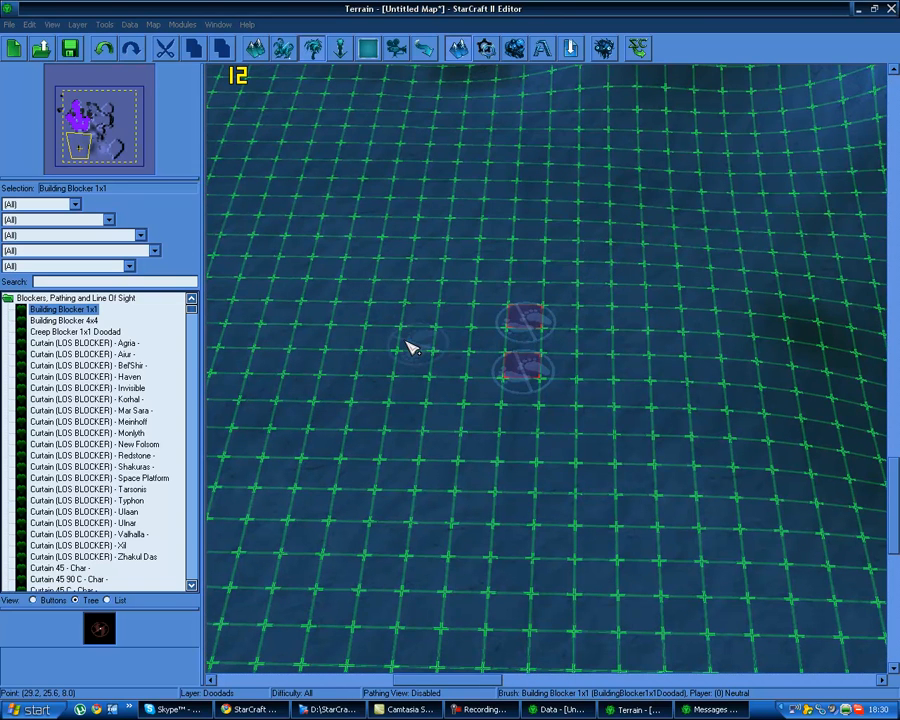
{"action": "left_click", "coordinate": [530, 343]}
Place three Creep Blocker 1x1 Doodads in a horizontal row southeast of the building blockers
{"action": "left_click", "coordinate": [100, 331]}
{"action": "left_click", "coordinate": [634, 520]}
{"action": "left_click", "coordinate": [675, 521]}
{"action": "left_click", "coordinate": [716, 518]}
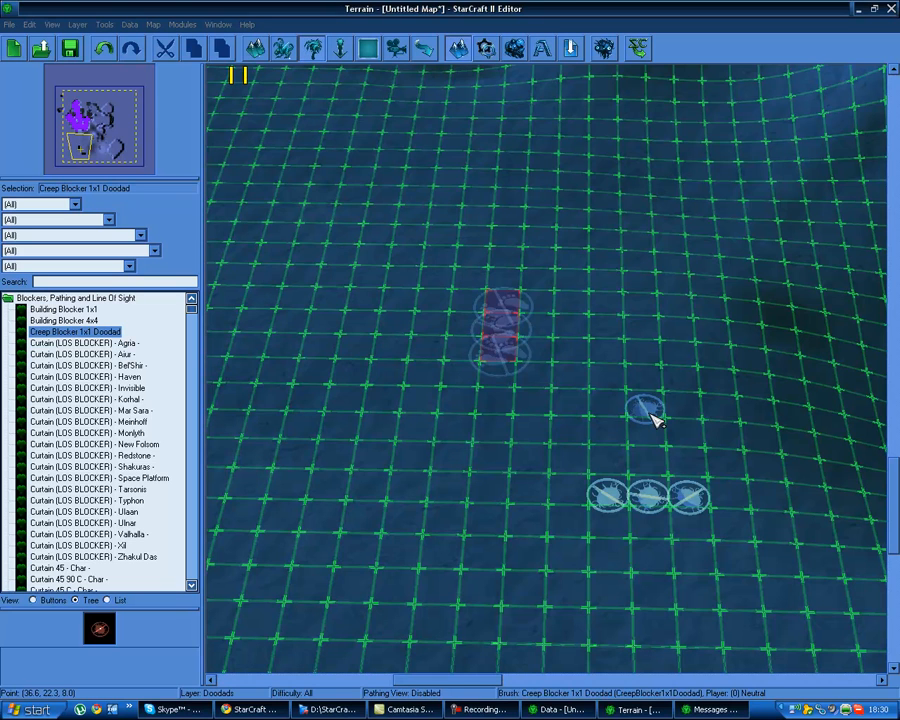
Switch to the Units layer, search for "creep" and place a neutral Creep Tumor (Burrowed) just north of the creep blockers
{"action": "key", "text": "u"}
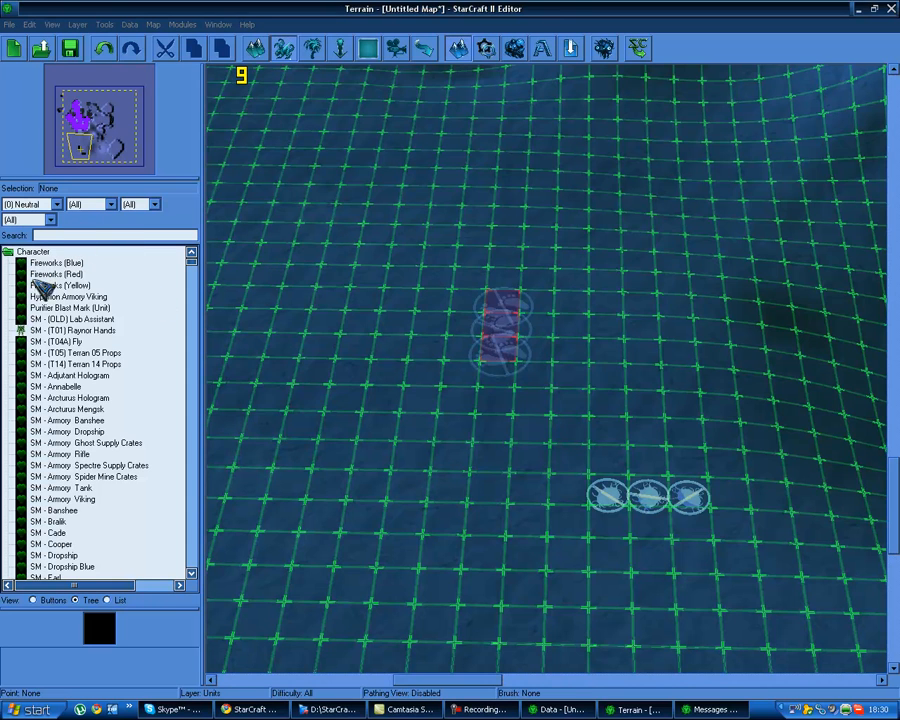
{"action": "left_click", "coordinate": [56, 600]}
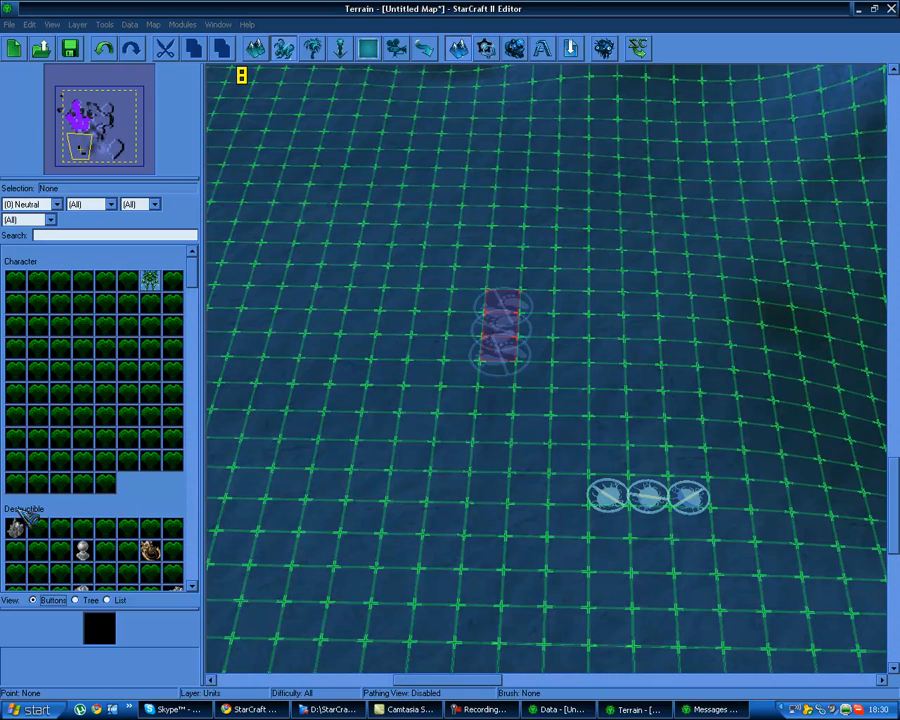
{"action": "left_click", "coordinate": [75, 600]}
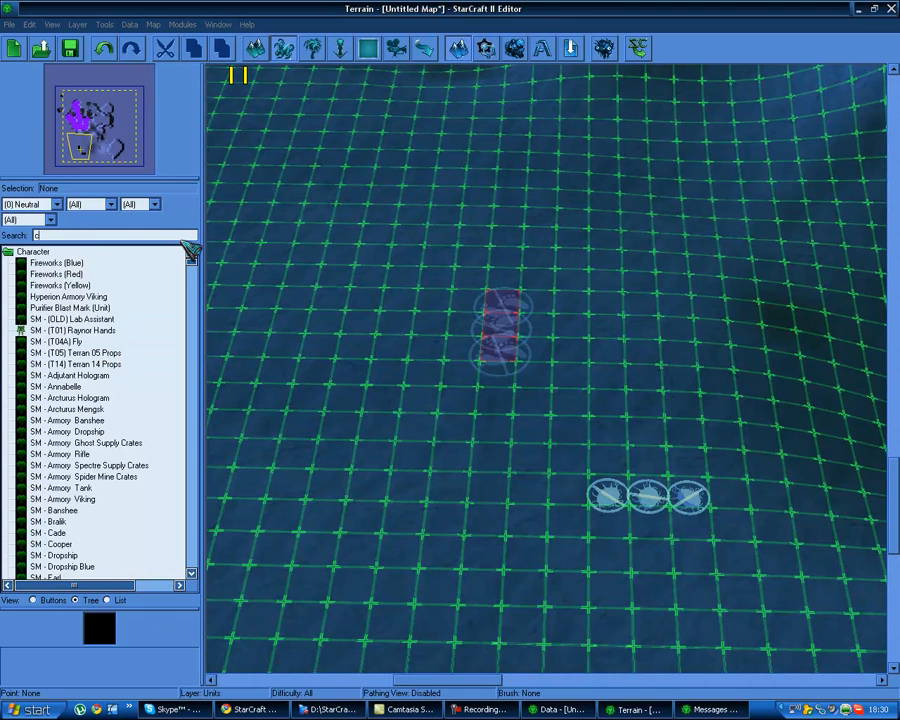
{"action": "left_click", "coordinate": [116, 236]}
{"action": "type", "text": "creep"}
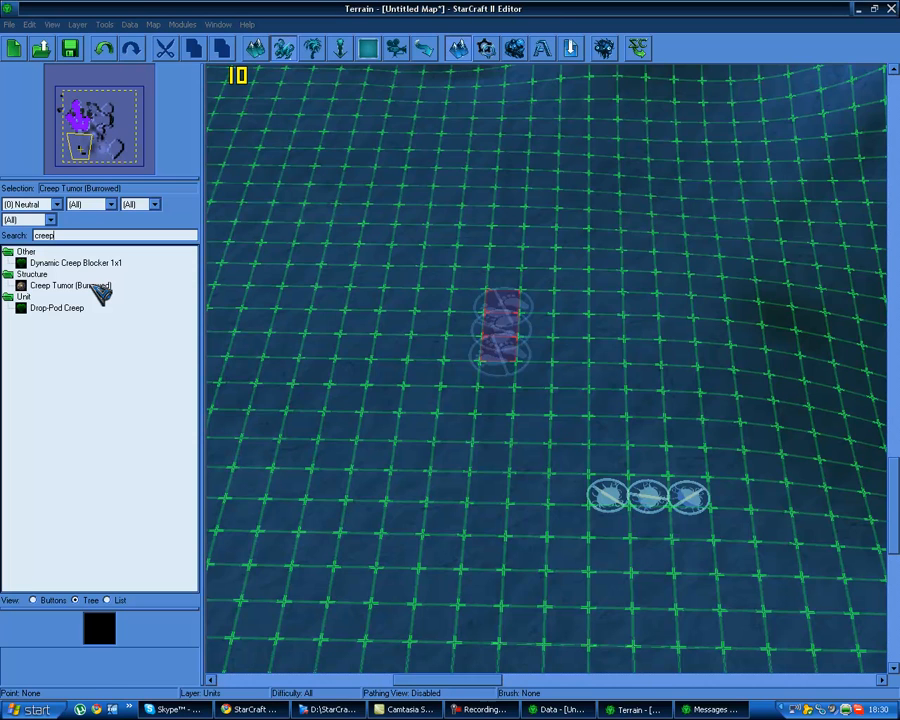
{"action": "left_click", "coordinate": [98, 287]}
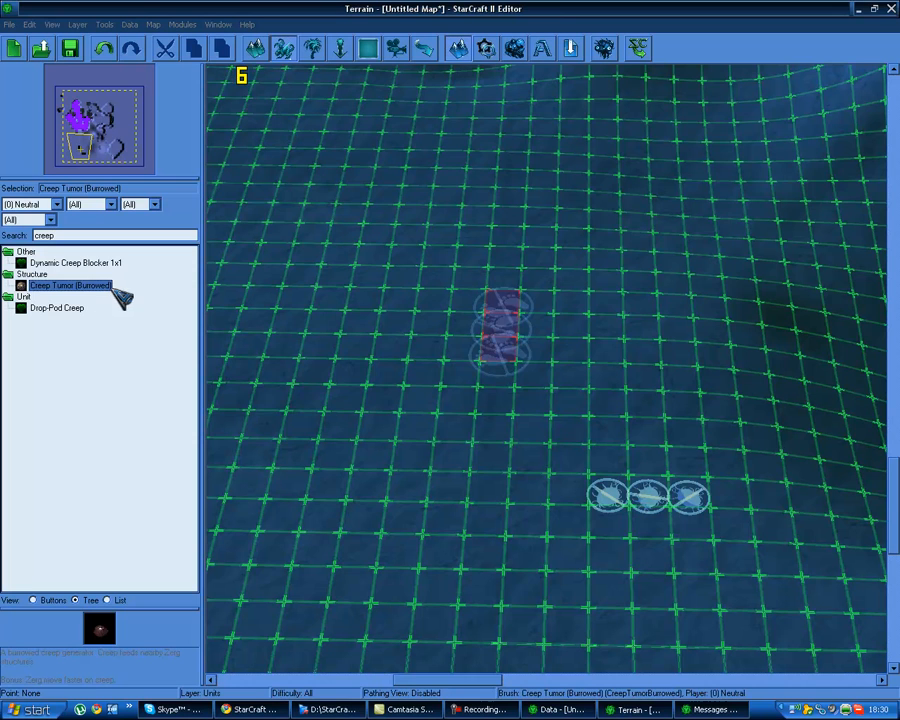
{"action": "left_click", "coordinate": [648, 403]}
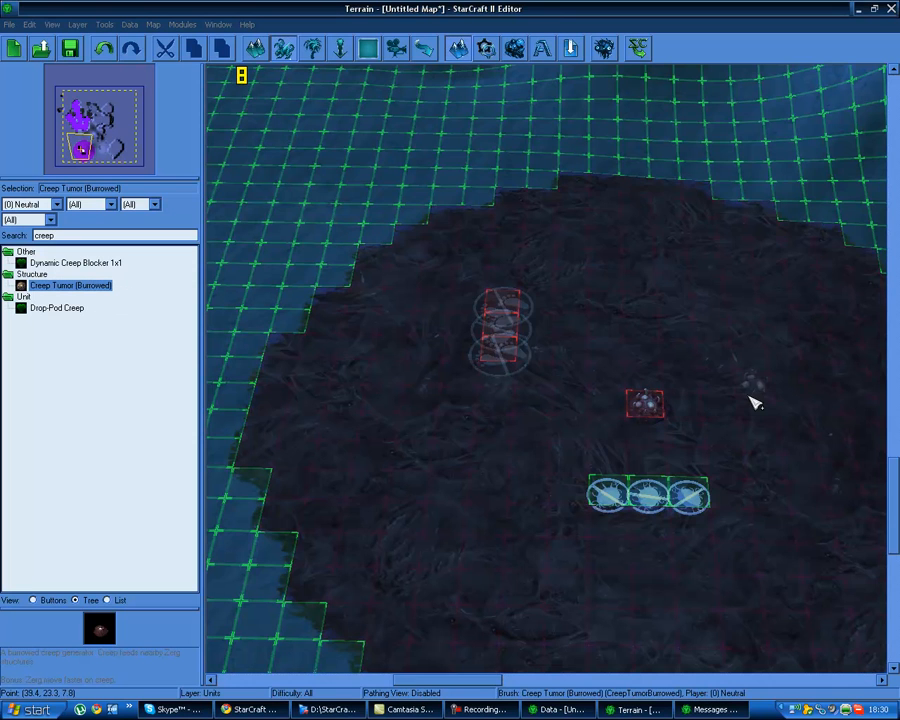
Hide the grid and toggle the game view in the Cameras layer to compare the creep with and without the blocker symbols
{"action": "key", "text": "shift"}
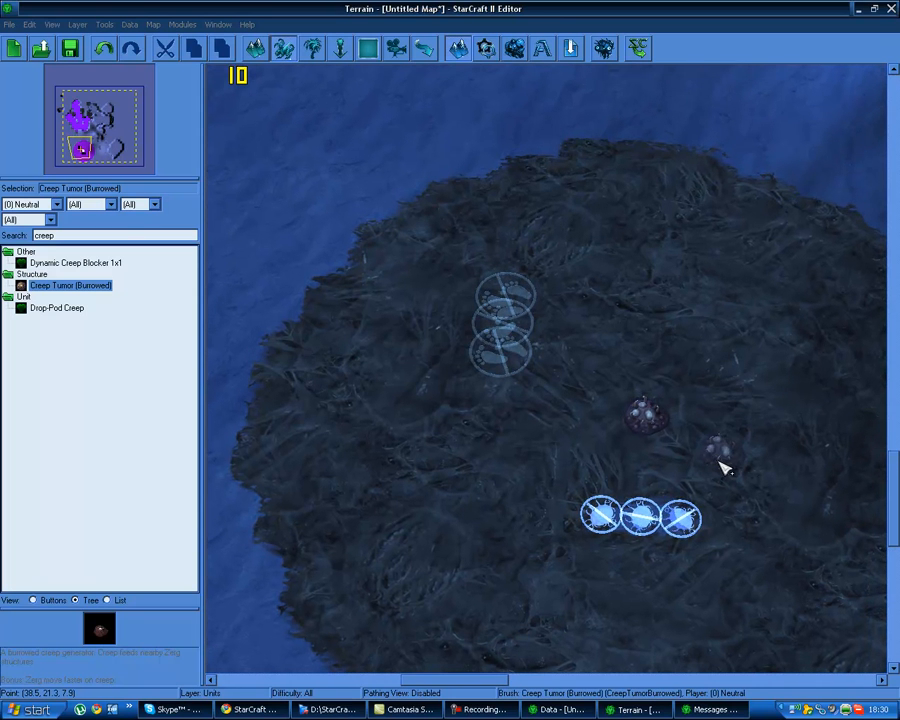
{"action": "key", "text": "c"}
{"action": "key", "text": "v"}
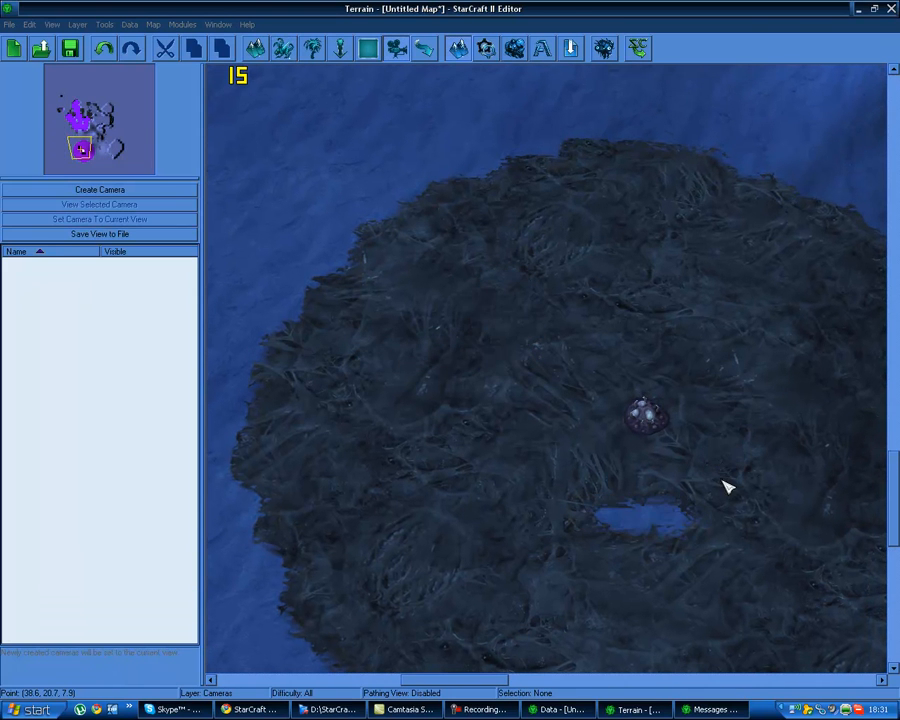
{"action": "right_click_drag", "start_coordinate": [695, 513], "coordinate": [631, 503]}
{"action": "right_click_drag", "start_coordinate": [560, 270], "coordinate": [440, 394]}
{"action": "key", "text": "v"}
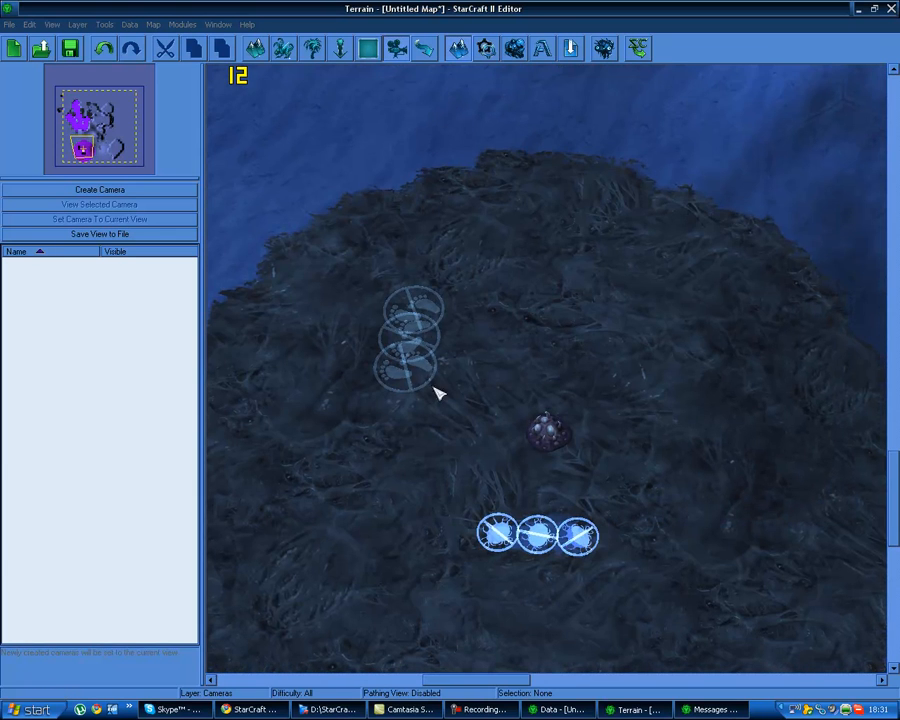
{"action": "key", "text": "v"}
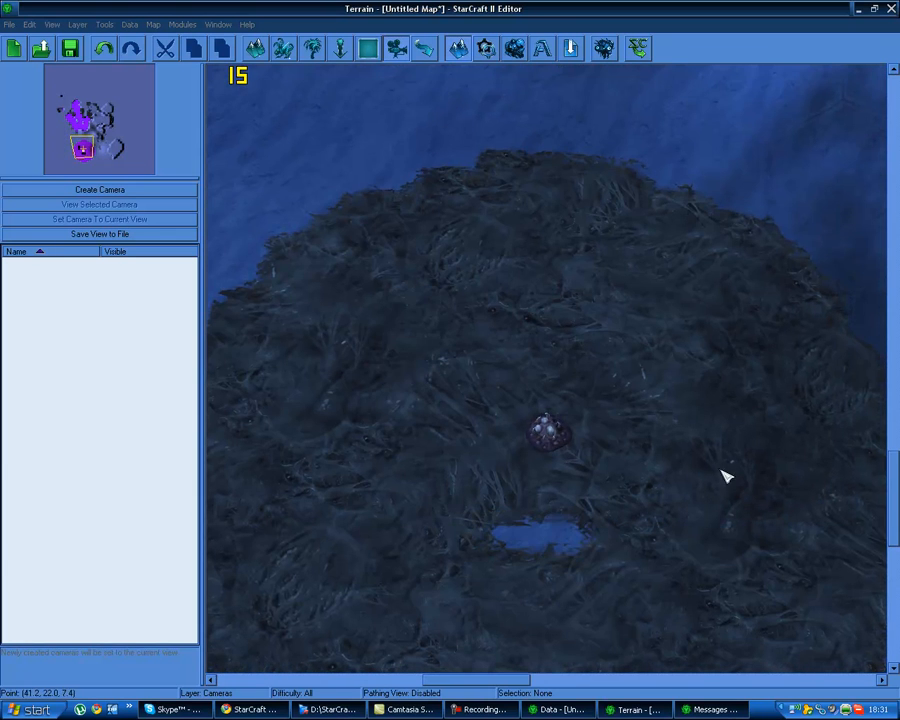
{"action": "right_click_drag", "start_coordinate": [555, 445], "coordinate": [382, 287]}
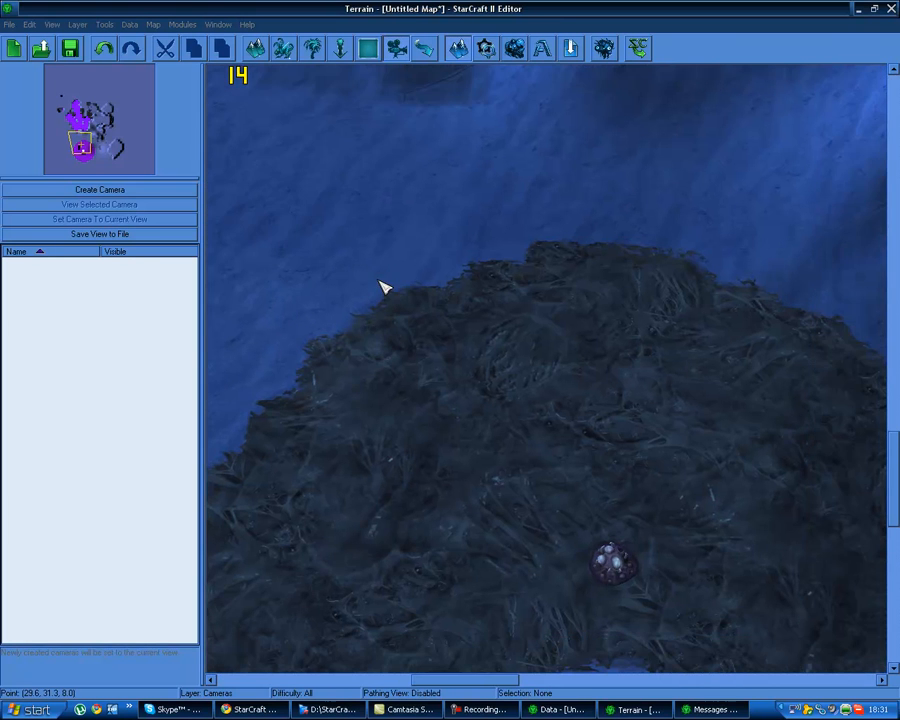
Return to the Doodads layer and place a Curtain (LOS BLOCKER) - New Folsom on the open ground northwest of the creep
{"action": "key", "text": "d"}
{"action": "right_click_drag", "start_coordinate": [552, 380], "coordinate": [543, 253]}
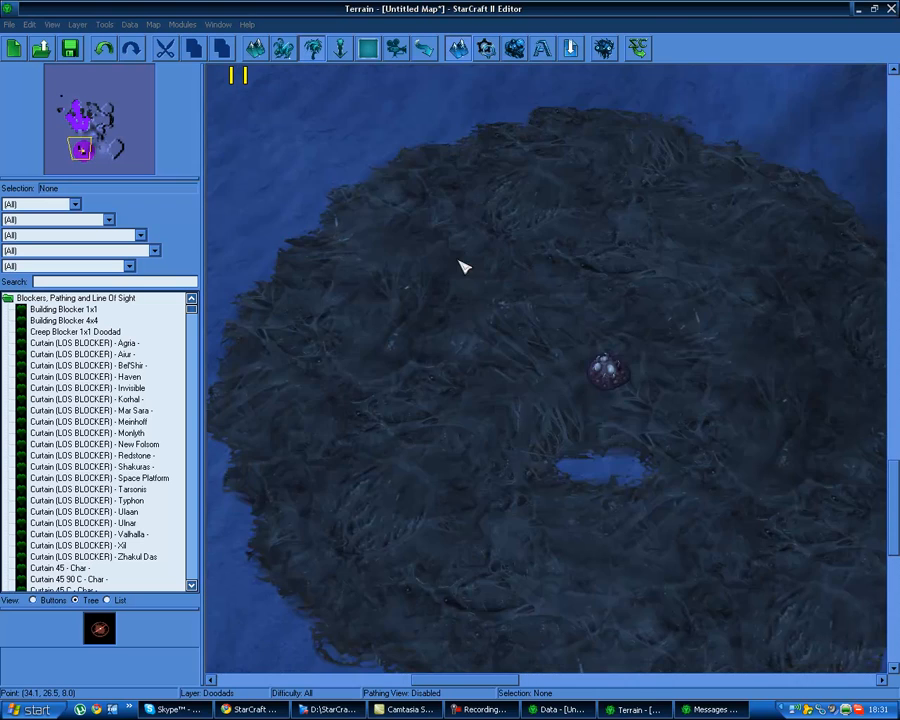
{"action": "right_click_drag", "start_coordinate": [462, 265], "coordinate": [588, 326]}
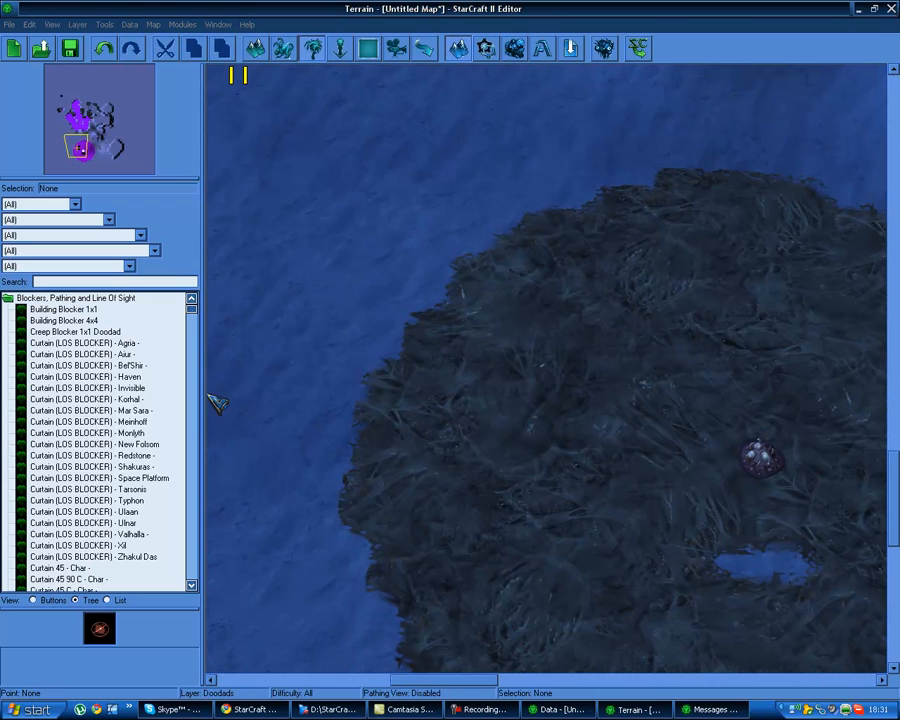
{"action": "left_click", "coordinate": [145, 445]}
{"action": "key", "text": "Up"}
{"action": "key", "text": "Left"}
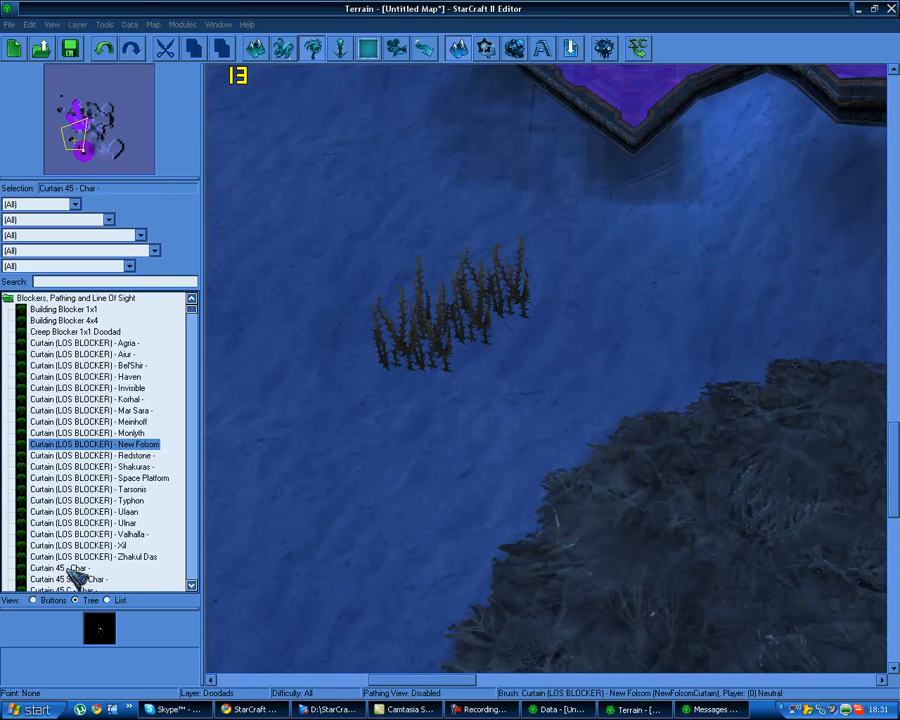
Place Curtain 45 - Char - doodads in a diagonal line just south of the plant-like curtain
{"action": "left_click", "coordinate": [60, 568]}
{"action": "left_click", "coordinate": [362, 483]}
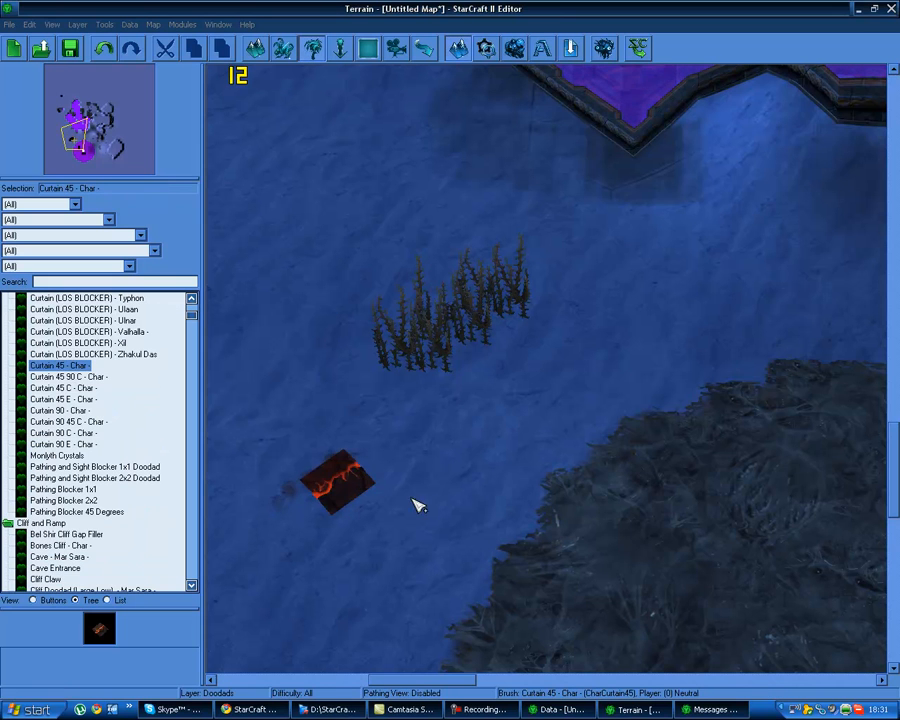
{"action": "left_click", "coordinate": [386, 466]}
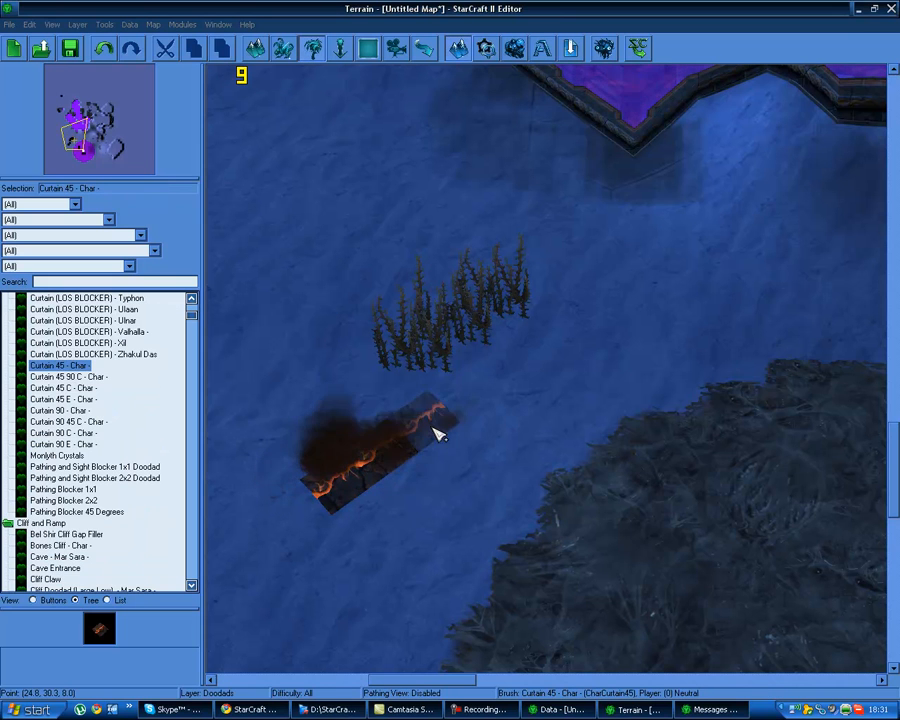
Place two Bel Shir Cliff Gap Filler doodads on the open ground just east of the plant-like curtain
{"action": "left_click", "coordinate": [98, 535]}
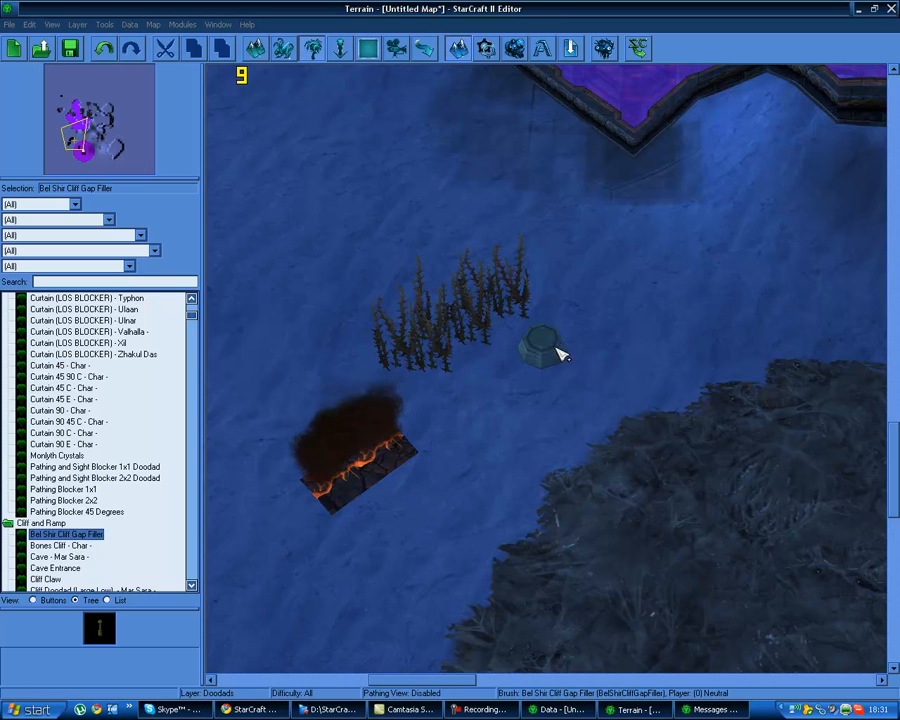
{"action": "left_click", "coordinate": [591, 324]}
{"action": "left_click", "coordinate": [660, 295]}
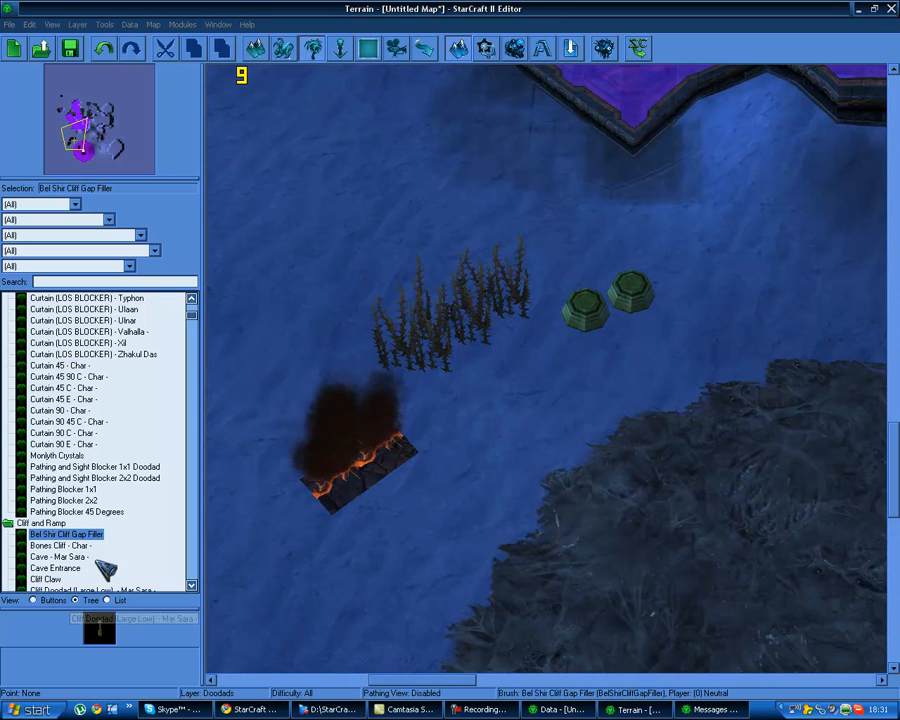
Place a Cliff Claw doodad on the open ground just west of the plant-like curtain
{"action": "left_click", "coordinate": [58, 556]}
{"action": "left_click", "coordinate": [55, 578]}
{"action": "scroll", "coordinate": [110, 568], "scroll_direction": "down", "scroll_amount": 2}
{"action": "left_click", "coordinate": [340, 296]}
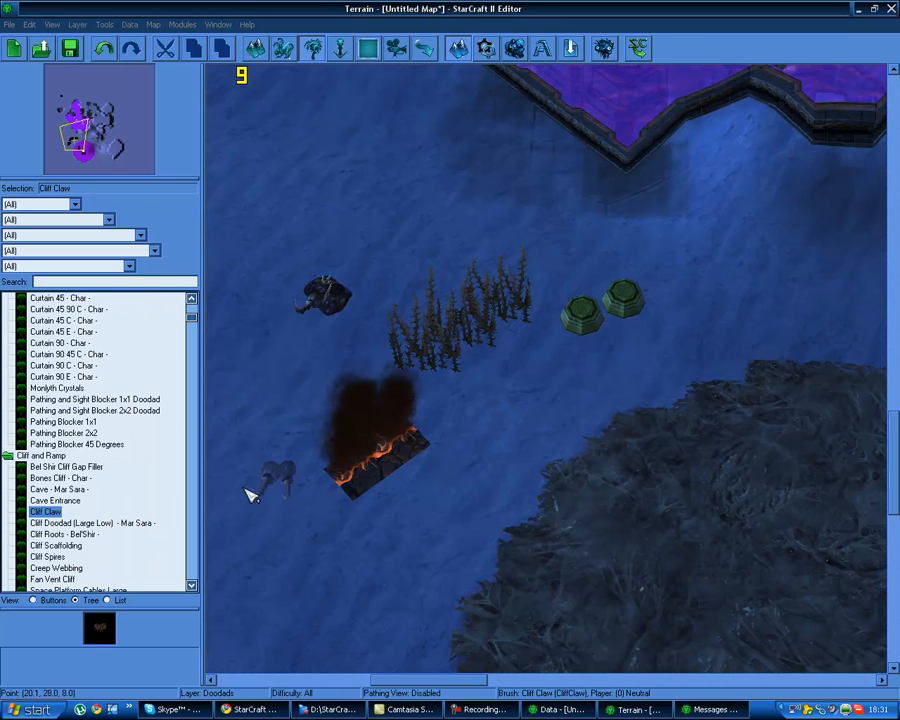
Place Creep Webbing doodads north of the plant-like curtain and along the bases of the cliffs to the northeast
{"action": "left_click", "coordinate": [60, 568]}
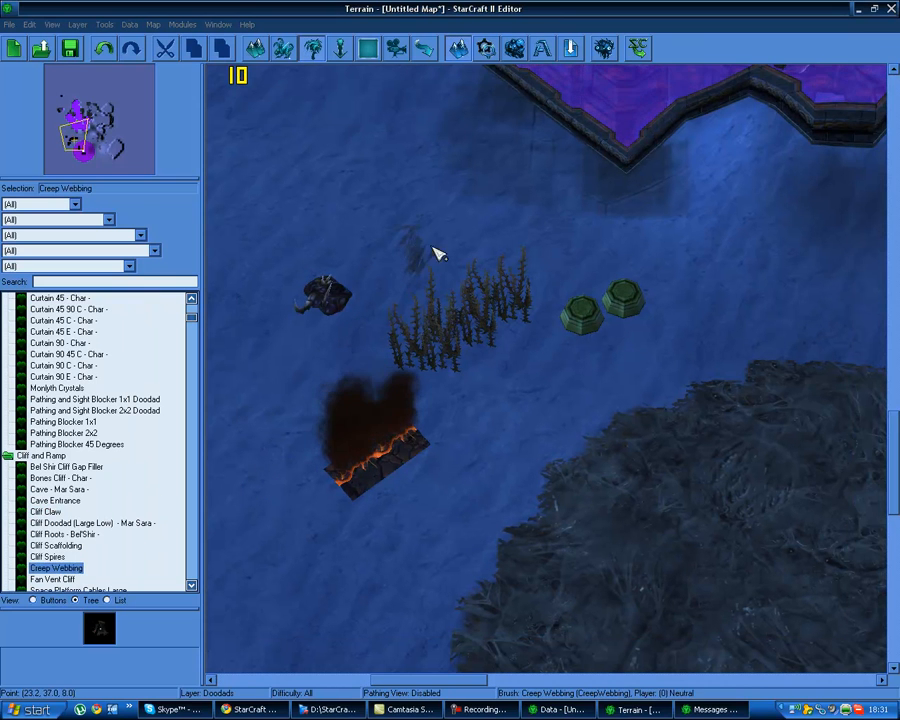
{"action": "left_click", "coordinate": [531, 230]}
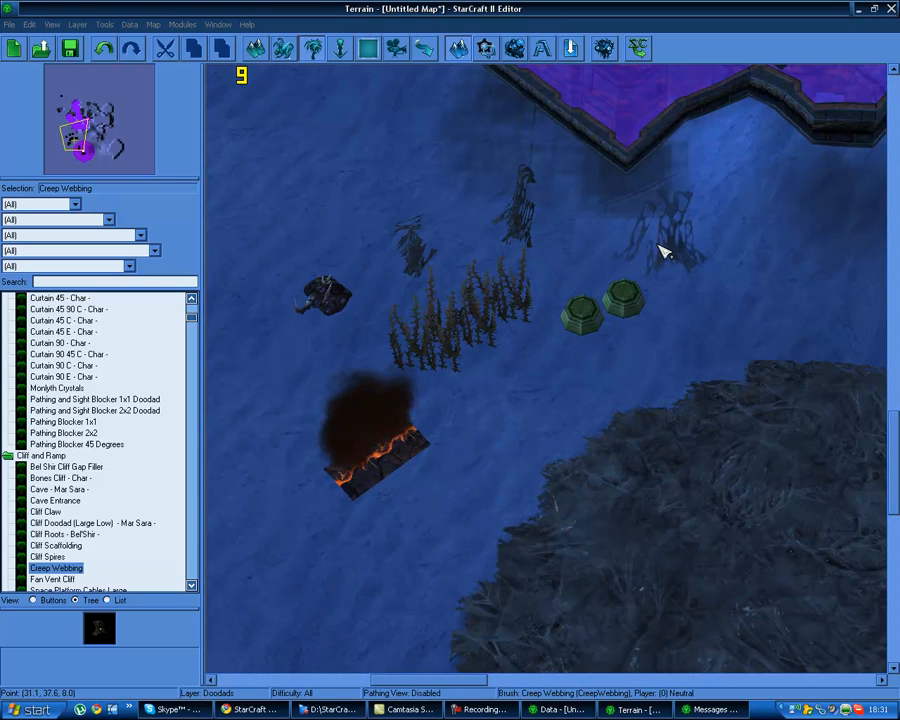
{"action": "key", "text": "Up"}
{"action": "key", "text": "Right"}
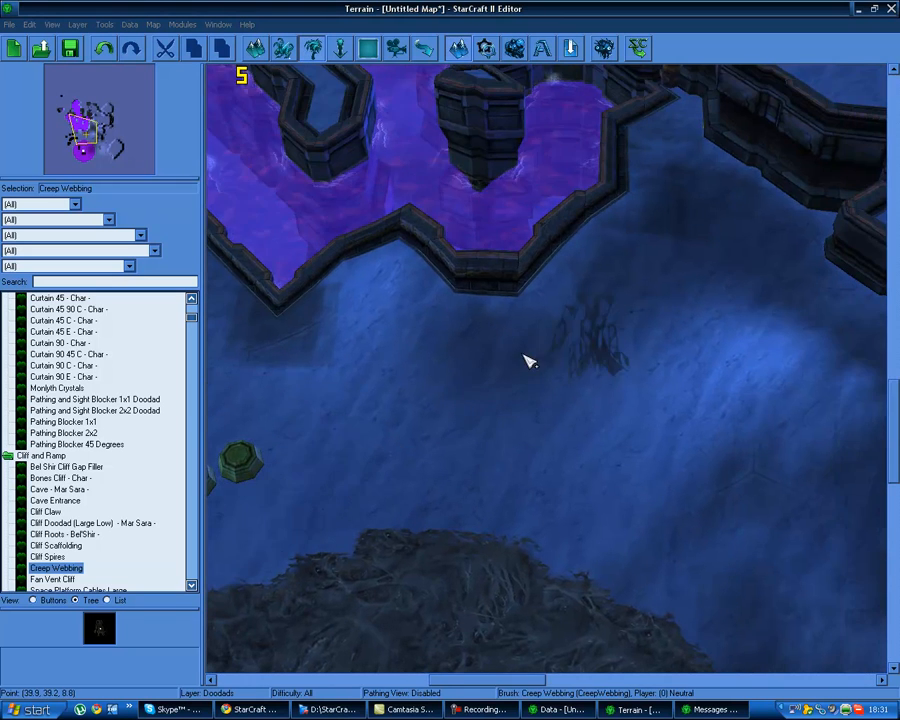
{"action": "key", "text": "Right"}
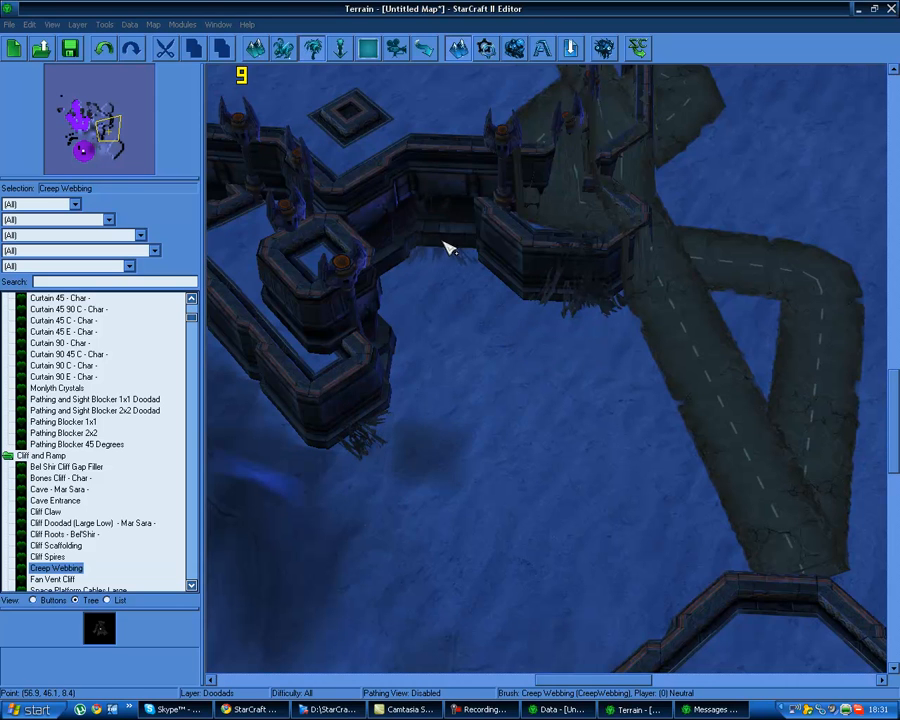
{"action": "right_click_drag", "start_coordinate": [265, 199], "coordinate": [440, 313]}
{"action": "right_click_drag", "start_coordinate": [380, 349], "coordinate": [486, 210]}
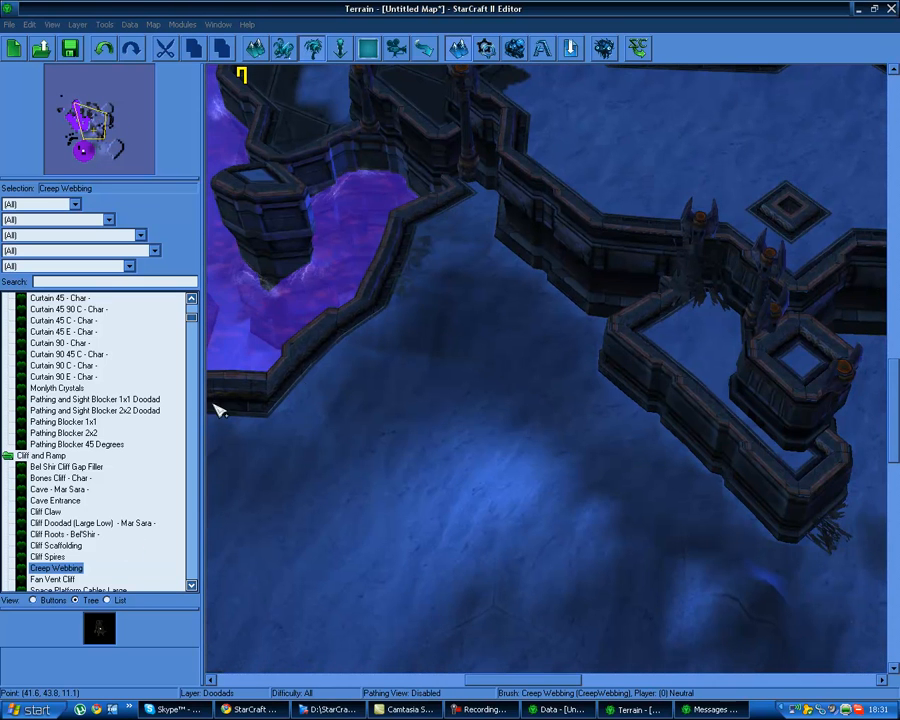
Place a Fan Vent Cliff doodad against the recessed cliff wall beside the road
{"action": "left_click", "coordinate": [65, 578]}
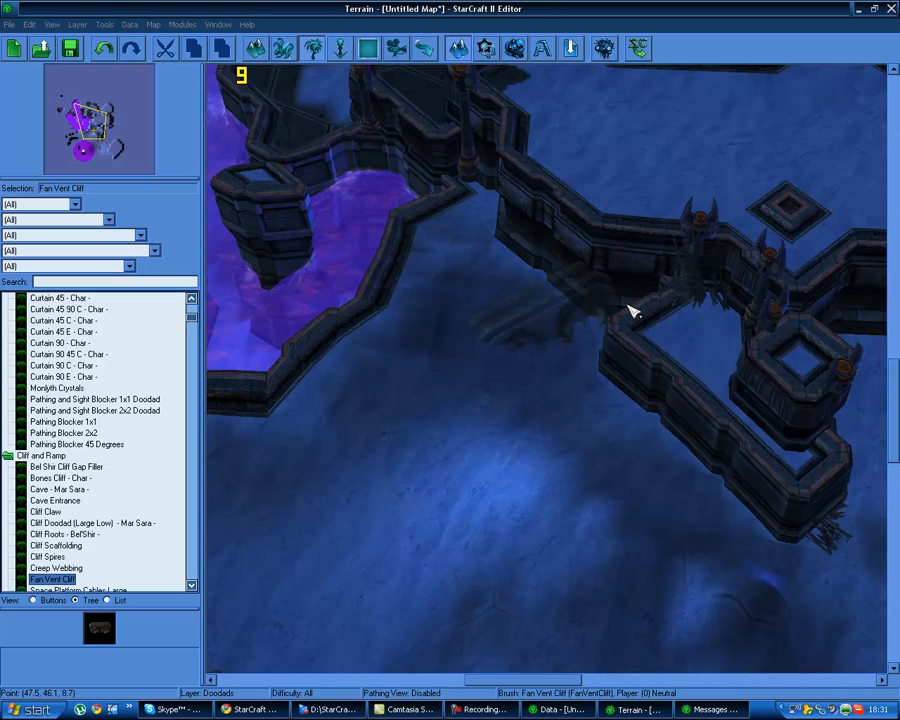
{"action": "key", "text": "Right"}
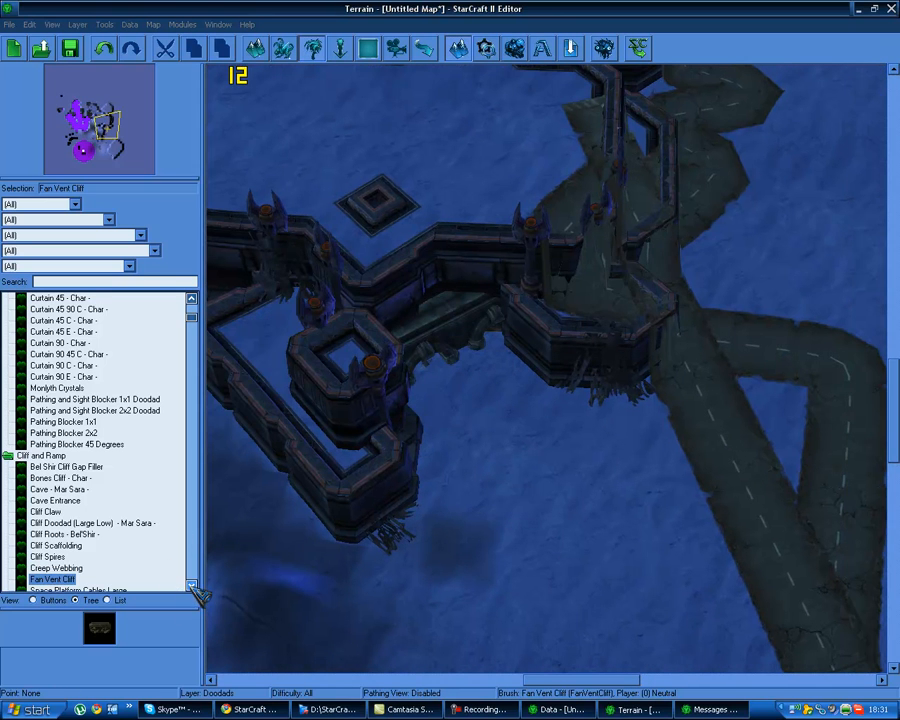
From the Environment doodads, scatter several Agria Debris and one Agria Debris Large on the open ground east of the road
{"action": "scroll", "coordinate": [192, 584], "scroll_direction": "down", "scroll_amount": 17}
{"action": "scroll", "coordinate": [157, 560], "scroll_direction": "up", "scroll_amount": 5}
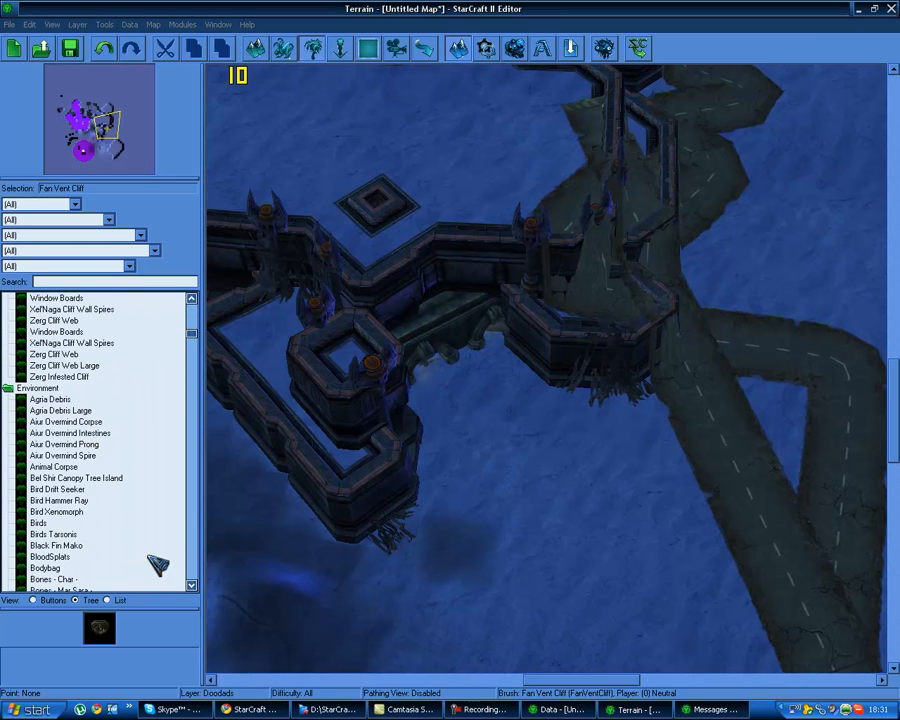
{"action": "key", "text": "Right"}
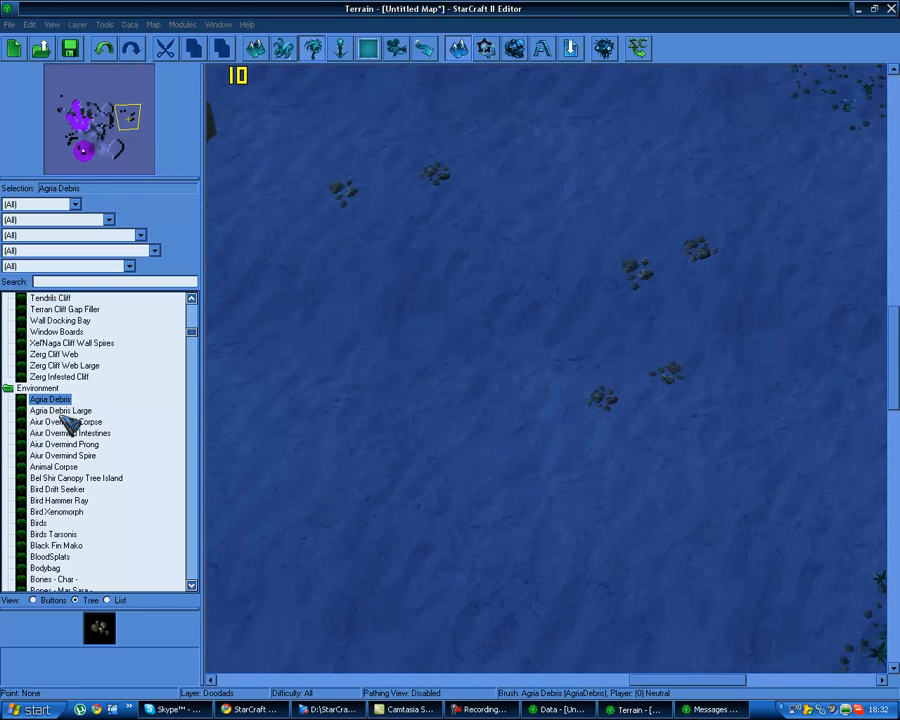
{"action": "left_click", "coordinate": [455, 375]}
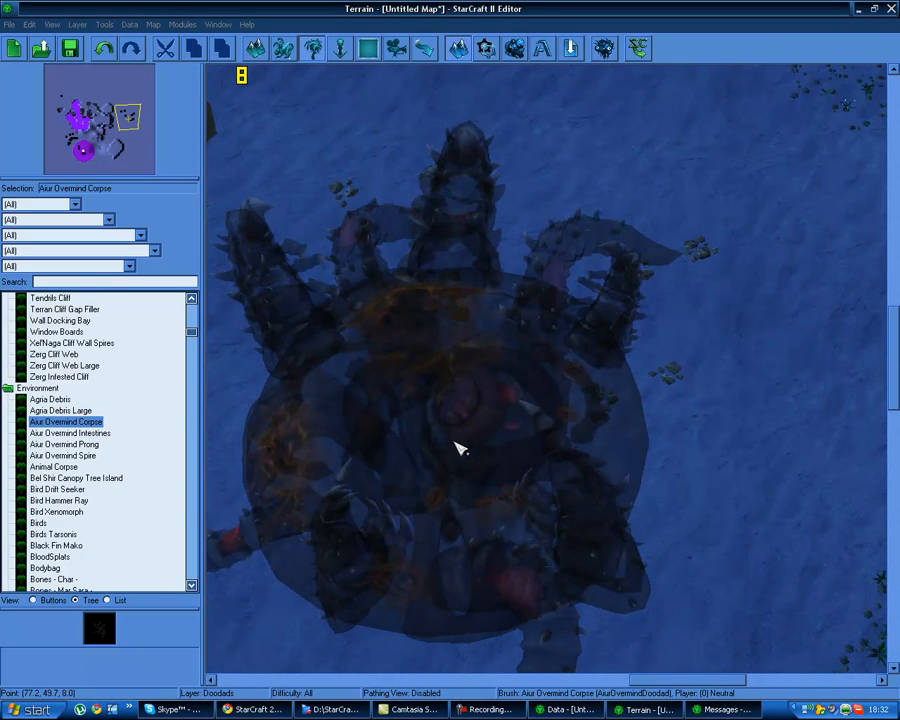
Place an Aiur Overmind Corpse over the debris area and undo the placement
{"action": "left_click", "coordinate": [455, 450]}
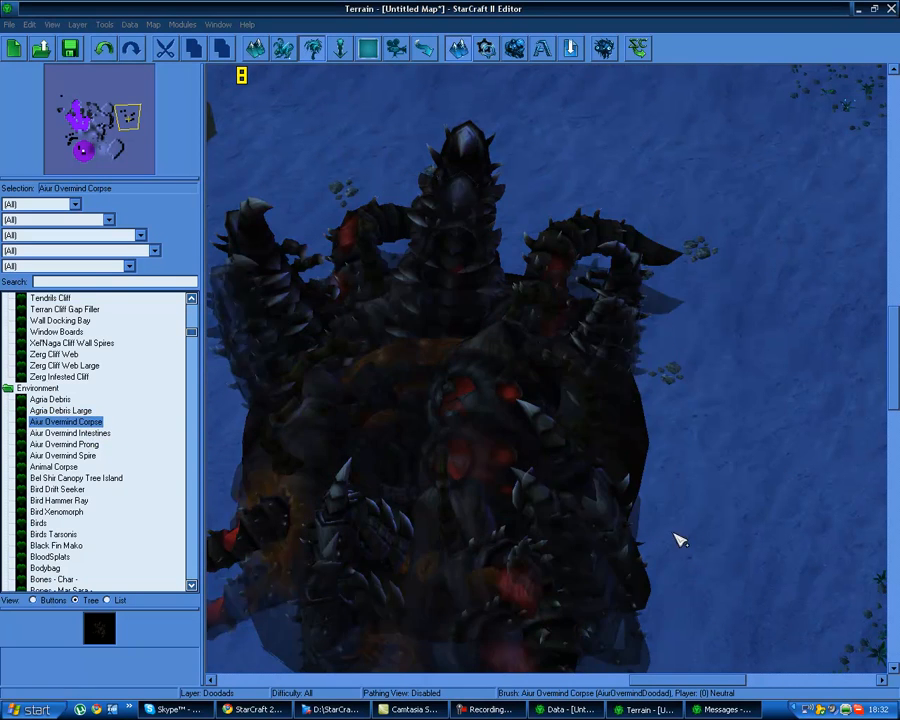
{"action": "key", "text": "ctrl+z"}
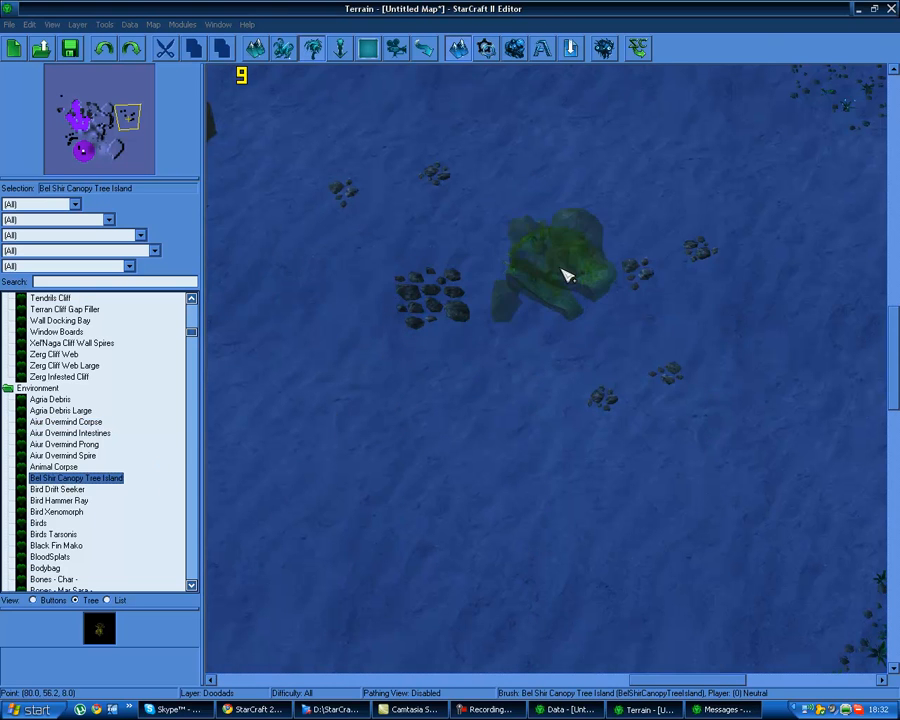
Place three Bel Shir Canopy Tree Island doodads around the debris, one of them in front of the large tree island near the road
{"action": "left_click", "coordinate": [582, 264]}
{"action": "right_click_drag", "start_coordinate": [456, 432], "coordinate": [640, 382]}
{"action": "left_click", "coordinate": [405, 295]}
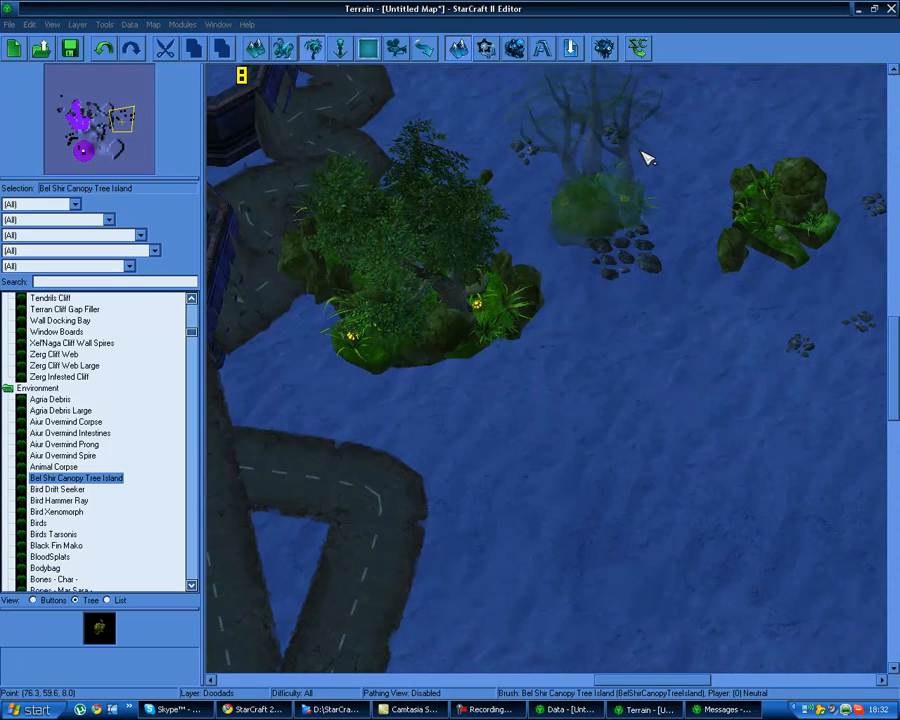
{"action": "right_click_drag", "start_coordinate": [585, 195], "coordinate": [579, 187]}
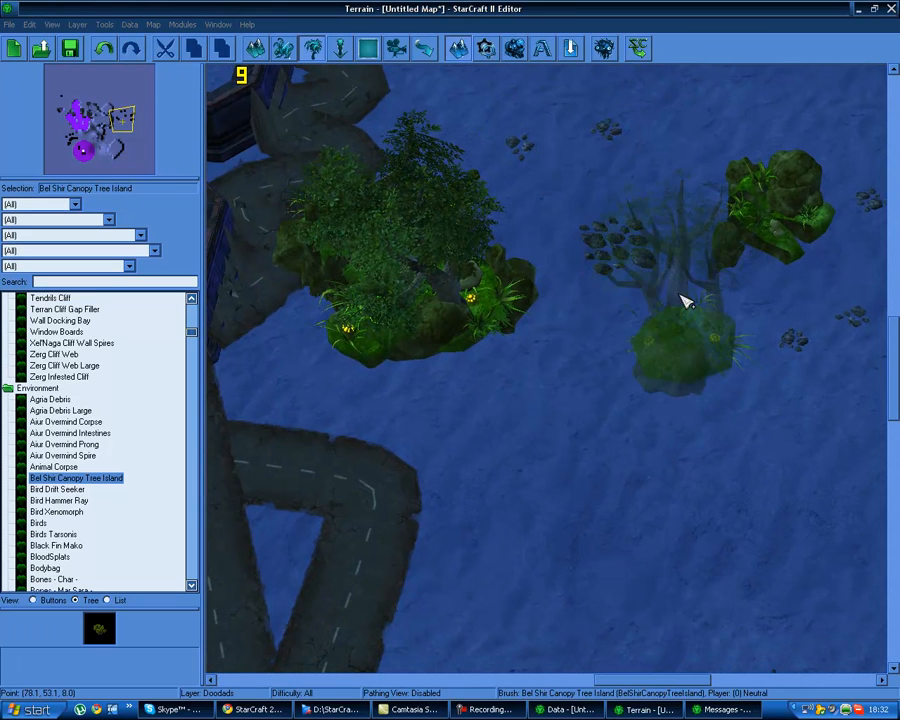
{"action": "right_click_drag", "start_coordinate": [604, 405], "coordinate": [505, 44], "text": "ctrl"}
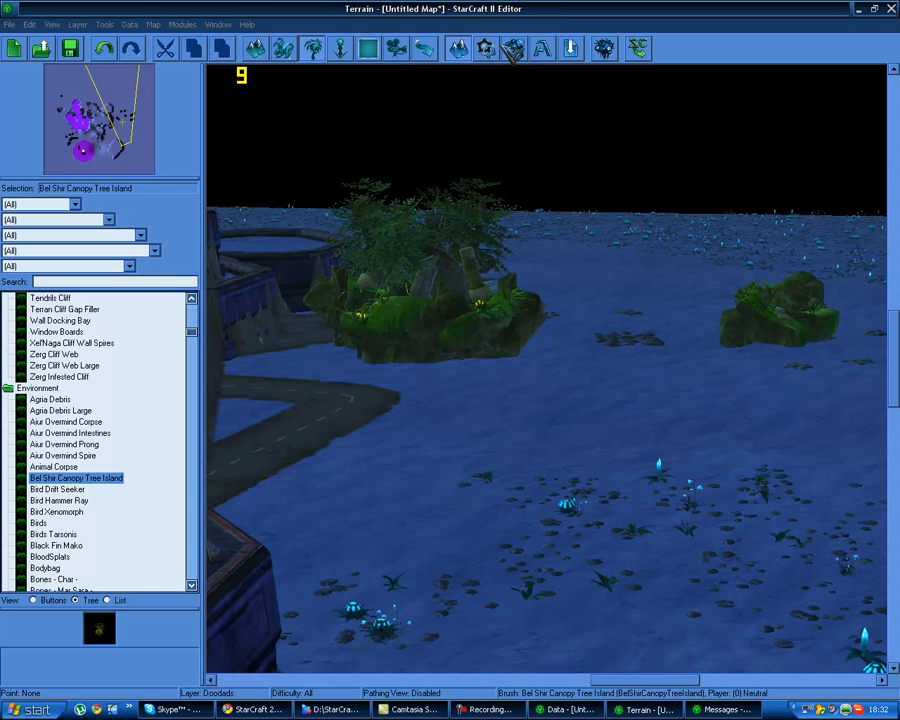
{"action": "left_click", "coordinate": [567, 418]}
{"action": "key", "text": "Escape"}
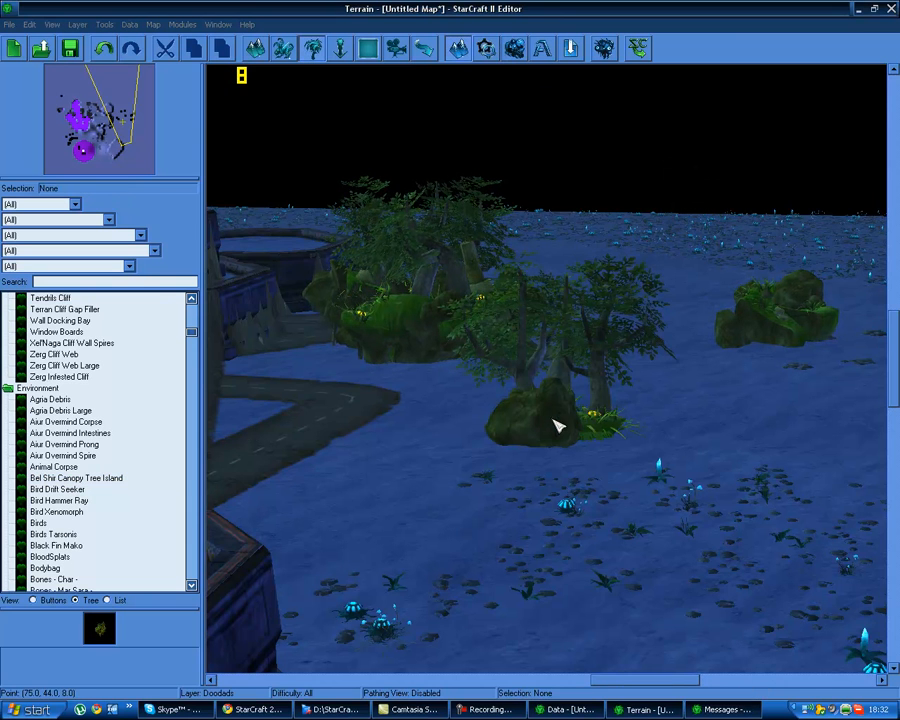
Raise the frontmost Bel Shir Canopy Tree Island above the ground by changing its height in the object properties
{"action": "double_click", "coordinate": [559, 425]}
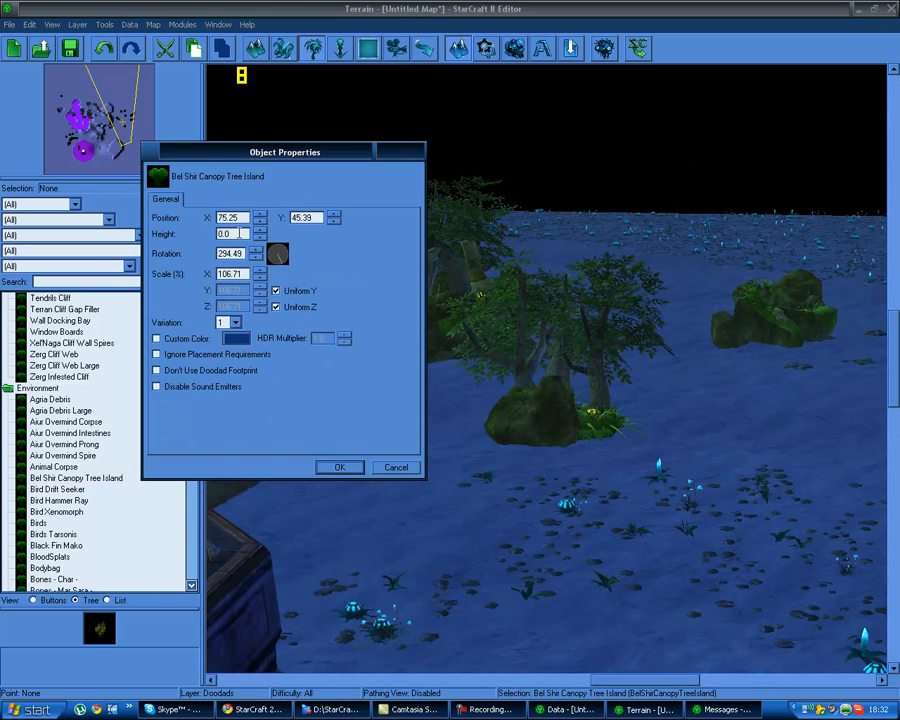
{"action": "key", "text": "Return"}
{"action": "right_click_drag", "start_coordinate": [570, 282], "coordinate": [470, 398]}
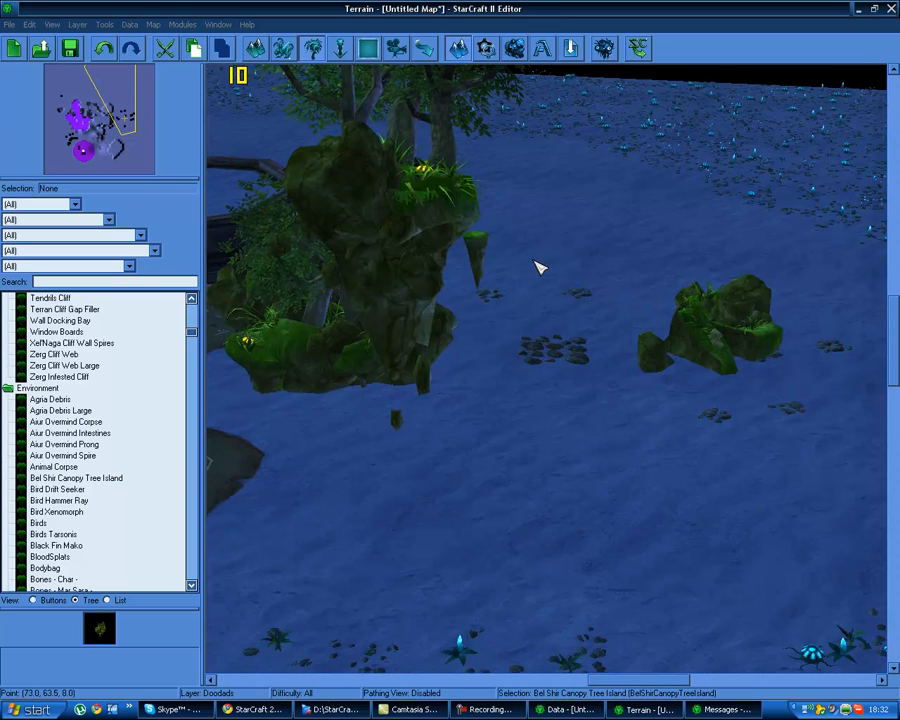
{"action": "right_click_drag", "start_coordinate": [488, 280], "coordinate": [356, 344], "text": "ctrl"}
Place Bird Hammer Ray and Bird Drift Seeker doodads over the open ground north of the hexagonal tiles
{"action": "mouse_move", "coordinate": [725, 145]}
{"action": "right_mouse_down"}
{"action": "mouse_move", "coordinate": [537, 324]}
{"action": "mouse_move", "coordinate": [695, 470]}
{"action": "right_mouse_up"}
{"action": "right_click_drag", "start_coordinate": [404, 207], "coordinate": [770, 380]}
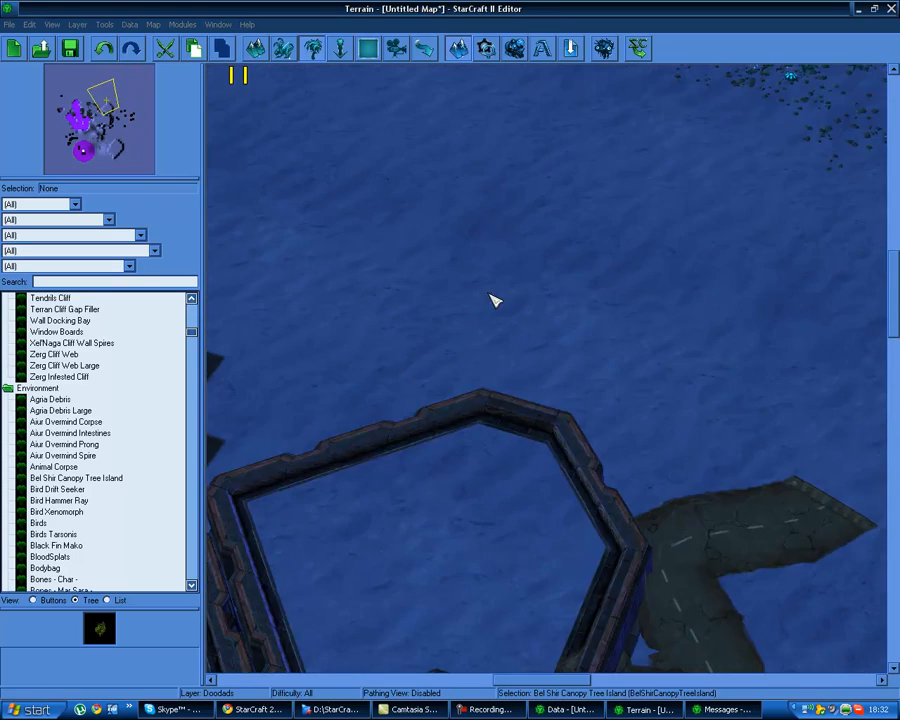
{"action": "right_click_drag", "start_coordinate": [370, 255], "coordinate": [665, 436]}
{"action": "mouse_move", "coordinate": [492, 288]}
{"action": "right_mouse_down"}
{"action": "mouse_move", "coordinate": [541, 384]}
{"action": "mouse_move", "coordinate": [815, 486]}
{"action": "right_mouse_up"}
{"action": "right_click_drag", "start_coordinate": [406, 316], "coordinate": [450, 241]}
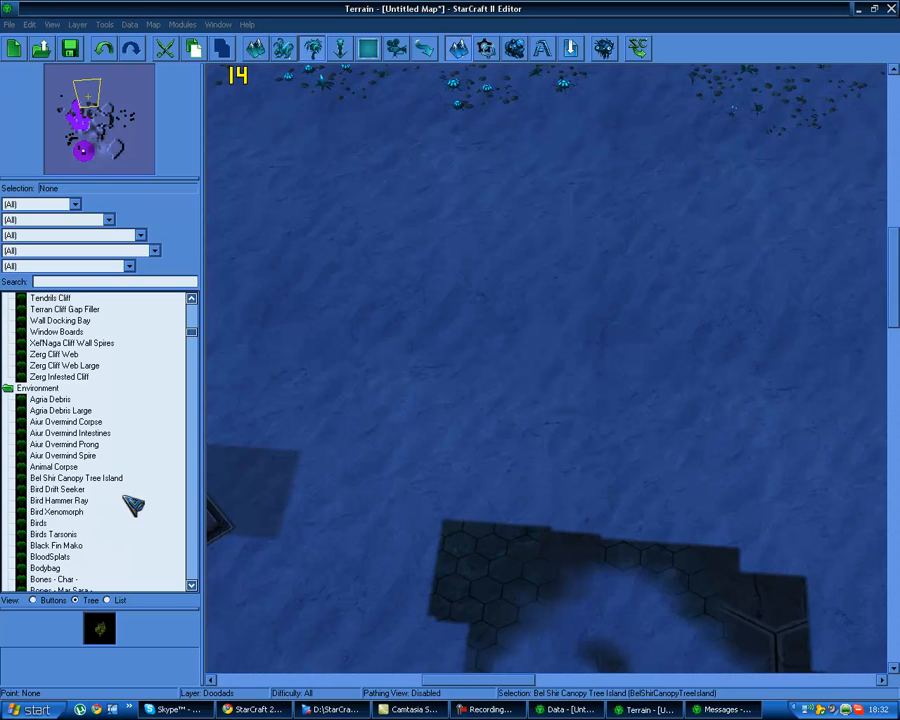
{"action": "left_click", "coordinate": [84, 501]}
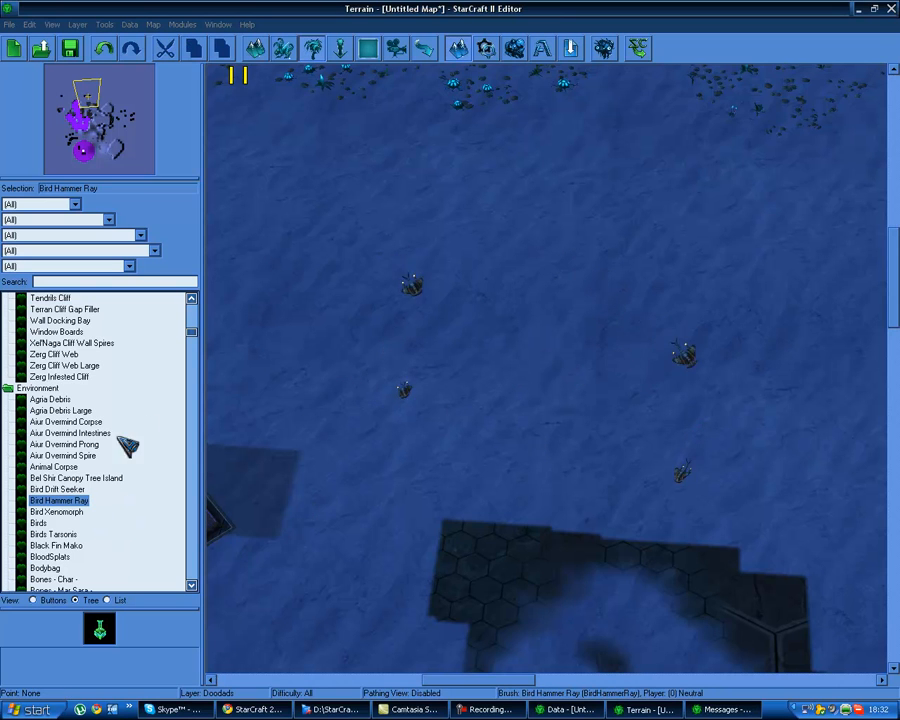
{"action": "left_click", "coordinate": [60, 489]}
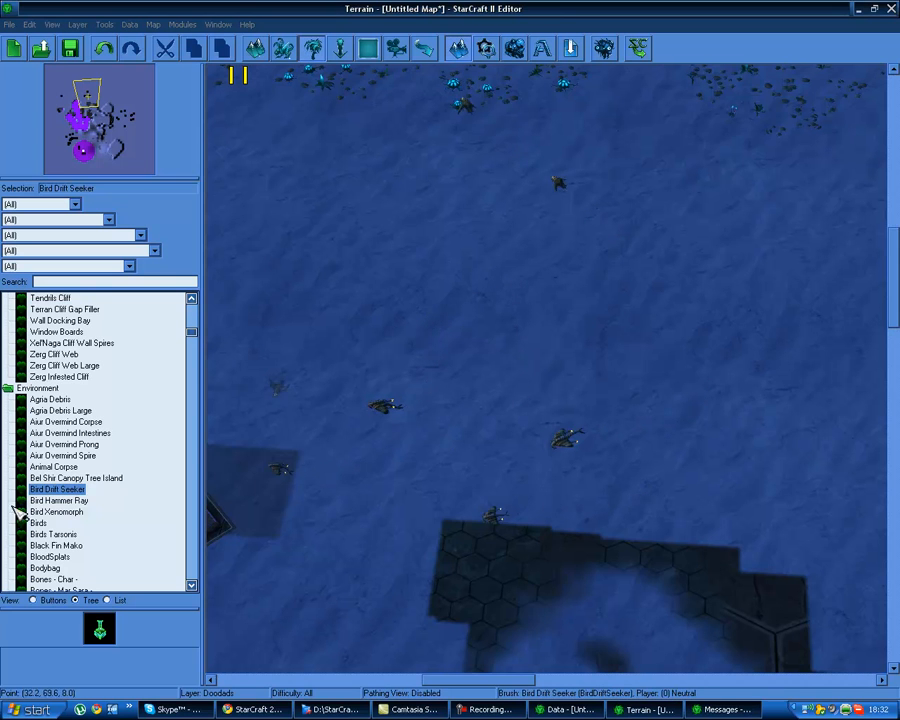
Add Bird Xenomorph, Birds and Birds Tarsonis doodads over the same open ground
{"action": "left_click", "coordinate": [66, 512]}
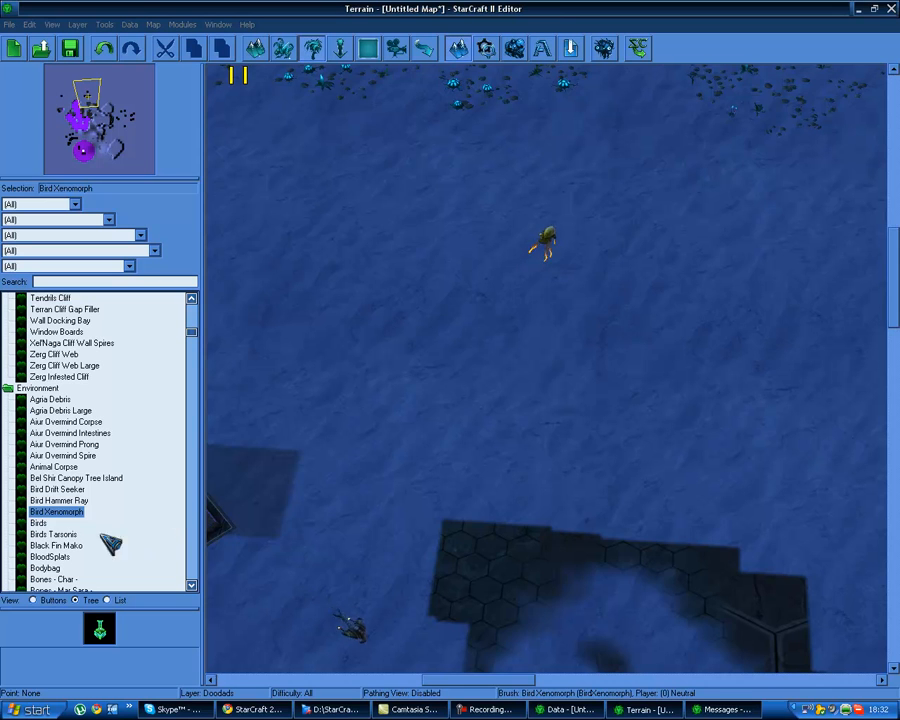
{"action": "left_click", "coordinate": [39, 523]}
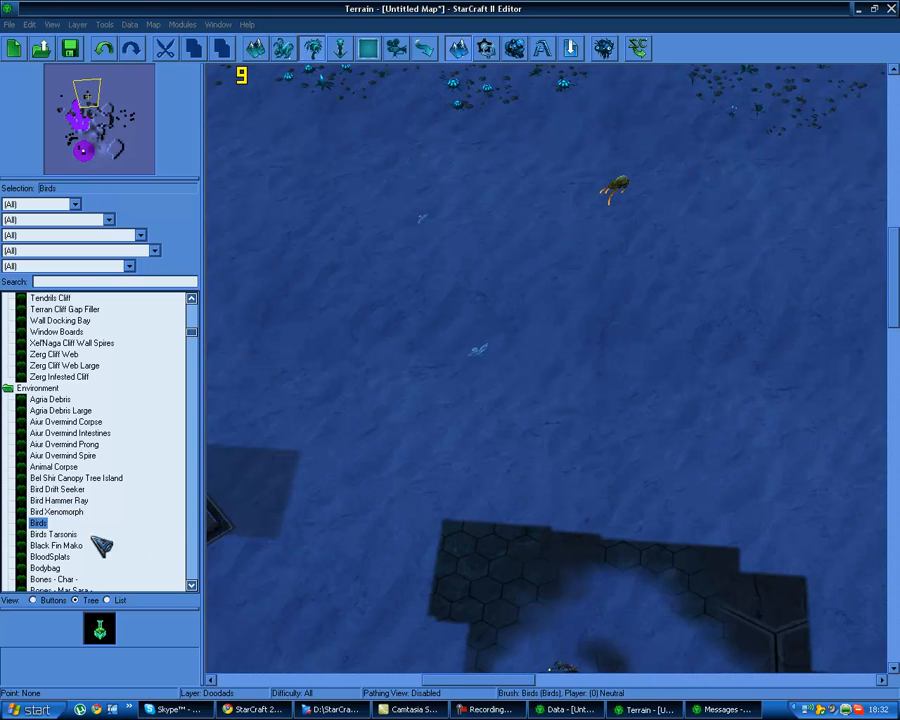
{"action": "left_click", "coordinate": [55, 534]}
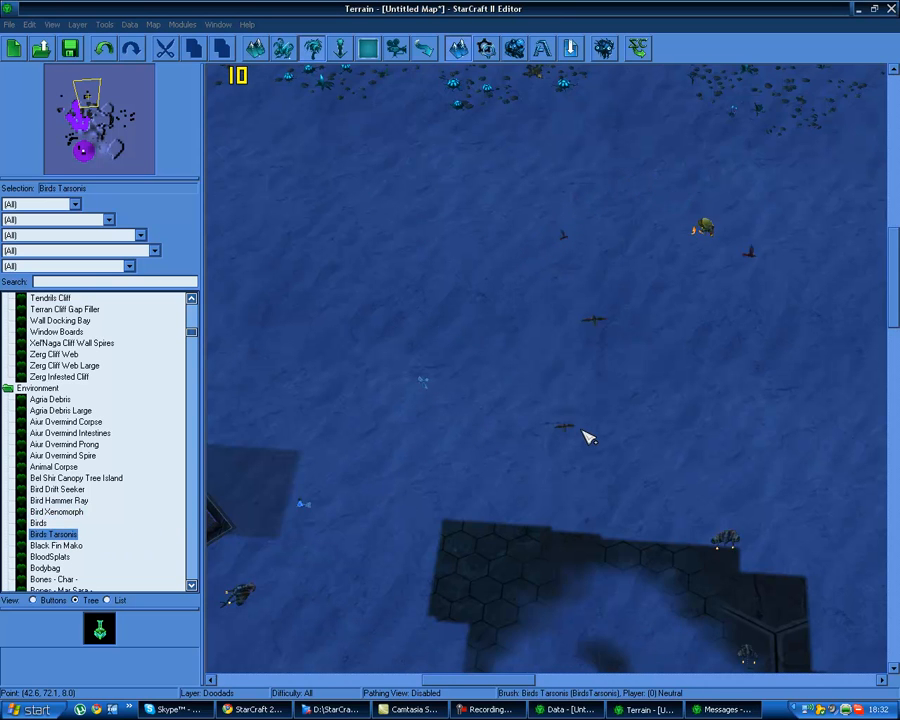
Place a Black Fin Mako in the walled pool of purple liquid
{"action": "left_click", "coordinate": [60, 545]}
{"action": "right_click_drag", "start_coordinate": [292, 447], "coordinate": [650, 295]}
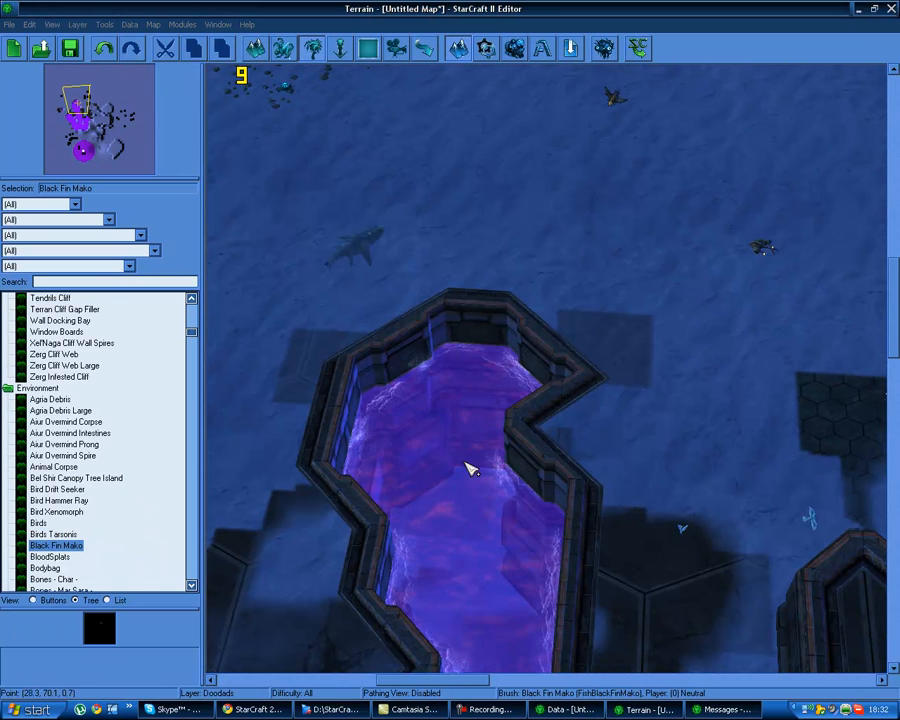
{"action": "left_click", "coordinate": [482, 543]}
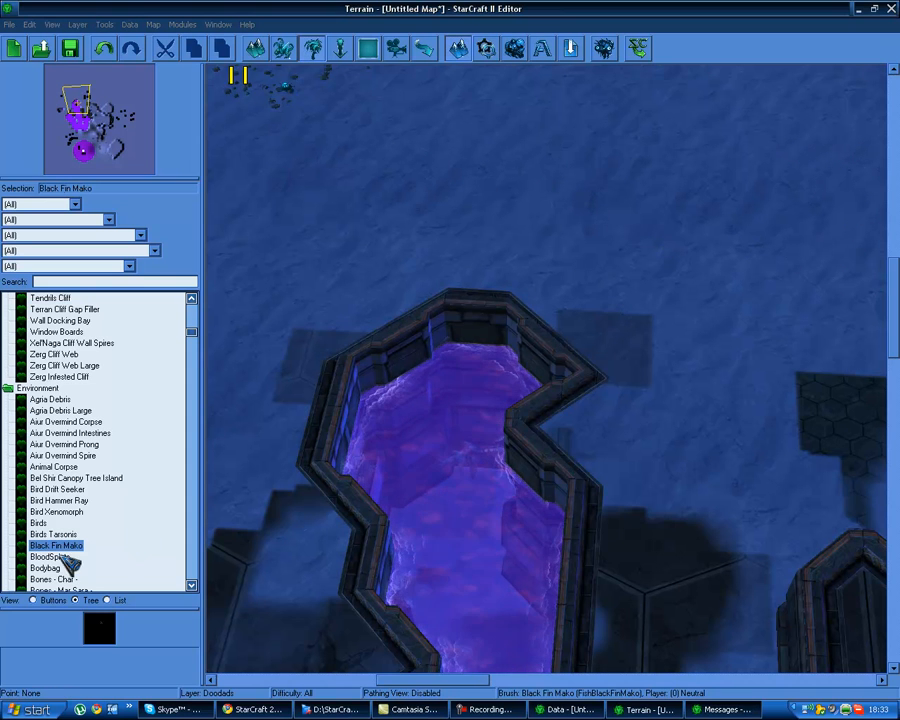
Place five BloodSplats in a loose cluster on the open ground north of the hexagonal tiles
{"action": "right_click_drag", "start_coordinate": [698, 149], "coordinate": [283, 376]}
{"action": "left_click", "coordinate": [543, 351]}
{"action": "left_click", "coordinate": [500, 503]}
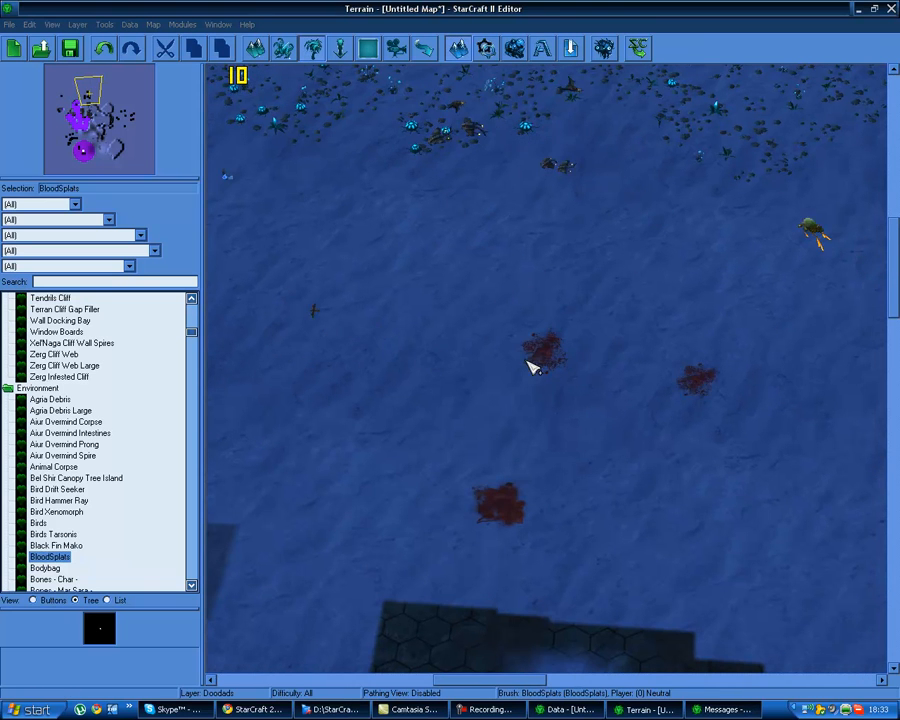
{"action": "left_click", "coordinate": [598, 370]}
{"action": "left_click", "coordinate": [425, 357]}
{"action": "left_click", "coordinate": [607, 466]}
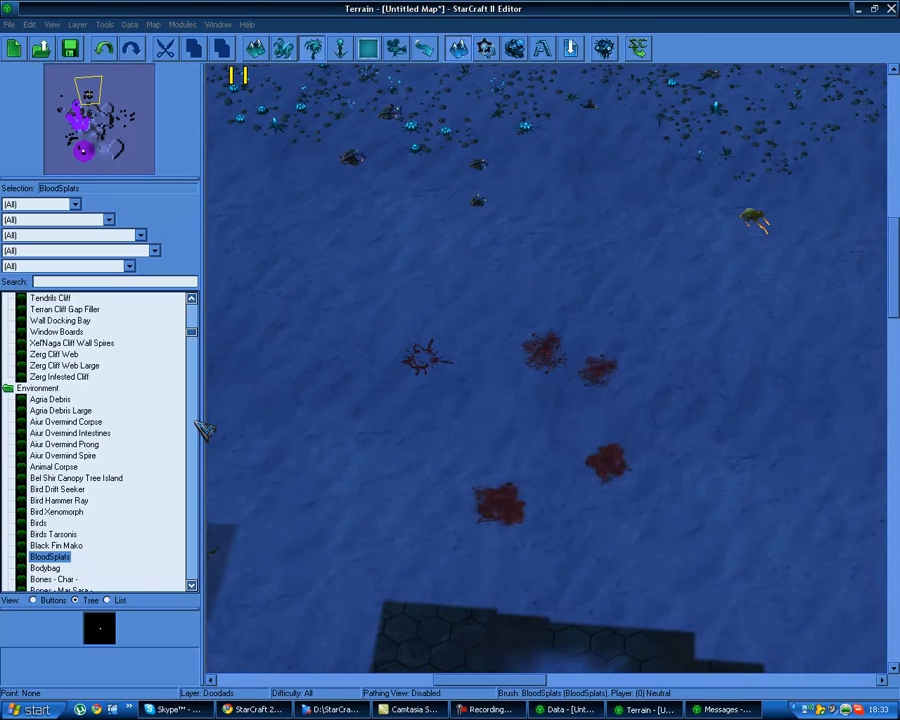
Place Bodybag doodads on top of the blood splats
{"action": "left_click", "coordinate": [30, 568]}
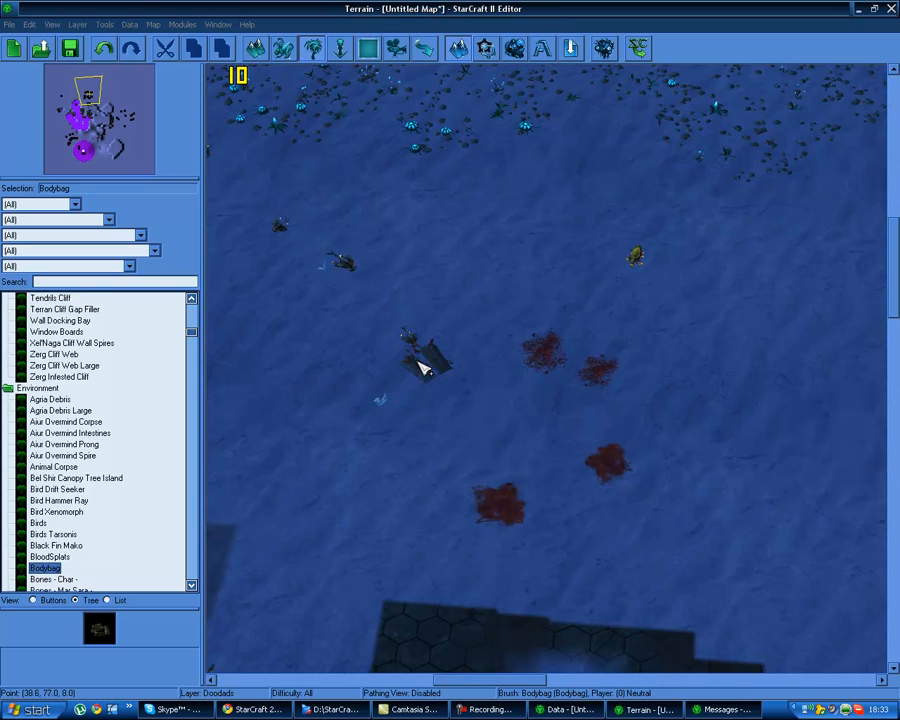
{"action": "left_click", "coordinate": [425, 363]}
{"action": "left_click", "coordinate": [559, 369]}
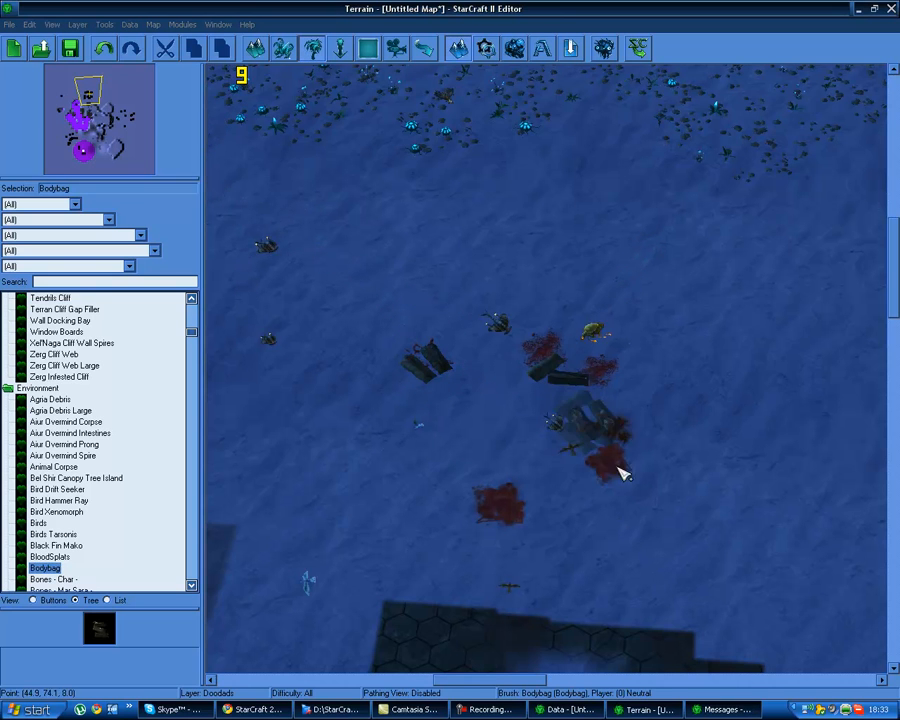
{"action": "left_click", "coordinate": [589, 482]}
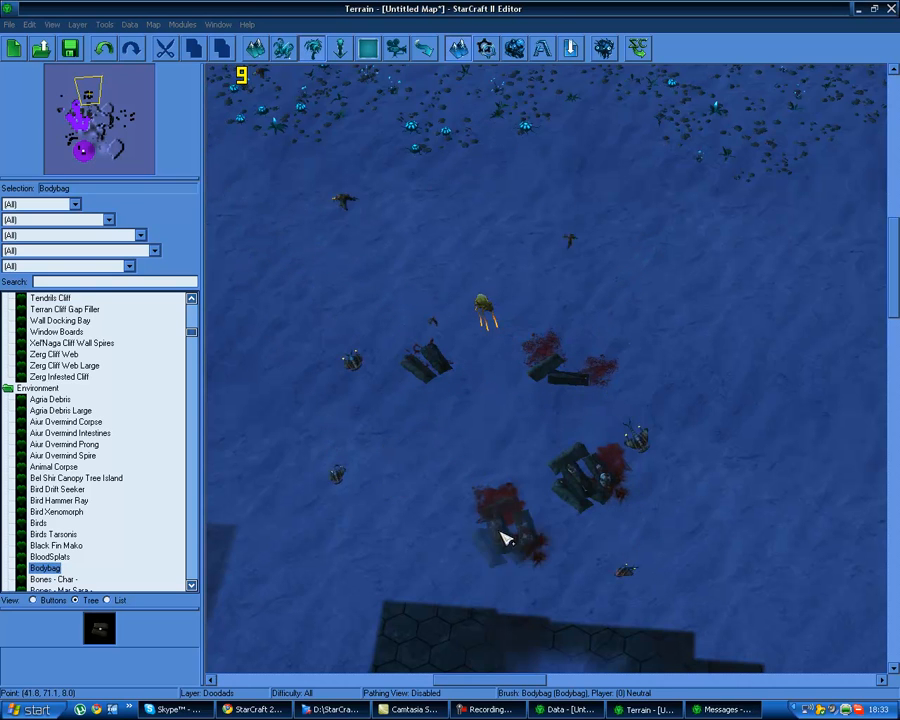
Place another Bodybag on the southwestern blood splat and two Bones - Char doodads on the open ground farther west
{"action": "left_click", "coordinate": [483, 522]}
{"action": "left_click", "coordinate": [53, 579]}
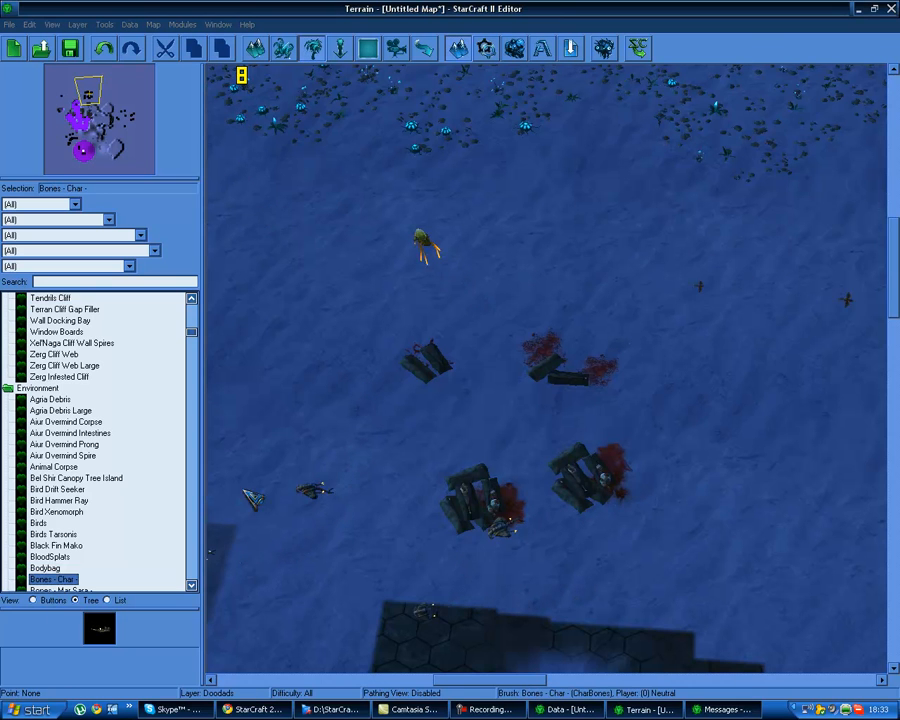
{"action": "scroll", "coordinate": [113, 538], "scroll_direction": "down", "scroll_amount": 6}
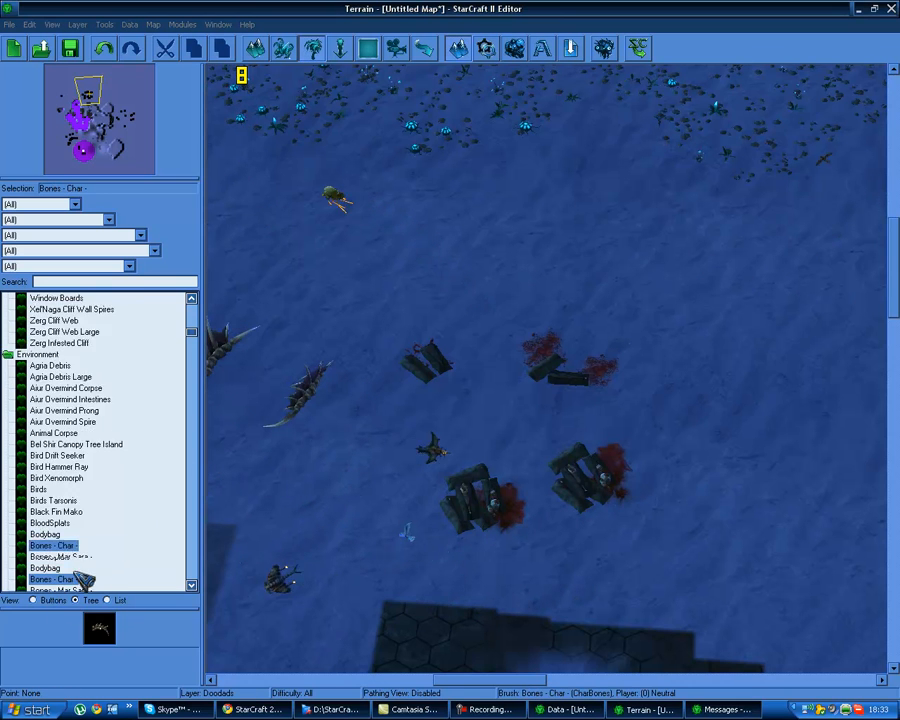
Place two Dead Vandals doodads and a Dead Tendrils between them on the open ground north of the bodybags
{"action": "scroll", "coordinate": [113, 538], "scroll_direction": "down", "scroll_amount": 16}
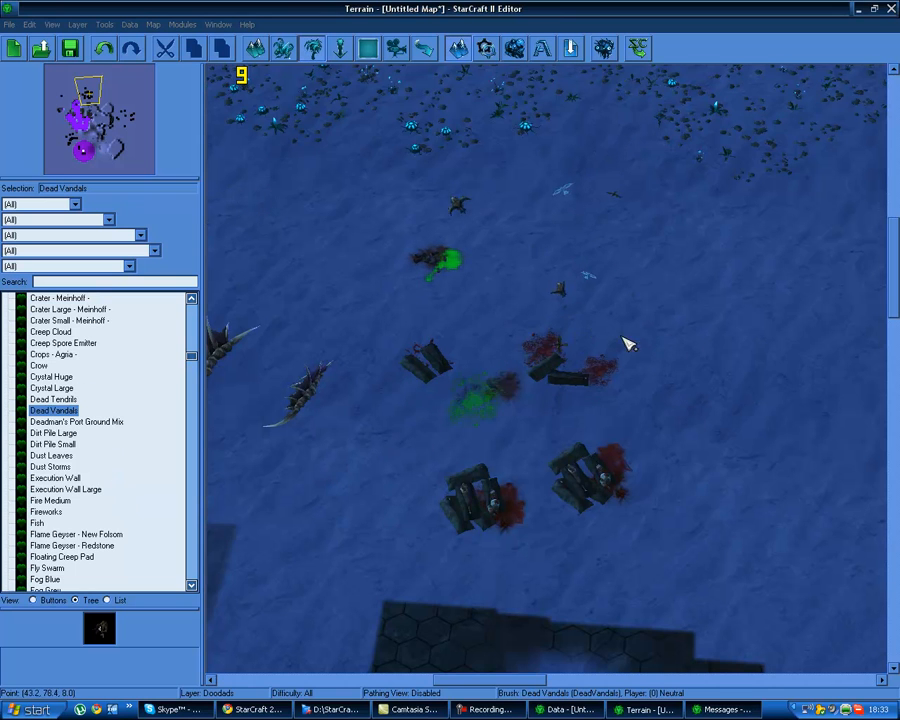
{"action": "left_click", "coordinate": [725, 345]}
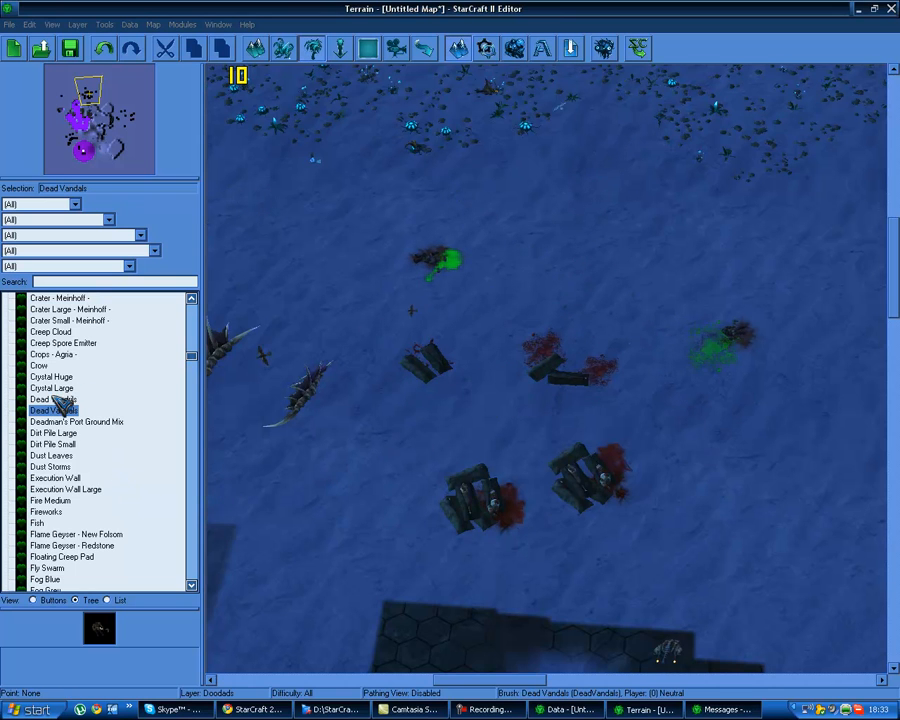
{"action": "left_click", "coordinate": [582, 276]}
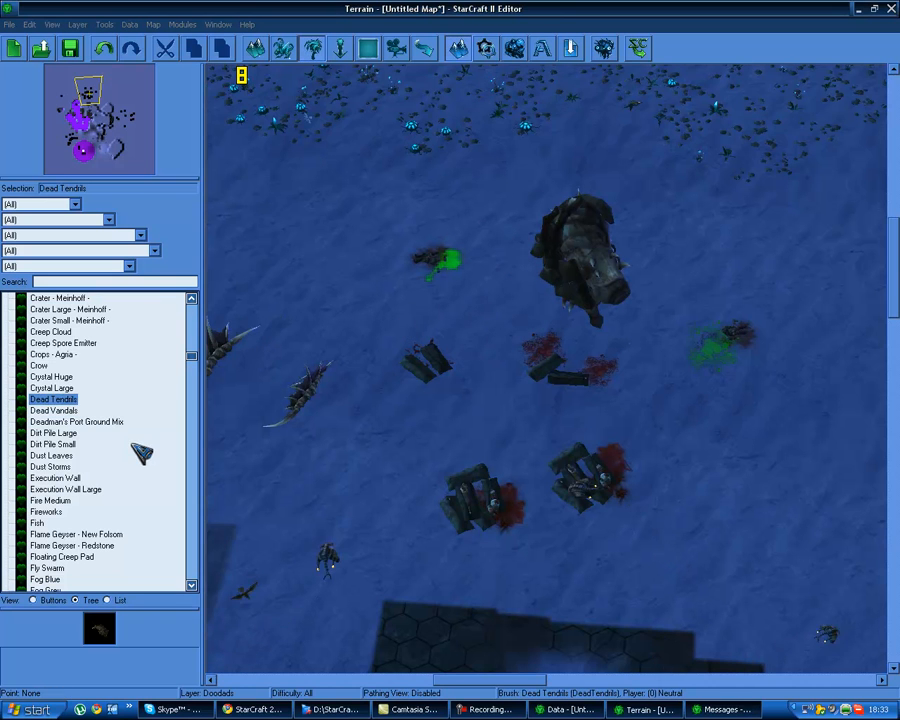
Place an Execution Wall northwest of the bodybags and two Execution Wall Large doodads east of the Dead Tendrils
{"action": "left_click", "coordinate": [55, 478]}
{"action": "left_click", "coordinate": [335, 265]}
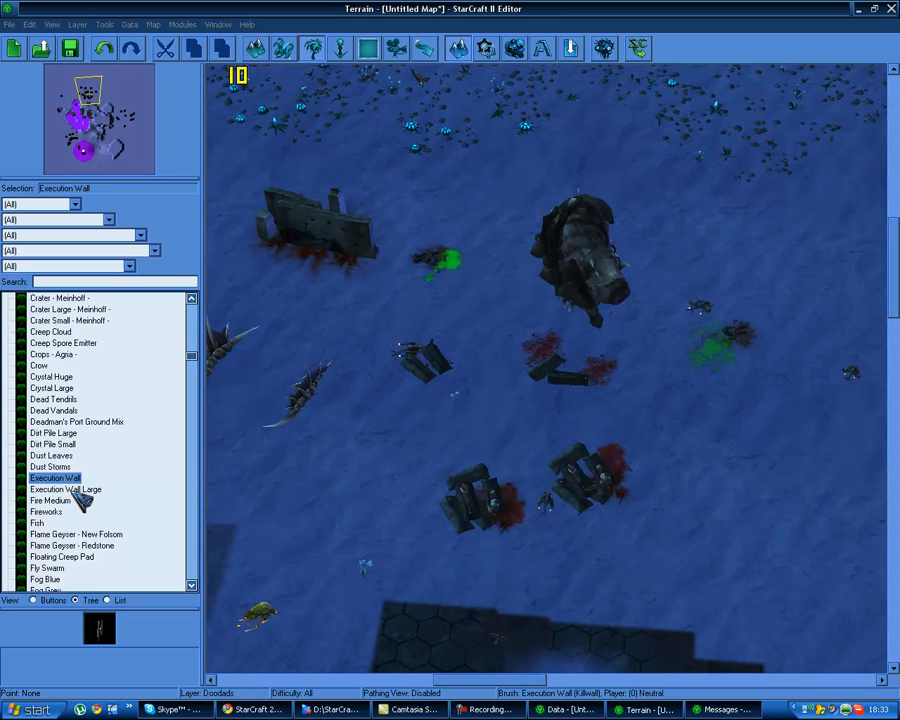
{"action": "right_click_drag", "start_coordinate": [785, 233], "coordinate": [450, 250]}
{"action": "left_click", "coordinate": [693, 380]}
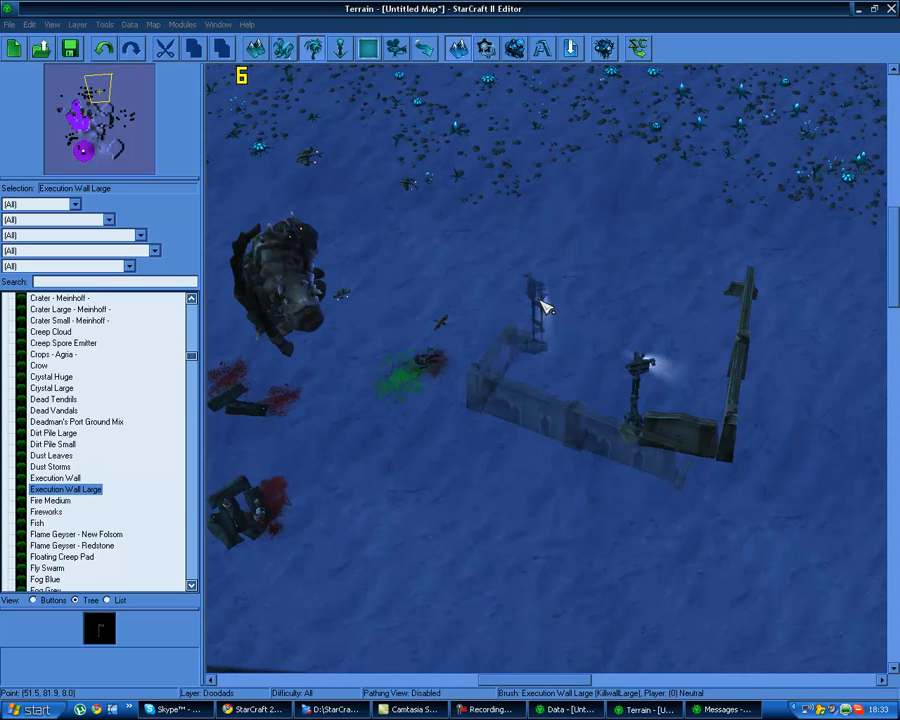
{"action": "left_click", "coordinate": [556, 344]}
Place a Flame Geyser - New Folsom west of the hexagonal tiles and a Flame Geyser - Redstone to its northwest
{"action": "right_click_drag", "start_coordinate": [268, 352], "coordinate": [512, 222]}
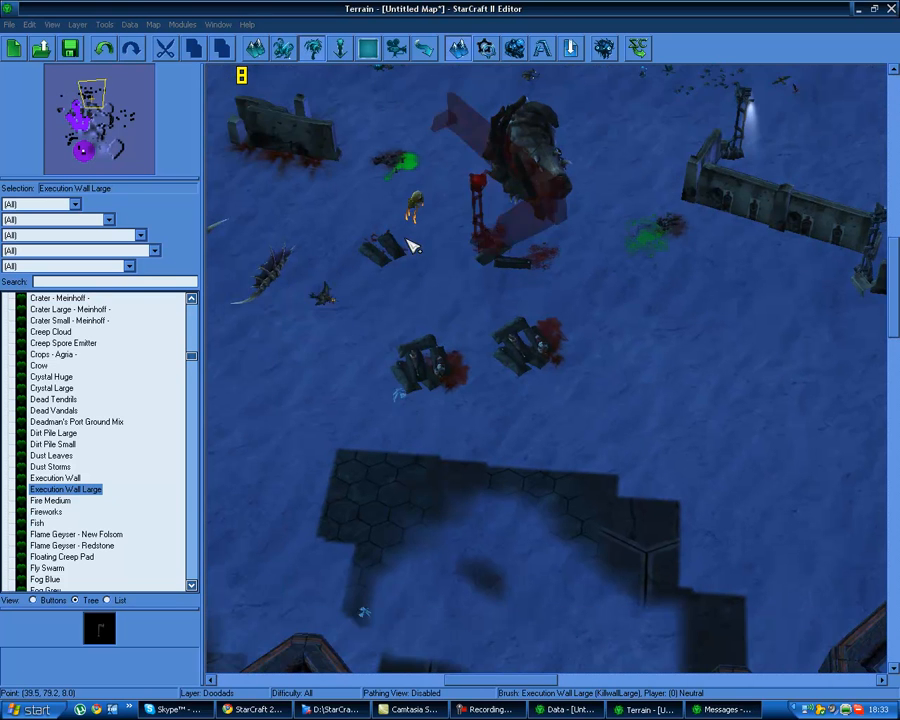
{"action": "left_click", "coordinate": [298, 422]}
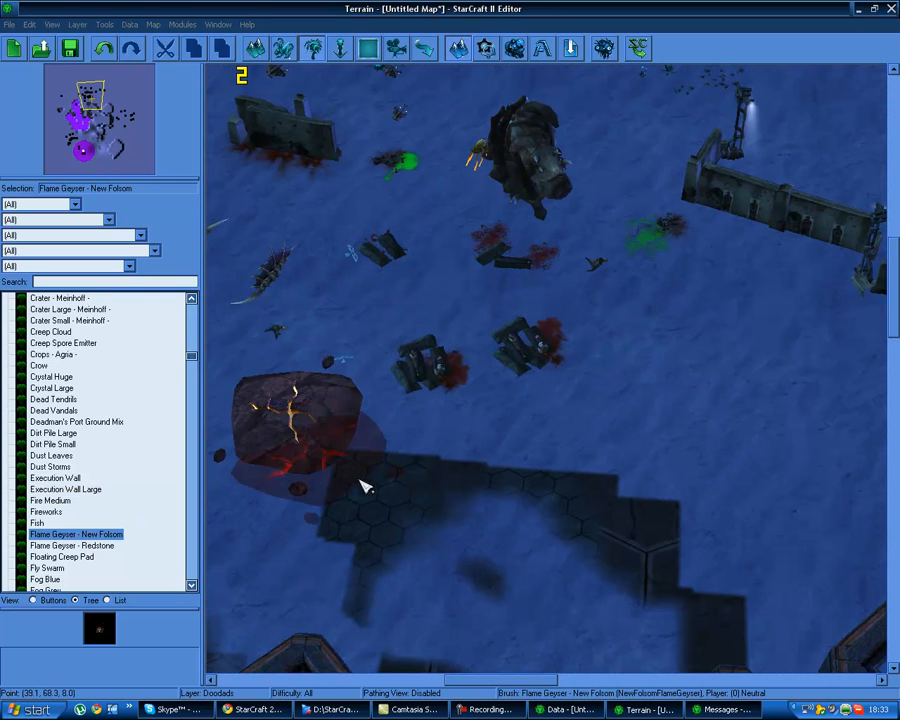
{"action": "right_click_drag", "start_coordinate": [424, 494], "coordinate": [502, 518]}
{"action": "right_click_drag", "start_coordinate": [427, 510], "coordinate": [482, 508]}
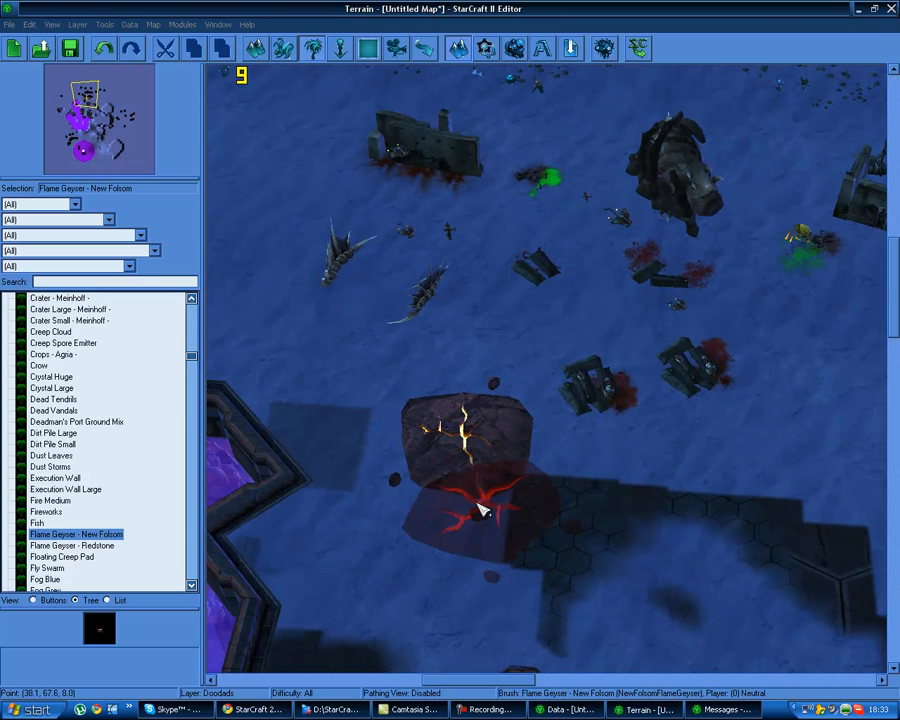
{"action": "left_click", "coordinate": [80, 545]}
{"action": "left_click", "coordinate": [349, 357]}
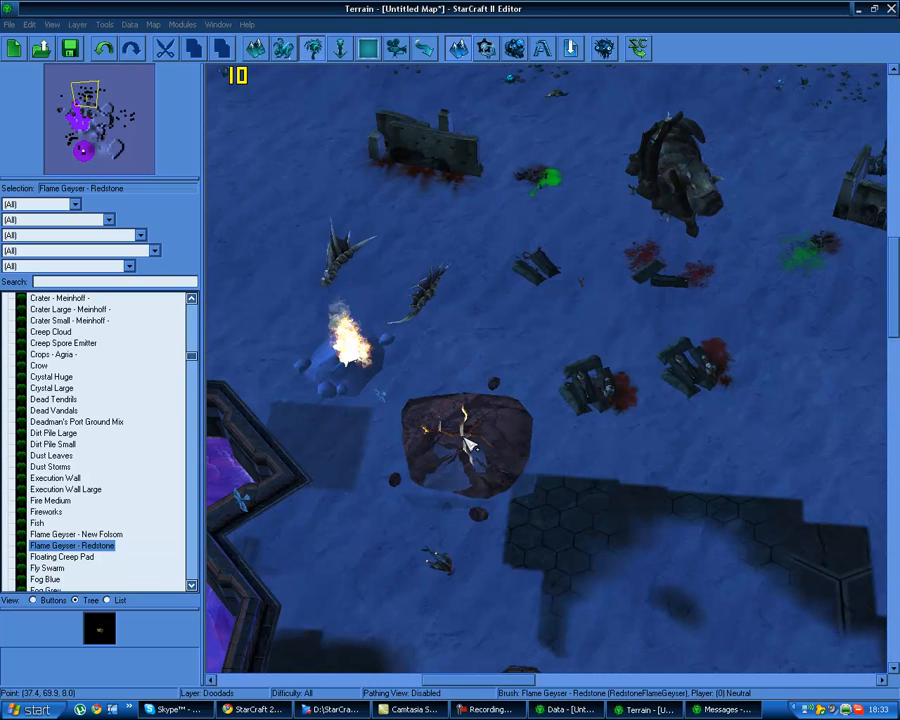
Place a Floating Creep Pad on the open ground between the bodybags and the hexagonal tiles
{"action": "left_click", "coordinate": [100, 556]}
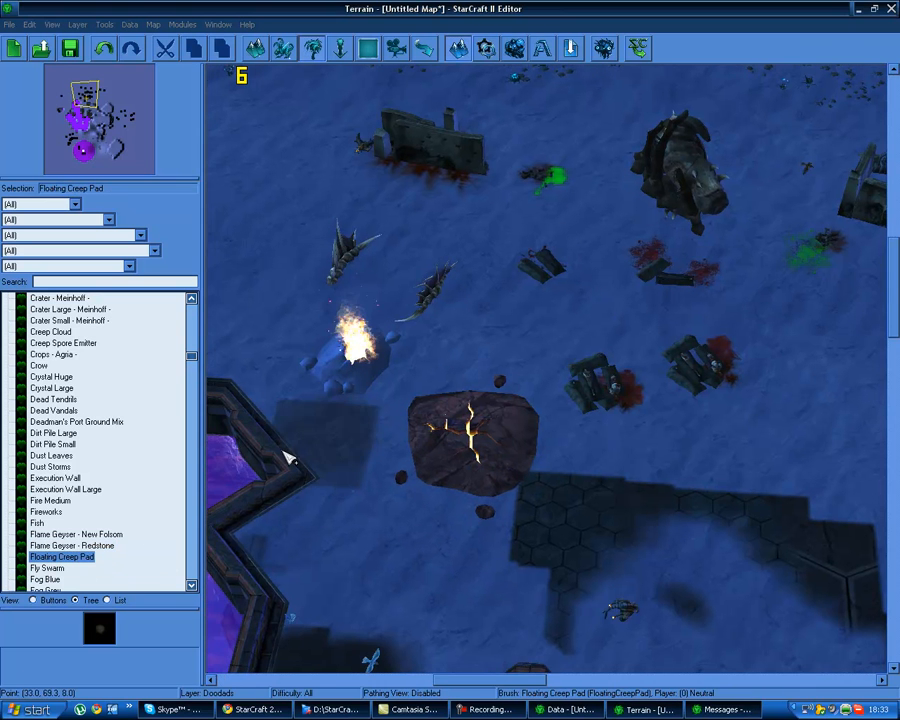
{"action": "left_click", "coordinate": [720, 445]}
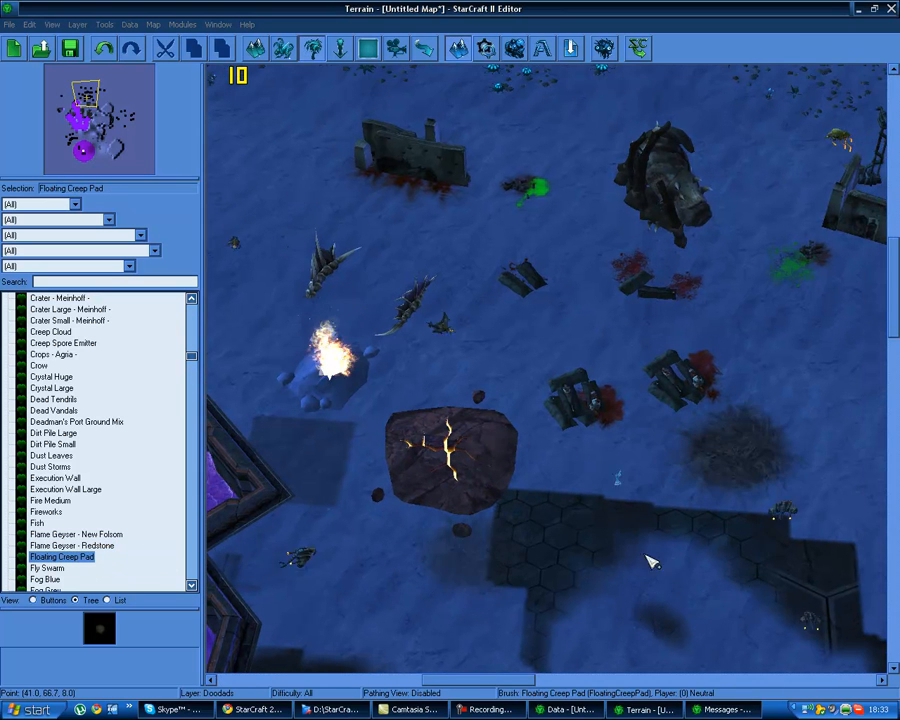
{"action": "right_click_drag", "start_coordinate": [787, 515], "coordinate": [757, 508]}
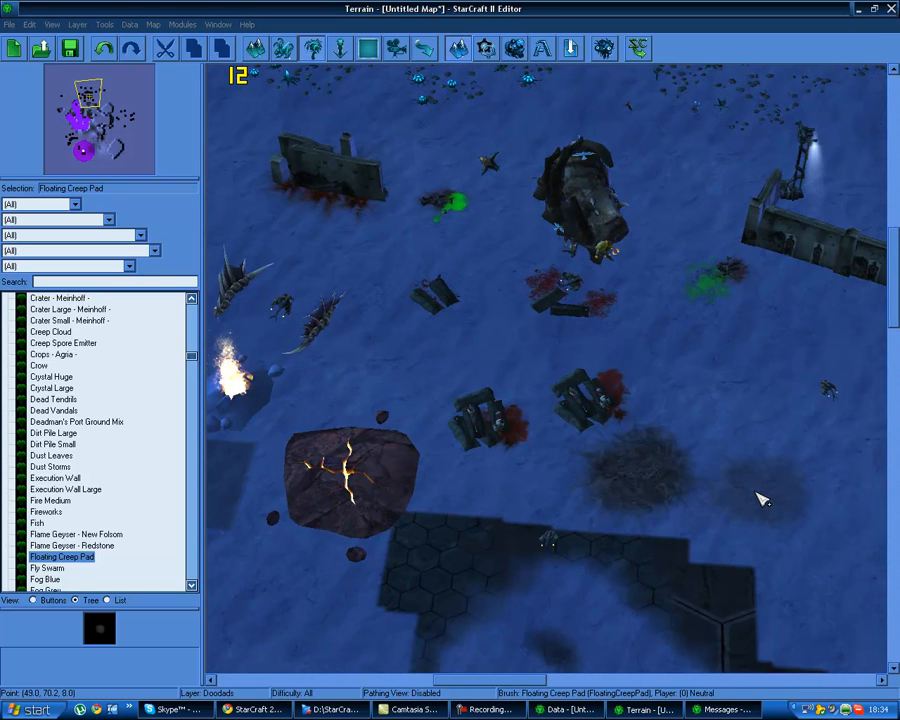
{"action": "right_click_drag", "start_coordinate": [755, 491], "coordinate": [710, 466]}
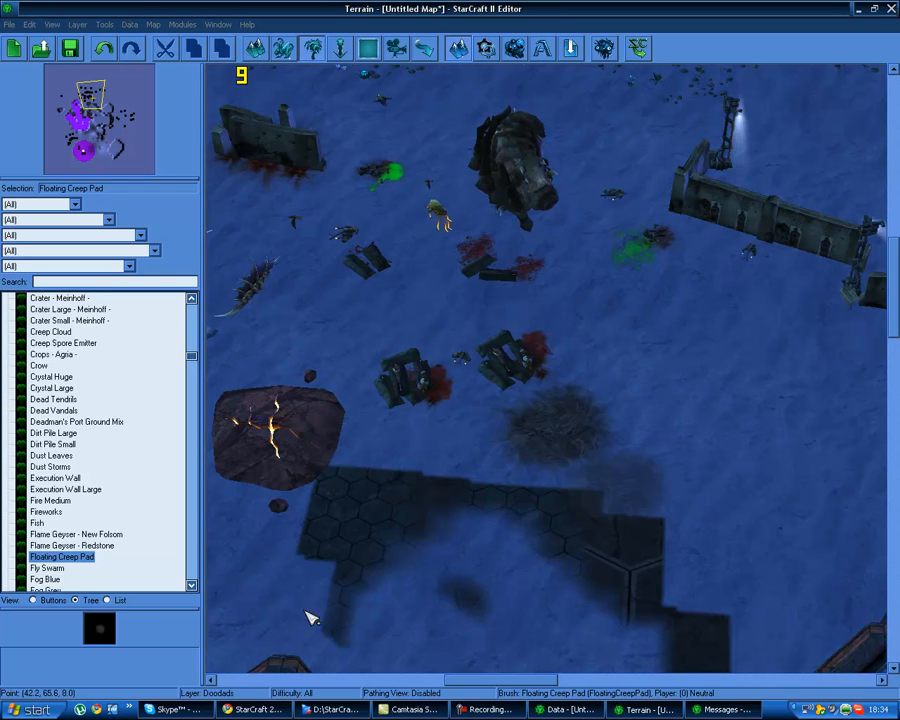
Preview the Fly Swarm doodad and place several Fog Blue doodads on the ground south of the large execution walls
{"action": "left_click", "coordinate": [45, 568]}
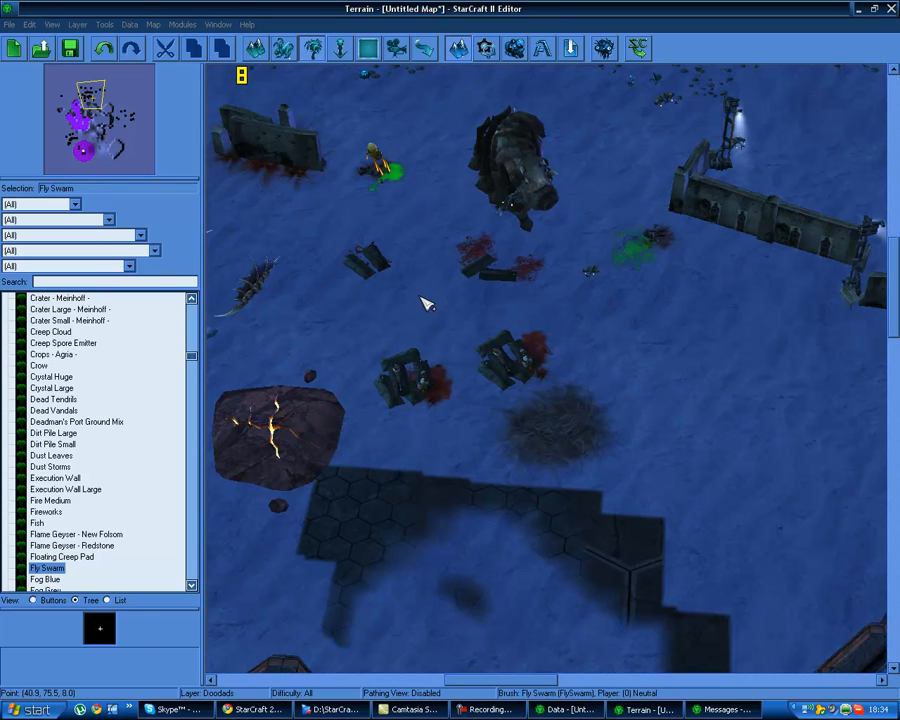
{"action": "left_click", "coordinate": [45, 580]}
{"action": "right_click_drag", "start_coordinate": [500, 537], "coordinate": [252, 535]}
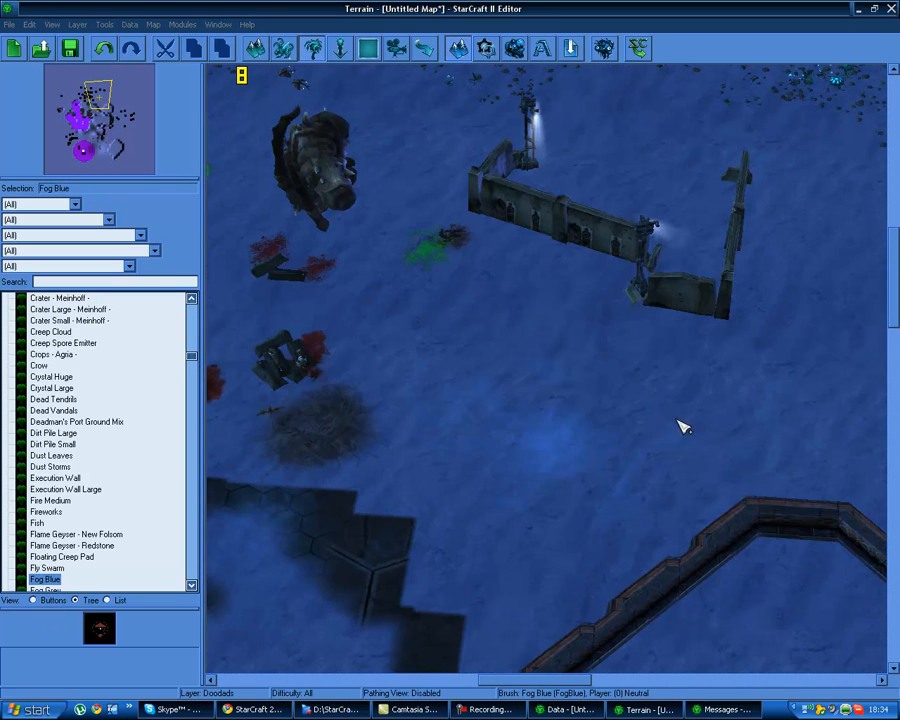
{"action": "left_click", "coordinate": [440, 425]}
{"action": "left_click", "coordinate": [267, 585]}
{"action": "left_click", "coordinate": [408, 538]}
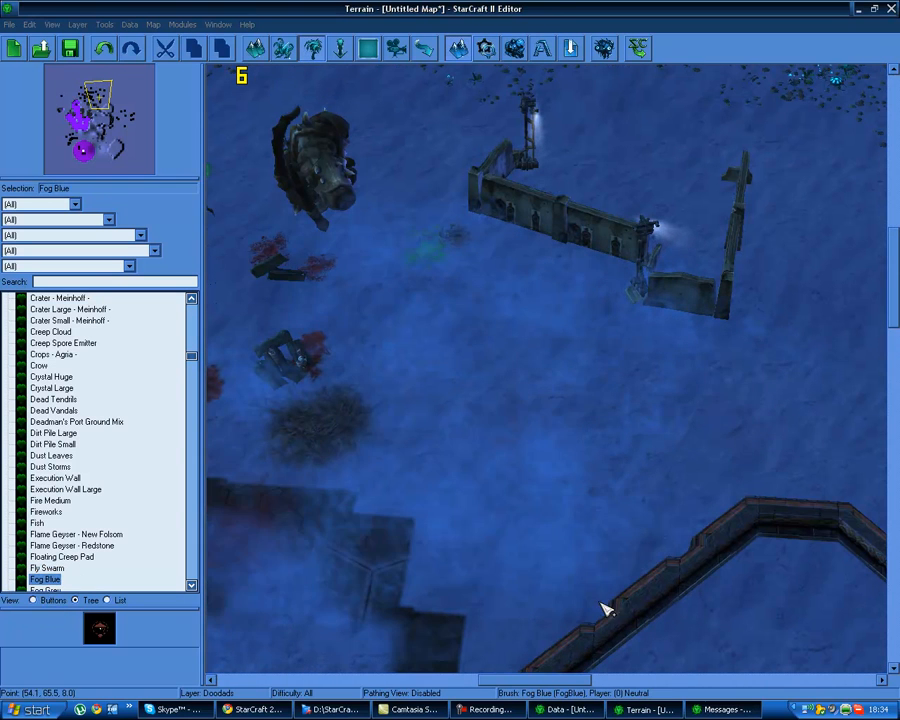
Spread Fog Grey doodads across the open ground east of the large execution walls
{"action": "scroll", "coordinate": [552, 561], "scroll_direction": "up", "scroll_amount": 1}
{"action": "scroll", "coordinate": [550, 561], "scroll_direction": "down", "scroll_amount": 2}
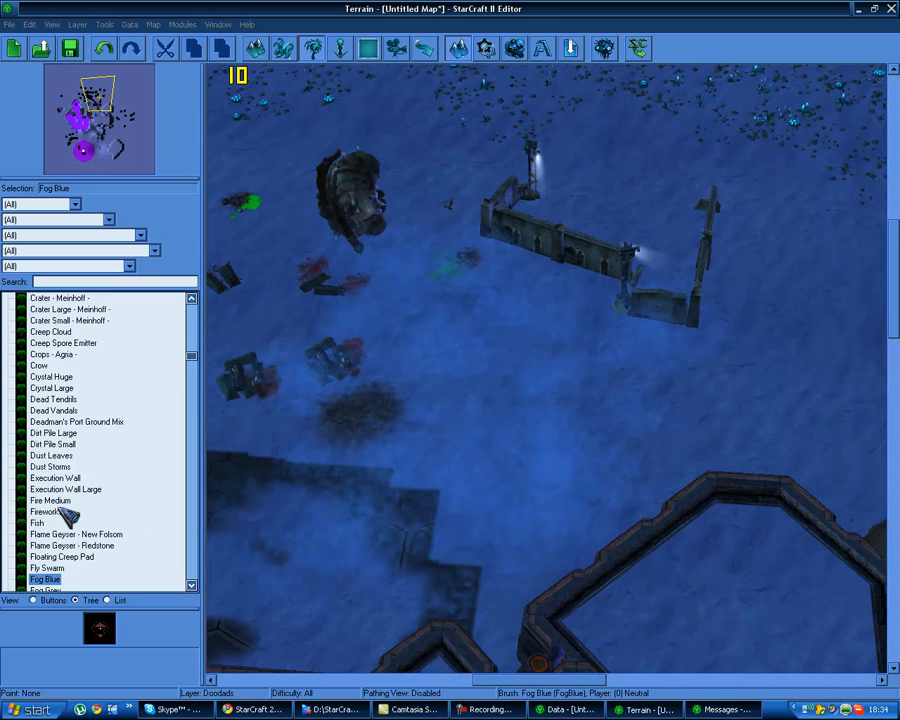
{"action": "right_click_drag", "start_coordinate": [800, 430], "coordinate": [430, 475]}
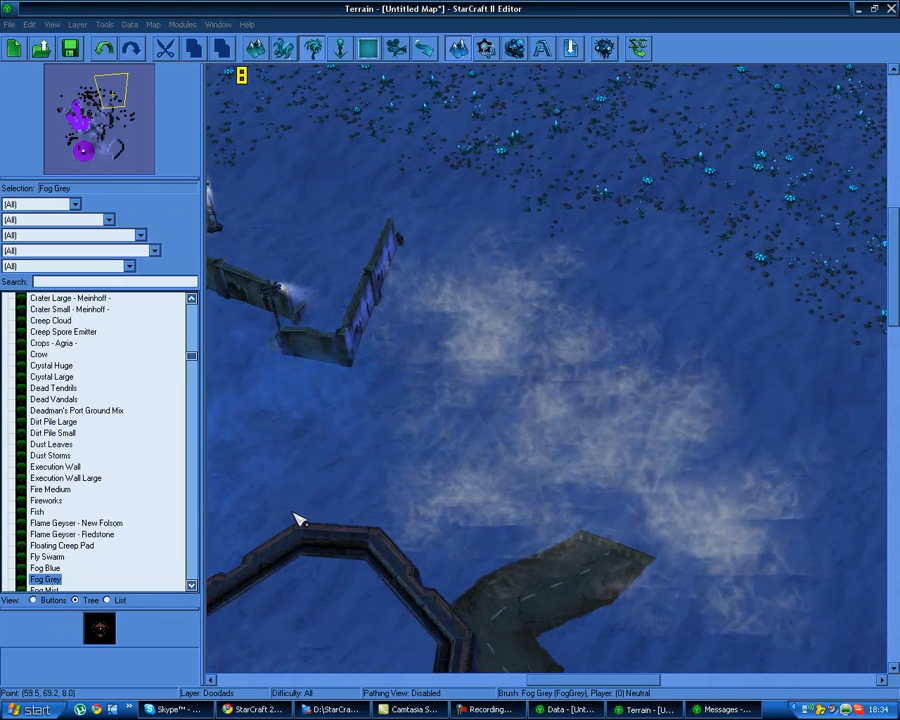
{"action": "scroll", "coordinate": [107, 533], "scroll_direction": "down", "scroll_amount": 1}
Filter the doodads by "creep" and place Creep Cloud doodads on the open ground beside the mossy green rocks
{"action": "left_click", "coordinate": [106, 281]}
{"action": "type", "text": "c"}
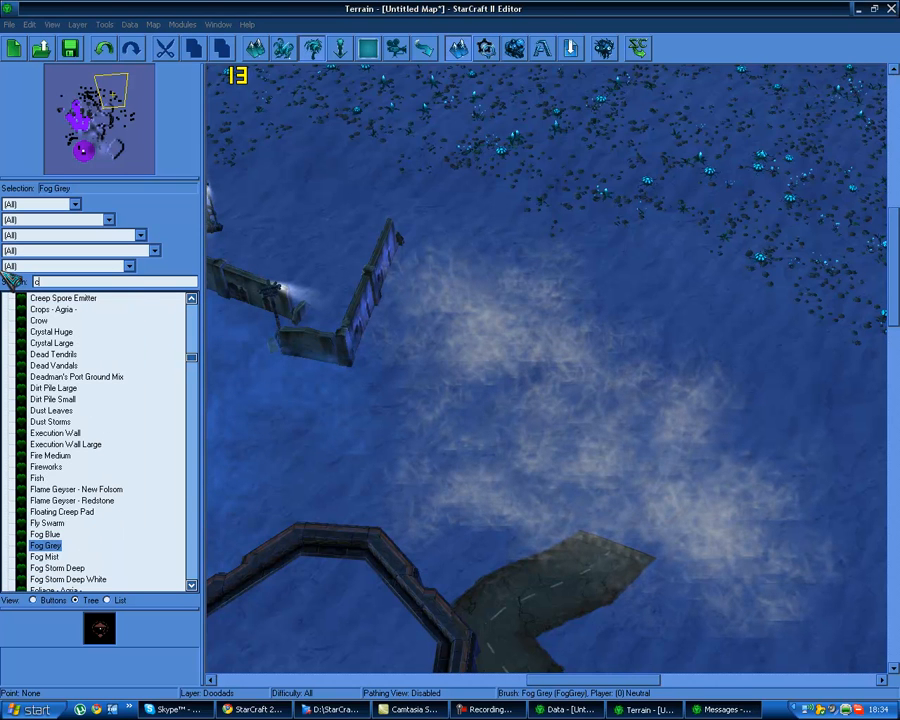
{"action": "type", "text": "reep"}
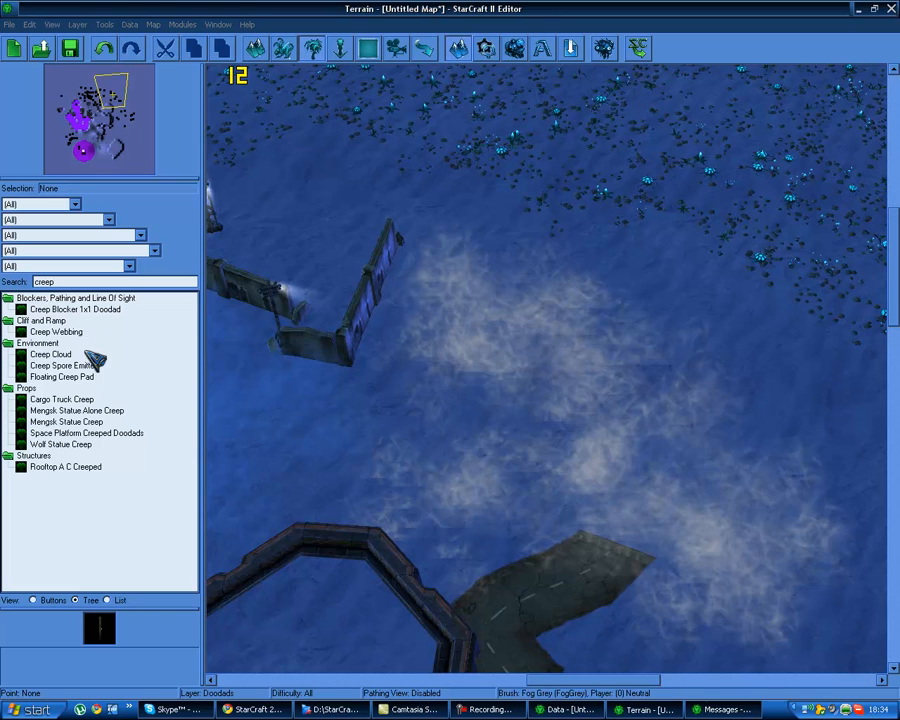
{"action": "left_click", "coordinate": [50, 354]}
{"action": "middle_click_drag", "start_coordinate": [408, 405], "coordinate": [497, 452]}
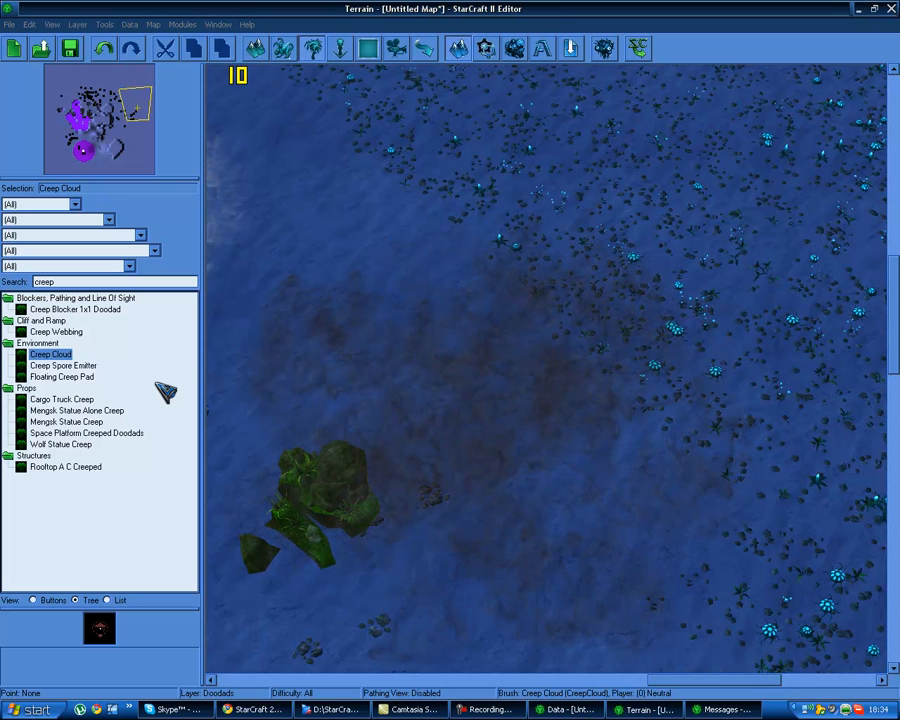
Filter the doodads by "archon" and place a Temple Archon Statue on the open ground southwest of the purple pool
{"action": "left_click_drag", "start_coordinate": [60, 282], "coordinate": [35, 282]}
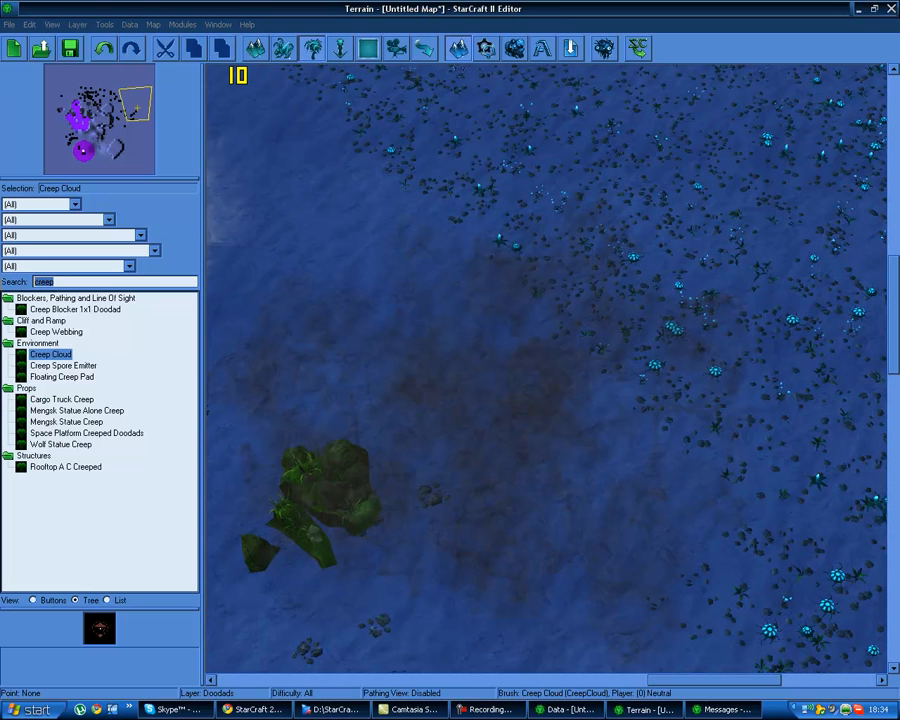
{"action": "type", "text": "a"}
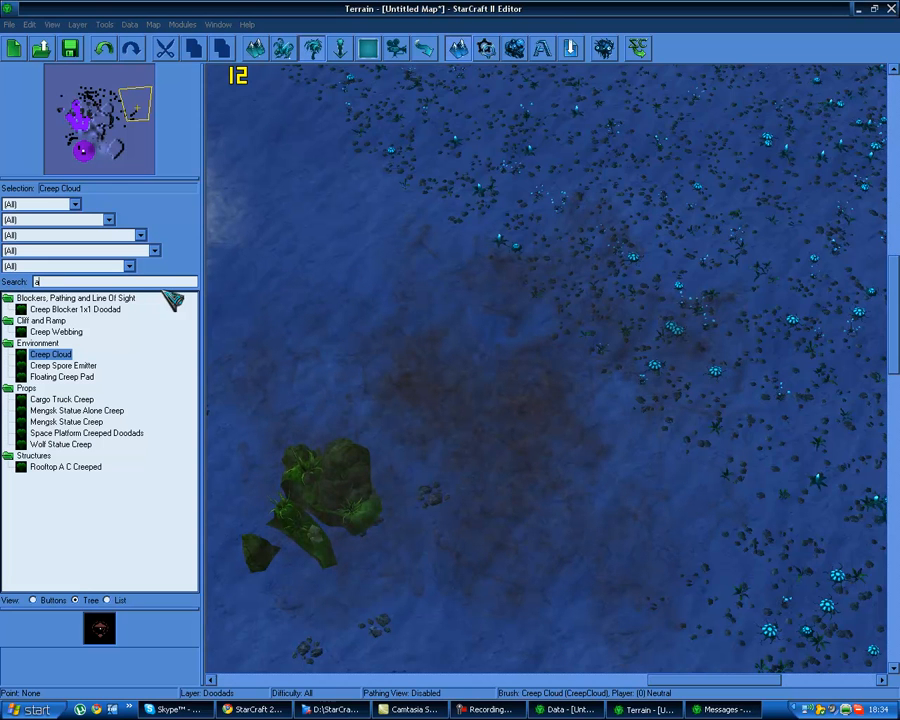
{"action": "type", "text": "rchon"}
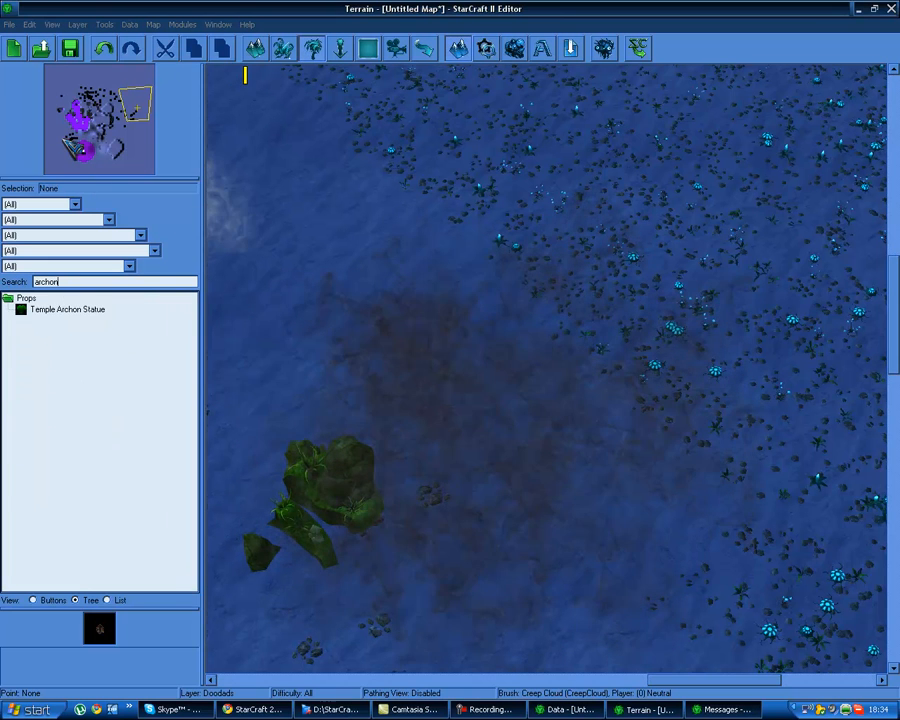
{"action": "left_click", "coordinate": [67, 137]}
{"action": "left_click", "coordinate": [88, 311]}
{"action": "right_click_drag", "start_coordinate": [264, 268], "coordinate": [384, 190]}
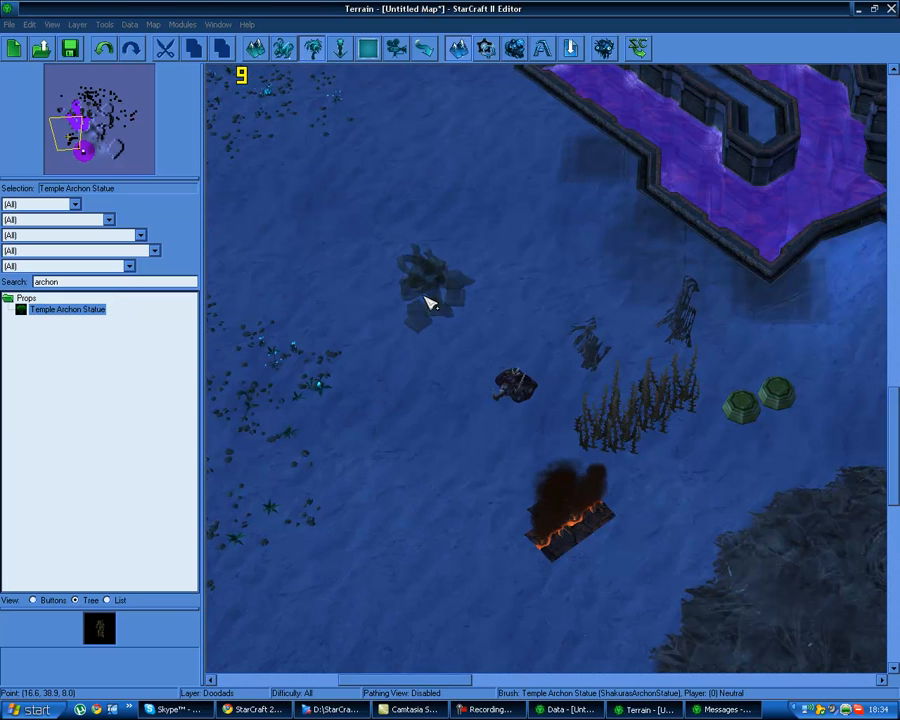
{"action": "left_click", "coordinate": [428, 263]}
{"action": "key", "text": "Escape"}
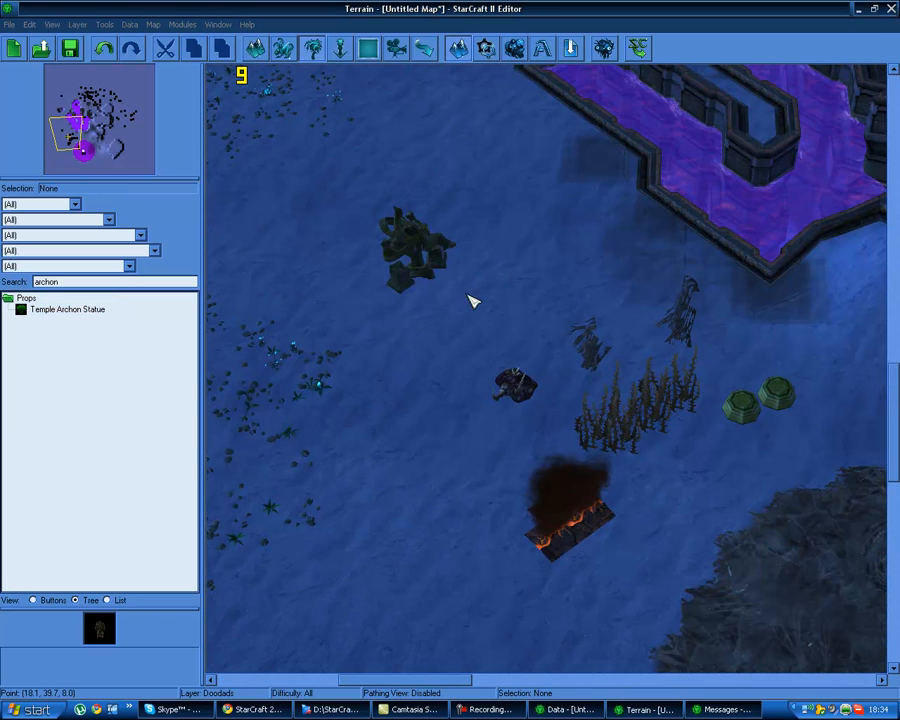
Cycle through the Temple Archon Statue variations on the placement preview beside the placed statue, without placing another one
{"action": "scroll", "coordinate": [460, 358], "scroll_direction": "up", "scroll_amount": 4}
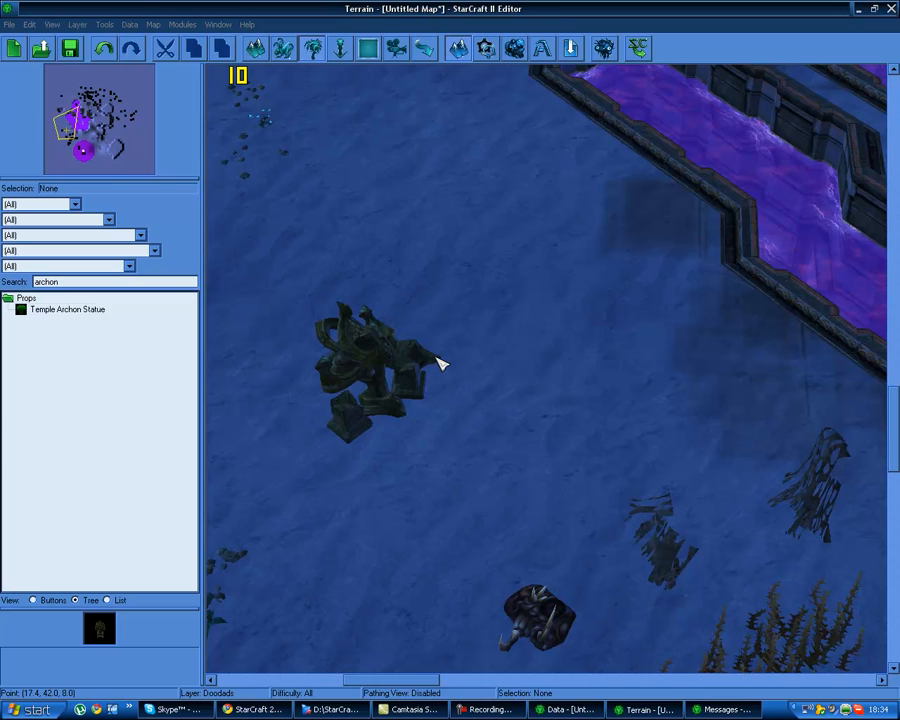
{"action": "key", "text": "space"}
{"action": "key", "text": "space"}
{"action": "key", "text": "space"}
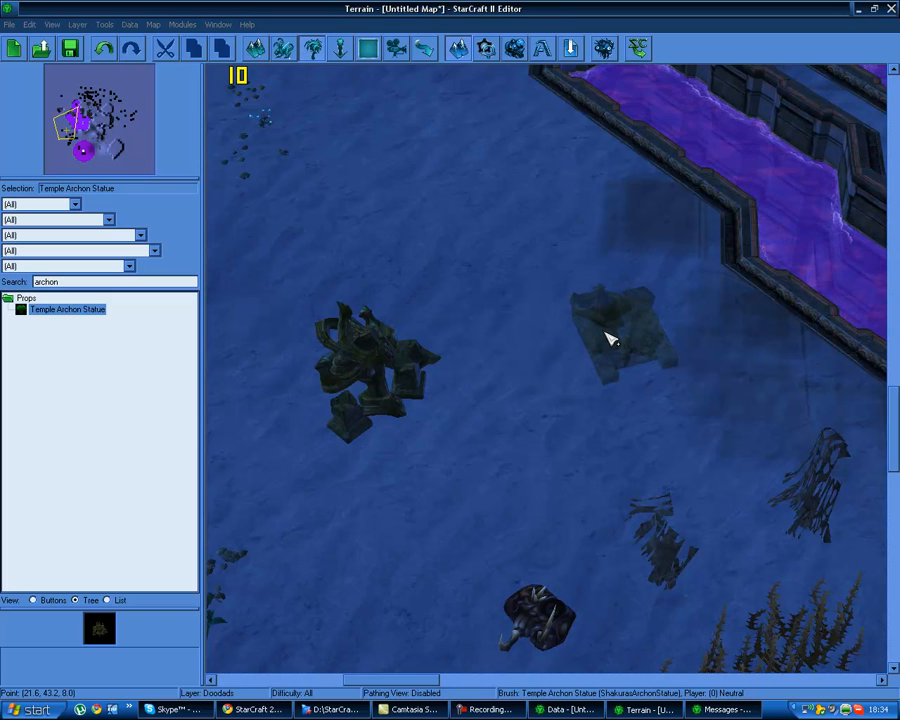
{"action": "key", "text": "space"}
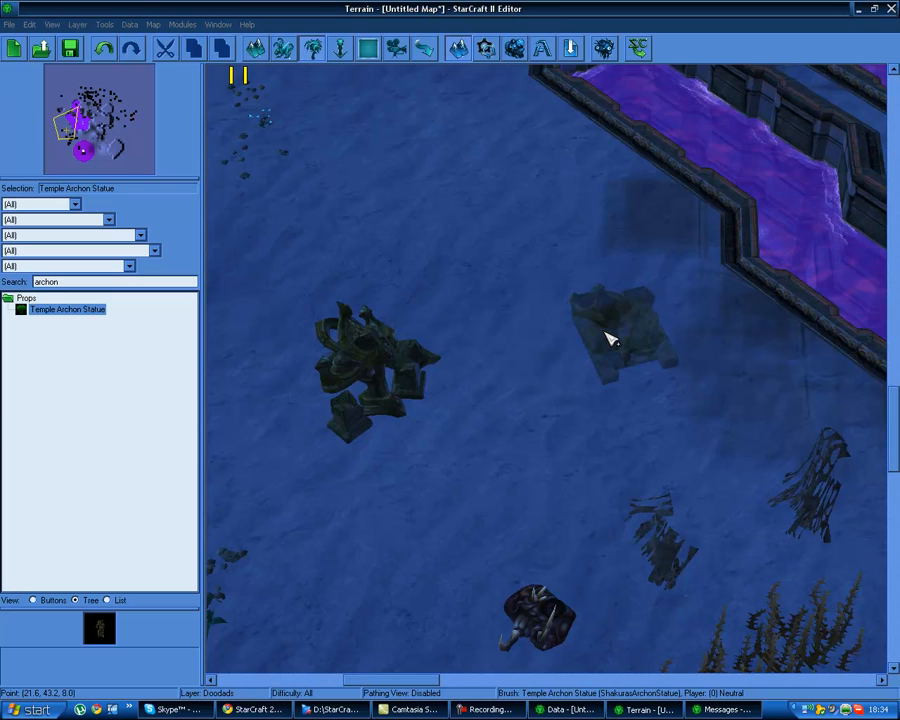
{"action": "key", "text": "Escape"}
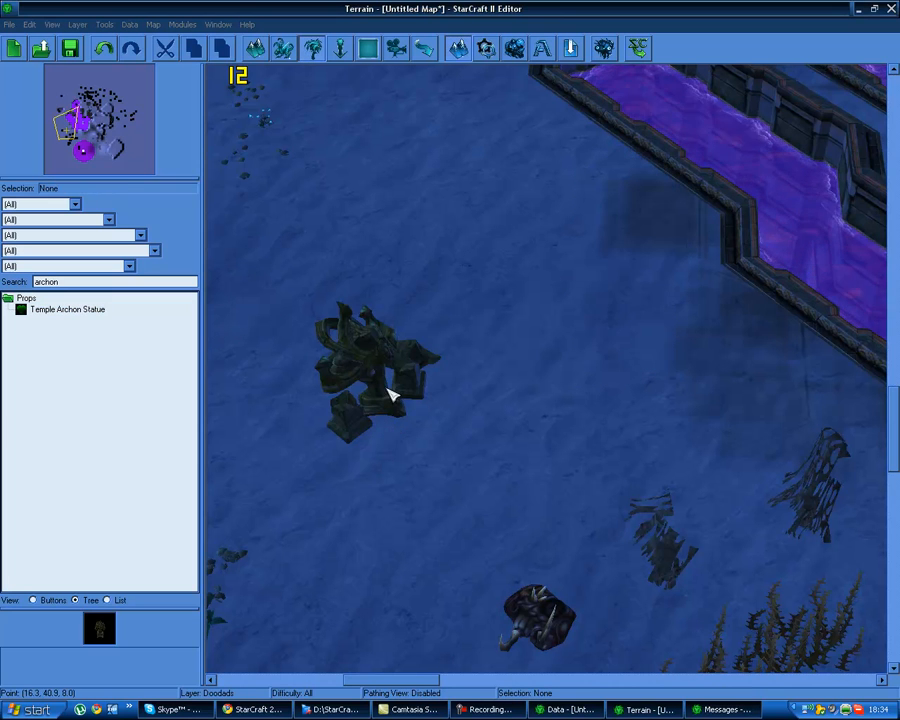
Change the placed Temple Archon Statue to its intact standing variation and rotate it
{"action": "left_click", "coordinate": [391, 395]}
{"action": "key", "text": "period"}
{"action": "key", "text": "period"}
{"action": "key", "text": "period"}
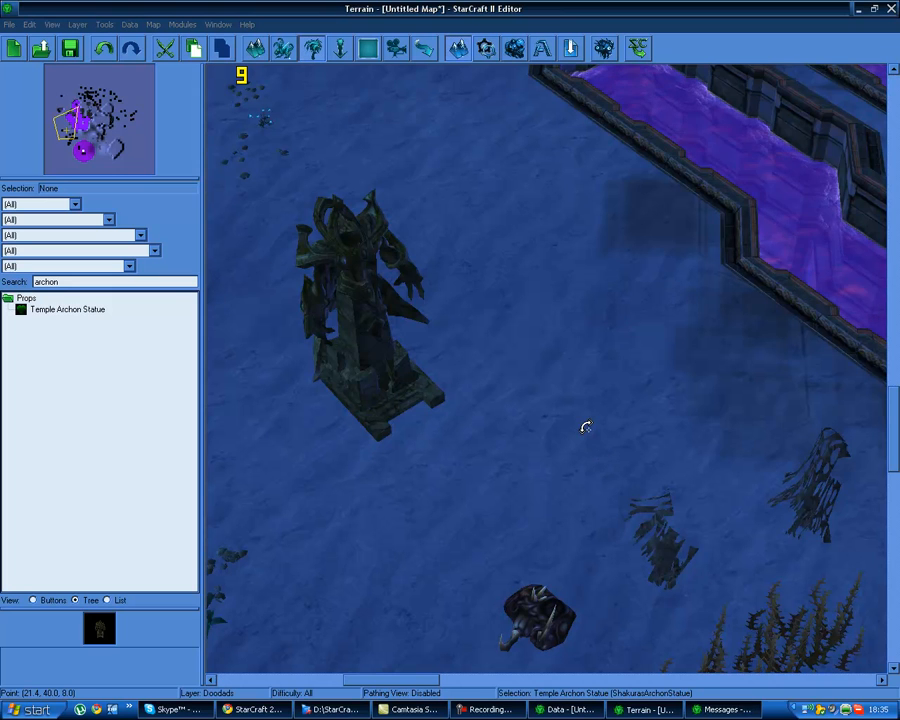
{"action": "left_click_drag", "start_coordinate": [590, 425], "coordinate": [610, 313]}
Select the archon statue together with the neighbouring doodads to its southeast and rotate them as a group
{"action": "left_click_drag", "start_coordinate": [447, 184], "coordinate": [666, 644]}
{"action": "left_click_drag", "start_coordinate": [586, 288], "coordinate": [619, 309]}
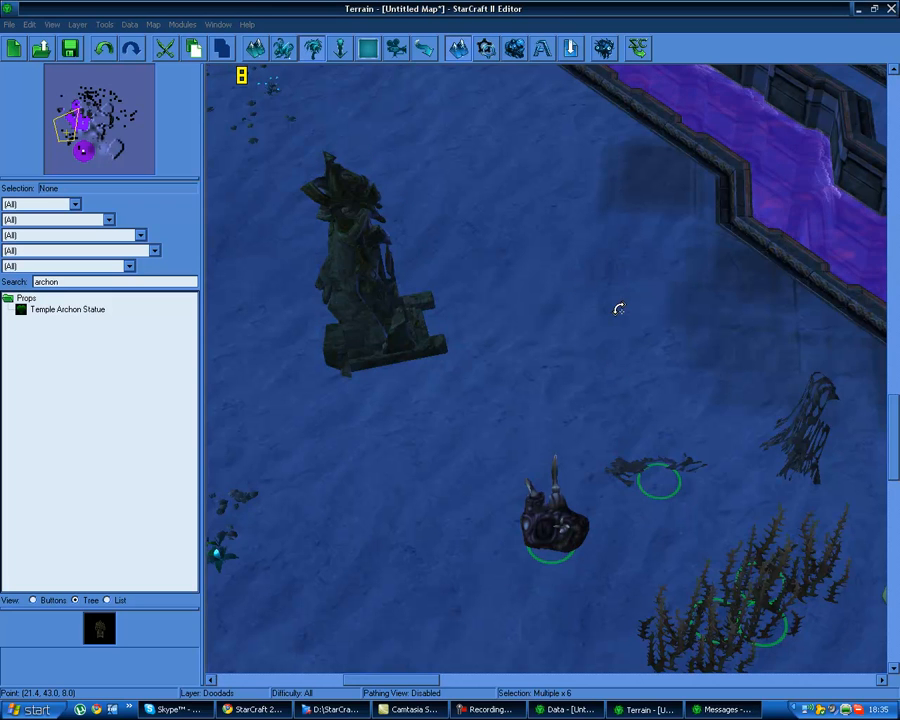
{"action": "left_click_drag", "start_coordinate": [429, 562], "coordinate": [393, 545]}
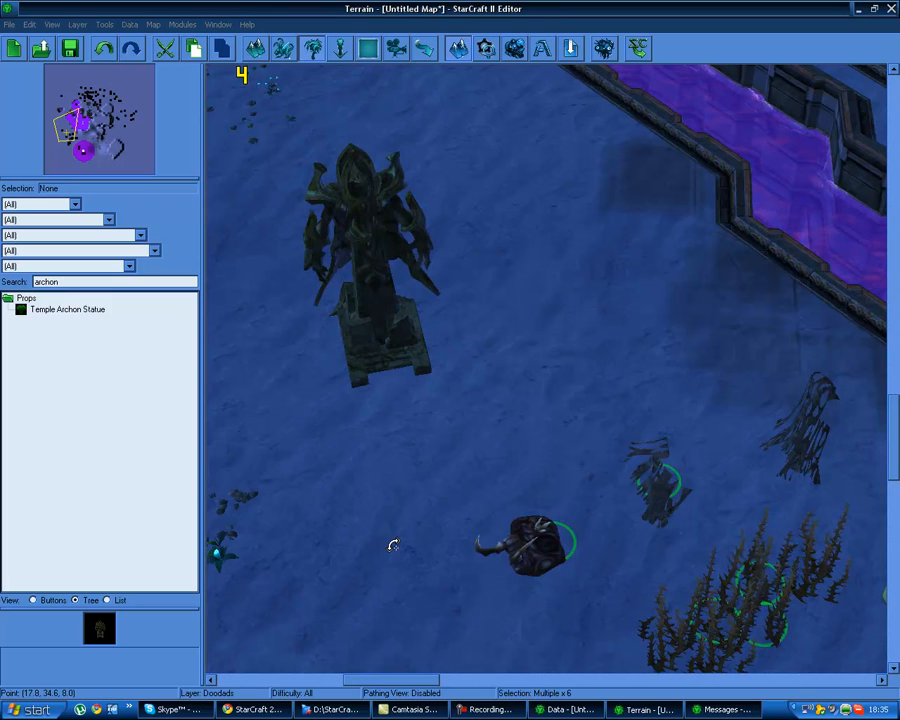
Give the placed Temple Archon Statue a bright red custom color with an HDR multiplier of 3.0
{"action": "double_click", "coordinate": [398, 352]}
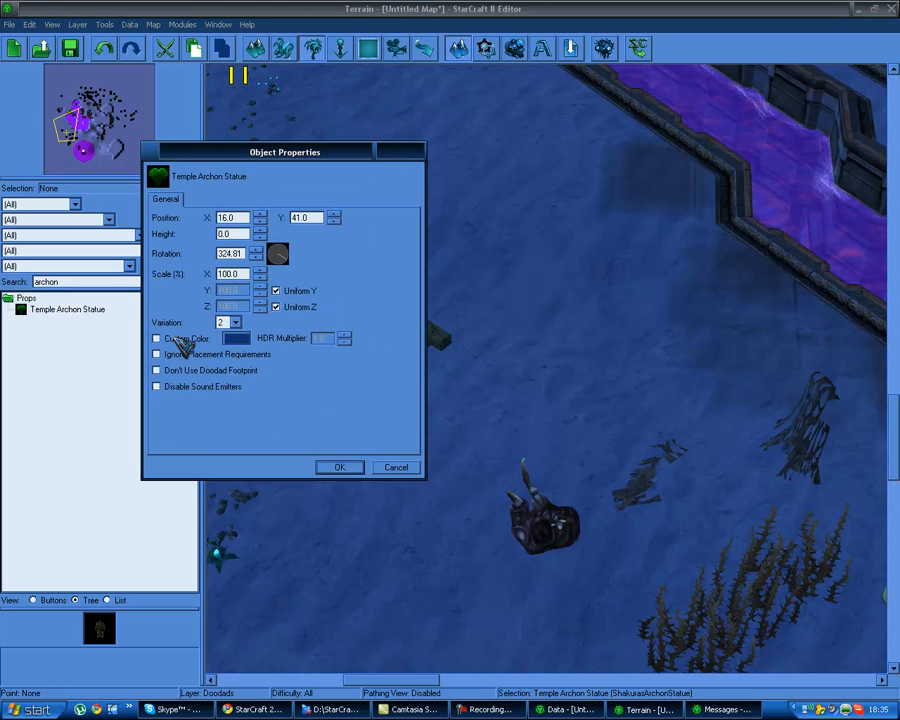
{"action": "left_click", "coordinate": [180, 342]}
{"action": "left_click", "coordinate": [236, 338]}
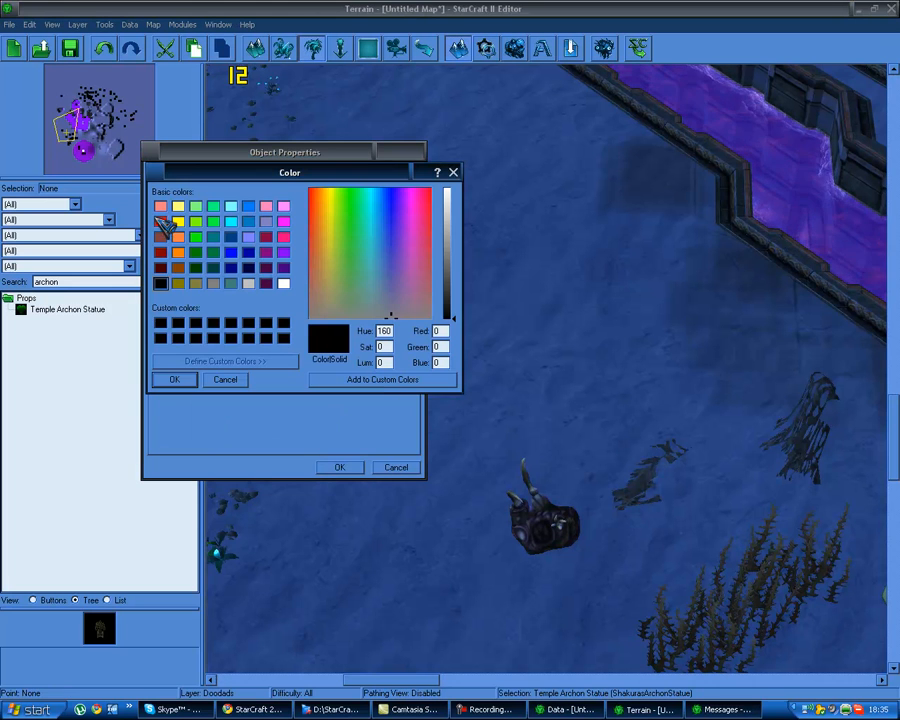
{"action": "left_click", "coordinate": [161, 221]}
{"action": "left_click", "coordinate": [174, 379]}
{"action": "left_click", "coordinate": [339, 467]}
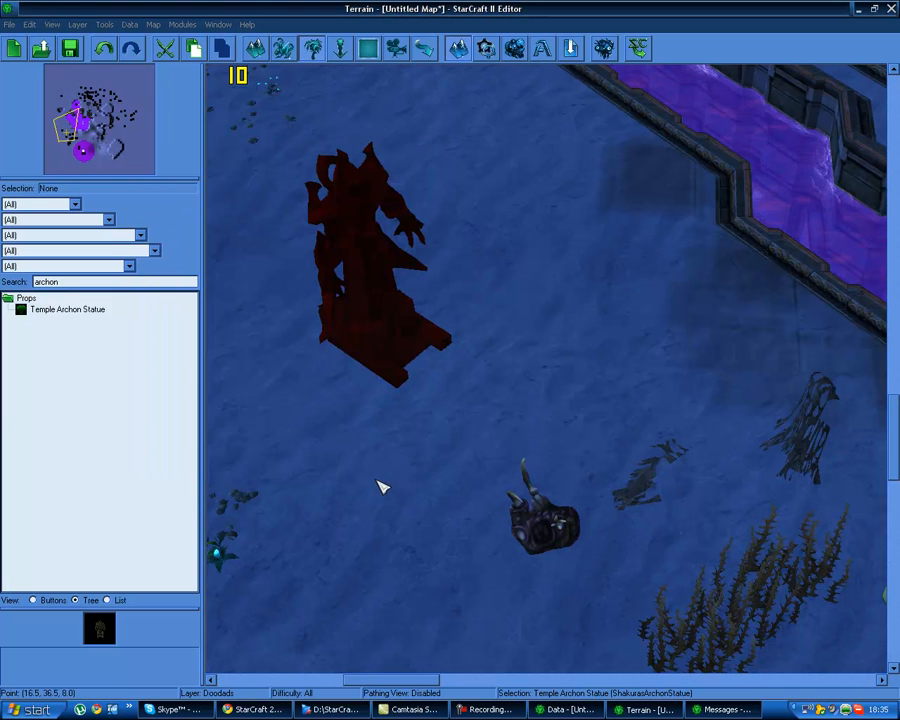
{"action": "double_click", "coordinate": [382, 342]}
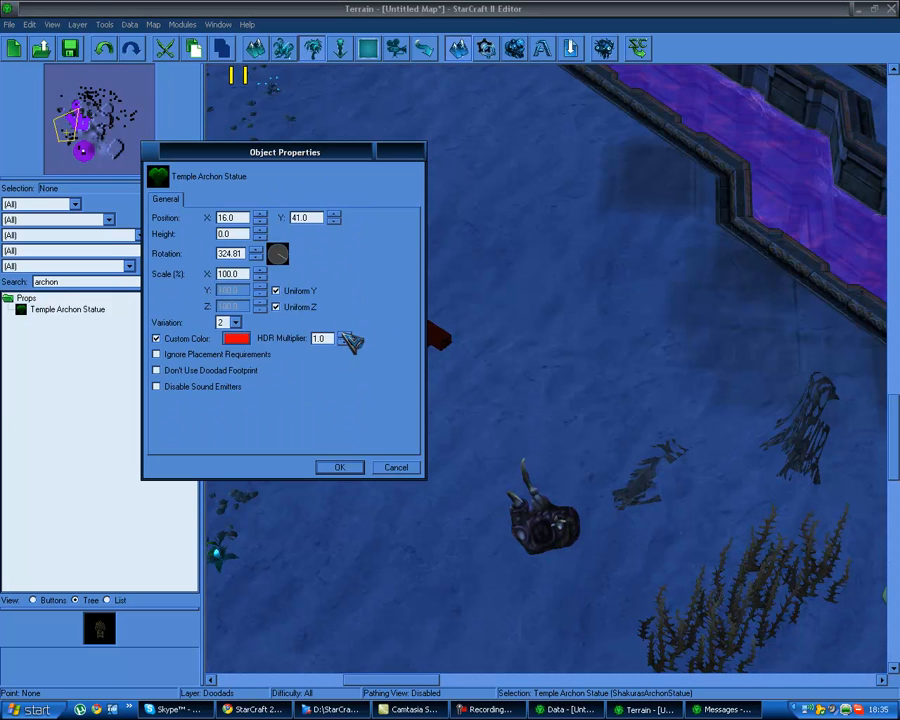
{"action": "key", "text": "Return"}
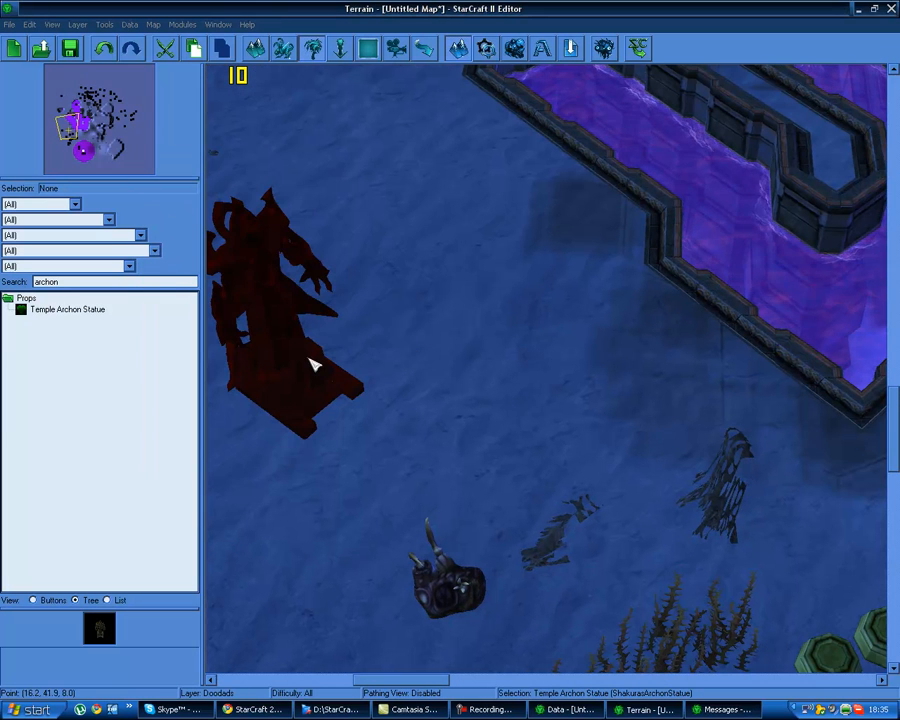
Raise the red archon statue to a height of 6.0 above the ground
{"action": "double_click", "coordinate": [311, 362]}
{"action": "double_click", "coordinate": [235, 234]}
{"action": "type", "text": "8"}
{"action": "key", "text": "Return"}
{"action": "middle_click_drag", "start_coordinate": [476, 362], "coordinate": [385, 80]}
{"action": "right_click_drag", "start_coordinate": [385, 80], "coordinate": [512, 301], "text": "ctrl"}
Set the red archon statue's height to 0
{"action": "key", "text": "Return"}
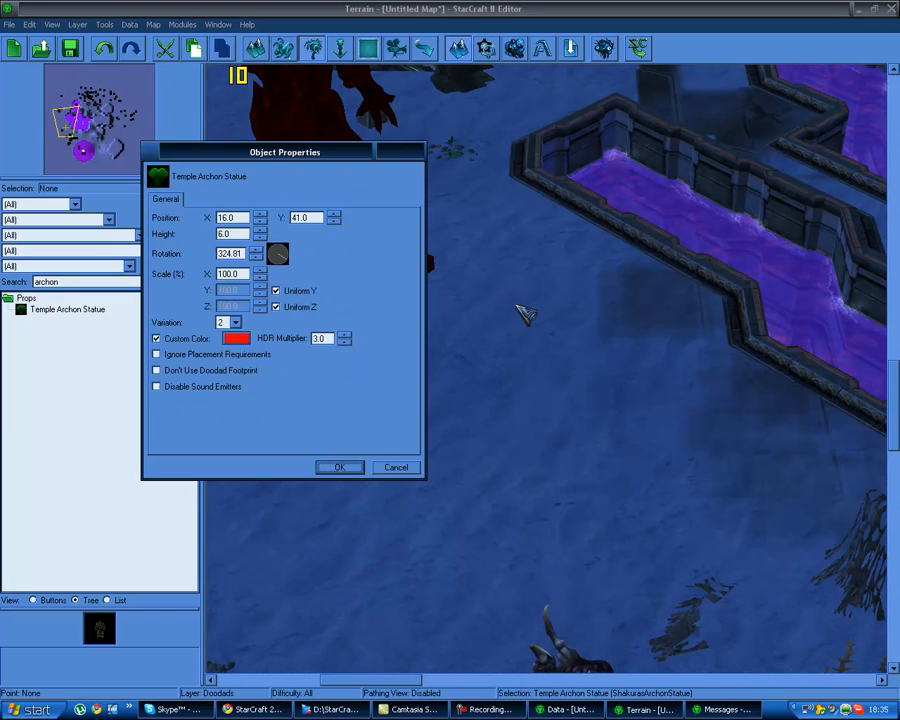
{"action": "left_click_drag", "start_coordinate": [231, 234], "coordinate": [176, 237]}
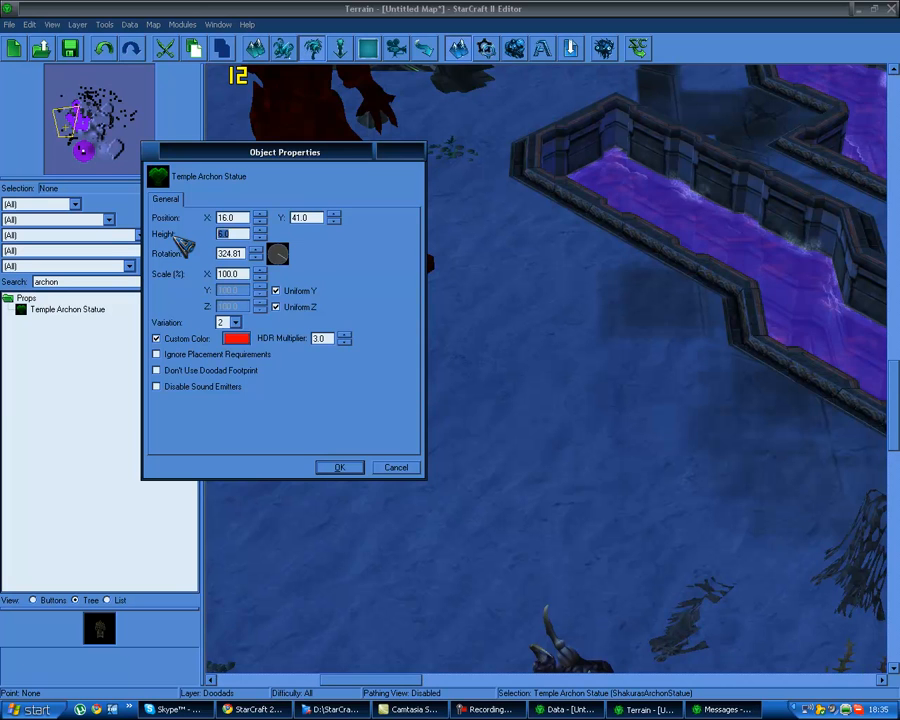
{"action": "type", "text": "0"}
{"action": "key", "text": "Return"}
Make the red archon statue not use its doodad footprint
{"action": "double_click", "coordinate": [376, 437]}
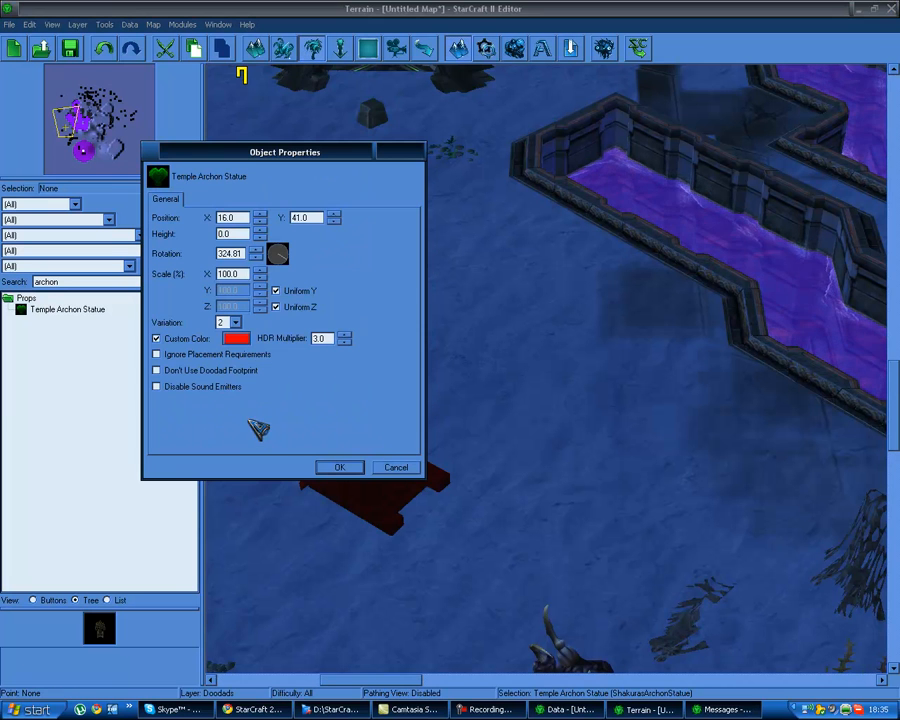
{"action": "left_click", "coordinate": [236, 374]}
{"action": "left_click", "coordinate": [339, 467]}
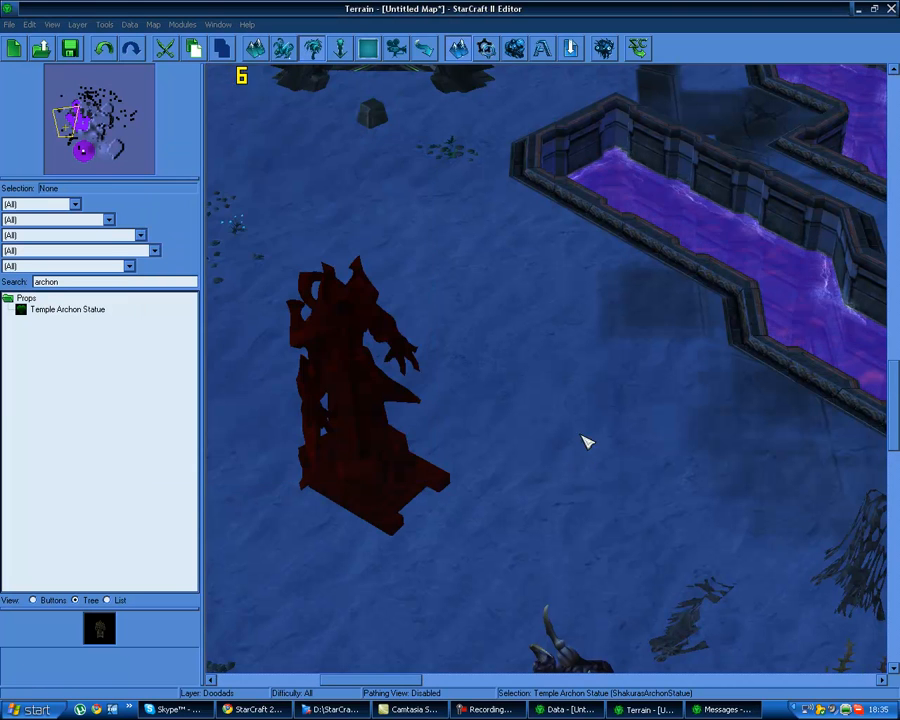
{"action": "double_click", "coordinate": [370, 478]}
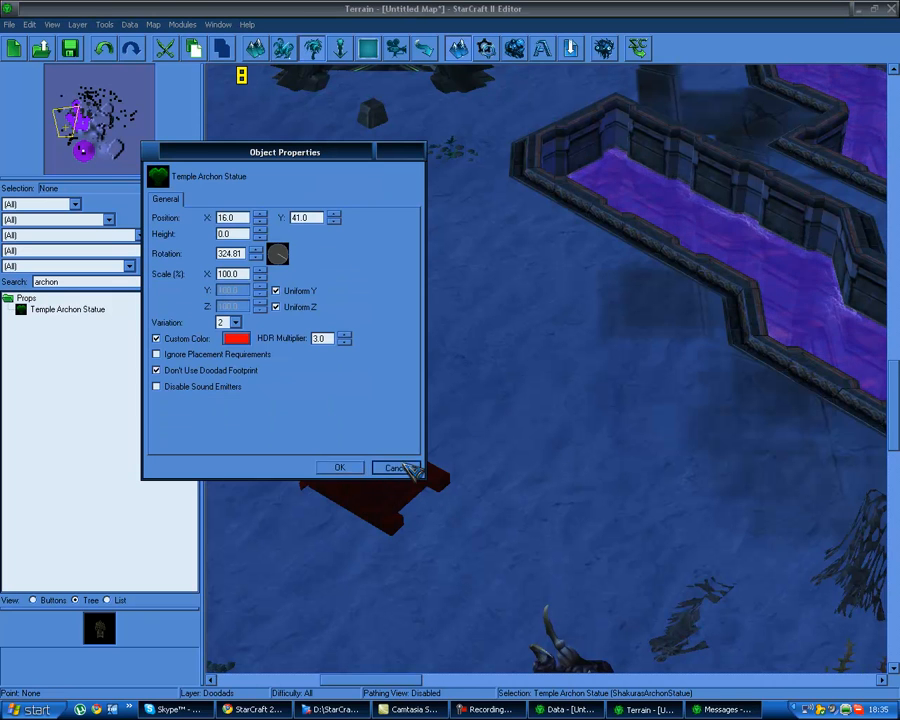
{"action": "left_click", "coordinate": [396, 467]}
Let the red statue ignore placement requirements and move it southeast onto the dark horned doodad
{"action": "double_click", "coordinate": [392, 472]}
{"action": "left_click", "coordinate": [232, 355]}
{"action": "left_click", "coordinate": [345, 468]}
{"action": "left_click_drag", "start_coordinate": [352, 472], "coordinate": [558, 506]}
Scale the red archon statue uniformly to 69%
{"action": "double_click", "coordinate": [528, 424]}
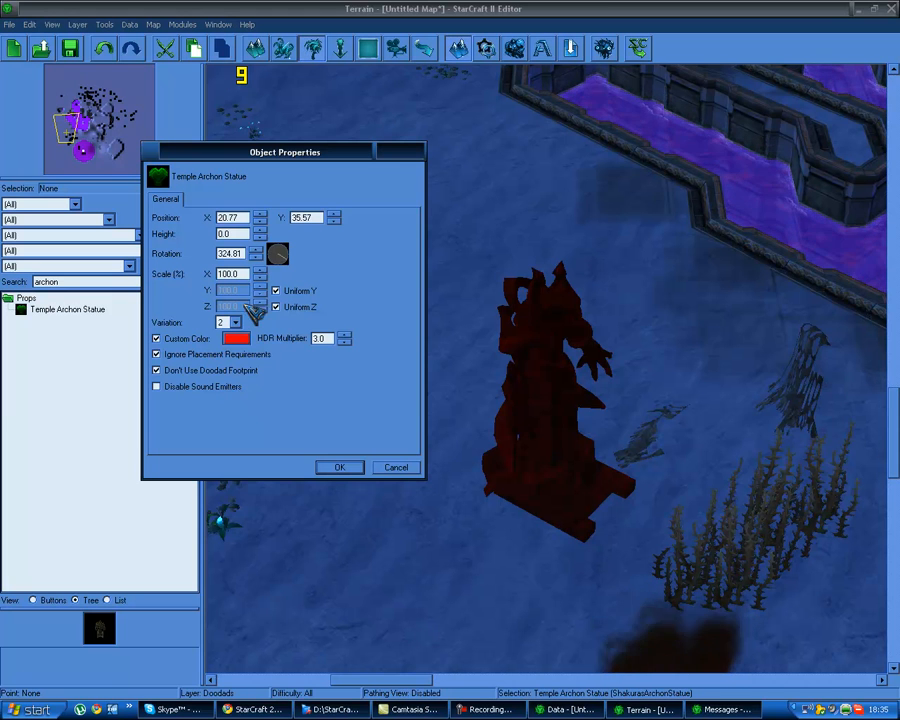
{"action": "double_click", "coordinate": [240, 273]}
{"action": "key", "text": "Return"}
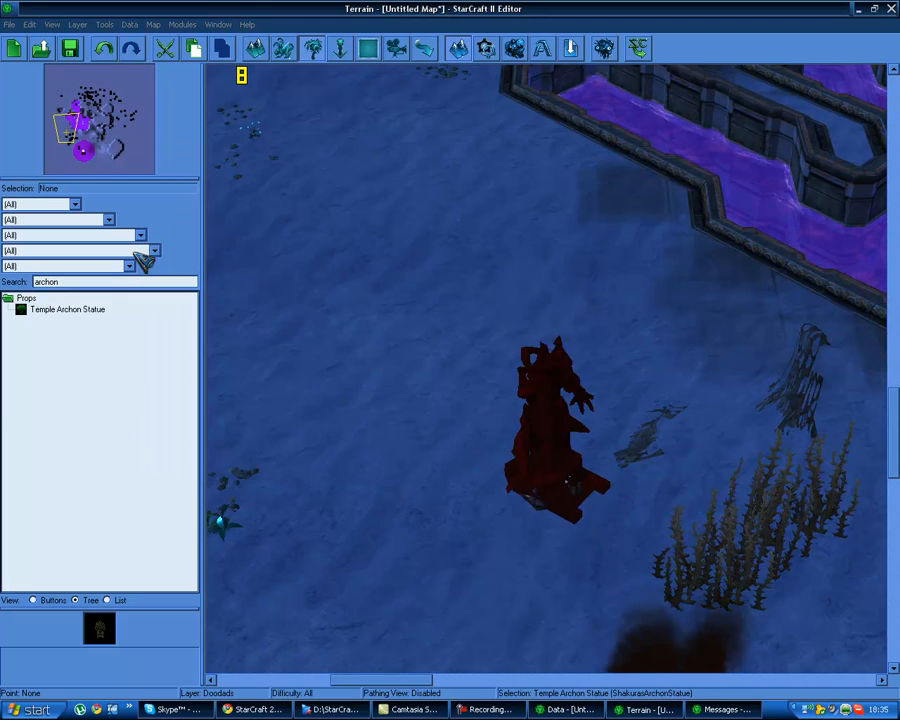
Shrink the red archon statue uniformly to a tiny size, smaller than the horned doodad it overlaps
{"action": "left_click", "coordinate": [517, 427]}
{"action": "double_click", "coordinate": [537, 431]}
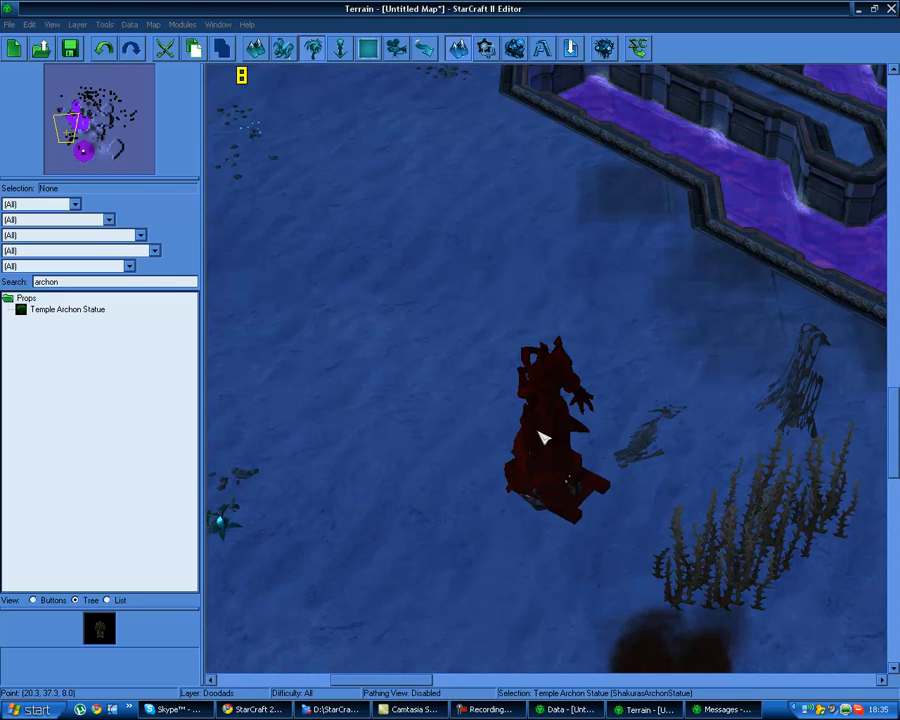
{"action": "left_click_drag", "start_coordinate": [240, 273], "coordinate": [97, 254]}
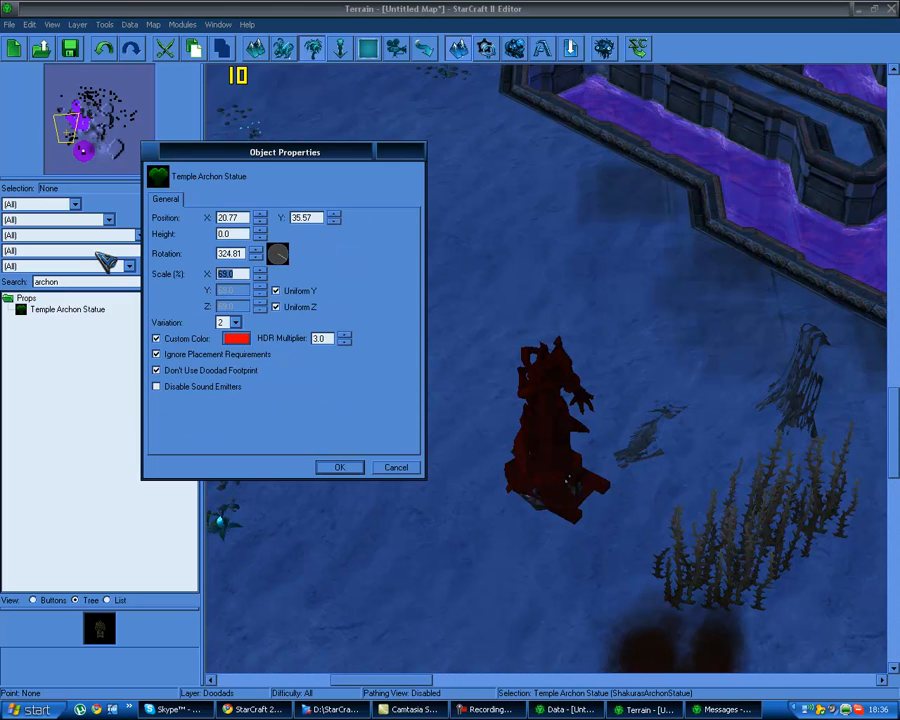
{"action": "key", "text": "Return"}
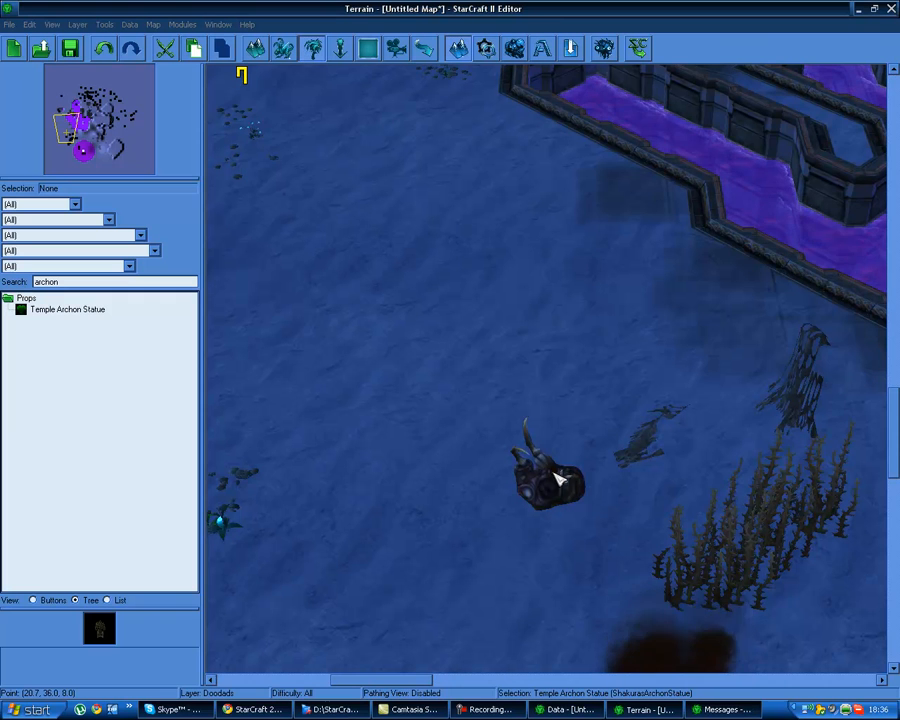
Move the tiny red statue onto the open ground northwest of the horned doodad and rotate it to face south
{"action": "scroll", "coordinate": [413, 402], "scroll_direction": "up", "scroll_amount": 5}
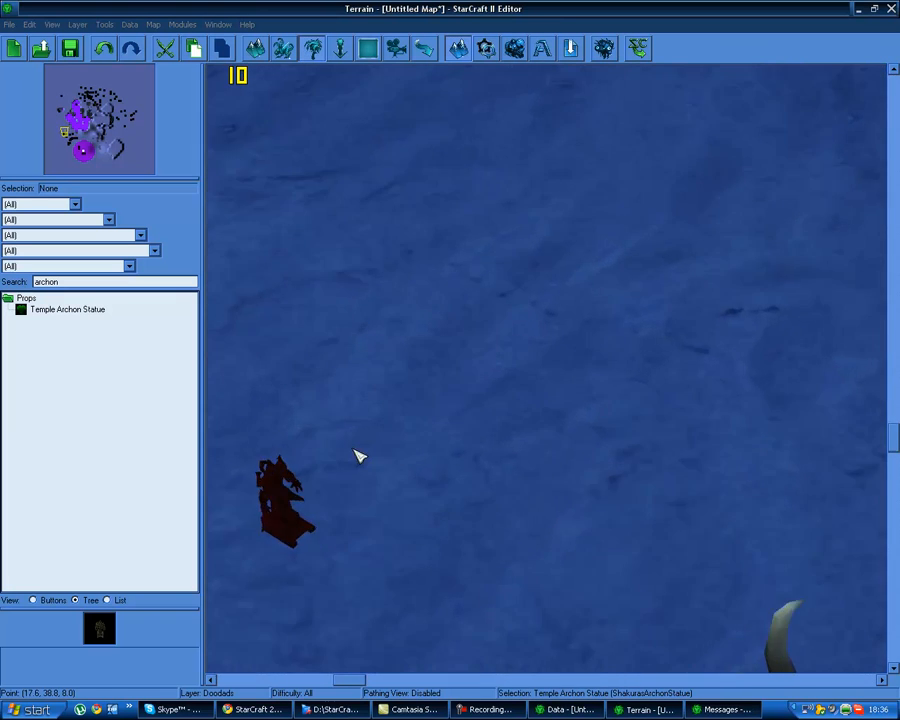
{"action": "right_click_drag", "start_coordinate": [354, 450], "coordinate": [474, 390]}
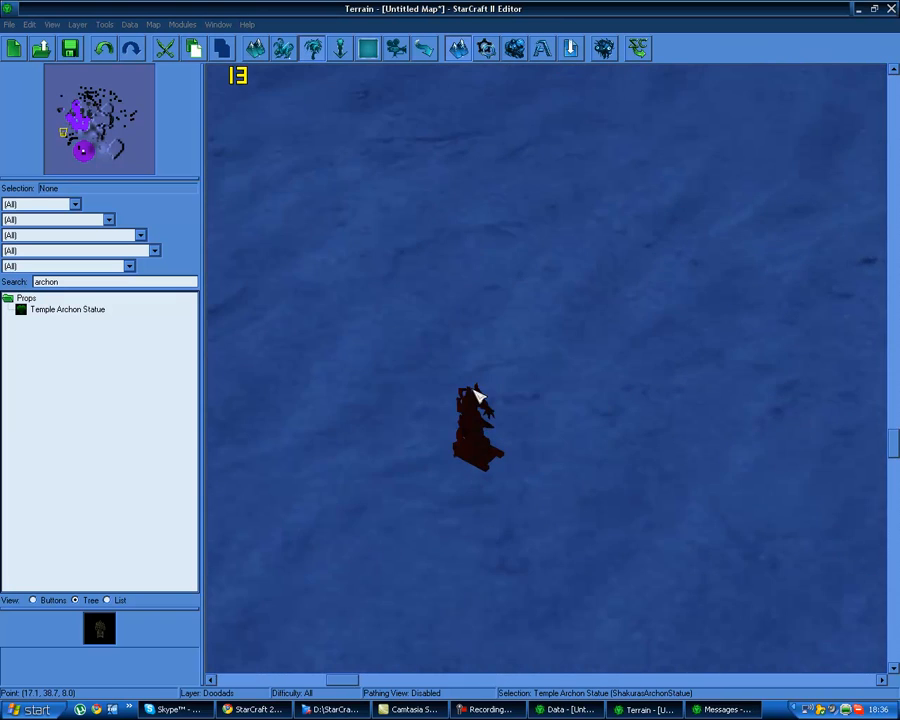
{"action": "scroll", "coordinate": [466, 396], "scroll_direction": "up", "scroll_amount": 4}
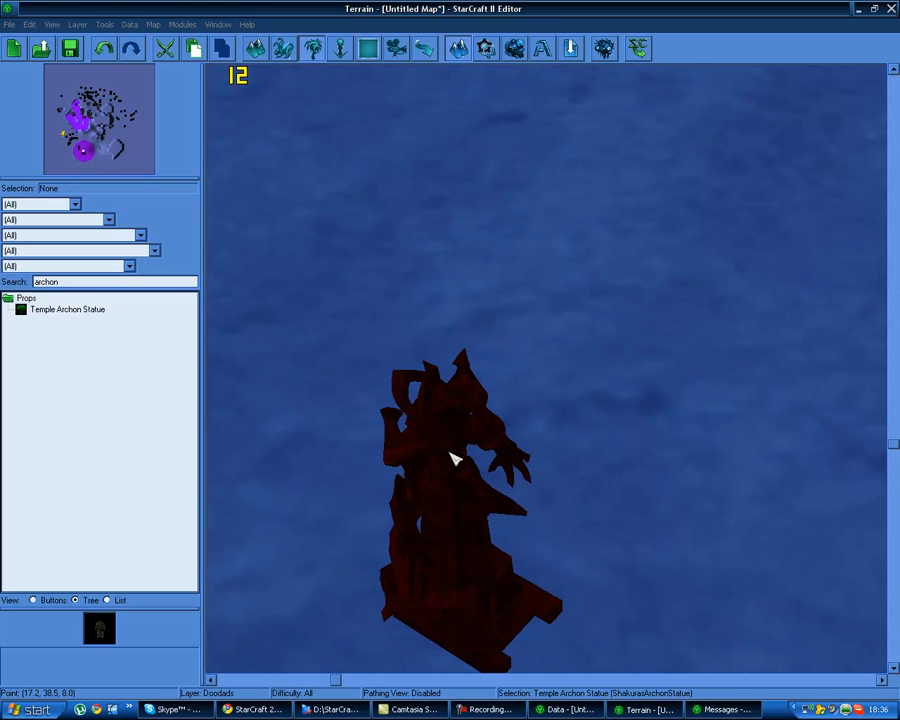
{"action": "left_click_drag", "start_coordinate": [452, 458], "coordinate": [517, 285]}
{"action": "left_click", "coordinate": [497, 500], "text": "ctrl"}
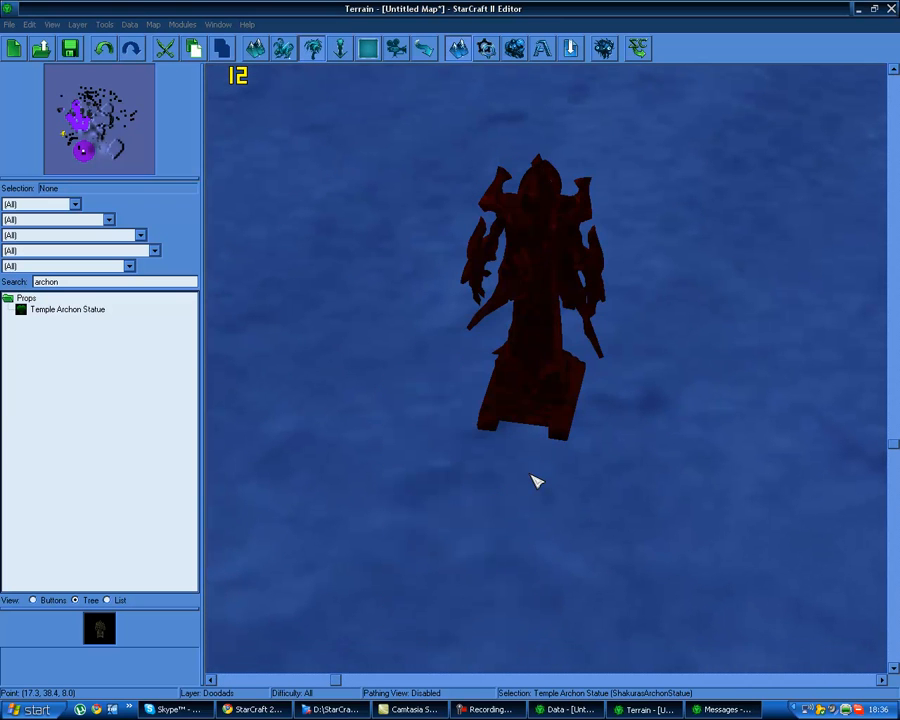
{"action": "scroll", "coordinate": [535, 482], "scroll_direction": "down", "scroll_amount": 8}
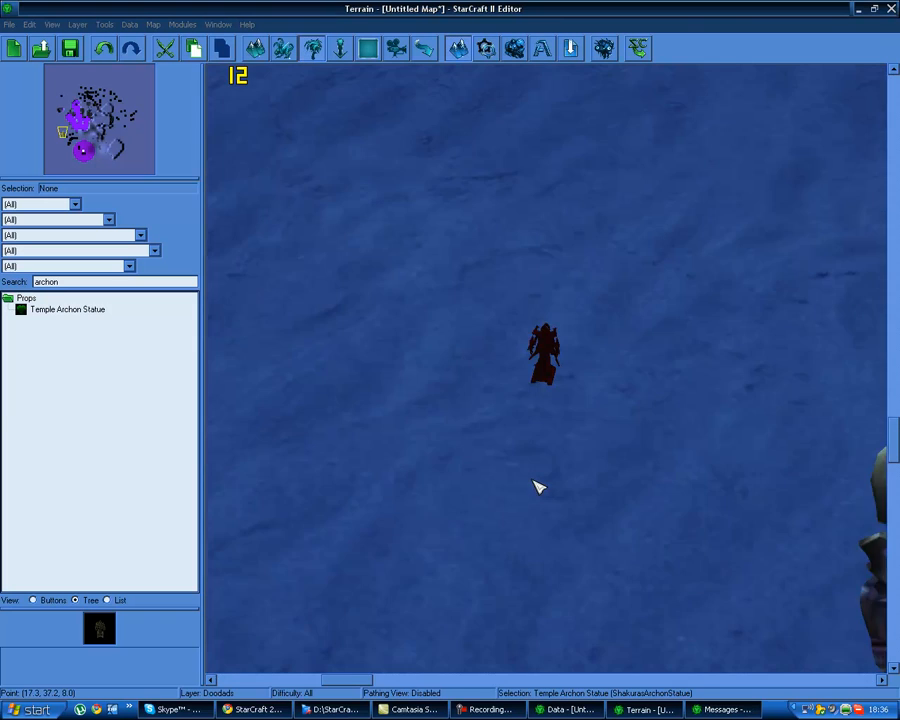
{"action": "scroll", "coordinate": [534, 463], "scroll_direction": "down", "scroll_amount": 2}
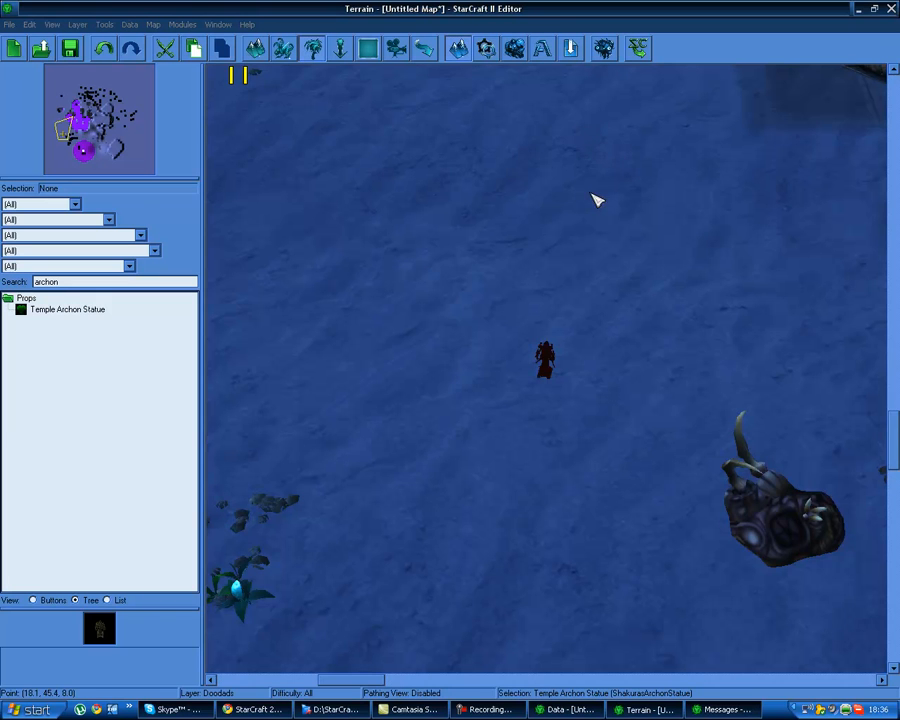
Switch to the Cameras layer and frame a low, tilted view of the floating islands and roads on the map's east side
{"action": "right_click_drag", "start_coordinate": [606, 203], "coordinate": [499, 248]}
{"action": "key", "text": "c"}
{"action": "right_click_drag", "start_coordinate": [419, 240], "coordinate": [474, 357]}
{"action": "scroll", "coordinate": [510, 276], "scroll_direction": "down", "scroll_amount": 3}
{"action": "scroll", "coordinate": [552, 306], "scroll_direction": "down", "scroll_amount": 3}
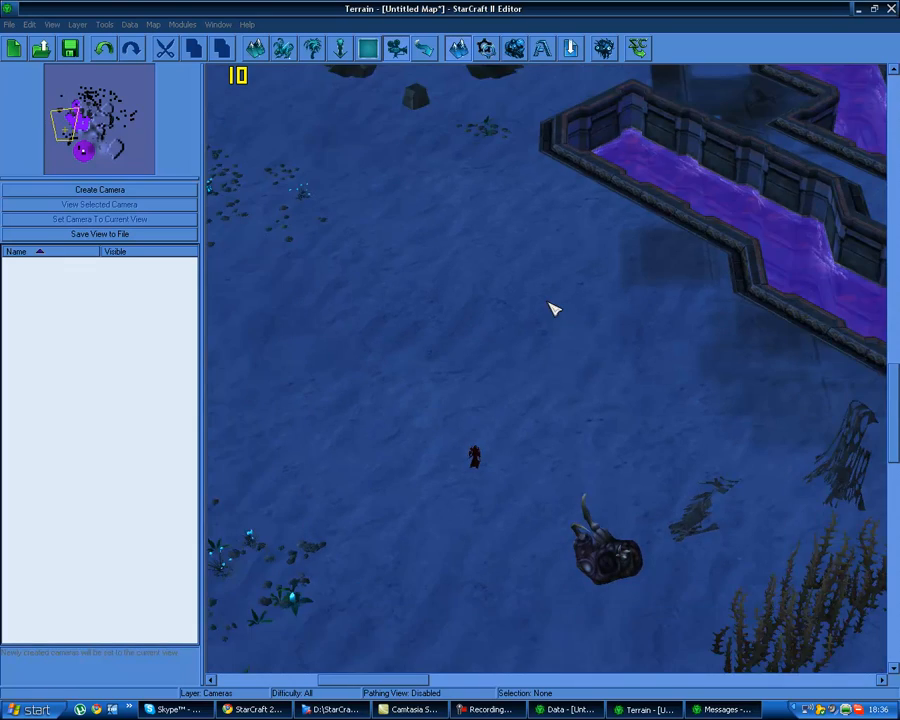
{"action": "right_click_drag", "start_coordinate": [617, 328], "coordinate": [350, 375]}
{"action": "right_click_drag", "start_coordinate": [757, 383], "coordinate": [340, 325]}
{"action": "right_click_drag", "start_coordinate": [622, 411], "coordinate": [425, 460]}
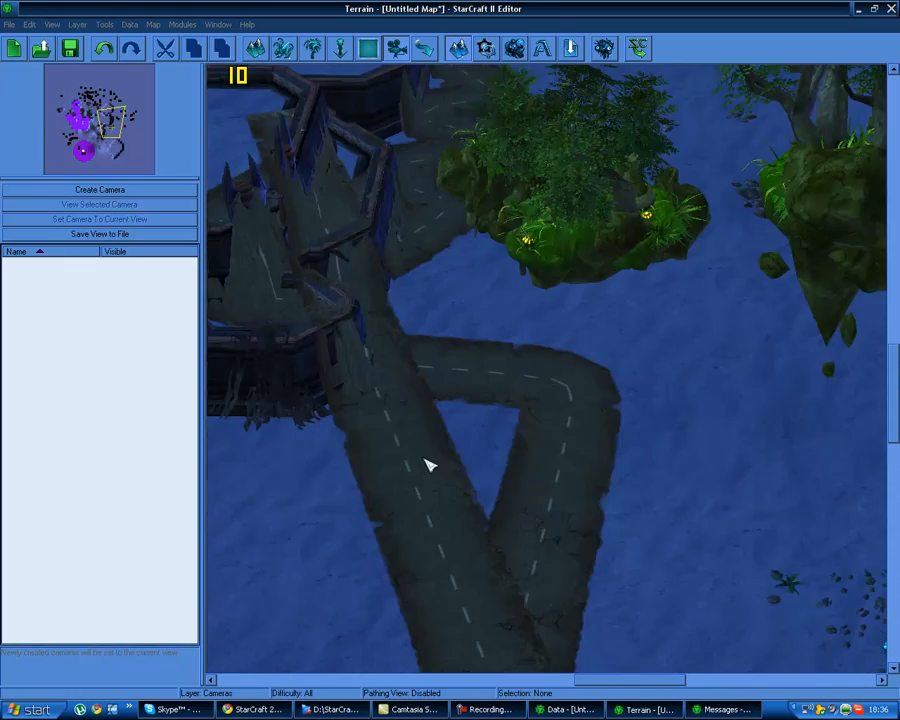
{"action": "right_click_drag", "start_coordinate": [775, 392], "coordinate": [574, 398]}
{"action": "right_click_drag", "start_coordinate": [742, 315], "coordinate": [302, 337]}
{"action": "right_click_drag", "start_coordinate": [412, 346], "coordinate": [391, 317], "text": "ctrl"}
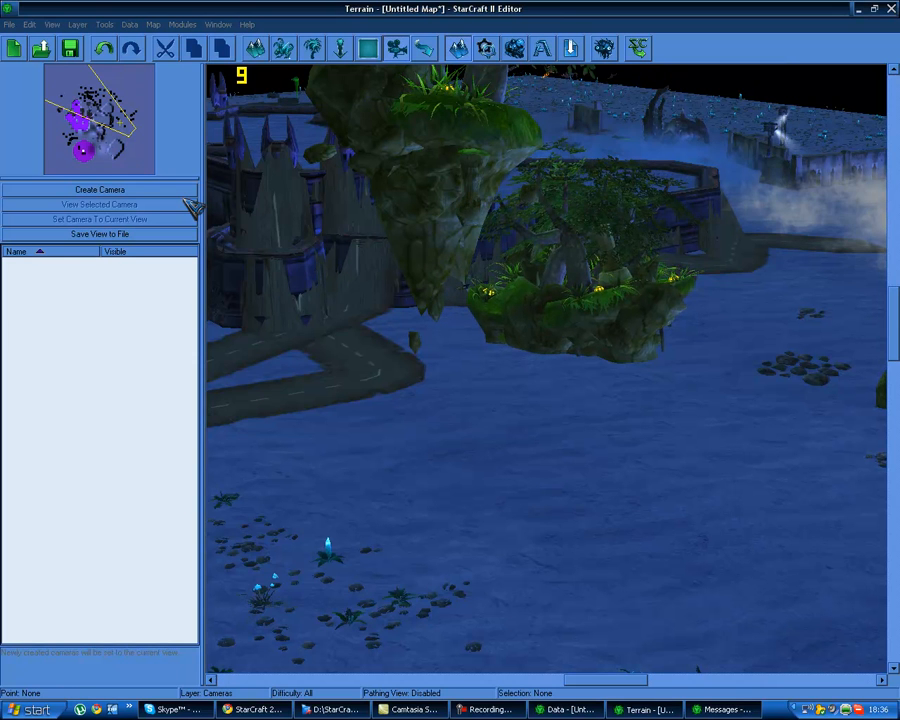
Create a camera from the current view of the floating islands, then return to that camera's view from elsewhere on the map
{"action": "left_click", "coordinate": [146, 192]}
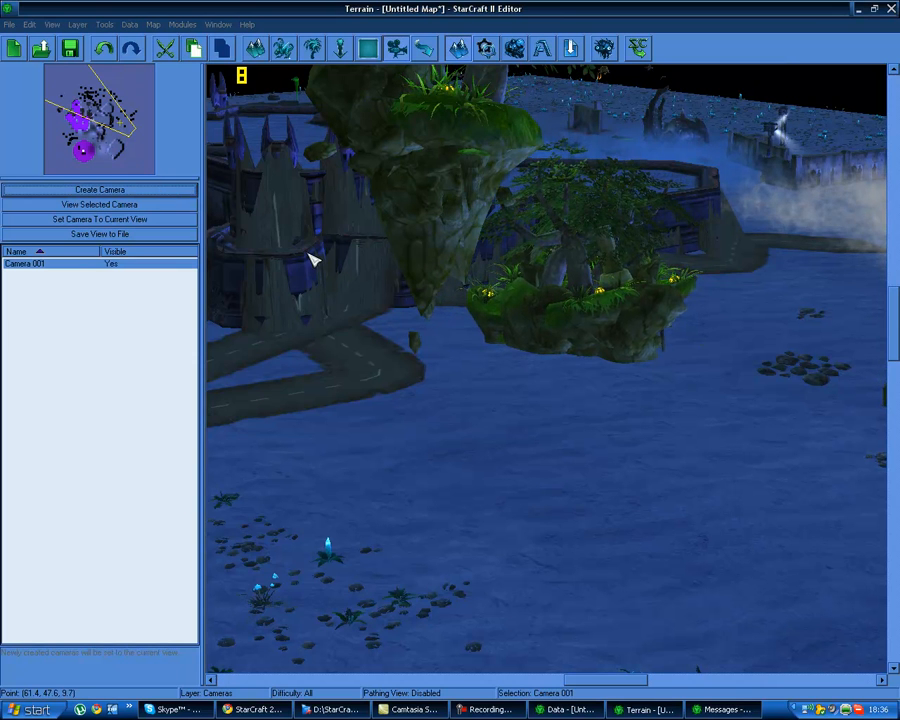
{"action": "right_click_drag", "start_coordinate": [532, 294], "coordinate": [220, 347], "text": "ctrl"}
{"action": "right_click_drag", "start_coordinate": [492, 344], "coordinate": [256, 334], "text": "ctrl"}
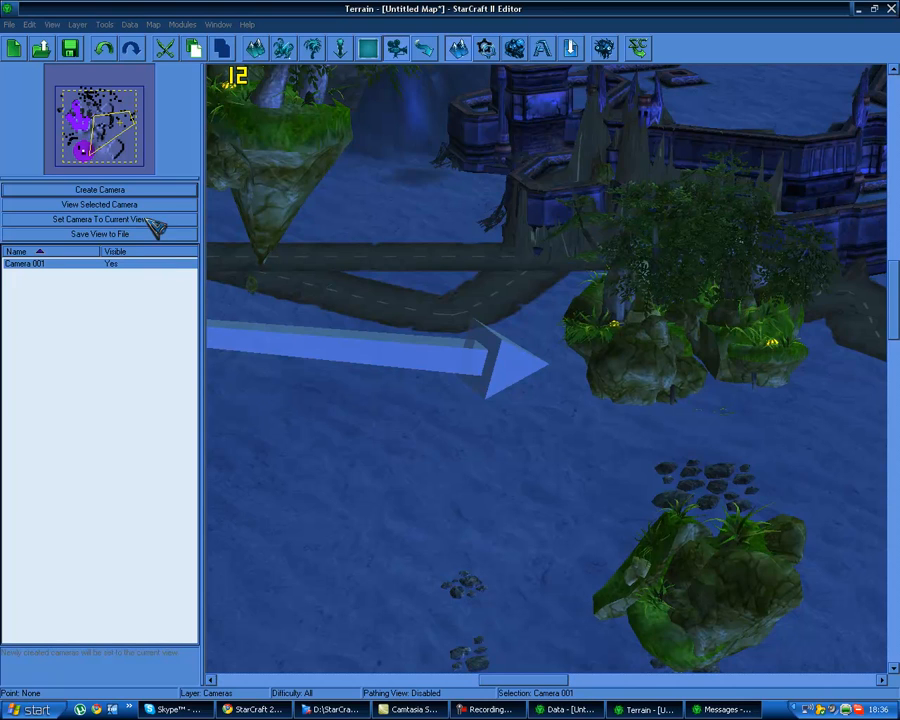
{"action": "left_click", "coordinate": [186, 205]}
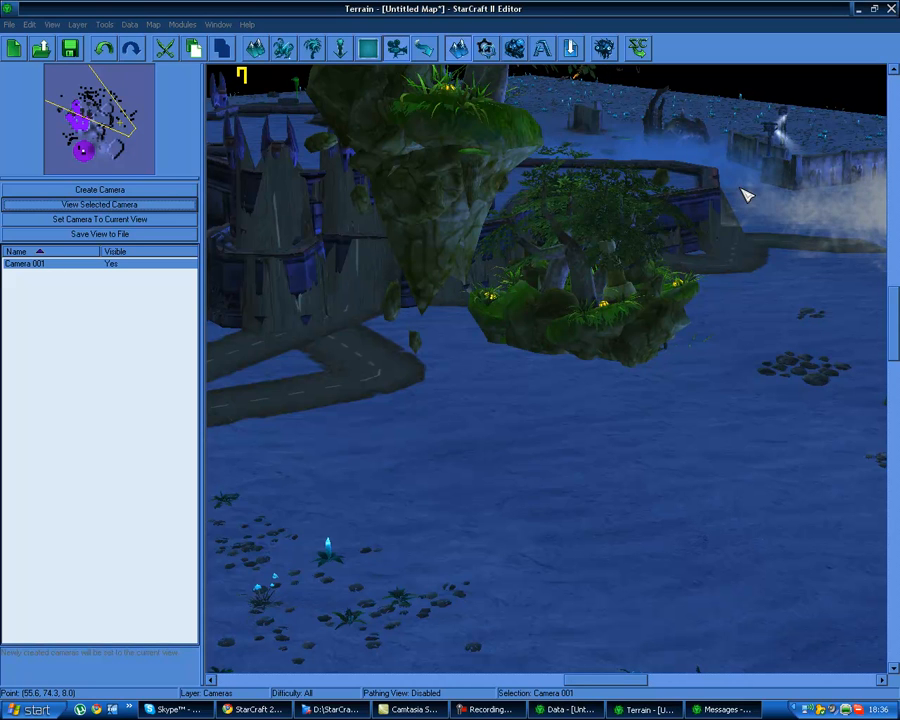
Update the camera to a flatter view toward the floating islands and look through it again
{"action": "key", "text": "v"}
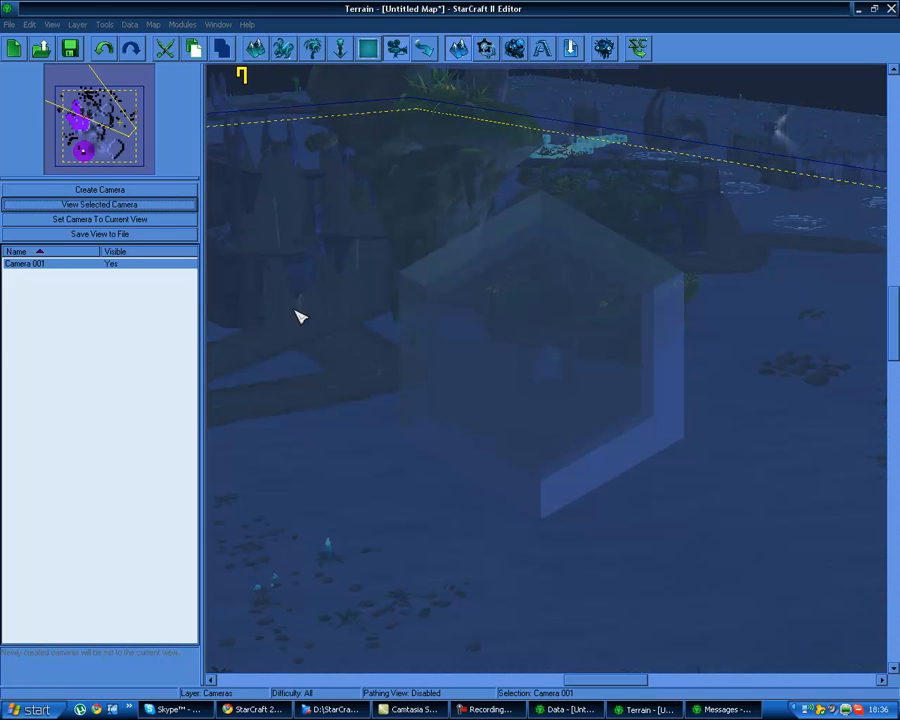
{"action": "right_click_drag", "start_coordinate": [293, 292], "coordinate": [294, 334], "text": "ctrl"}
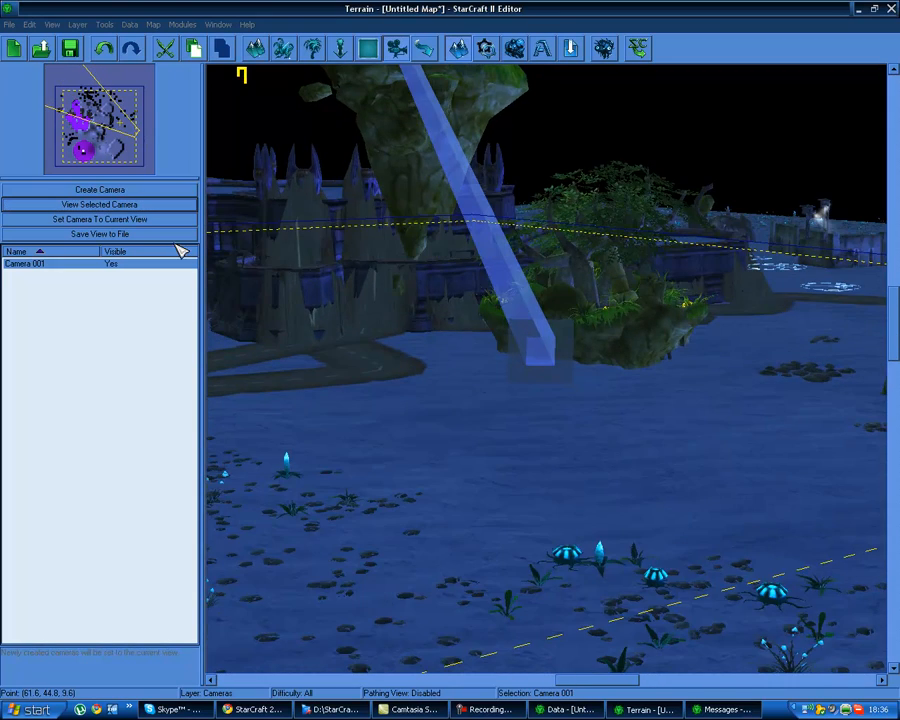
{"action": "left_click", "coordinate": [138, 219]}
{"action": "right_click_drag", "start_coordinate": [406, 349], "coordinate": [478, 376]}
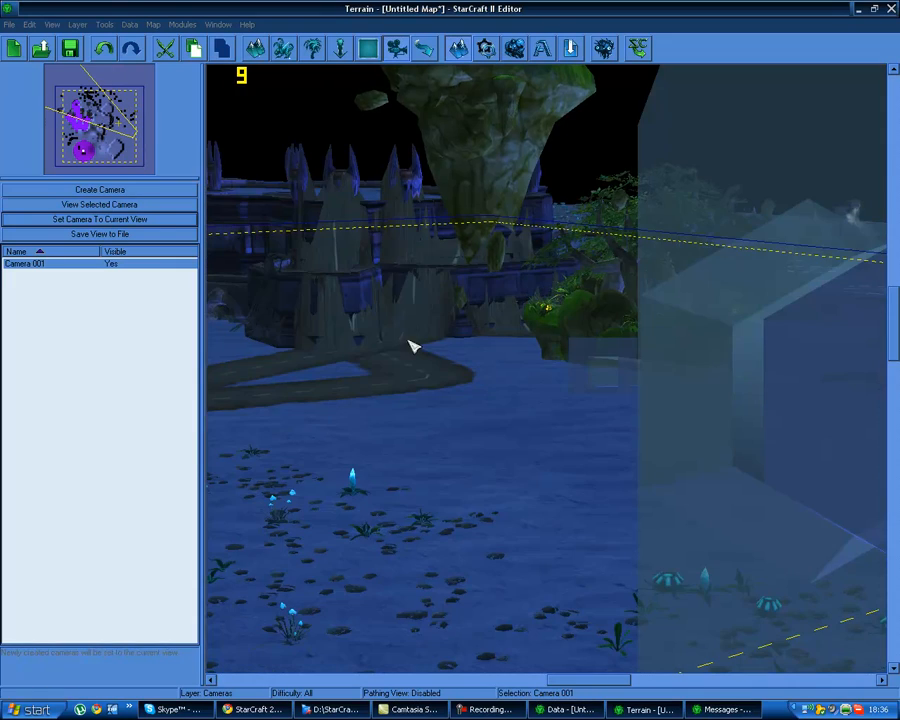
{"action": "left_click", "coordinate": [133, 205]}
Switch to the Points layer and place three Normal points on the low ground and road south of the cliffs
{"action": "right_click_drag", "start_coordinate": [300, 264], "coordinate": [506, 406]}
{"action": "key", "text": "p"}
{"action": "right_click_drag", "start_coordinate": [540, 285], "coordinate": [432, 328]}
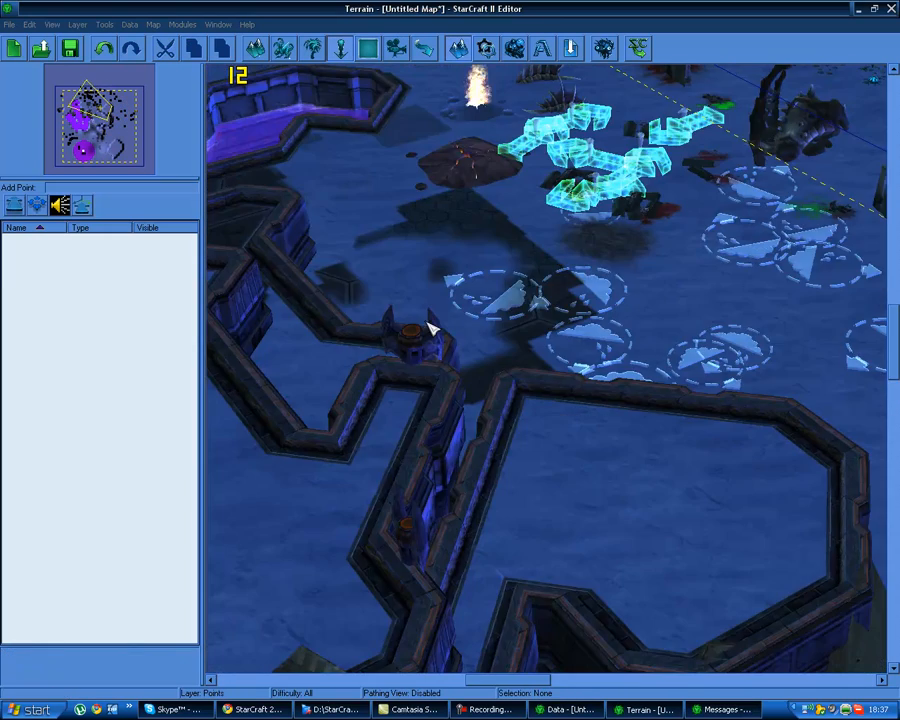
{"action": "right_click_drag", "start_coordinate": [370, 341], "coordinate": [516, 522], "text": "ctrl"}
{"action": "scroll", "coordinate": [516, 522], "scroll_direction": "down", "scroll_amount": 3}
{"action": "right_click_drag", "start_coordinate": [447, 523], "coordinate": [420, 279], "text": "ctrl"}
{"action": "right_click_drag", "start_coordinate": [320, 540], "coordinate": [625, 441]}
{"action": "right_click_drag", "start_coordinate": [461, 433], "coordinate": [406, 366]}
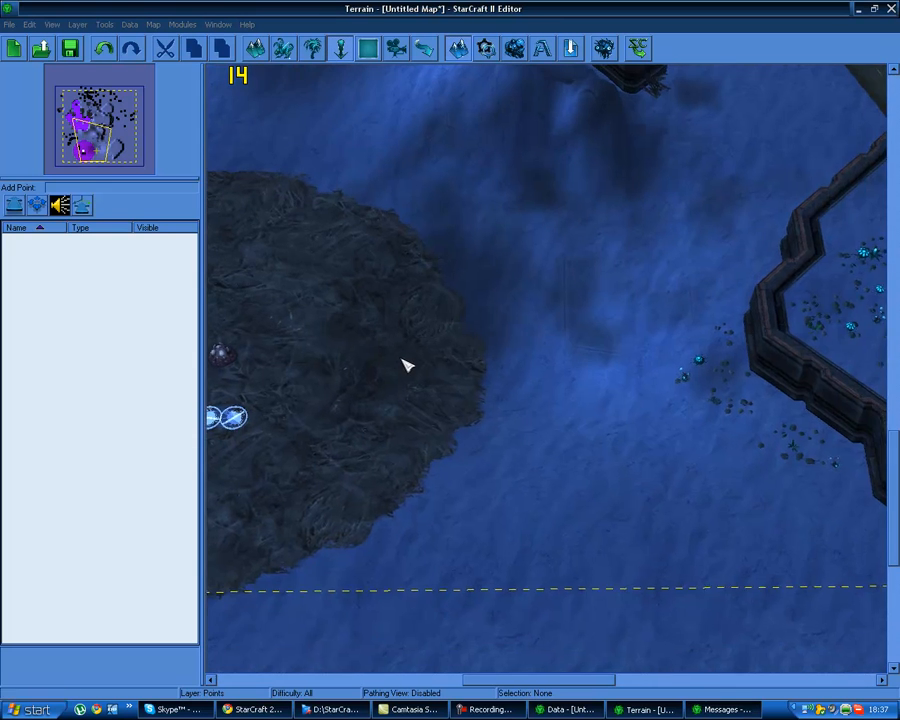
{"action": "right_click_drag", "start_coordinate": [622, 328], "coordinate": [458, 530]}
{"action": "left_click", "coordinate": [14, 205]}
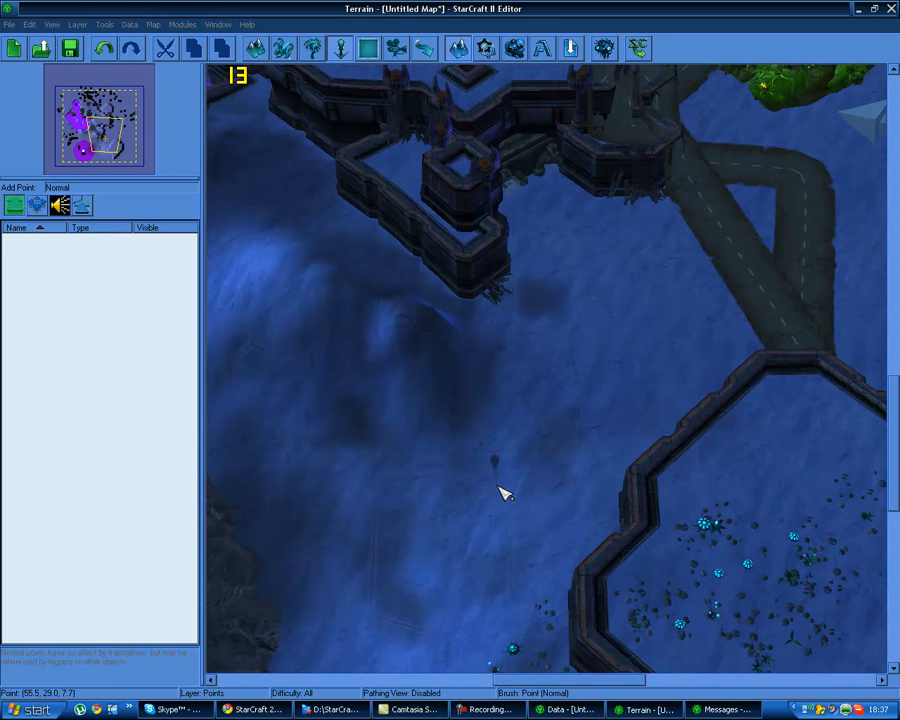
{"action": "left_click", "coordinate": [517, 452]}
{"action": "left_click", "coordinate": [793, 286]}
{"action": "left_click", "coordinate": [241, 267]}
Place a fourth Normal point on the raised plateau north of the small diamond-shaped pit, and end point placement
{"action": "right_click_drag", "start_coordinate": [360, 404], "coordinate": [190, 532]}
{"action": "right_click_drag", "start_coordinate": [475, 213], "coordinate": [735, 612]}
{"action": "left_click", "coordinate": [566, 442]}
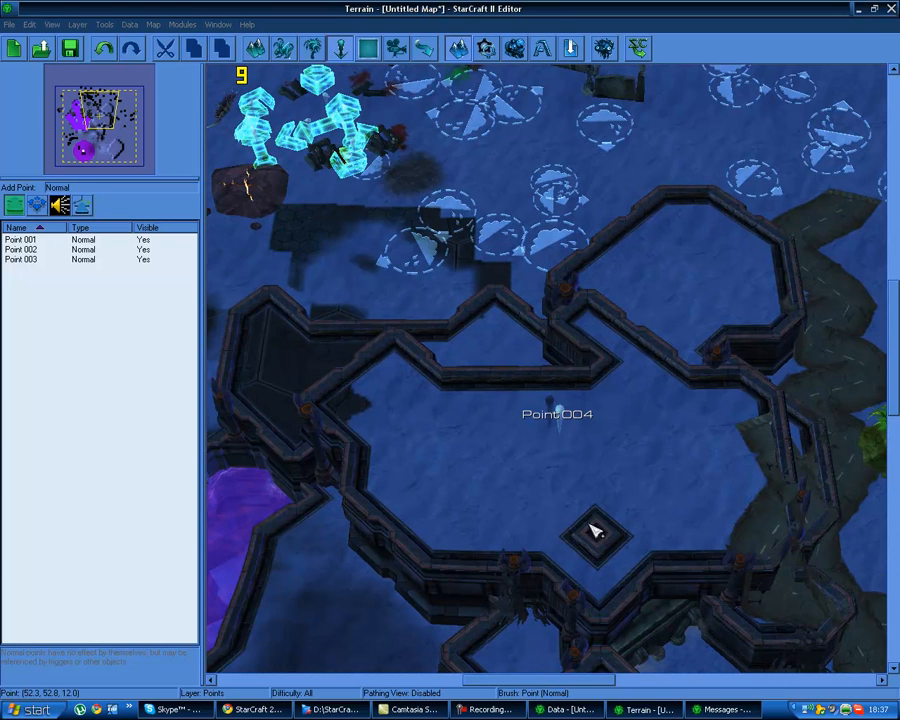
{"action": "right_click_drag", "start_coordinate": [572, 500], "coordinate": [434, 368]}
{"action": "right_click_drag", "start_coordinate": [445, 585], "coordinate": [583, 427]}
{"action": "key", "text": "Escape"}
Open the properties of the plateau point and name it "On Cliff"
{"action": "left_click_drag", "start_coordinate": [591, 192], "coordinate": [642, 250]}
{"action": "left_click_drag", "start_coordinate": [535, 147], "coordinate": [617, 218]}
{"action": "key", "text": "Return"}
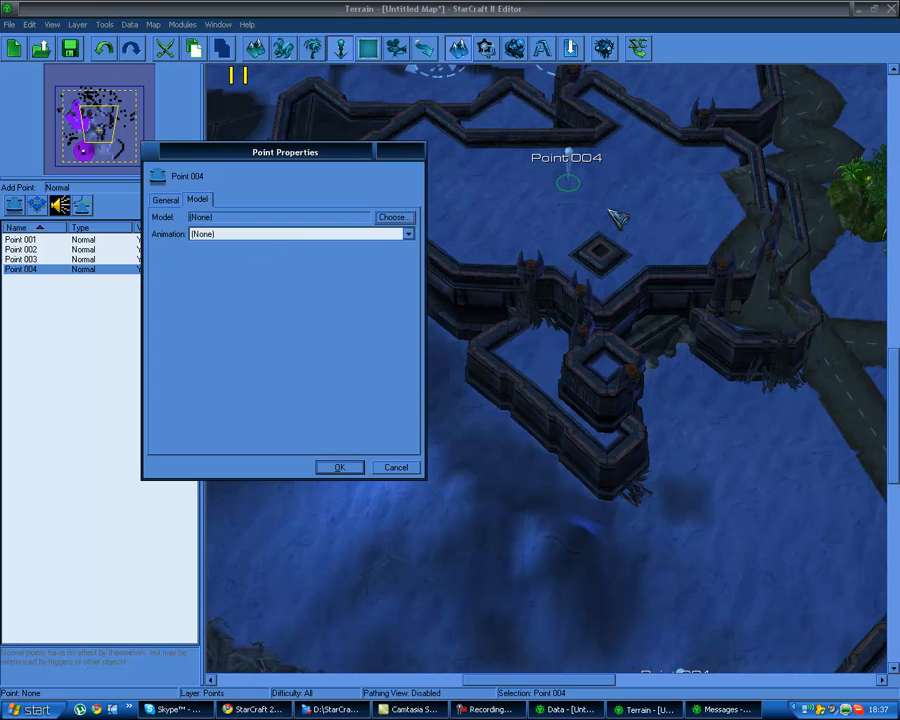
{"action": "left_click", "coordinate": [168, 200]}
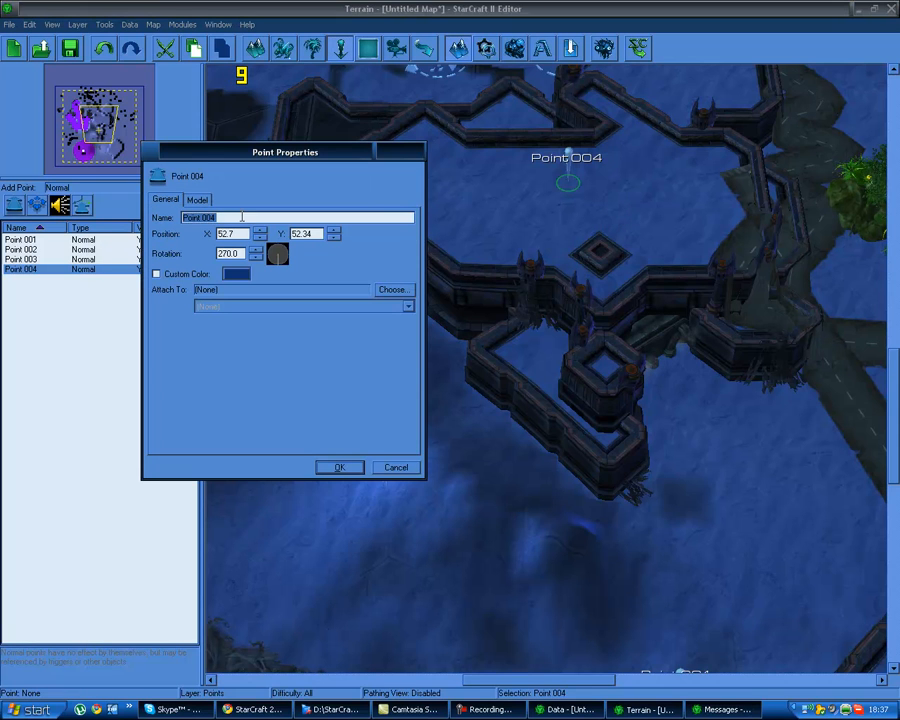
{"action": "type", "text": "On Cliff"}
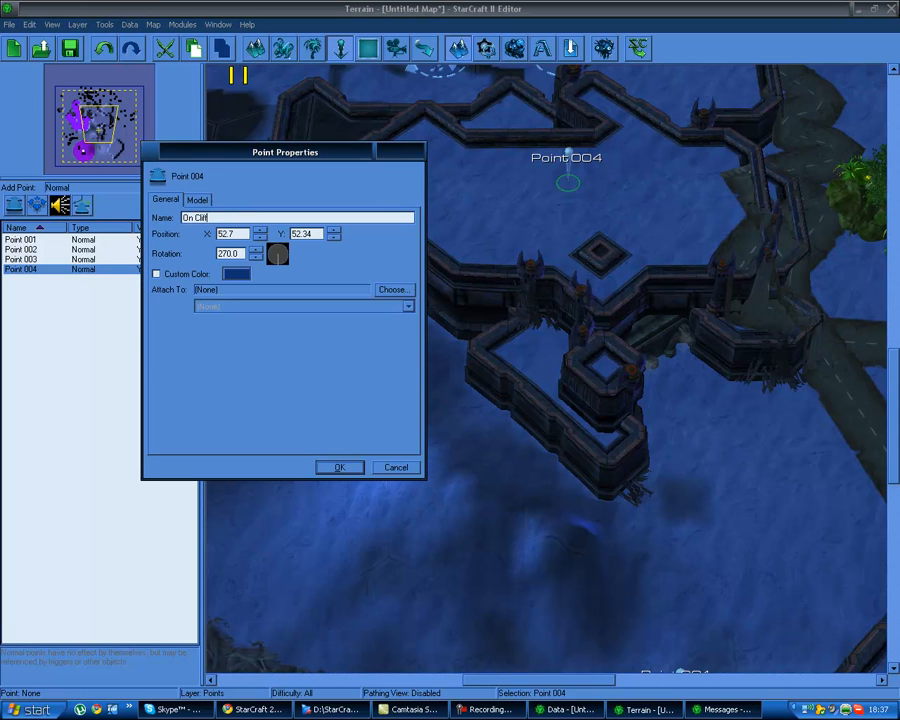
Search the models for "Thor" and assign ThorCE (Unnamed) as the plateau point's model
{"action": "left_click", "coordinate": [197, 199]}
{"action": "left_click", "coordinate": [397, 218]}
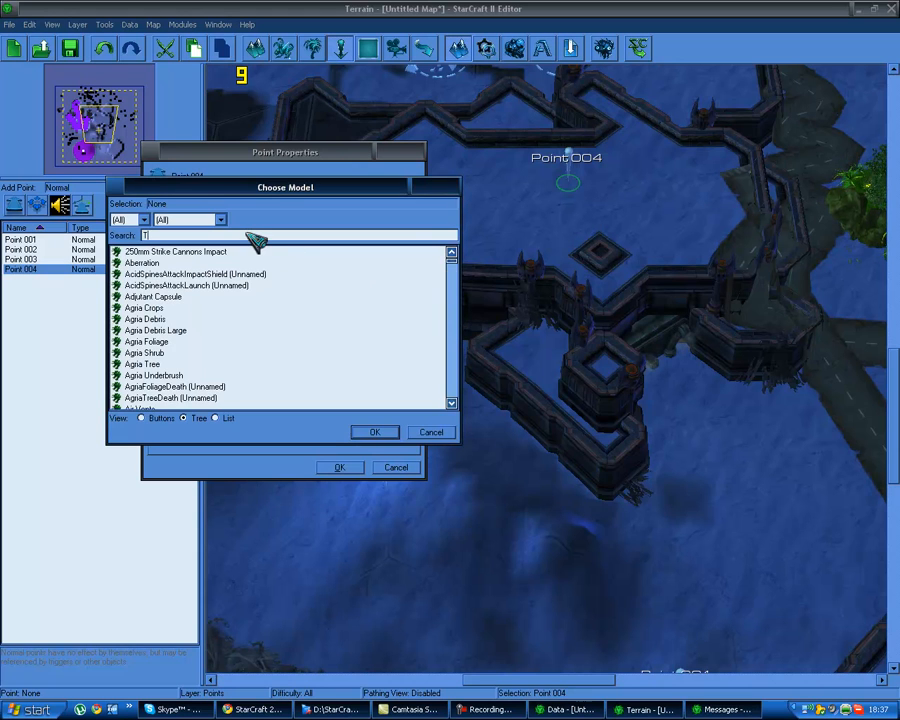
{"action": "type", "text": "hg"}
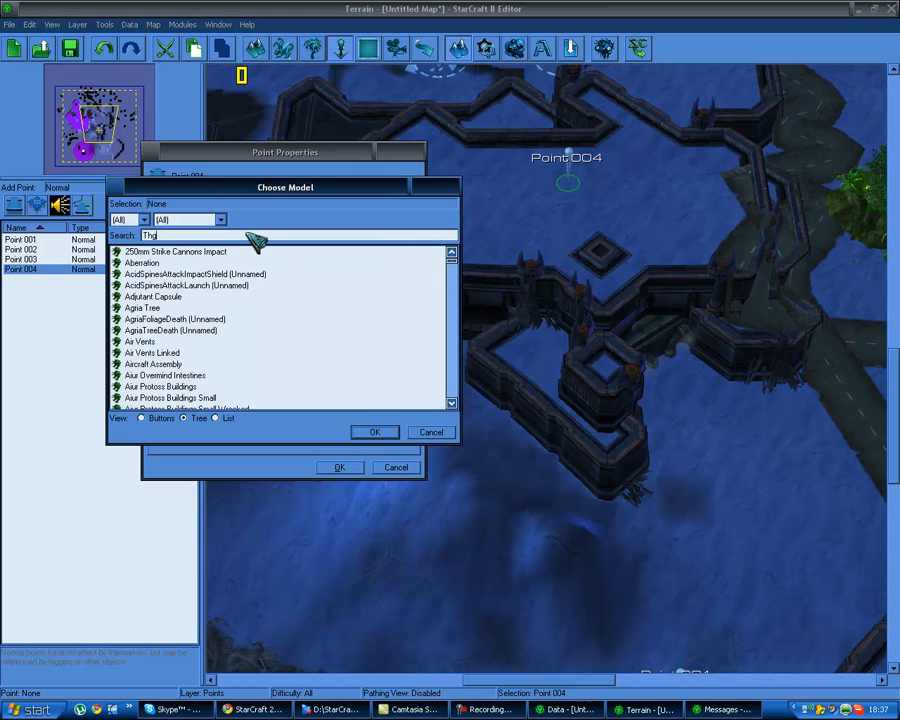
{"action": "type", "text": "or"}
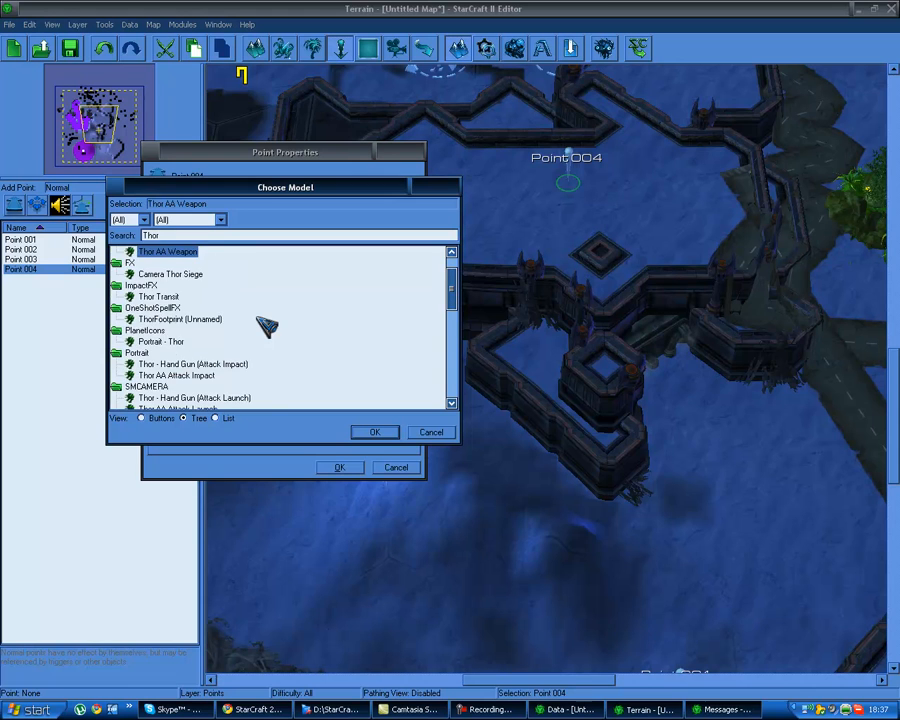
{"action": "scroll", "coordinate": [265, 325], "scroll_direction": "down", "scroll_amount": 6}
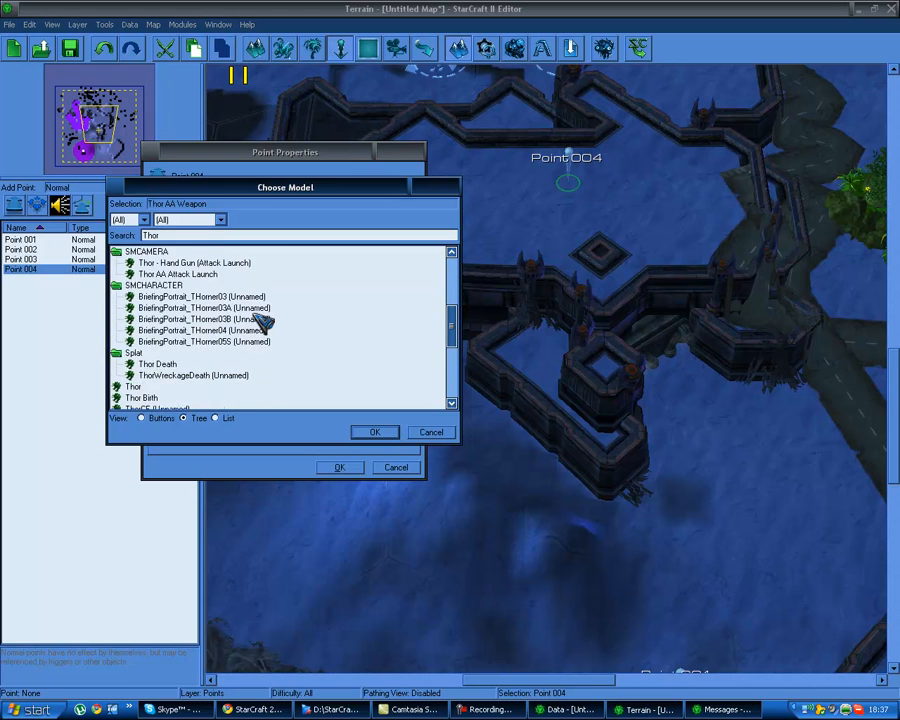
{"action": "left_click", "coordinate": [165, 341]}
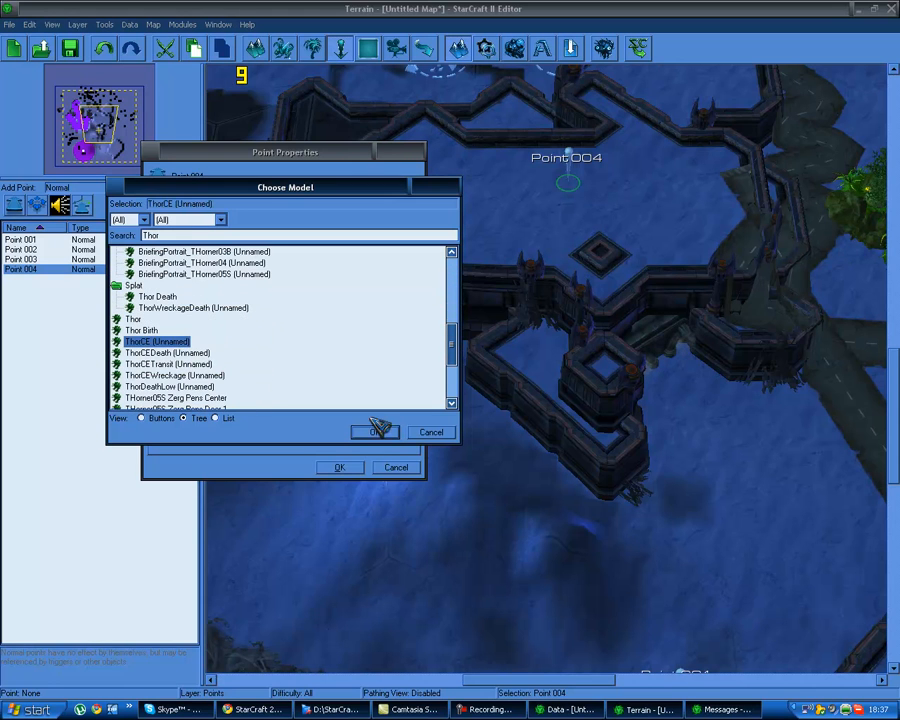
{"action": "left_click", "coordinate": [374, 432]}
{"action": "left_click", "coordinate": [338, 466]}
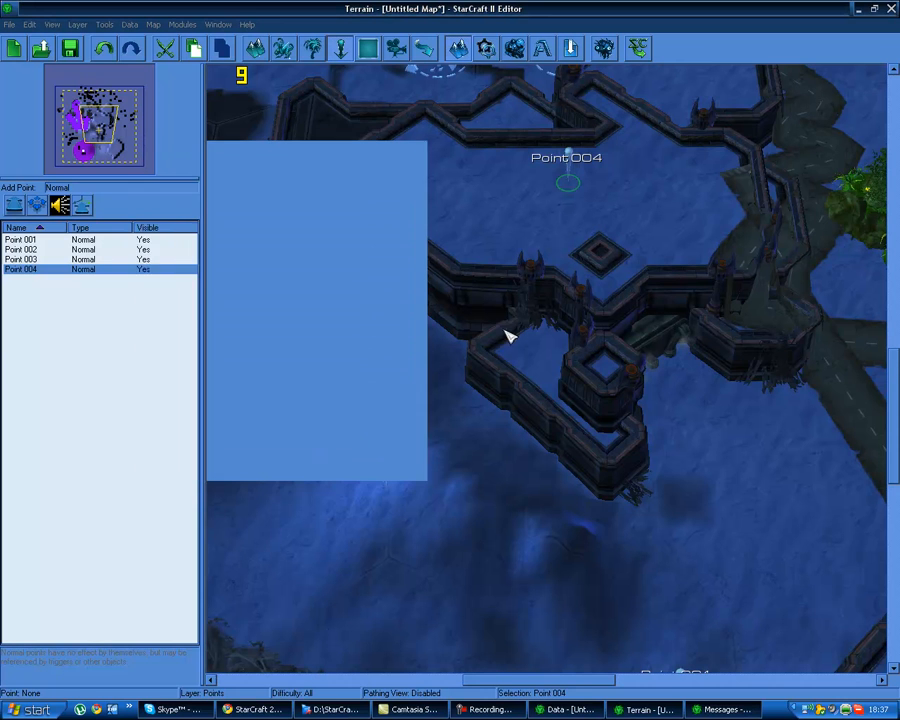
Examine the Thor model on the On Cliff point from several angles, along with the surrounding points
{"action": "right_click_drag", "start_coordinate": [605, 178], "coordinate": [585, 283]}
{"action": "scroll", "coordinate": [587, 286], "scroll_direction": "up", "scroll_amount": 3}
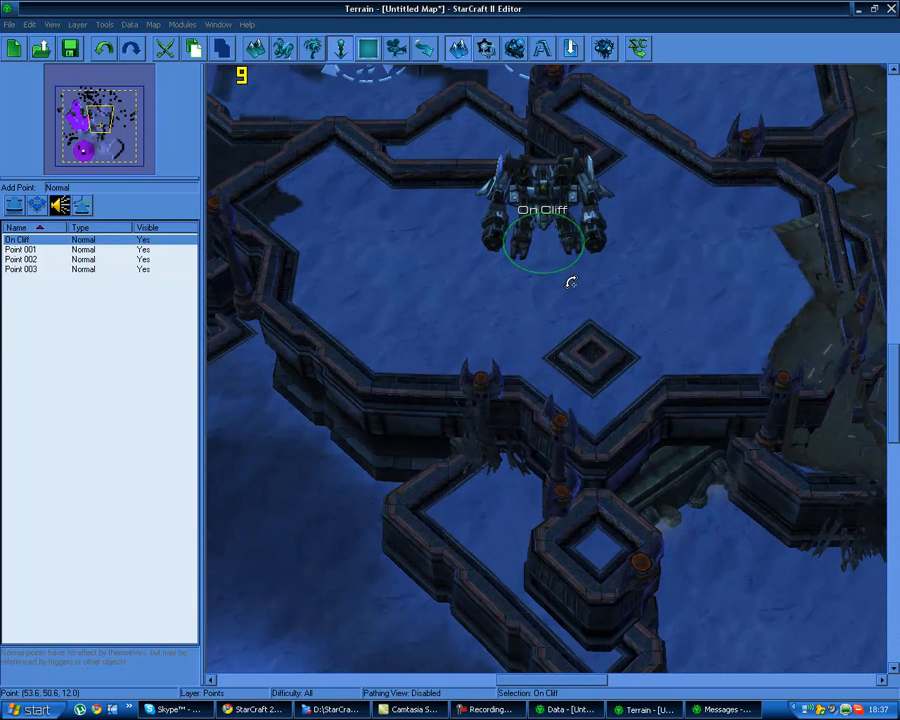
{"action": "middle_click_drag", "start_coordinate": [570, 282], "coordinate": [558, 214]}
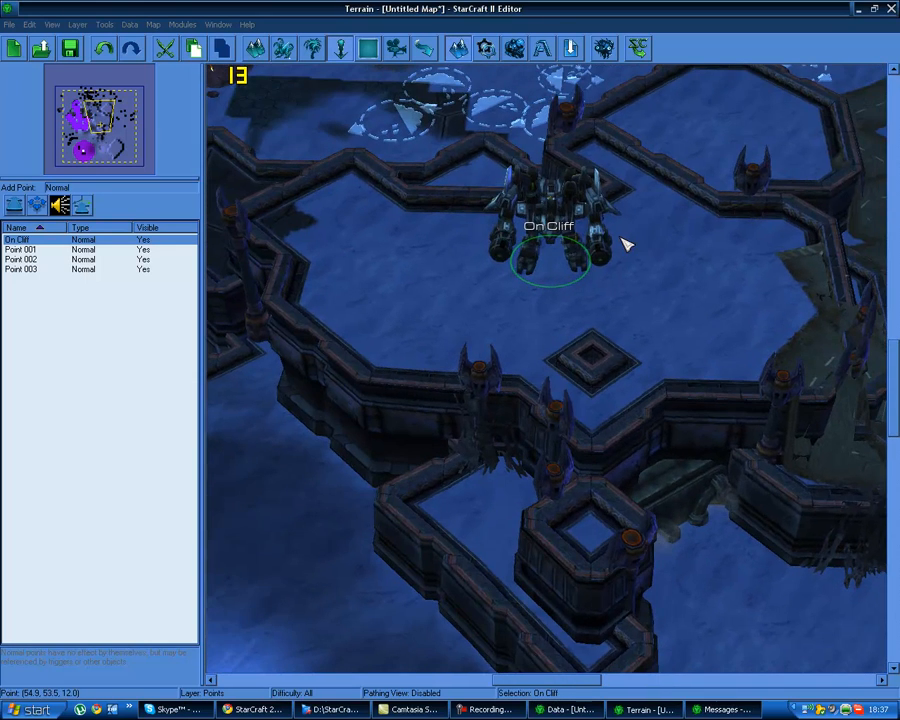
{"action": "scroll", "coordinate": [618, 243], "scroll_direction": "down", "scroll_amount": 2}
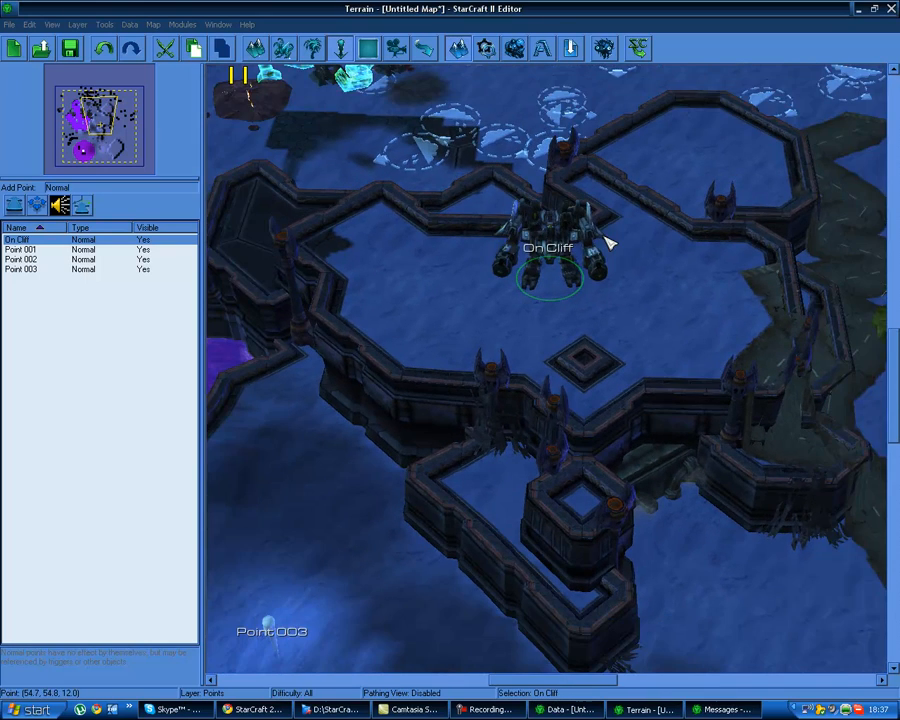
{"action": "middle_click_drag", "start_coordinate": [609, 243], "coordinate": [477, 354]}
{"action": "right_click_drag", "start_coordinate": [477, 354], "coordinate": [583, 264], "text": "ctrl"}
{"action": "right_click_drag", "start_coordinate": [320, 77], "coordinate": [427, 256]}
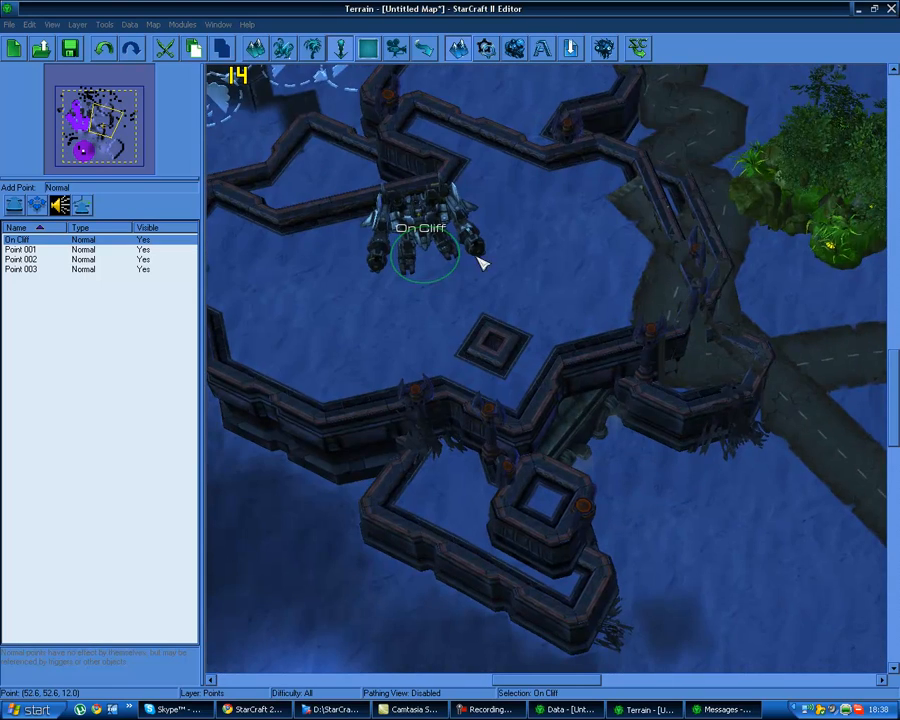
{"action": "right_click_drag", "start_coordinate": [478, 288], "coordinate": [289, 126]}
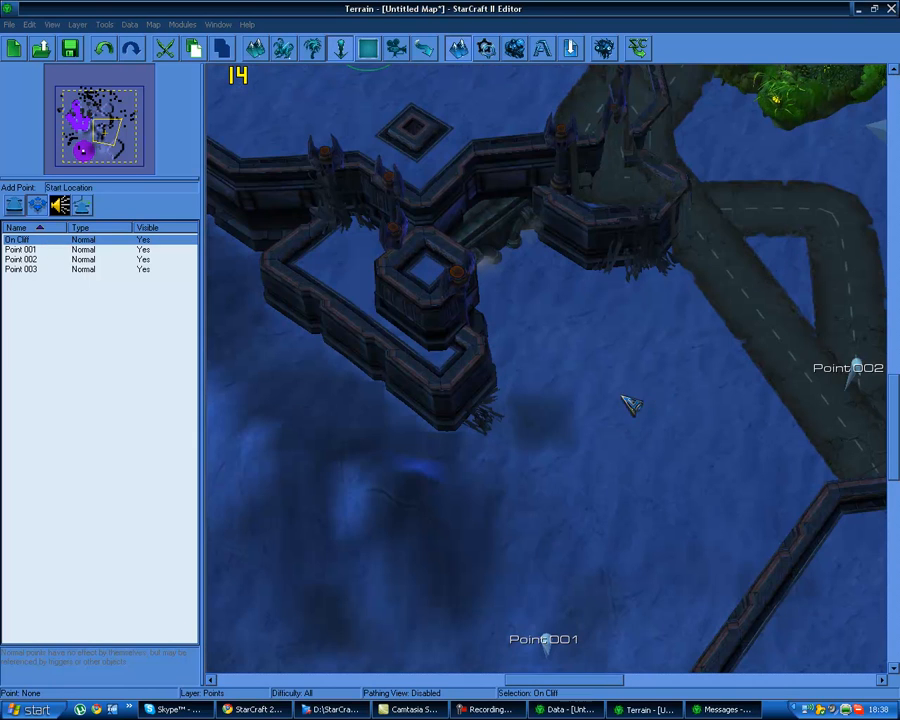
Place a Start Location point on the open ground east of the road and Point 002
{"action": "left_click", "coordinate": [37, 205]}
{"action": "mouse_move", "coordinate": [847, 299]}
{"action": "right_mouse_down"}
{"action": "mouse_move", "coordinate": [364, 430]}
{"action": "mouse_move", "coordinate": [241, 492]}
{"action": "right_mouse_up"}
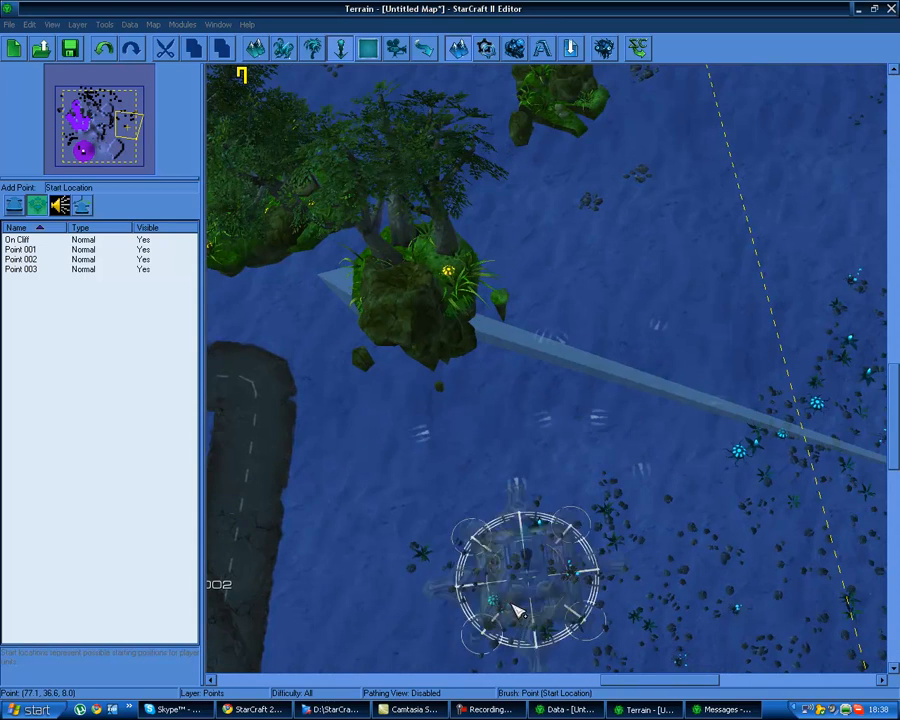
{"action": "left_click", "coordinate": [517, 612]}
{"action": "right_click_drag", "start_coordinate": [517, 612], "coordinate": [580, 366]}
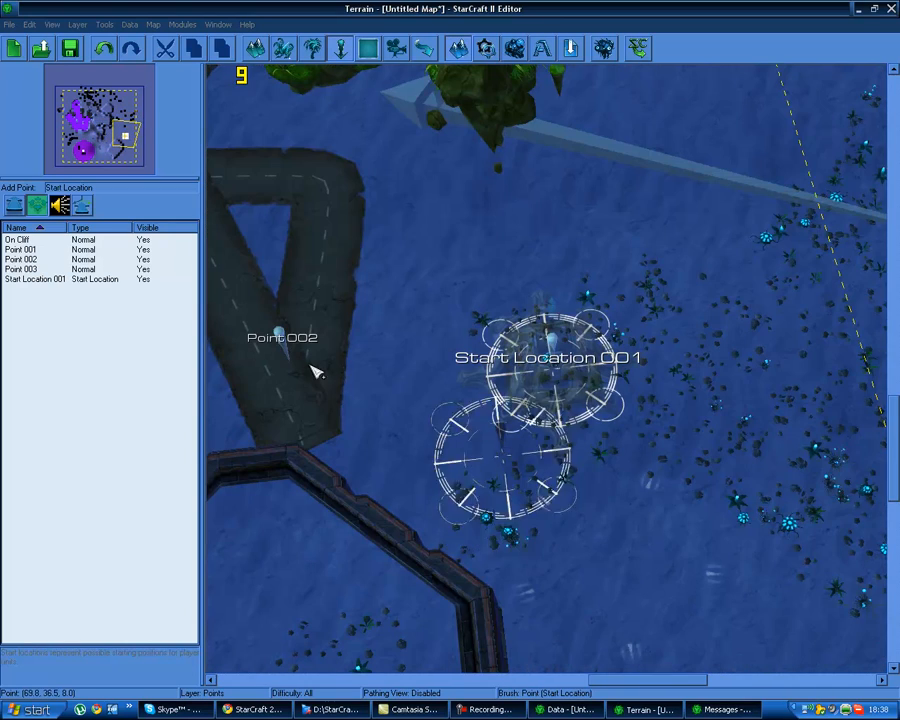
Switch to the Pathing layer and paint a No Pathing area south of the purple pool with brush size 6
{"action": "right_click_drag", "start_coordinate": [305, 365], "coordinate": [530, 510]}
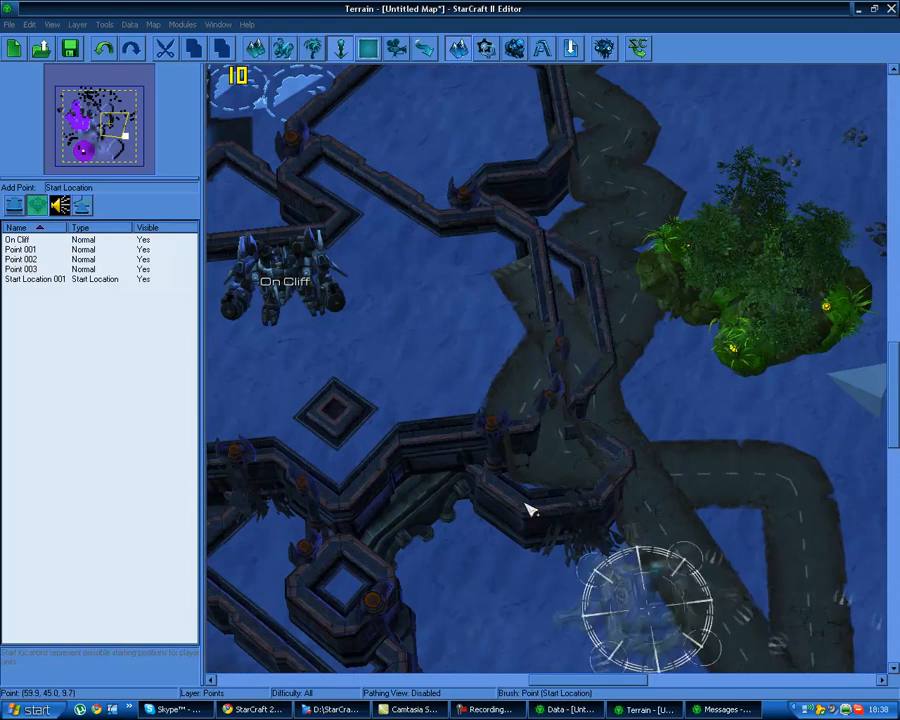
{"action": "key", "text": "h"}
{"action": "right_click_drag", "start_coordinate": [467, 320], "coordinate": [607, 155]}
{"action": "right_click_drag", "start_coordinate": [228, 335], "coordinate": [366, 255]}
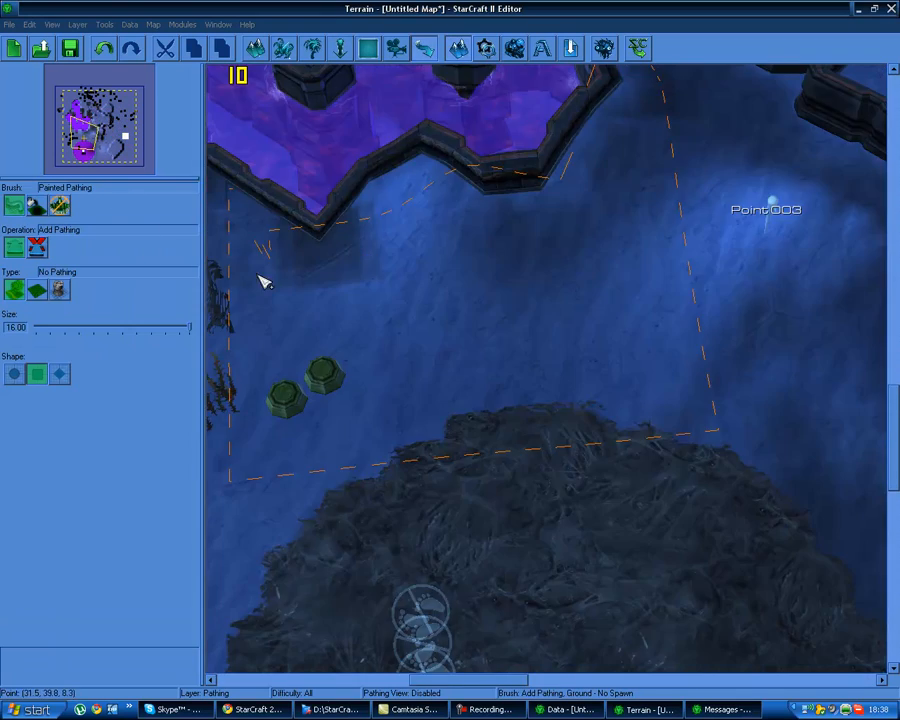
{"action": "left_click_drag", "start_coordinate": [60, 336], "coordinate": [80, 328]}
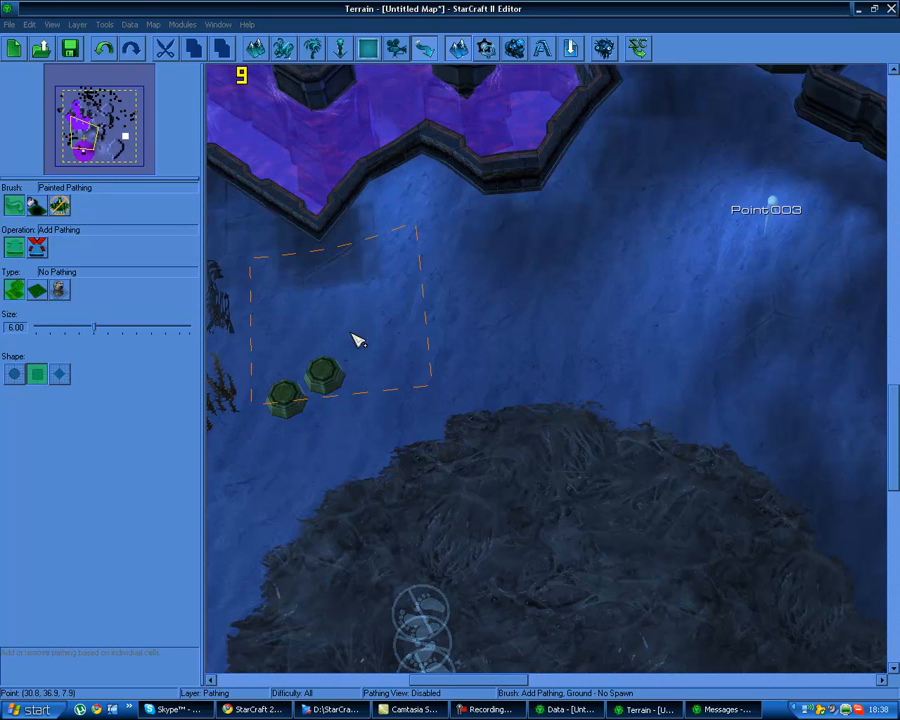
{"action": "left_click", "coordinate": [455, 320]}
{"action": "left_click_drag", "start_coordinate": [695, 384], "coordinate": [765, 470]}
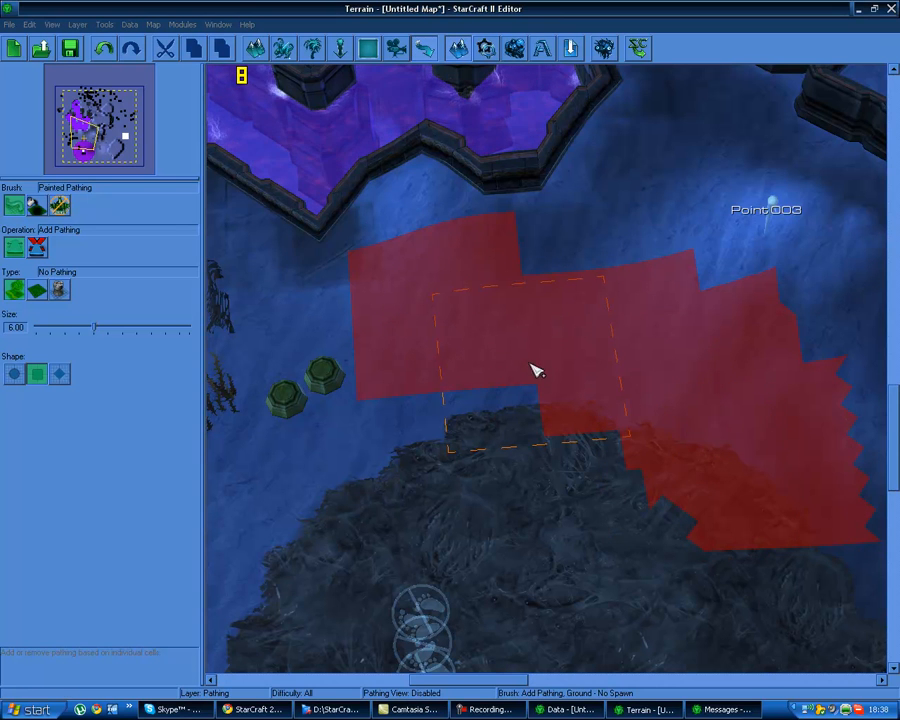
Paint Ground pathing over the dark creep area and across the western cliff and purple pool
{"action": "left_click", "coordinate": [37, 289]}
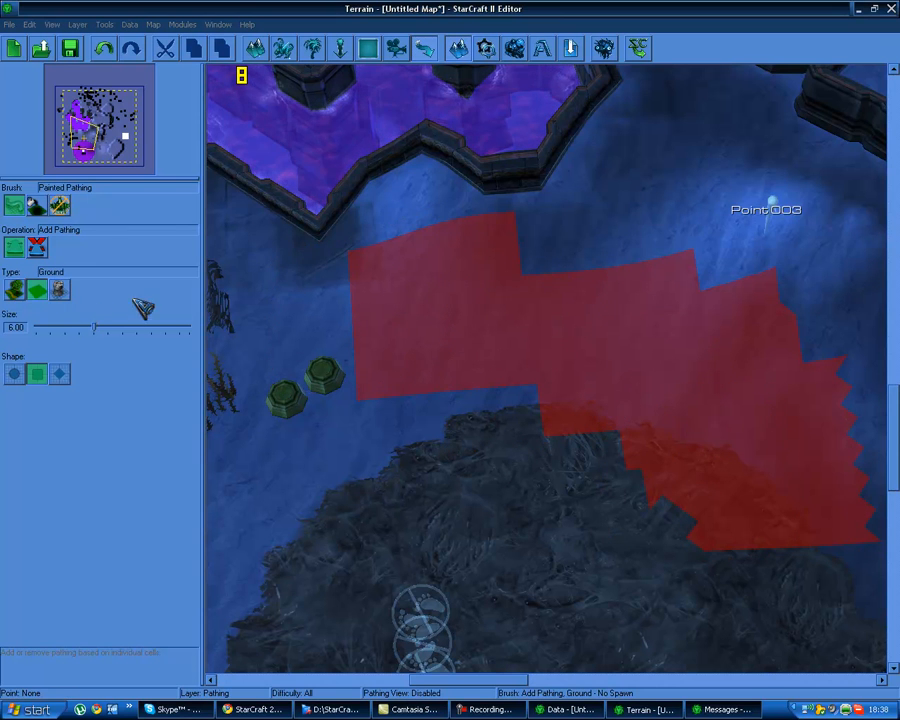
{"action": "right_click_drag", "start_coordinate": [463, 495], "coordinate": [449, 395]}
{"action": "left_click", "coordinate": [328, 371]}
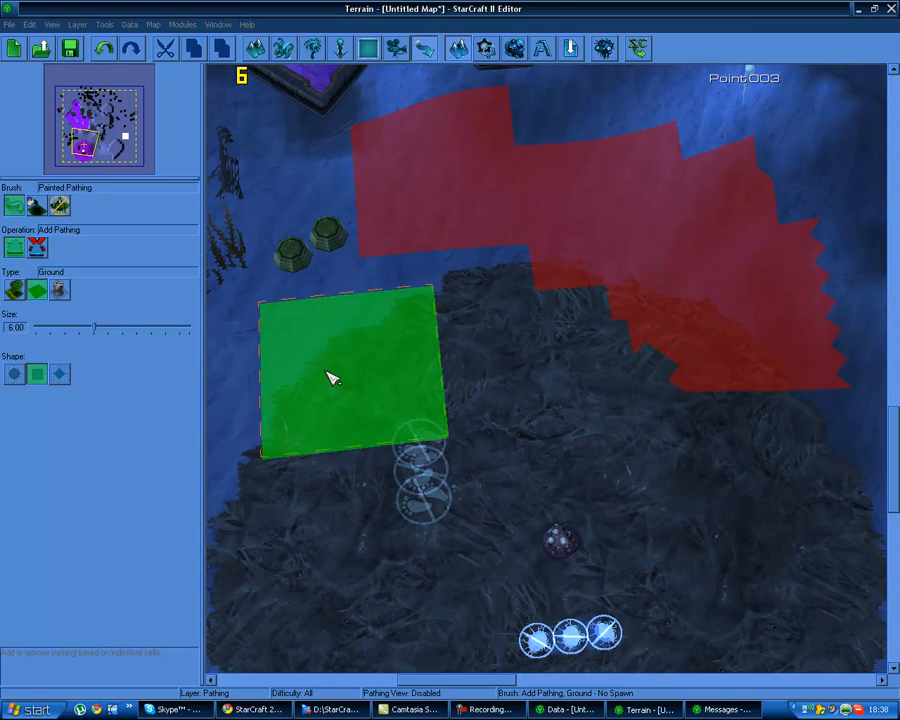
{"action": "right_click_drag", "start_coordinate": [345, 130], "coordinate": [430, 228]}
{"action": "left_click", "coordinate": [266, 274]}
{"action": "left_click_drag", "start_coordinate": [358, 209], "coordinate": [431, 168]}
{"action": "mouse_move", "coordinate": [319, 200]}
{"action": "right_mouse_down"}
{"action": "mouse_move", "coordinate": [376, 382]}
{"action": "mouse_move", "coordinate": [418, 392]}
{"action": "right_mouse_up"}
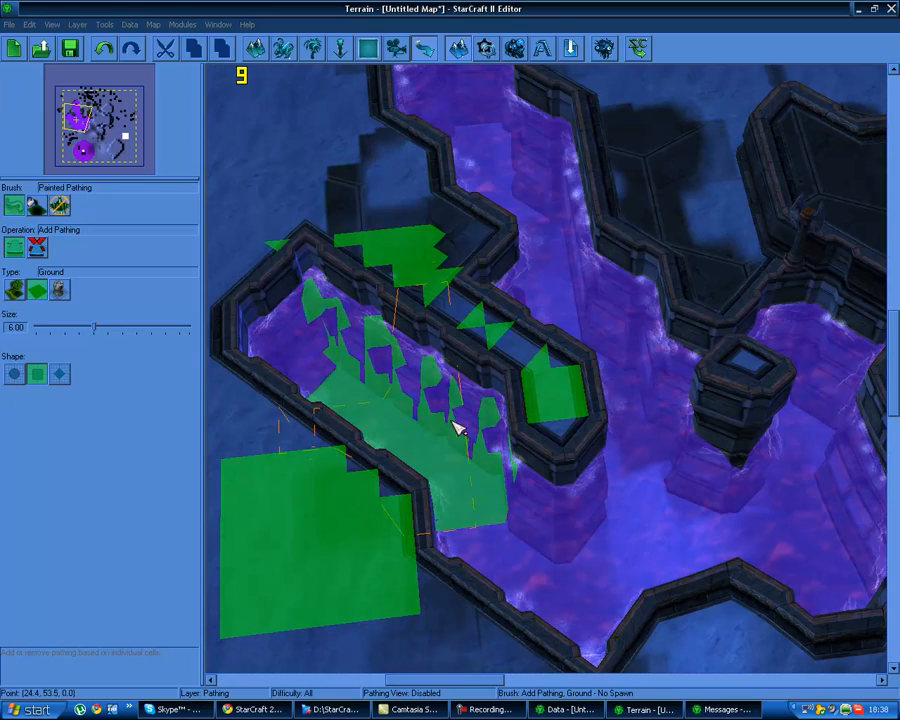
Paint a No Building pathing area between the road and the northwest side of the Start Location, keeping the square size 6 brush
{"action": "left_click", "coordinate": [60, 289]}
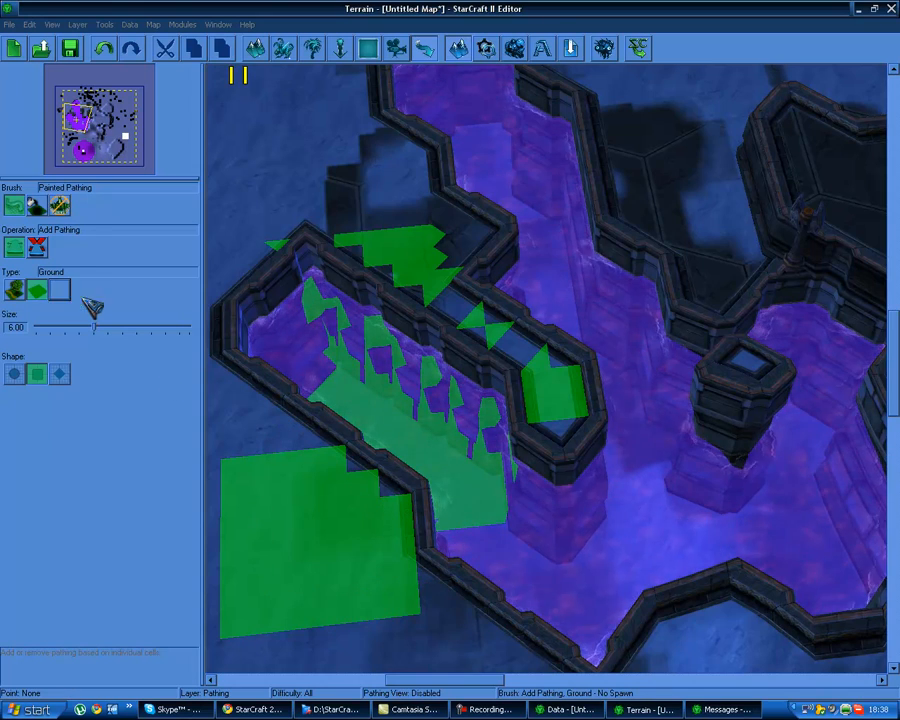
{"action": "right_click_drag", "start_coordinate": [264, 395], "coordinate": [850, 459]}
{"action": "right_click_drag", "start_coordinate": [325, 508], "coordinate": [573, 534]}
{"action": "scroll", "coordinate": [716, 402], "scroll_direction": "up", "scroll_amount": 3}
{"action": "right_click_drag", "start_coordinate": [707, 400], "coordinate": [490, 325], "text": "ctrl"}
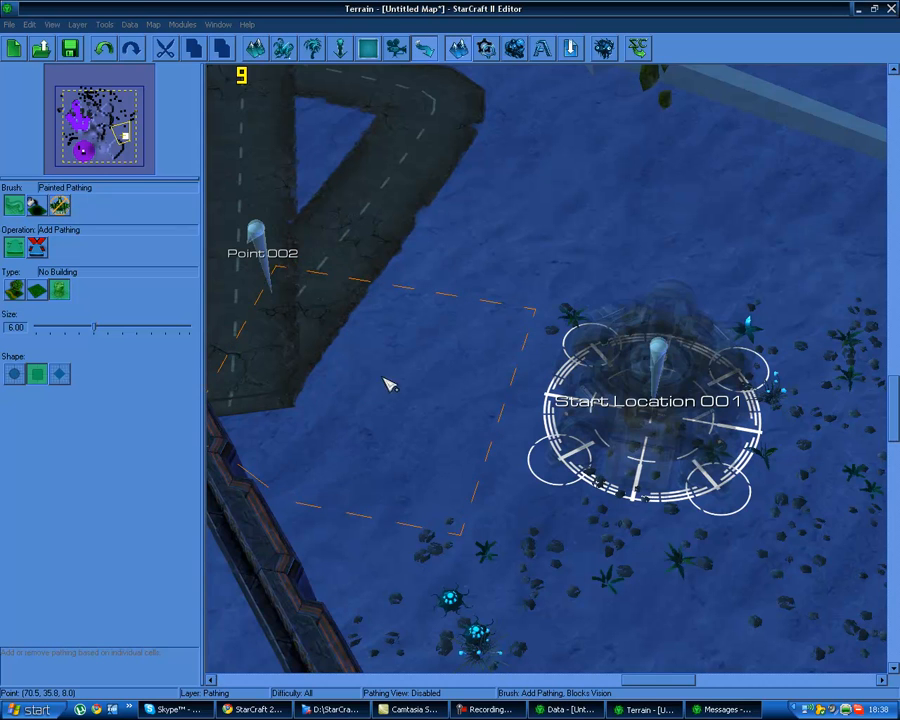
{"action": "left_click", "coordinate": [537, 268]}
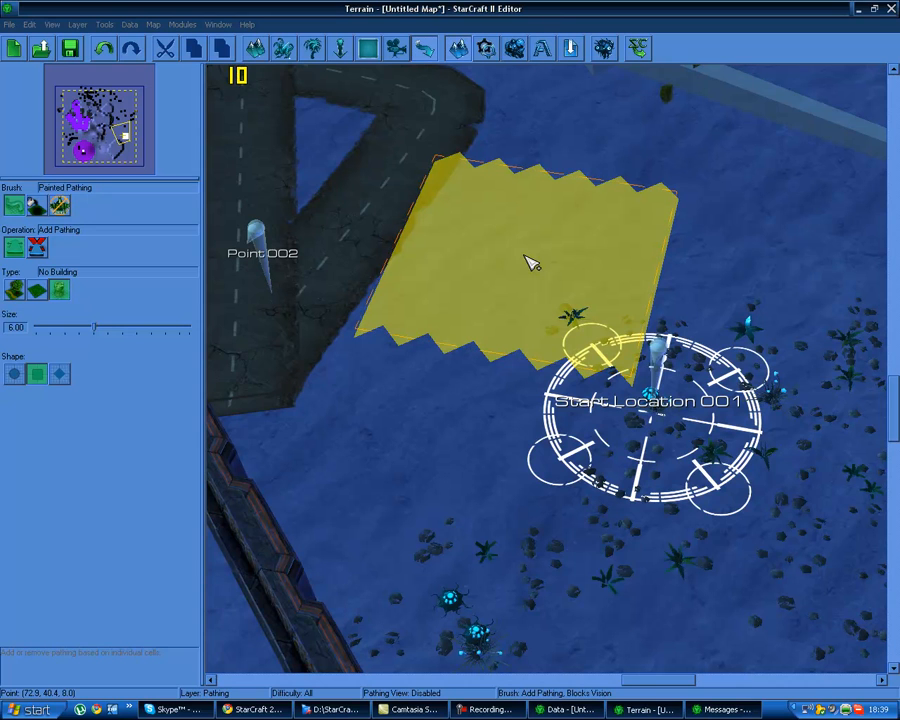
Place a Dynamic Pathing Fill point southwest of the Start Location and three No Fly Zones on the ground around it
{"action": "left_click", "coordinate": [35, 205]}
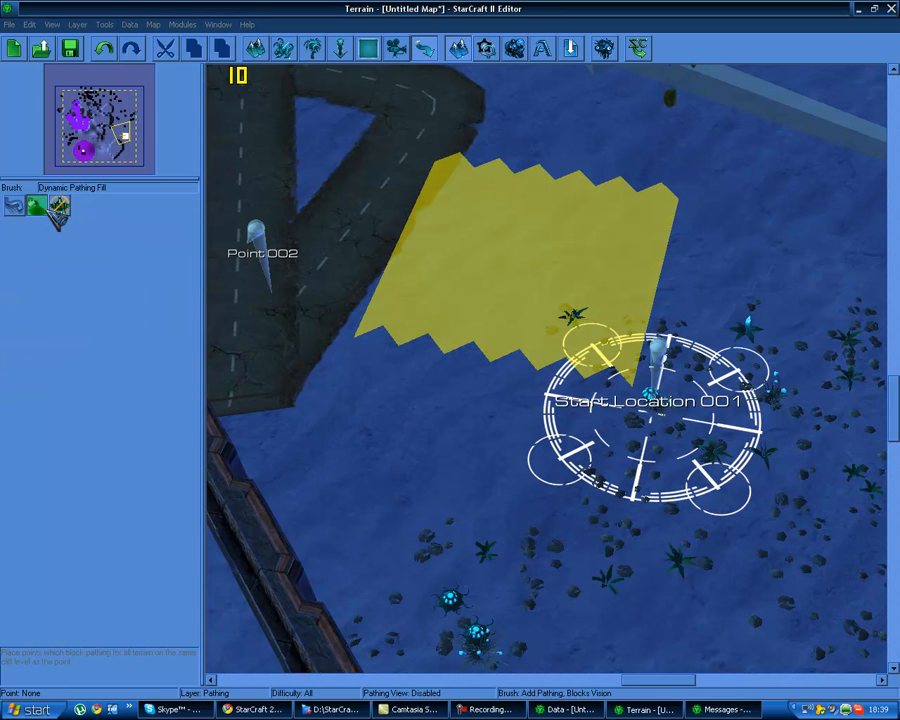
{"action": "left_click", "coordinate": [465, 442]}
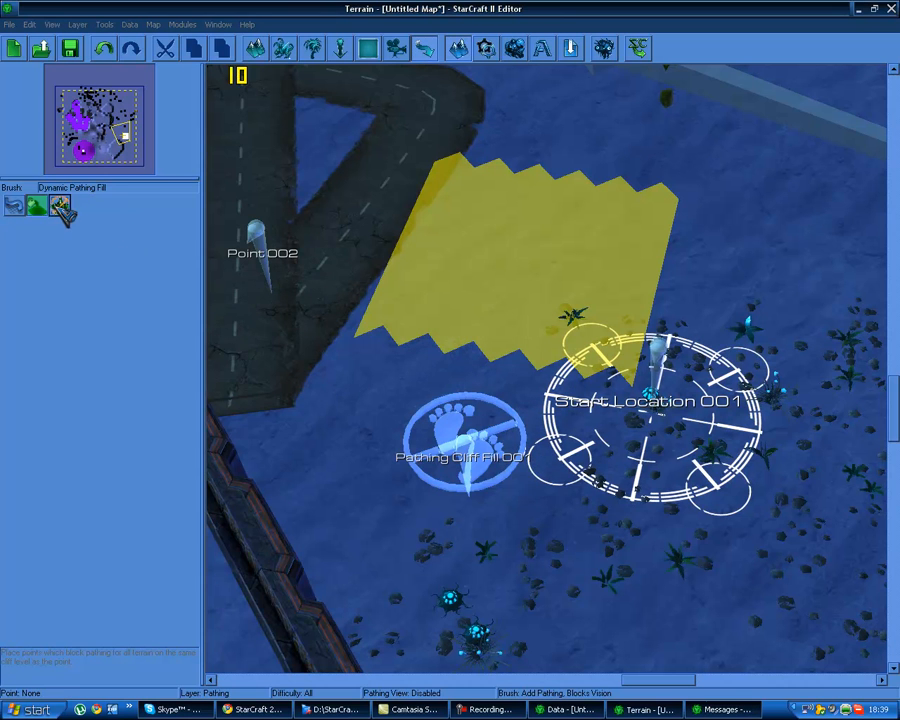
{"action": "left_click", "coordinate": [35, 205]}
{"action": "left_click", "coordinate": [280, 412]}
{"action": "left_click", "coordinate": [733, 221]}
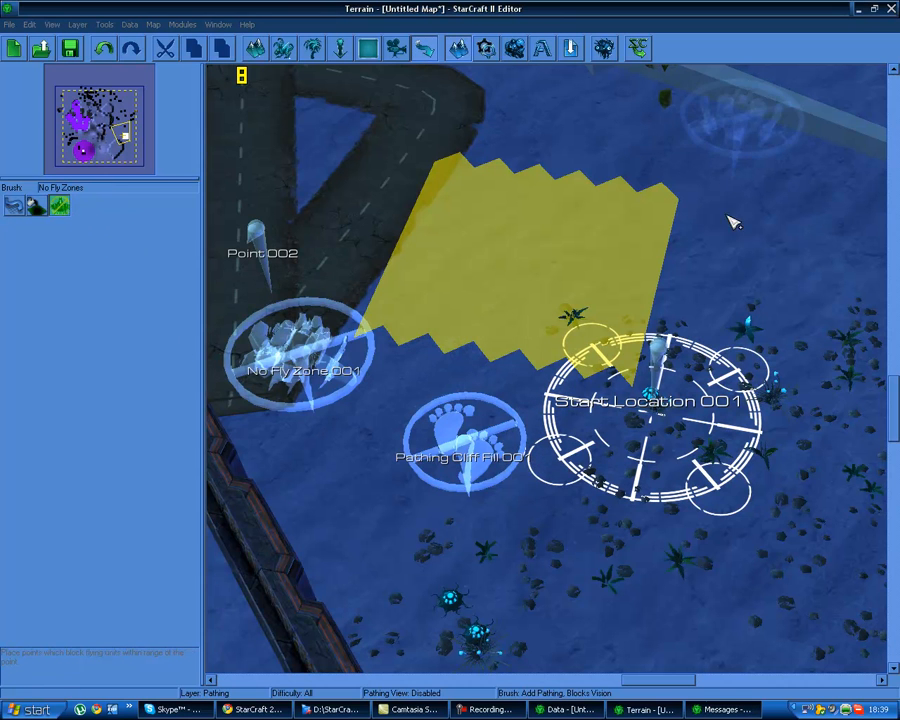
{"action": "left_click", "coordinate": [772, 482]}
{"action": "right_click_drag", "start_coordinate": [577, 327], "coordinate": [735, 330]}
{"action": "right_click_drag", "start_coordinate": [682, 350], "coordinate": [575, 365]}
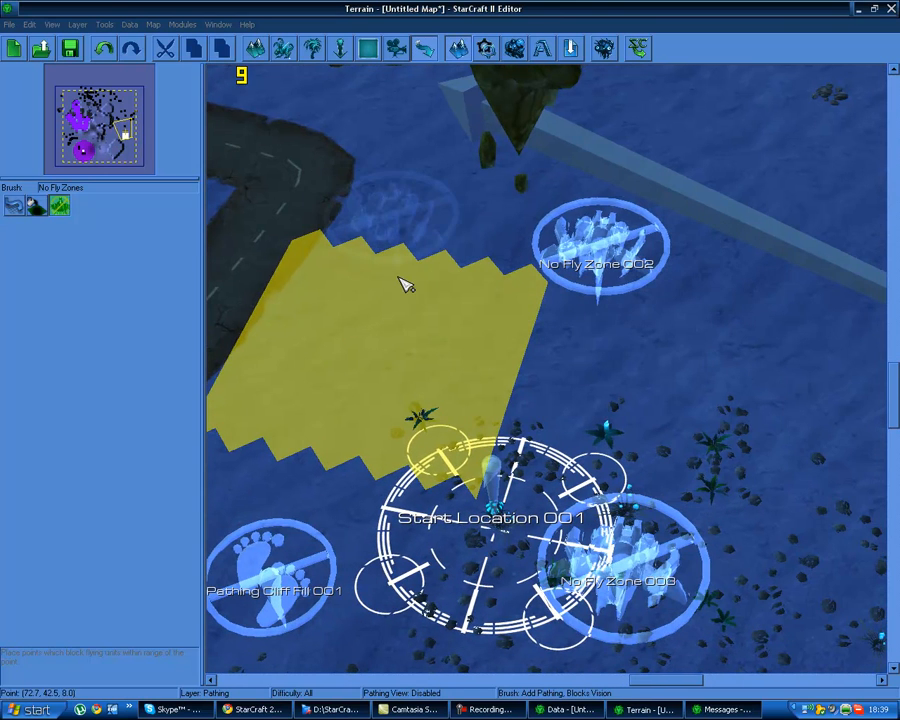
Switch to the Units layer and place a Creep Tumor (Burrowed) on the ground northeast of the Start Location
{"action": "key", "text": "u"}
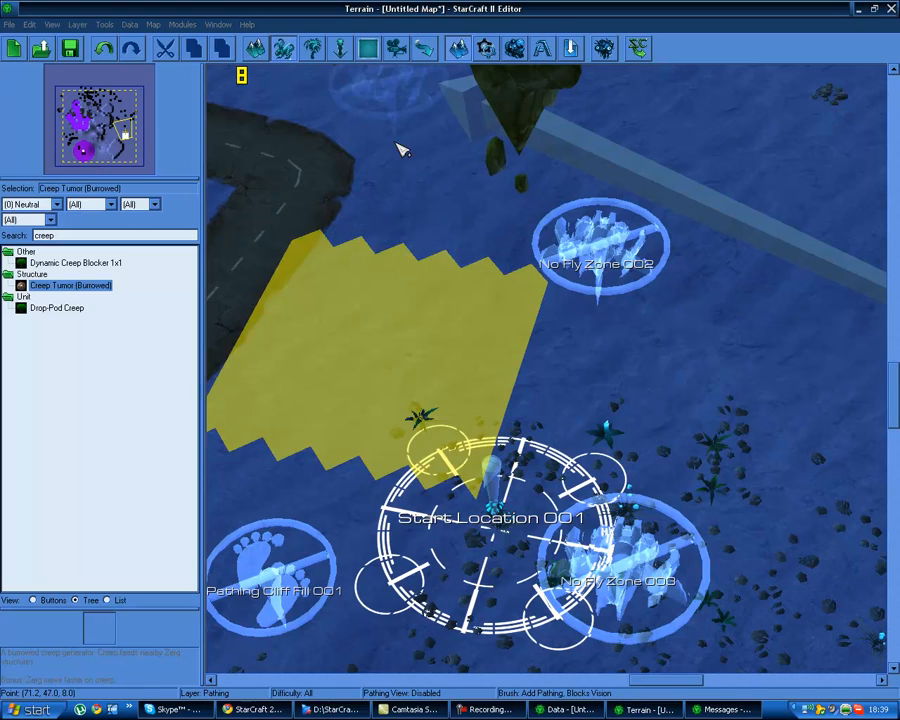
{"action": "right_click_drag", "start_coordinate": [390, 218], "coordinate": [502, 254]}
{"action": "scroll", "coordinate": [427, 318], "scroll_direction": "down", "scroll_amount": 2}
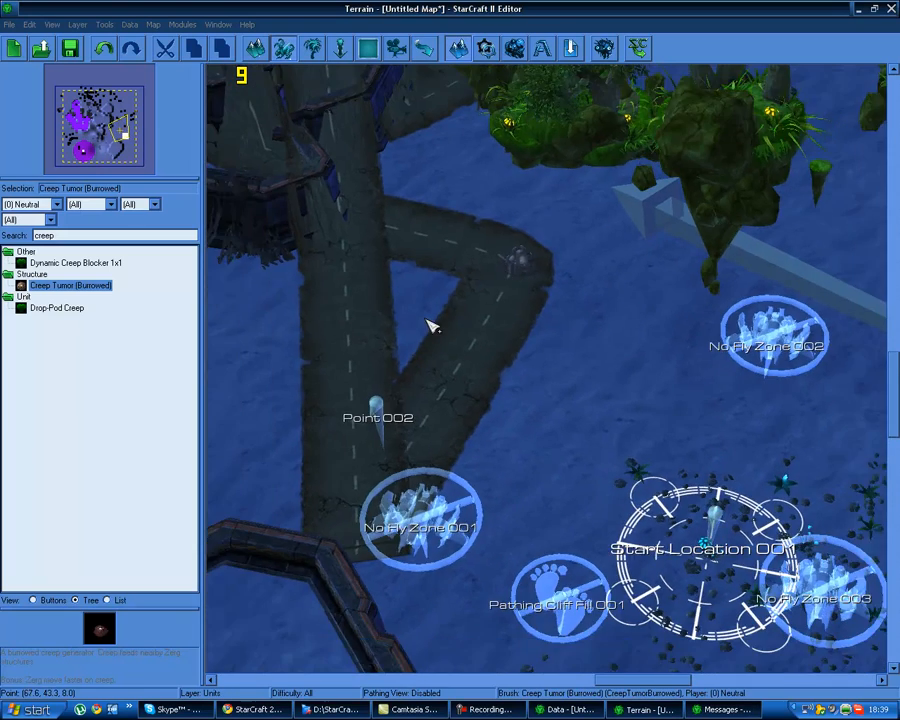
{"action": "right_click_drag", "start_coordinate": [427, 318], "coordinate": [449, 333], "text": "ctrl"}
{"action": "scroll", "coordinate": [449, 333], "scroll_direction": "down", "scroll_amount": 1}
{"action": "scroll", "coordinate": [547, 348], "scroll_direction": "down", "scroll_amount": 1}
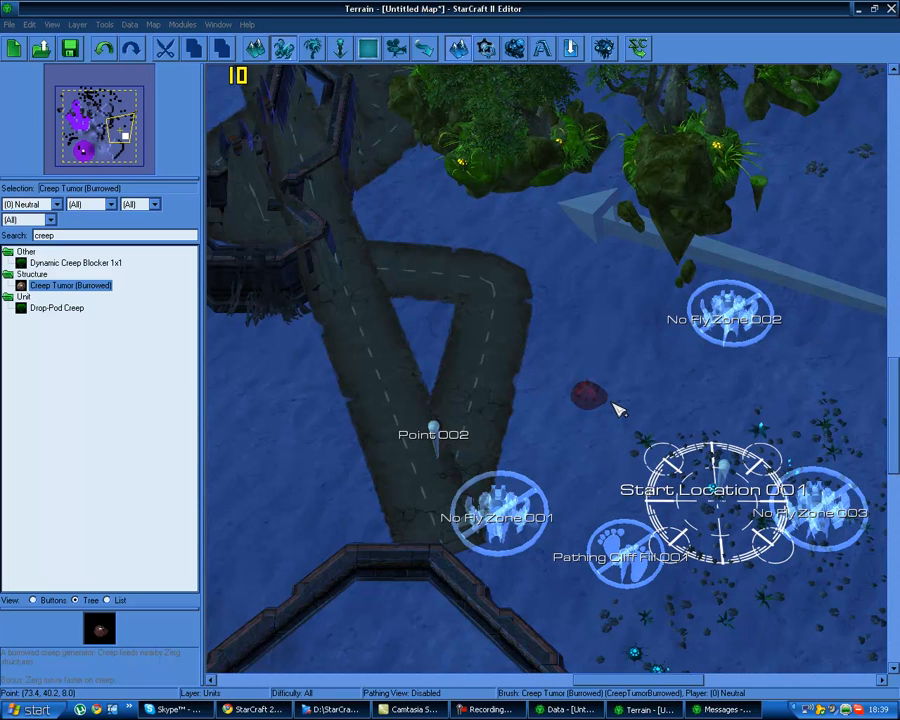
{"action": "right_click_drag", "start_coordinate": [619, 410], "coordinate": [717, 408]}
{"action": "left_click", "coordinate": [801, 411]}
{"action": "right_click_drag", "start_coordinate": [590, 418], "coordinate": [472, 340]}
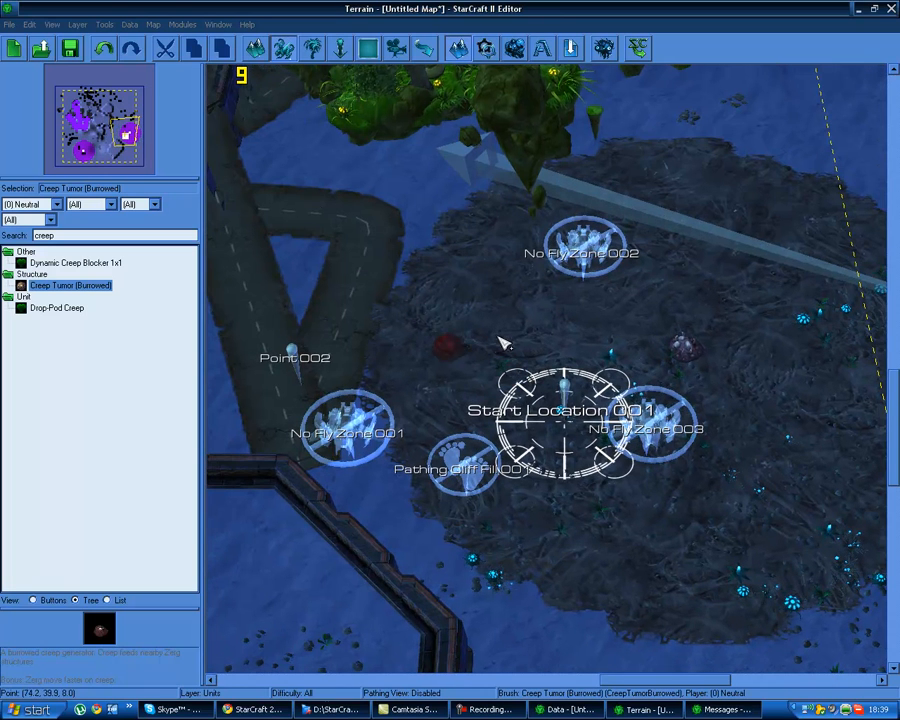
View the layer visibility options and place another Creep Tumor (Burrowed) at the north edge of the Start Location
{"action": "left_click", "coordinate": [52, 24]}
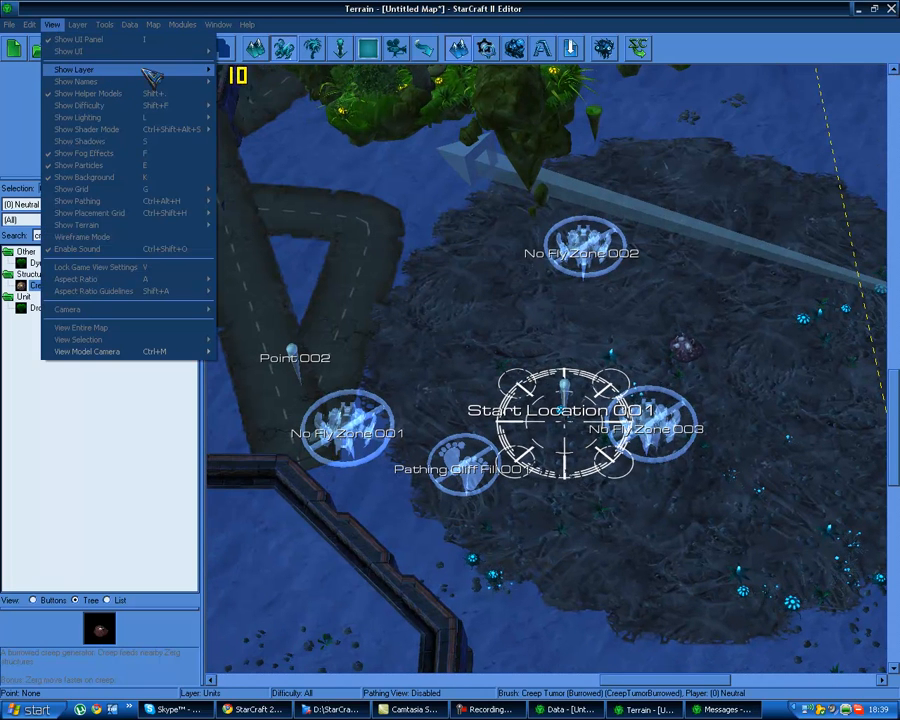
{"action": "mouse_move", "coordinate": [205, 70]}
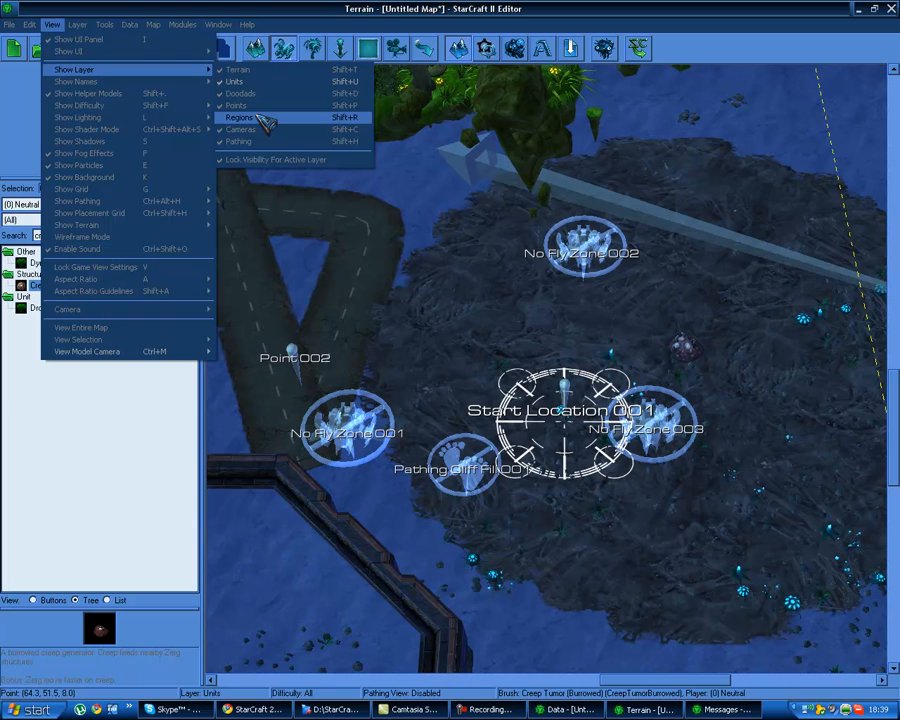
{"action": "left_click", "coordinate": [563, 370]}
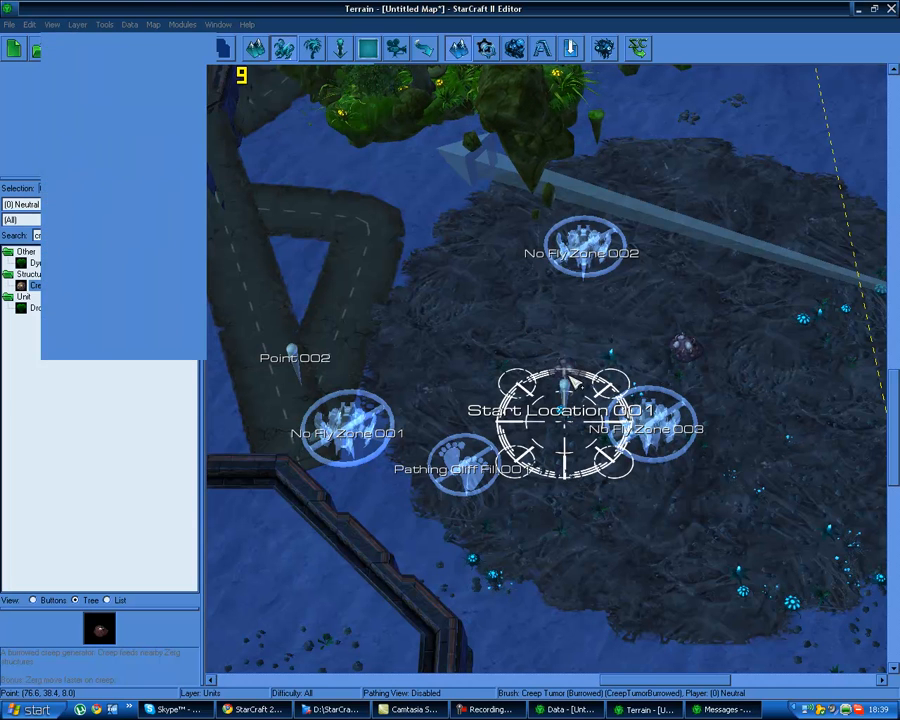
{"action": "right_click_drag", "start_coordinate": [765, 617], "coordinate": [600, 545]}
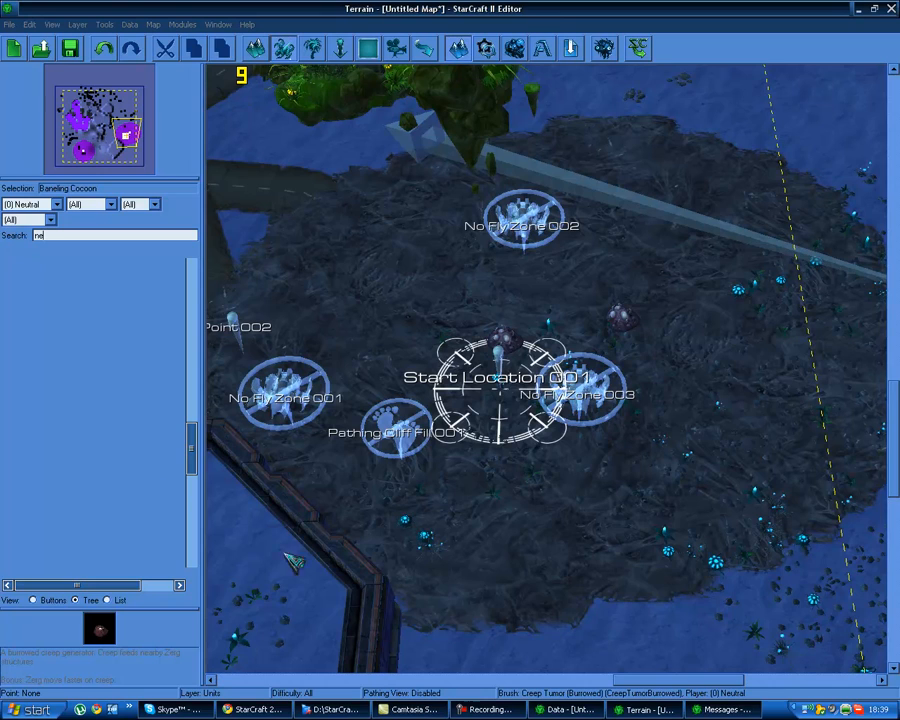
Search the units for nexus and add a Creep Tumor (Burrowed) on the walled plateau southwest of the Start Location
{"action": "type", "text": "xus"}
{"action": "right_click_drag", "start_coordinate": [526, 573], "coordinate": [450, 247]}
{"action": "left_click", "coordinate": [40, 263]}
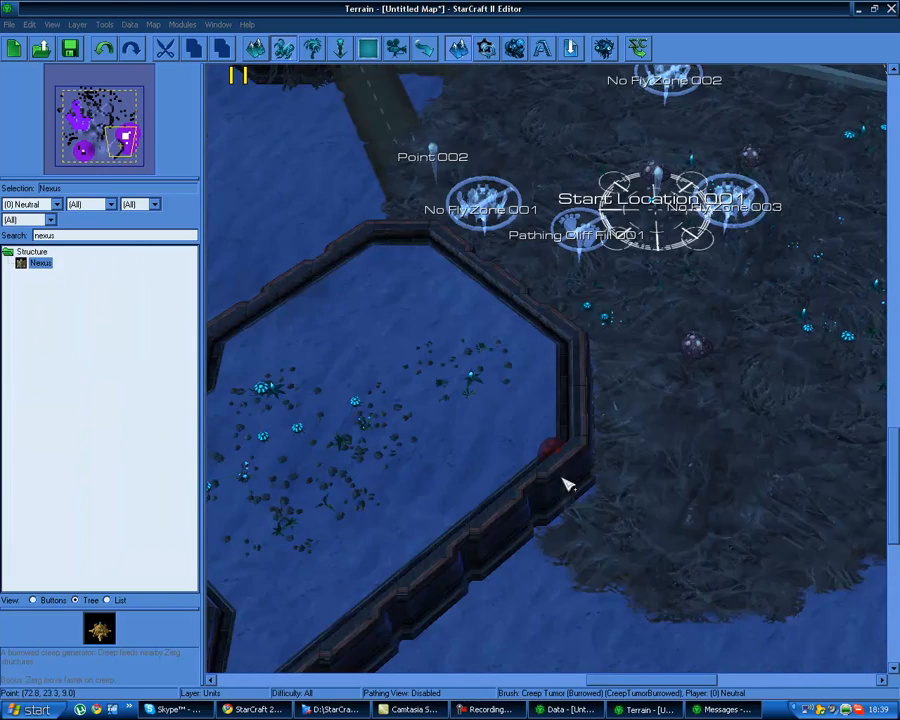
{"action": "left_click", "coordinate": [425, 404]}
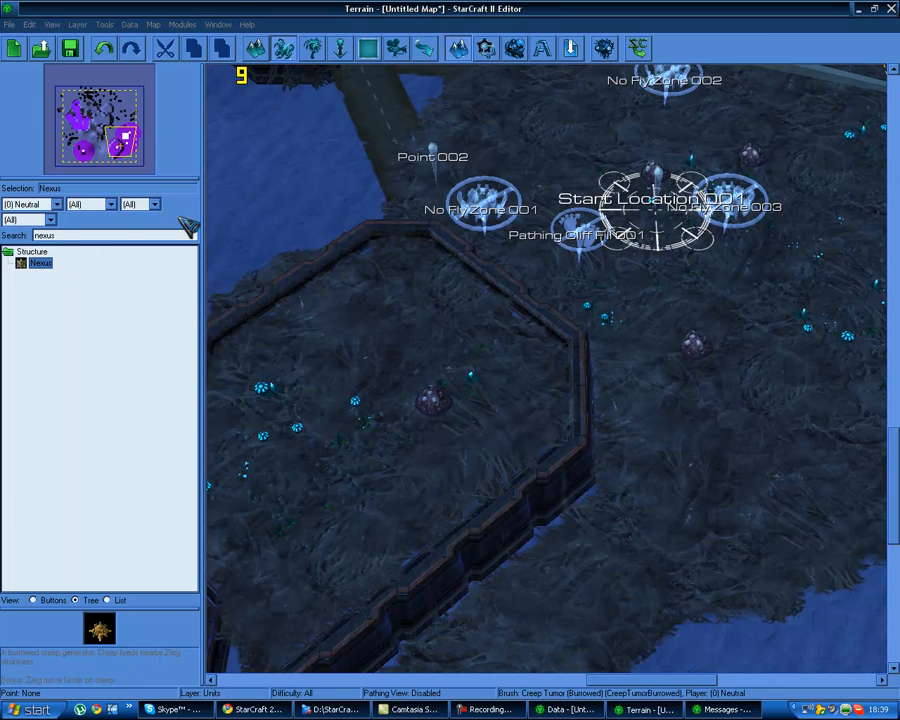
Place Nexus structures on the open ground northeast of Point 001 and around Point 003
{"action": "mouse_move", "coordinate": [220, 315]}
{"action": "right_mouse_down"}
{"action": "mouse_move", "coordinate": [346, 370]}
{"action": "mouse_move", "coordinate": [440, 395]}
{"action": "right_mouse_up"}
{"action": "key", "text": "Escape"}
{"action": "left_click", "coordinate": [40, 265]}
{"action": "left_click", "coordinate": [515, 312]}
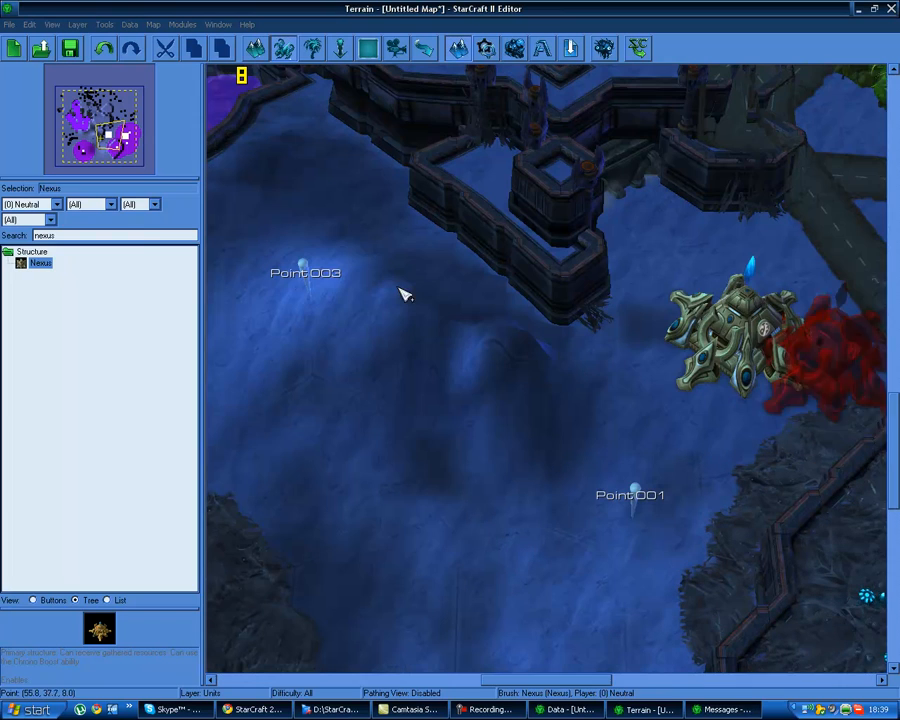
Search the units for archon and add one more Nexus southwest of Point 001
{"action": "type", "text": "archon"}
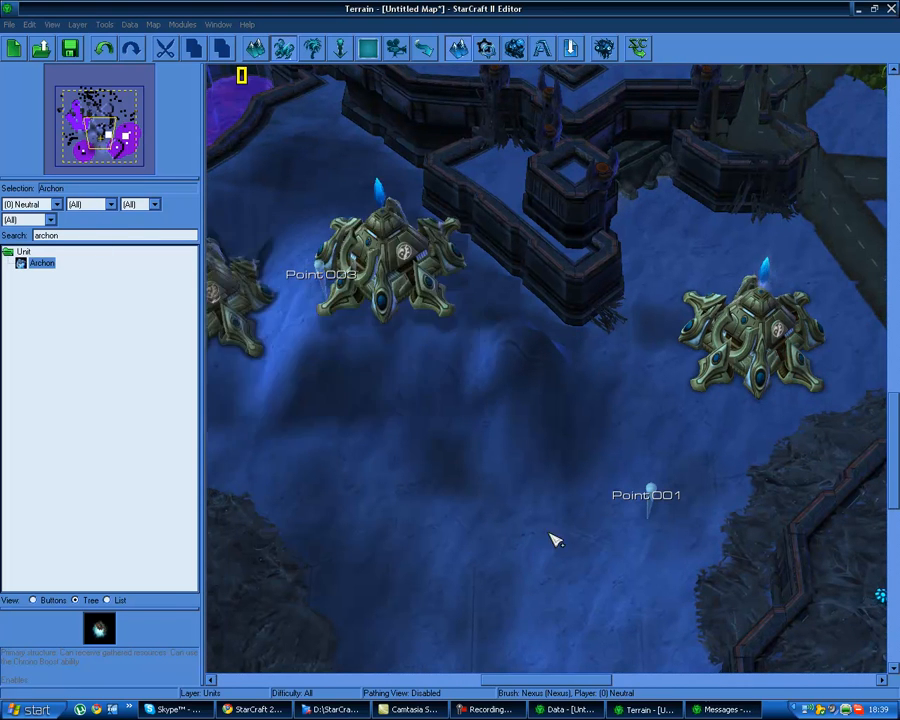
{"action": "left_click", "coordinate": [558, 619]}
{"action": "right_click_drag", "start_coordinate": [631, 495], "coordinate": [750, 510]}
{"action": "right_click_drag", "start_coordinate": [305, 290], "coordinate": [768, 510]}
{"action": "right_click_drag", "start_coordinate": [268, 328], "coordinate": [637, 528]}
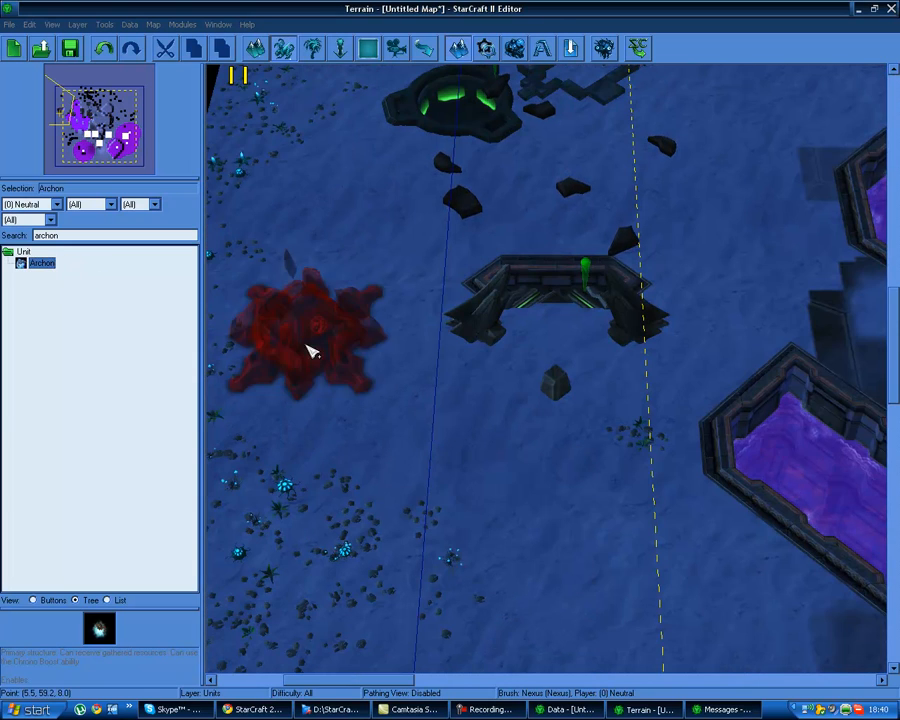
Place a group of Archons on the open ground in the map's northwest corner, above the purple pool
{"action": "left_click", "coordinate": [56, 265]}
{"action": "right_click_drag", "start_coordinate": [374, 284], "coordinate": [225, 492]}
{"action": "left_click", "coordinate": [683, 143]}
{"action": "left_click", "coordinate": [661, 367]}
{"action": "left_click", "coordinate": [576, 345]}
{"action": "left_click", "coordinate": [820, 130]}
{"action": "left_click", "coordinate": [745, 180]}
{"action": "left_click", "coordinate": [669, 248]}
{"action": "left_click", "coordinate": [615, 153]}
{"action": "left_click", "coordinate": [645, 188]}
{"action": "right_click_drag", "start_coordinate": [704, 223], "coordinate": [576, 225]}
{"action": "left_click", "coordinate": [628, 229]}
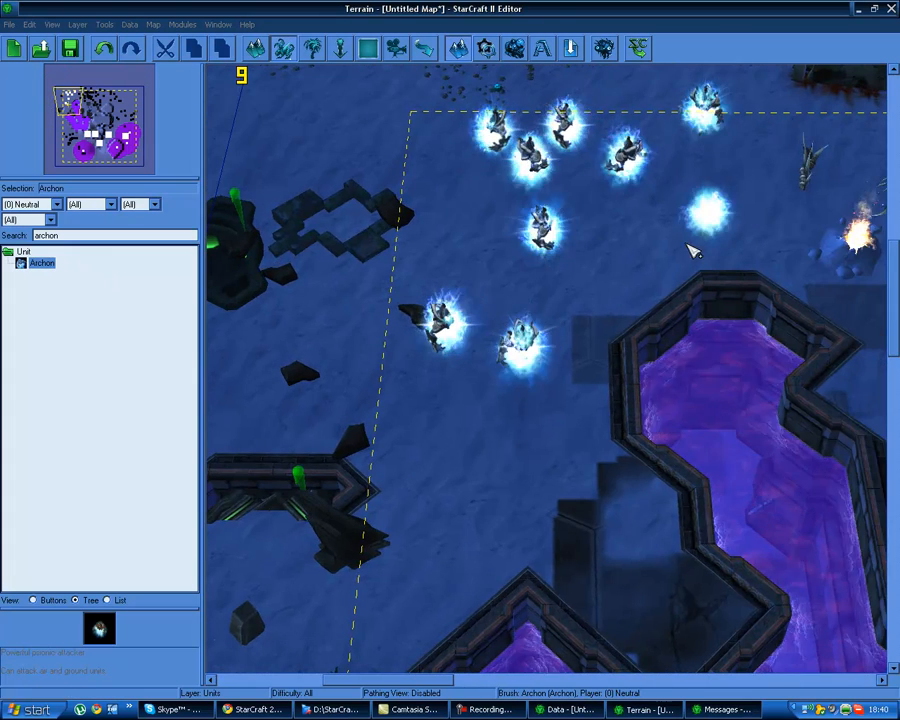
{"action": "right_click_drag", "start_coordinate": [691, 249], "coordinate": [659, 271]}
{"action": "key", "text": "Escape"}
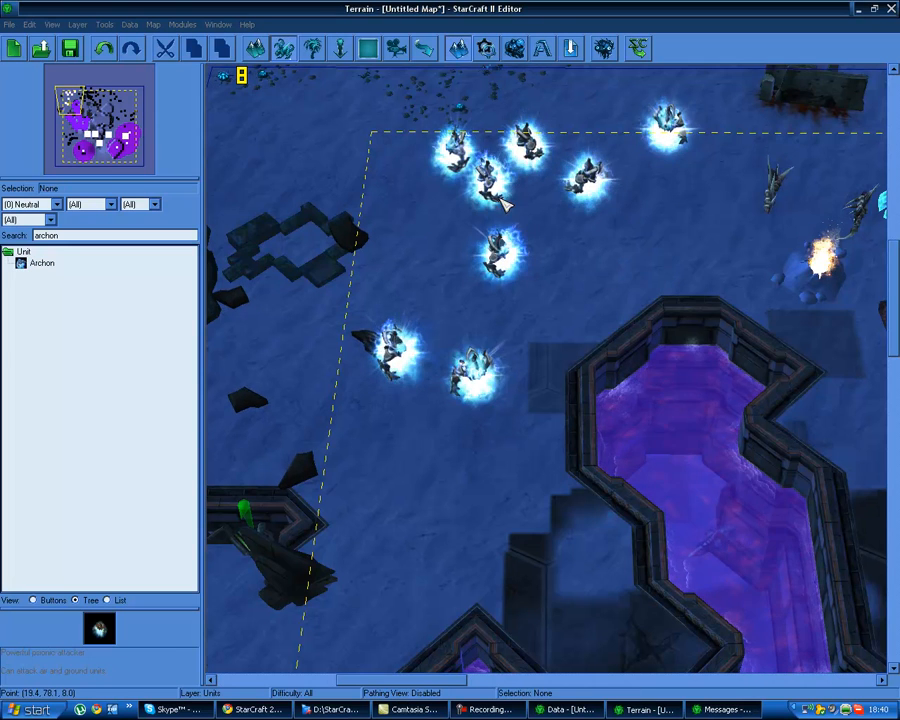
View the object properties of the Archon nearest the middle of the group, including its Player setting, without changing anything
{"action": "left_click", "coordinate": [502, 264]}
{"action": "key", "text": "Return"}
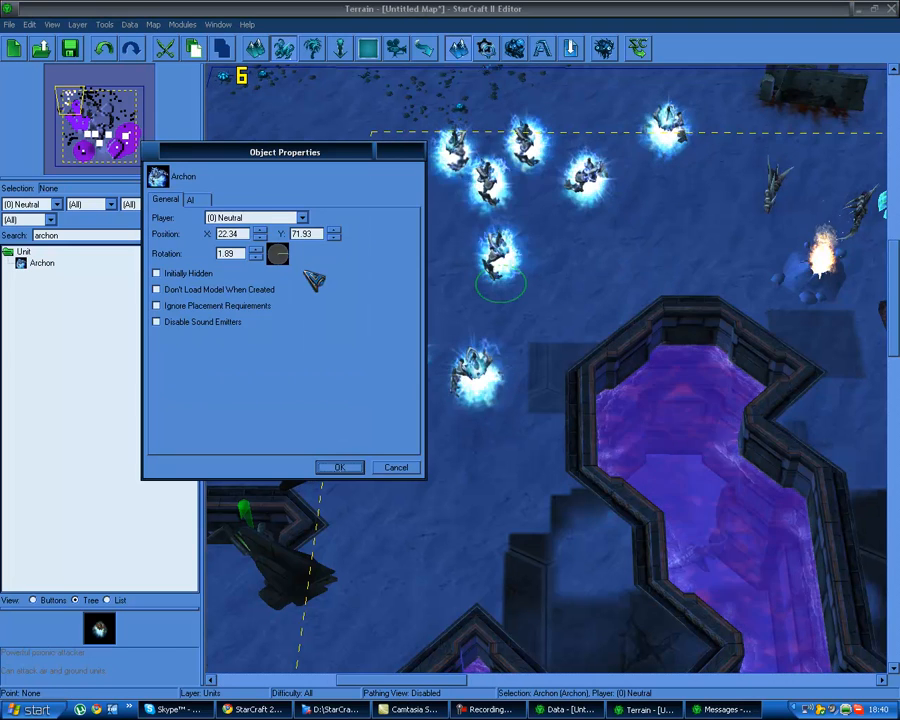
{"action": "left_click", "coordinate": [280, 217]}
{"action": "left_click", "coordinate": [411, 471]}
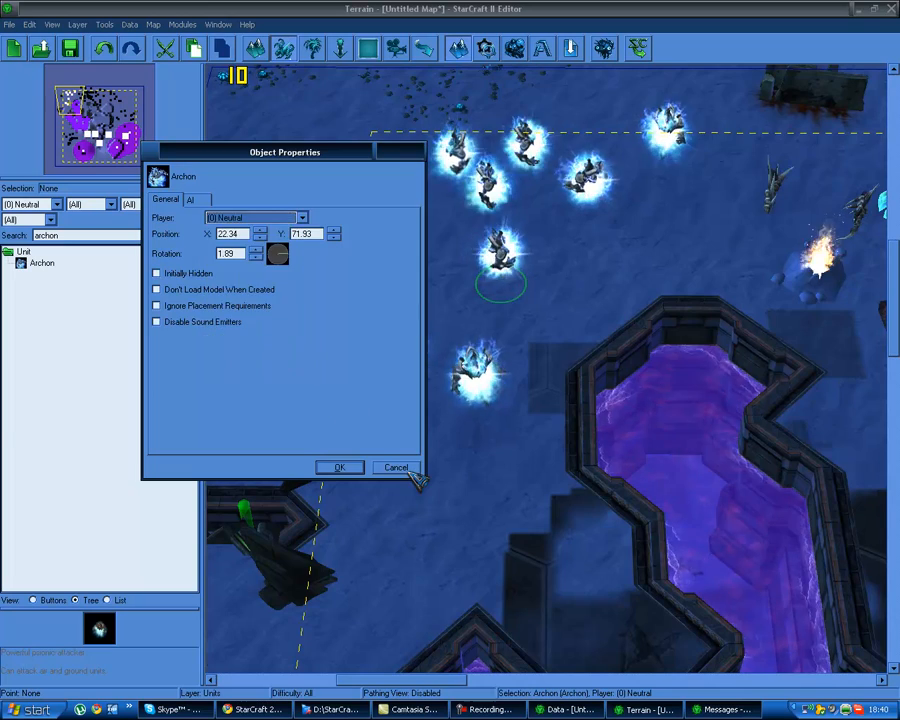
{"action": "left_click", "coordinate": [402, 468]}
{"action": "right_click_drag", "start_coordinate": [575, 354], "coordinate": [737, 231]}
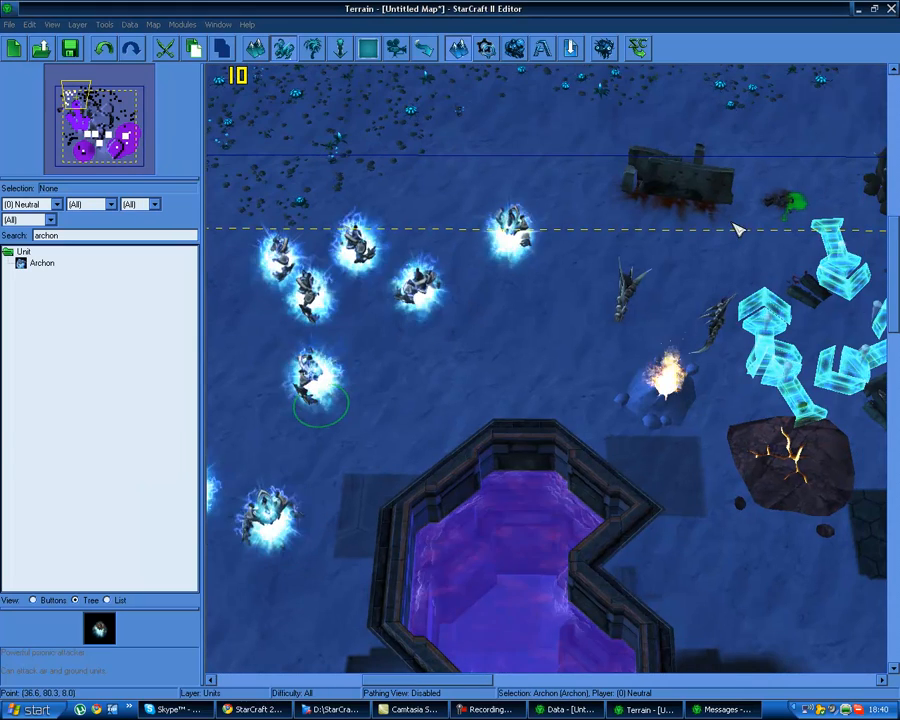
Close the Terrain module and bring up the map's Data module in a maximized window
{"action": "left_click", "coordinate": [891, 9]}
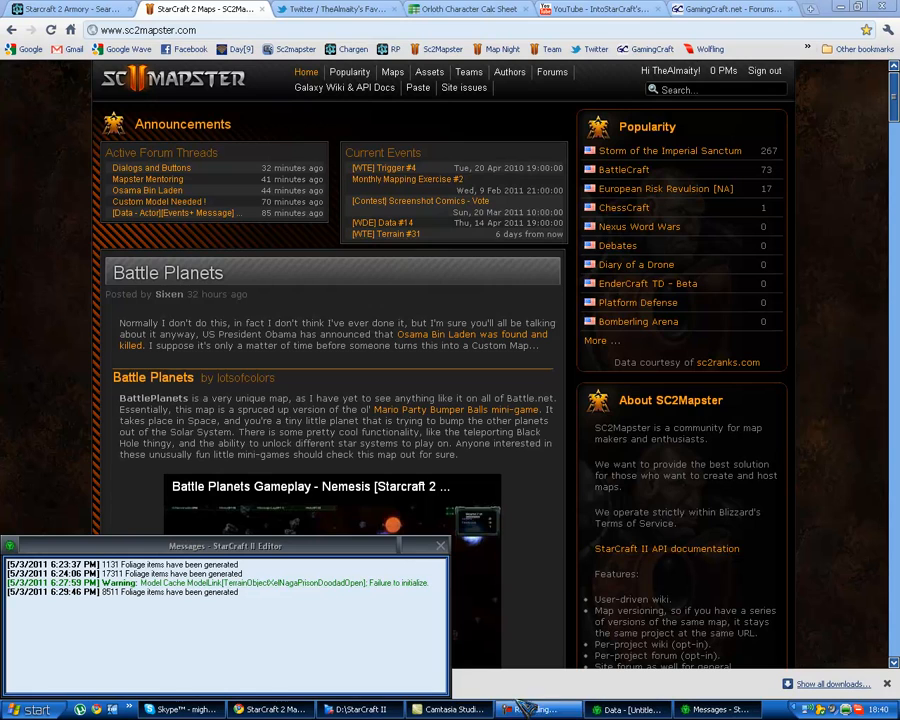
{"action": "left_click", "coordinate": [630, 709]}
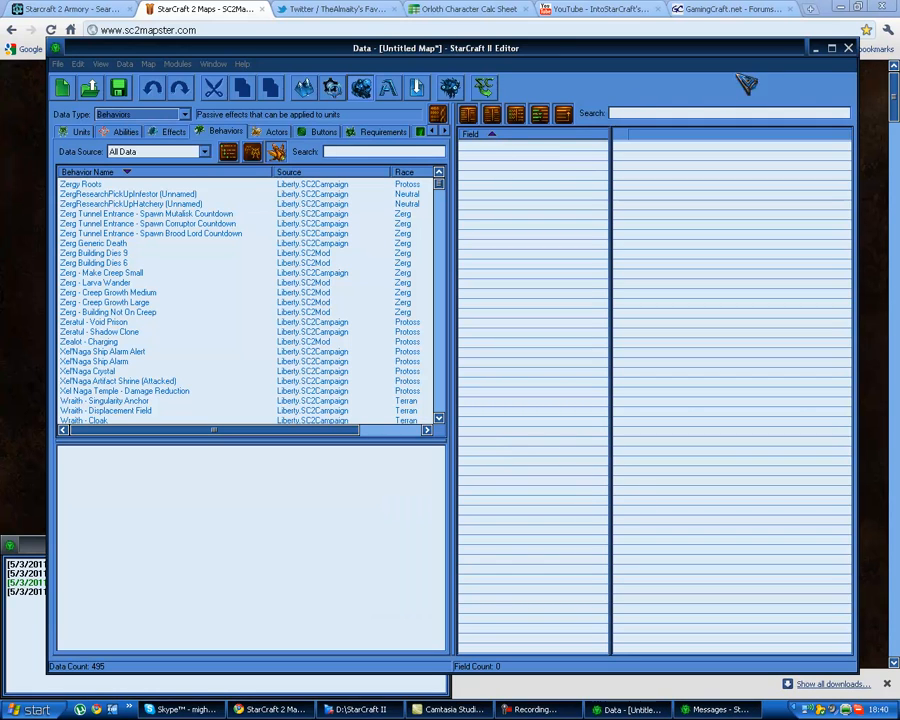
{"action": "left_click", "coordinate": [834, 48]}
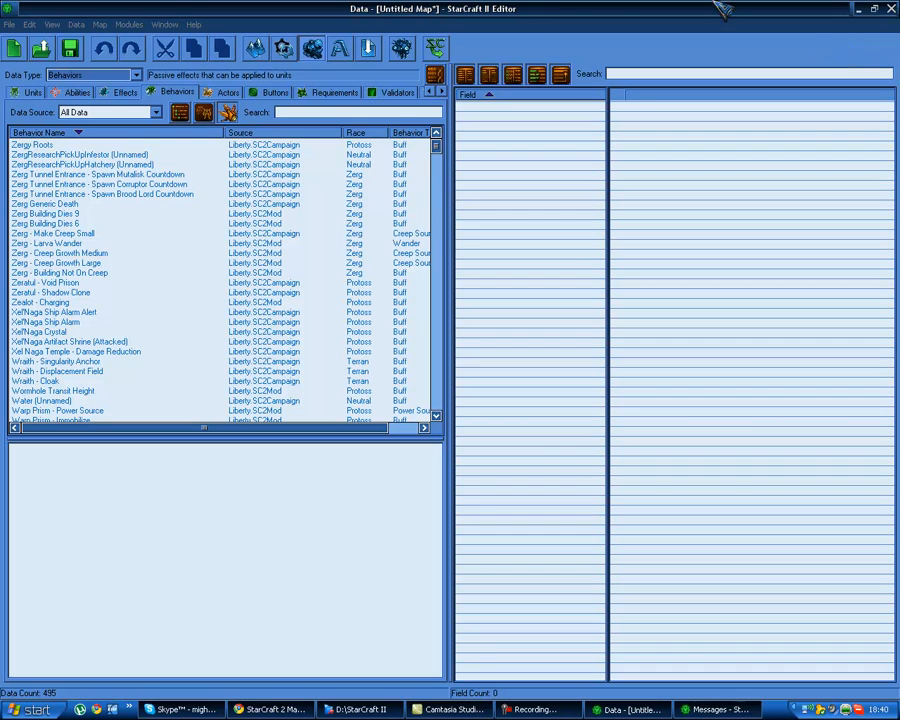
Find the Marine in the Units data by searching for marine and view its list of abilities
{"action": "left_click", "coordinate": [36, 93]}
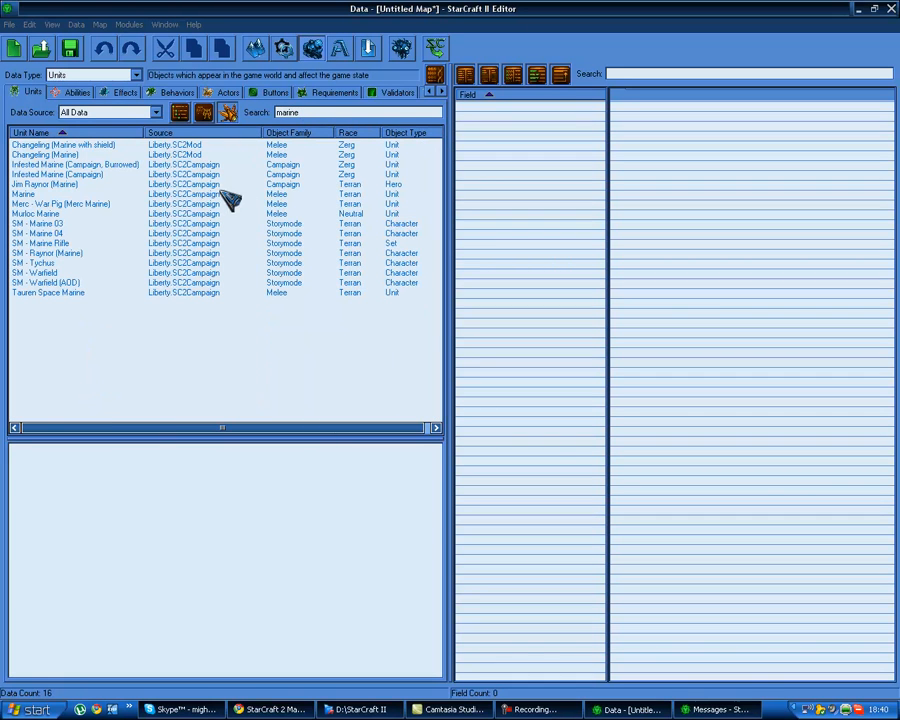
{"action": "left_click", "coordinate": [31, 194]}
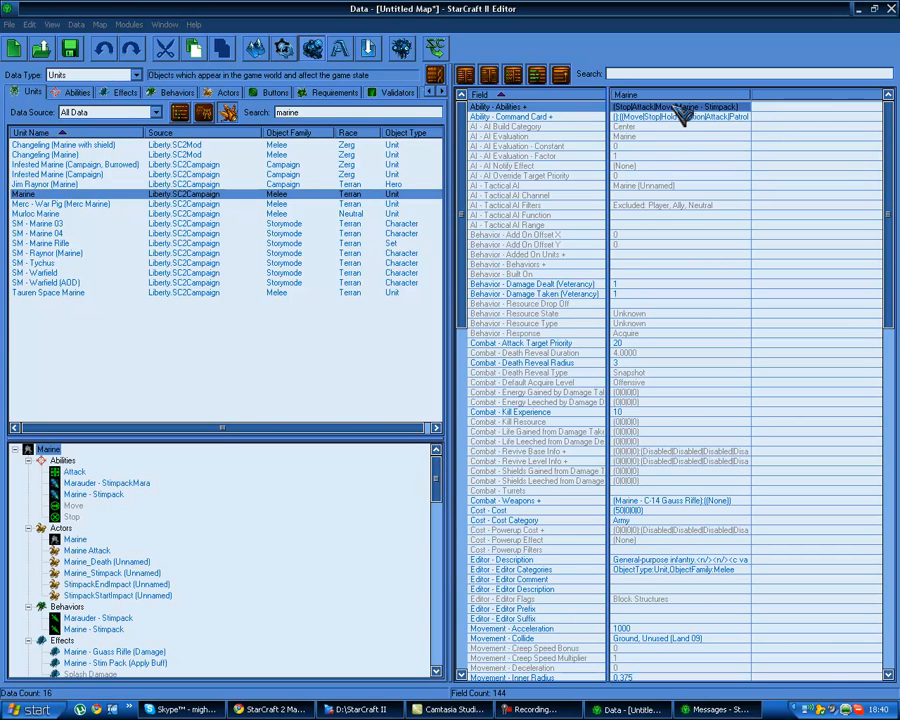
{"action": "double_click", "coordinate": [683, 107]}
{"action": "left_click_drag", "start_coordinate": [636, 92], "coordinate": [472, 88]}
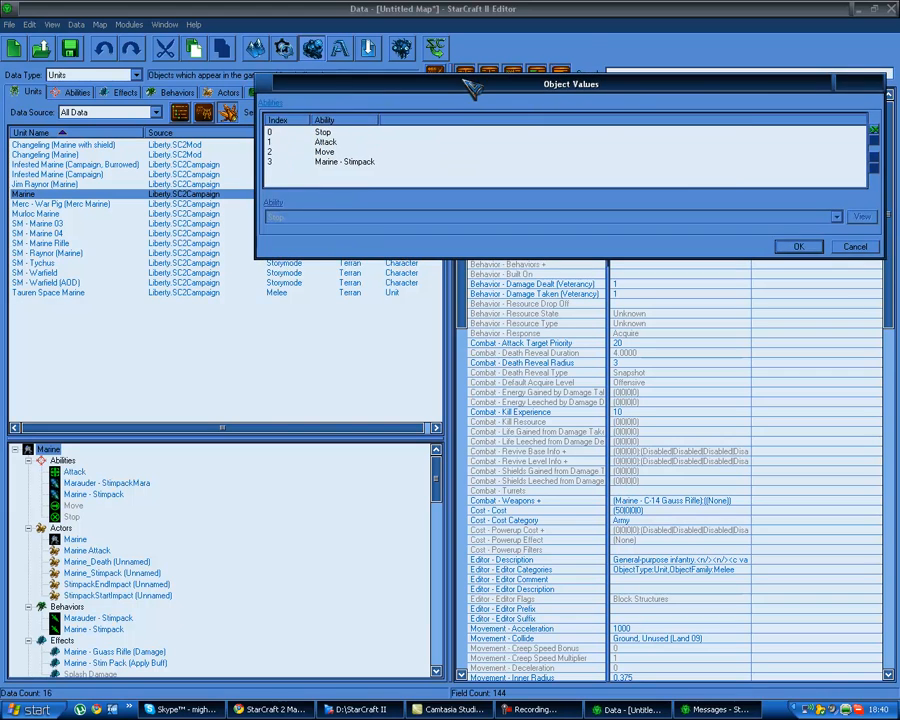
{"action": "left_click", "coordinate": [805, 246]}
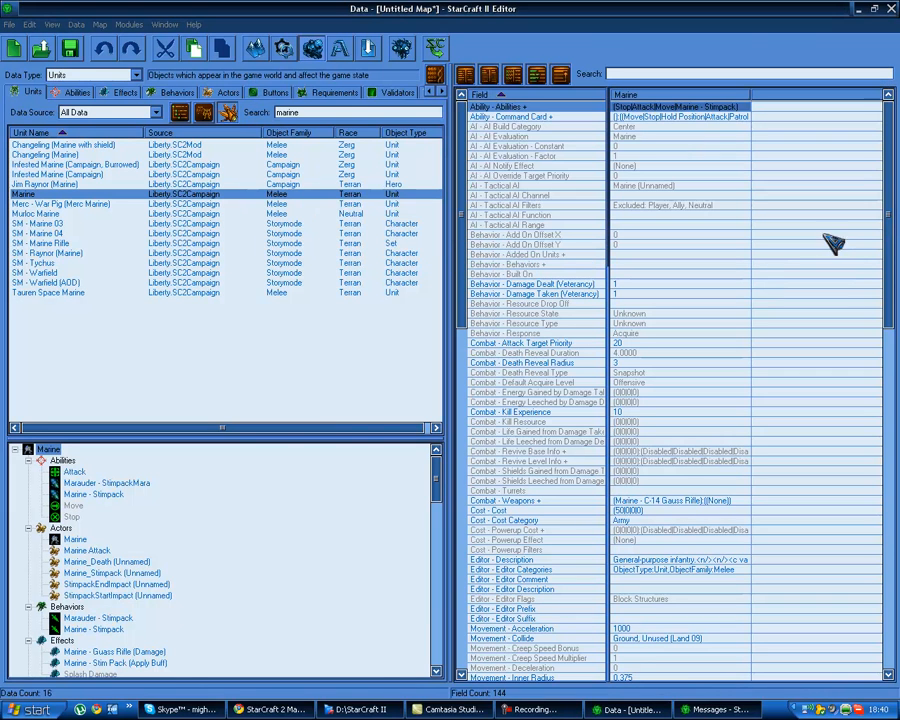
Examine the Marine's command card, checking the Move, Stop, Attack and Stimpack buttons and the available card numbers
{"action": "double_click", "coordinate": [636, 107]}
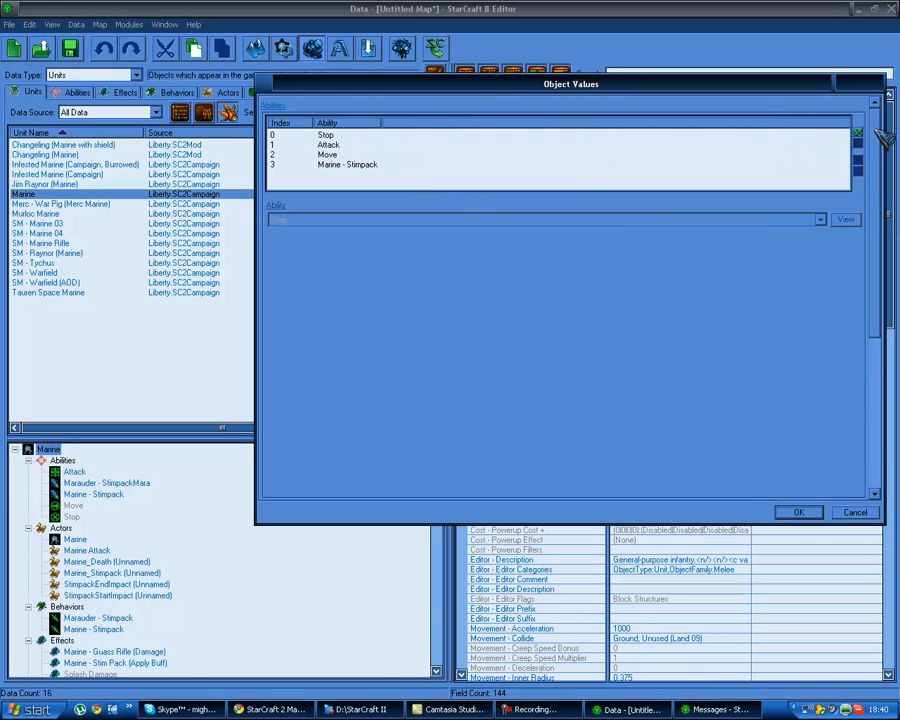
{"action": "left_click_drag", "start_coordinate": [885, 195], "coordinate": [885, 373]}
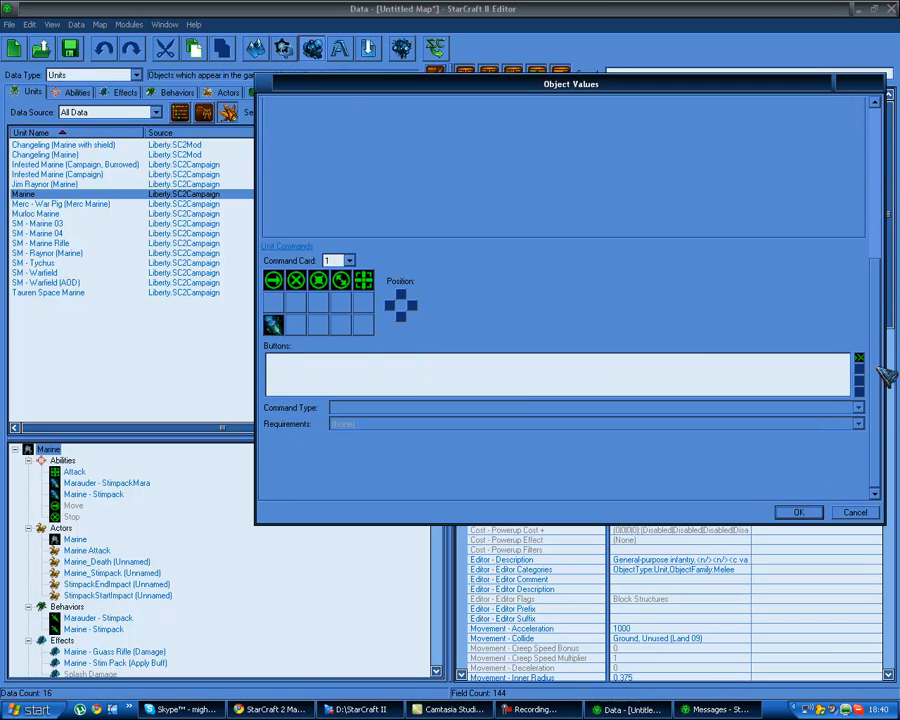
{"action": "left_click", "coordinate": [273, 280]}
{"action": "left_click", "coordinate": [296, 280]}
{"action": "left_click", "coordinate": [363, 281]}
{"action": "left_click", "coordinate": [275, 327]}
{"action": "left_click", "coordinate": [349, 260]}
{"action": "left_click", "coordinate": [335, 281]}
{"action": "left_click", "coordinate": [349, 261]}
{"action": "left_click", "coordinate": [338, 272]}
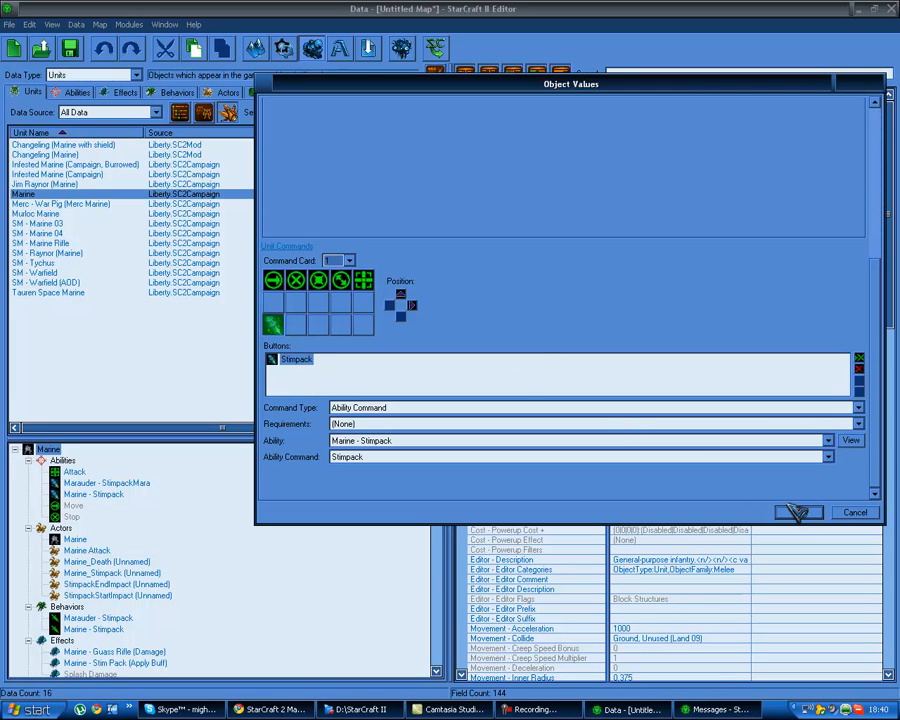
Look through the Marine's command cards 2 and 3, return to card 1 and close the command card values
{"action": "left_click", "coordinate": [349, 261]}
{"action": "left_click", "coordinate": [335, 281]}
{"action": "left_click", "coordinate": [349, 261]}
{"action": "left_click", "coordinate": [338, 290]}
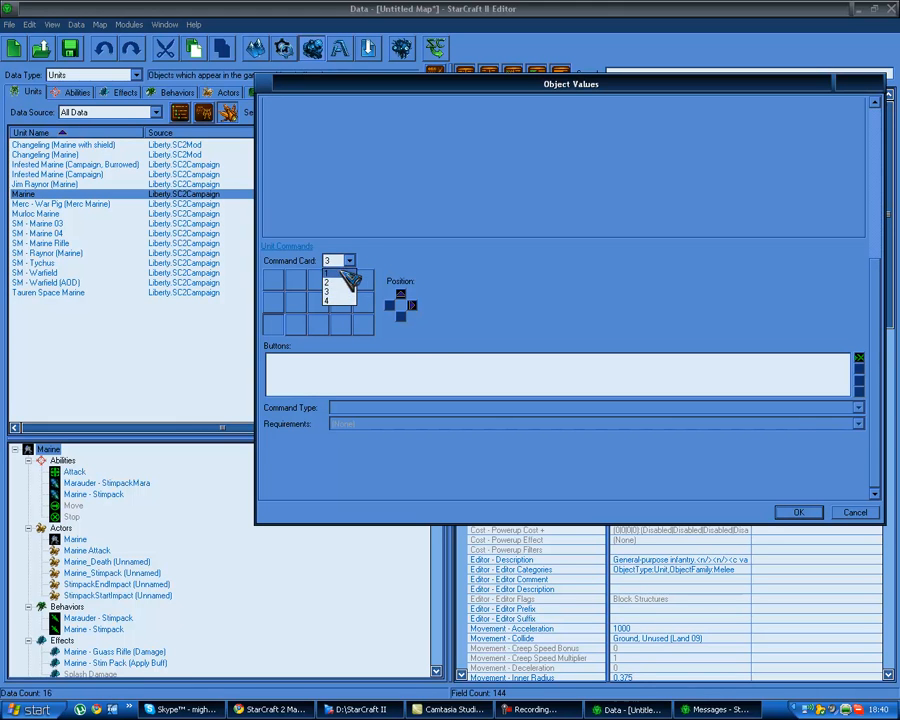
{"action": "left_click", "coordinate": [338, 272]}
{"action": "left_click", "coordinate": [799, 512]}
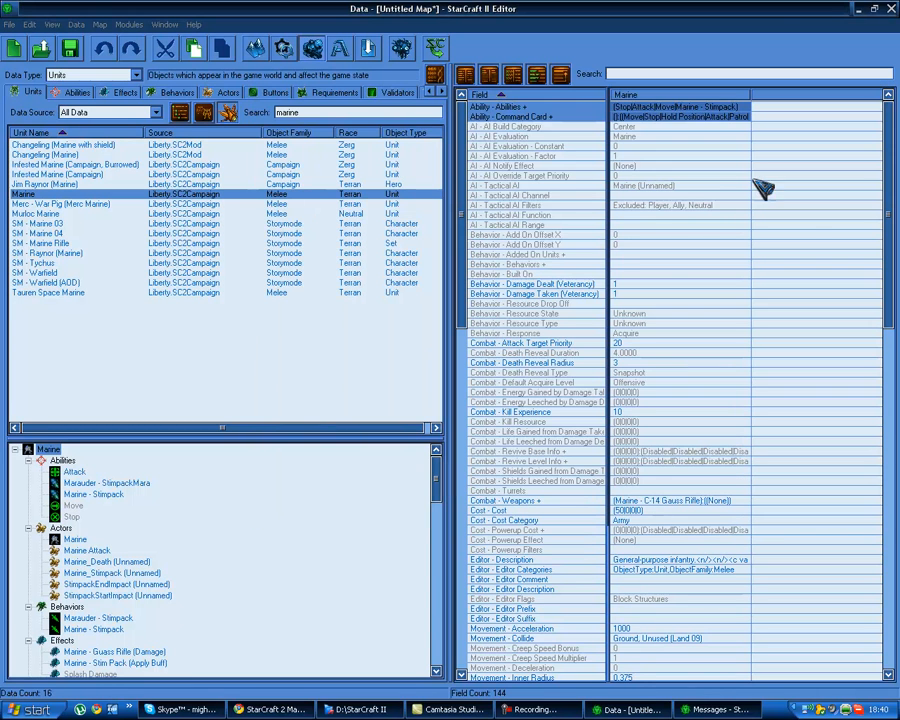
Add the Hardened Shield behavior to the Marine's Behaviors field
{"action": "left_click_drag", "start_coordinate": [634, 150], "coordinate": [671, 345]}
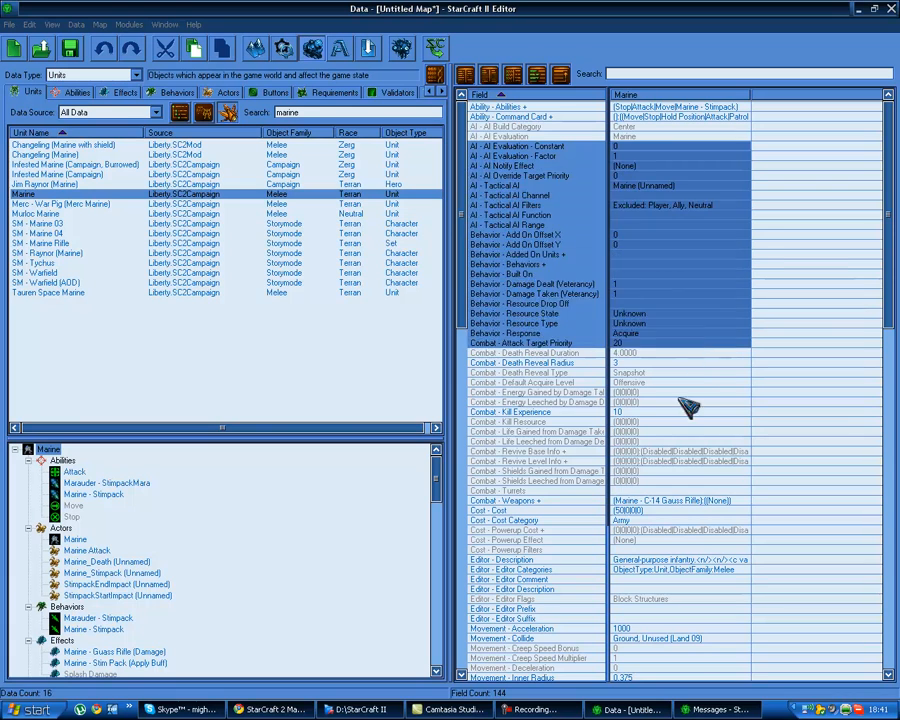
{"action": "left_click_drag", "start_coordinate": [678, 401], "coordinate": [677, 413]}
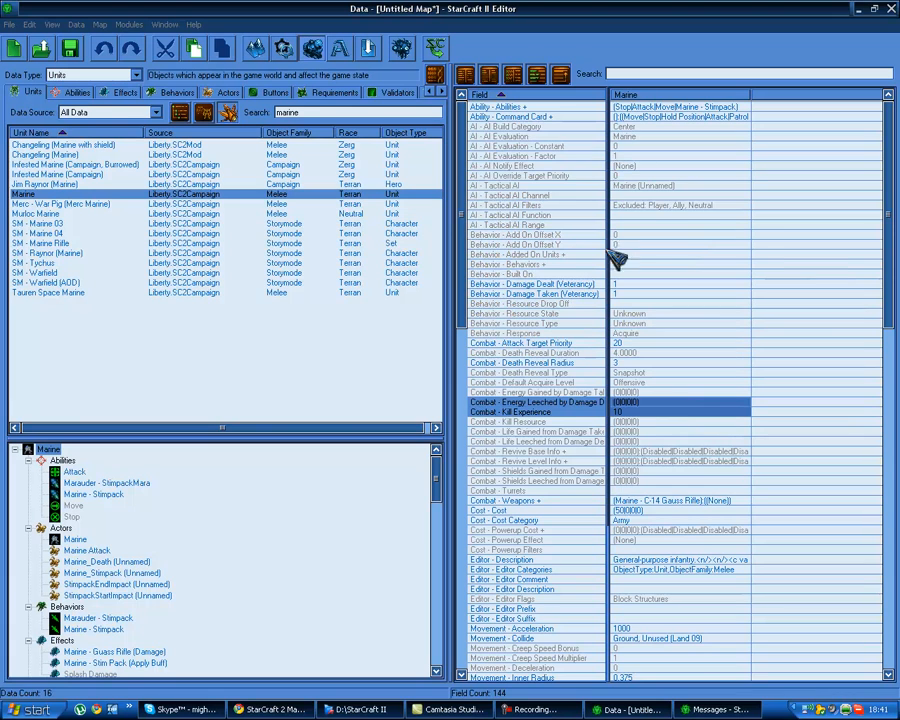
{"action": "double_click", "coordinate": [641, 264]}
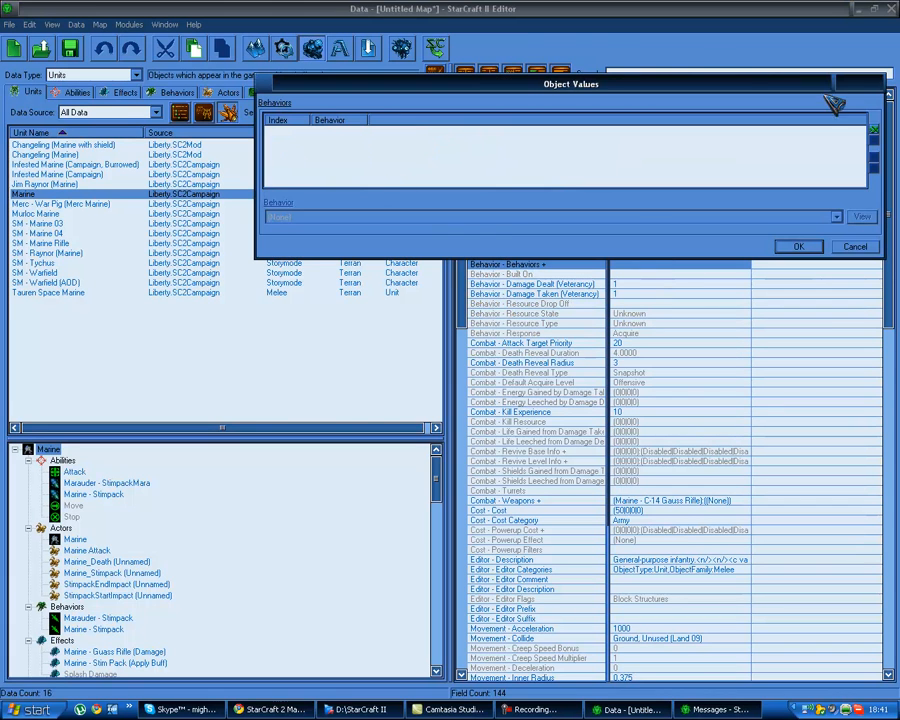
{"action": "left_click", "coordinate": [873, 130]}
{"action": "left_click", "coordinate": [514, 217]}
{"action": "type", "text": "i"}
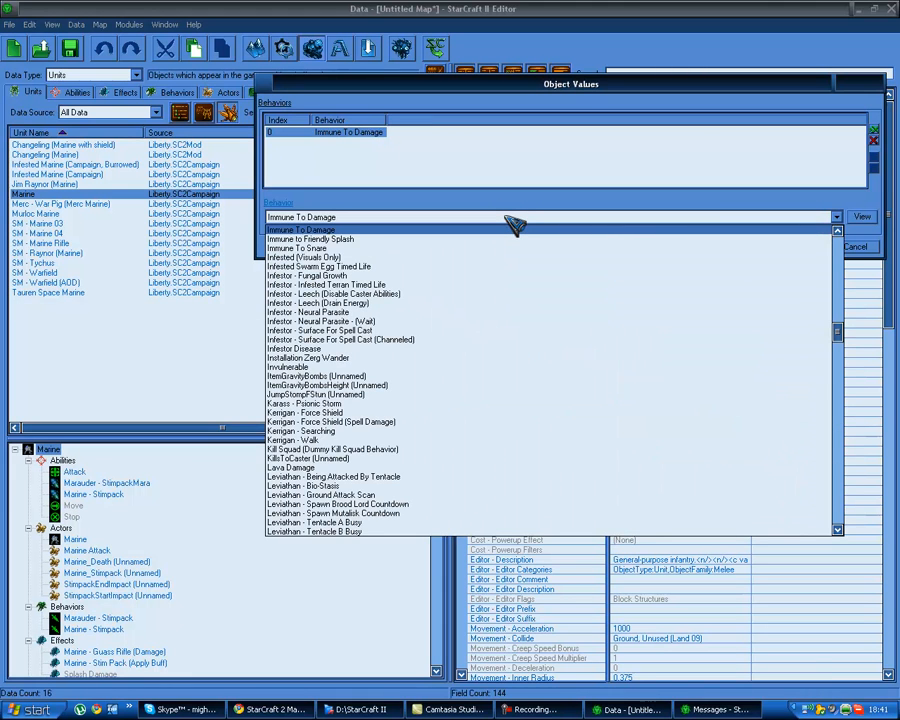
{"action": "scroll", "coordinate": [514, 224], "scroll_direction": "up", "scroll_amount": 5}
{"action": "scroll", "coordinate": [516, 228], "scroll_direction": "down", "scroll_amount": 1}
{"action": "left_click", "coordinate": [516, 229]}
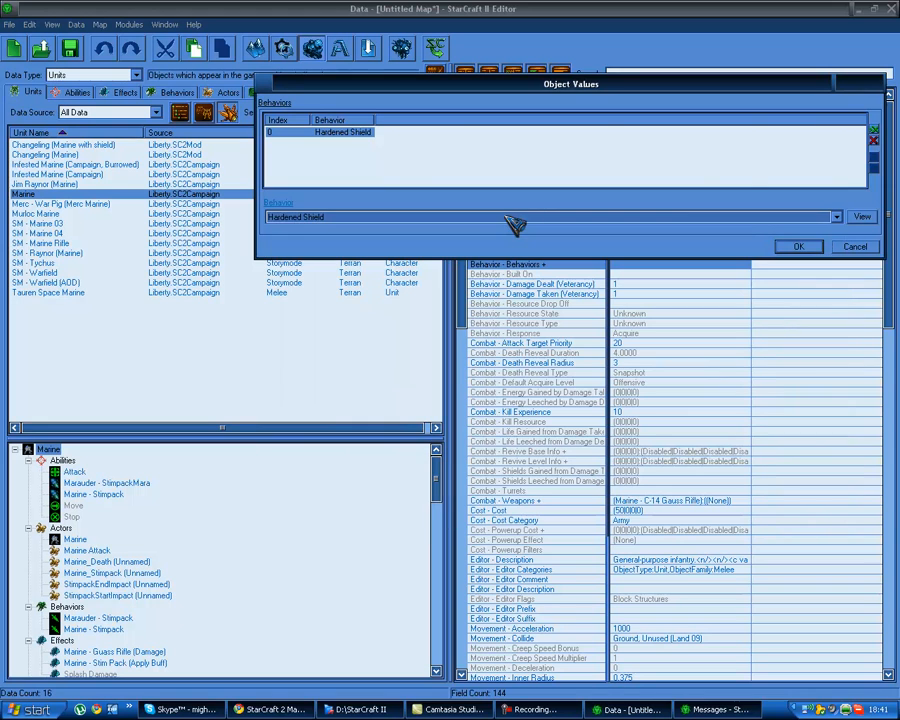
{"action": "key", "text": "Return"}
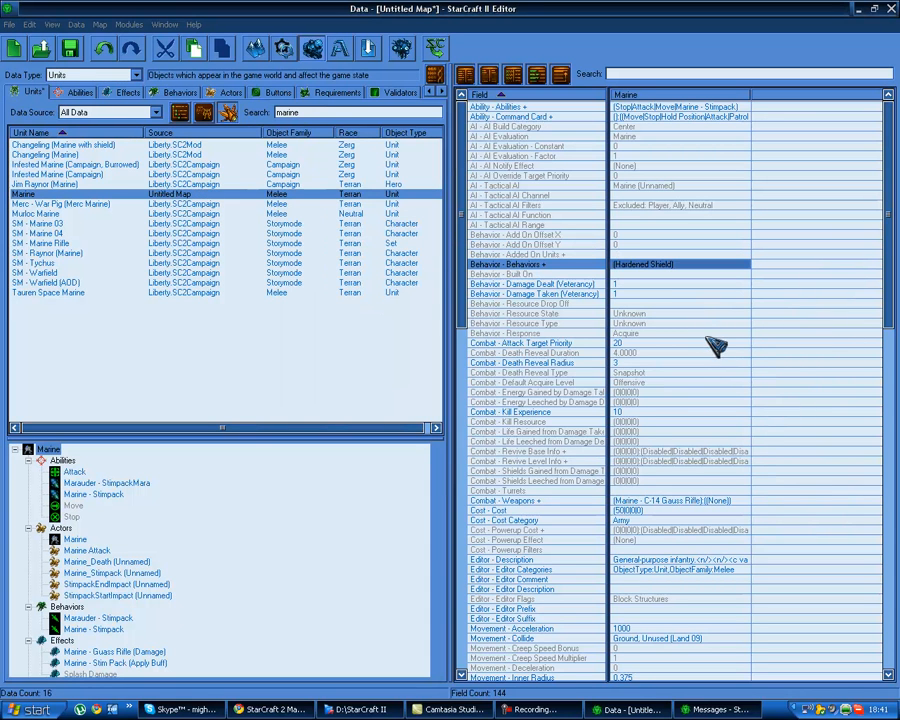
Examine the Marine's Combat fields, including Kill Experience, Death Reveal Radius and Life Gained from Damage Taken, without changing them
{"action": "key", "text": "Down"}
{"action": "key", "text": "Down"}
{"action": "key", "text": "Down"}
{"action": "key", "text": "Down"}
{"action": "key", "text": "Down"}
{"action": "key", "text": "Down"}
{"action": "key", "text": "Down"}
{"action": "key", "text": "Down"}
{"action": "key", "text": "Down"}
{"action": "key", "text": "Down"}
{"action": "key", "text": "Down"}
{"action": "scroll", "coordinate": [714, 398], "scroll_direction": "down", "scroll_amount": 2}
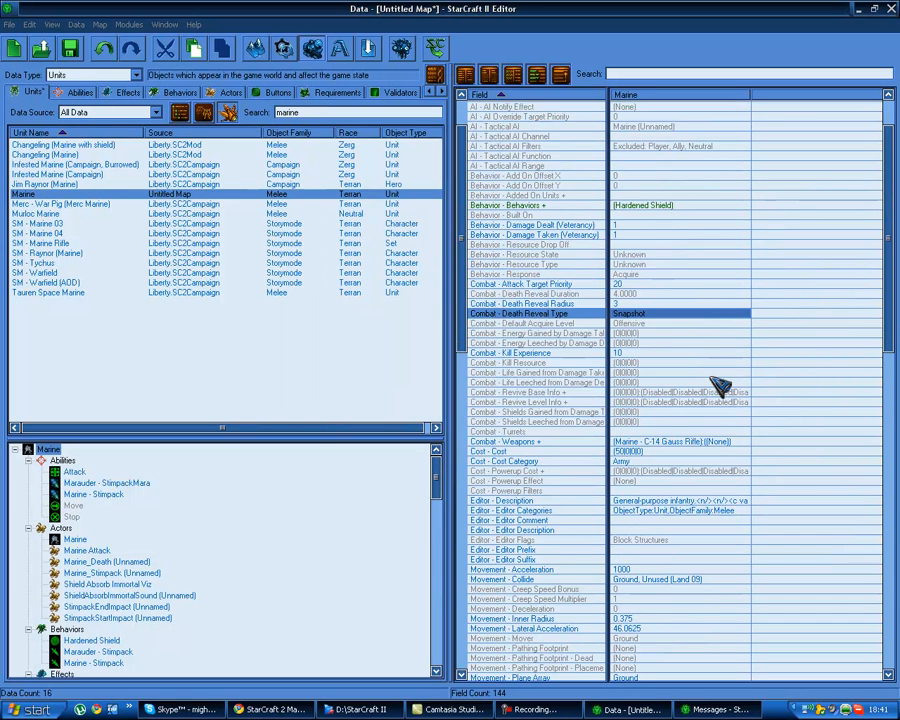
{"action": "key", "text": "Return"}
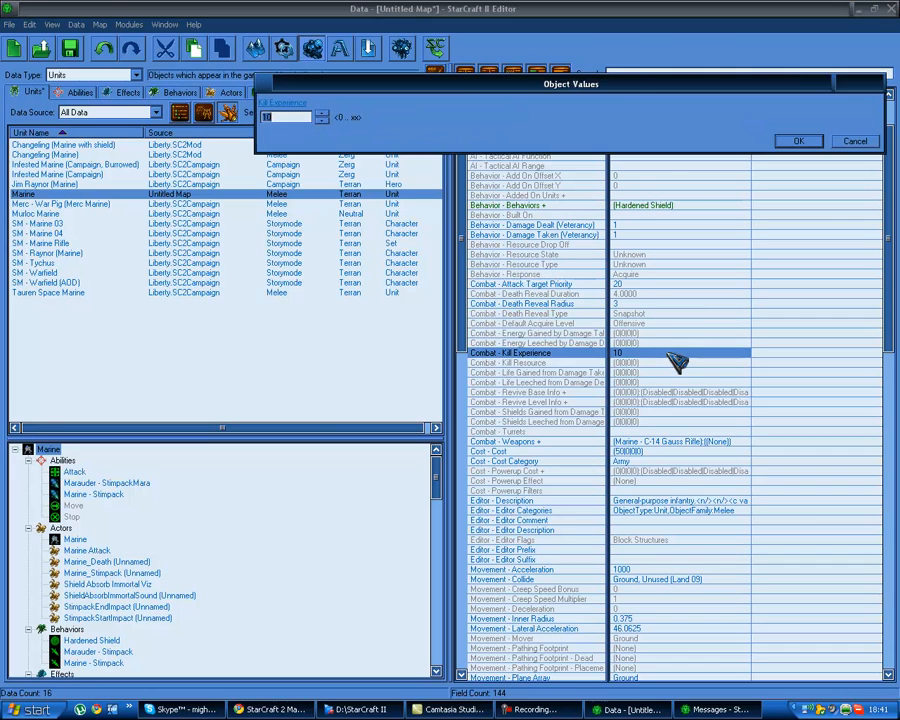
{"action": "left_click", "coordinate": [858, 139]}
{"action": "key", "text": "Down"}
{"action": "key", "text": "Down"}
{"action": "key", "text": "Down"}
{"action": "key", "text": "Down"}
{"action": "left_click", "coordinate": [739, 313]}
{"action": "left_click", "coordinate": [710, 372]}
{"action": "left_click", "coordinate": [676, 302]}
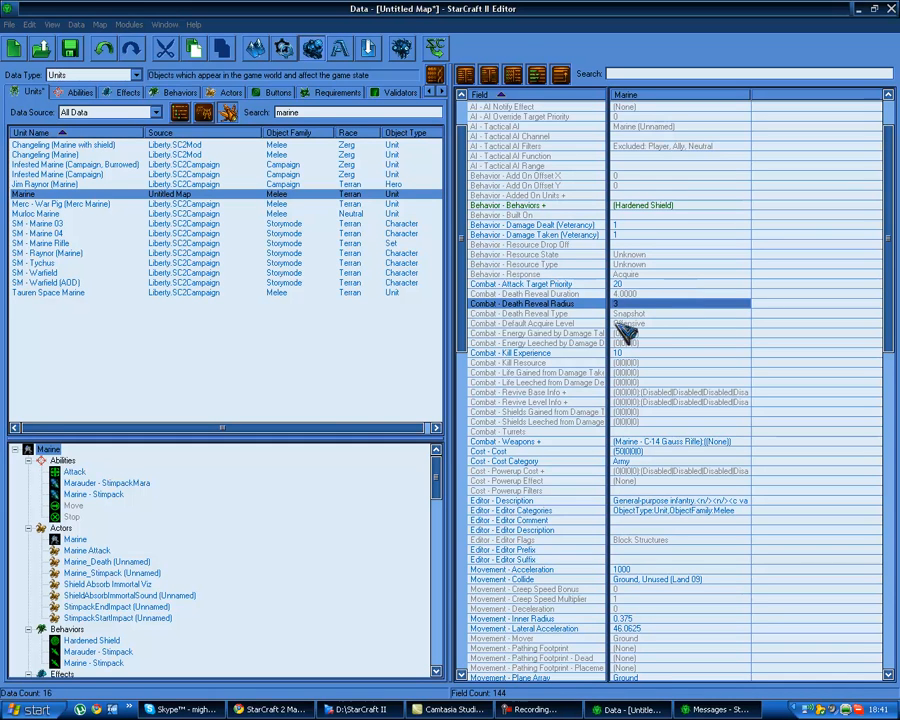
{"action": "left_click", "coordinate": [705, 372]}
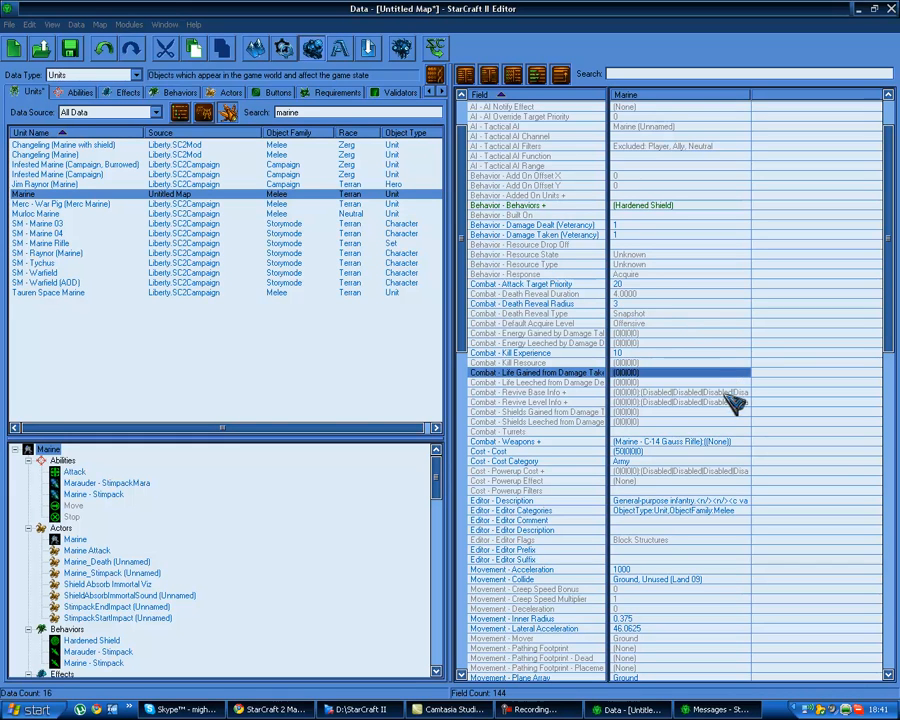
Set the Marine's Combat - Attack Target Priority to 21
{"action": "left_click", "coordinate": [652, 284]}
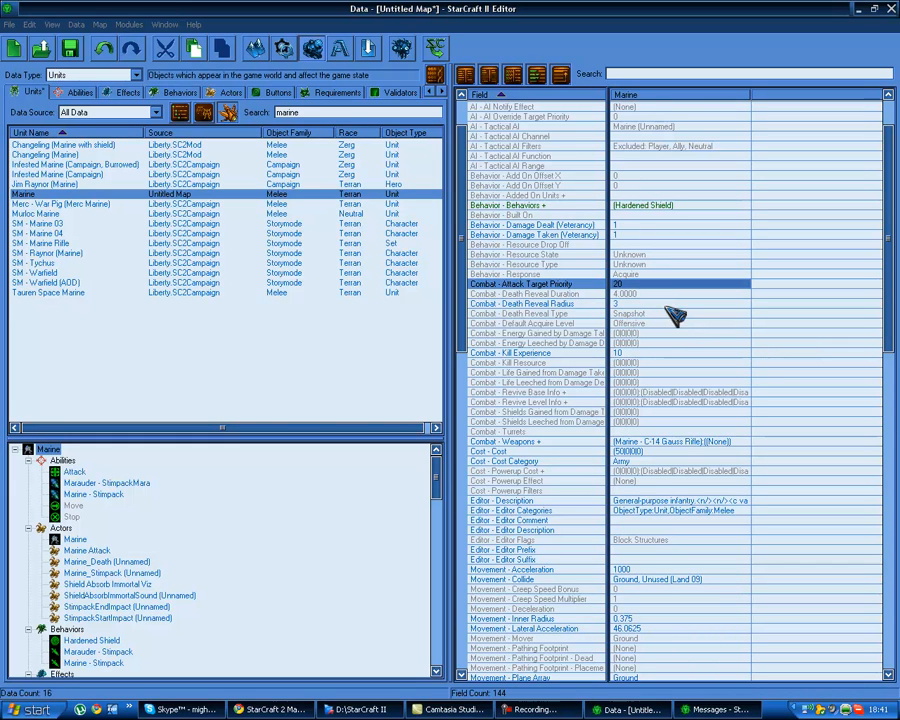
{"action": "double_click", "coordinate": [630, 290]}
{"action": "type", "text": "21"}
{"action": "key", "text": "Return"}
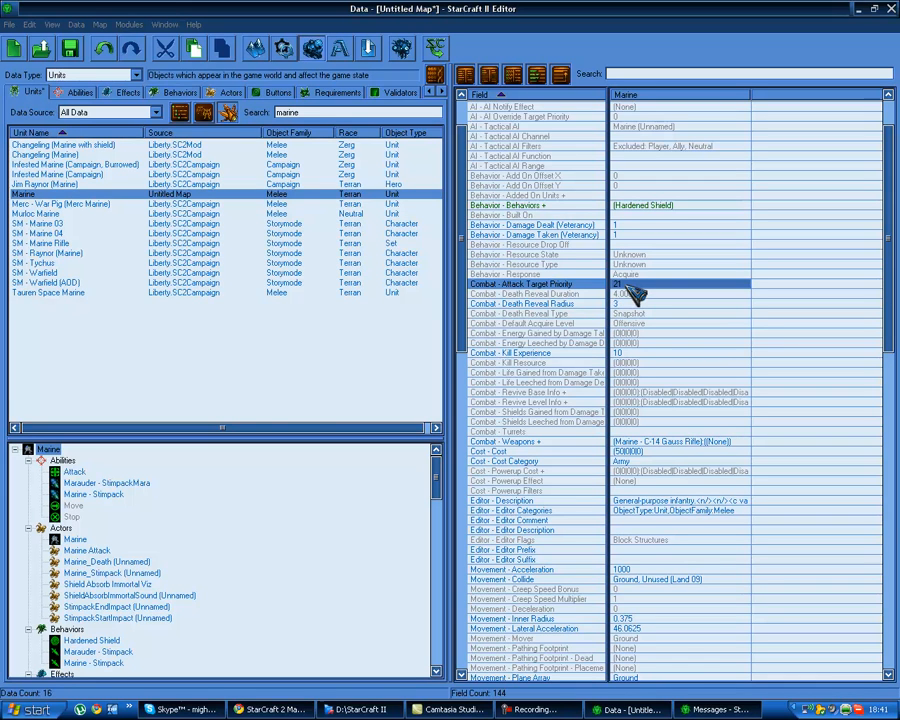
Set the Minerals value of the Marine's Combat - Kill Resource to 10
{"action": "left_click", "coordinate": [634, 352]}
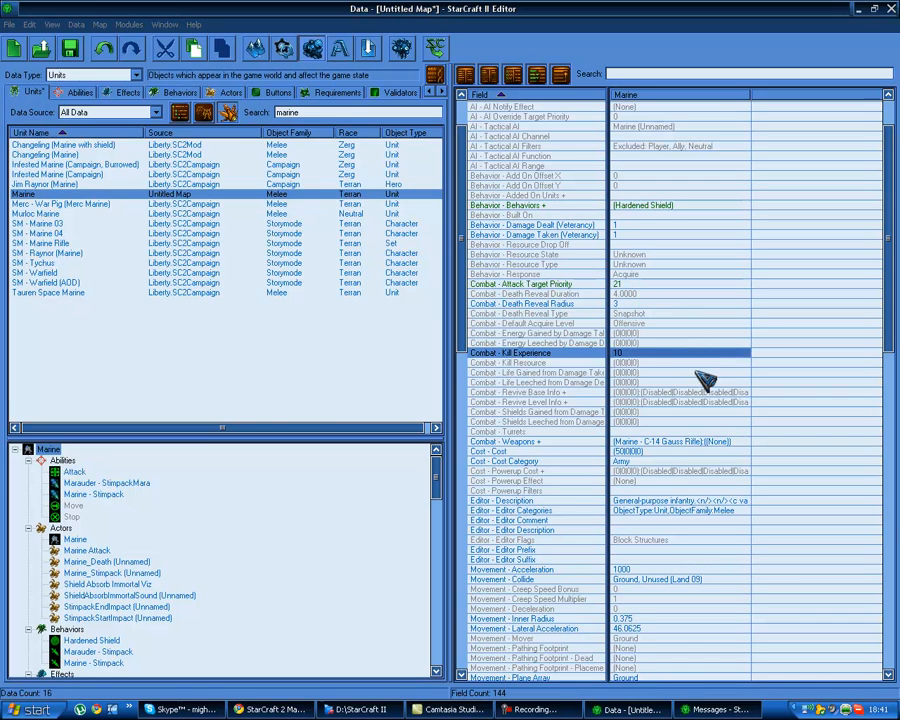
{"action": "left_click", "coordinate": [648, 382]}
{"action": "double_click", "coordinate": [659, 363]}
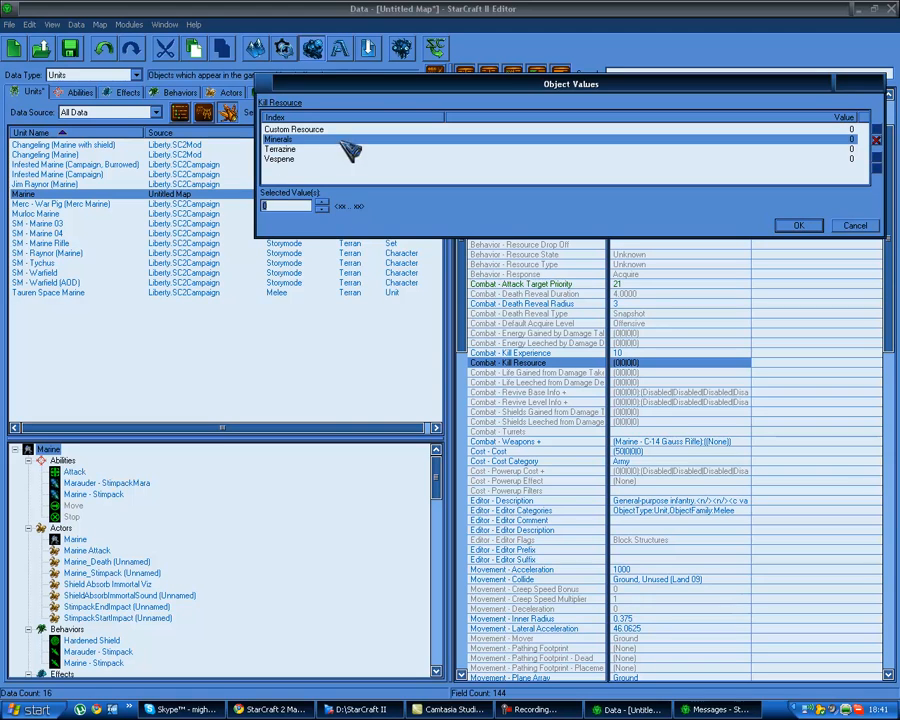
{"action": "type", "text": "10"}
{"action": "key", "text": "Return"}
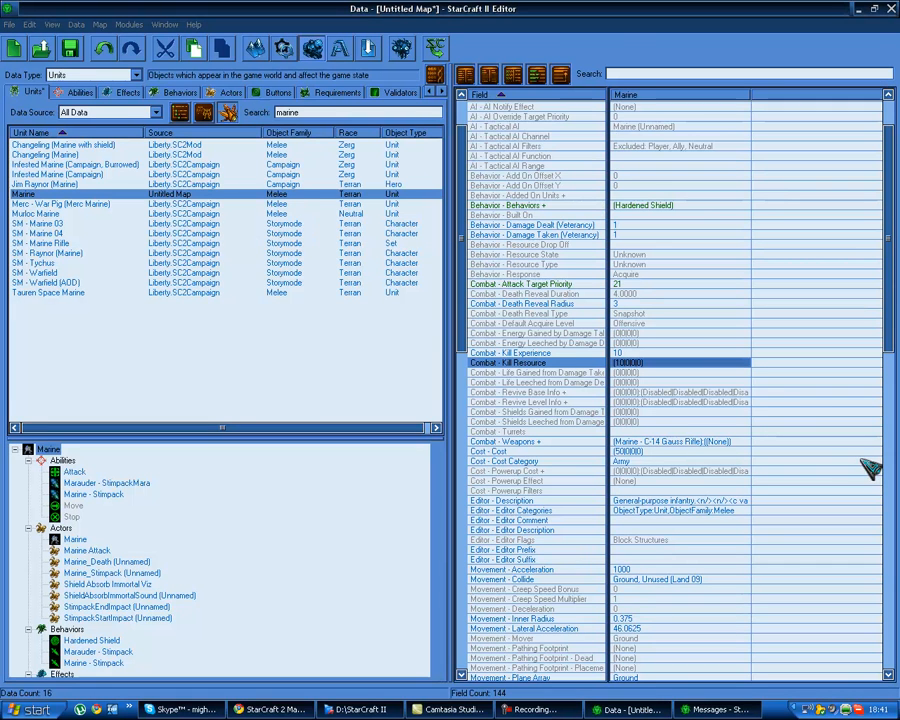
Review the Custom Resource, Minerals, Terrazine and Vespene entries of the Marine's Kill Resource without changing them
{"action": "double_click", "coordinate": [647, 363]}
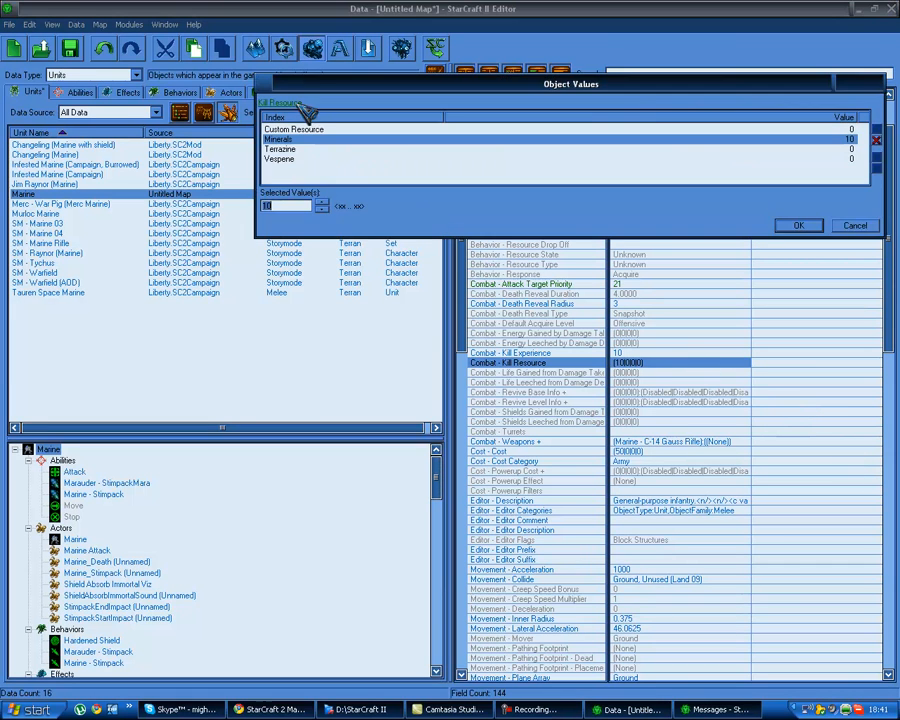
{"action": "left_click", "coordinate": [312, 131]}
{"action": "left_click", "coordinate": [308, 140]}
{"action": "left_click", "coordinate": [312, 150]}
{"action": "left_click", "coordinate": [315, 160]}
{"action": "left_click", "coordinate": [316, 150]}
{"action": "left_click", "coordinate": [324, 140]}
{"action": "left_click", "coordinate": [862, 228]}
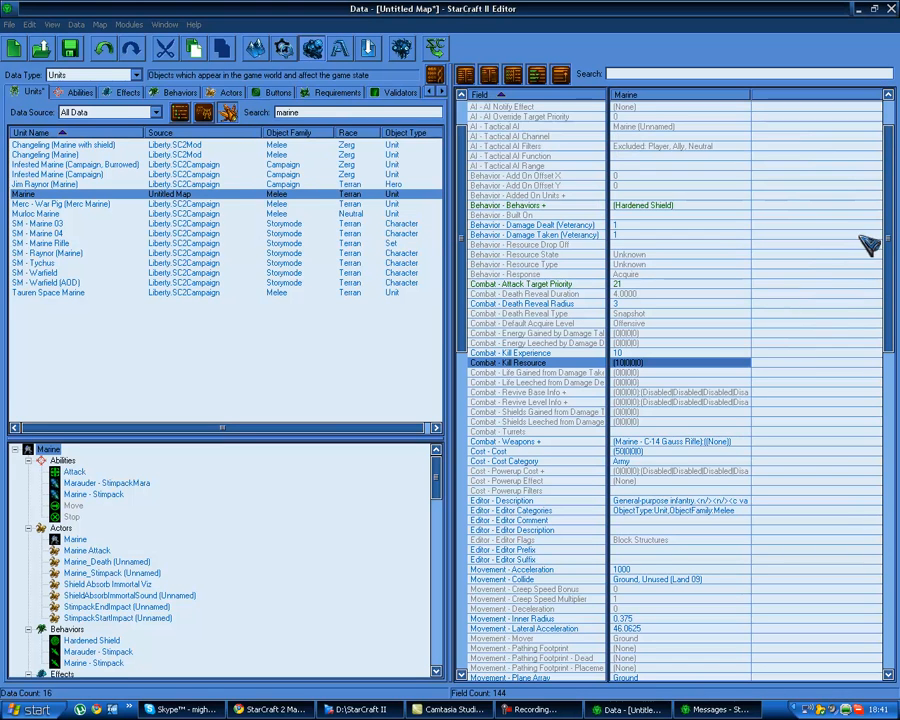
Set the Melee value of the Marine's Life Gained from Damage Taken to 1
{"action": "left_click", "coordinate": [700, 382]}
{"action": "double_click", "coordinate": [668, 373]}
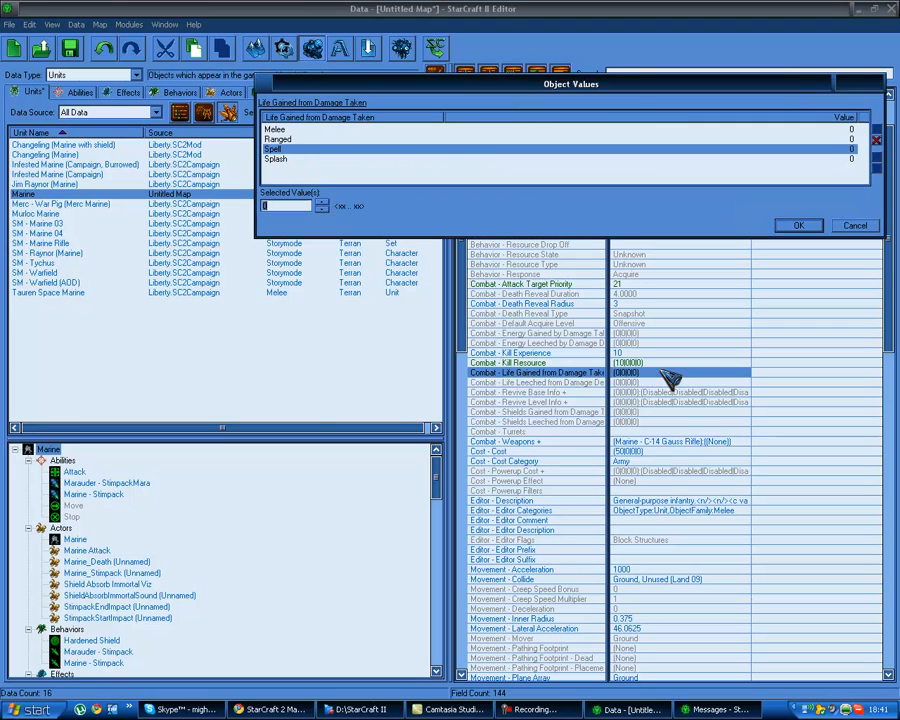
{"action": "left_click", "coordinate": [274, 129]}
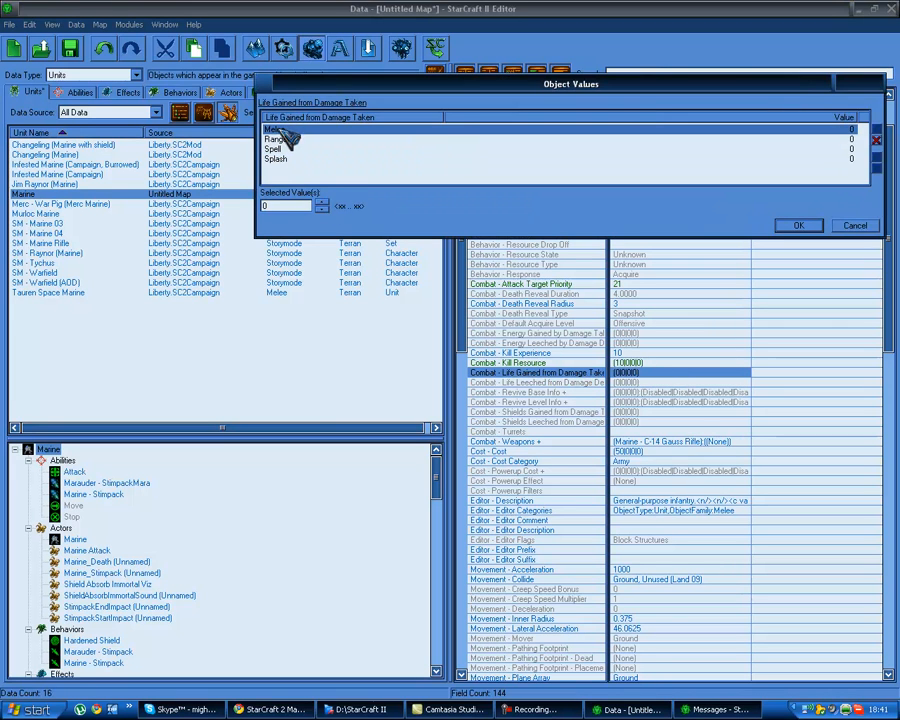
{"action": "left_click_drag", "start_coordinate": [282, 206], "coordinate": [165, 213]}
{"action": "type", "text": "1"}
{"action": "left_click", "coordinate": [794, 223]}
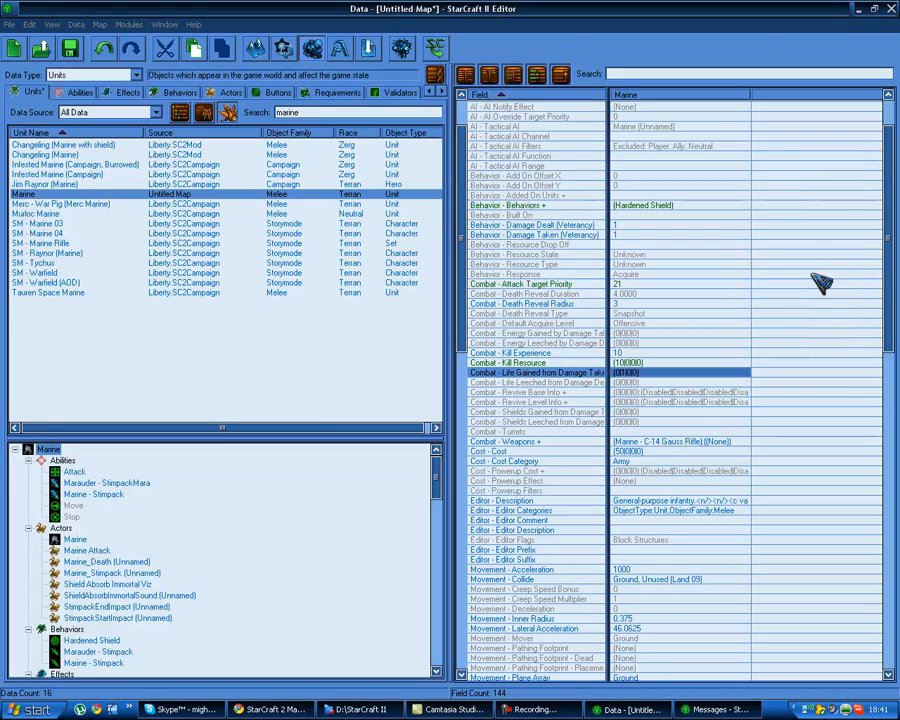
Review the Marine's Life Gained from Damage Taken and Life Leeched from Damage Dealt values, plus the revive, shields and turrets fields, without changes
{"action": "double_click", "coordinate": [682, 373]}
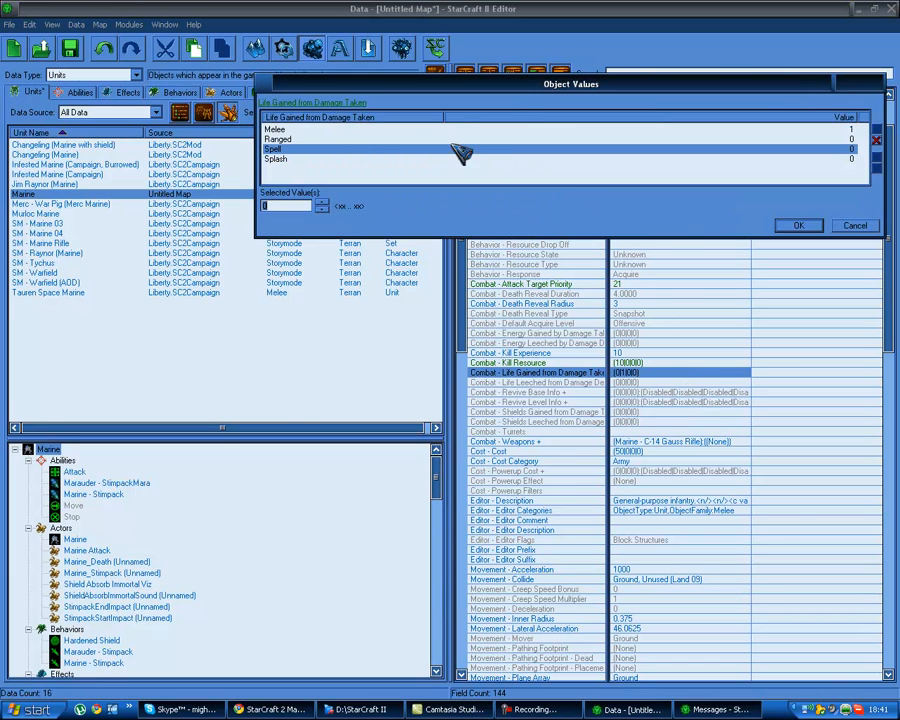
{"action": "left_click", "coordinate": [363, 132]}
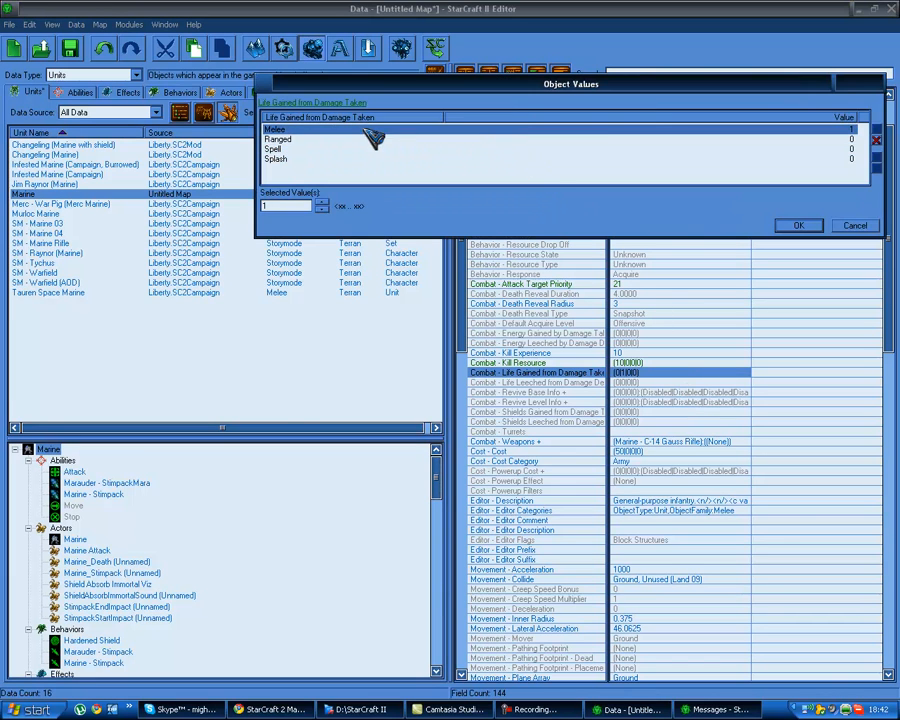
{"action": "left_click", "coordinate": [855, 226]}
{"action": "double_click", "coordinate": [640, 382]}
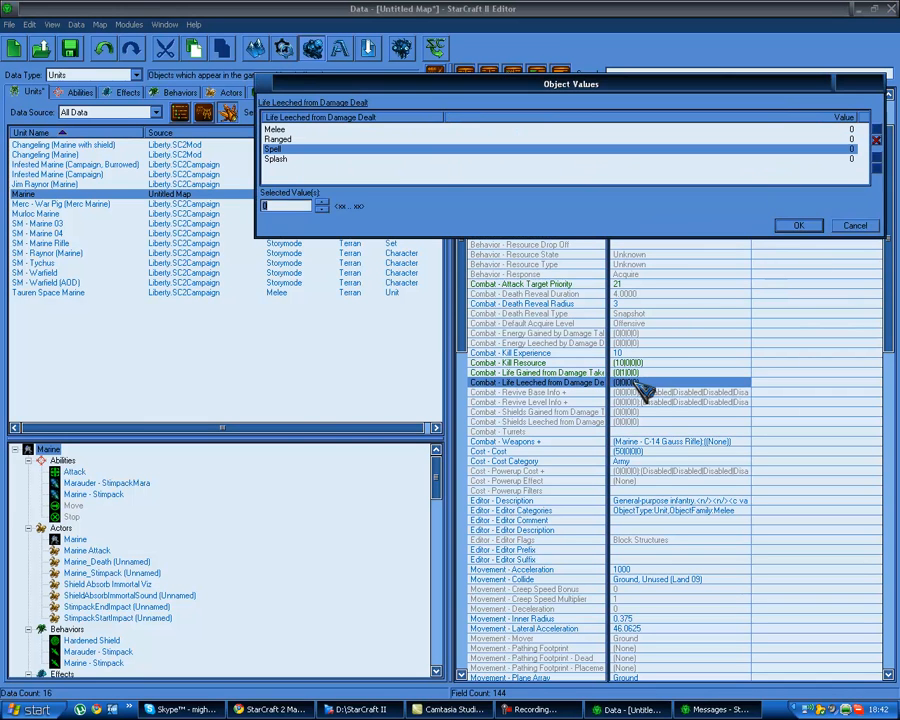
{"action": "left_click", "coordinate": [858, 225]}
{"action": "left_click", "coordinate": [667, 393]}
{"action": "left_click", "coordinate": [678, 401]}
{"action": "left_click", "coordinate": [678, 411]}
{"action": "left_click", "coordinate": [671, 394]}
{"action": "left_click", "coordinate": [670, 412]}
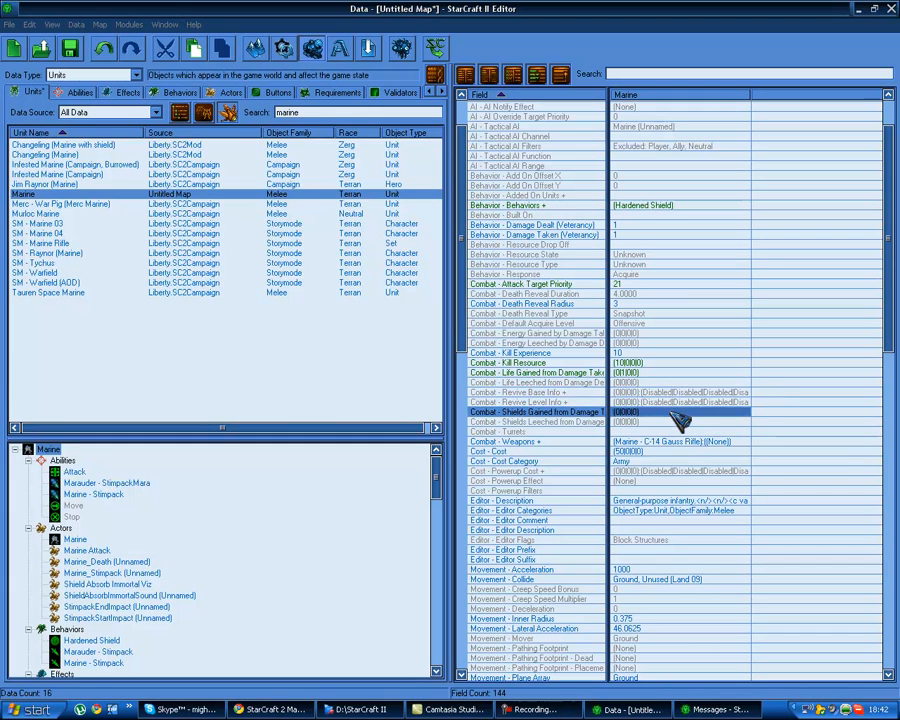
{"action": "left_click", "coordinate": [729, 432]}
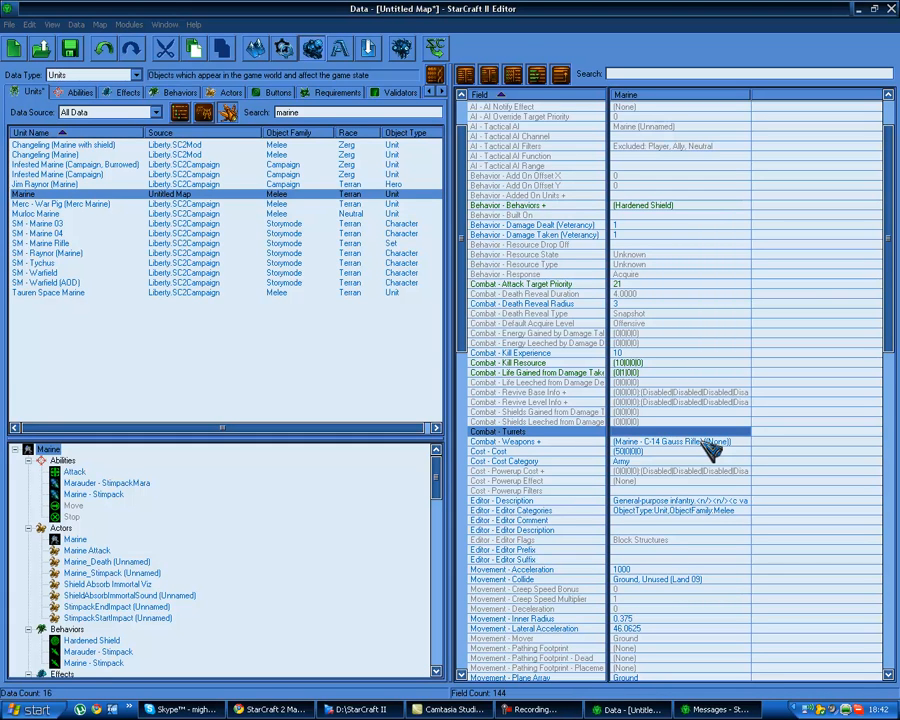
Replace the Marine's C-14 Gauss Rifle weapon with Purifier Beam
{"action": "double_click", "coordinate": [711, 450]}
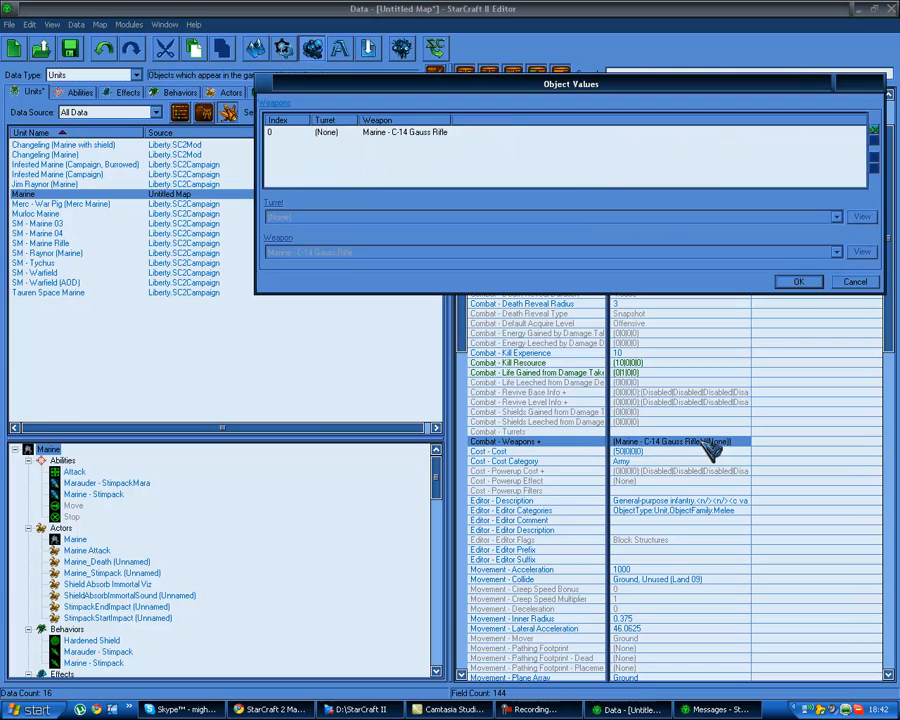
{"action": "left_click", "coordinate": [425, 138]}
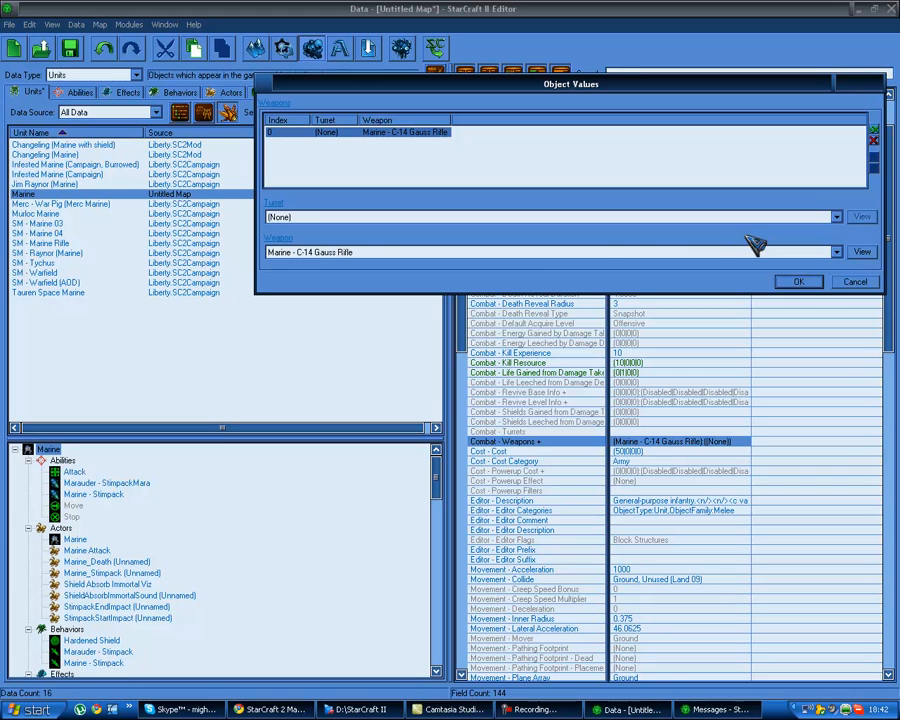
{"action": "left_click", "coordinate": [320, 256]}
{"action": "left_click", "coordinate": [320, 256]}
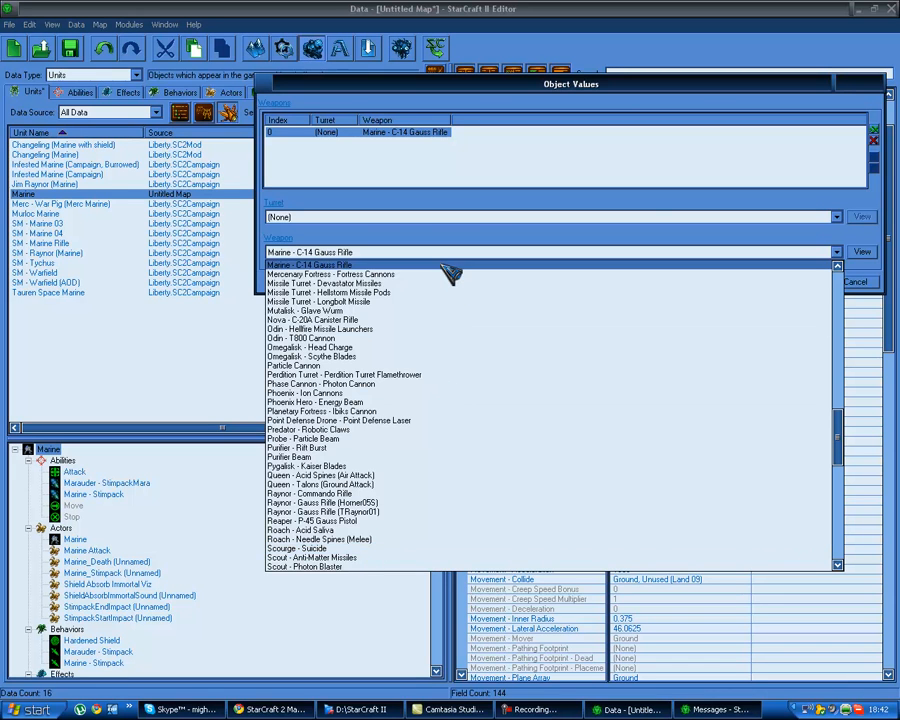
{"action": "key", "text": "p"}
{"action": "key", "text": "u"}
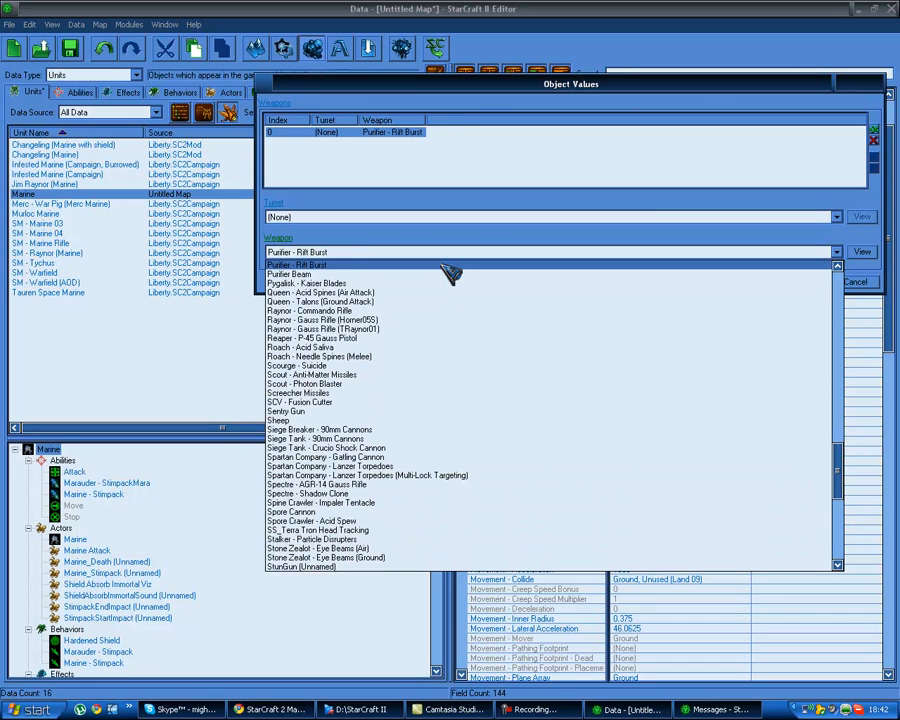
{"action": "left_click", "coordinate": [422, 274]}
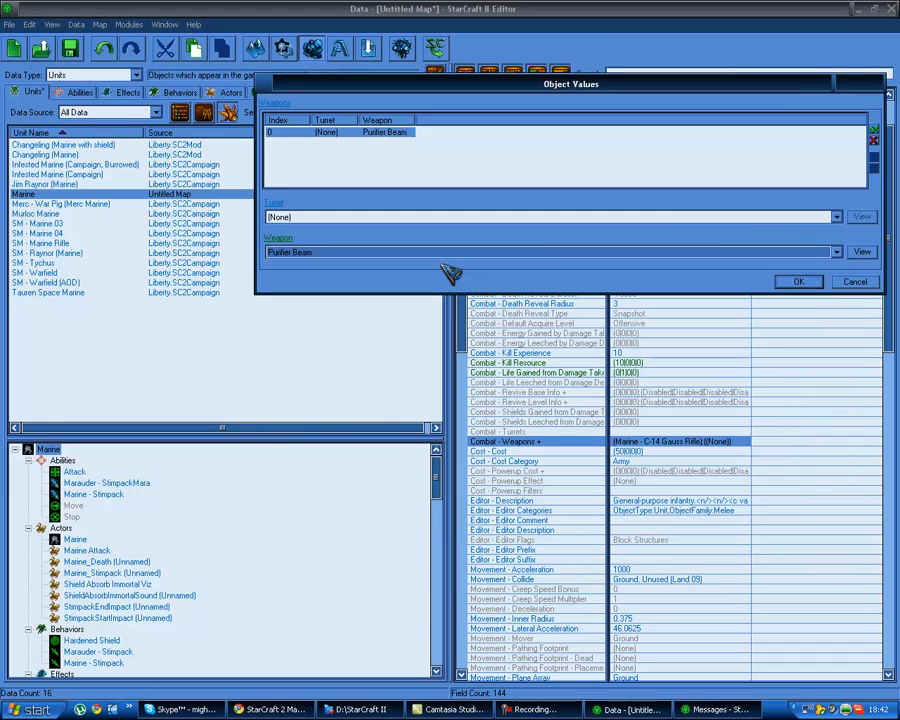
{"action": "left_click", "coordinate": [804, 283]}
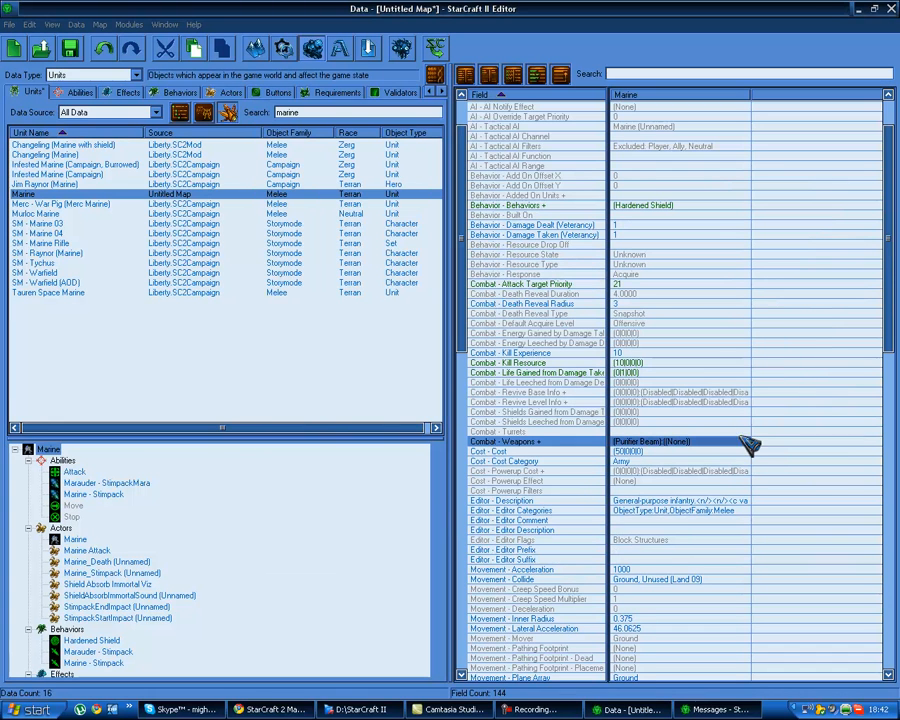
Set the Marine's Minerals cost to 100
{"action": "double_click", "coordinate": [706, 454]}
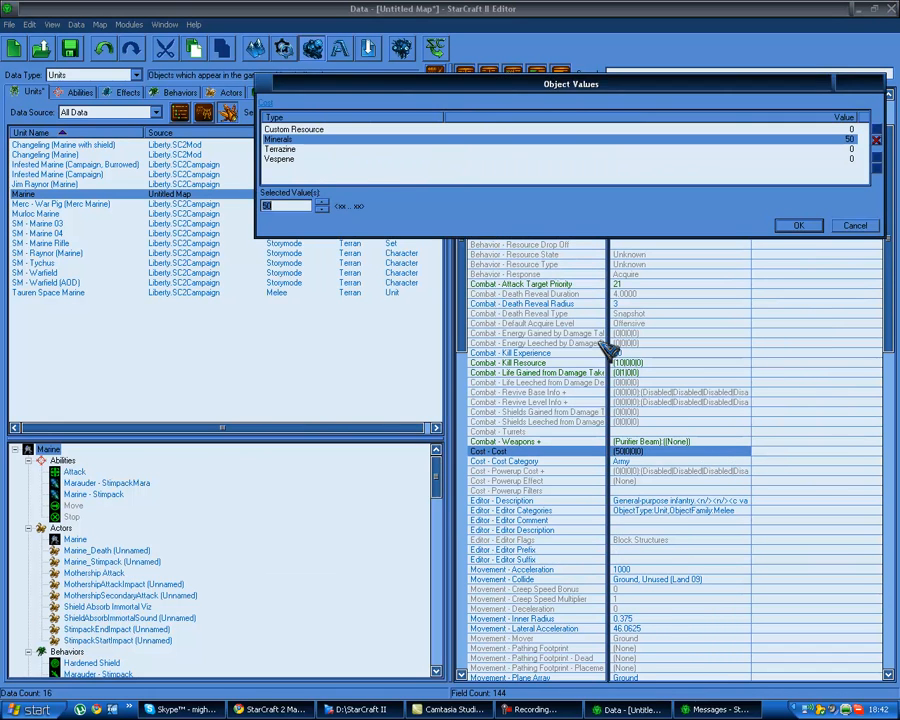
{"action": "type", "text": "100"}
{"action": "key", "text": "Return"}
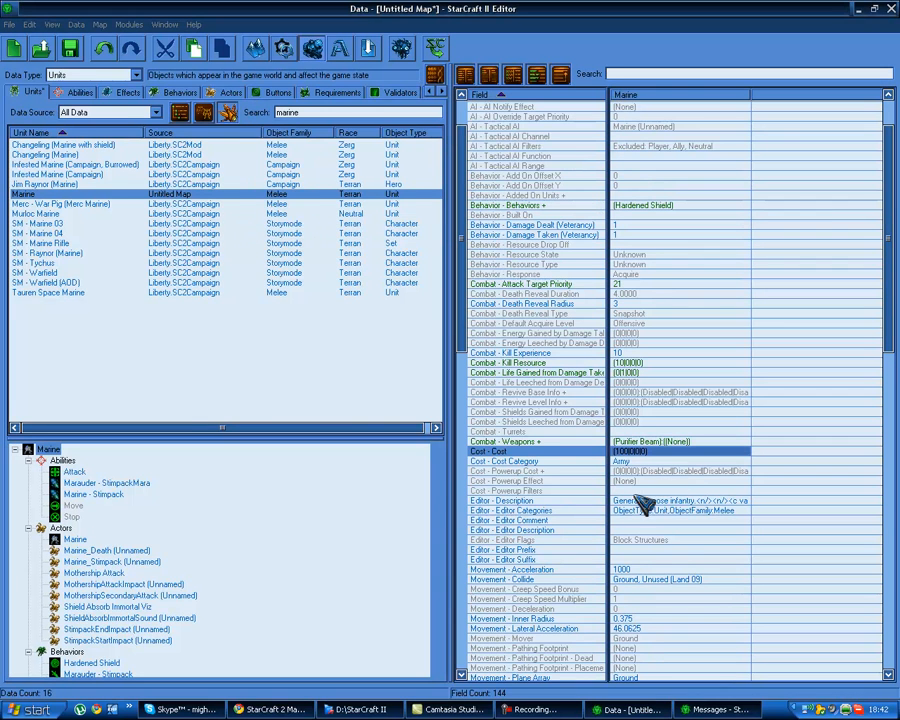
Review the Marine's Cost Category, editor description, categories and flags, and its movement Acceleration and Inner Radius fields
{"action": "left_click", "coordinate": [690, 471]}
{"action": "left_click", "coordinate": [691, 462]}
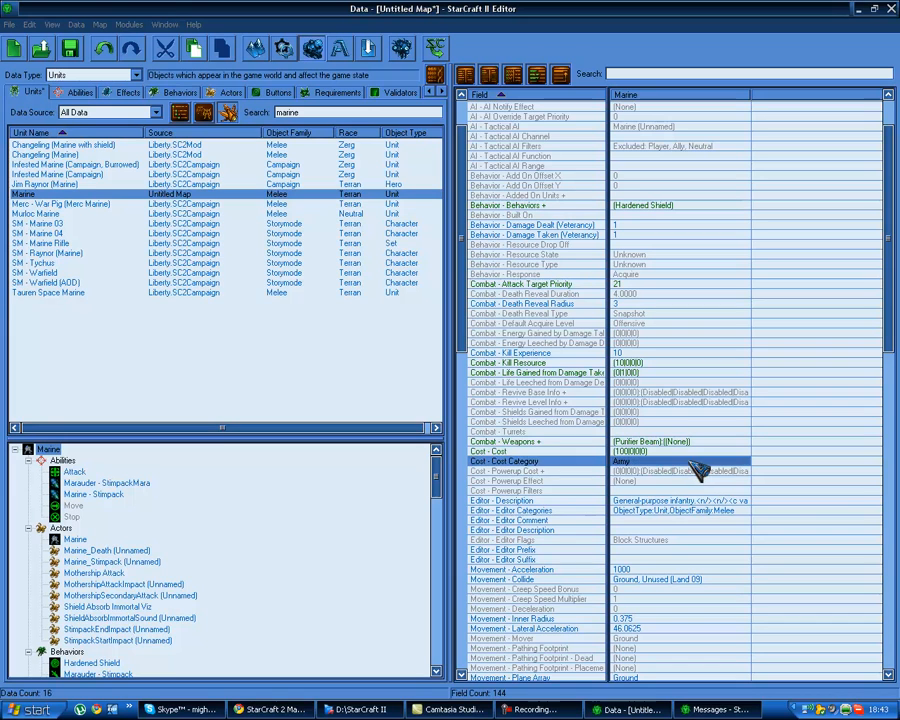
{"action": "left_click", "coordinate": [698, 500]}
{"action": "left_click", "coordinate": [698, 510]}
{"action": "left_click", "coordinate": [696, 540]}
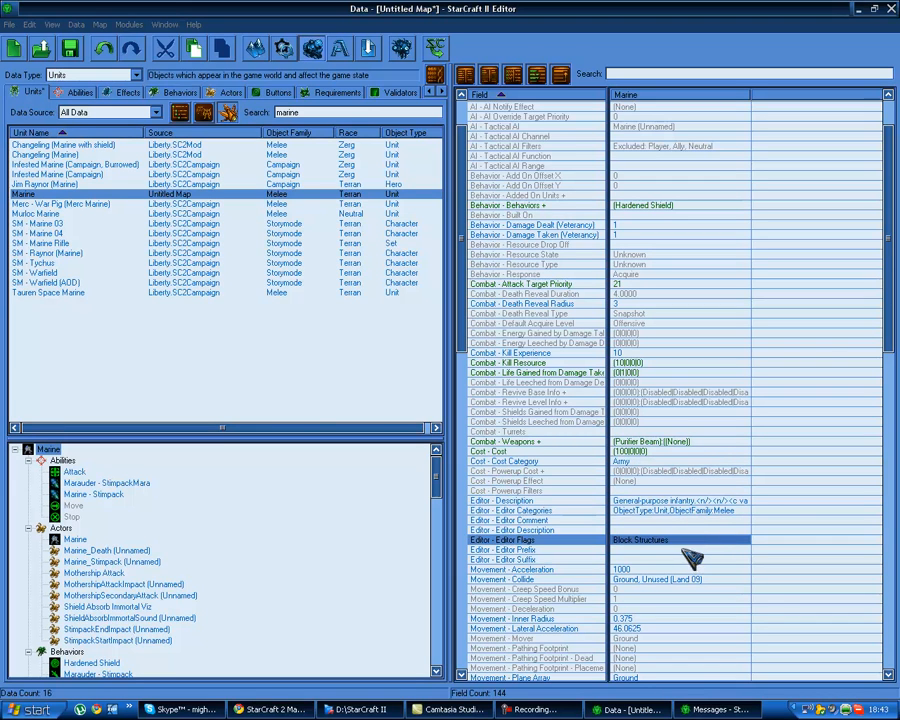
{"action": "left_click", "coordinate": [683, 570]}
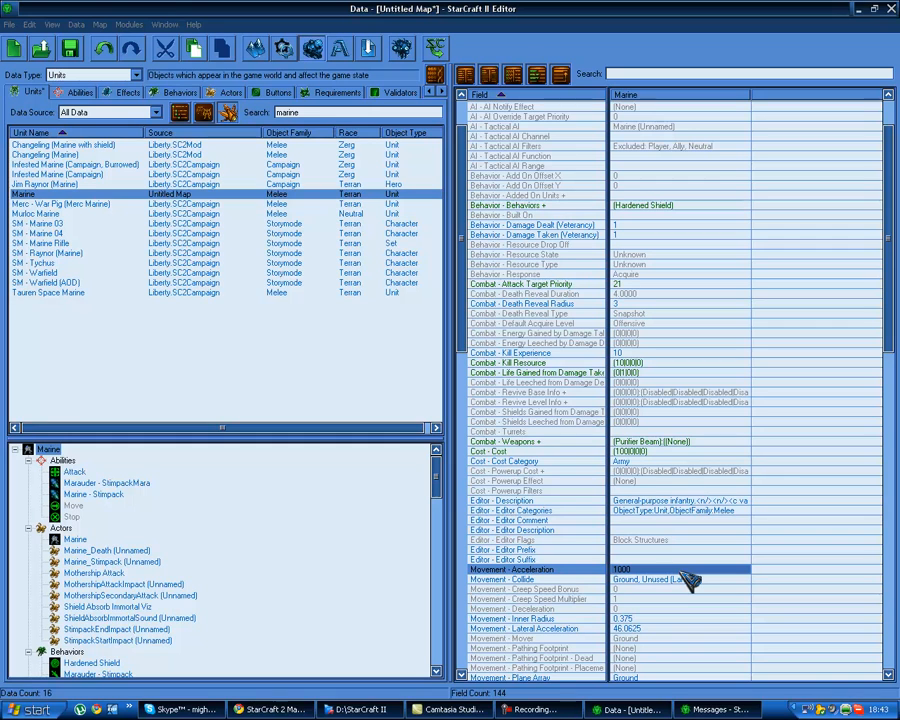
{"action": "left_click", "coordinate": [684, 618]}
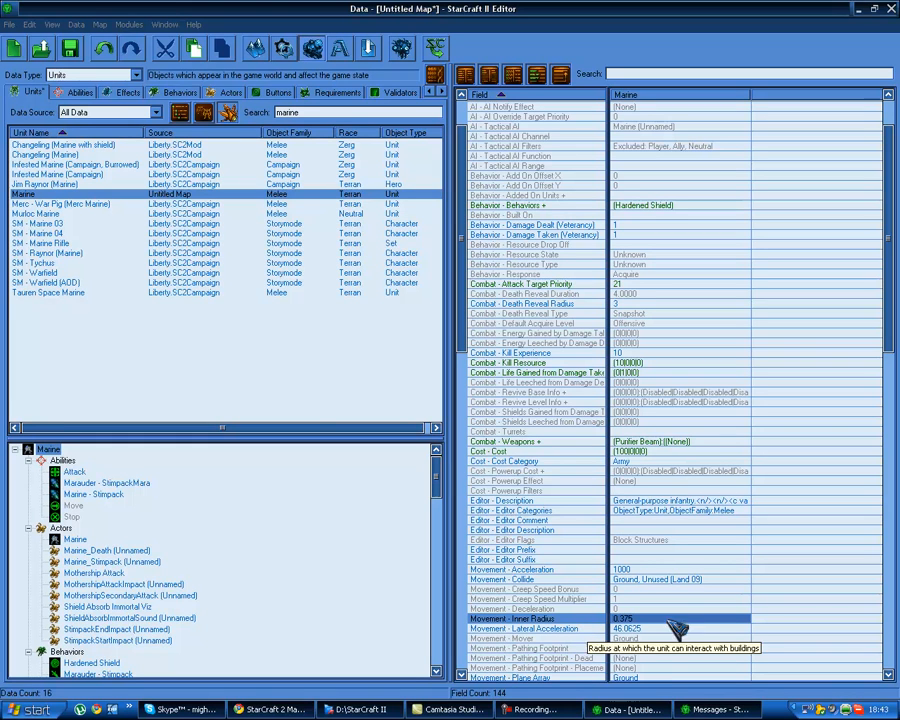
Examine the collision types available for the Marine's movement Collide field, then close its values
{"action": "left_click", "coordinate": [672, 581]}
{"action": "double_click", "coordinate": [672, 581]}
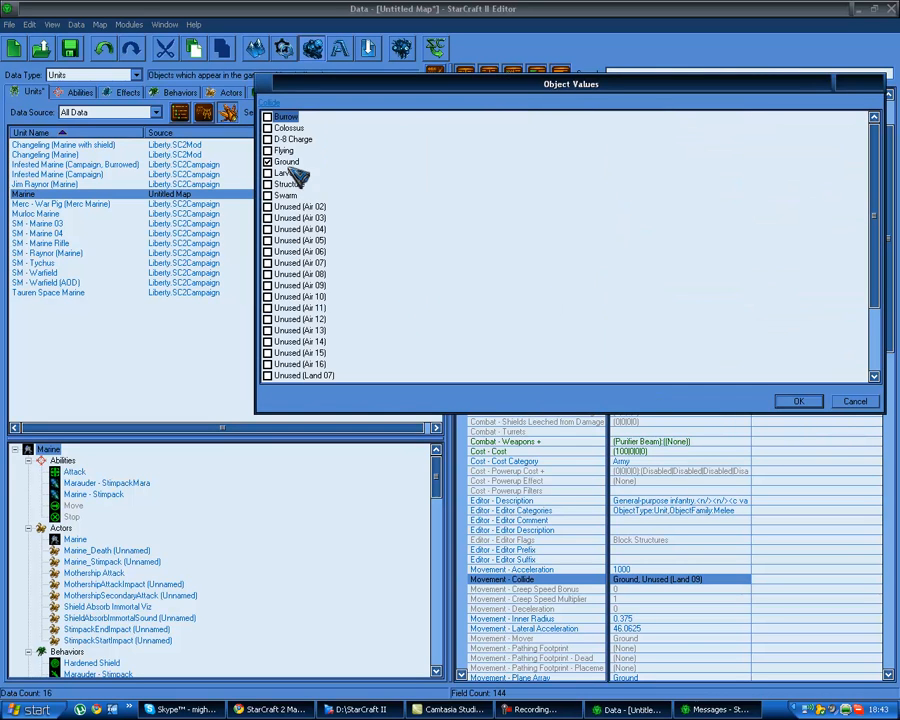
{"action": "scroll", "coordinate": [358, 335], "scroll_direction": "down", "scroll_amount": 3}
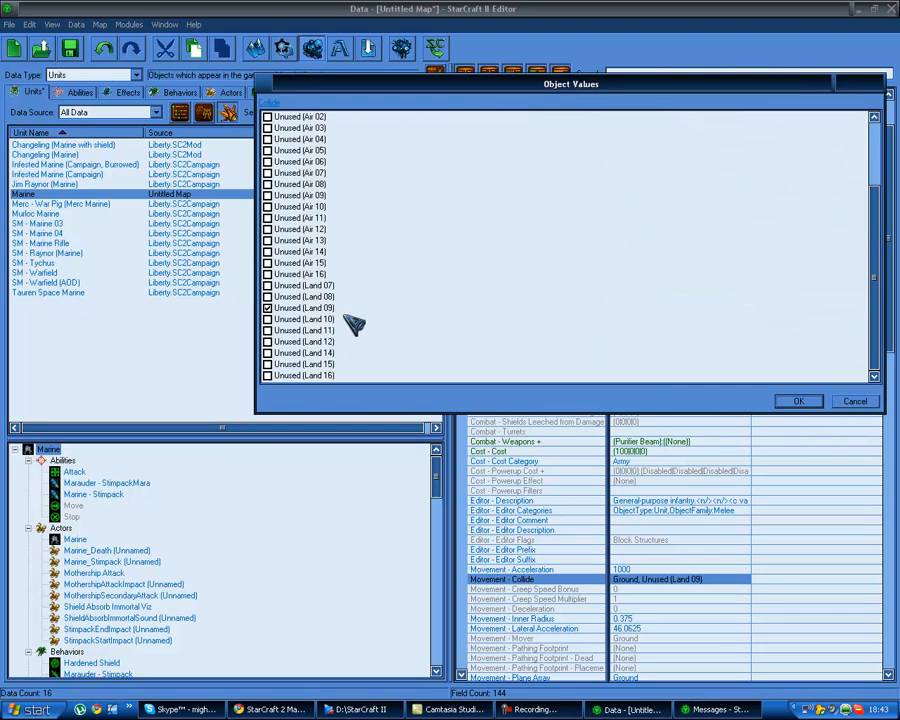
{"action": "scroll", "coordinate": [330, 315], "scroll_direction": "up", "scroll_amount": 3}
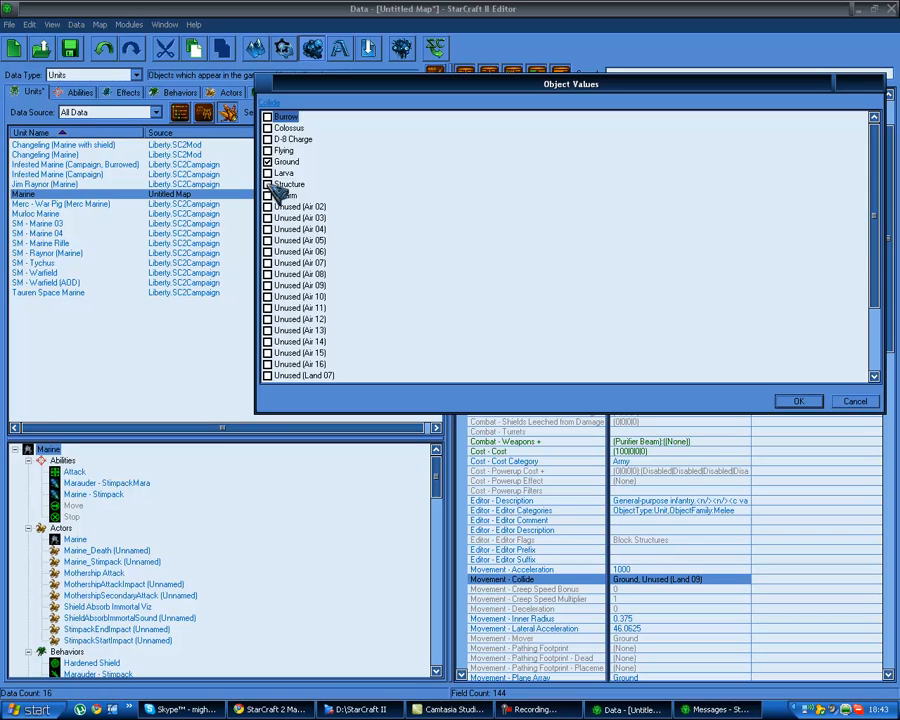
{"action": "left_click", "coordinate": [855, 403]}
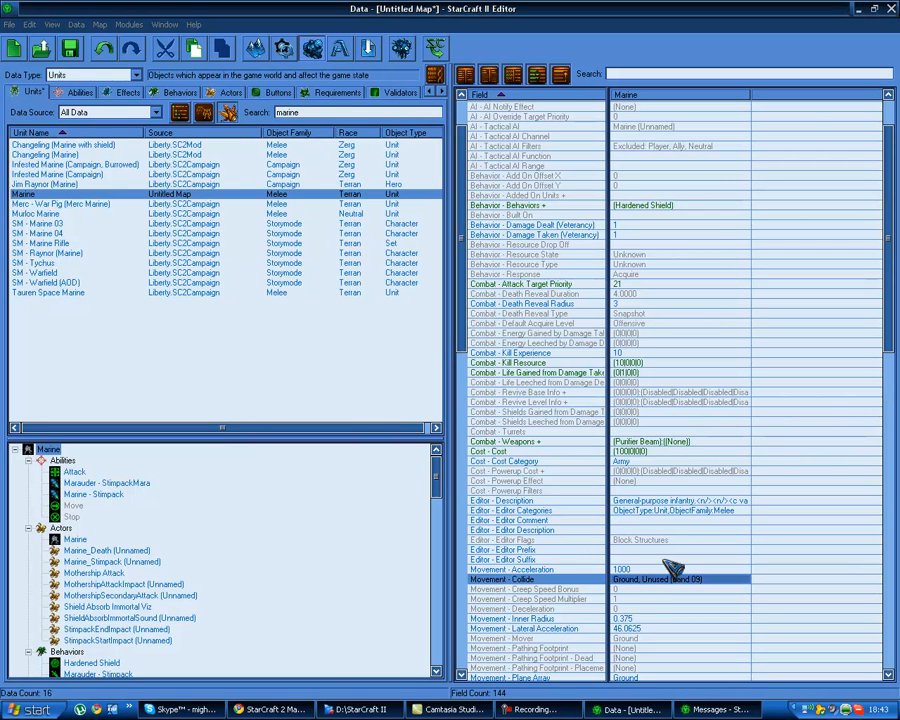
Review the Marine's Creep Speed Multiplier, Deceleration, Inner Radius and Lateral Acceleration fields
{"action": "left_click", "coordinate": [678, 599]}
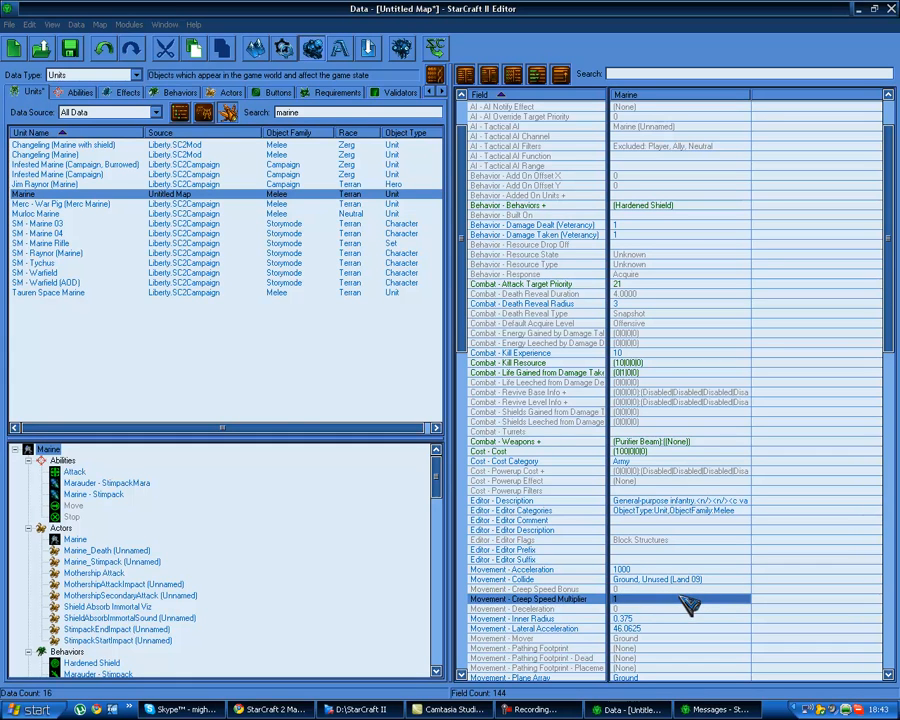
{"action": "left_click", "coordinate": [628, 609]}
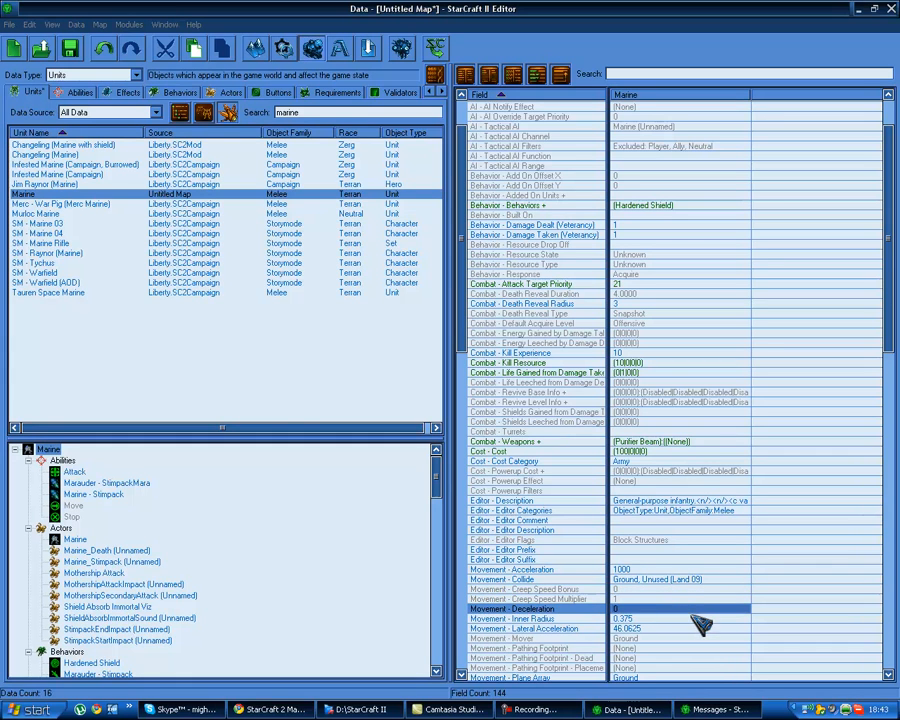
{"action": "left_click", "coordinate": [645, 620]}
{"action": "scroll", "coordinate": [622, 635], "scroll_direction": "down", "scroll_amount": 1}
{"action": "scroll", "coordinate": [614, 628], "scroll_direction": "down", "scroll_amount": 1}
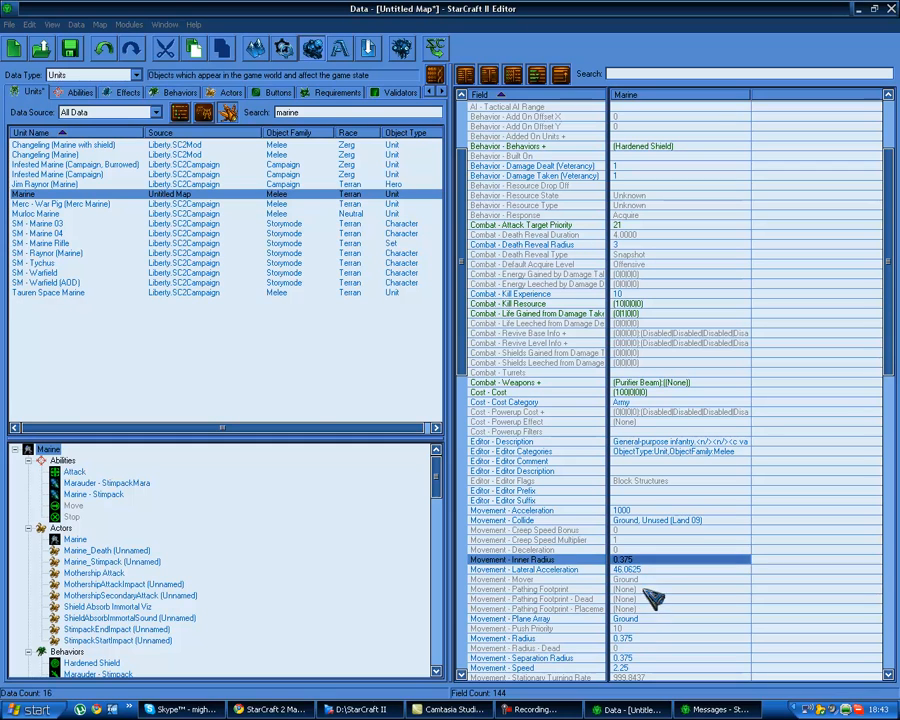
{"action": "left_click", "coordinate": [660, 569]}
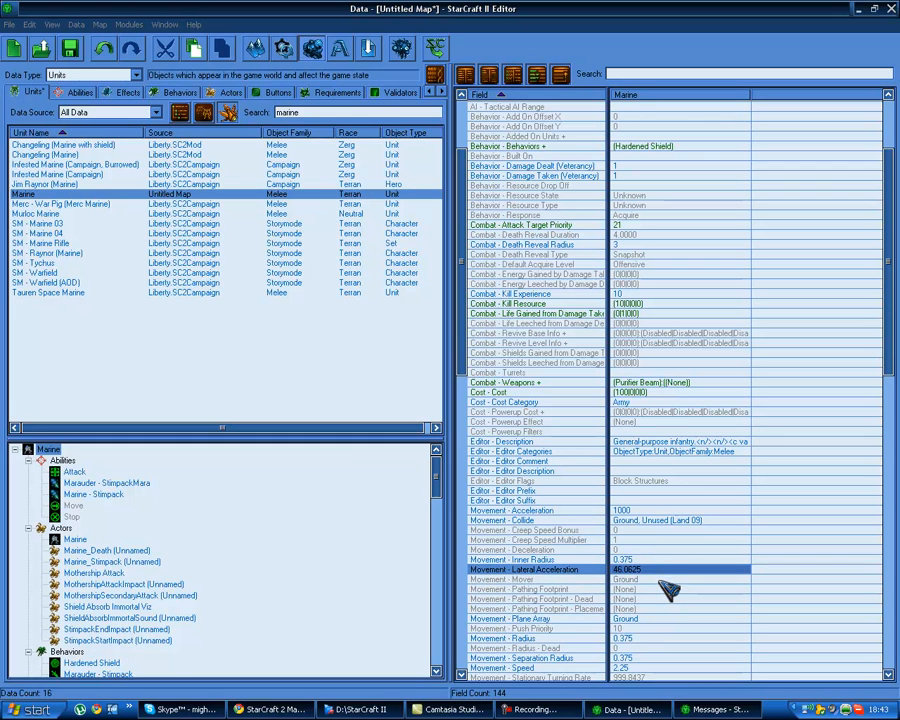
Examine the list of movers available for the Marine's Mover field and close it without choosing another
{"action": "double_click", "coordinate": [668, 579]}
{"action": "left_click", "coordinate": [432, 117]}
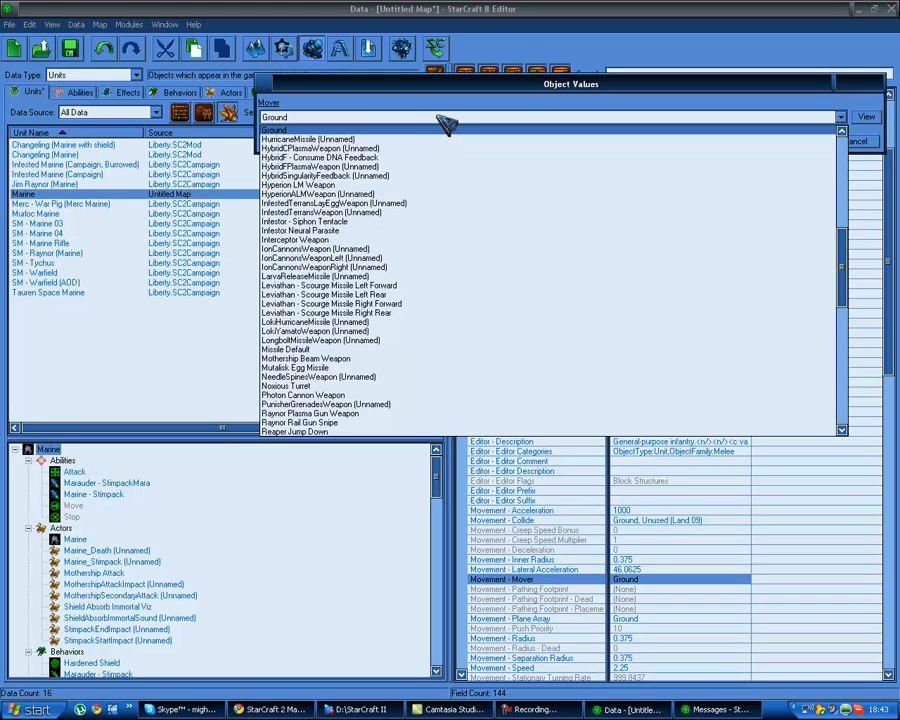
{"action": "left_click", "coordinate": [448, 120]}
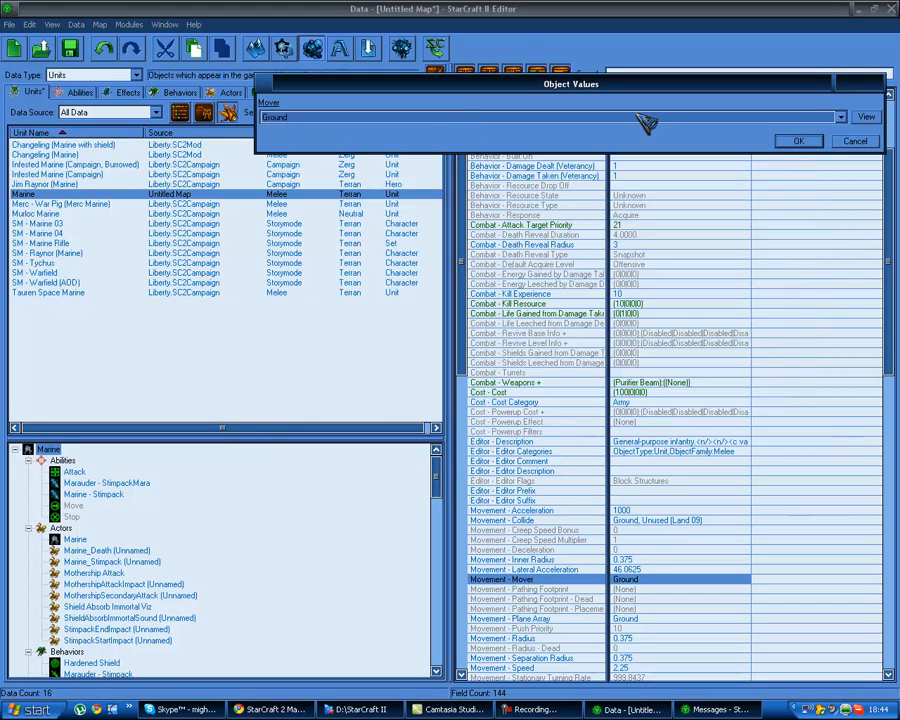
{"action": "left_click", "coordinate": [858, 142]}
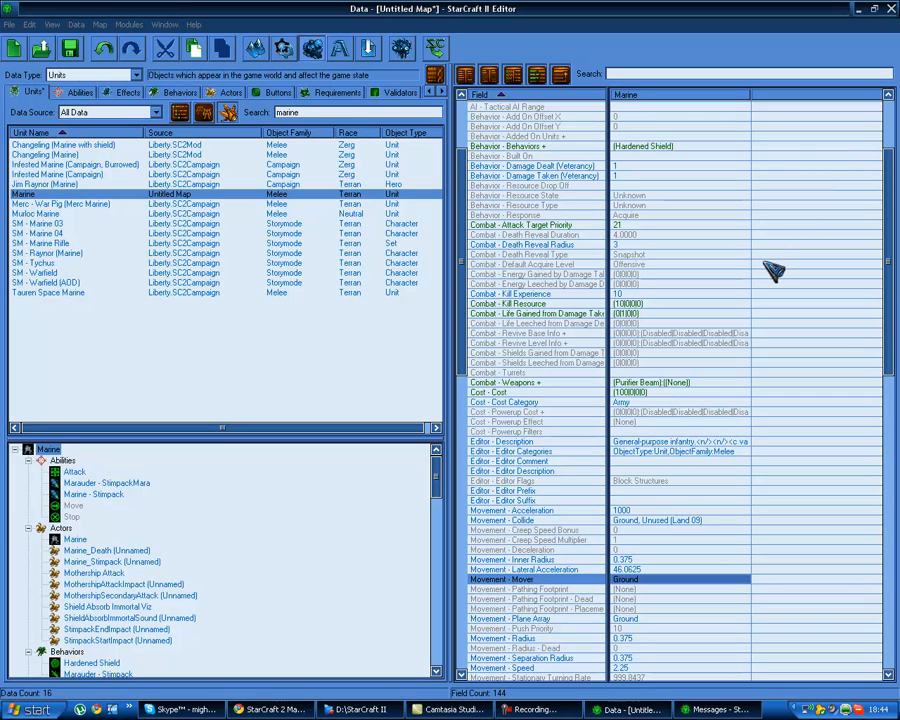
{"action": "left_click", "coordinate": [735, 608]}
{"action": "left_click", "coordinate": [676, 581]}
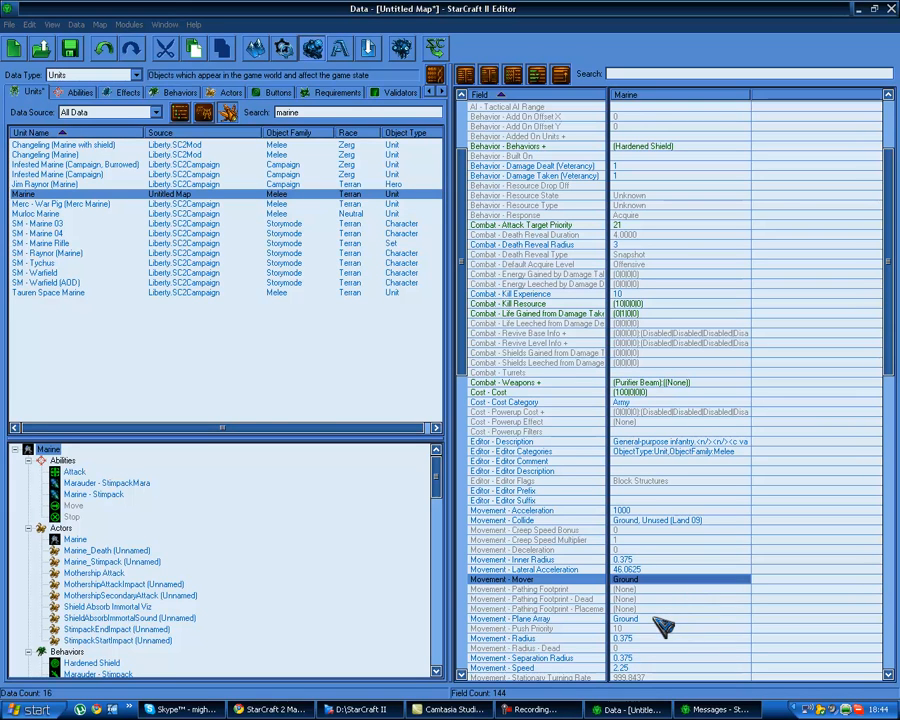
Inspect the Air and Ground options of the Marine's Plane Array field and cancel out of it
{"action": "double_click", "coordinate": [657, 619]}
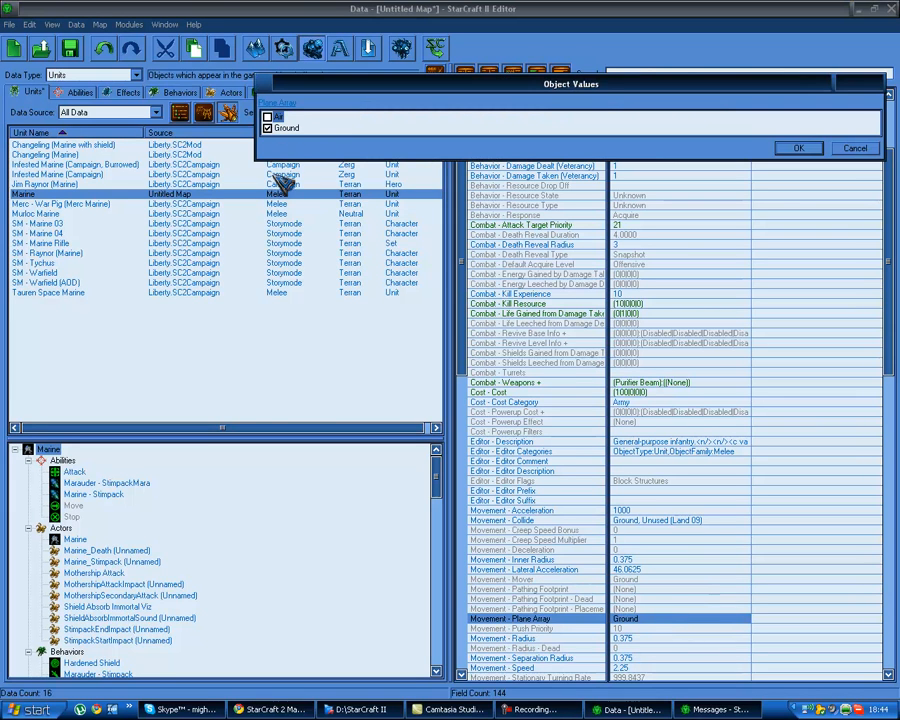
{"action": "left_click", "coordinate": [281, 128]}
{"action": "left_click", "coordinate": [279, 116]}
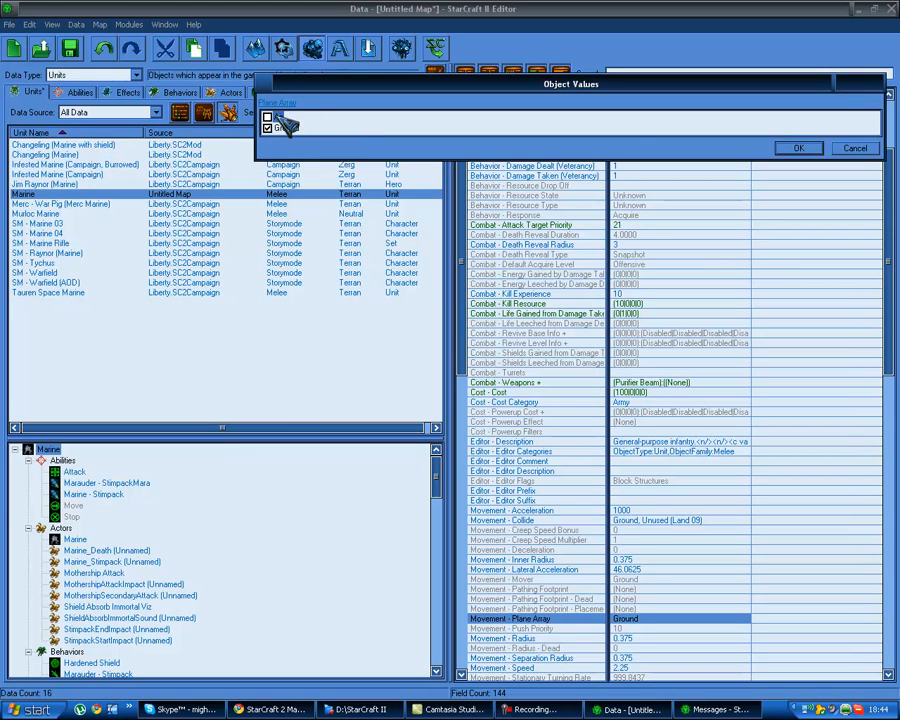
{"action": "left_click", "coordinate": [855, 148]}
Inspect the Marine's Push Priority value, plus the Radius, Radius - Dead and Stationary Turning Rate fields
{"action": "left_click", "coordinate": [648, 629]}
{"action": "double_click", "coordinate": [648, 632]}
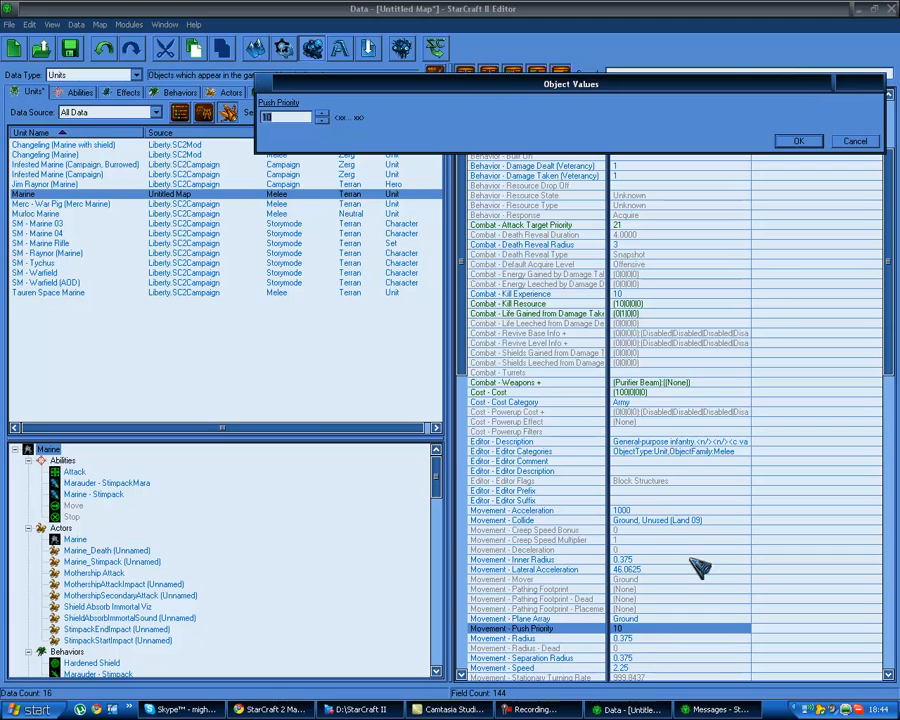
{"action": "left_click", "coordinate": [857, 141]}
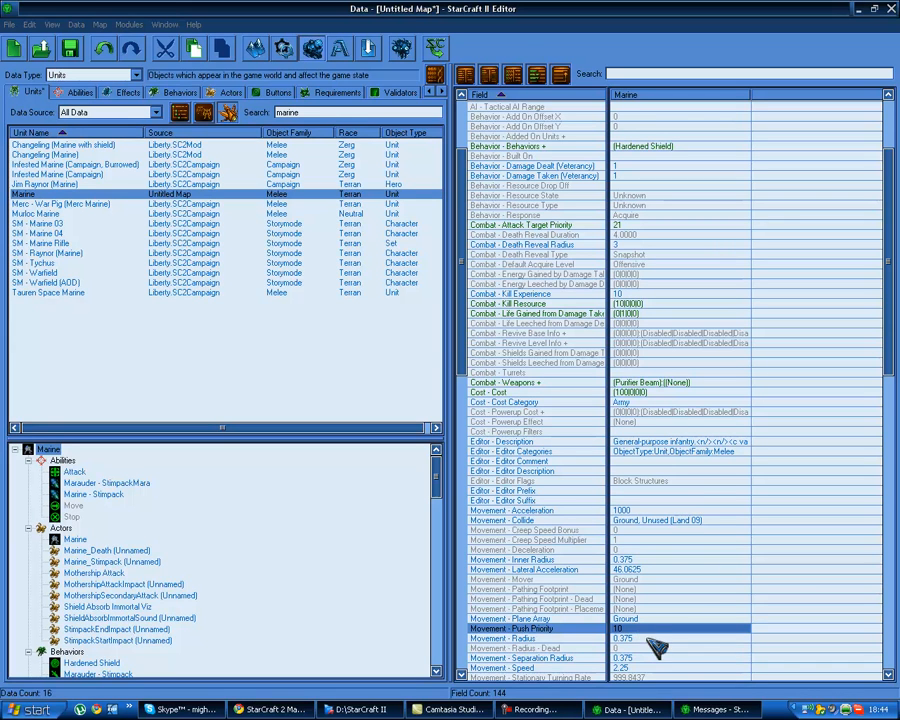
{"action": "left_click", "coordinate": [532, 640]}
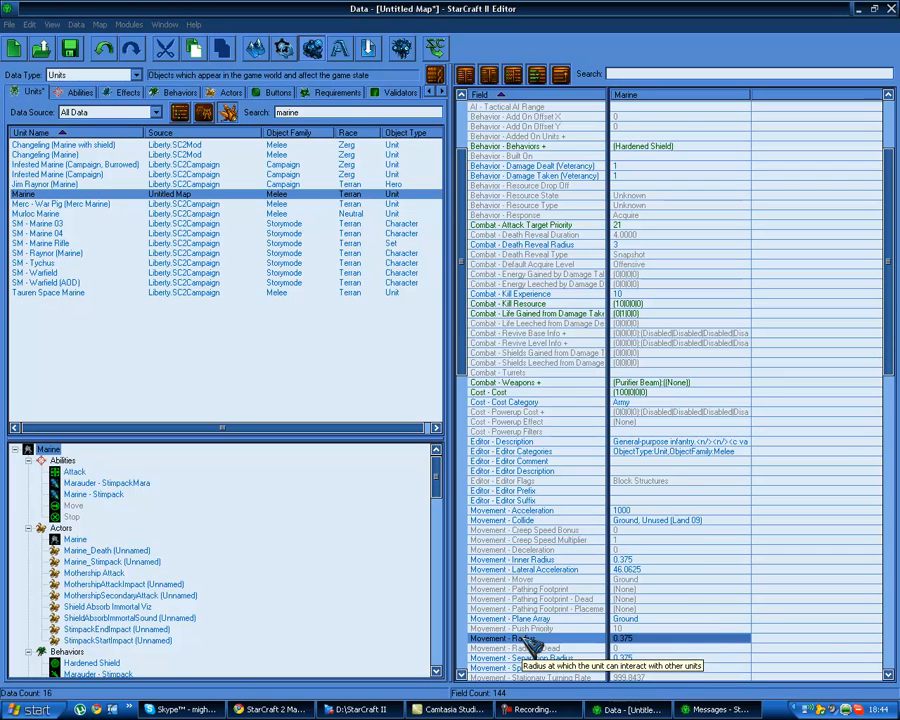
{"action": "left_click", "coordinate": [690, 648]}
{"action": "scroll", "coordinate": [693, 650], "scroll_direction": "down", "scroll_amount": 2}
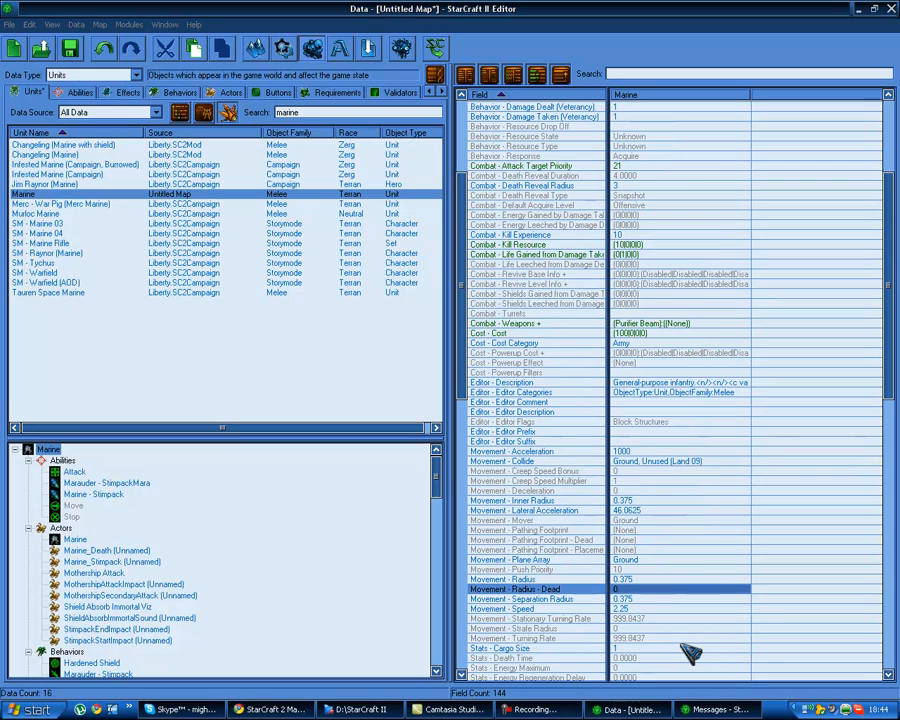
{"action": "left_click", "coordinate": [590, 620]}
{"action": "scroll", "coordinate": [690, 625], "scroll_direction": "down", "scroll_amount": 3}
{"action": "scroll", "coordinate": [685, 630], "scroll_direction": "down", "scroll_amount": 1}
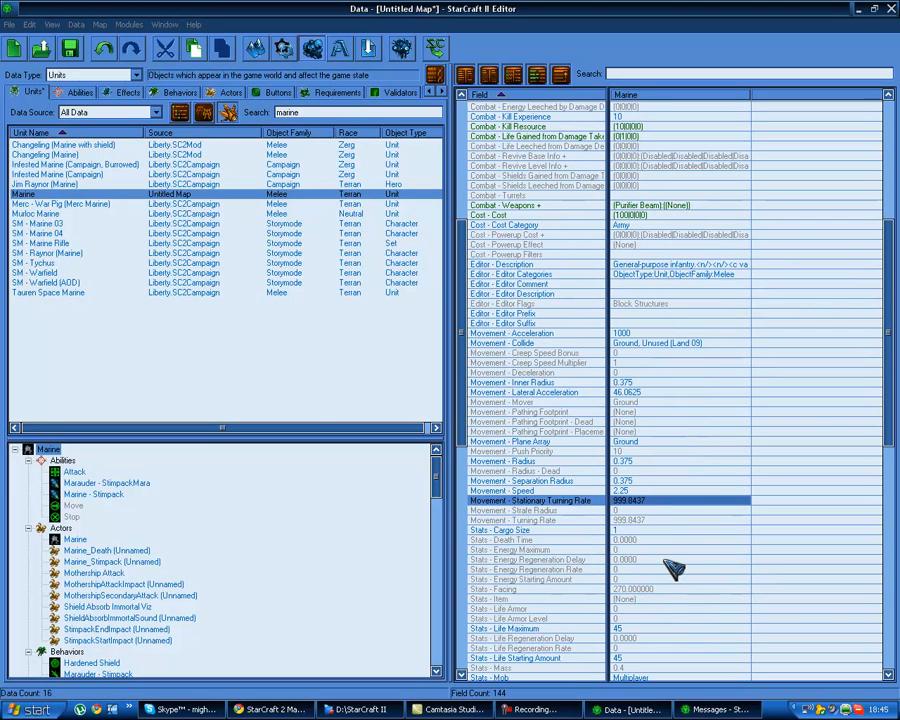
Review the Marine's Cargo Size, Death Time and energy stats, covering maximum, regeneration delay, regeneration rate and starting amount
{"action": "left_click", "coordinate": [658, 560]}
{"action": "left_click", "coordinate": [641, 530]}
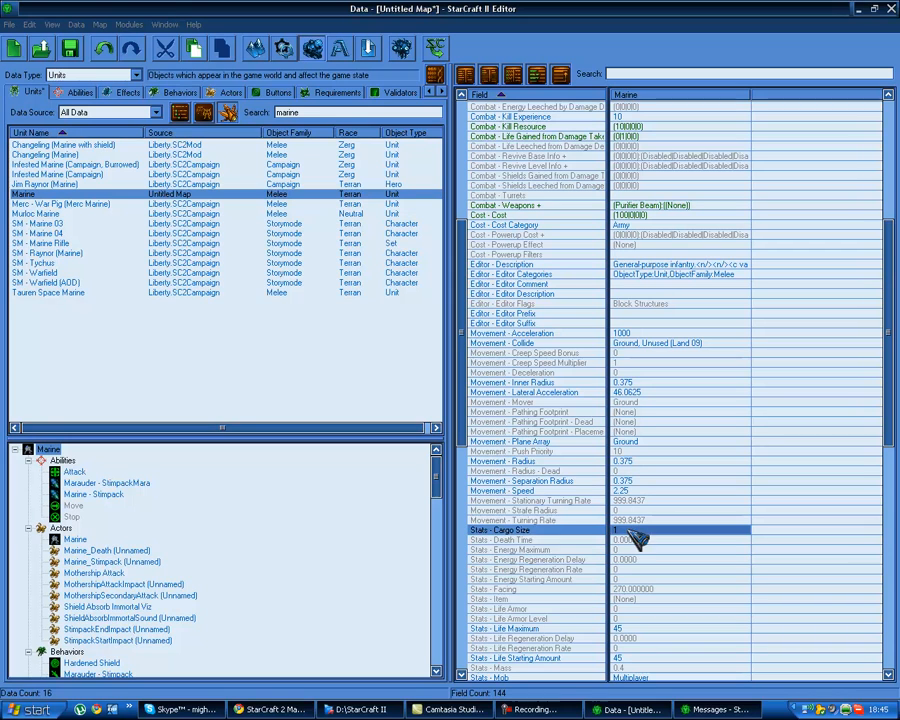
{"action": "left_click", "coordinate": [640, 540]}
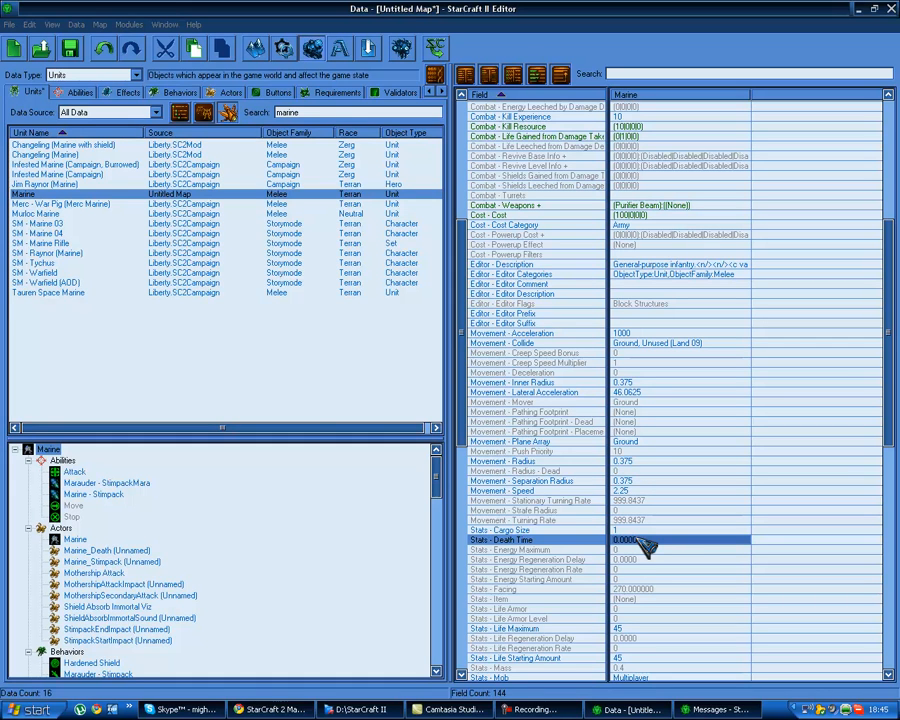
{"action": "left_click", "coordinate": [646, 551]}
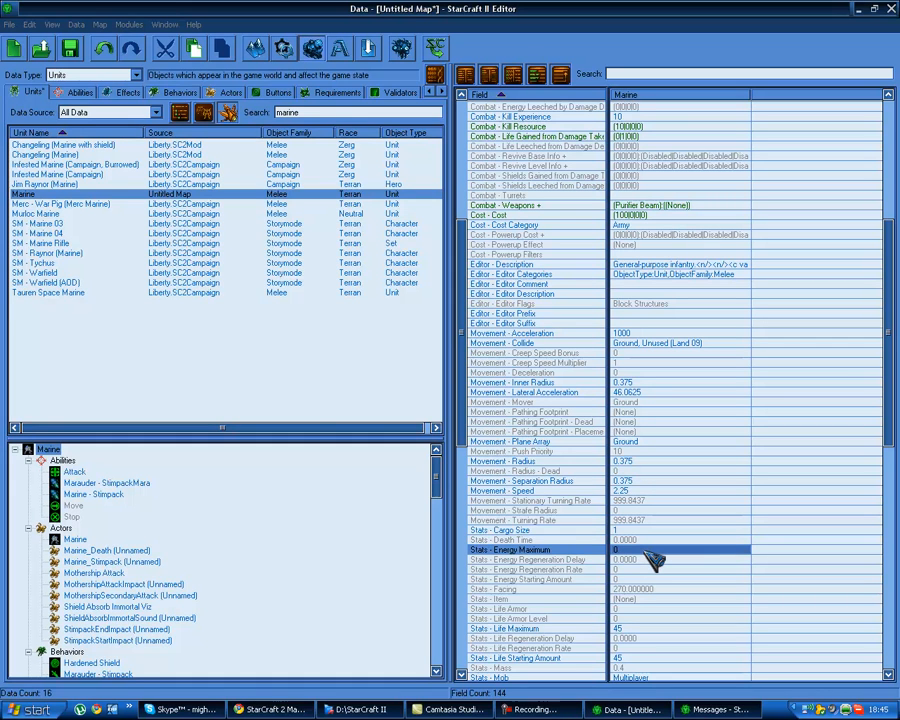
{"action": "left_click", "coordinate": [652, 561]}
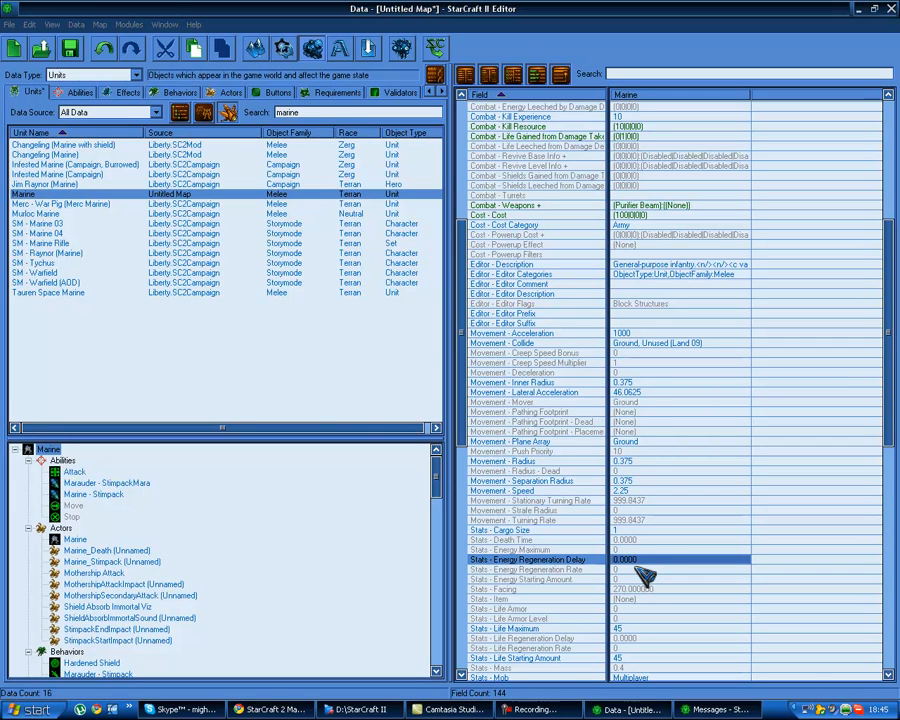
{"action": "left_click", "coordinate": [636, 568]}
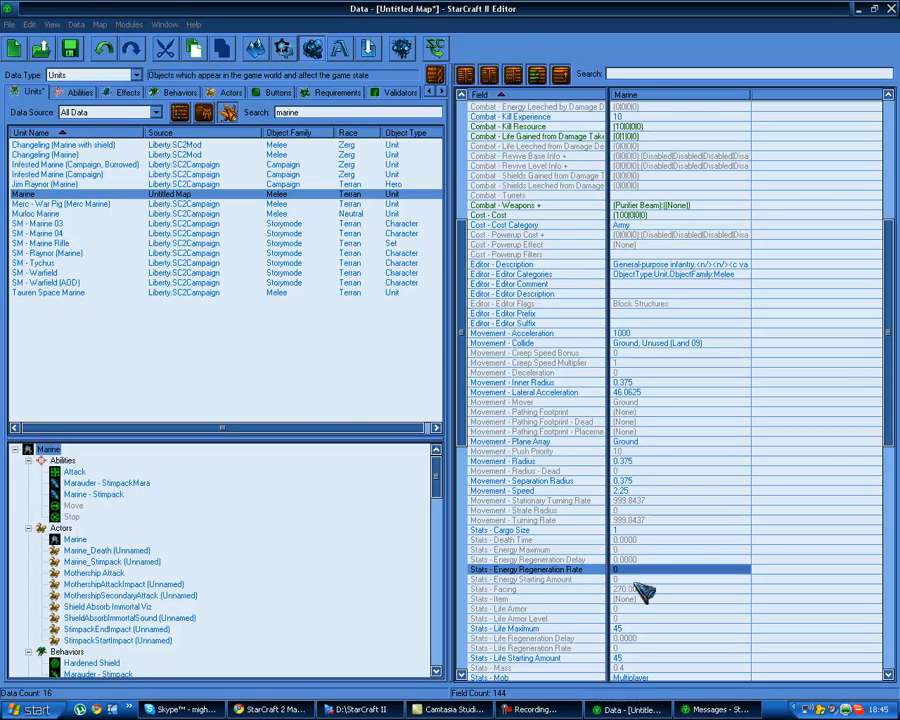
{"action": "left_click", "coordinate": [647, 580]}
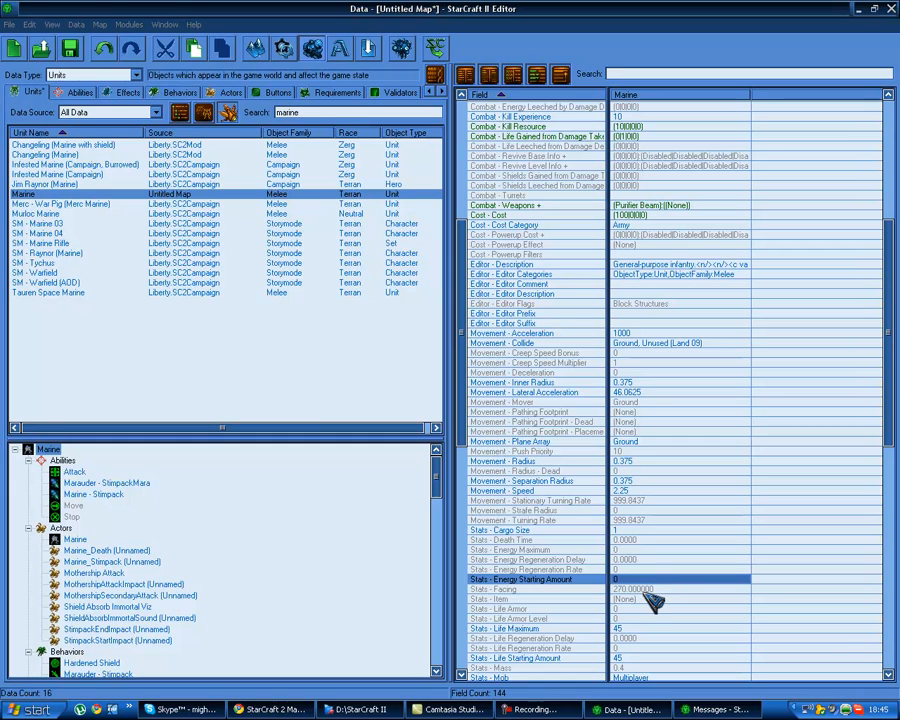
Review the Marine's Facing, Life Armor, Life Armor Level, Life Maximum, Life Starting Amount and life regeneration fields
{"action": "left_click", "coordinate": [635, 617]}
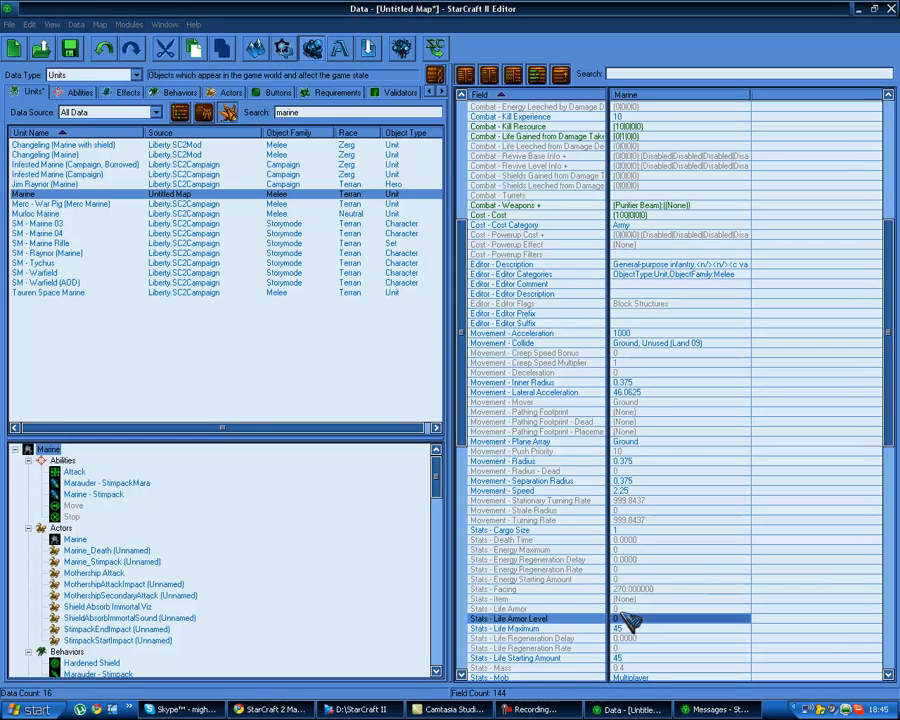
{"action": "left_click", "coordinate": [632, 590]}
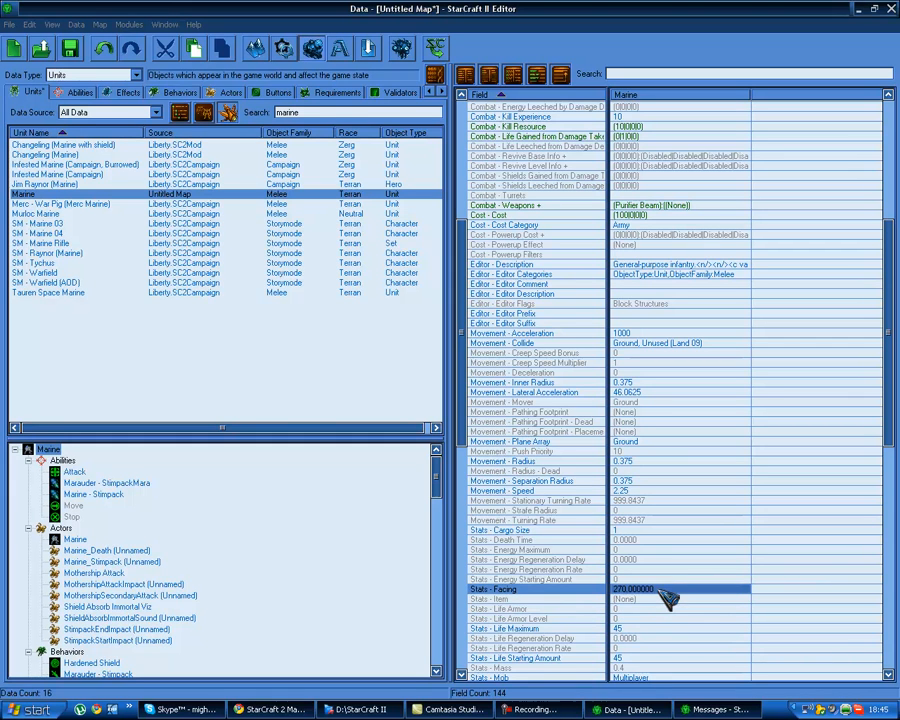
{"action": "left_click", "coordinate": [655, 611]}
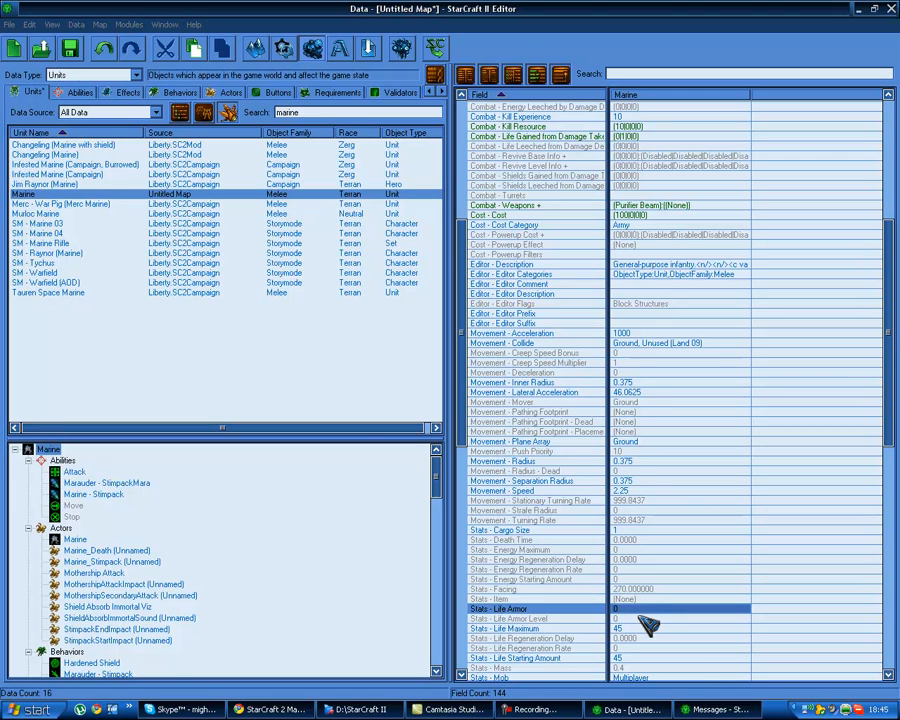
{"action": "left_click", "coordinate": [645, 619]}
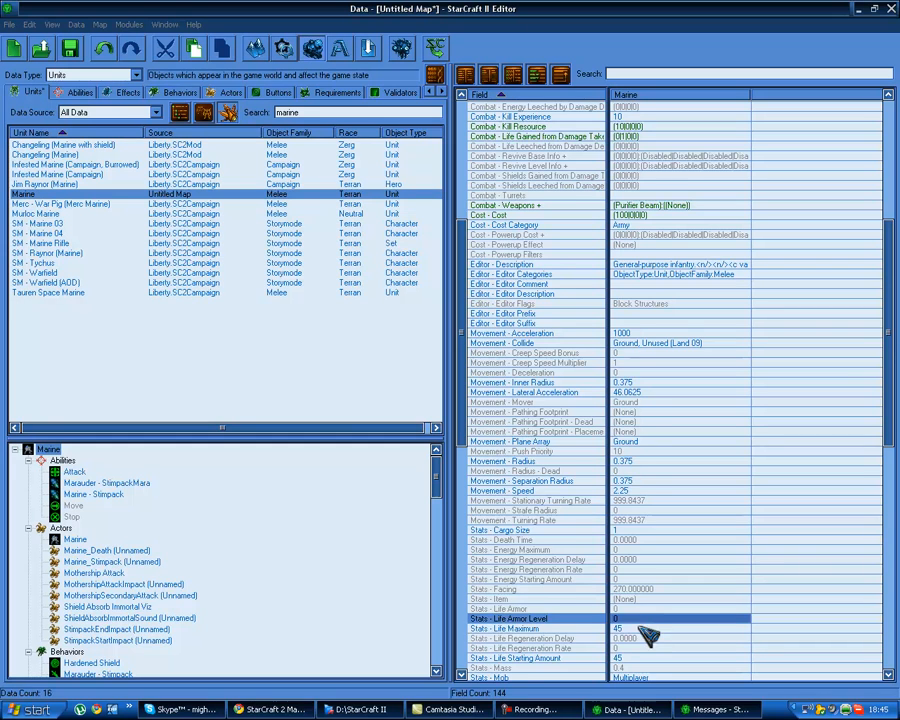
{"action": "left_click", "coordinate": [658, 629]}
{"action": "scroll", "coordinate": [658, 630], "scroll_direction": "down", "scroll_amount": 1}
{"action": "left_click", "coordinate": [658, 630]}
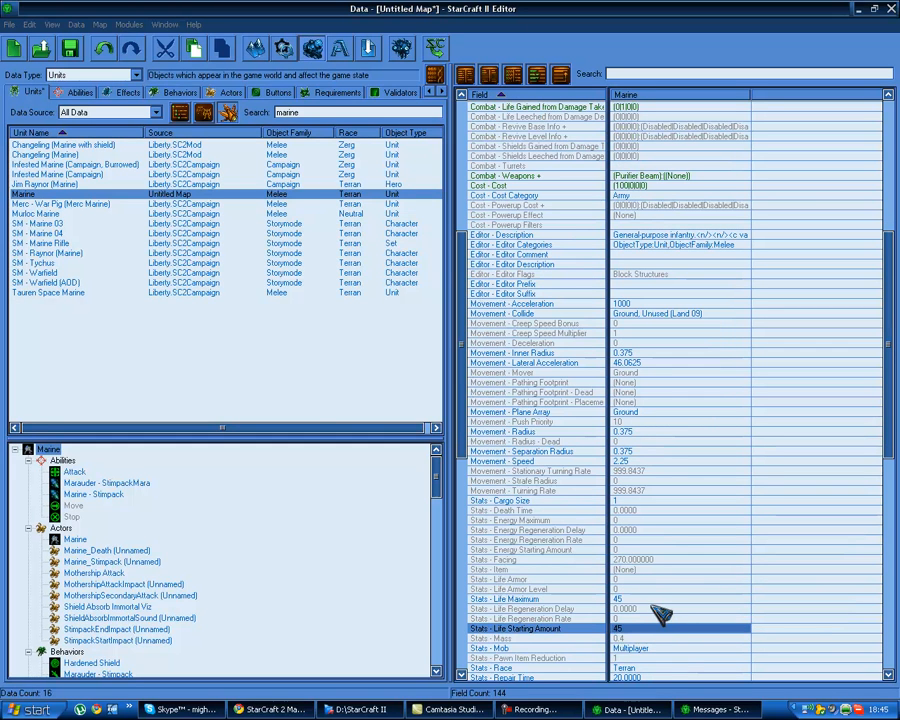
{"action": "left_click", "coordinate": [650, 613]}
{"action": "left_click", "coordinate": [665, 619]}
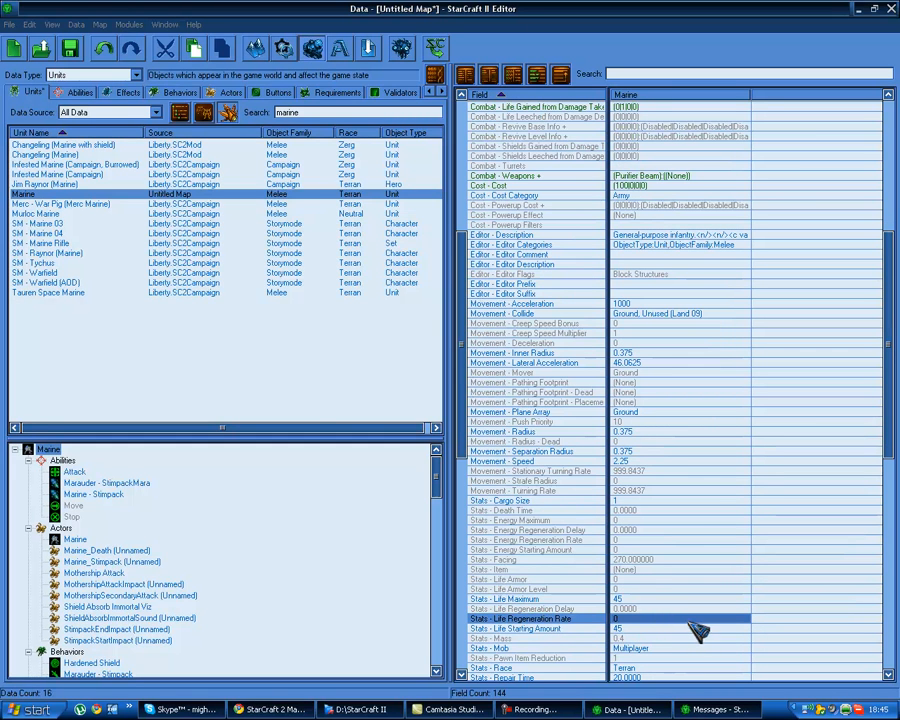
Review the Marine's Life Regeneration Delay, Mass, Pawn Item Reduction, Race and Repair Time stats
{"action": "scroll", "coordinate": [735, 623], "scroll_direction": "down", "scroll_amount": 3}
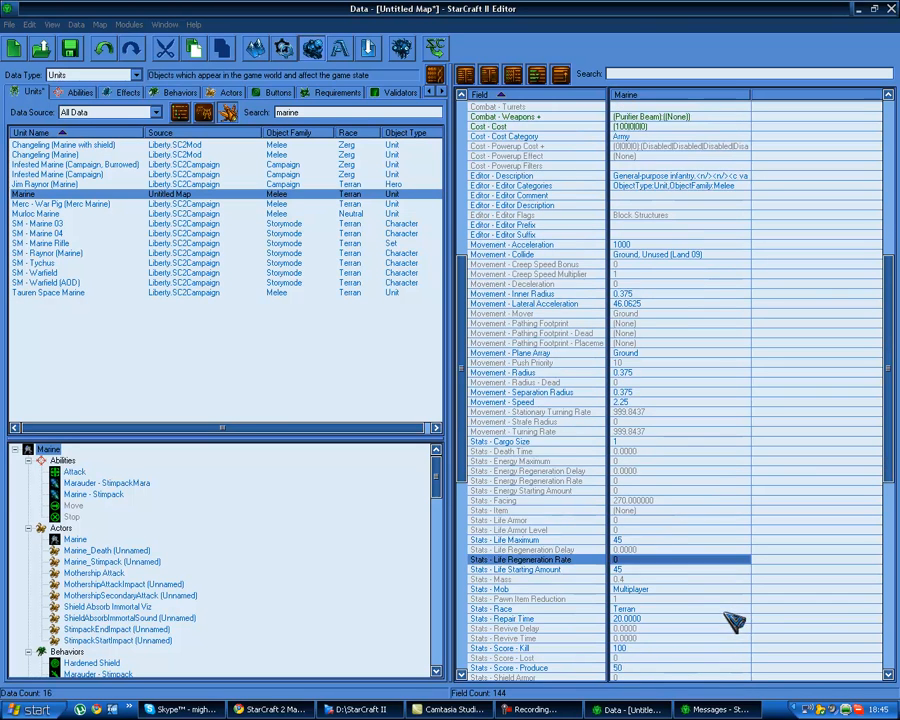
{"action": "left_click", "coordinate": [623, 557]}
{"action": "left_click", "coordinate": [642, 551]}
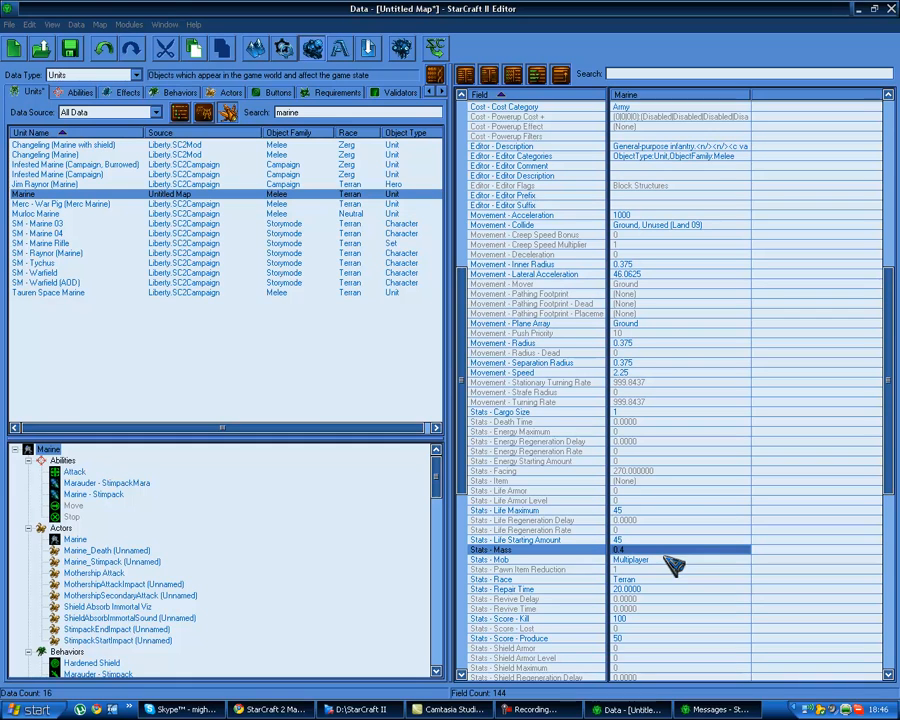
{"action": "left_click", "coordinate": [664, 569]}
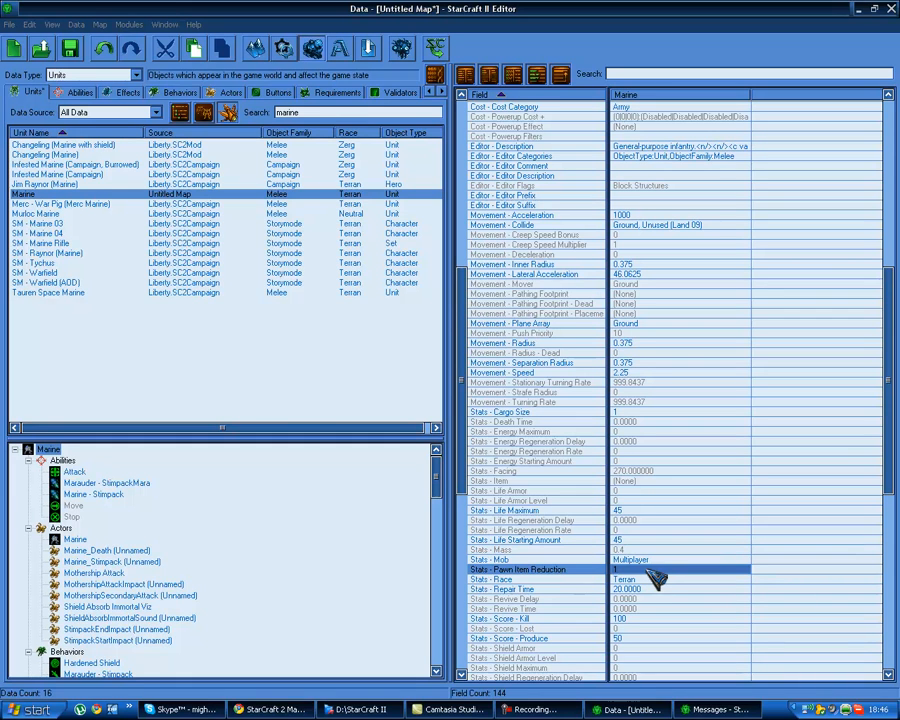
{"action": "left_click", "coordinate": [660, 579]}
{"action": "left_click", "coordinate": [670, 589]}
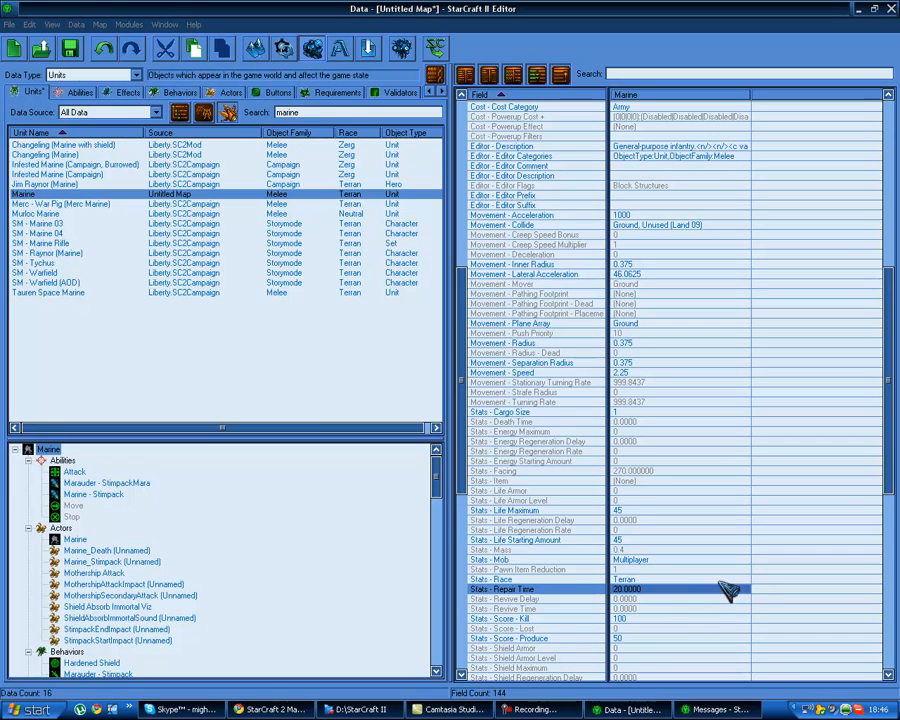
Review the Marine's Revive Delay and Revive Time, plus the Kill, Lost and Produce score stats
{"action": "left_click", "coordinate": [681, 608]}
{"action": "left_click", "coordinate": [678, 621]}
{"action": "left_click", "coordinate": [668, 647]}
{"action": "left_click", "coordinate": [667, 628]}
{"action": "left_click", "coordinate": [668, 638]}
{"action": "left_click", "coordinate": [671, 619]}
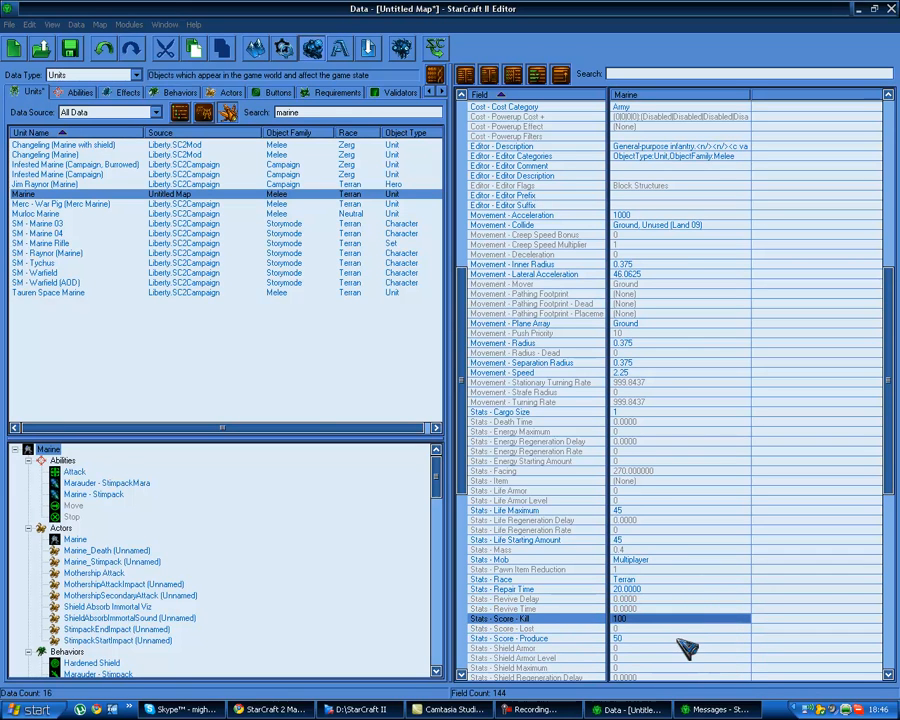
{"action": "left_click", "coordinate": [684, 638]}
{"action": "left_click", "coordinate": [655, 606]}
{"action": "left_click", "coordinate": [651, 600]}
{"action": "left_click", "coordinate": [650, 609]}
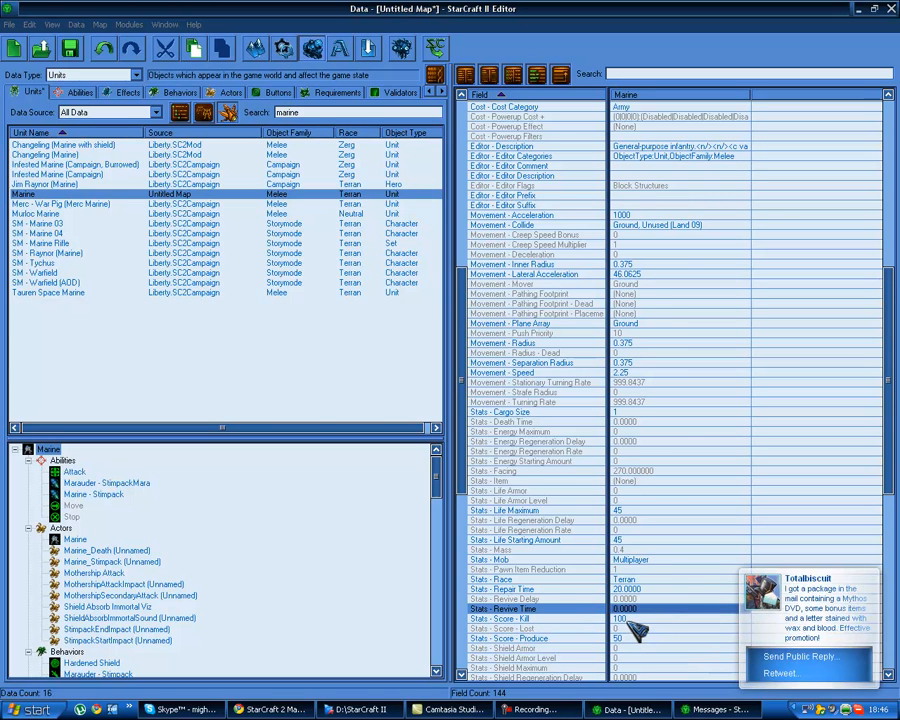
{"action": "left_click", "coordinate": [641, 628]}
Review the Marine's shield stats, then inspect the Dawn and Dusk values of Sight Bonus and cancel out
{"action": "scroll", "coordinate": [640, 628], "scroll_direction": "down", "scroll_amount": 3}
{"action": "left_click_drag", "start_coordinate": [628, 561], "coordinate": [644, 600]}
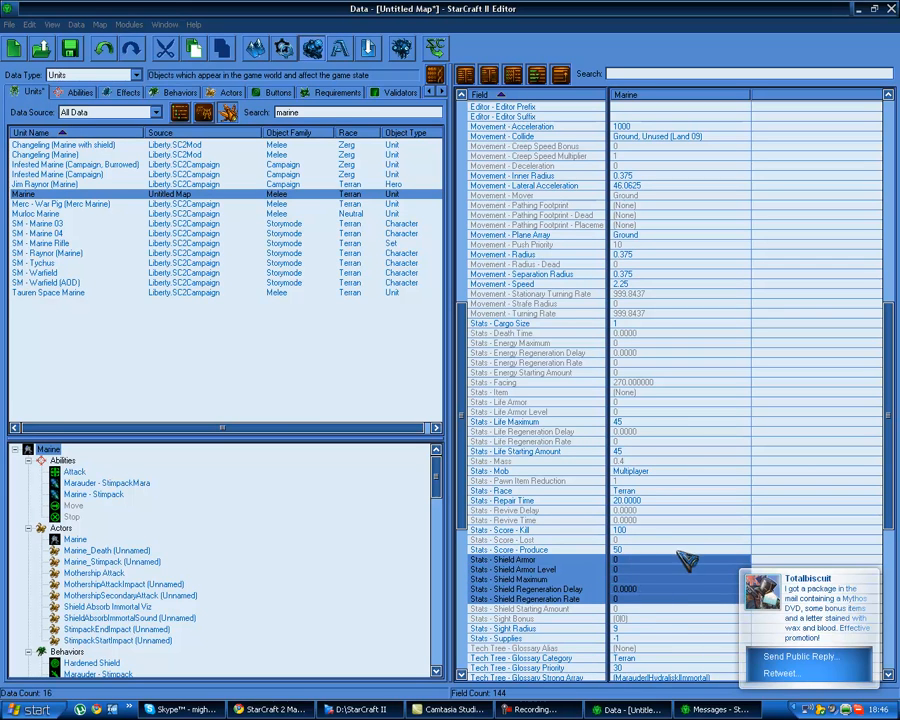
{"action": "left_click", "coordinate": [650, 620]}
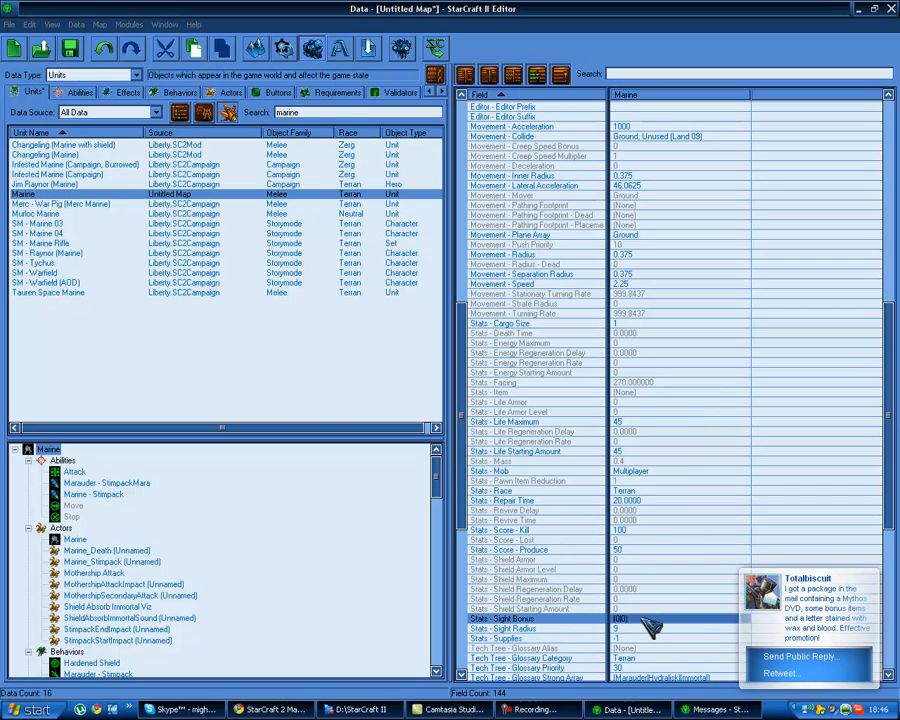
{"action": "double_click", "coordinate": [646, 620]}
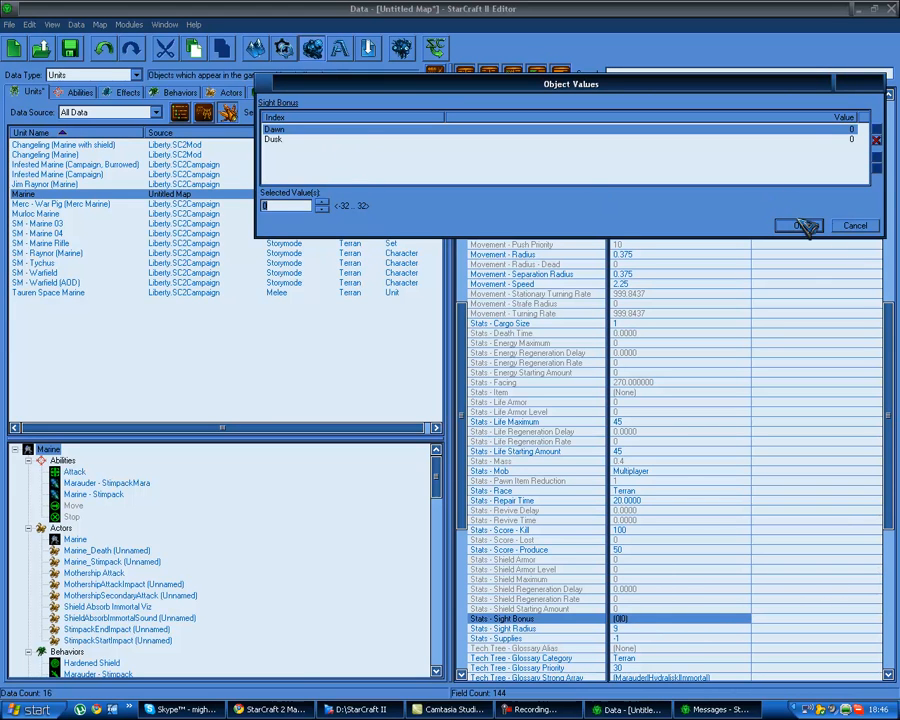
{"action": "left_click", "coordinate": [870, 224]}
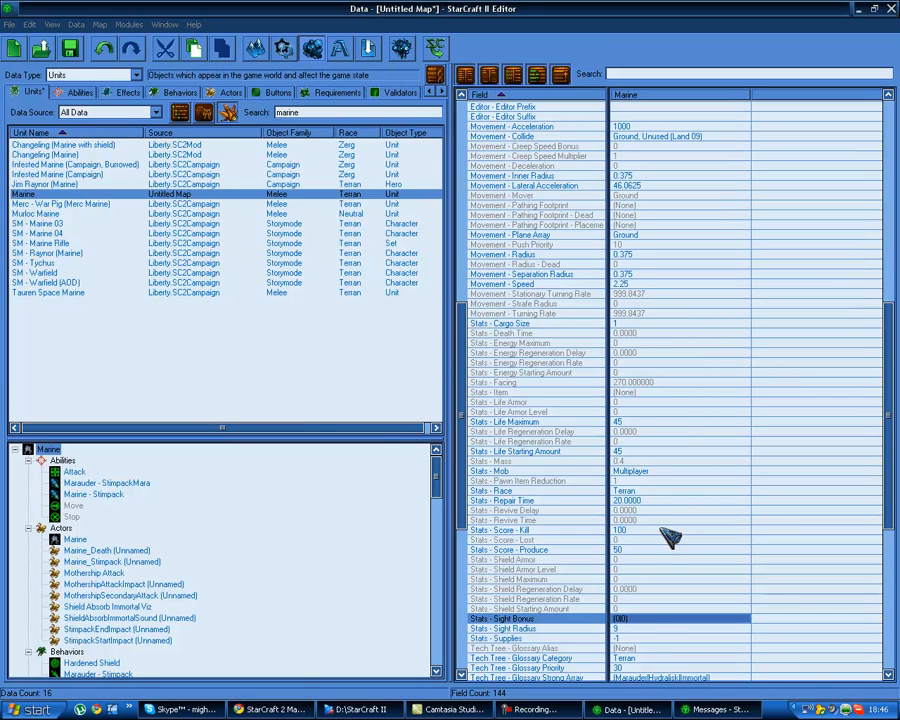
Review the Marine's Sight Radius and Supplies stats alongside Sight Bonus
{"action": "left_click", "coordinate": [630, 629]}
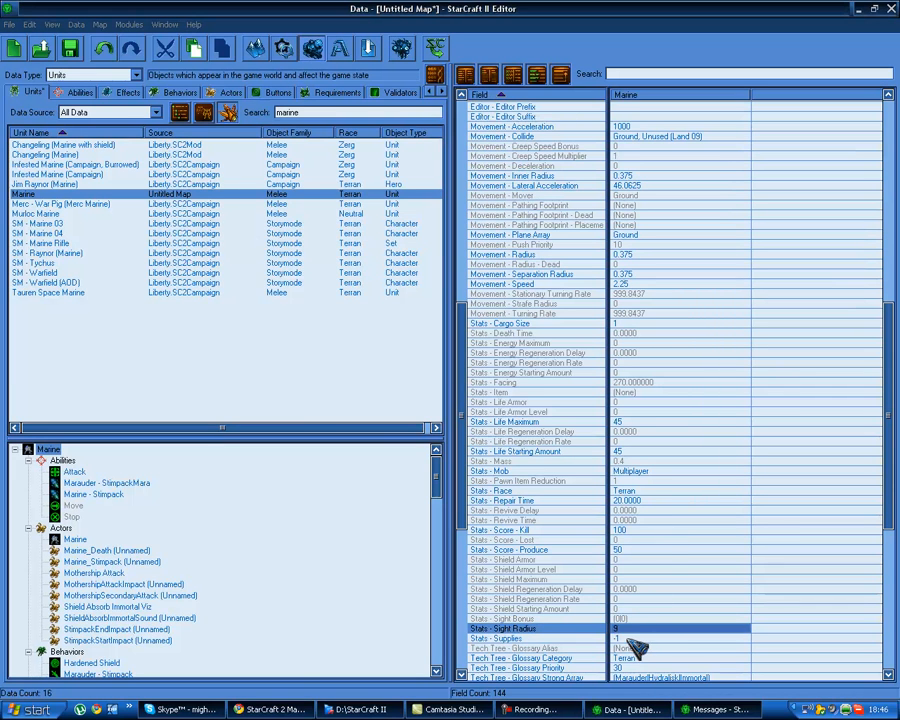
{"action": "left_click", "coordinate": [645, 639]}
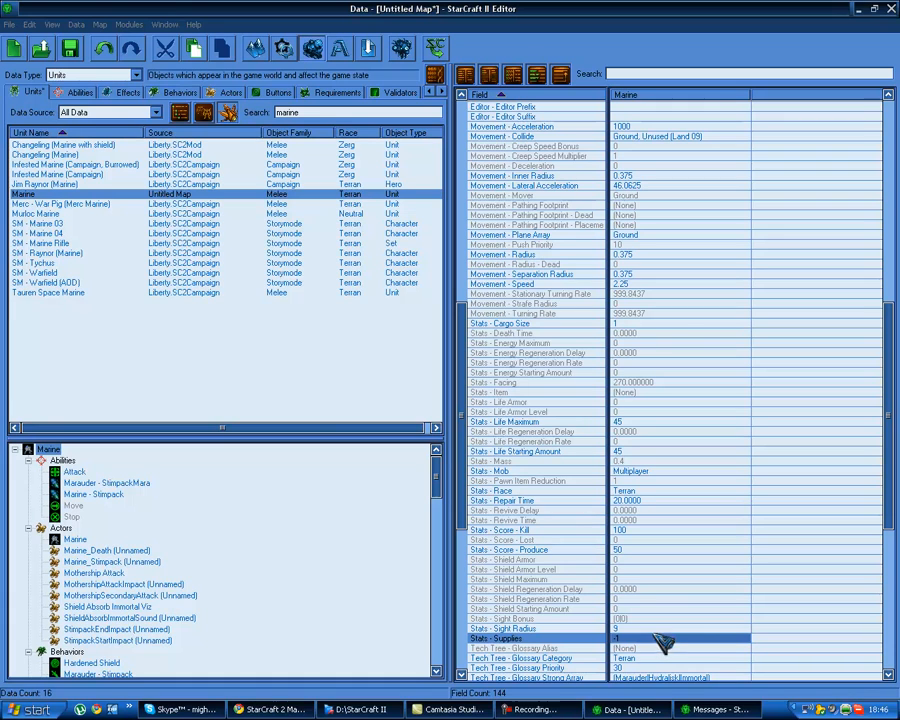
{"action": "left_click", "coordinate": [705, 619]}
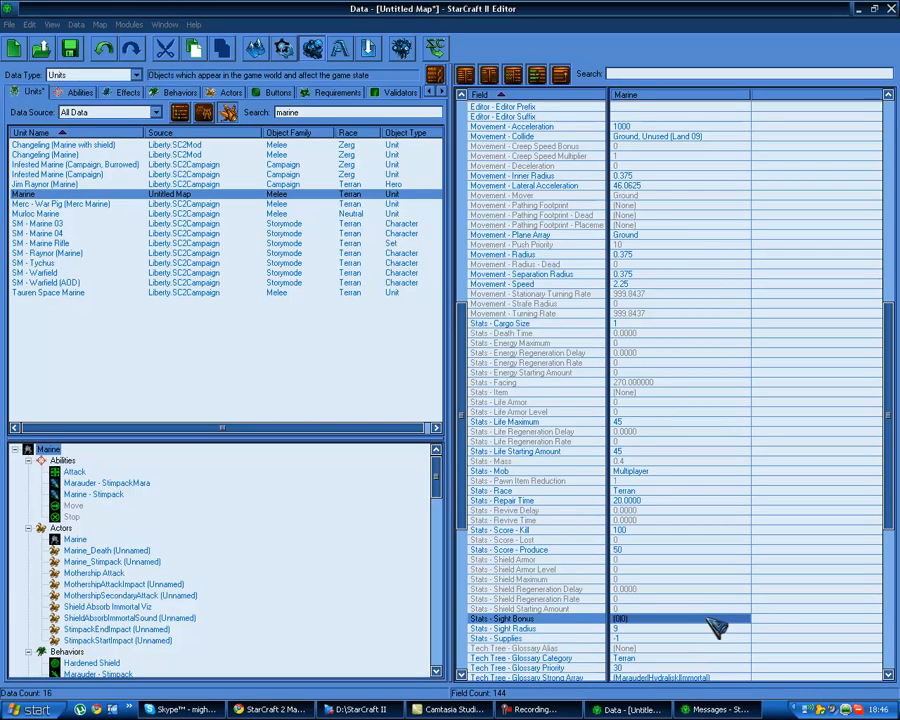
Look over the Marine's Tech Tree fields, including Glossary Alias, Category, Priority and the Strong and Weak arrays
{"action": "scroll", "coordinate": [708, 610], "scroll_direction": "down", "scroll_amount": 2}
{"action": "left_click", "coordinate": [705, 588]}
{"action": "left_click", "coordinate": [705, 600]}
{"action": "left_click_drag", "start_coordinate": [694, 607], "coordinate": [700, 667]}
{"action": "left_click_drag", "start_coordinate": [690, 579], "coordinate": [686, 622]}
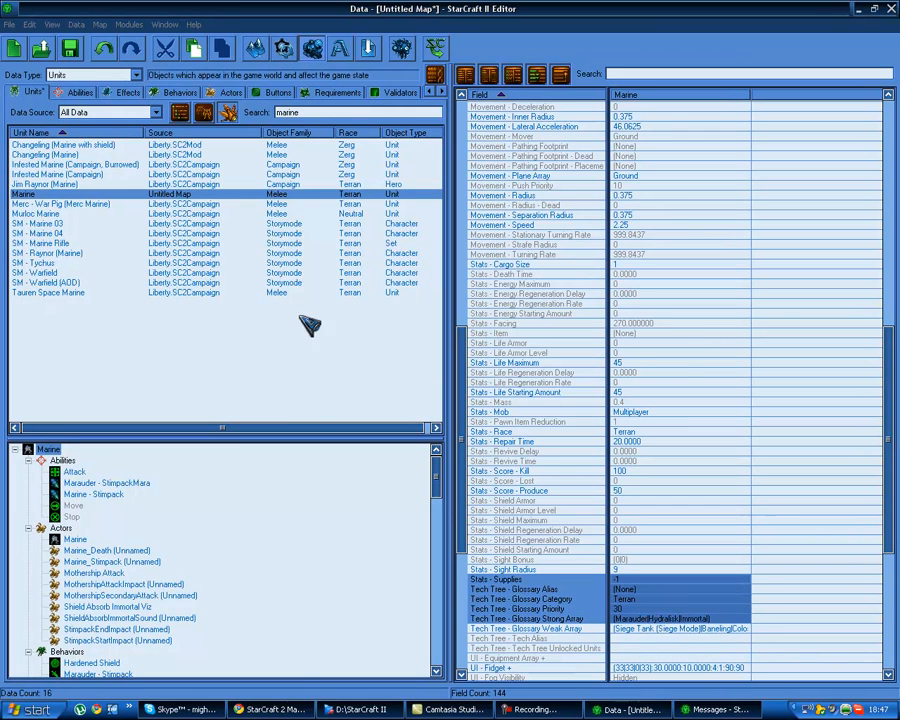
{"action": "left_click", "coordinate": [705, 471]}
Inspect the Animation and Move chances in the Marine's Fidget field and cancel out of it
{"action": "scroll", "coordinate": [742, 567], "scroll_direction": "down", "scroll_amount": 4}
{"action": "scroll", "coordinate": [742, 567], "scroll_direction": "down", "scroll_amount": 1}
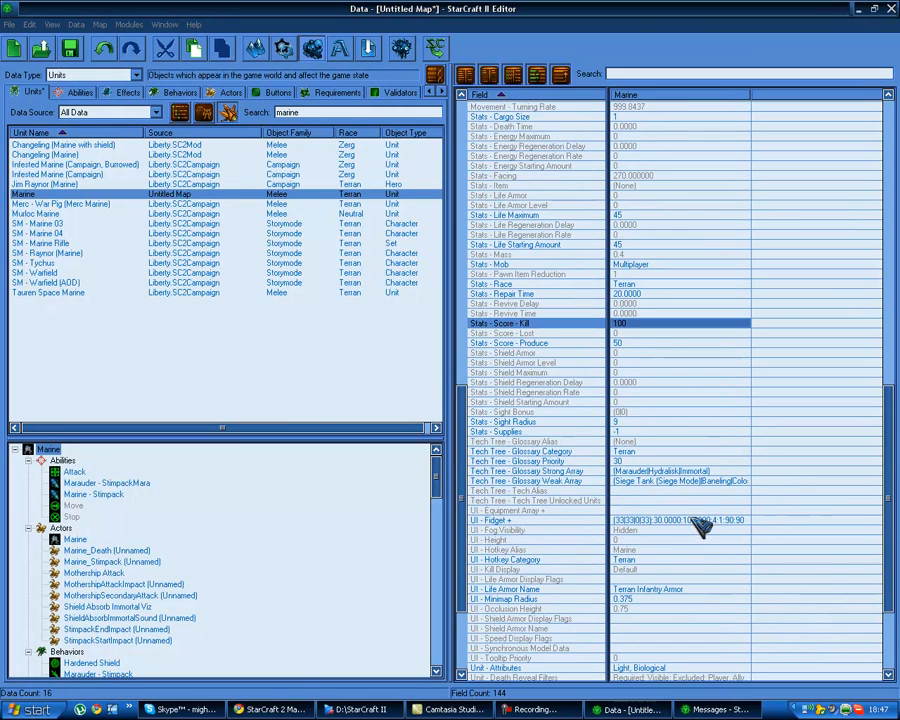
{"action": "left_click", "coordinate": [702, 520]}
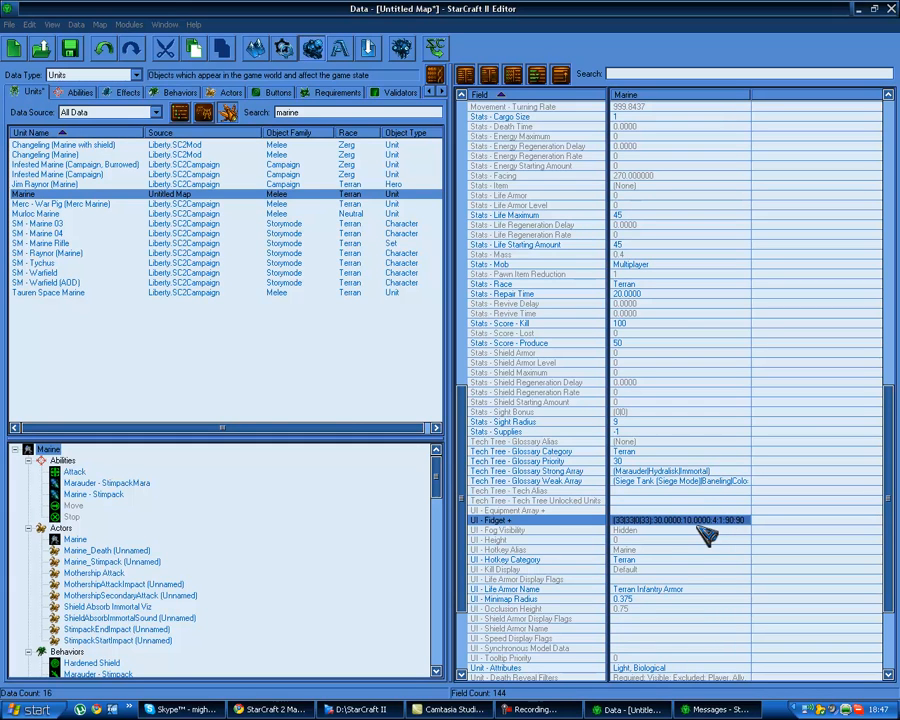
{"action": "double_click", "coordinate": [701, 524]}
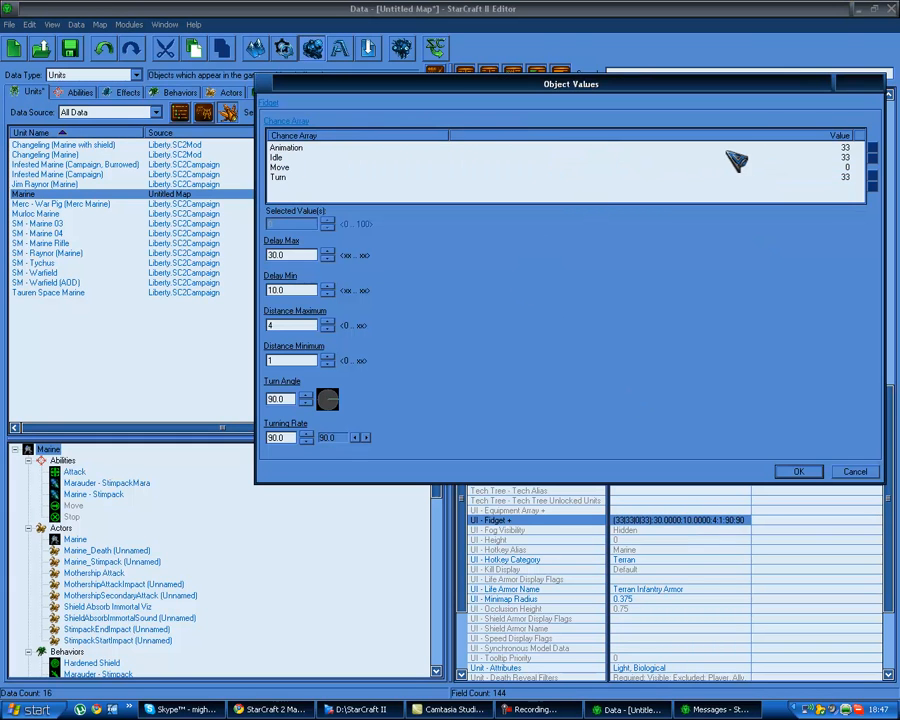
{"action": "left_click", "coordinate": [520, 147]}
{"action": "left_click", "coordinate": [530, 167]}
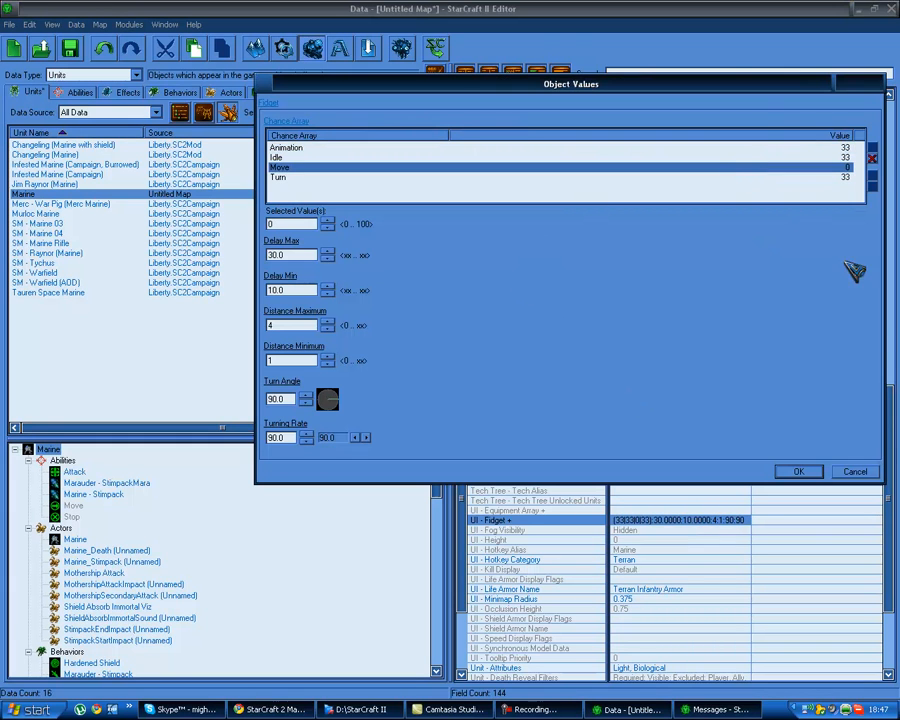
{"action": "left_click", "coordinate": [864, 472]}
Review the Marine's UI fields for Kill Display, Life Armor Name, Life Armor Display Flags and Minimap Radius
{"action": "left_click", "coordinate": [714, 569]}
{"action": "left_click", "coordinate": [704, 590]}
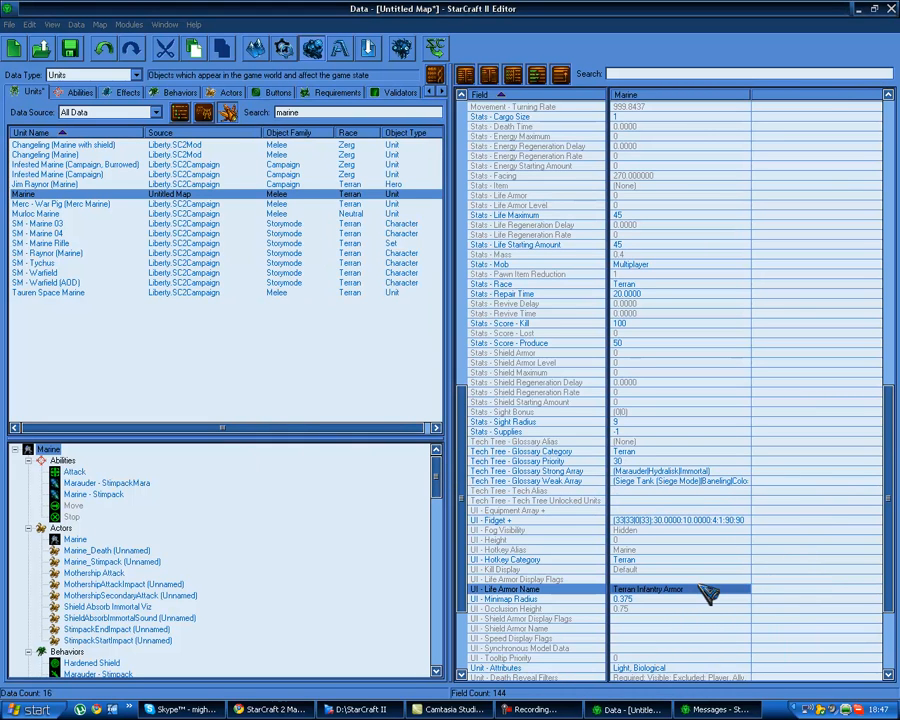
{"action": "left_click", "coordinate": [689, 599]}
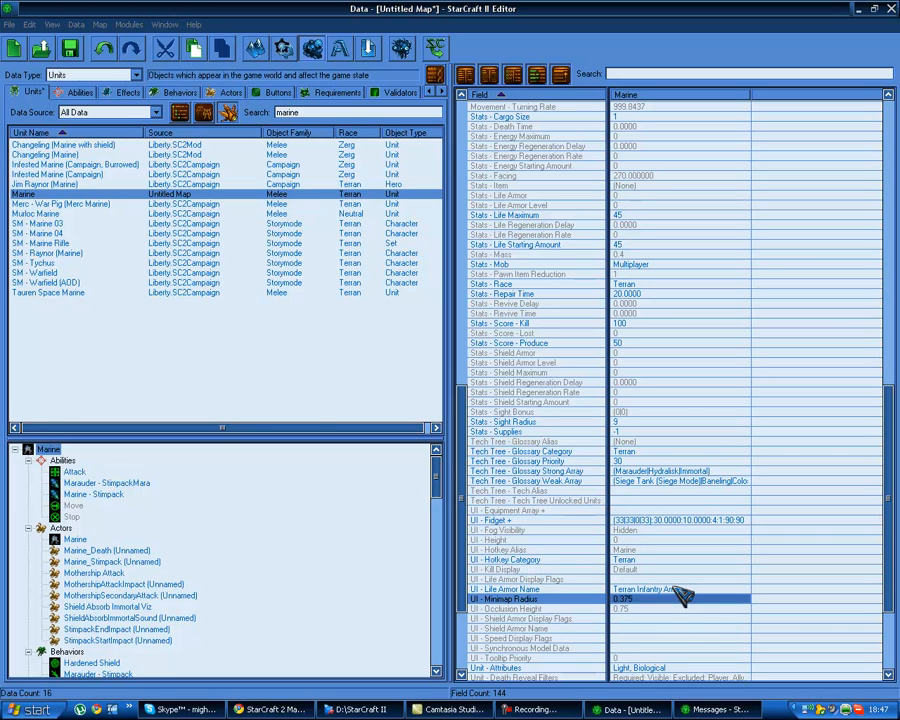
{"action": "left_click", "coordinate": [652, 578]}
{"action": "left_click", "coordinate": [659, 568]}
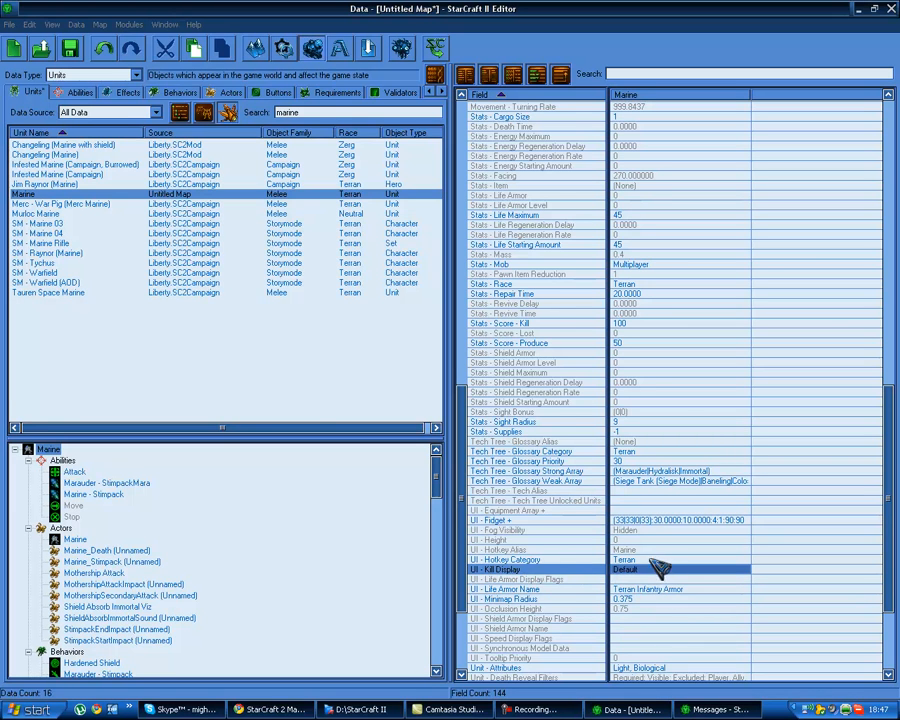
Inspect the available options in the Marine's unit Attributes field and cancel out of it
{"action": "scroll", "coordinate": [659, 567], "scroll_direction": "down", "scroll_amount": 2}
{"action": "scroll", "coordinate": [666, 540], "scroll_direction": "down", "scroll_amount": 3}
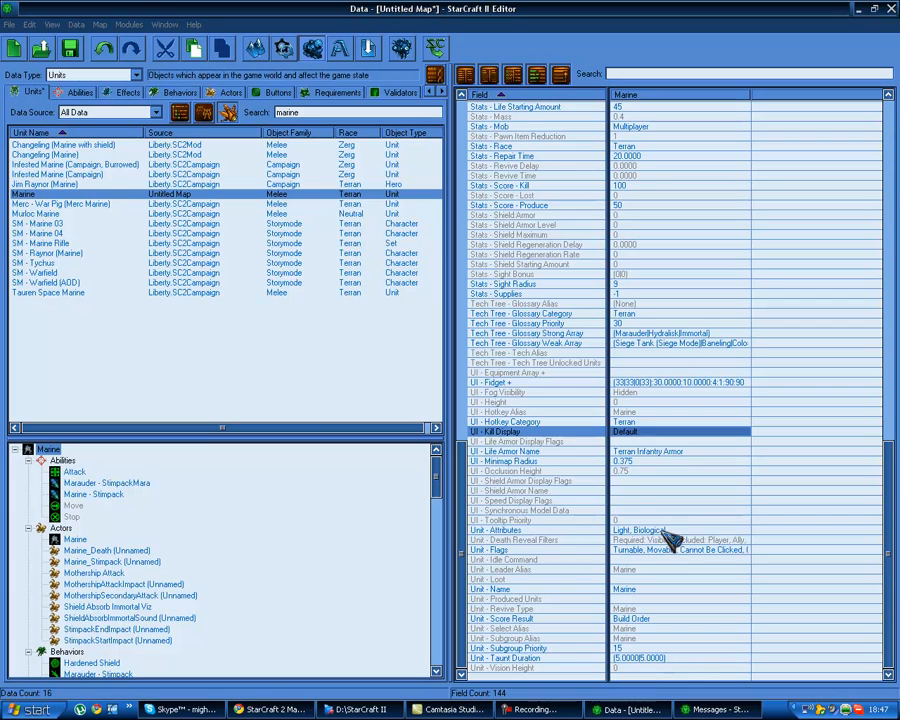
{"action": "double_click", "coordinate": [670, 531]}
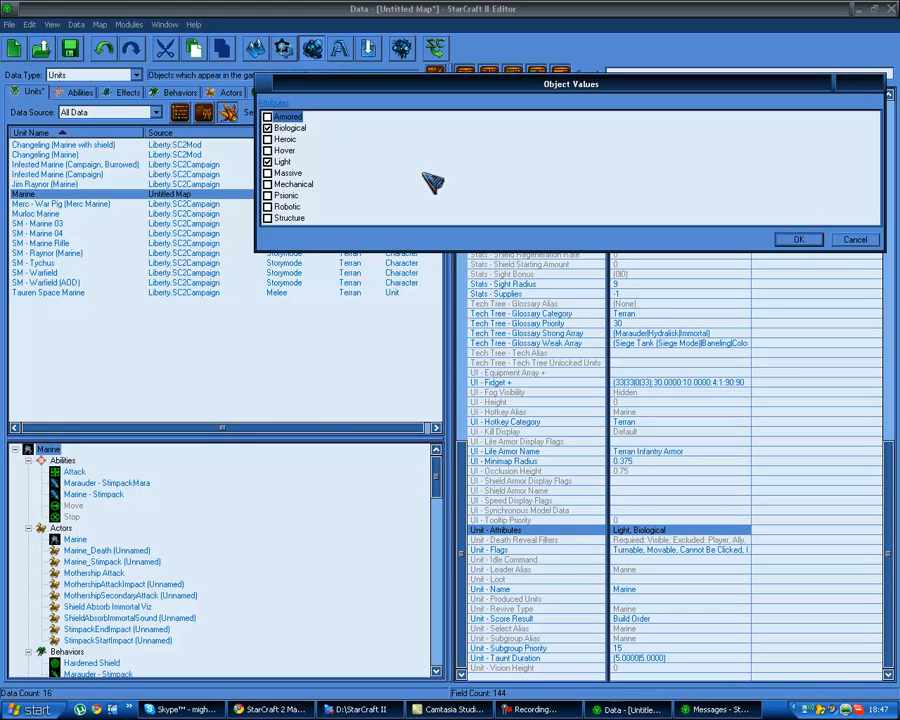
{"action": "left_click", "coordinate": [855, 240]}
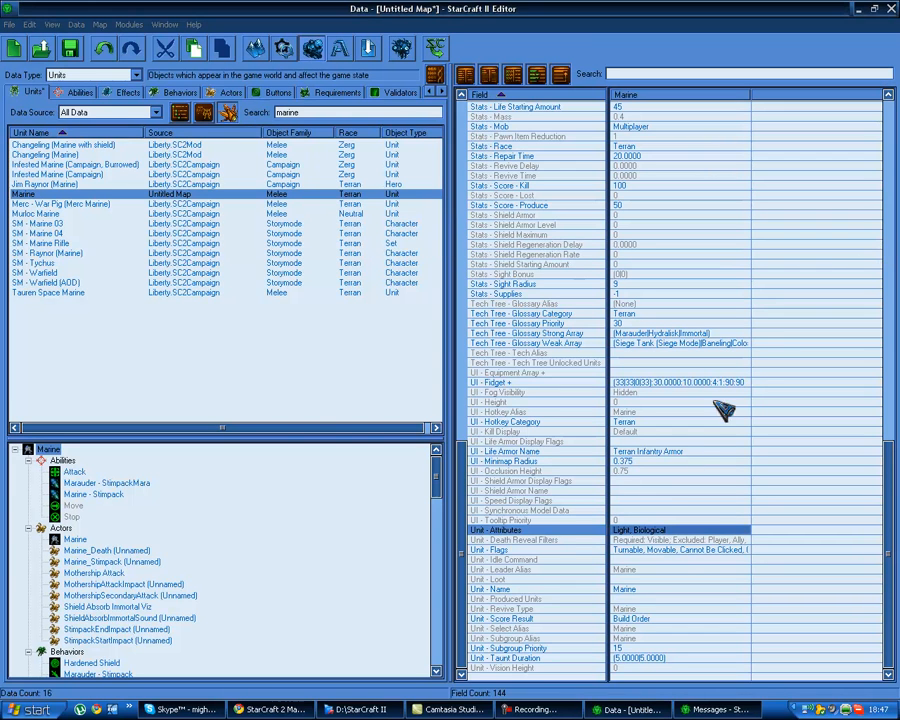
Inspect the Marine's unit Flags, including Cloaked, Hero, Buried, Invulnerable and Missile, and close the list without changing any
{"action": "left_click", "coordinate": [656, 541]}
{"action": "left_click", "coordinate": [734, 551]}
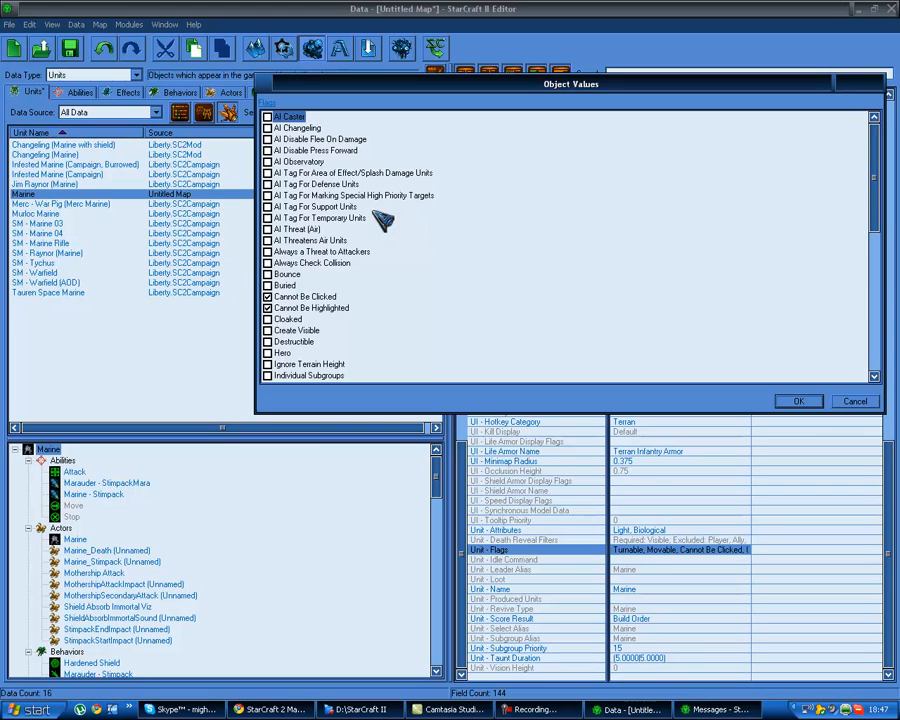
{"action": "left_click", "coordinate": [288, 318]}
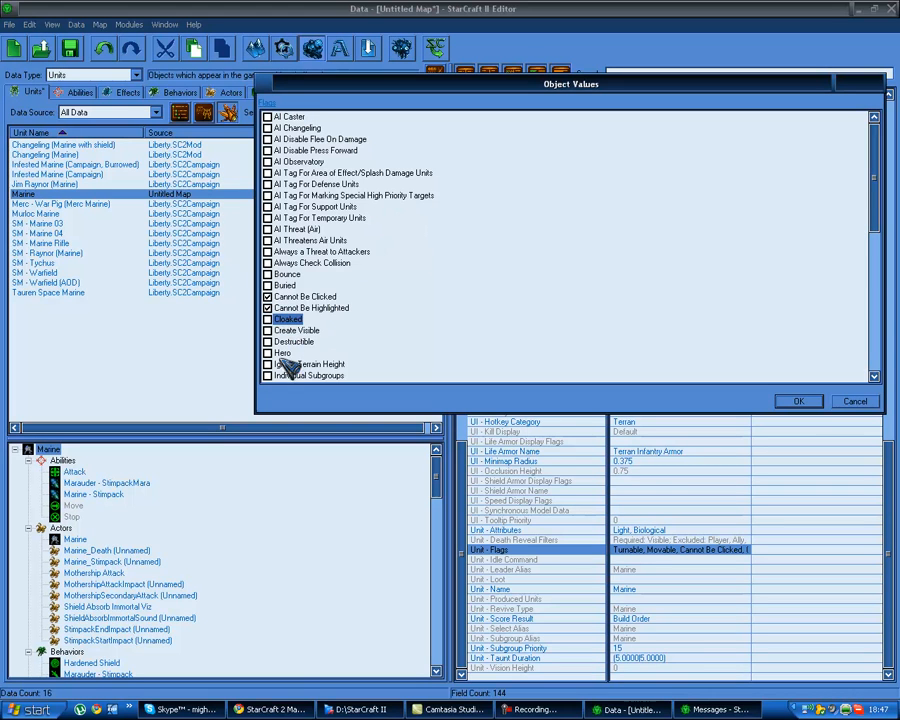
{"action": "left_click", "coordinate": [283, 355]}
{"action": "left_click", "coordinate": [287, 285]}
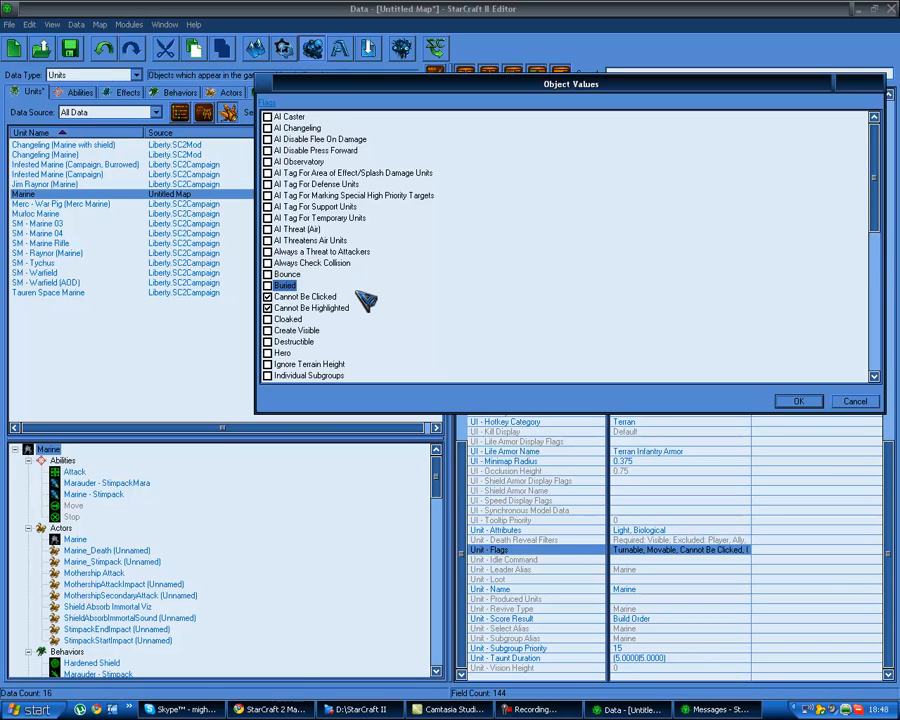
{"action": "scroll", "coordinate": [345, 345], "scroll_direction": "down", "scroll_amount": 3}
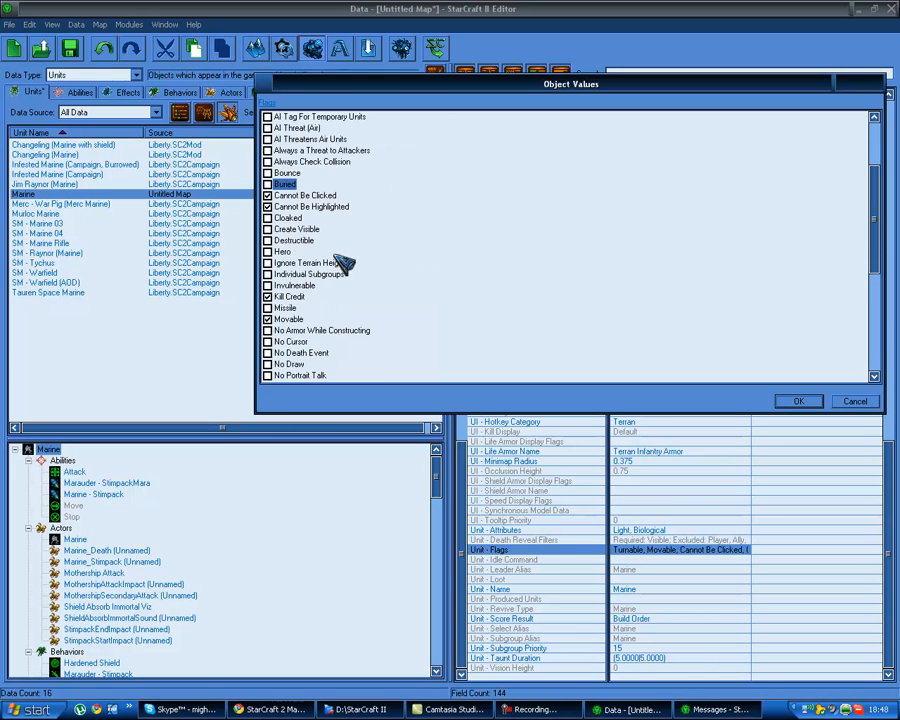
{"action": "left_click", "coordinate": [287, 285]}
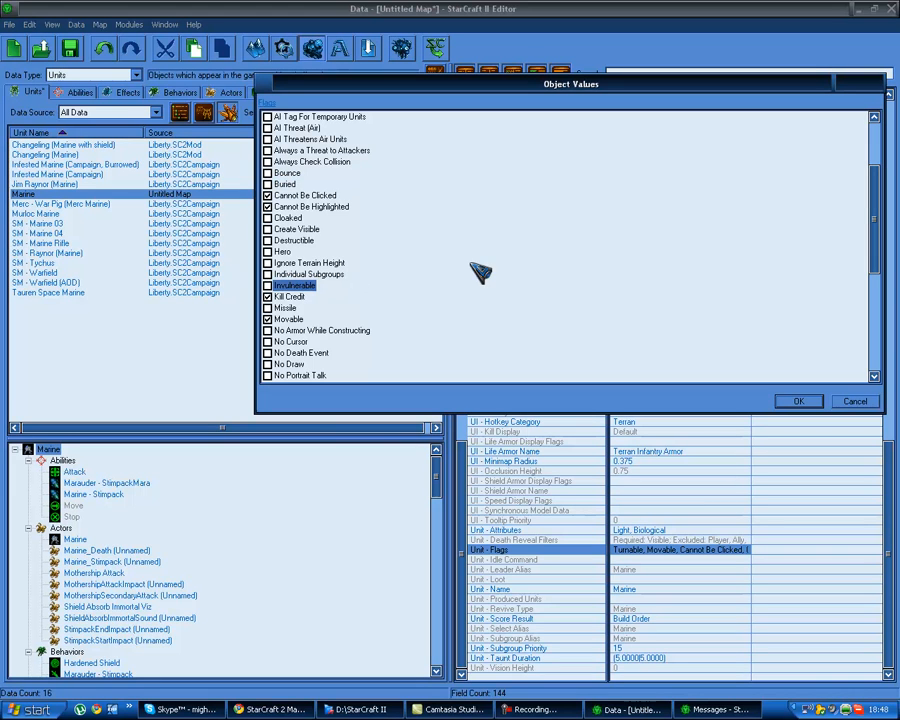
{"action": "left_click", "coordinate": [290, 306]}
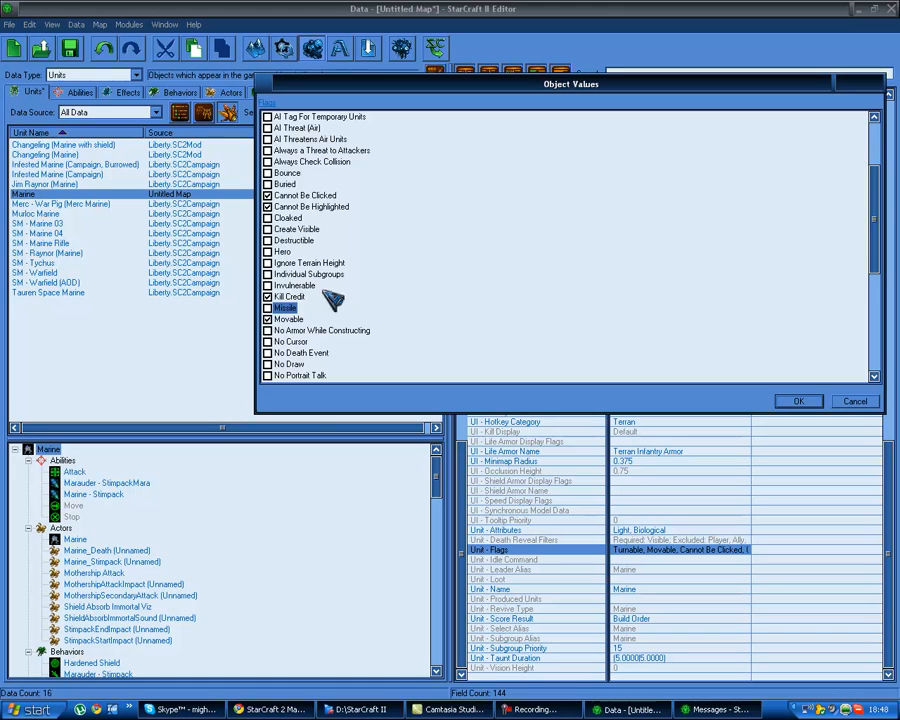
{"action": "scroll", "coordinate": [402, 320], "scroll_direction": "down", "scroll_amount": 7}
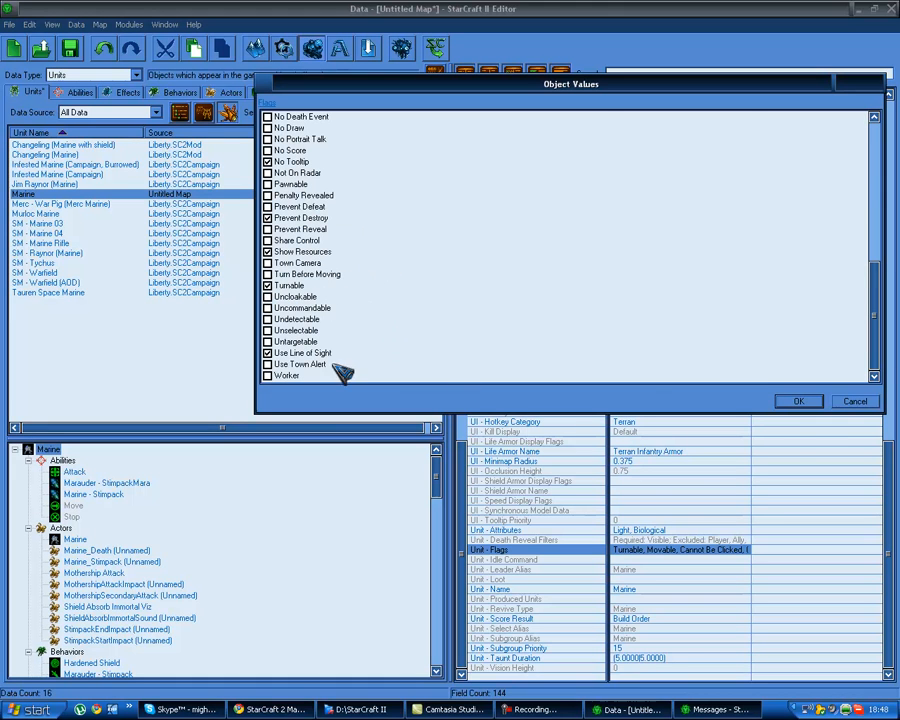
{"action": "left_click", "coordinate": [798, 401]}
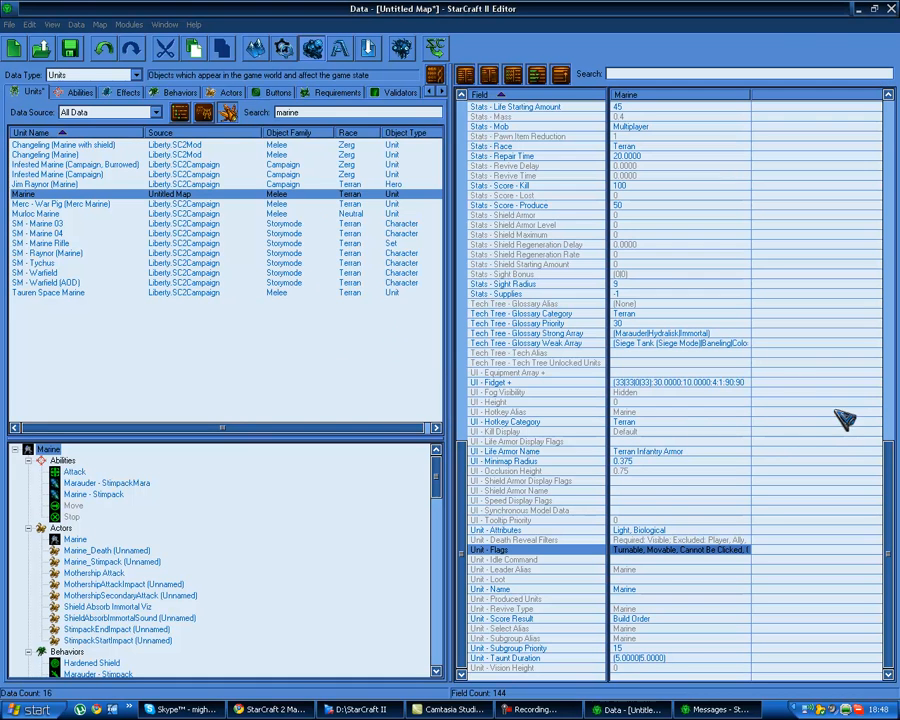
Review the Marine's remaining Unit fields from Idle Command through Produced Units, Score Result and Subgroup Priority to Taunt Duration
{"action": "left_click", "coordinate": [651, 569]}
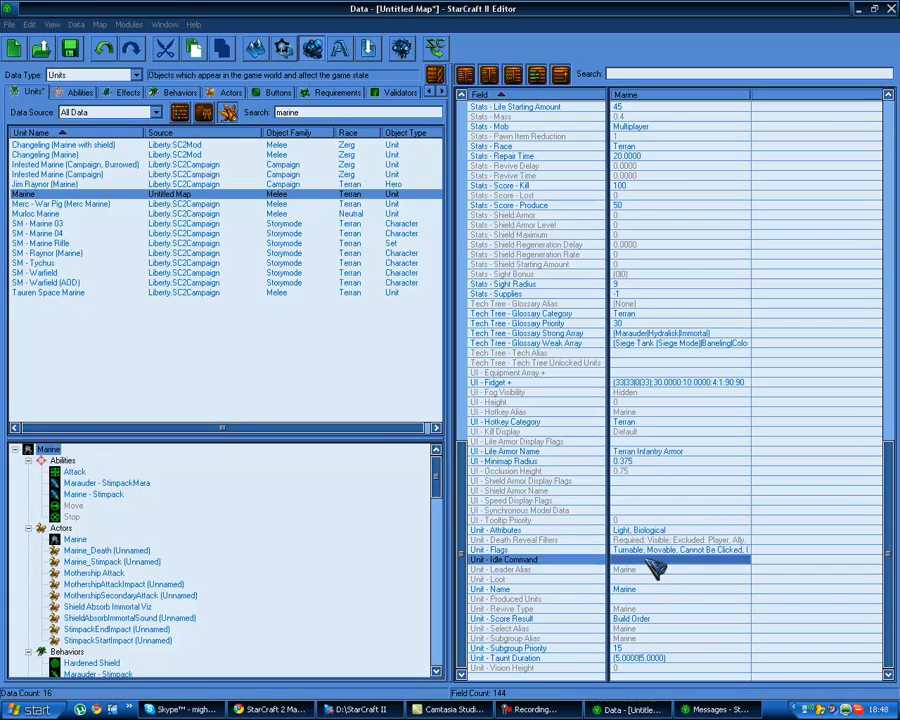
{"action": "left_click", "coordinate": [652, 579]}
{"action": "left_click", "coordinate": [660, 598]}
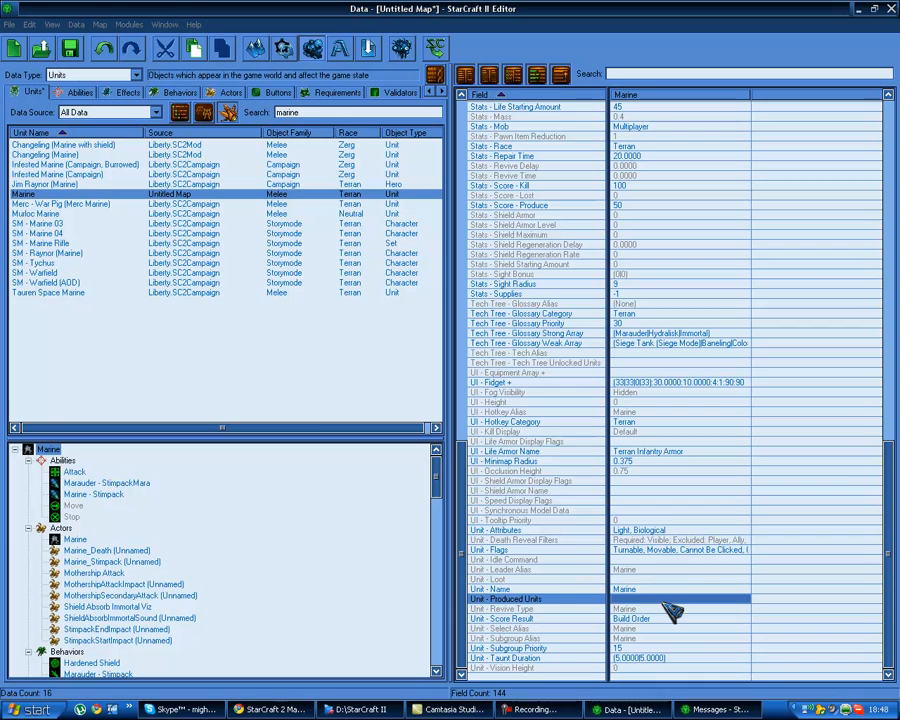
{"action": "left_click", "coordinate": [668, 608]}
{"action": "left_click", "coordinate": [668, 618]}
{"action": "left_click", "coordinate": [666, 628]}
{"action": "left_click", "coordinate": [668, 638]}
{"action": "left_click", "coordinate": [665, 648]}
{"action": "left_click", "coordinate": [678, 658]}
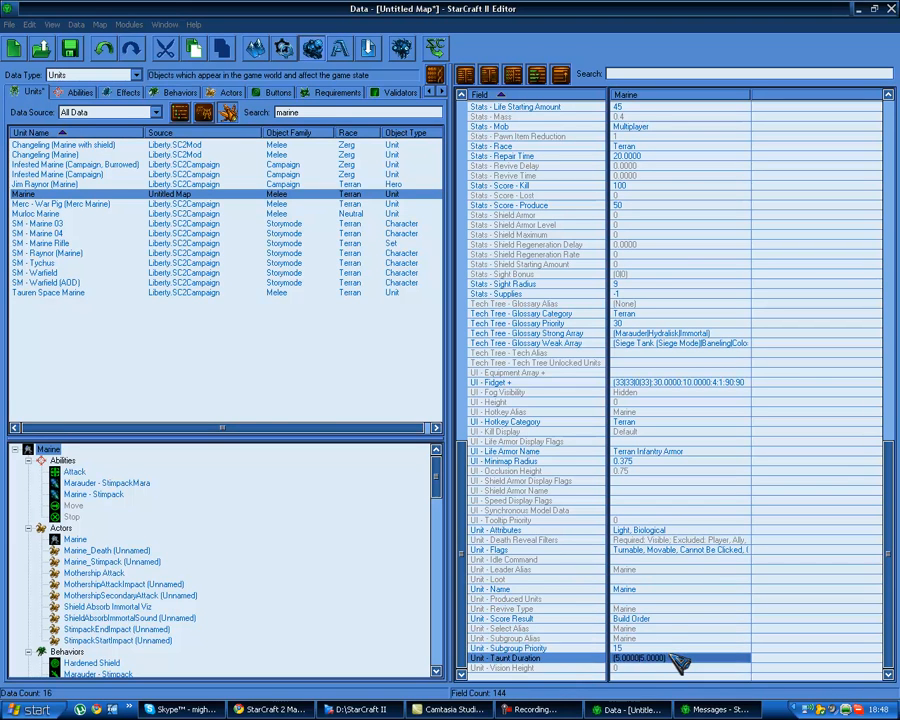
Examine the upgrades linked to the Marine, from Combat Shield and Protoss Air Weapons through Stimpack to Terran Infantry Armor and Weapons
{"action": "key", "text": "Up"}
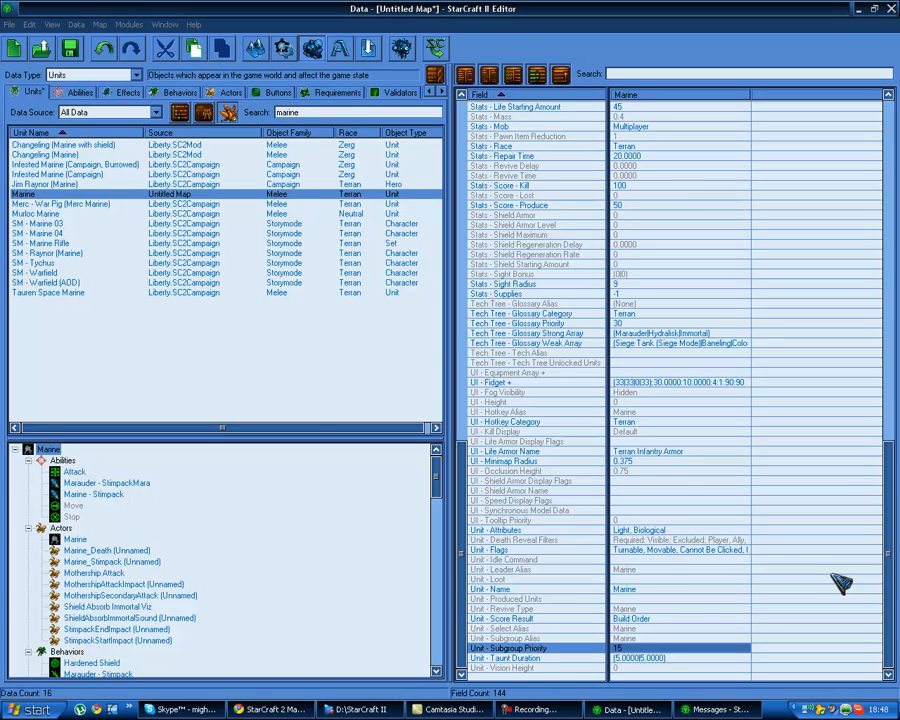
{"action": "scroll", "coordinate": [686, 610], "scroll_direction": "up", "scroll_amount": 11}
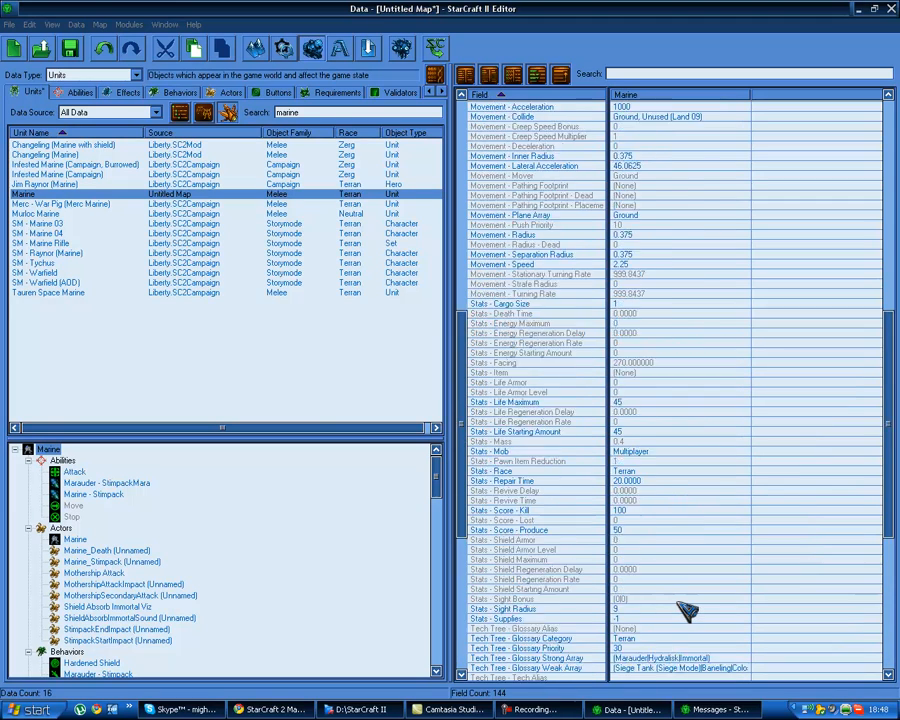
{"action": "scroll", "coordinate": [688, 612], "scroll_direction": "up", "scroll_amount": 18}
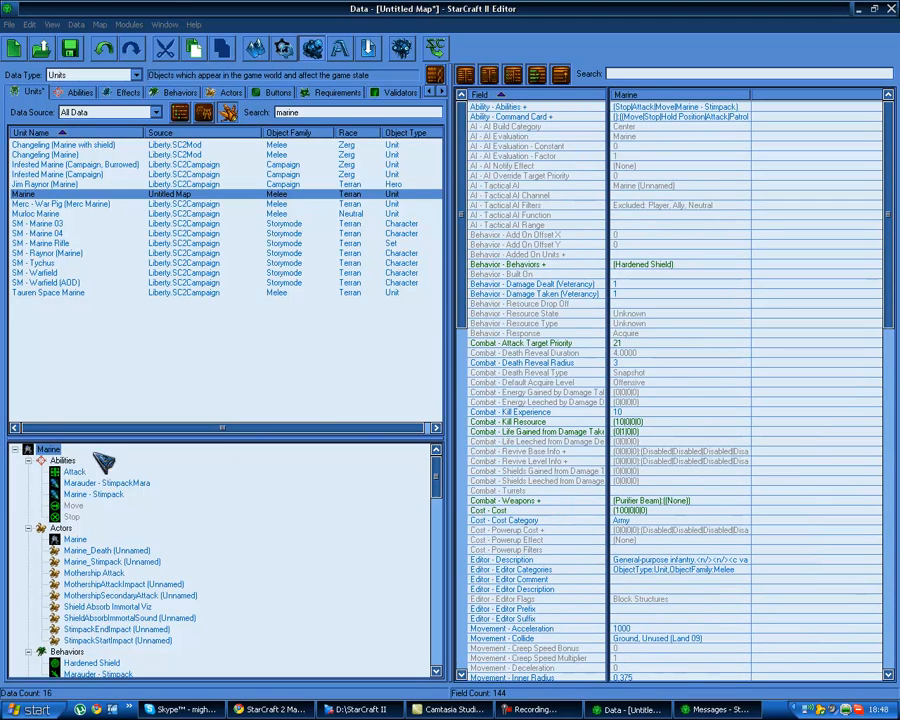
{"action": "left_click_drag", "start_coordinate": [436, 485], "coordinate": [439, 645]}
{"action": "scroll", "coordinate": [434, 626], "scroll_direction": "up", "scroll_amount": 1}
{"action": "scroll", "coordinate": [200, 547], "scroll_direction": "up", "scroll_amount": 1}
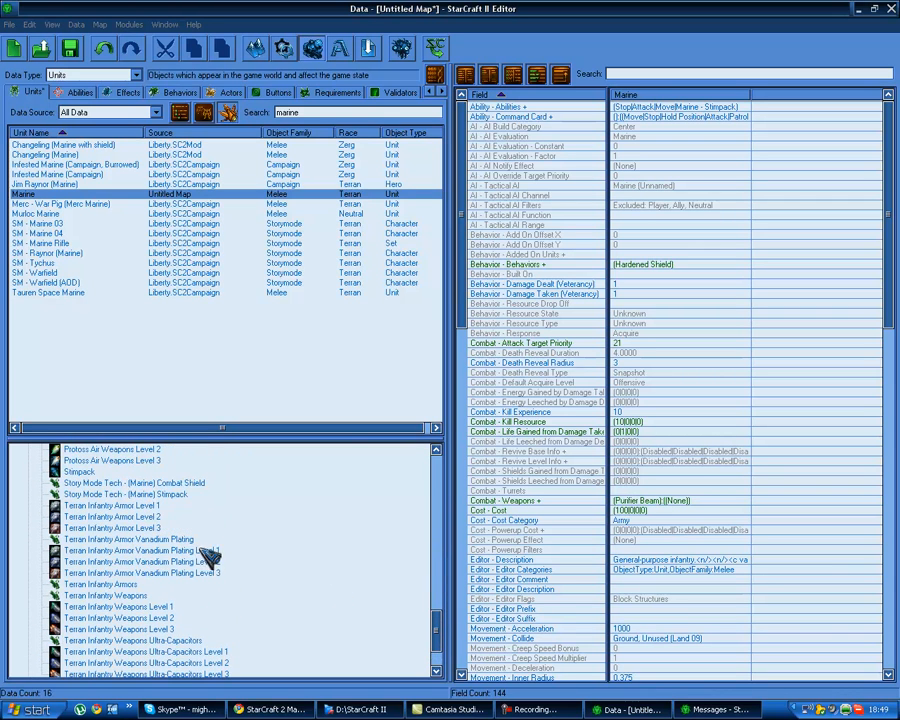
{"action": "scroll", "coordinate": [200, 527], "scroll_direction": "up", "scroll_amount": 1}
{"action": "scroll", "coordinate": [217, 565], "scroll_direction": "up", "scroll_amount": 1}
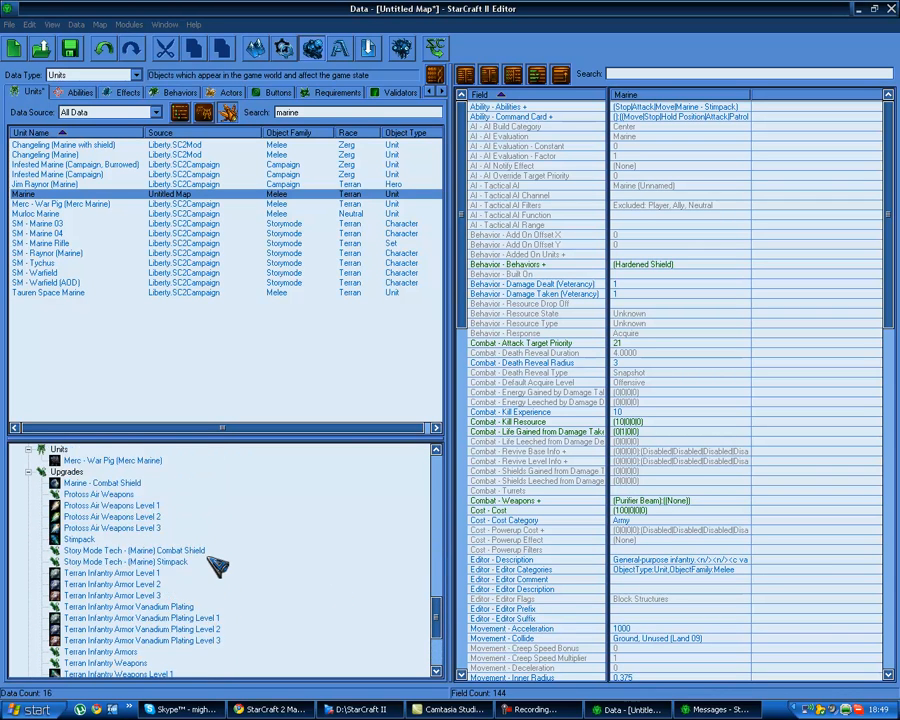
{"action": "scroll", "coordinate": [217, 565], "scroll_direction": "up", "scroll_amount": 2}
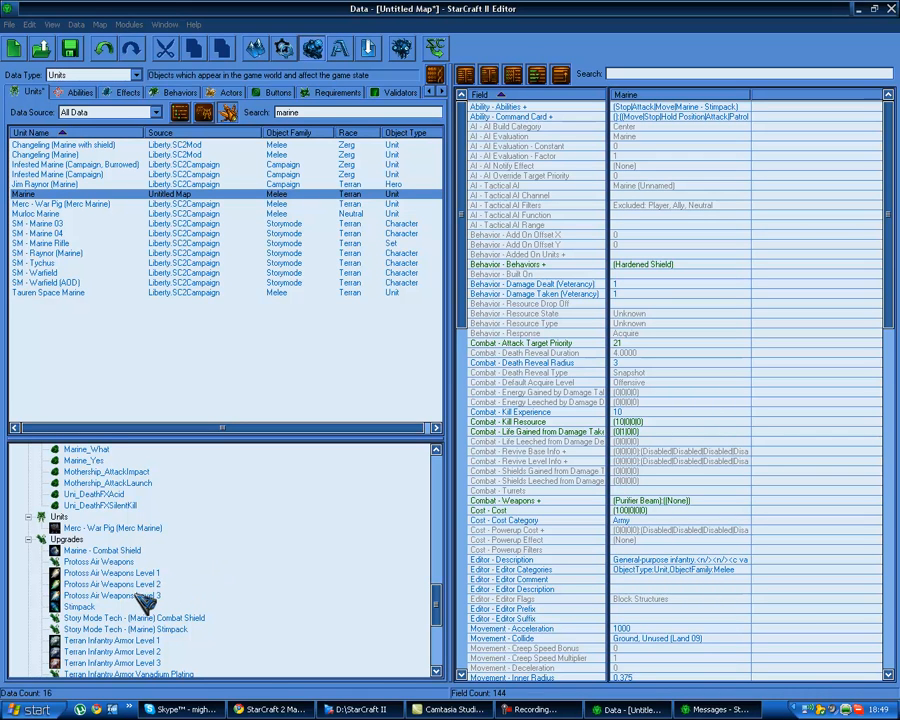
{"action": "scroll", "coordinate": [132, 563], "scroll_direction": "down", "scroll_amount": 2}
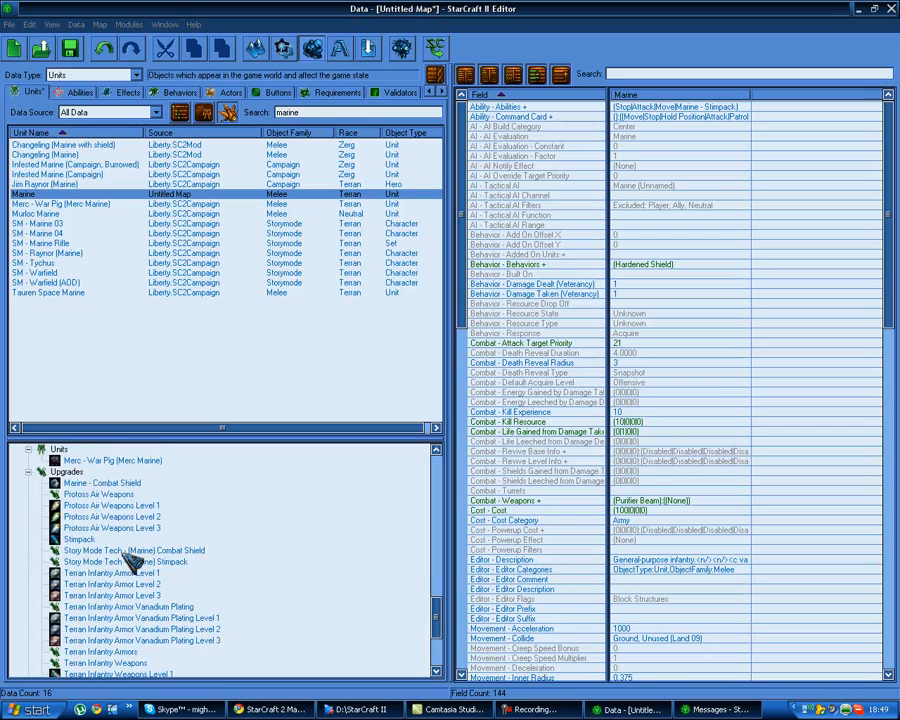
{"action": "scroll", "coordinate": [132, 563], "scroll_direction": "up", "scroll_amount": 2}
{"action": "scroll", "coordinate": [184, 511], "scroll_direction": "down", "scroll_amount": 4}
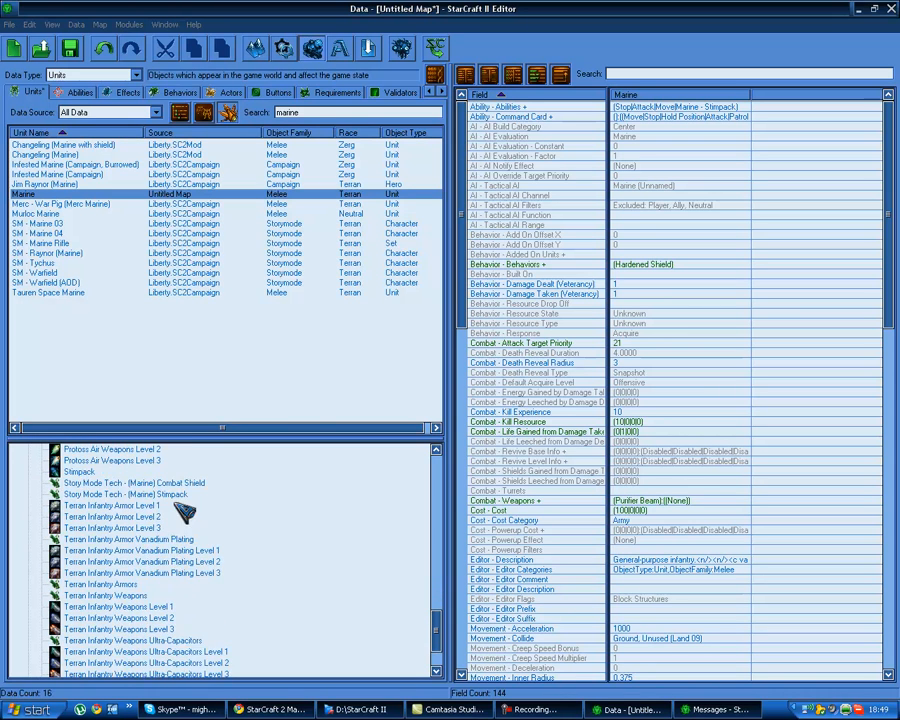
{"action": "scroll", "coordinate": [160, 525], "scroll_direction": "down", "scroll_amount": 2}
{"action": "scroll", "coordinate": [172, 620], "scroll_direction": "up", "scroll_amount": 3}
Examine the Marine's linked models, movers, sounds, behaviors, effects, actors and abilities in its object tree
{"action": "scroll", "coordinate": [172, 620], "scroll_direction": "up", "scroll_amount": 20}
{"action": "scroll", "coordinate": [176, 614], "scroll_direction": "down", "scroll_amount": 5}
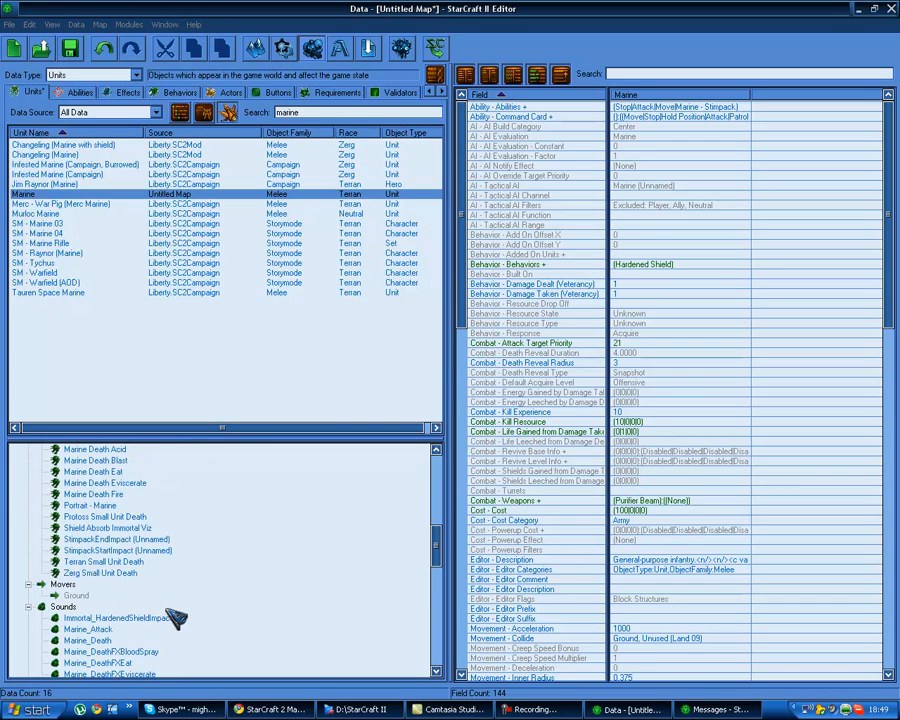
{"action": "scroll", "coordinate": [128, 512], "scroll_direction": "down", "scroll_amount": 5}
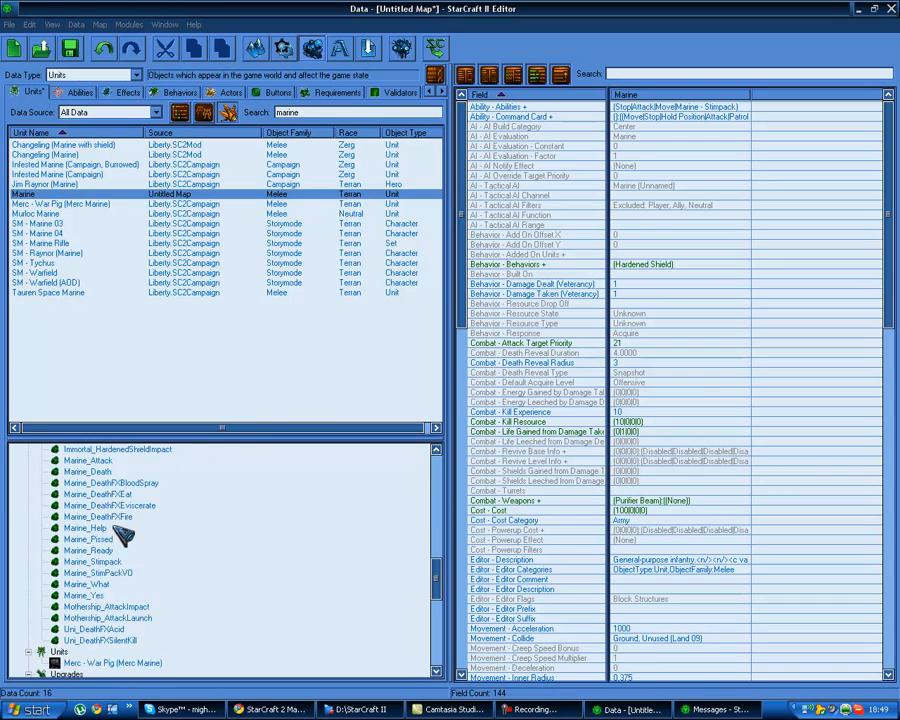
{"action": "scroll", "coordinate": [122, 535], "scroll_direction": "up", "scroll_amount": 4}
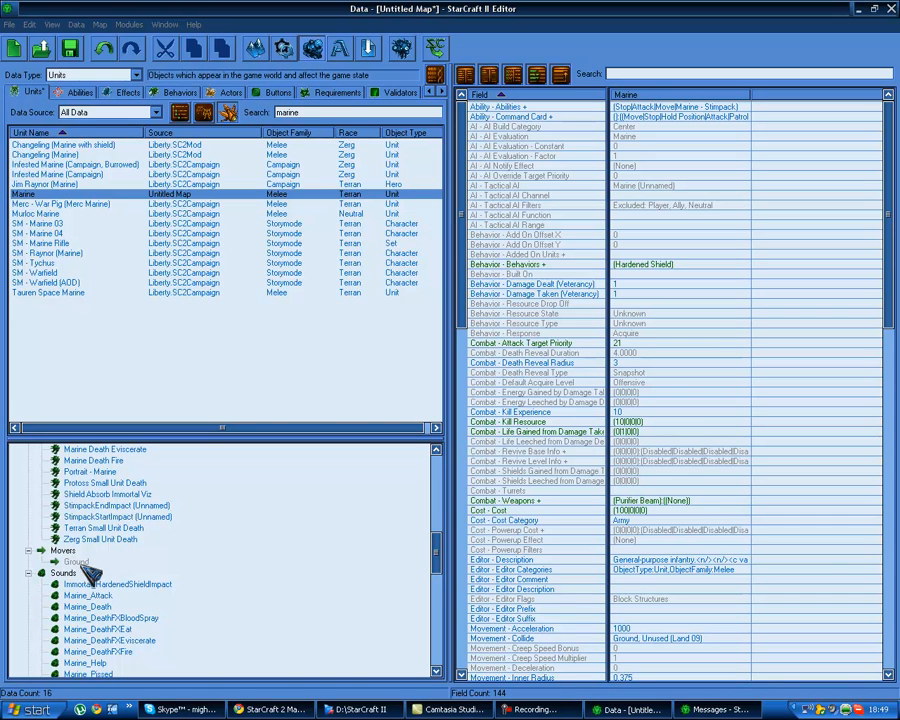
{"action": "scroll", "coordinate": [90, 570], "scroll_direction": "up", "scroll_amount": 8}
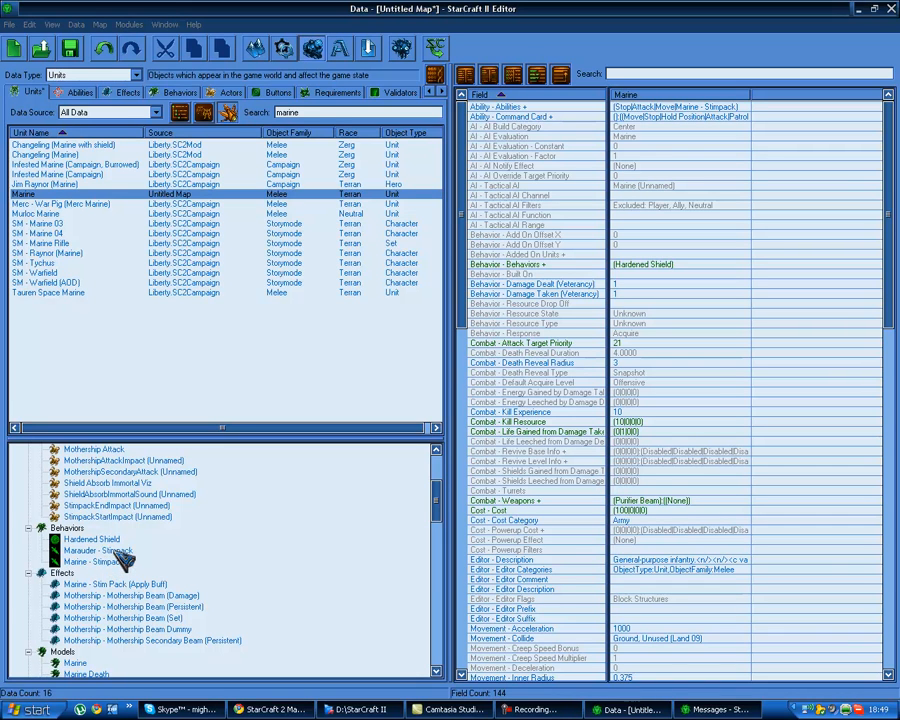
{"action": "scroll", "coordinate": [123, 560], "scroll_direction": "up", "scroll_amount": 5}
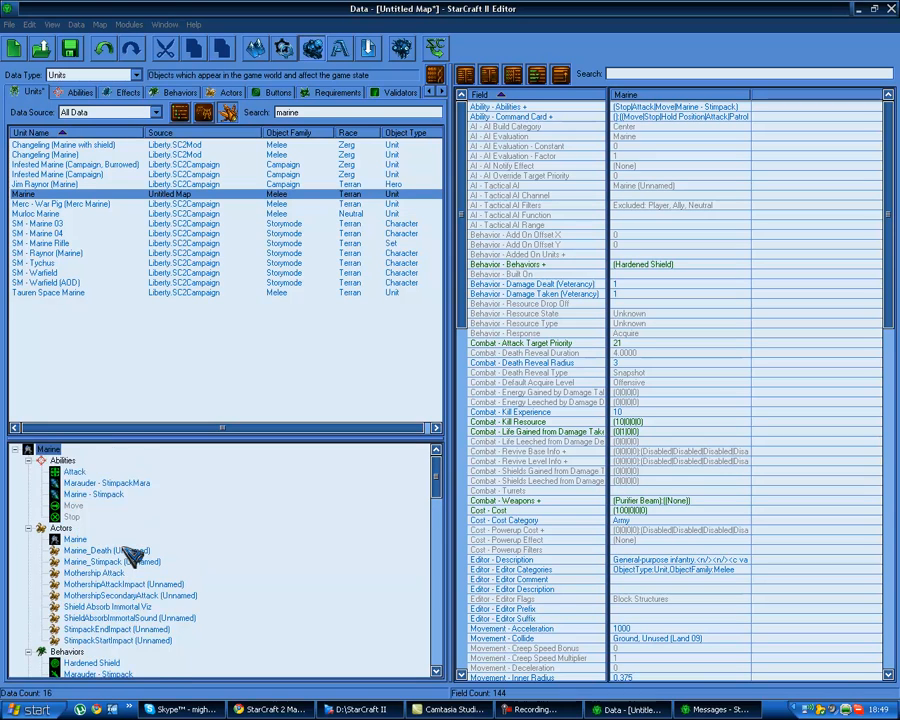
{"action": "scroll", "coordinate": [125, 540], "scroll_direction": "down", "scroll_amount": 3}
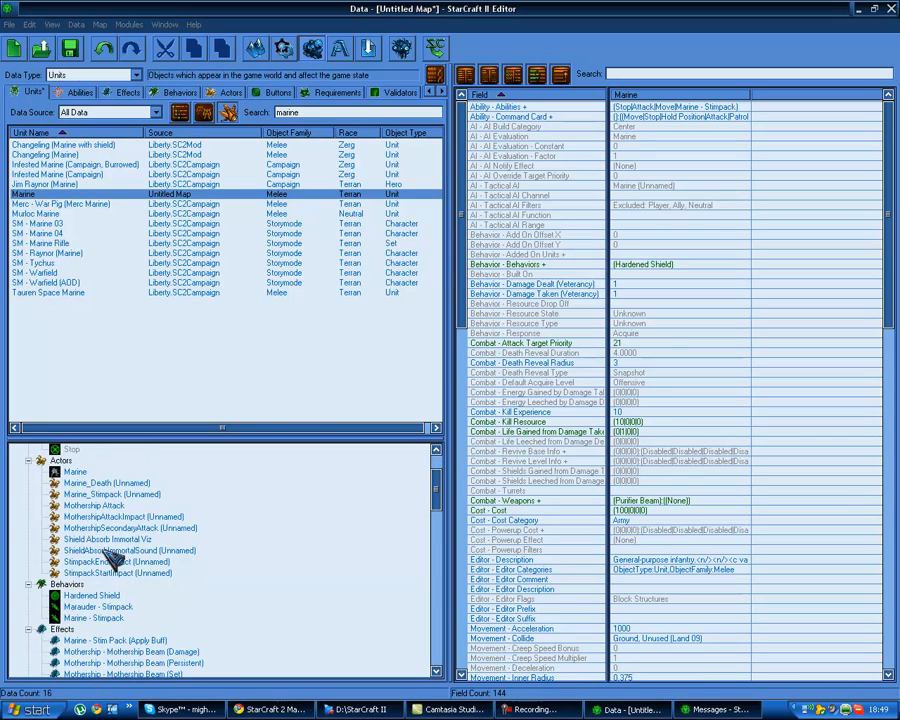
{"action": "scroll", "coordinate": [115, 565], "scroll_direction": "up", "scroll_amount": 2}
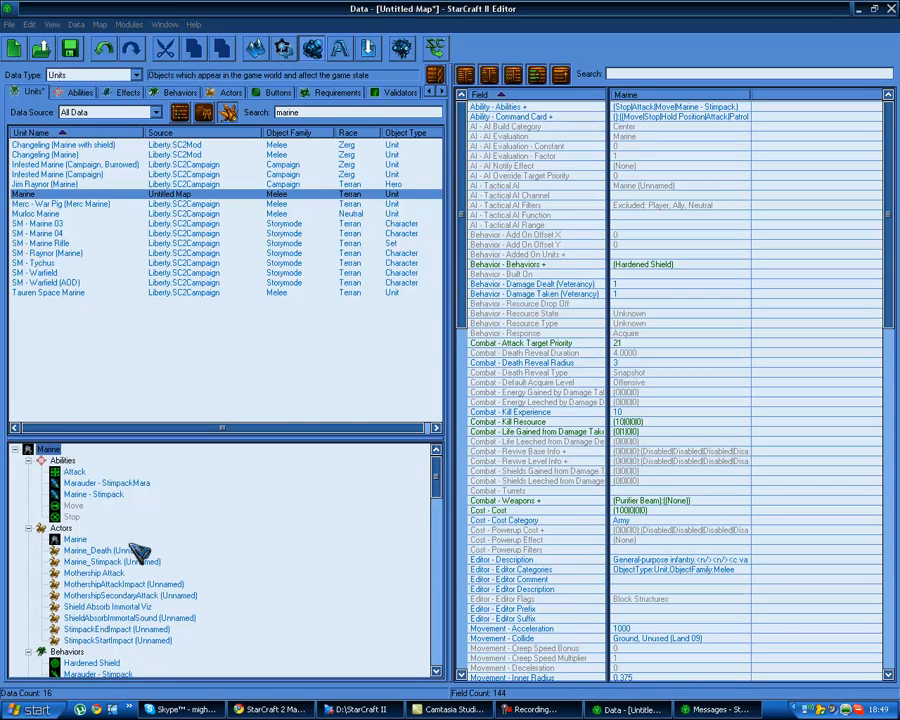
Set the Combat Amount of the Marine's Mothership Beam (Damage) effect to 12
{"action": "scroll", "coordinate": [230, 545], "scroll_direction": "down", "scroll_amount": 6}
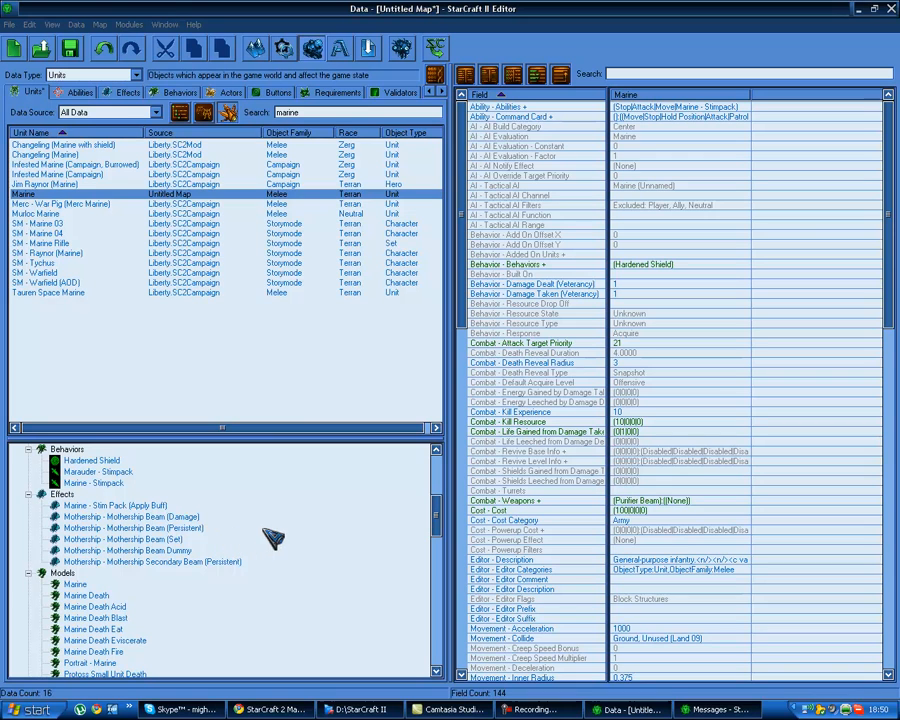
{"action": "left_click", "coordinate": [128, 506]}
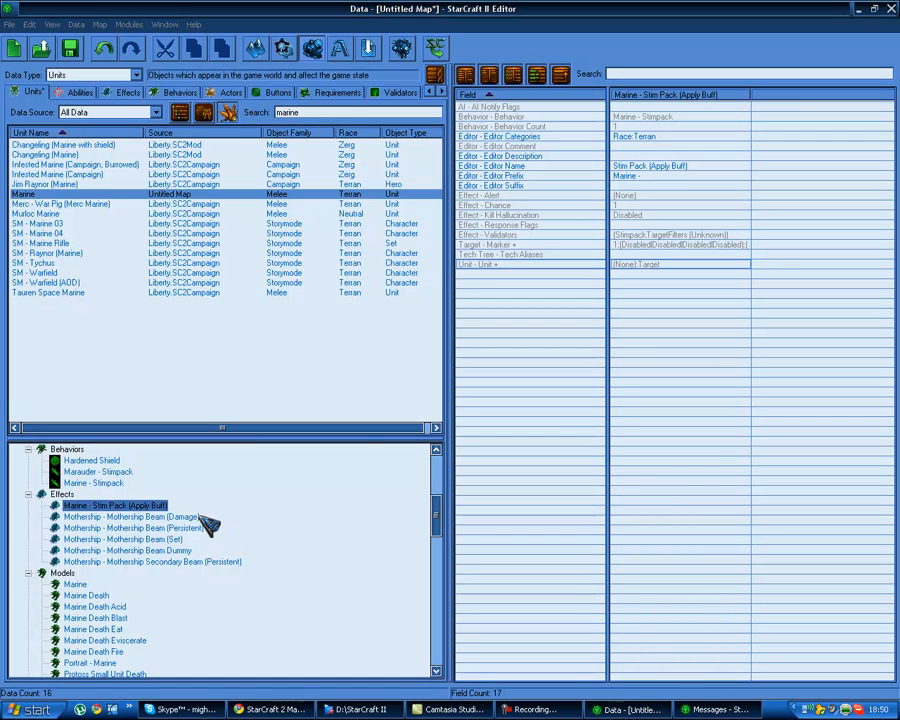
{"action": "left_click", "coordinate": [150, 517]}
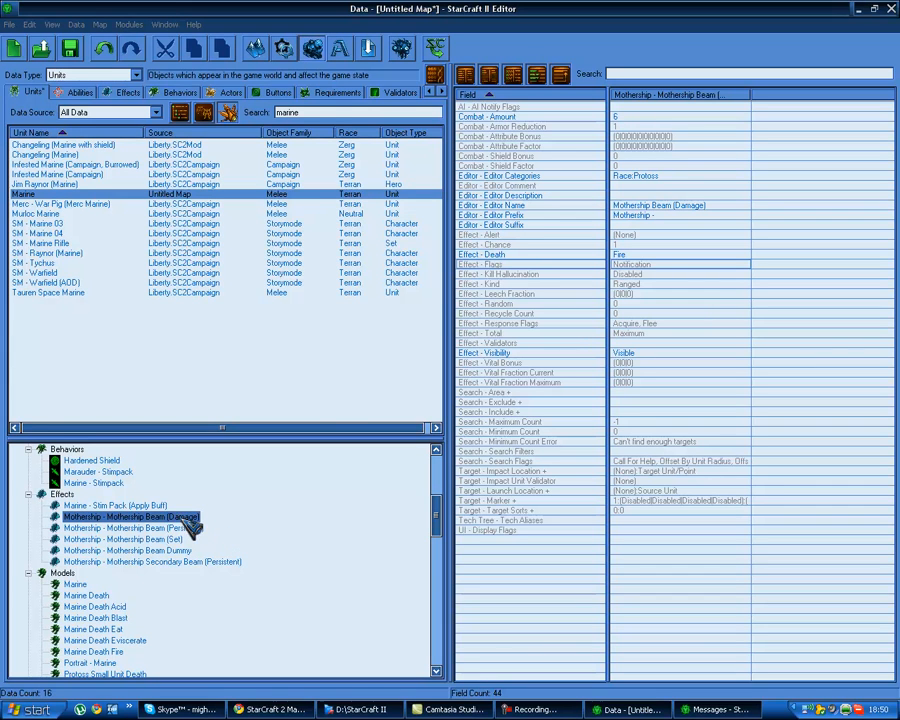
{"action": "double_click", "coordinate": [649, 116]}
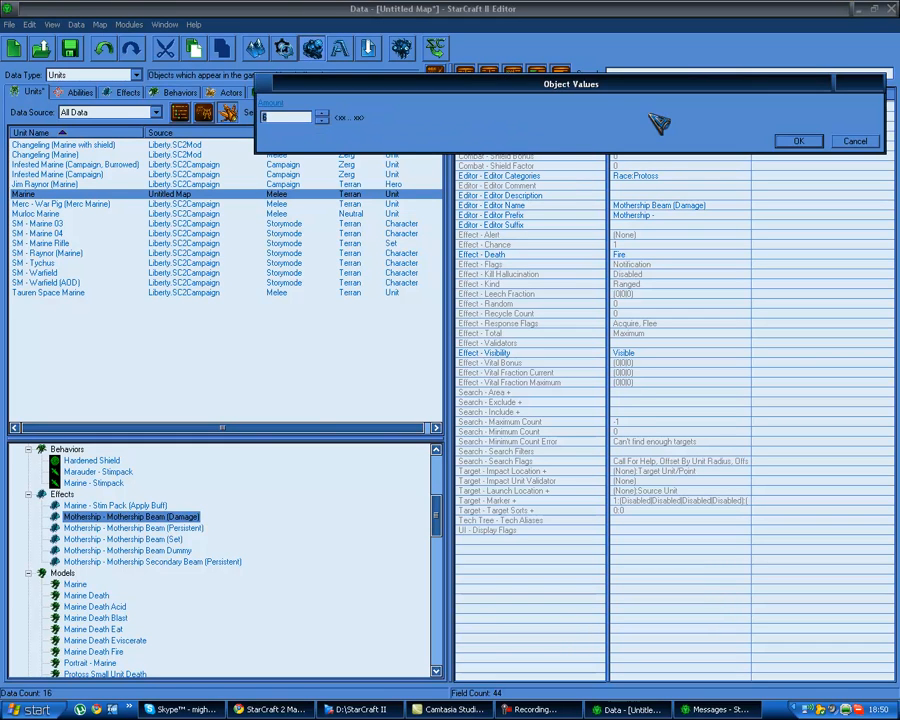
{"action": "type", "text": "12"}
{"action": "key", "text": "Return"}
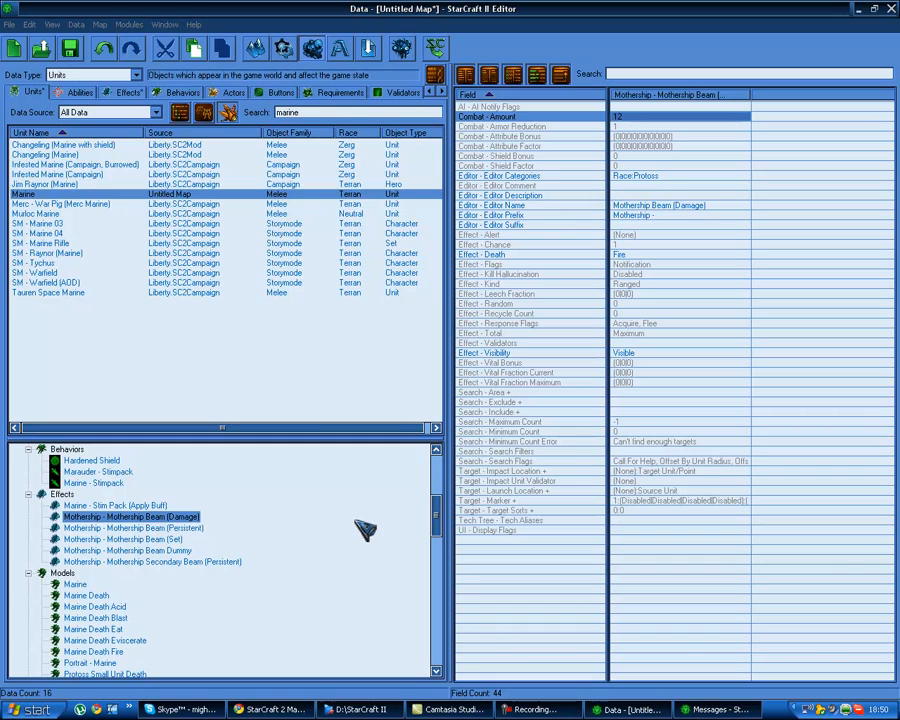
Inspect the period durations and period count of the Mothership Beam (Persistent) effect, and view the Mothership Secondary Beam (Persistent) effect
{"action": "left_click", "coordinate": [200, 527]}
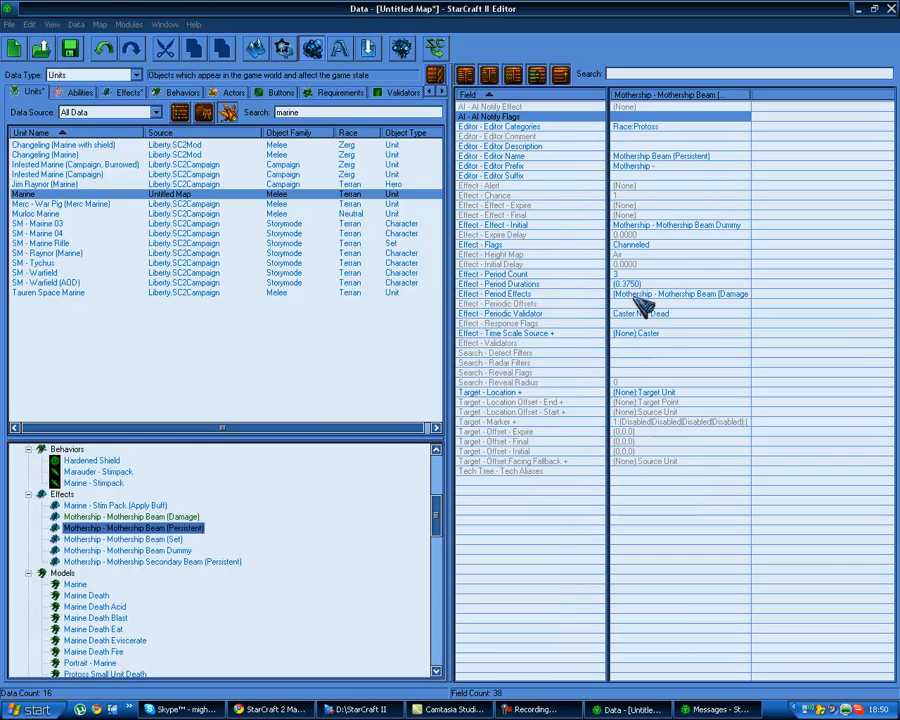
{"action": "left_click", "coordinate": [666, 284]}
{"action": "left_click", "coordinate": [655, 275]}
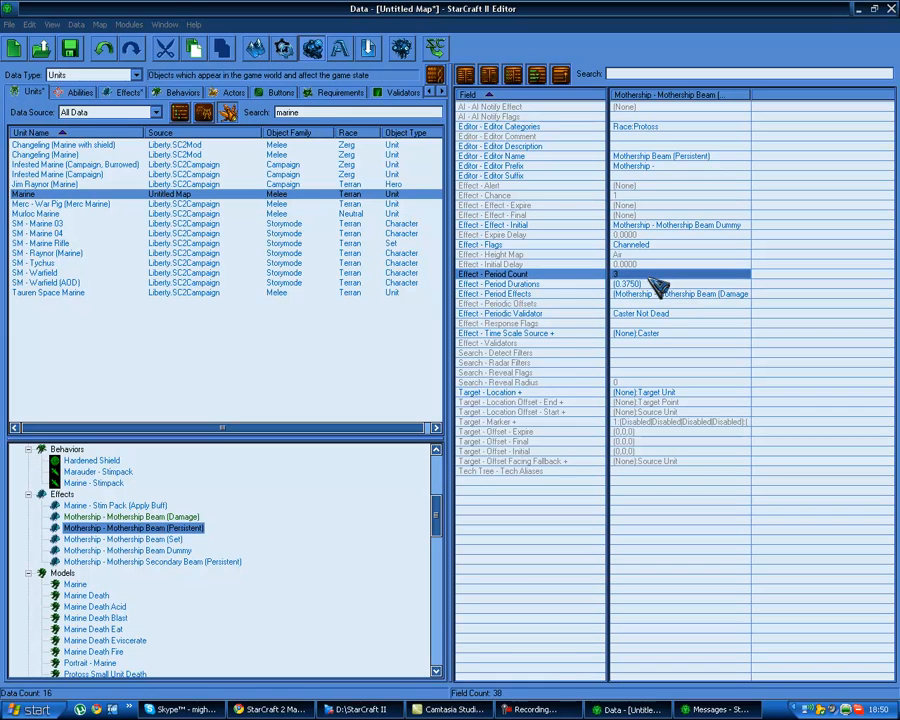
{"action": "left_click", "coordinate": [198, 562]}
Display the Marine's Purifier Beam weapon and review its Arc, Arc Slop and Backswing stats
{"action": "scroll", "coordinate": [348, 524], "scroll_direction": "down", "scroll_amount": 12}
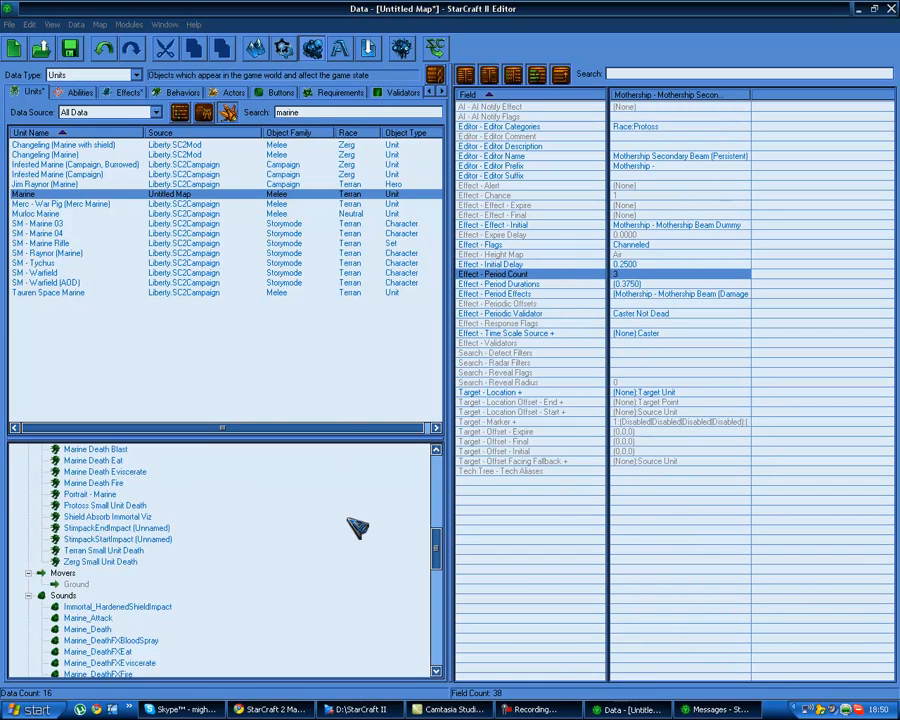
{"action": "scroll", "coordinate": [350, 524], "scroll_direction": "down", "scroll_amount": 10}
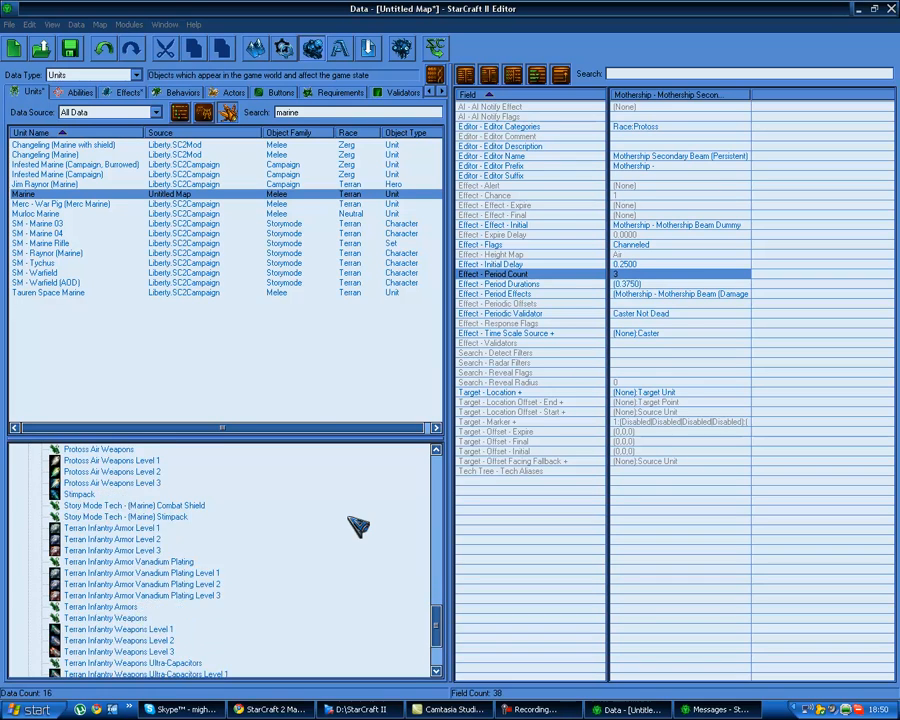
{"action": "left_click", "coordinate": [86, 664]}
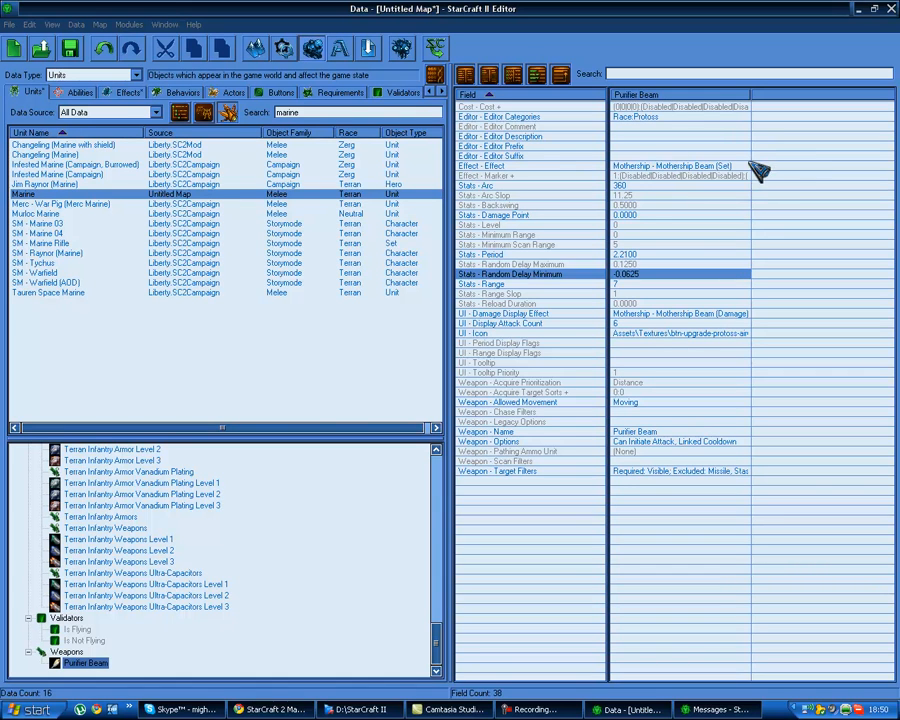
{"action": "left_click", "coordinate": [634, 187]}
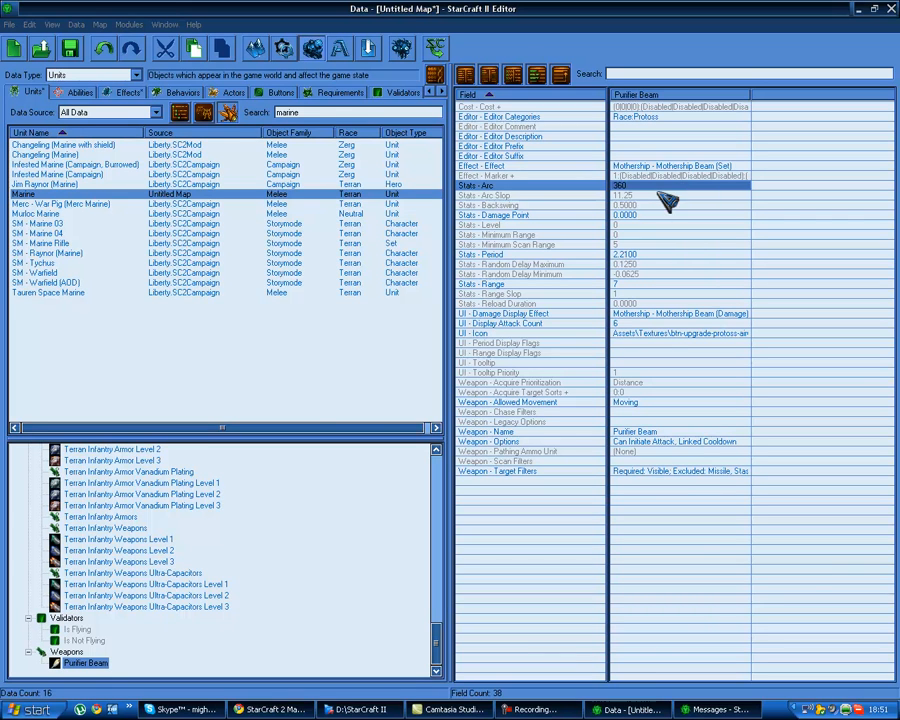
{"action": "left_click", "coordinate": [665, 196]}
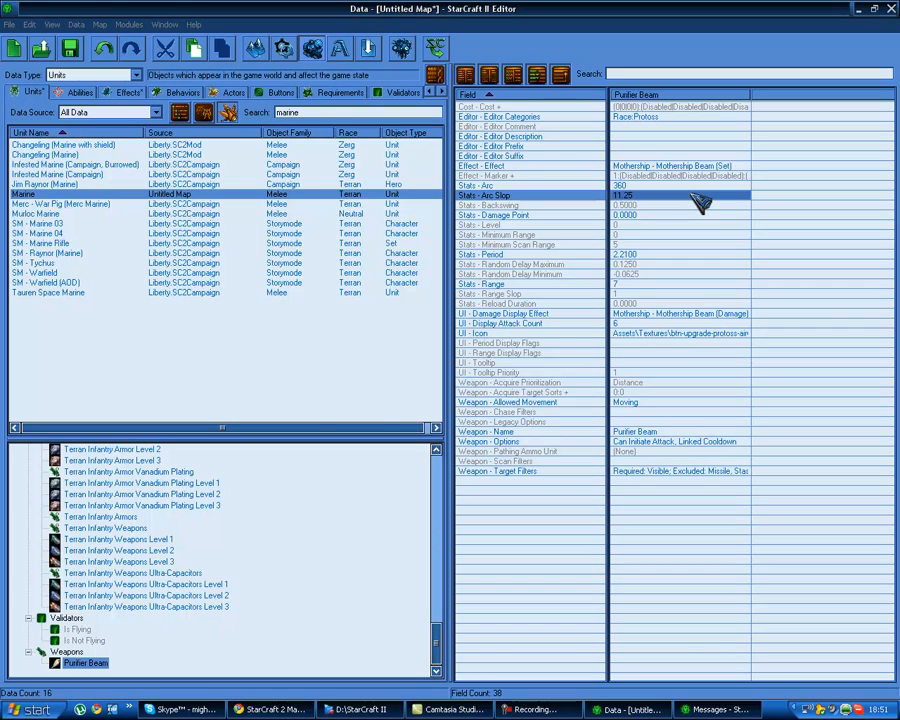
{"action": "key", "text": "Down"}
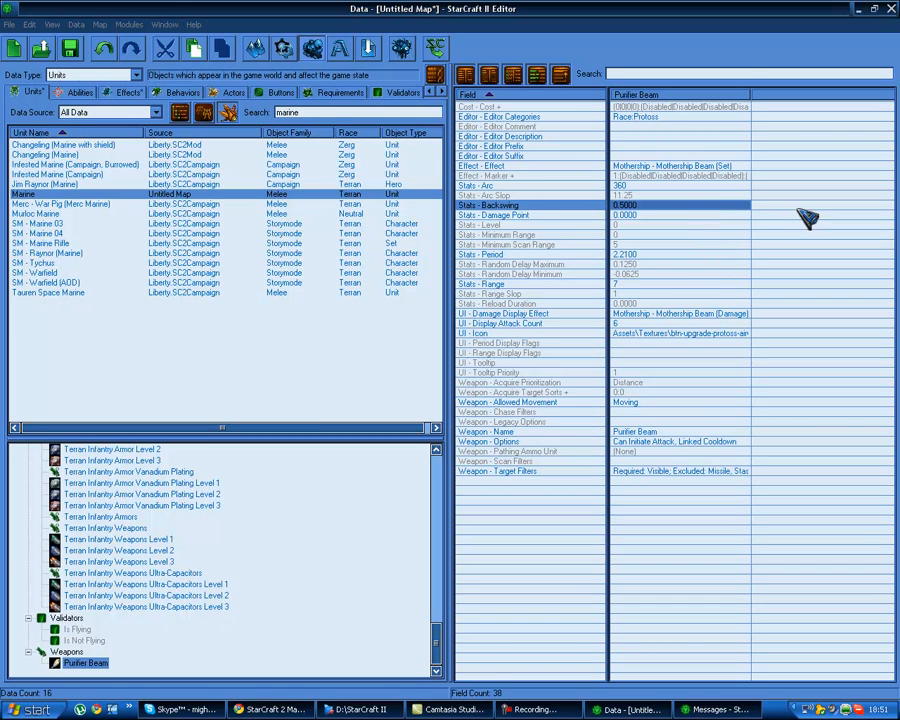
Review the Purifier Beam's Damage Point, Level, Minimum Range, Minimum Scan Range, Period, Random Delay Minimum and Range stats
{"action": "left_click", "coordinate": [664, 216]}
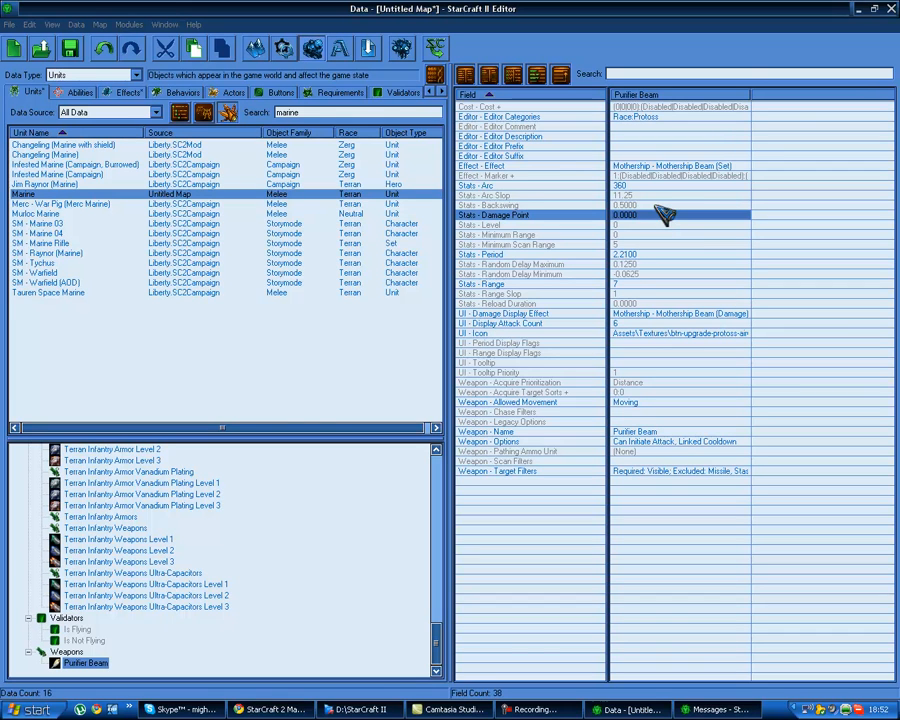
{"action": "left_click", "coordinate": [632, 226]}
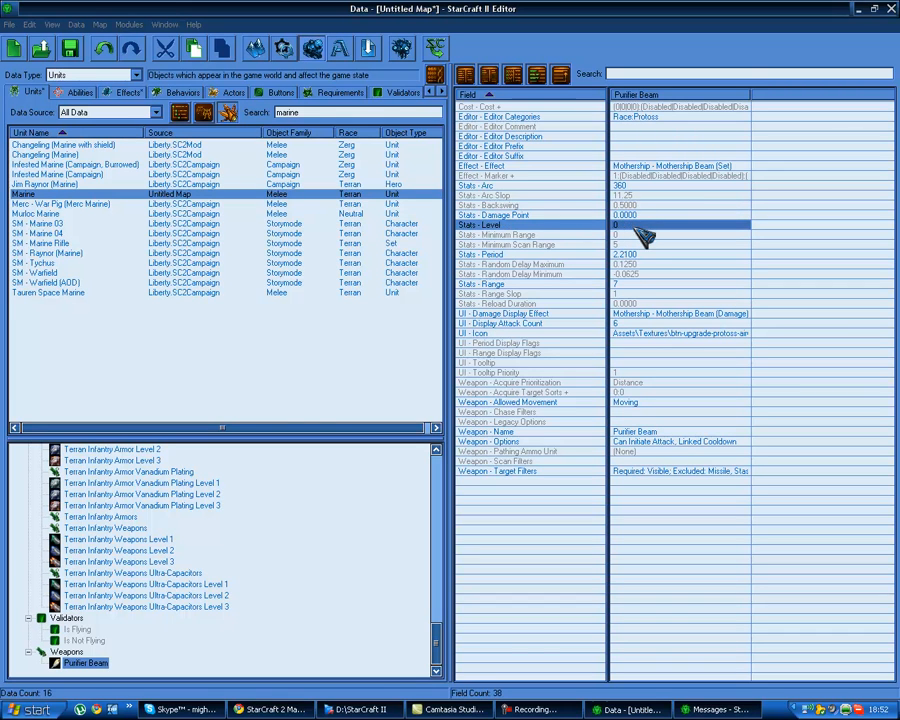
{"action": "left_click", "coordinate": [645, 236]}
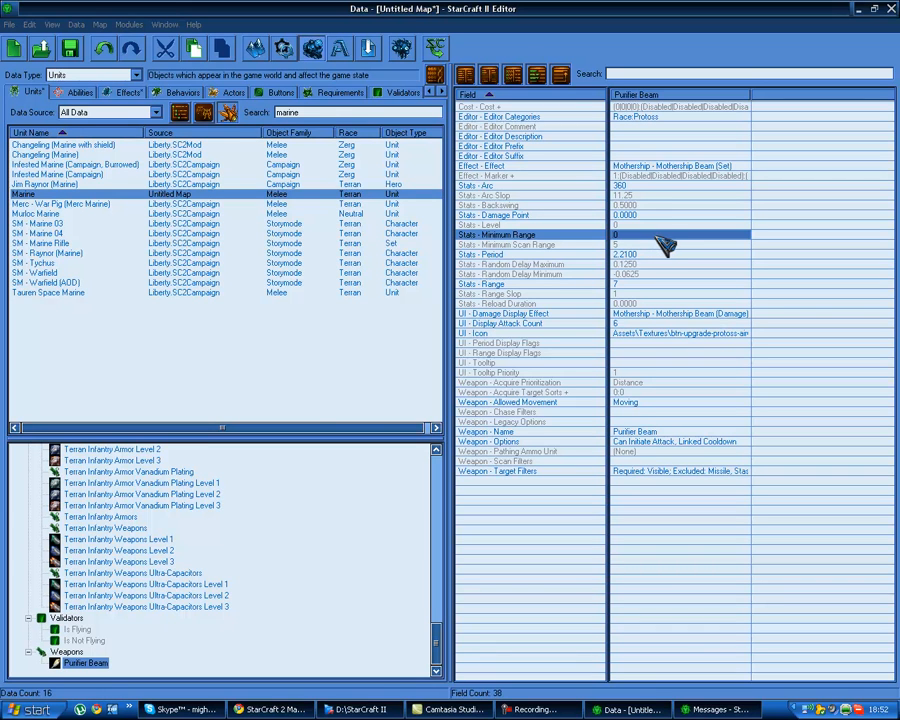
{"action": "left_click", "coordinate": [649, 246]}
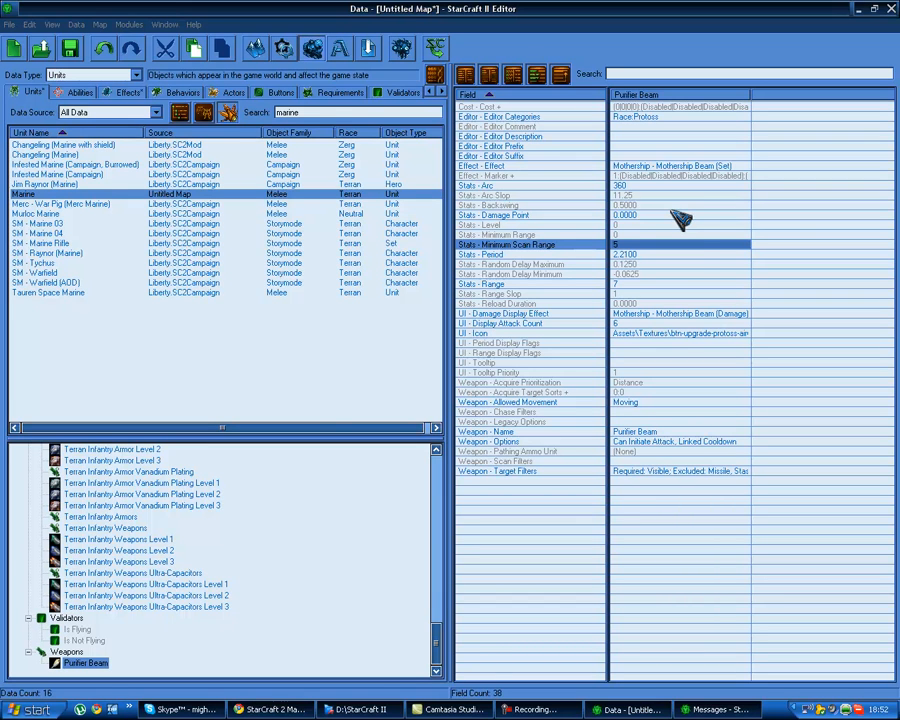
{"action": "left_click", "coordinate": [676, 255]}
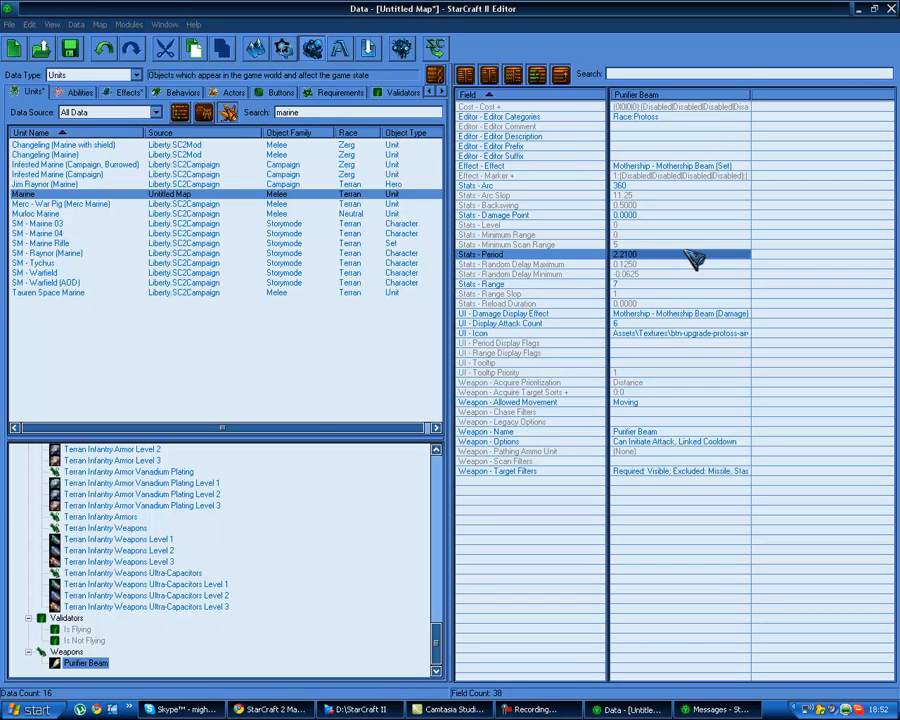
{"action": "left_click", "coordinate": [650, 275]}
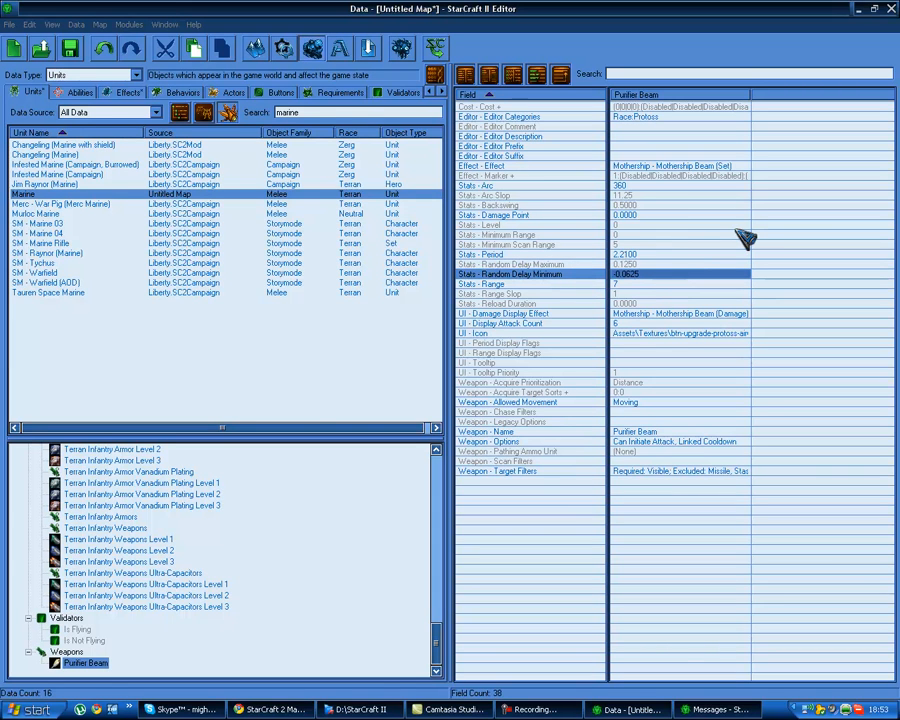
{"action": "left_click", "coordinate": [662, 284]}
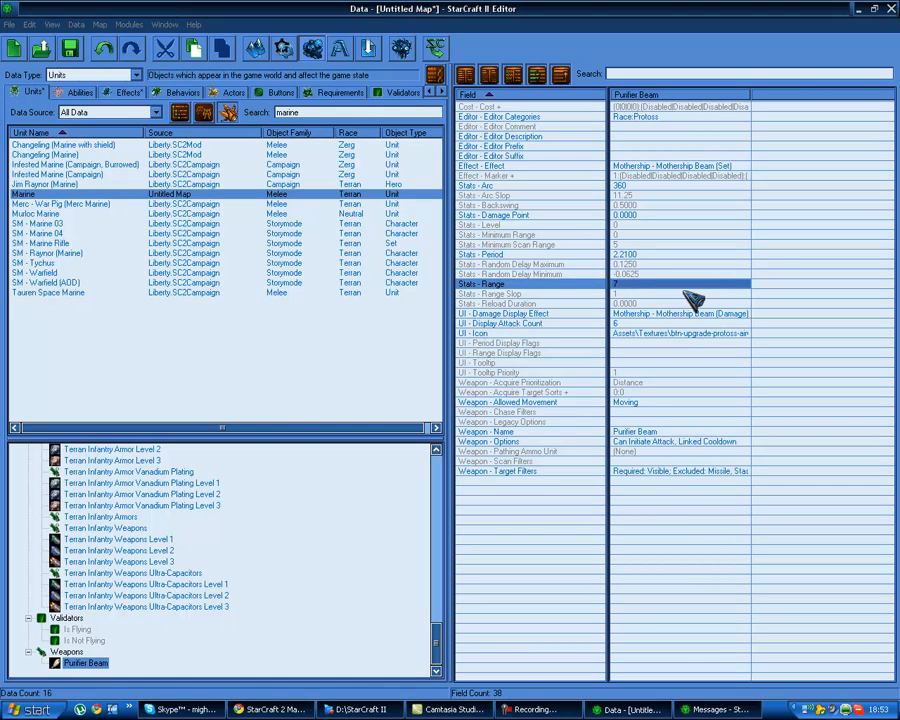
Review the Purifier Beam's Range, Range Slop and Reload Duration stats
{"action": "left_click", "coordinate": [702, 293]}
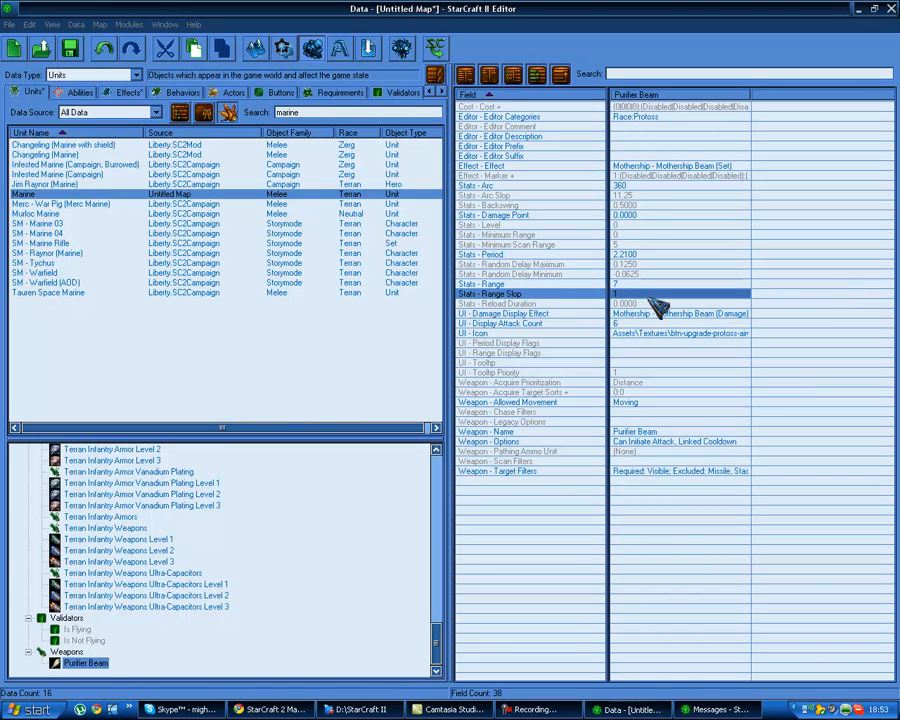
{"action": "key", "text": "Up"}
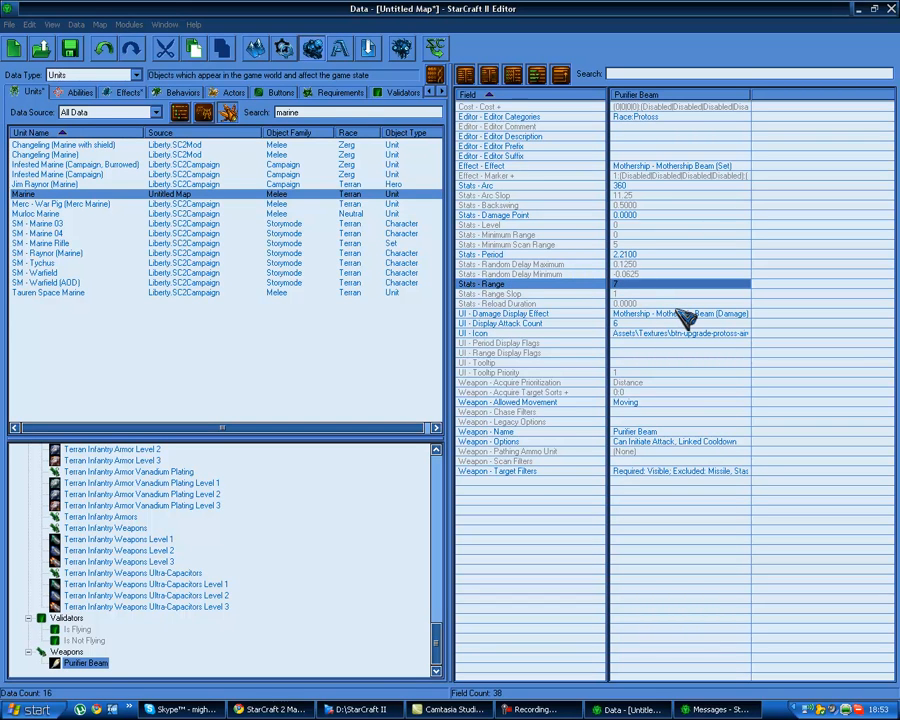
{"action": "left_click", "coordinate": [630, 293]}
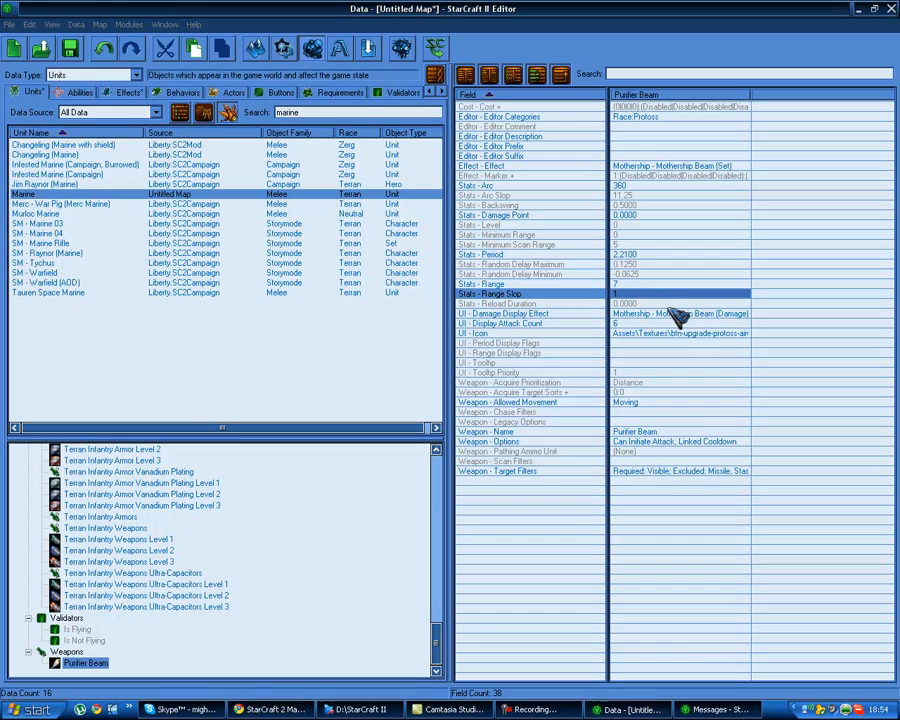
{"action": "left_click", "coordinate": [658, 304]}
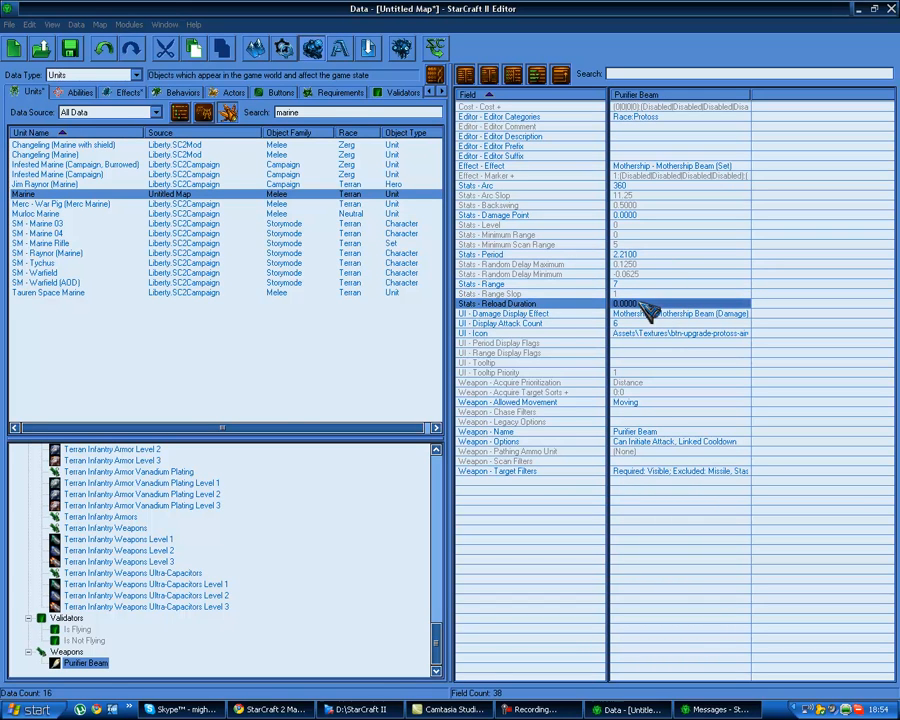
Review the Purifier Beam's UI fields, from Damage Display Effect, Display Attack Count and Icon through Tooltip and Tooltip Priority
{"action": "left_click", "coordinate": [708, 313]}
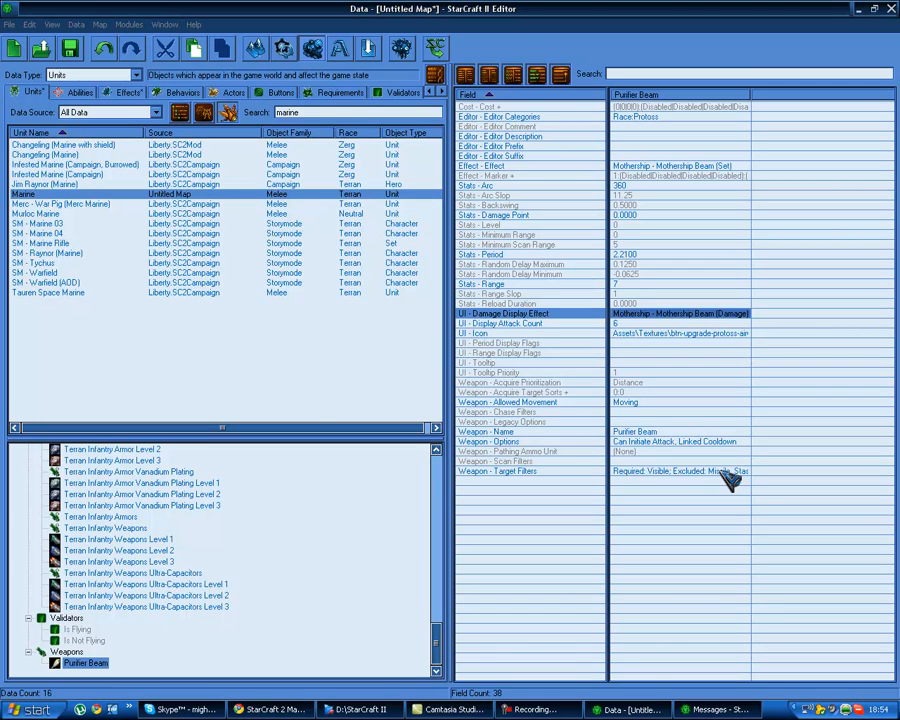
{"action": "left_click", "coordinate": [662, 323]}
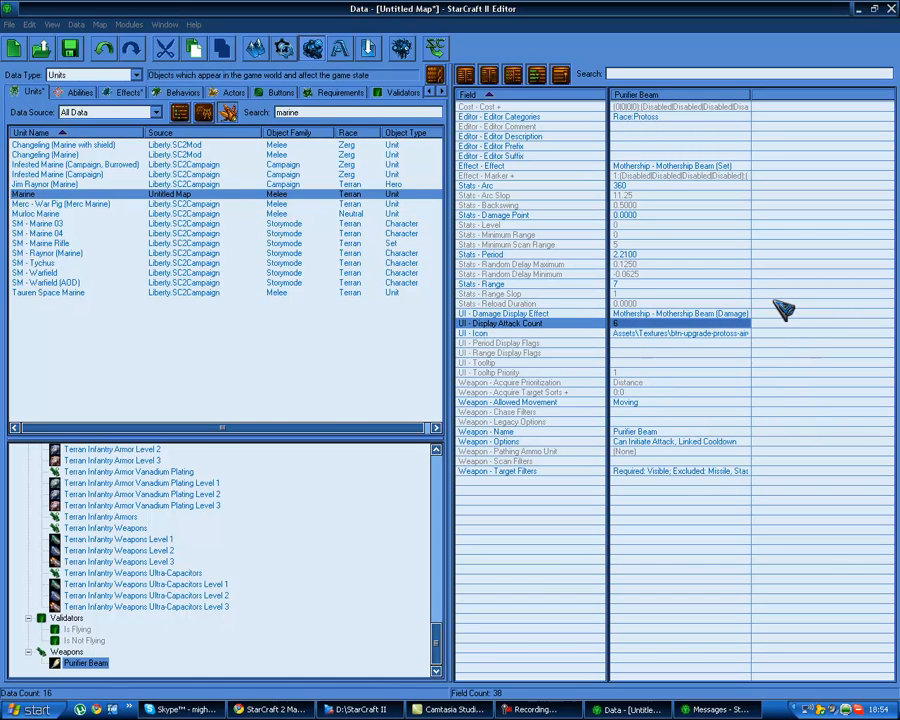
{"action": "left_click", "coordinate": [690, 334]}
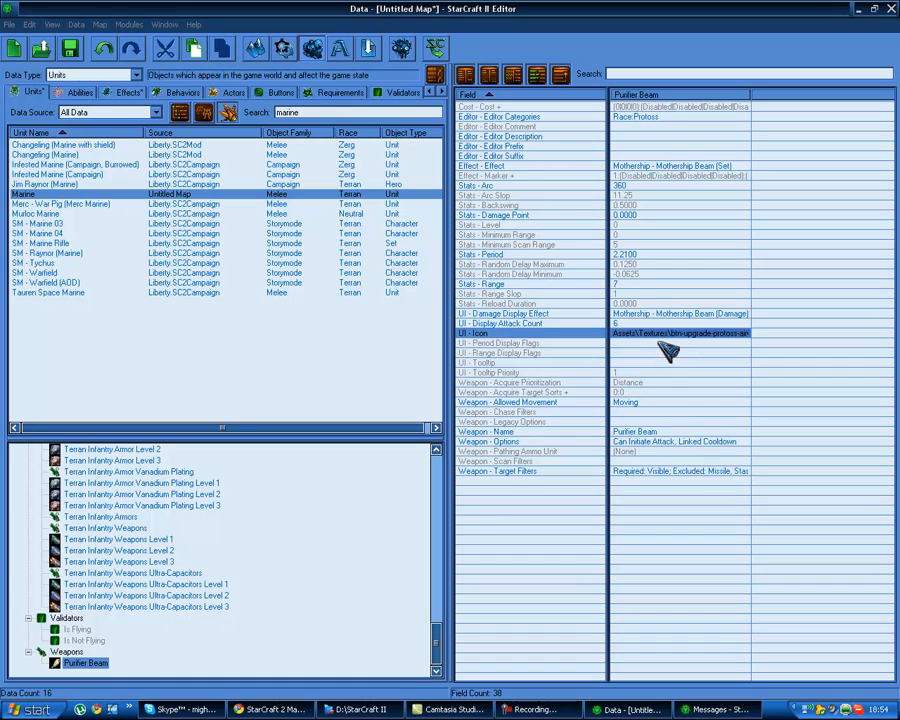
{"action": "left_click_drag", "start_coordinate": [663, 346], "coordinate": [666, 374]}
{"action": "left_click", "coordinate": [684, 355]}
{"action": "left_click", "coordinate": [686, 363]}
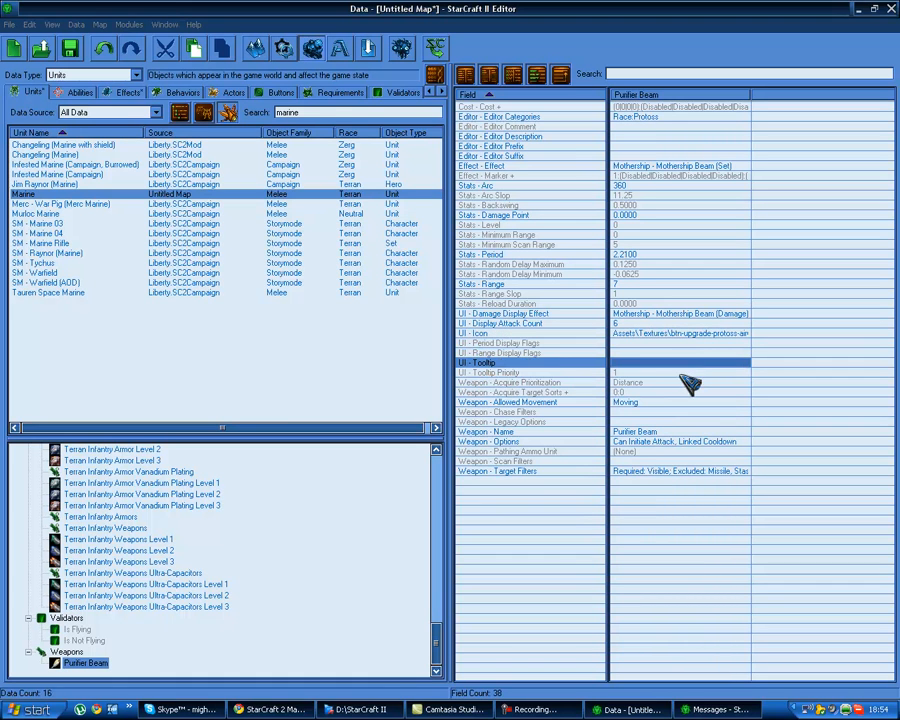
{"action": "left_click", "coordinate": [684, 372]}
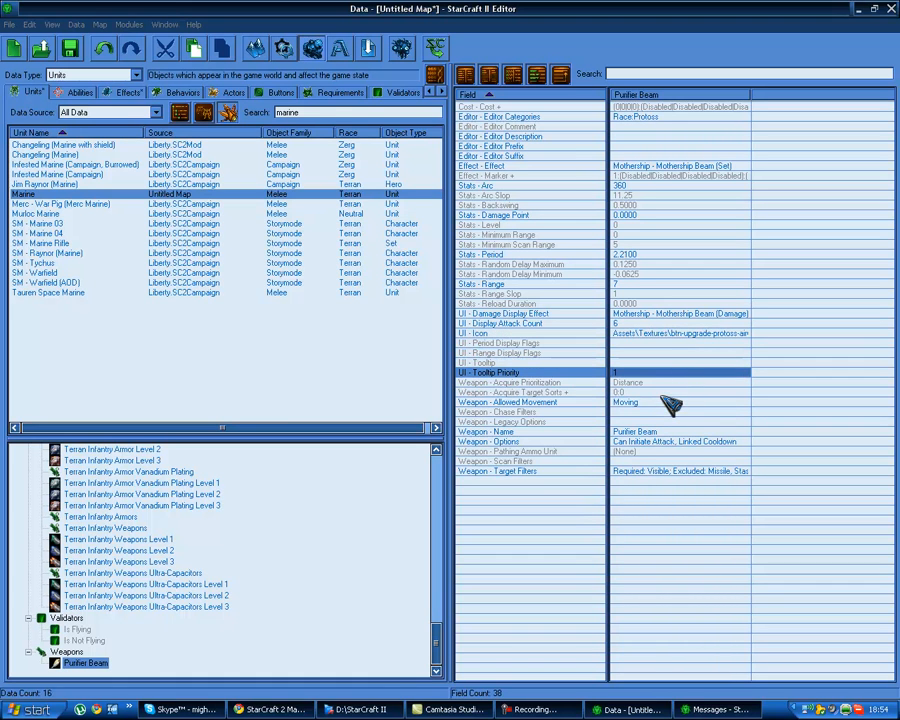
Inspect the Purifier Beam's Allowed Movement, Chase Filters and Legacy Options without changing them
{"action": "left_click", "coordinate": [672, 402]}
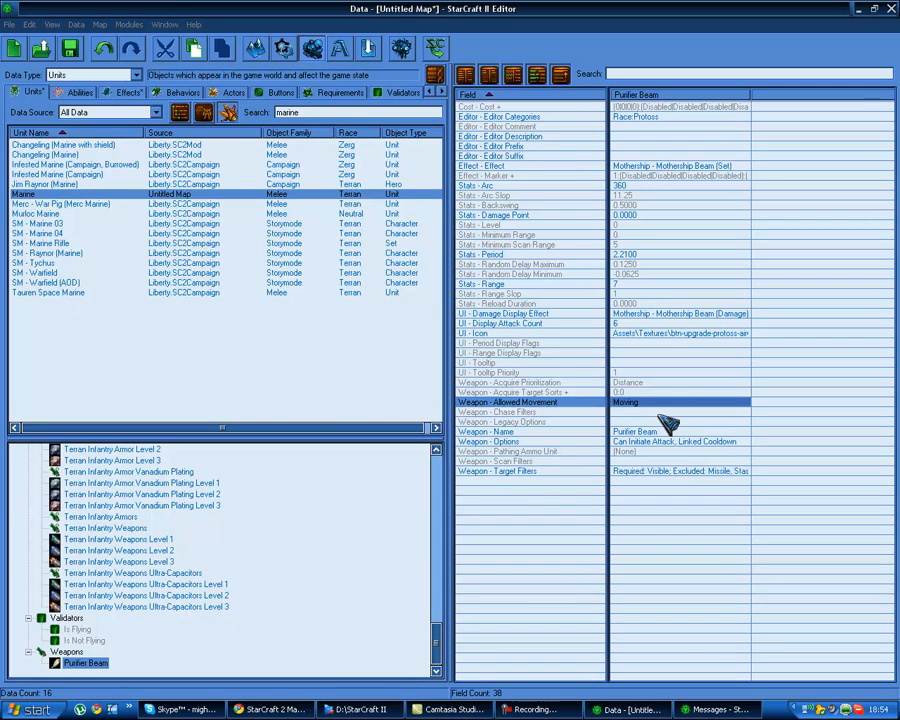
{"action": "double_click", "coordinate": [700, 412]}
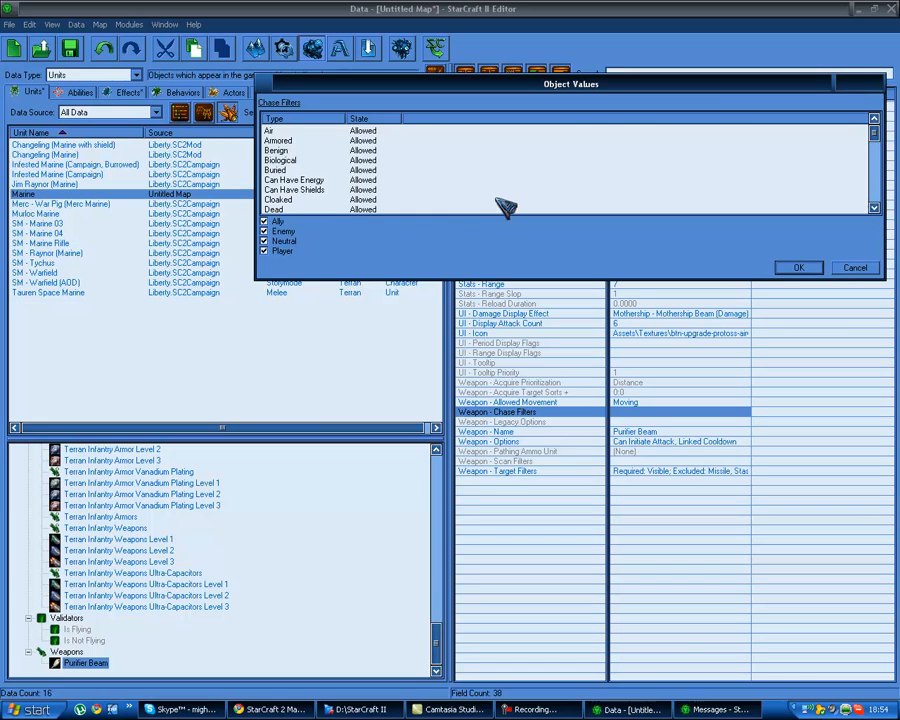
{"action": "left_click", "coordinate": [852, 268]}
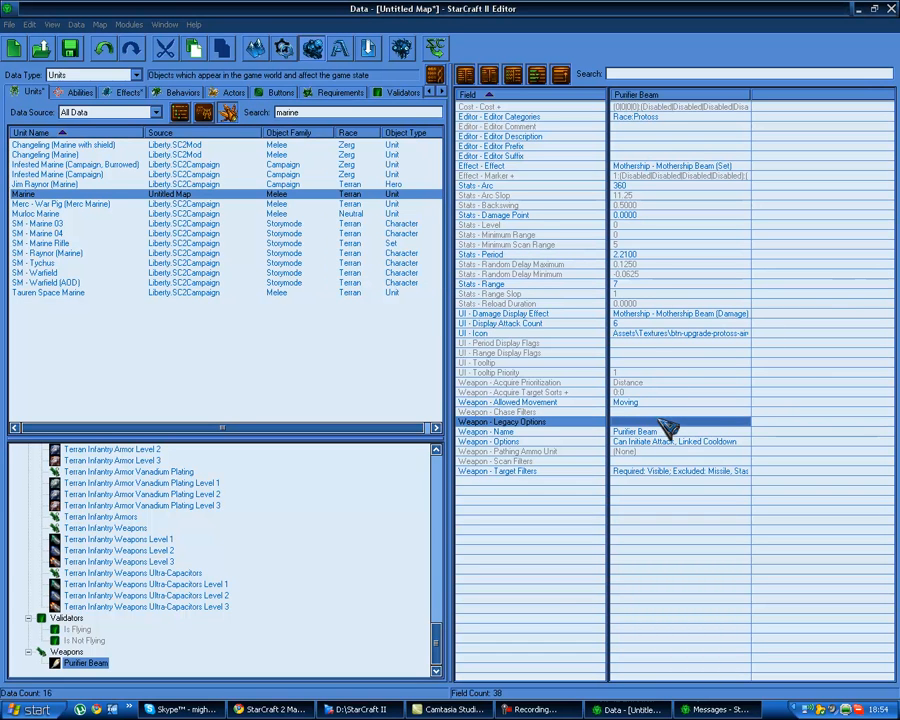
{"action": "double_click", "coordinate": [495, 421]}
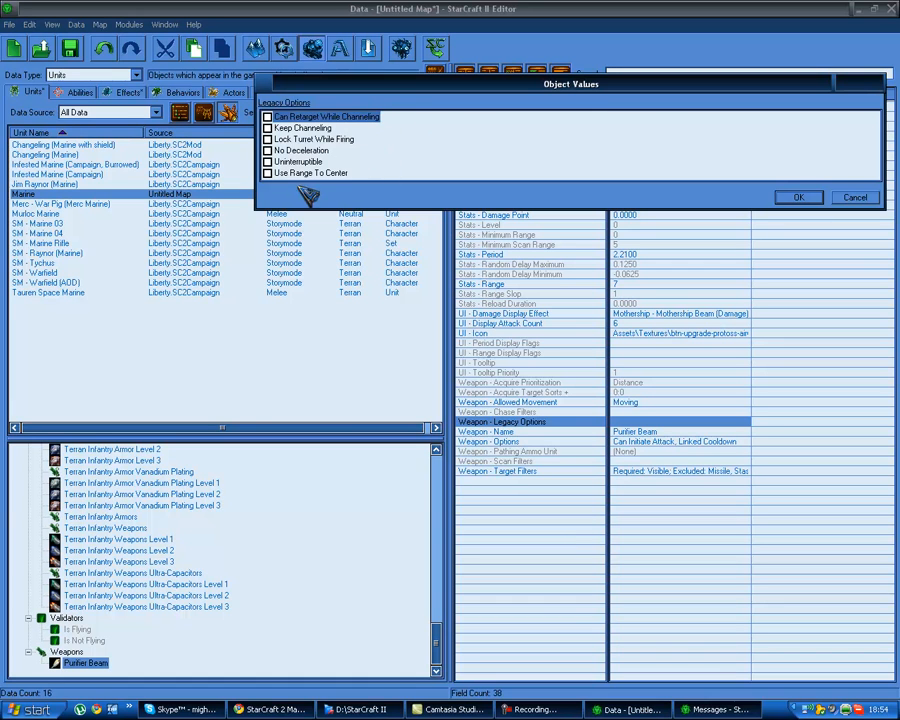
{"action": "left_click", "coordinate": [874, 197]}
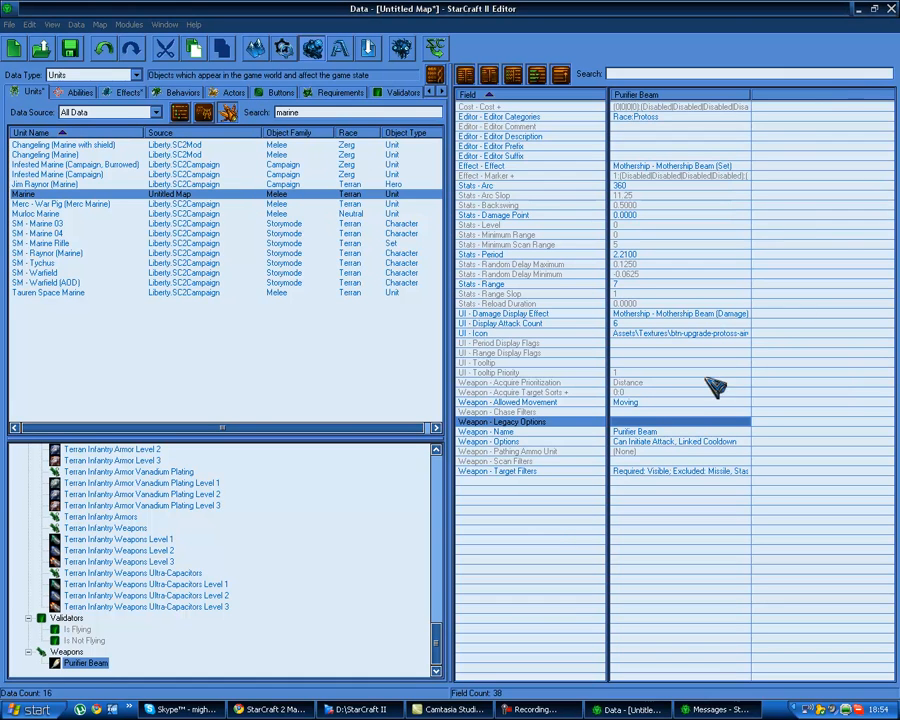
Inspect the Purifier Beam's weapon Options, Scan Filters and Target Filters, and return to the start of the Marine's linked objects
{"action": "double_click", "coordinate": [733, 443]}
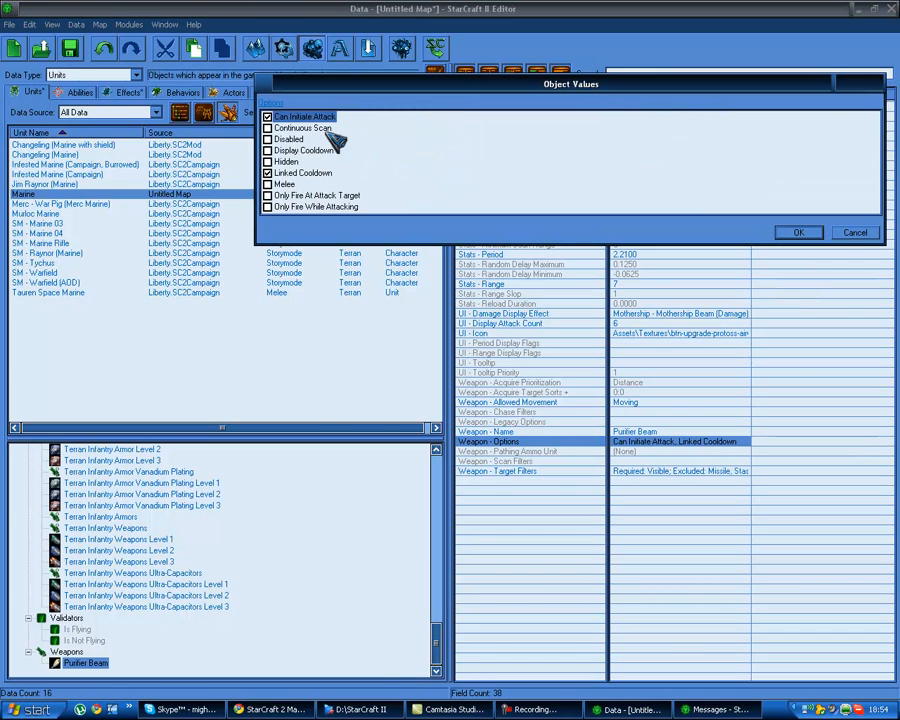
{"action": "left_click", "coordinate": [855, 233]}
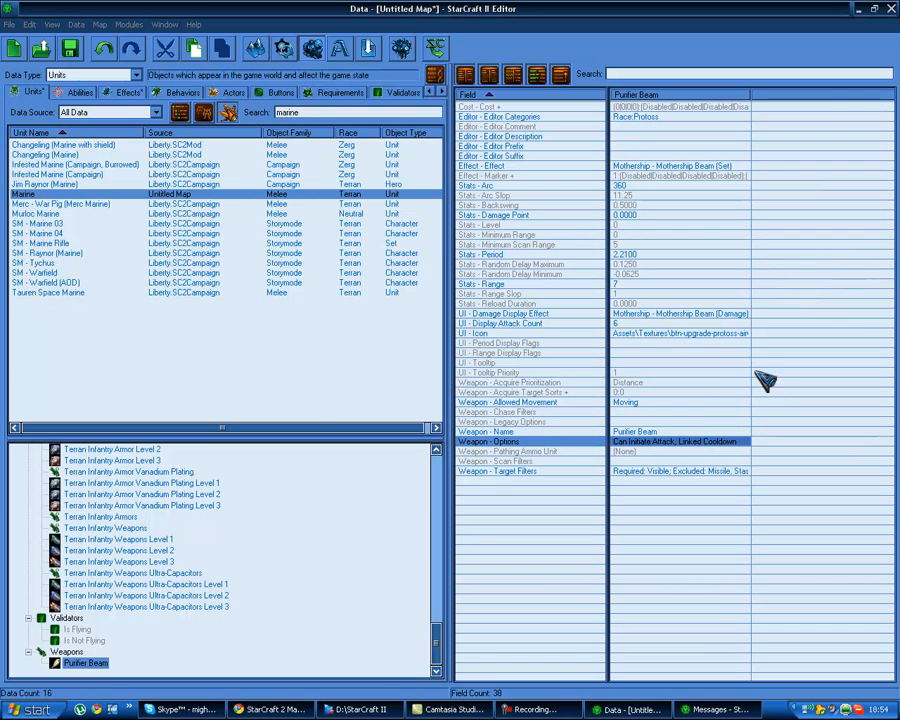
{"action": "left_click", "coordinate": [650, 463]}
{"action": "double_click", "coordinate": [648, 464]}
{"action": "left_click", "coordinate": [854, 266]}
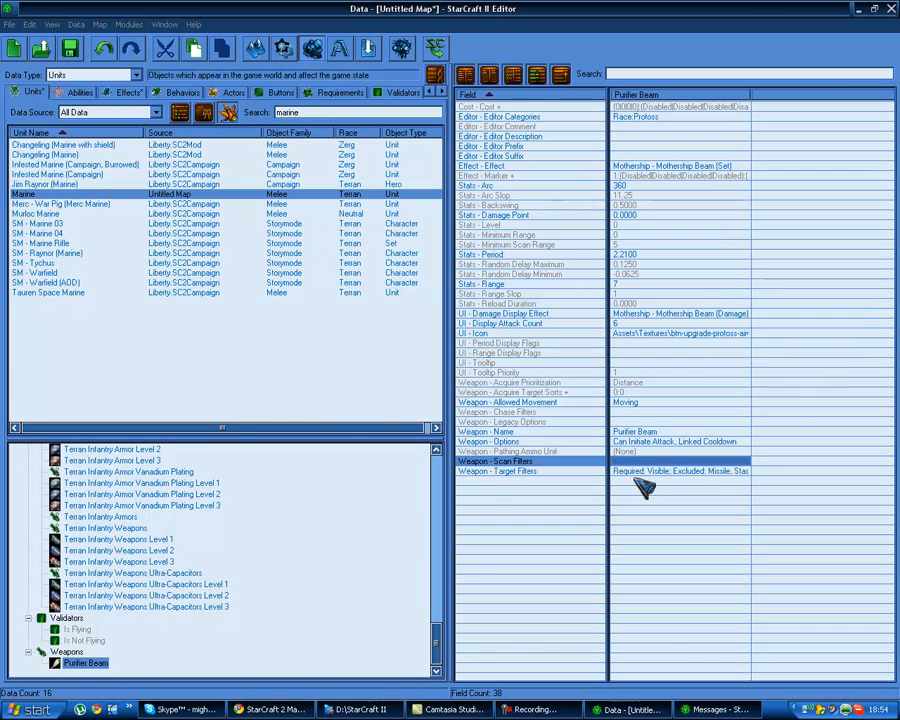
{"action": "left_click", "coordinate": [652, 471]}
{"action": "left_click", "coordinate": [668, 284]}
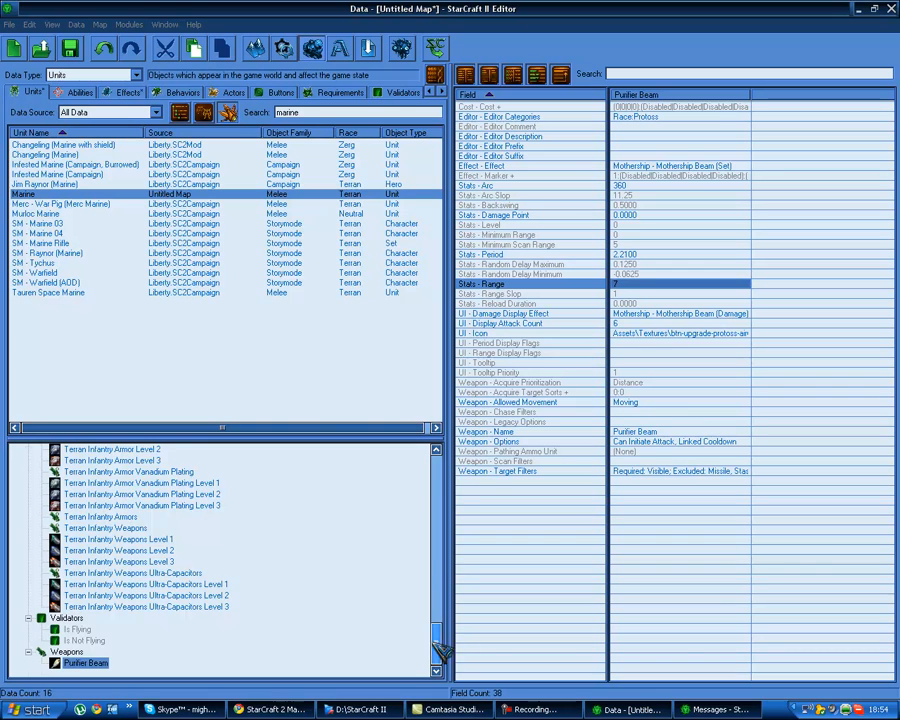
{"action": "left_click_drag", "start_coordinate": [436, 643], "coordinate": [456, 447]}
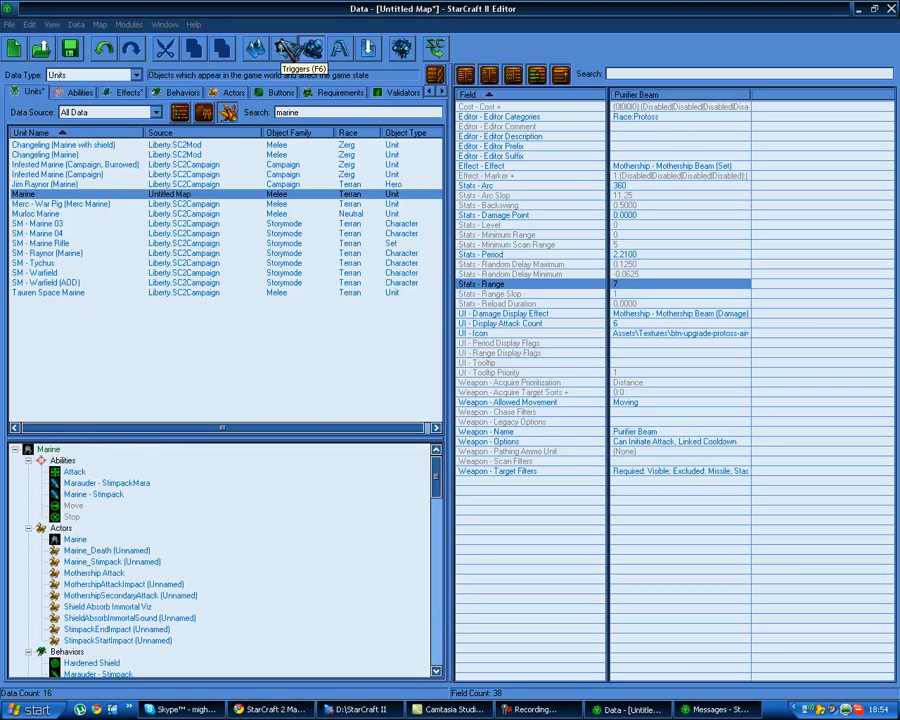
Switch to the Triggers module and create a new trigger named "Hello there"
{"action": "left_click", "coordinate": [287, 48]}
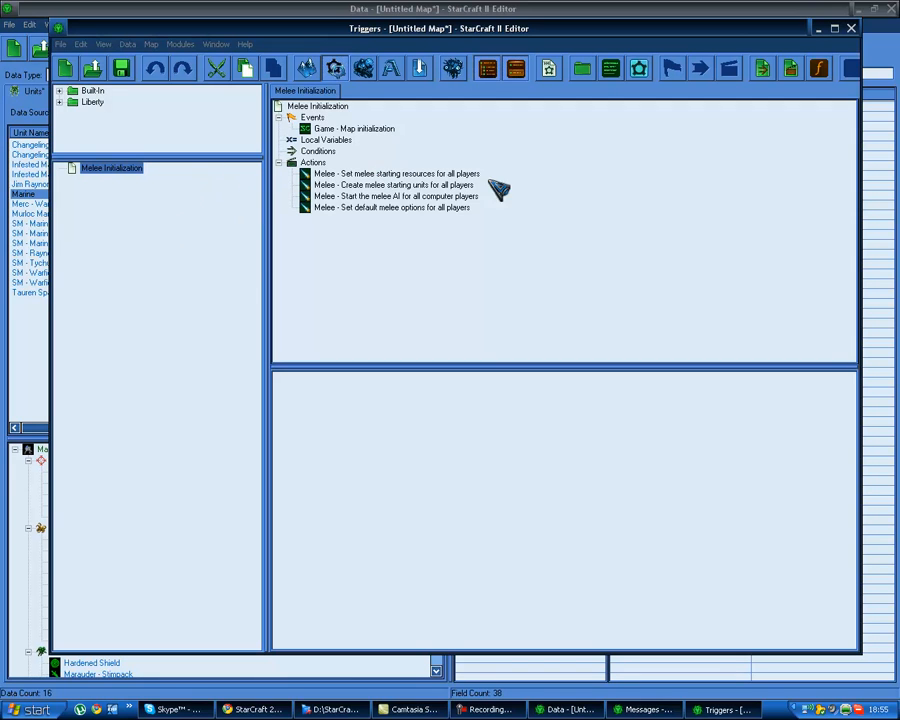
{"action": "right_click", "coordinate": [143, 228]}
{"action": "left_click", "coordinate": [142, 217]}
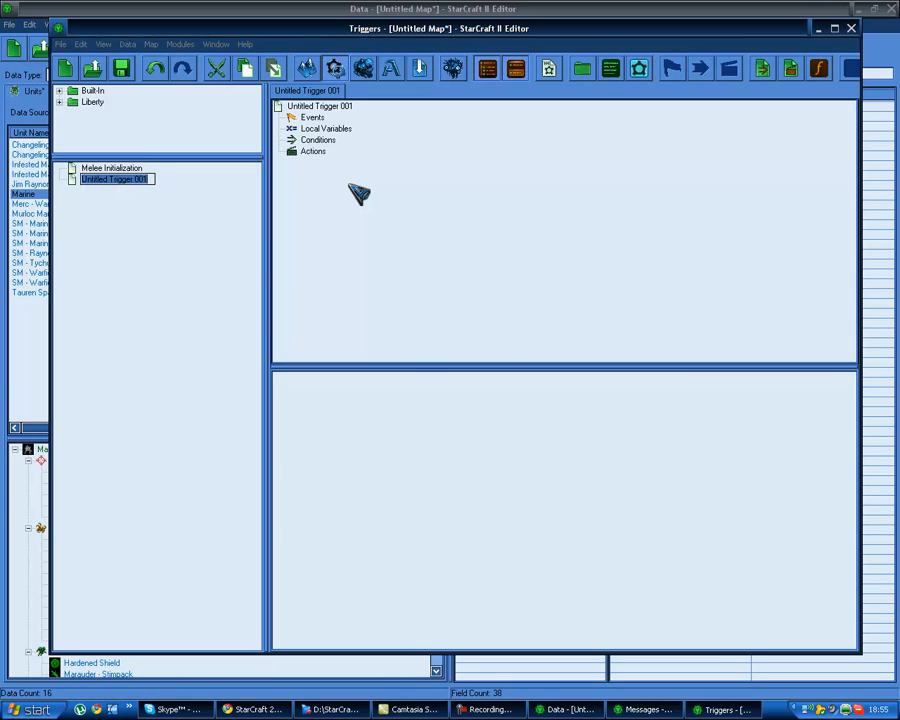
{"action": "type", "text": "Hello"}
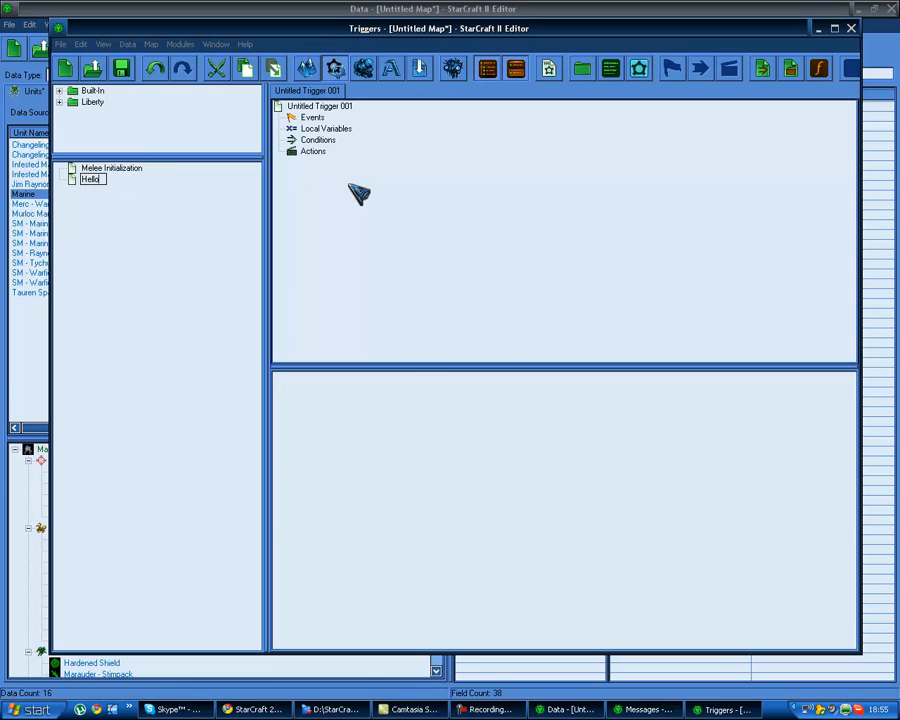
{"action": "type", "text": " there"}
{"action": "key", "text": "Return"}
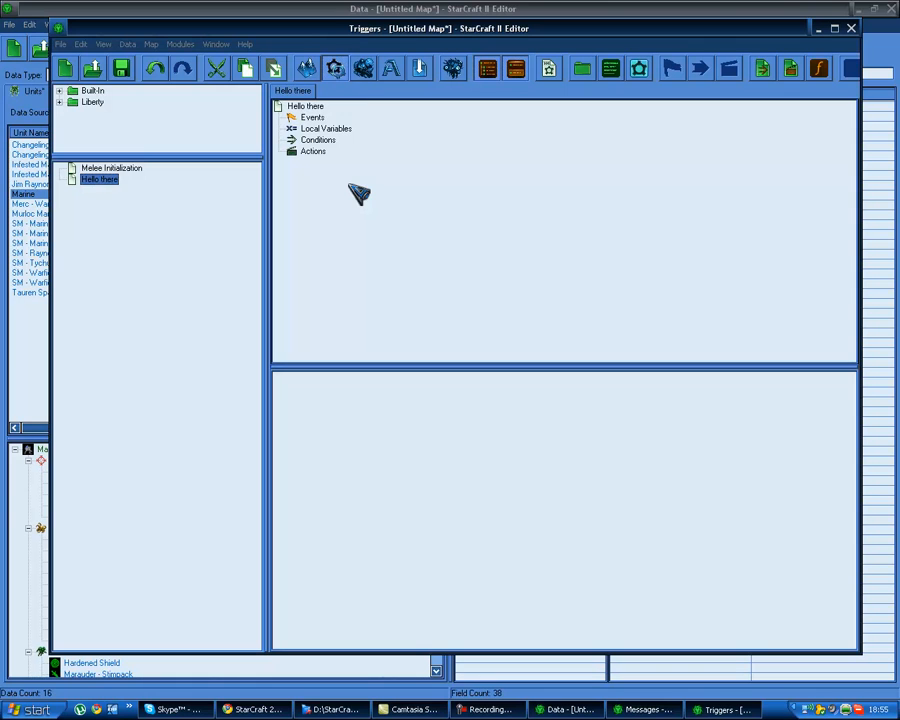
Go through the Events, Local Variables, Conditions and Actions sections of the Hello there trigger
{"action": "left_click", "coordinate": [304, 117]}
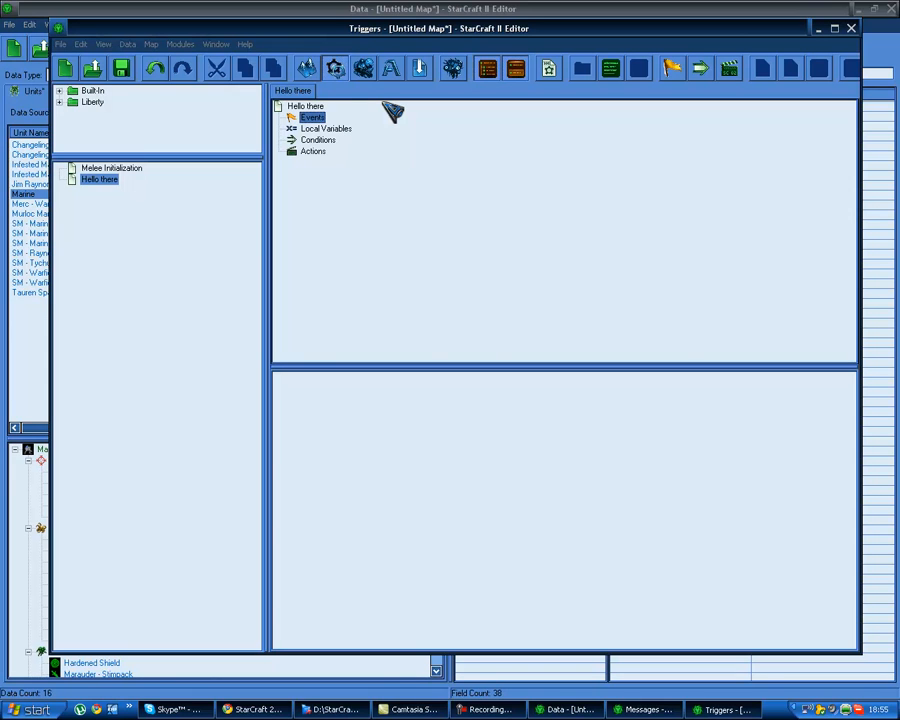
{"action": "key", "text": "Down"}
{"action": "key", "text": "Down"}
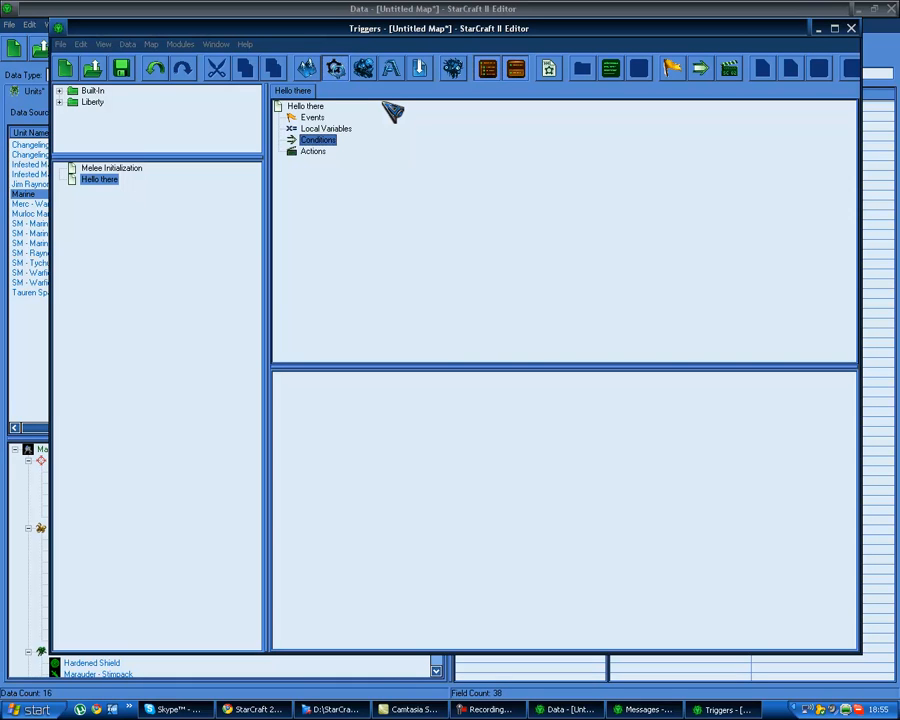
{"action": "key", "text": "Down"}
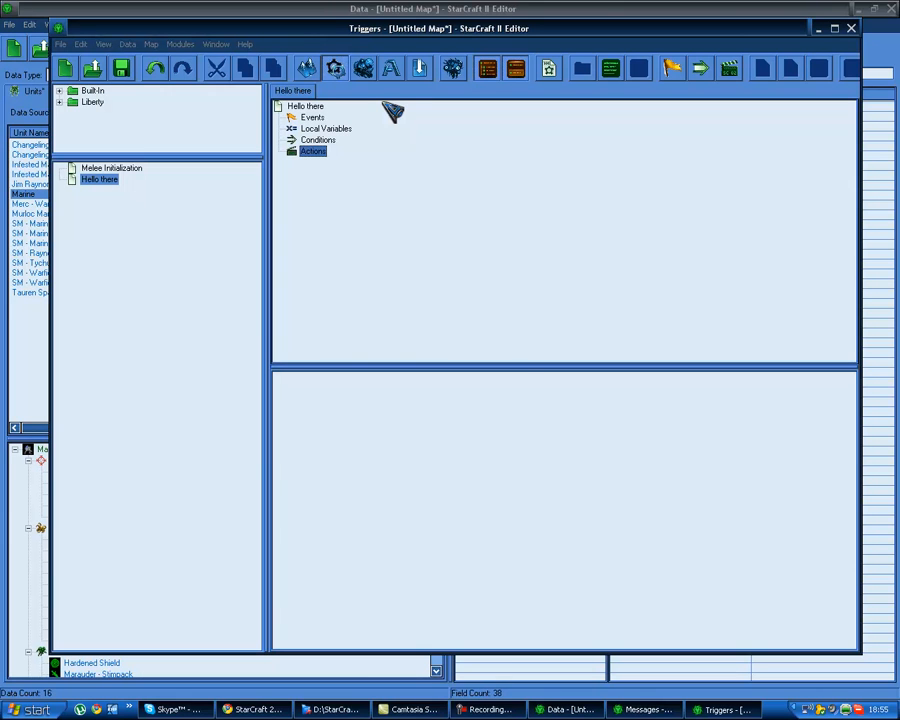
Add a Time Elapsed timer event to the Hello there trigger
{"action": "double_click", "coordinate": [311, 118]}
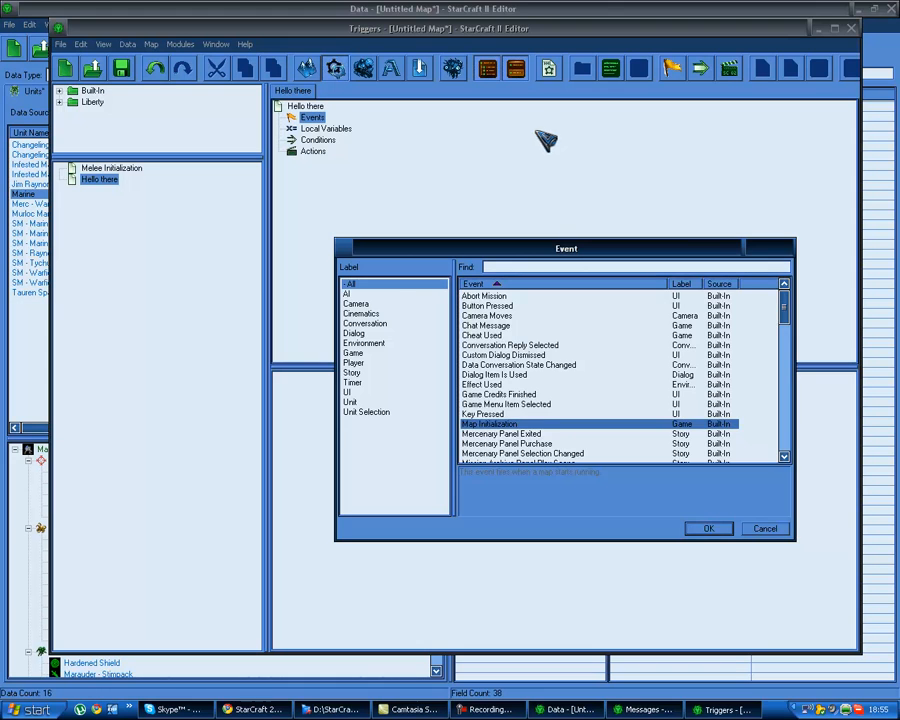
{"action": "left_click", "coordinate": [376, 383]}
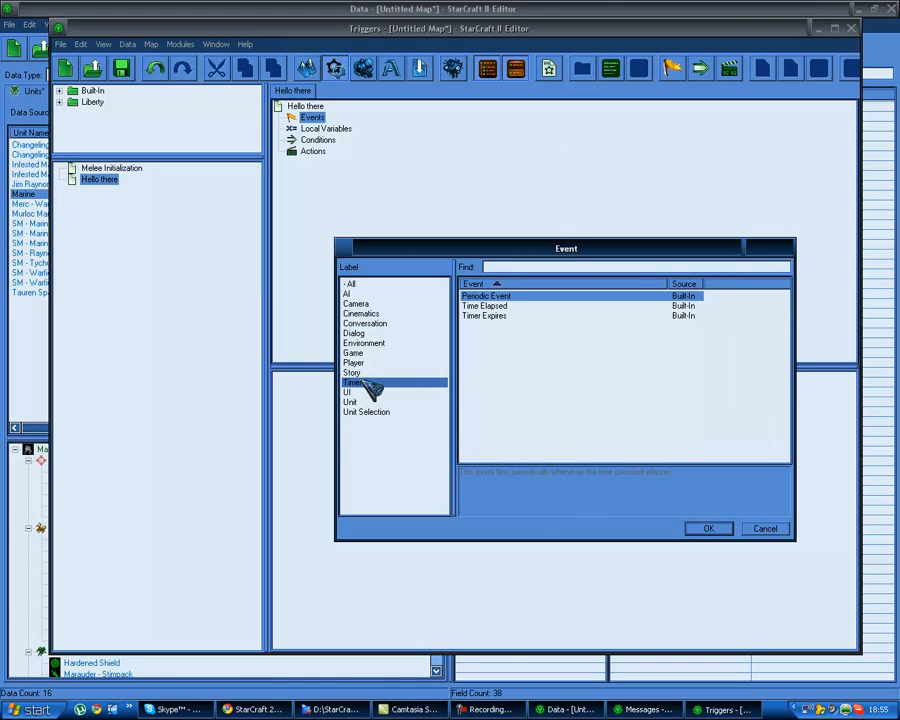
{"action": "left_click", "coordinate": [523, 306]}
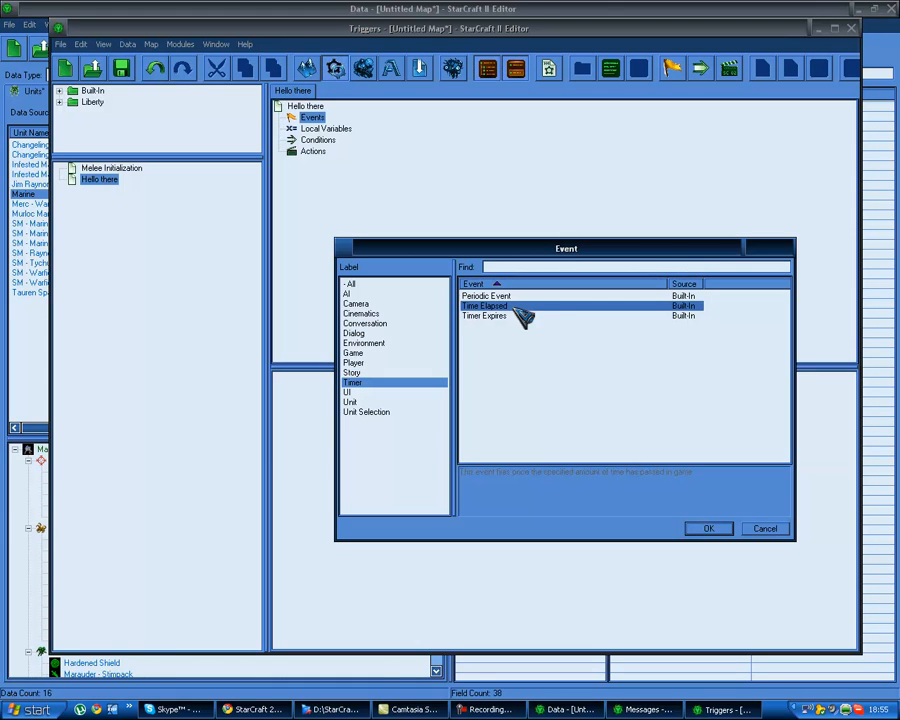
{"action": "left_click", "coordinate": [510, 316]}
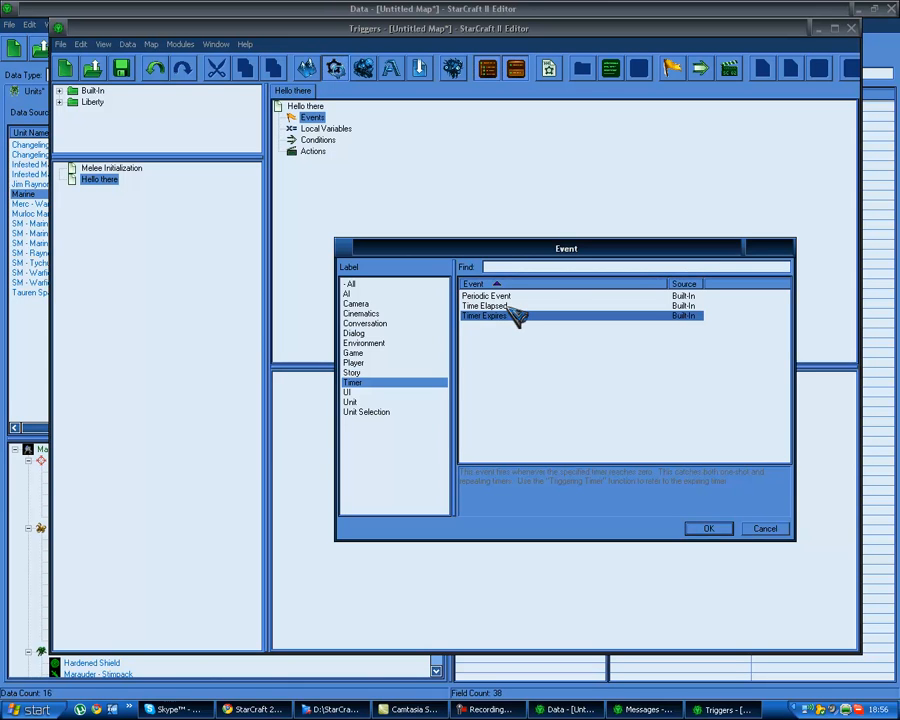
{"action": "left_click", "coordinate": [564, 306]}
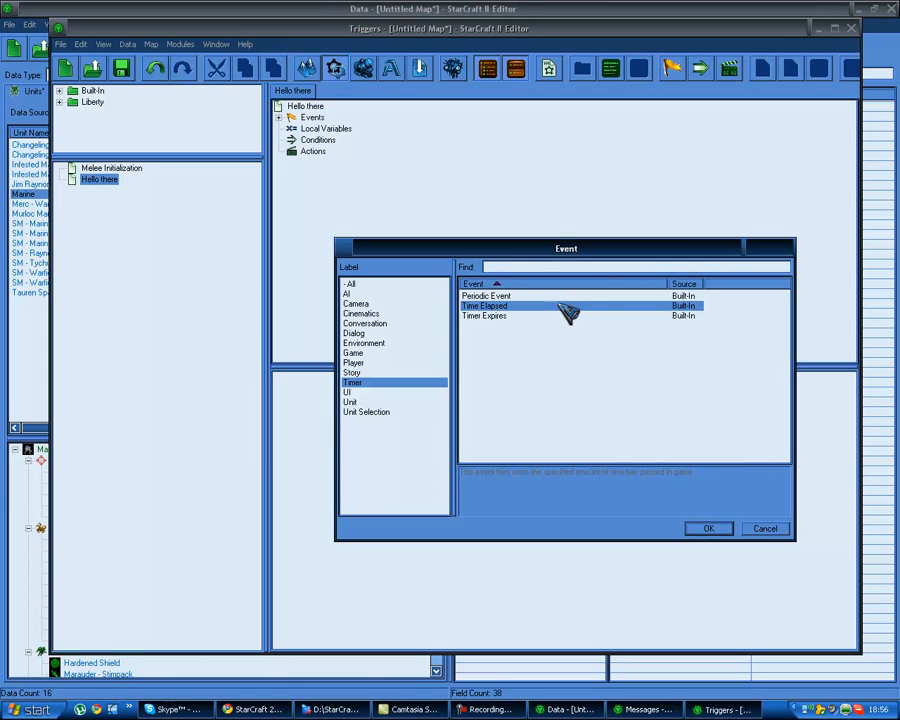
{"action": "double_click", "coordinate": [566, 308]}
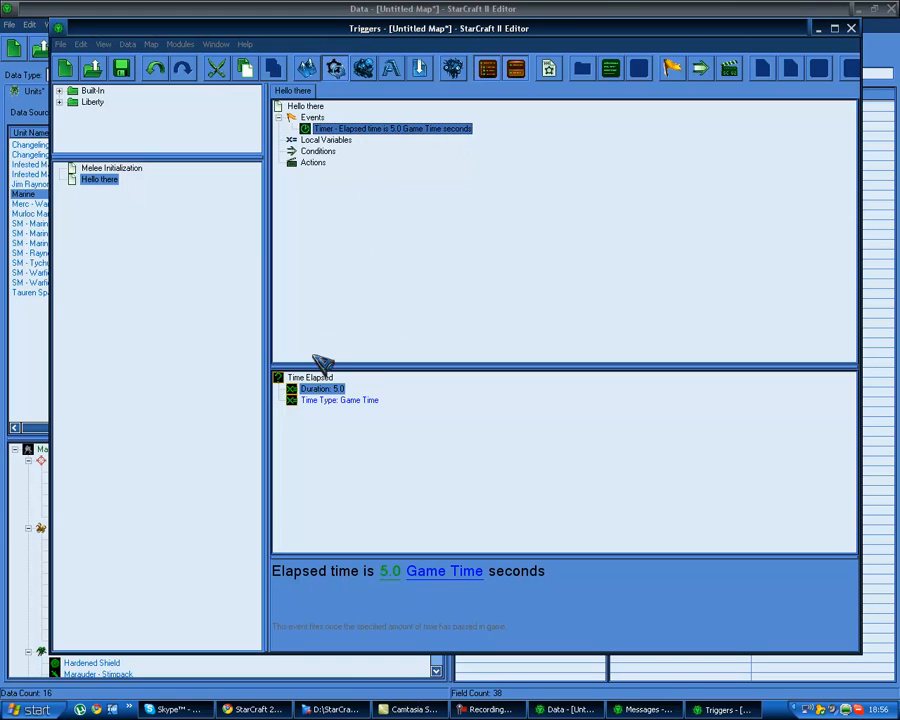
Set the Time Elapsed event's time type to Real Time
{"action": "left_click", "coordinate": [487, 571]}
{"action": "left_click", "coordinate": [414, 252]}
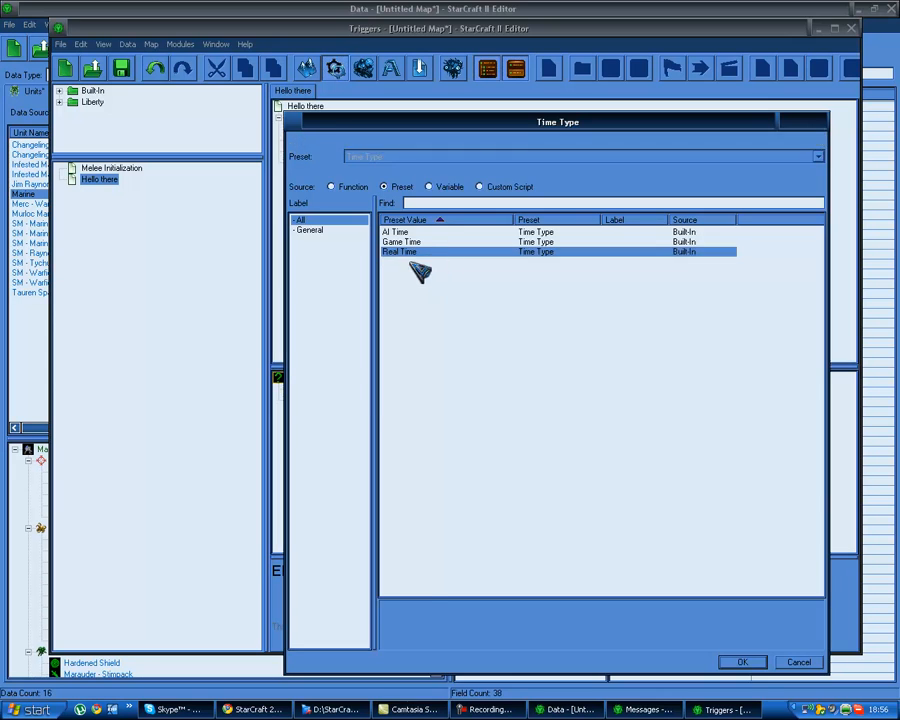
{"action": "key", "text": "Return"}
Add a Comparison condition to the Hello there trigger with the Player Color function as its first value
{"action": "left_click", "coordinate": [330, 163]}
{"action": "left_click", "coordinate": [313, 152]}
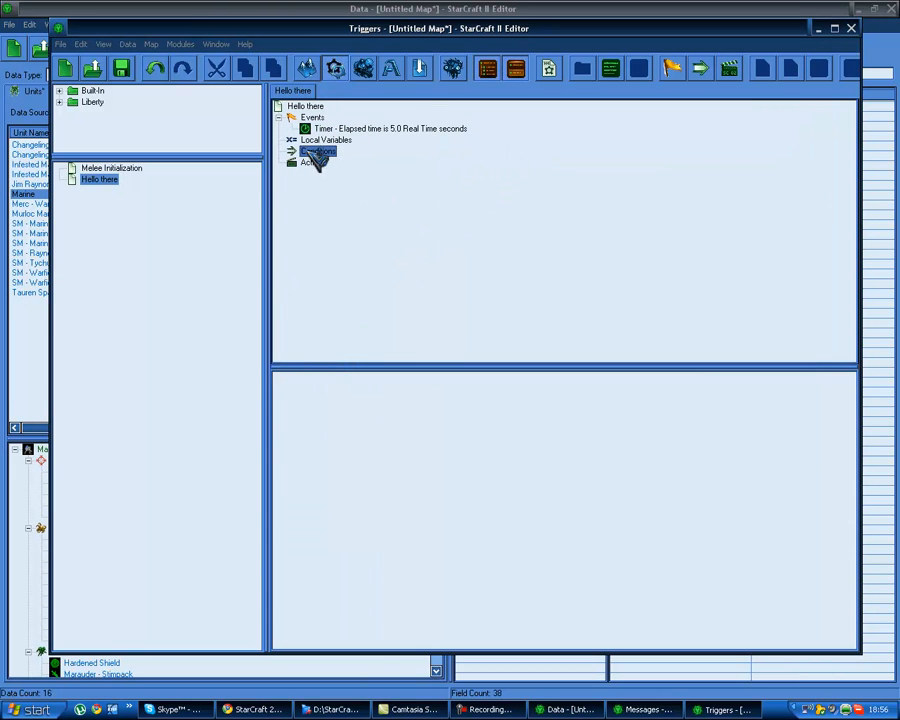
{"action": "key", "text": "ctrl+d"}
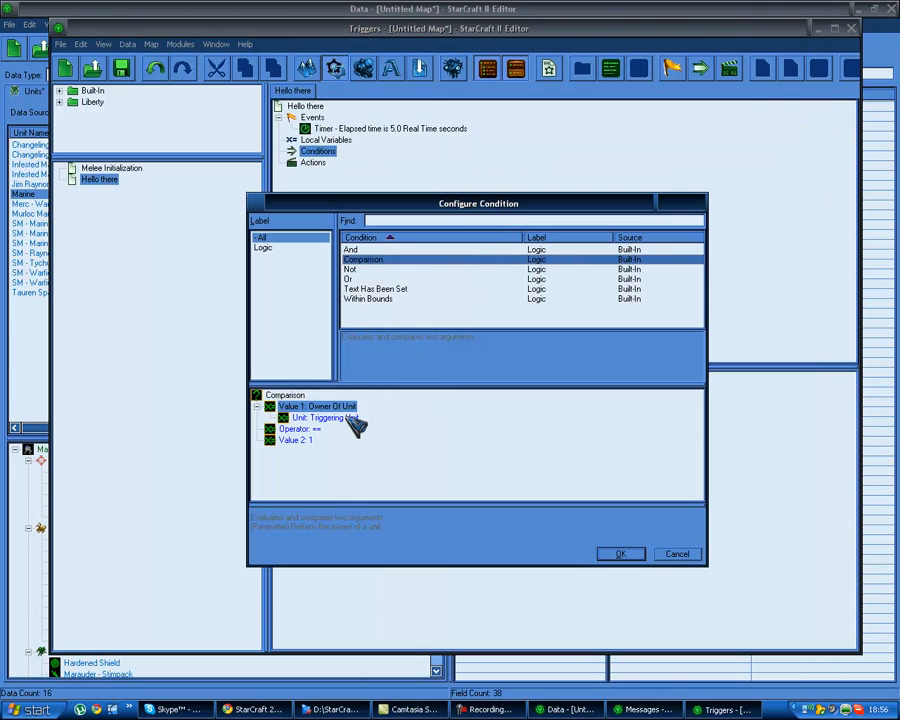
{"action": "double_click", "coordinate": [343, 406]}
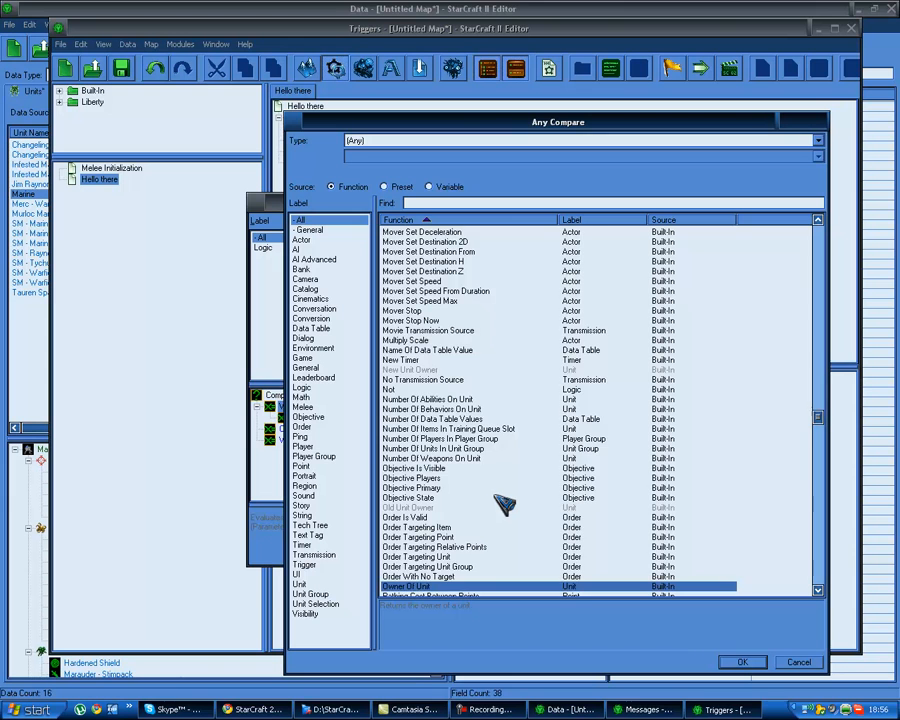
{"action": "scroll", "coordinate": [507, 502], "scroll_direction": "down", "scroll_amount": 4}
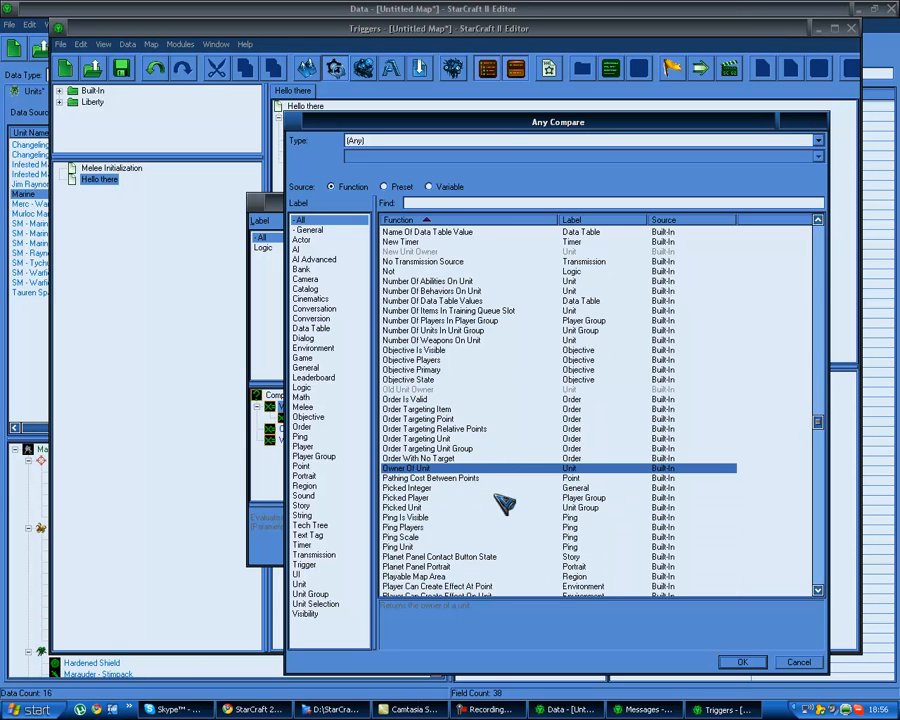
{"action": "scroll", "coordinate": [505, 503], "scroll_direction": "down", "scroll_amount": 3}
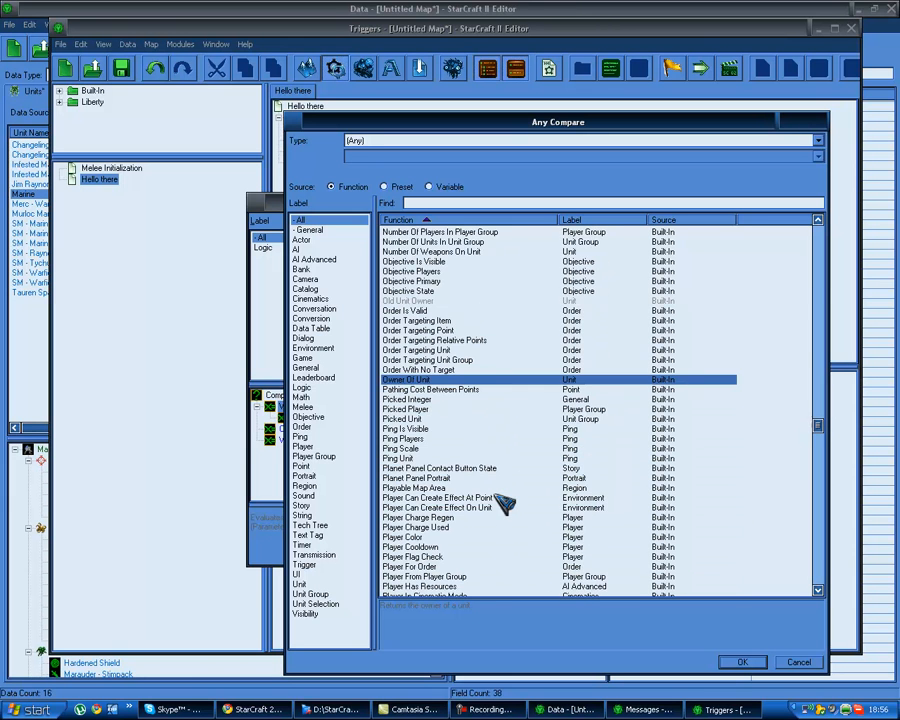
{"action": "scroll", "coordinate": [507, 502], "scroll_direction": "down", "scroll_amount": 1}
{"action": "double_click", "coordinate": [432, 516]}
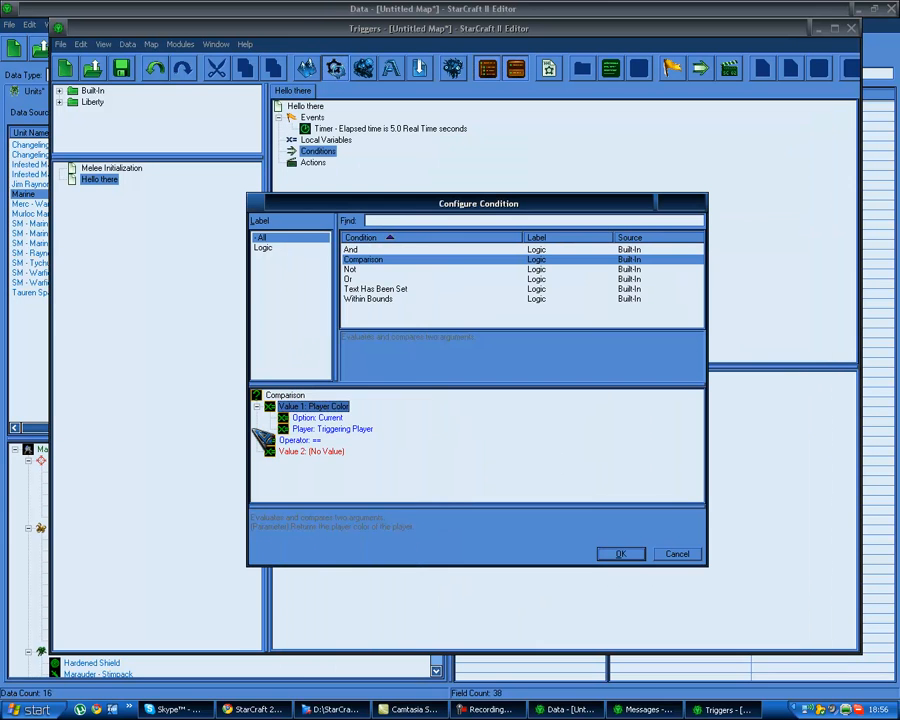
Set the player of the condition's Player Color function to the value 1
{"action": "left_click", "coordinate": [360, 428]}
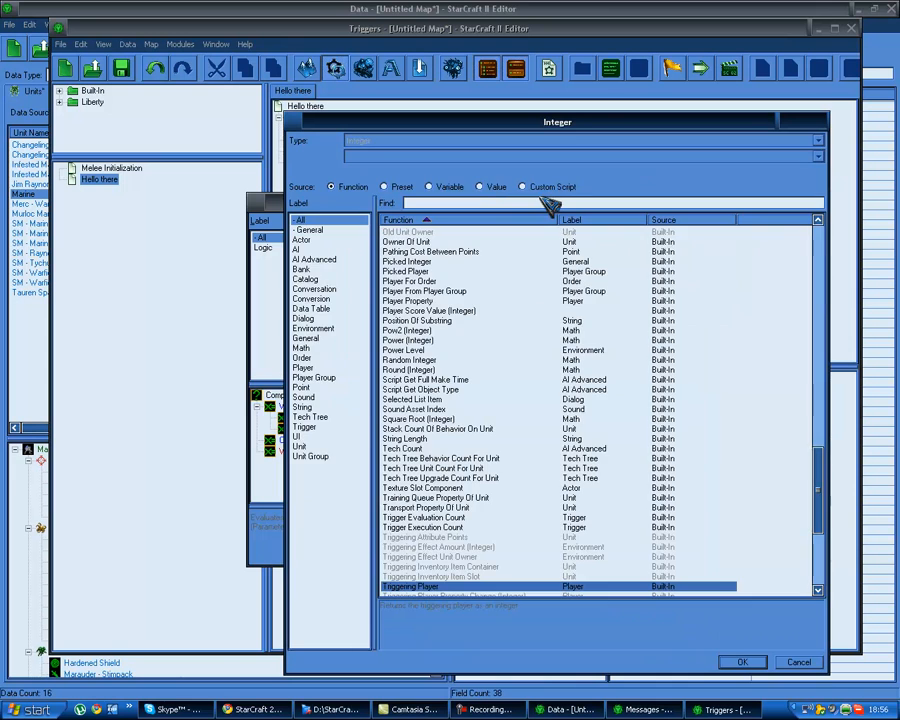
{"action": "left_click", "coordinate": [497, 188]}
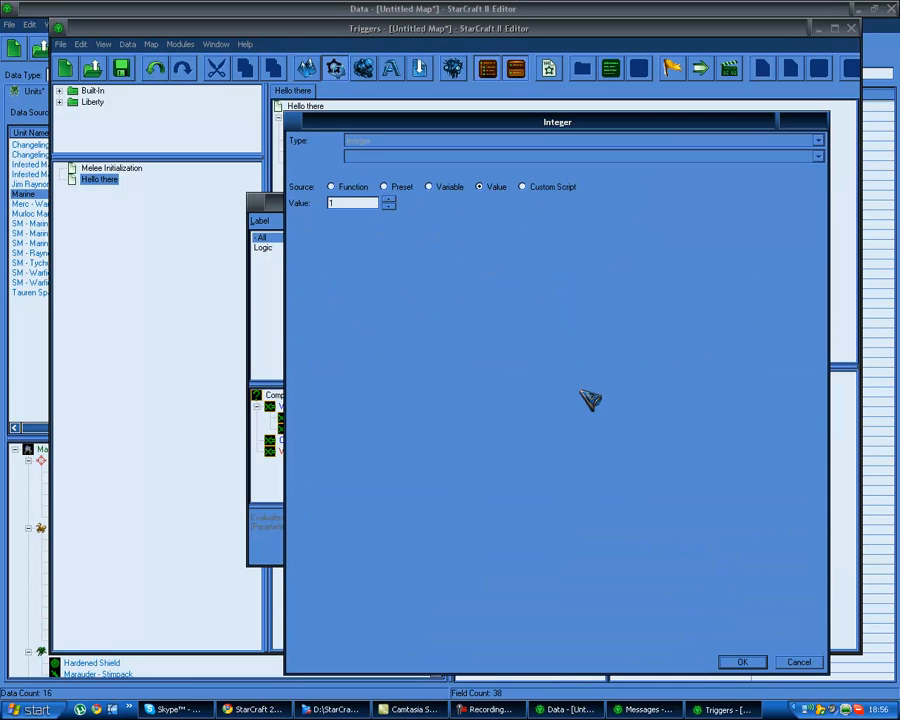
{"action": "left_click", "coordinate": [742, 662]}
Set the comparison's second value to (Player 12) Brown and finish the condition
{"action": "left_click", "coordinate": [330, 452]}
{"action": "double_click", "coordinate": [330, 452]}
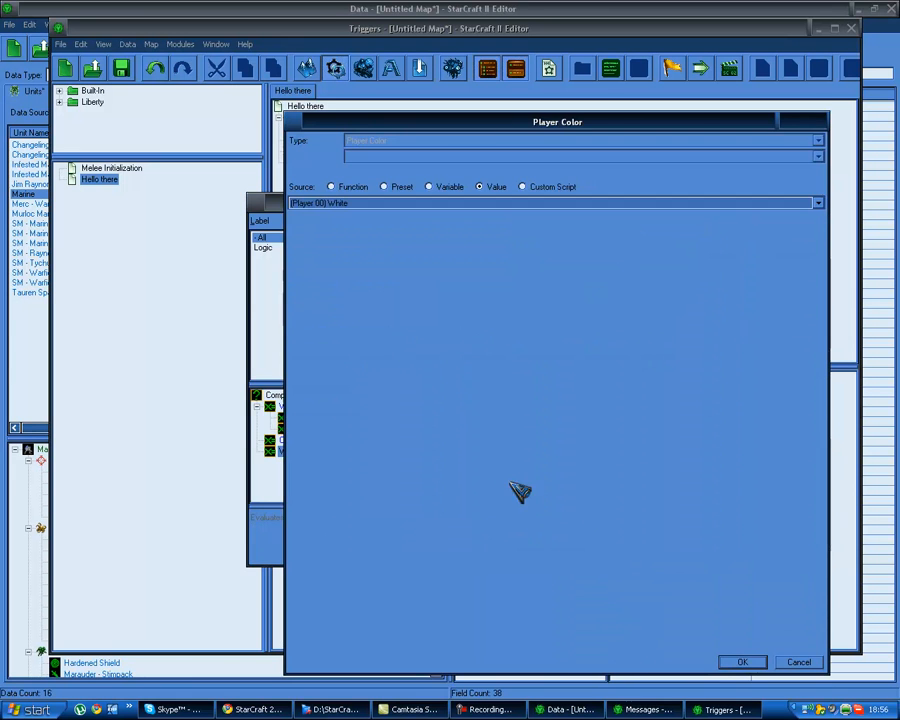
{"action": "left_click", "coordinate": [402, 204]}
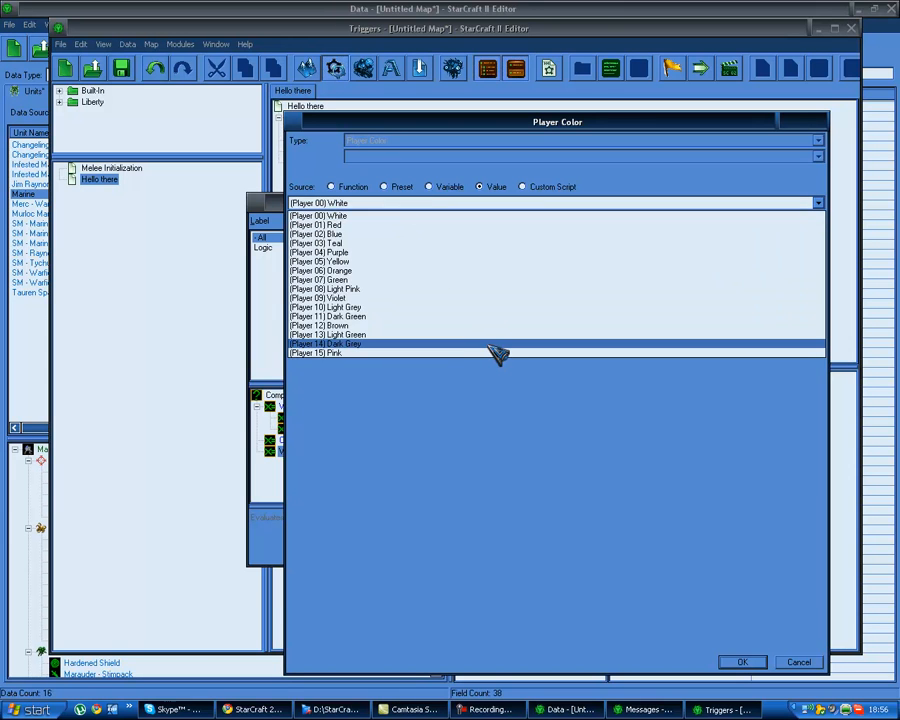
{"action": "left_click", "coordinate": [455, 325]}
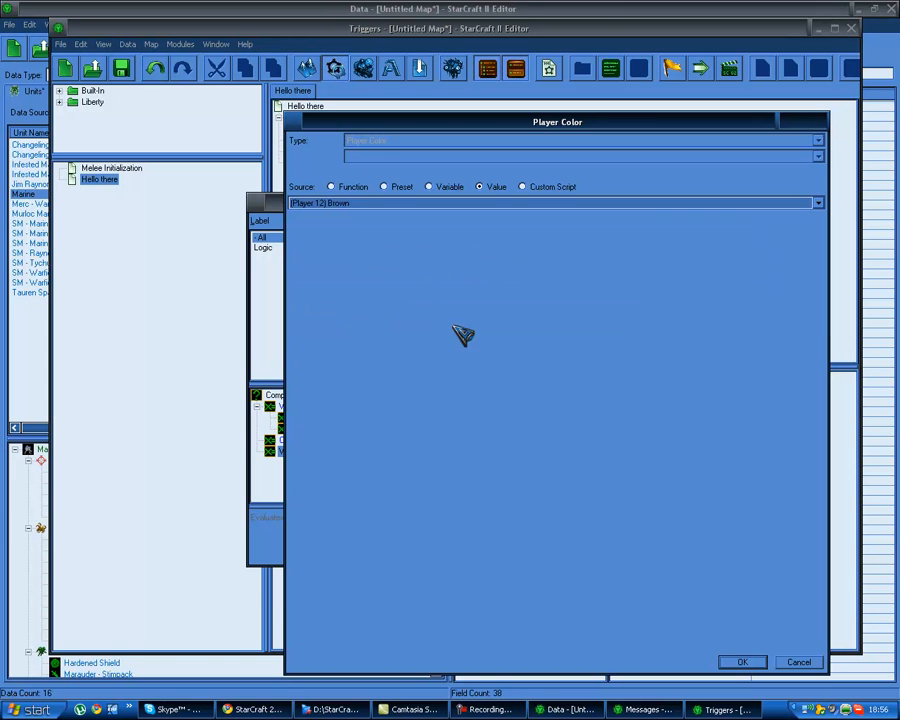
{"action": "left_click", "coordinate": [742, 662]}
{"action": "left_click", "coordinate": [625, 554]}
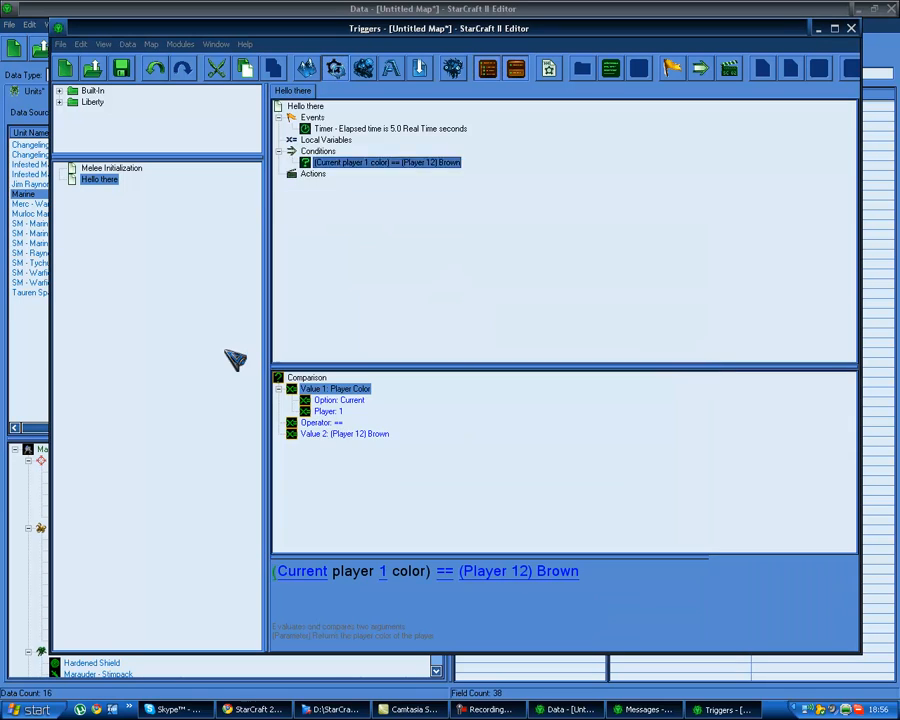
Find the Text Message action and add it to the trigger's Actions
{"action": "left_click", "coordinate": [314, 163]}
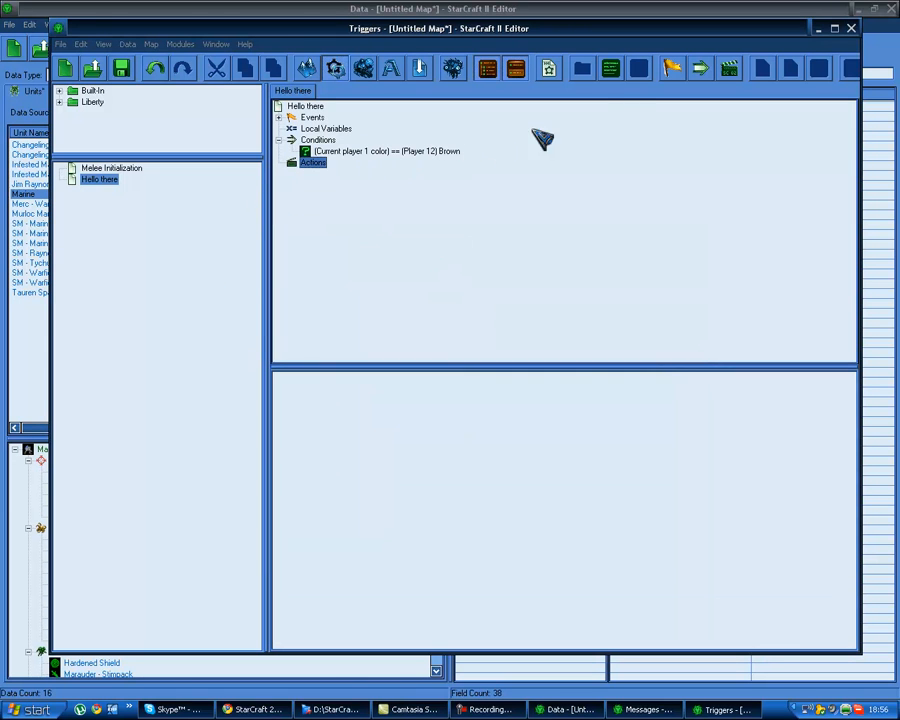
{"action": "key", "text": "ctrl+r"}
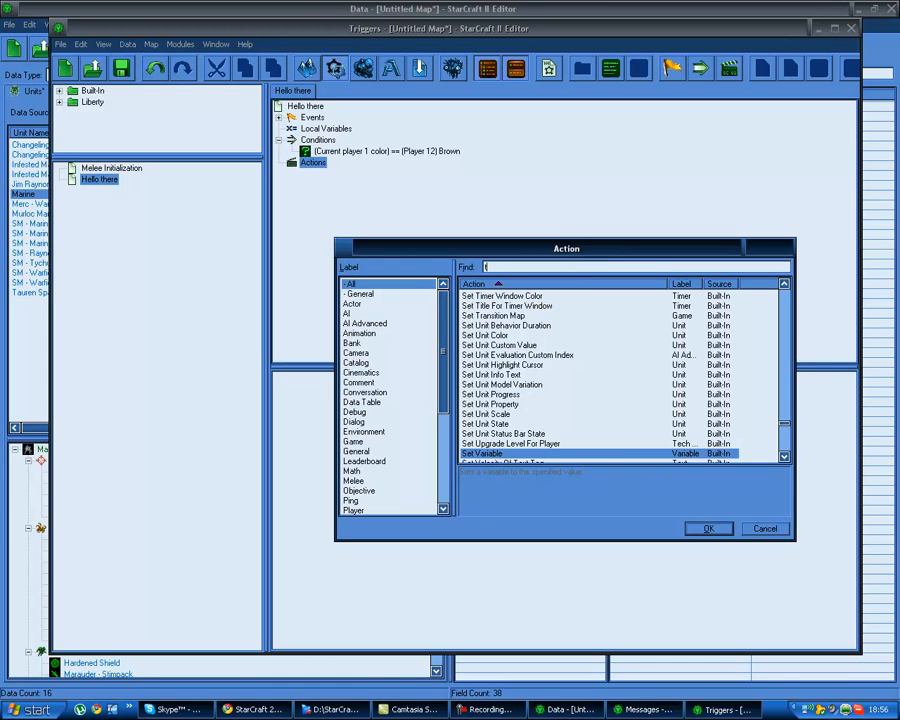
{"action": "type", "text": "ext message"}
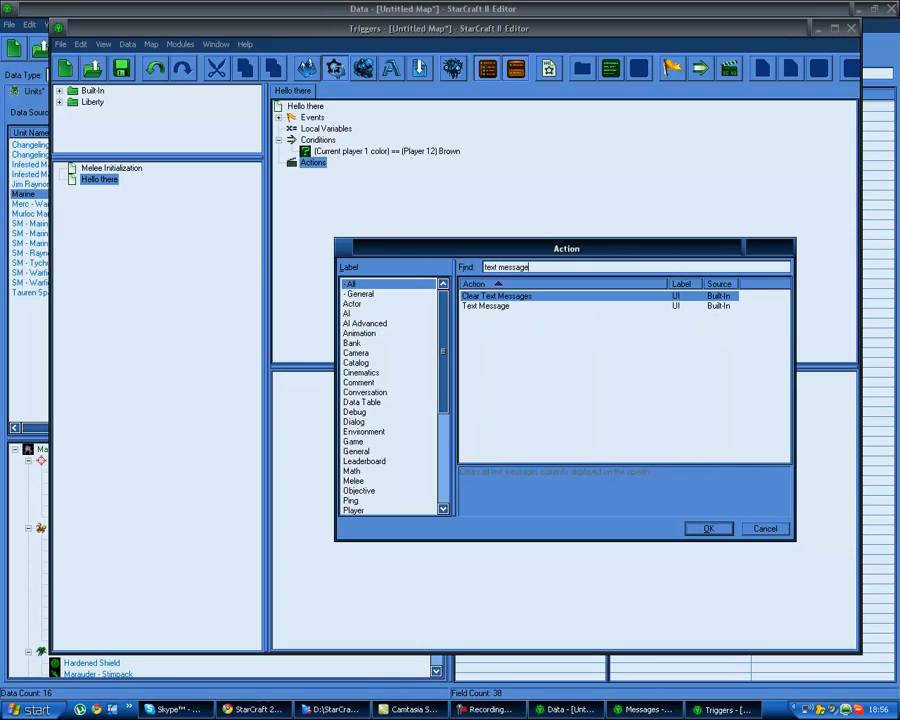
{"action": "double_click", "coordinate": [485, 306]}
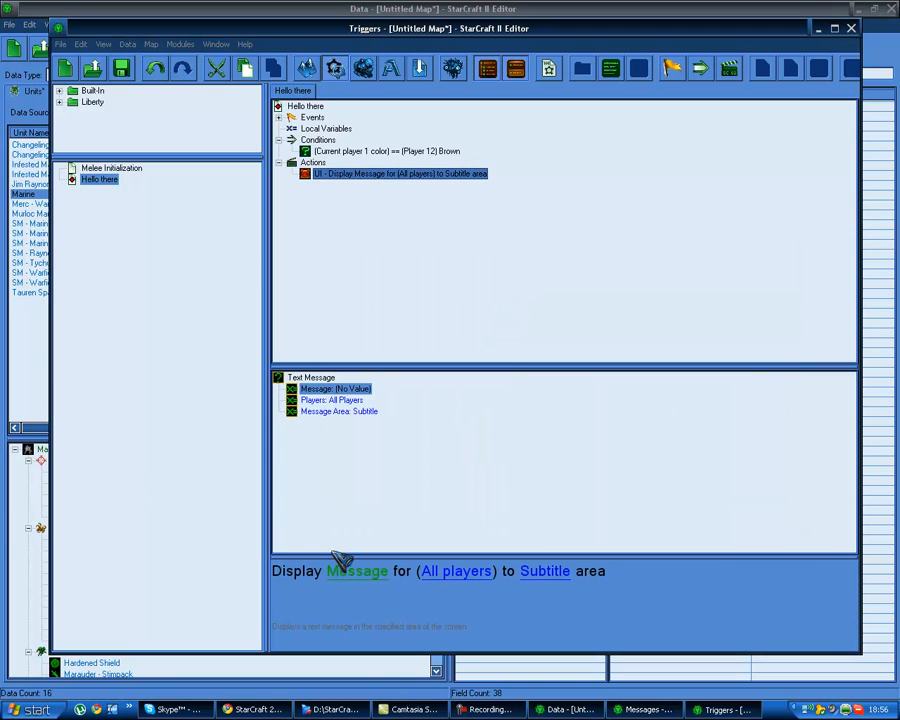
Enter "OH HAI THAR!" as the message text and color all of it red
{"action": "key", "text": "Return"}
{"action": "type", "text": "OG"}
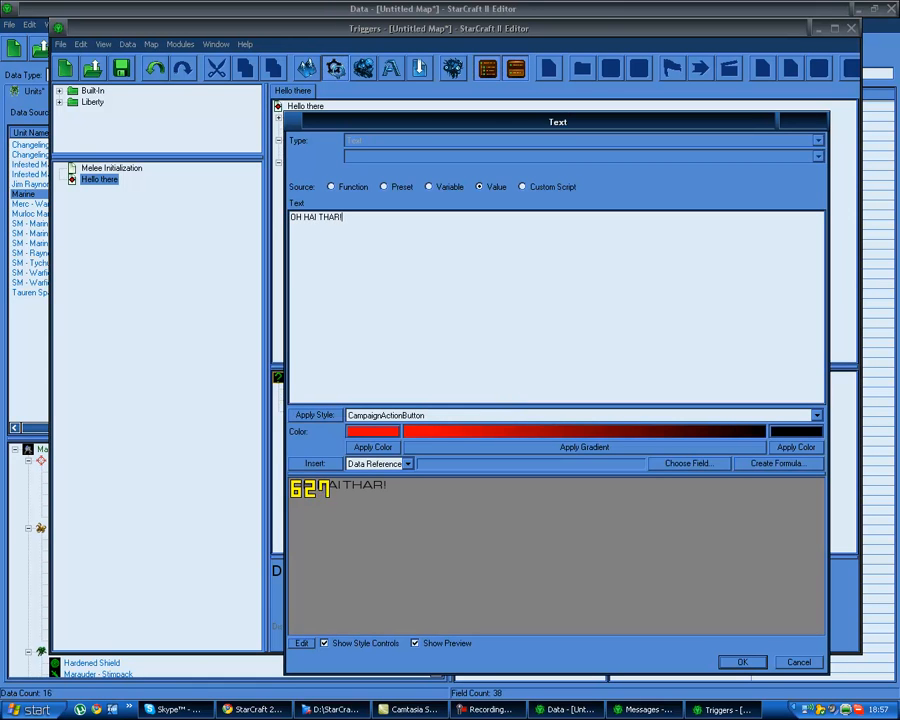
{"action": "key", "text": "ctrl+a"}
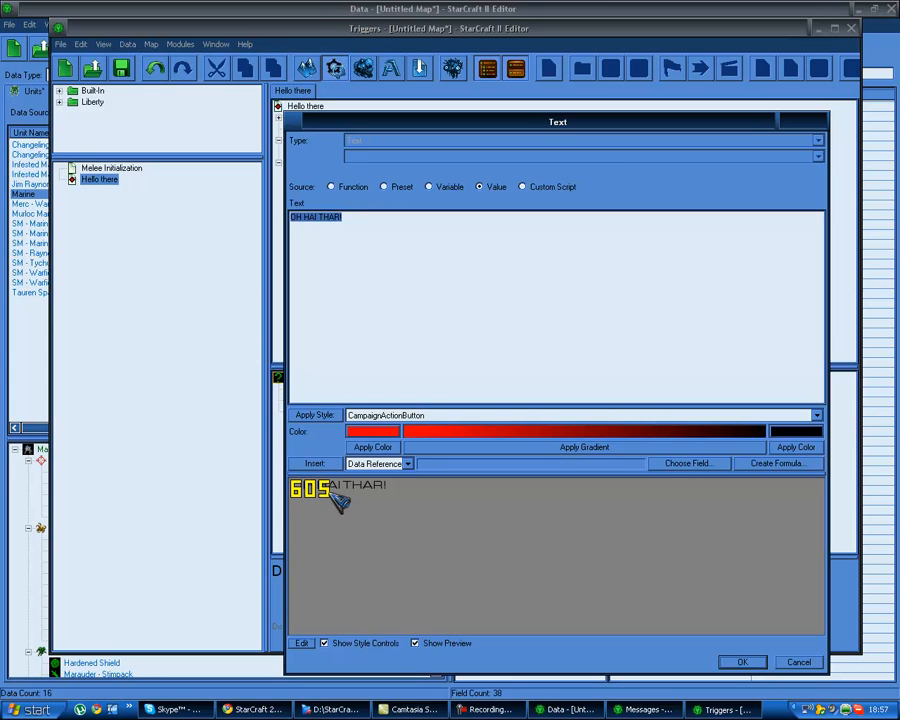
{"action": "left_click", "coordinate": [394, 448]}
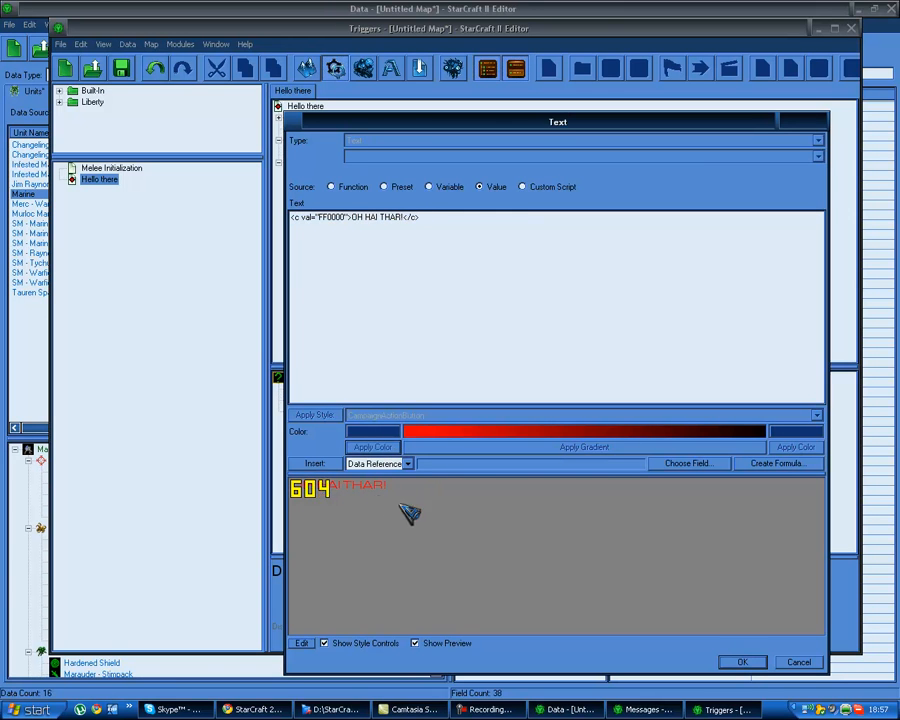
Apply the CampaignActionButton style to the whole red message text
{"action": "left_click", "coordinate": [437, 231]}
{"action": "left_click_drag", "start_coordinate": [444, 227], "coordinate": [165, 297]}
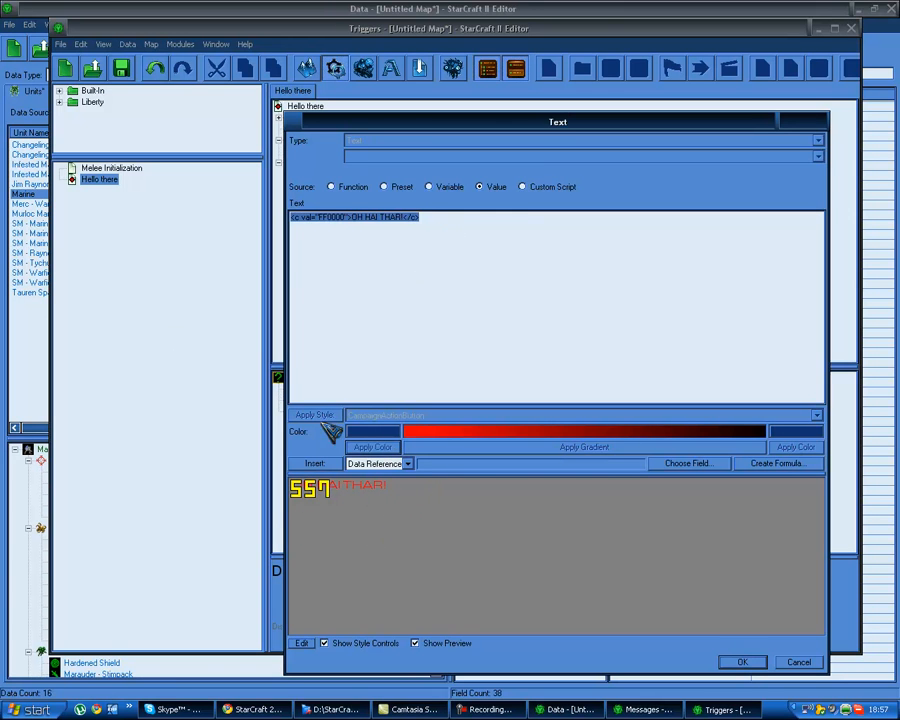
{"action": "left_click", "coordinate": [377, 240]}
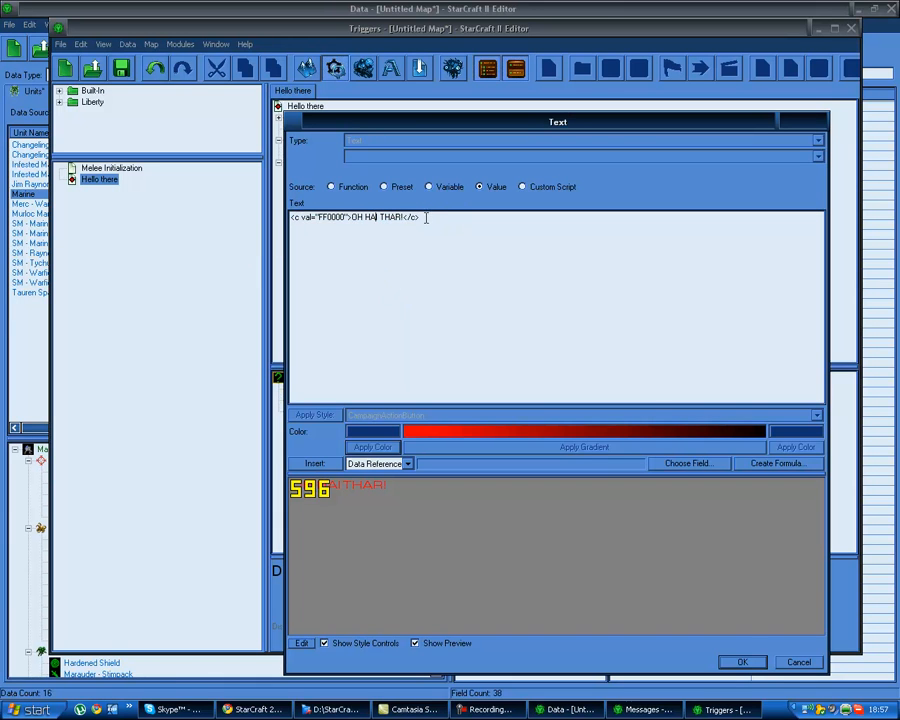
{"action": "left_click_drag", "start_coordinate": [400, 222], "coordinate": [251, 263]}
{"action": "left_click", "coordinate": [312, 414]}
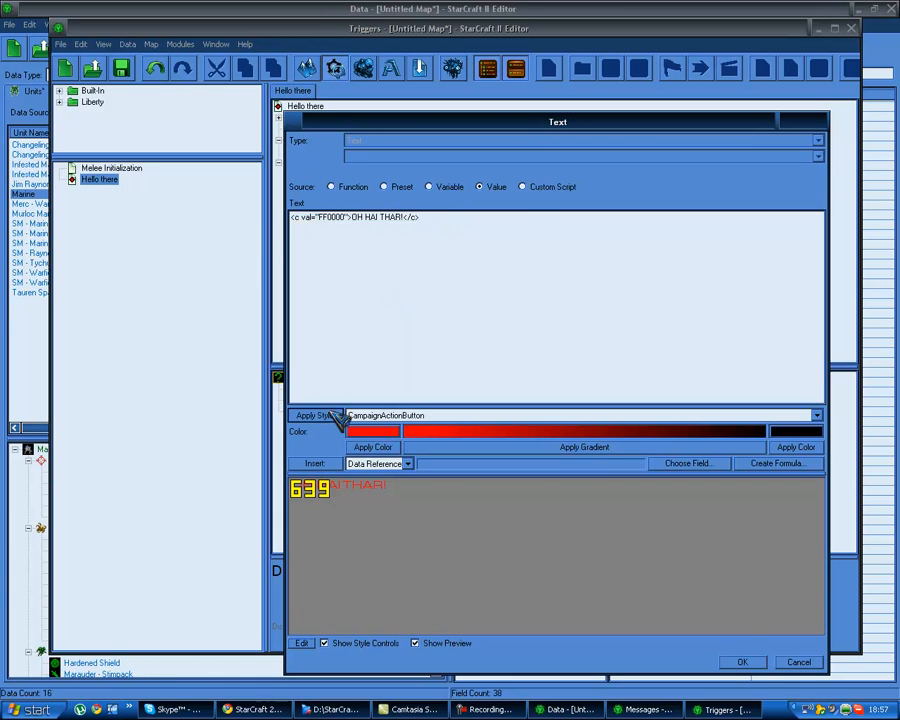
{"action": "left_click_drag", "start_coordinate": [570, 228], "coordinate": [283, 253]}
Choose the ChallengeGo style and apply it to the whole message
{"action": "left_click", "coordinate": [498, 415]}
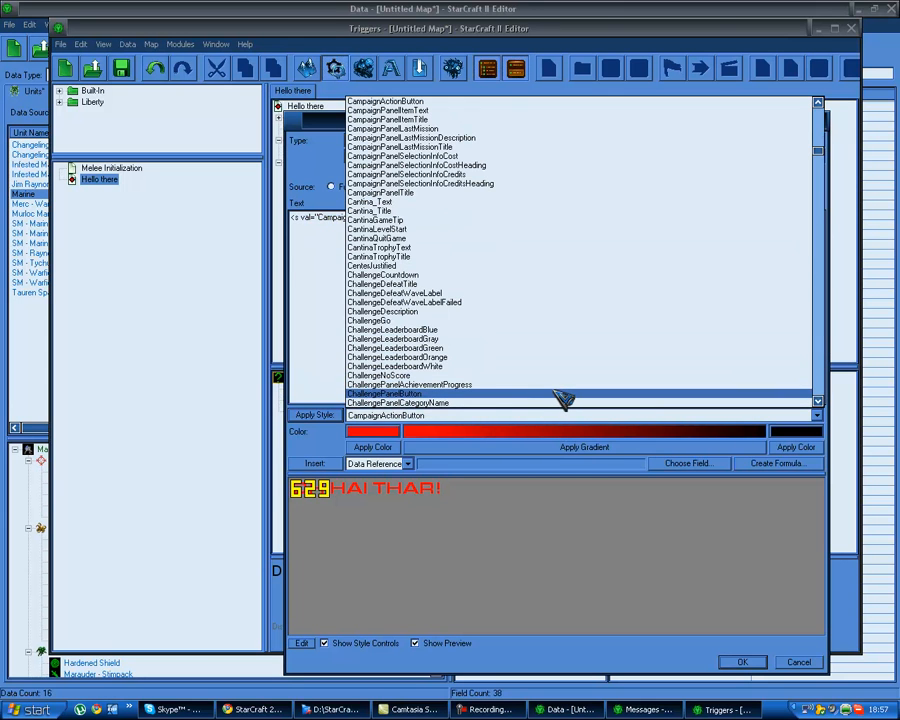
{"action": "scroll", "coordinate": [495, 265], "scroll_direction": "up", "scroll_amount": 1}
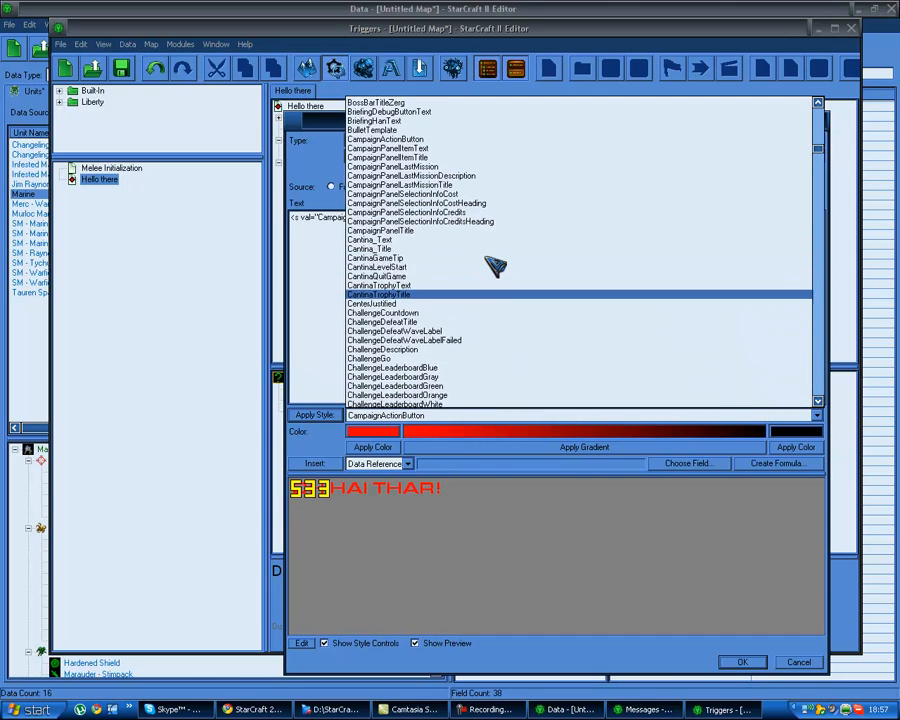
{"action": "scroll", "coordinate": [494, 290], "scroll_direction": "down", "scroll_amount": 2}
{"action": "left_click", "coordinate": [515, 322]}
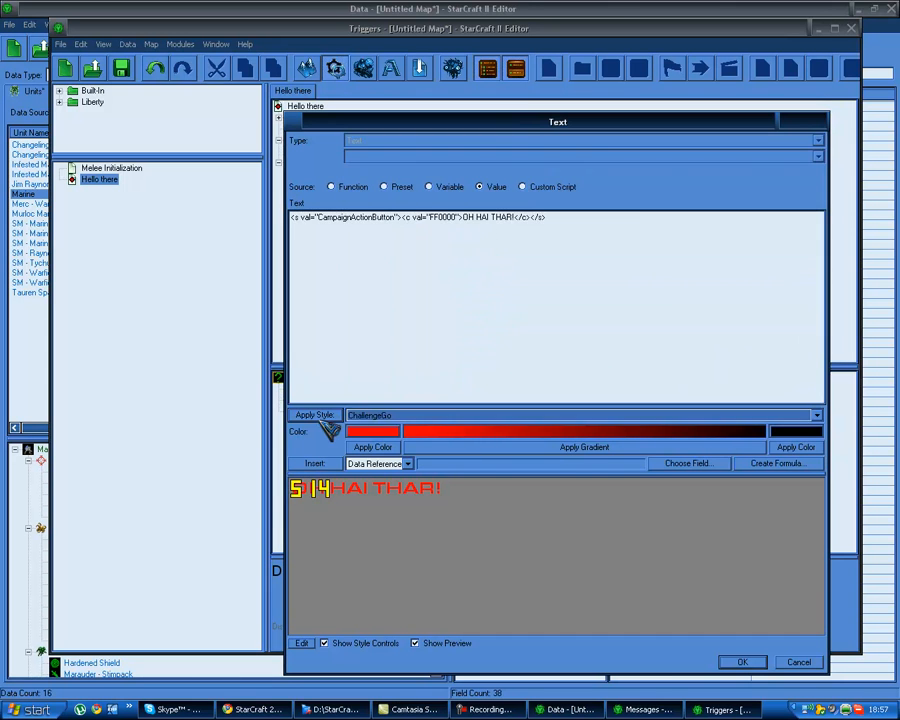
{"action": "left_click", "coordinate": [318, 416]}
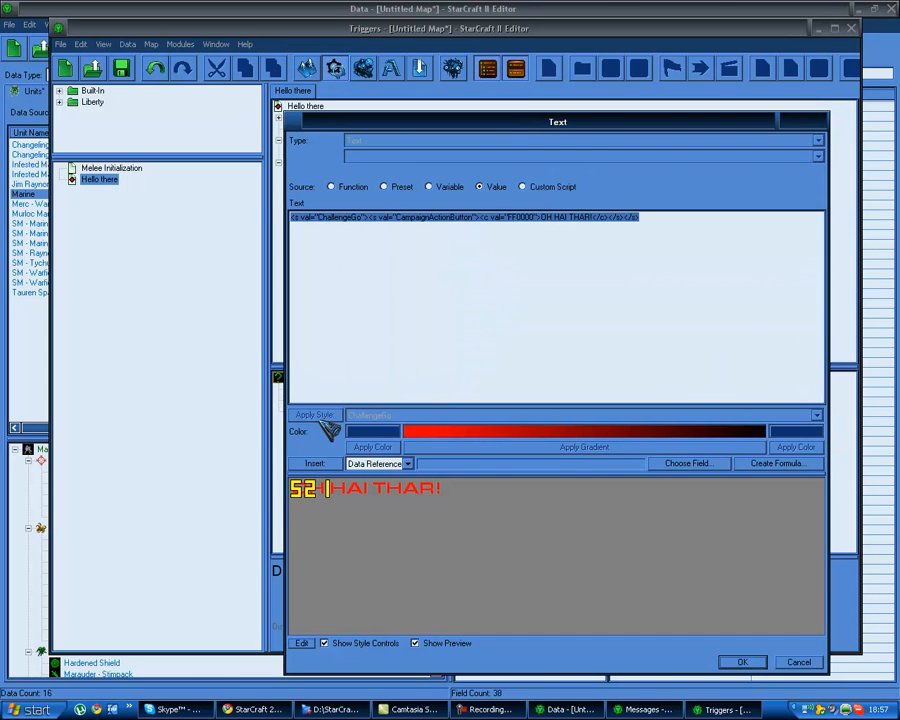
Delete the CampaignActionButton style tags from the message, leaving only ChallengeGo and the red color, and accept the text
{"action": "left_click", "coordinate": [674, 218]}
{"action": "left_click_drag", "start_coordinate": [479, 217], "coordinate": [371, 217]}
{"action": "key", "text": "BackSpace"}
{"action": "key", "text": "BackSpace"}
{"action": "left_click_drag", "start_coordinate": [498, 216], "coordinate": [512, 216]}
{"action": "key", "text": "BackSpace"}
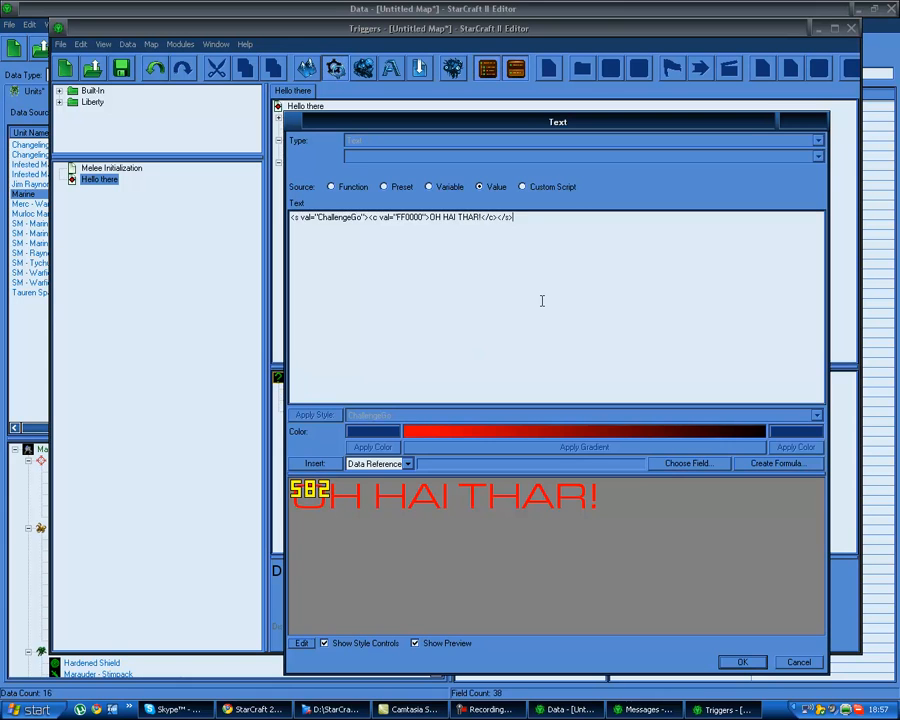
{"action": "left_click", "coordinate": [742, 662]}
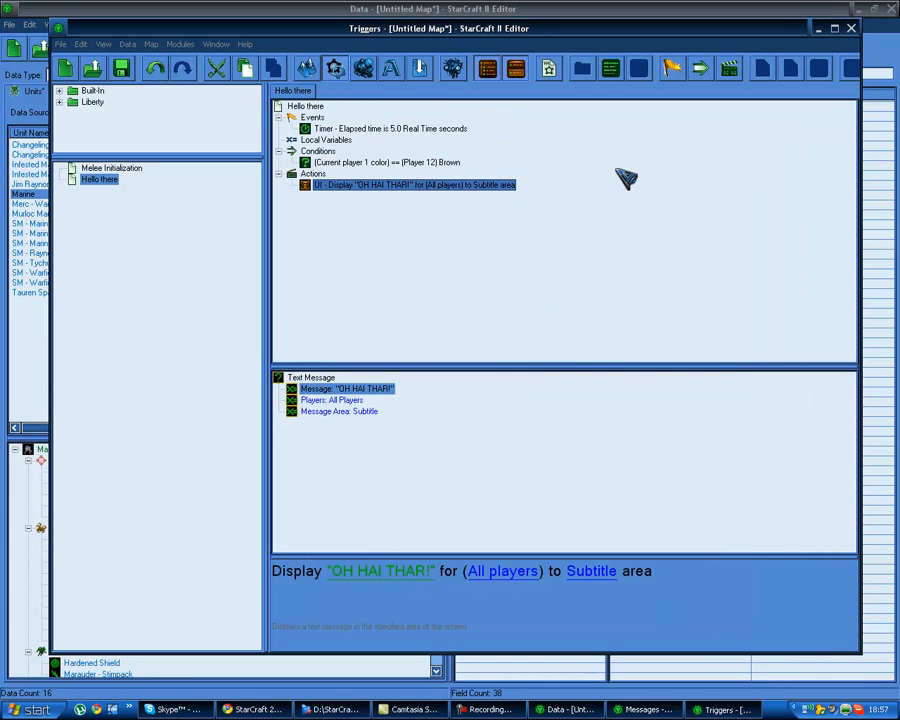
Search the actions for "camera" and add an Apply Camera Object action below the text message
{"action": "key", "text": "alt+Tab"}
{"action": "type", "text": "set playe"}
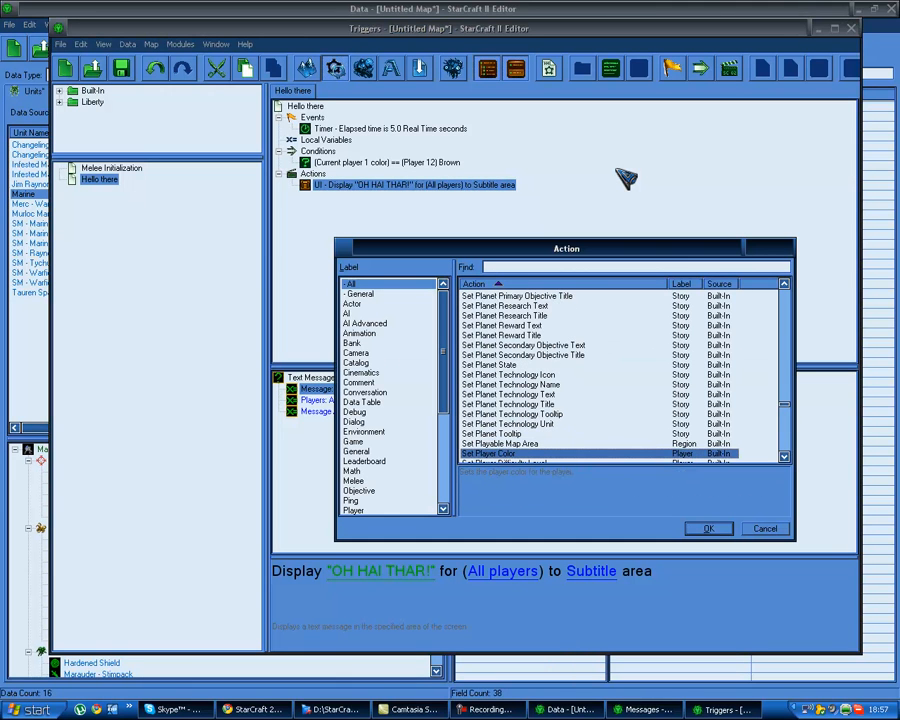
{"action": "left_click", "coordinate": [495, 267]}
{"action": "type", "text": "camera"}
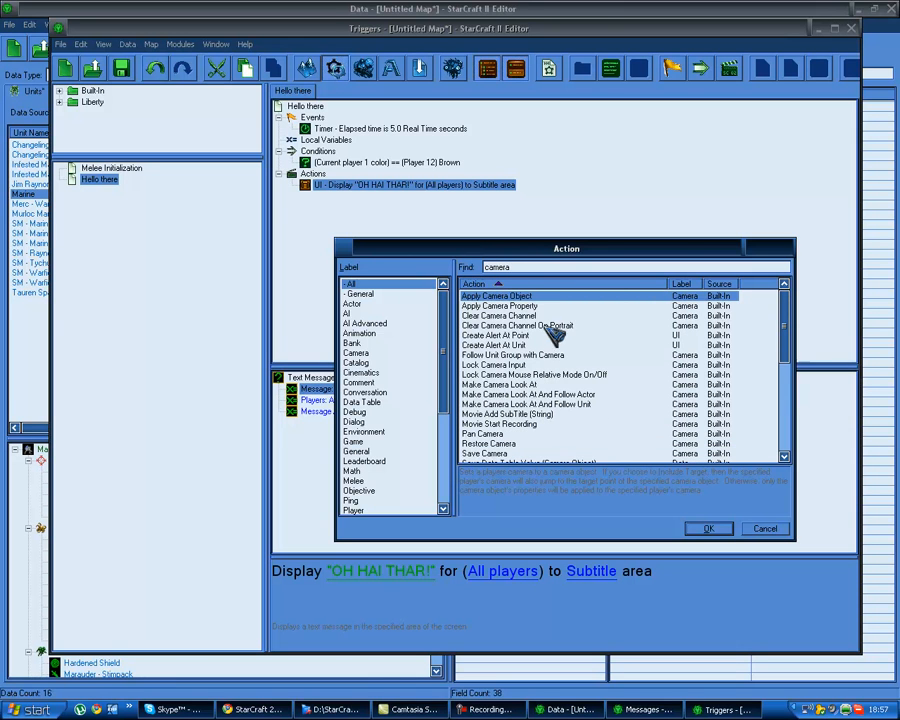
{"action": "double_click", "coordinate": [497, 297]}
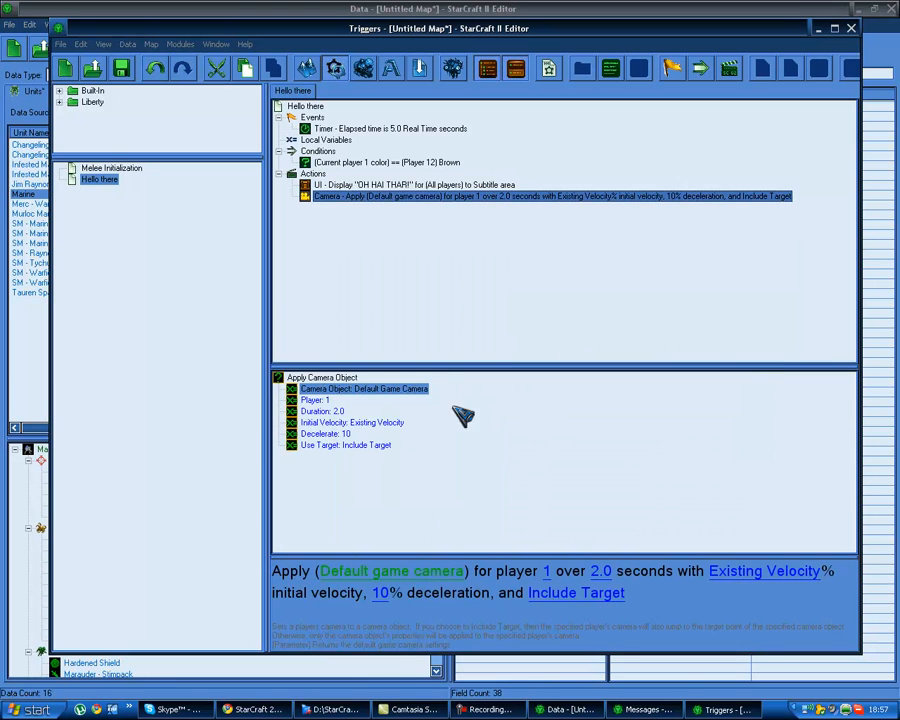
Set the camera action's camera object to the value Camera 001
{"action": "left_click", "coordinate": [418, 571]}
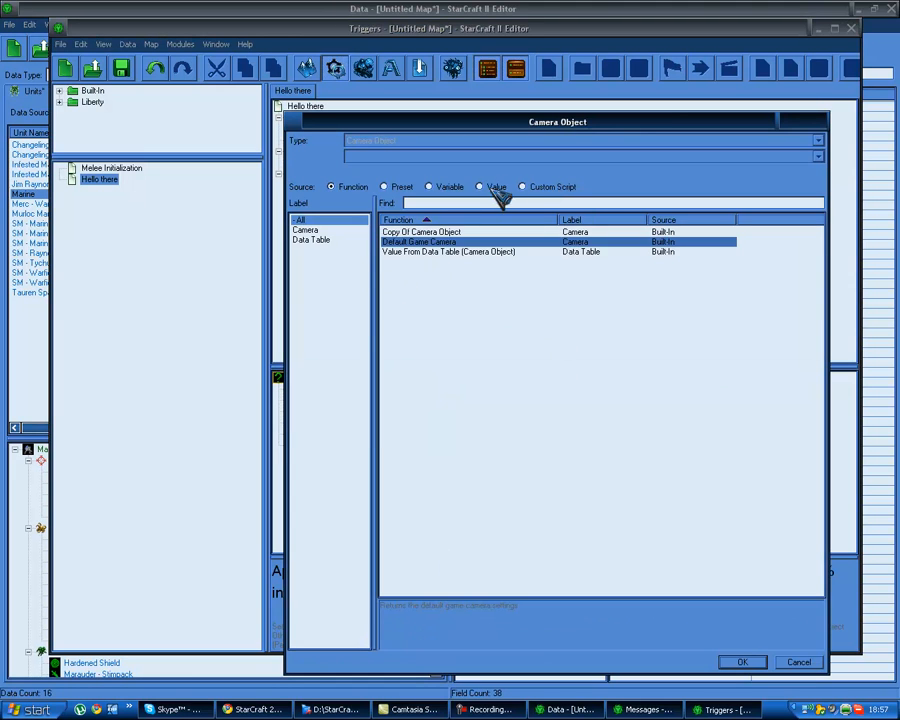
{"action": "left_click", "coordinate": [500, 188]}
{"action": "double_click", "coordinate": [366, 213]}
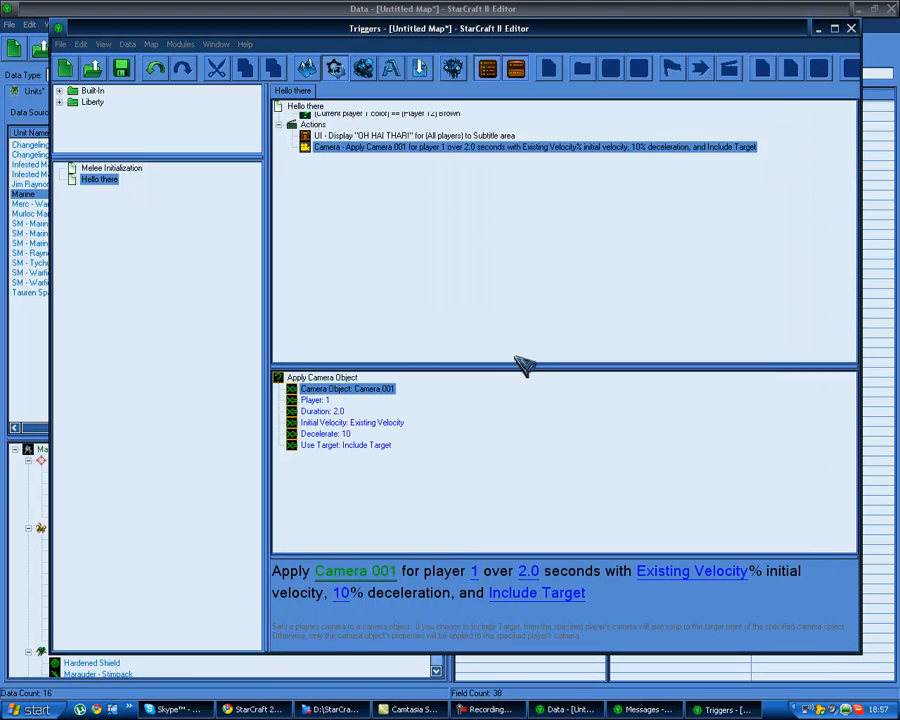
Add a Create Units With Default Facing action below the camera action
{"action": "key", "text": "ctrl+r"}
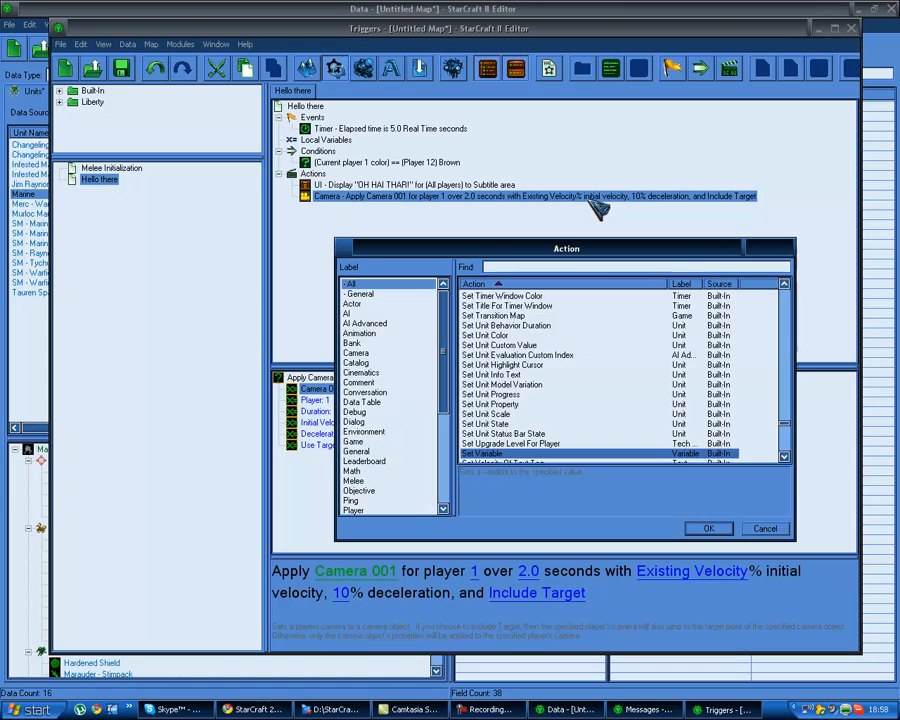
{"action": "type", "text": "u"}
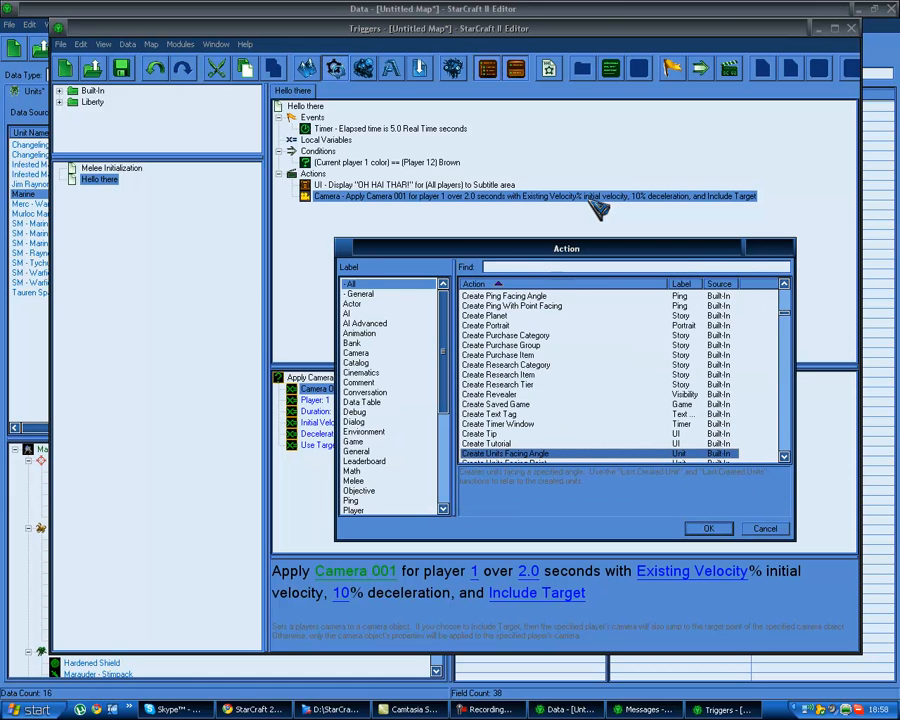
{"action": "key", "text": "Down"}
{"action": "key", "text": "Down"}
{"action": "key", "text": "Return"}
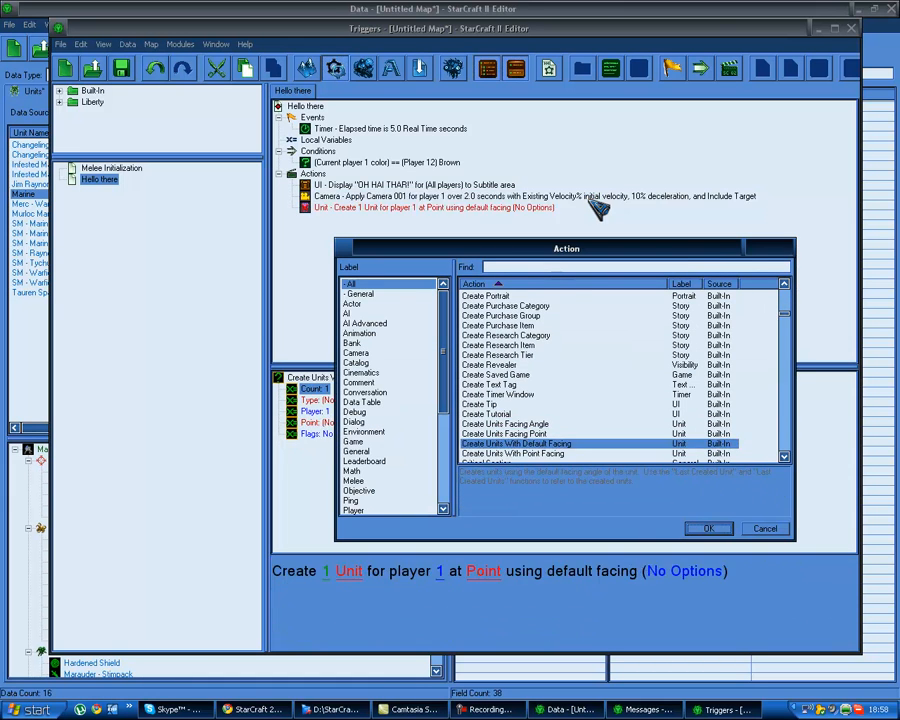
Set the create units action's type to Thor and its point to On Cliff
{"action": "key", "text": "Down"}
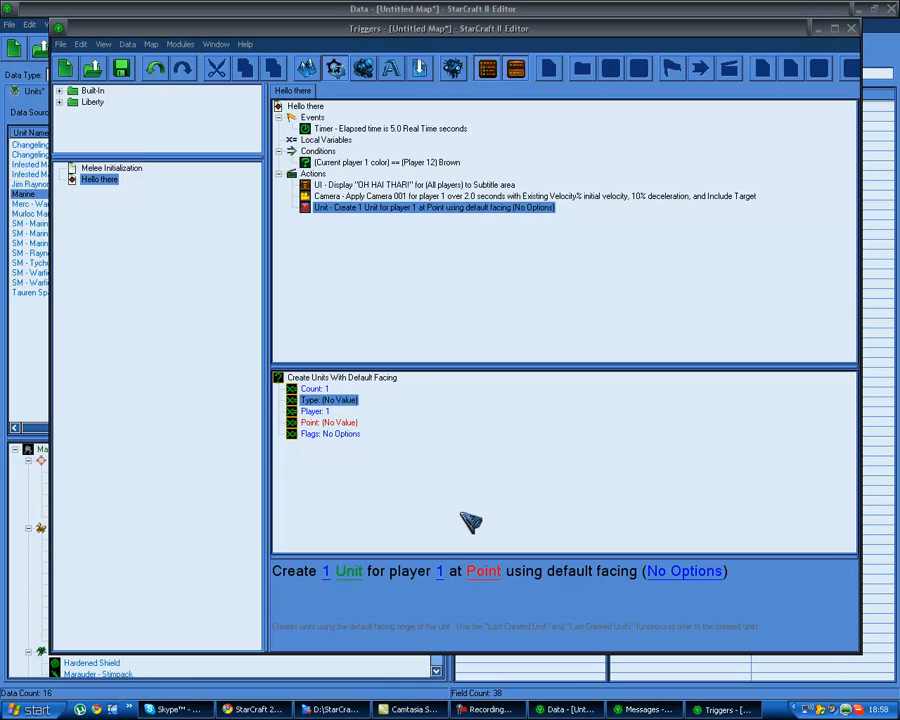
{"action": "key", "text": "Return"}
{"action": "type", "text": "thor"}
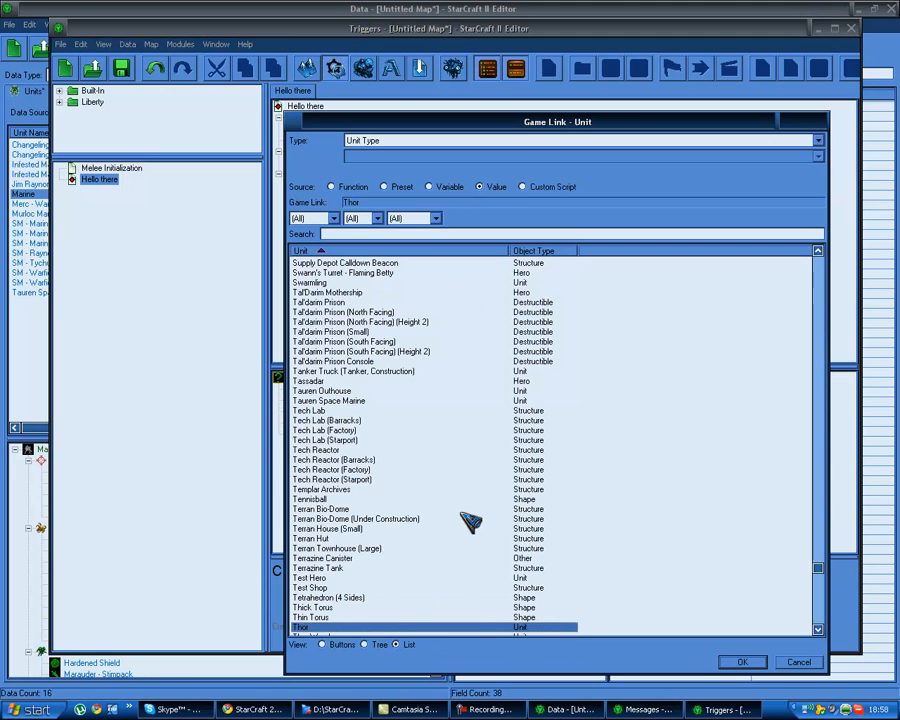
{"action": "key", "text": "Return"}
{"action": "key", "text": "Down"}
{"action": "key", "text": "Down"}
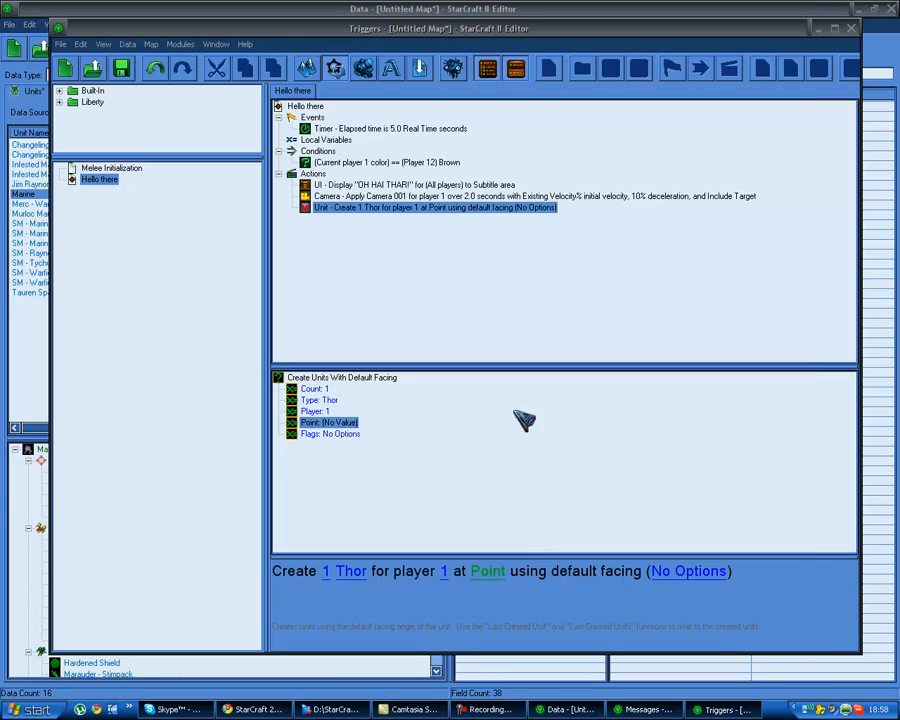
{"action": "key", "text": "Return"}
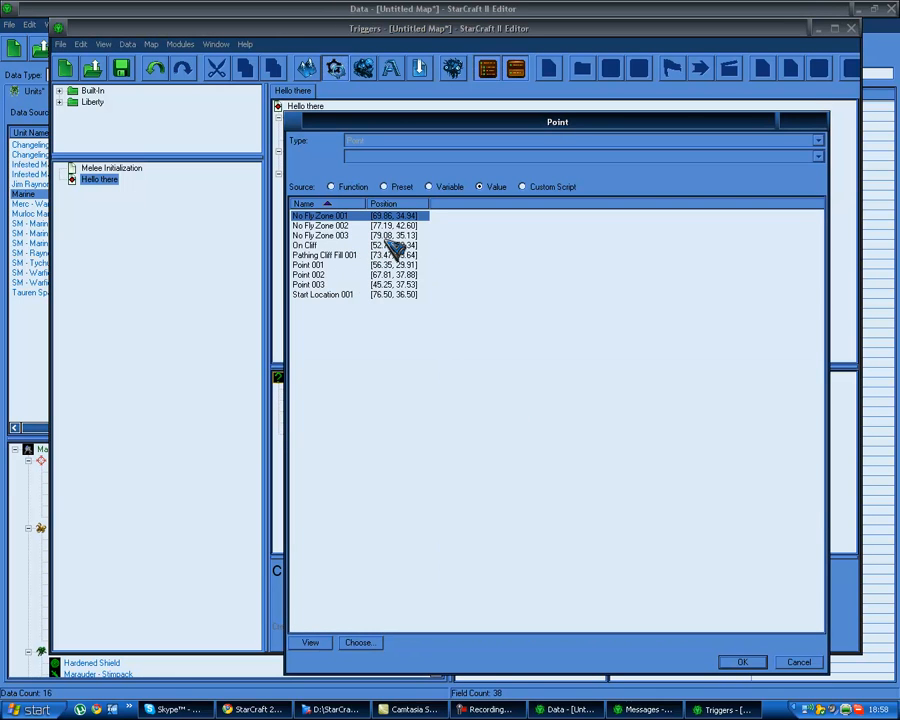
{"action": "double_click", "coordinate": [397, 247]}
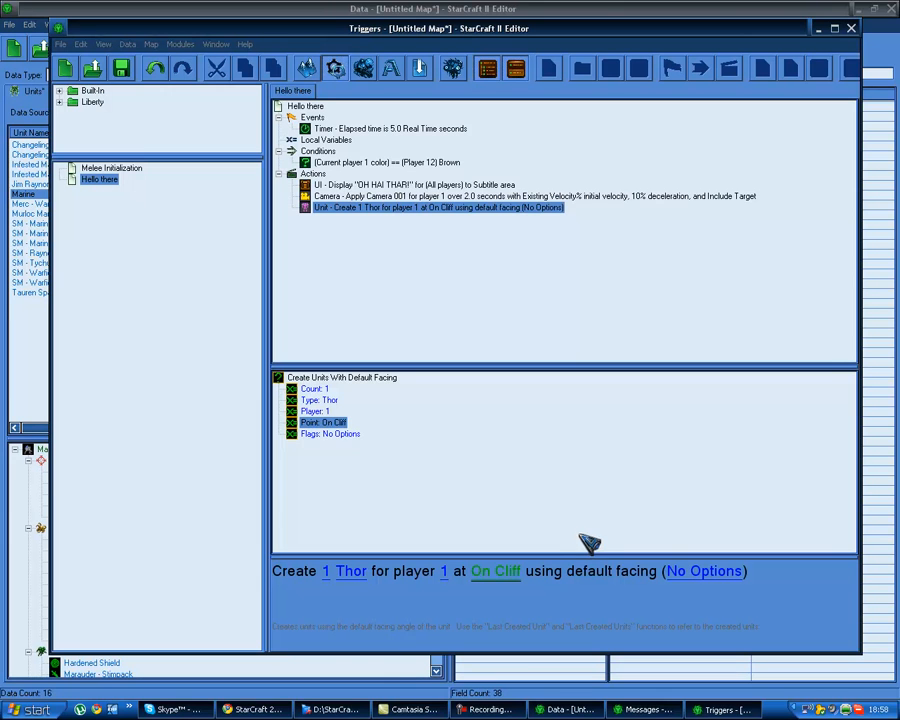
Examine the options for the create units action's player, count and flags, cancelling each one
{"action": "left_click", "coordinate": [446, 571]}
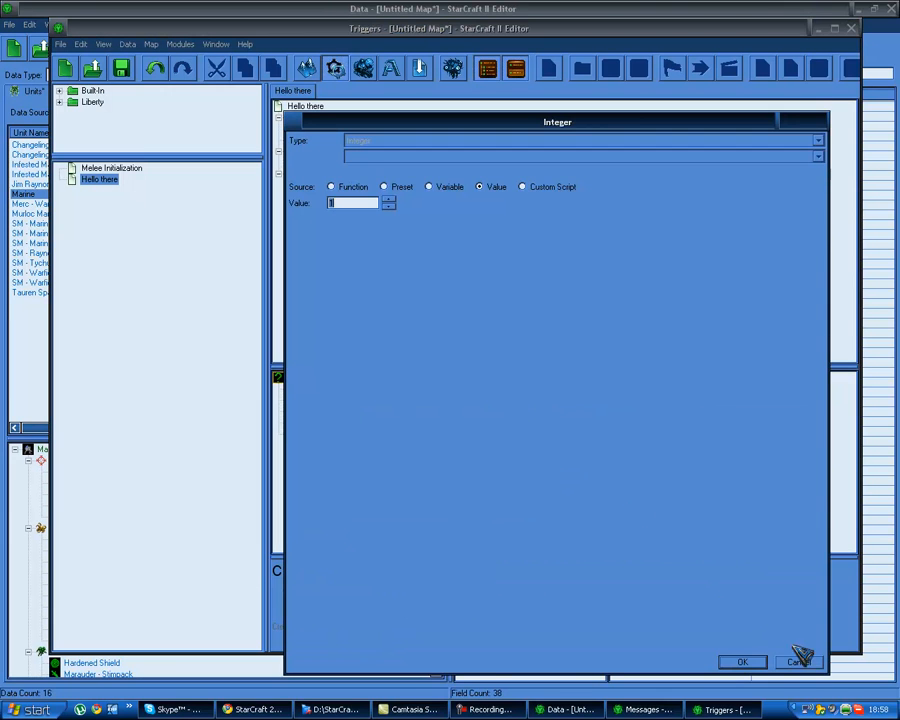
{"action": "left_click", "coordinate": [804, 662]}
{"action": "left_click", "coordinate": [326, 571]}
{"action": "left_click", "coordinate": [795, 657]}
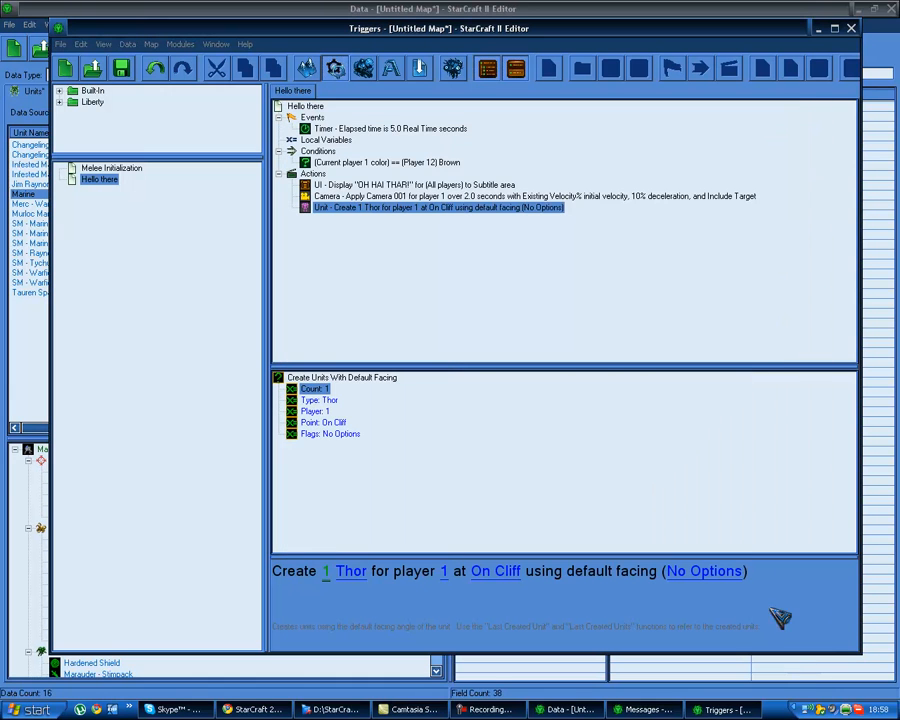
{"action": "left_click", "coordinate": [715, 576]}
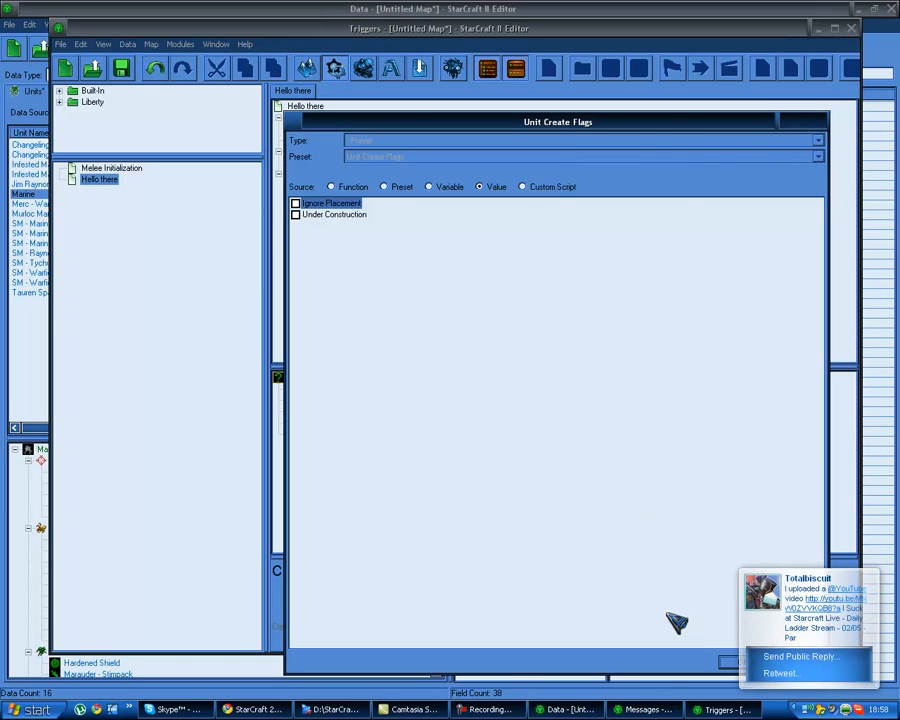
{"action": "left_click_drag", "start_coordinate": [696, 121], "coordinate": [643, 99]}
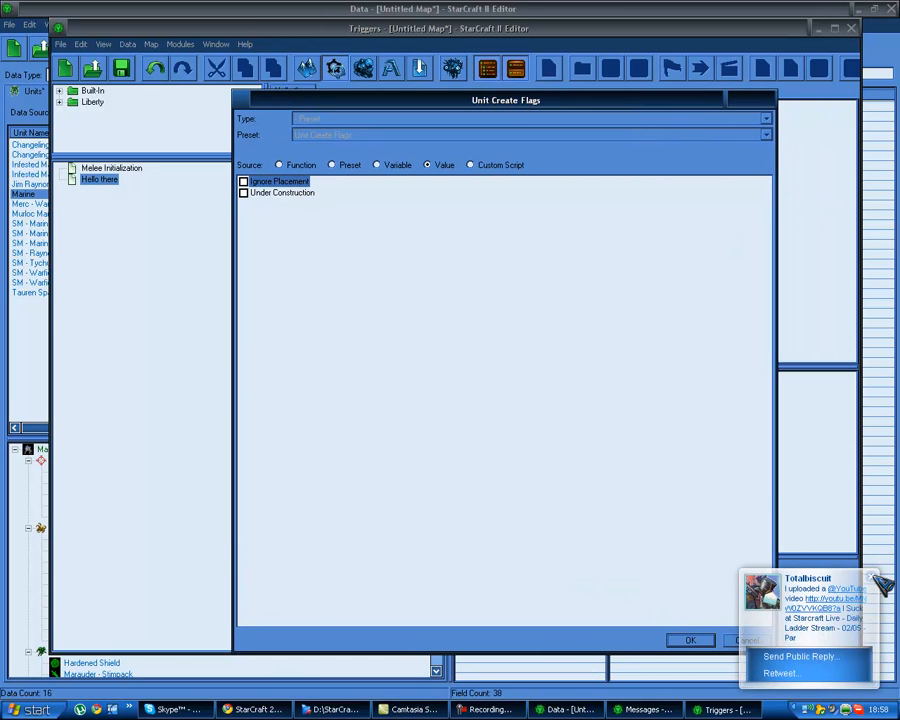
{"action": "left_click", "coordinate": [748, 640]}
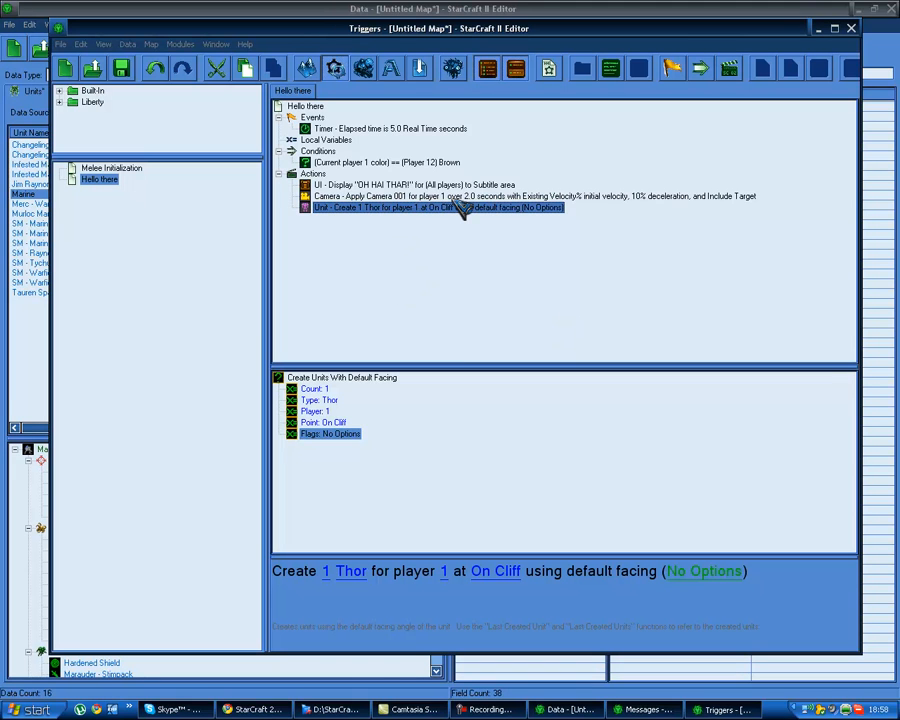
Review the Hello there trigger's player color condition, text message, camera and unit creation actions, and local variables
{"action": "left_click", "coordinate": [400, 162]}
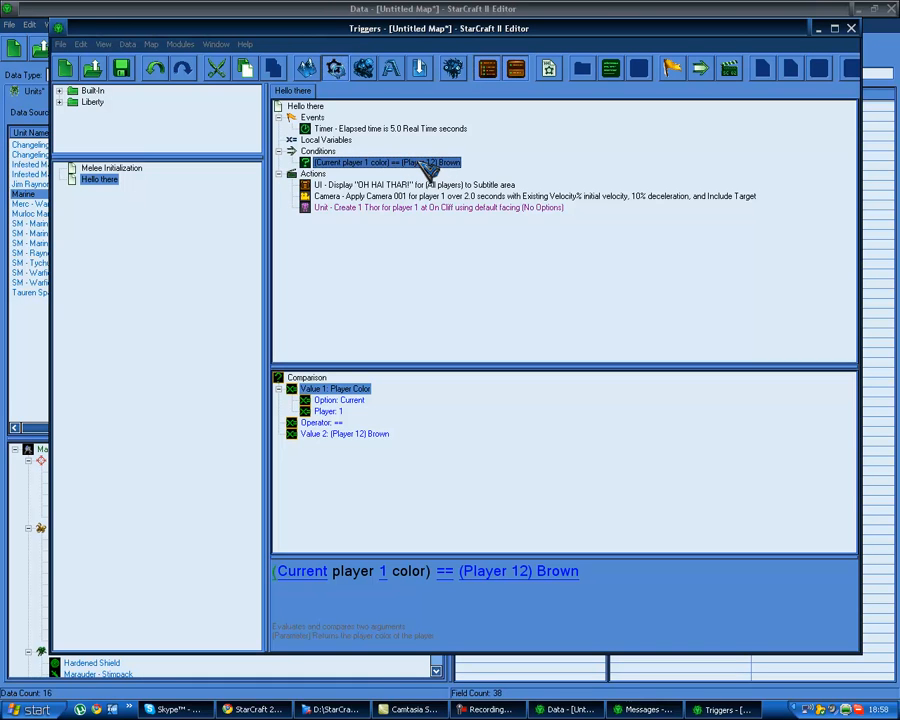
{"action": "left_click", "coordinate": [424, 196]}
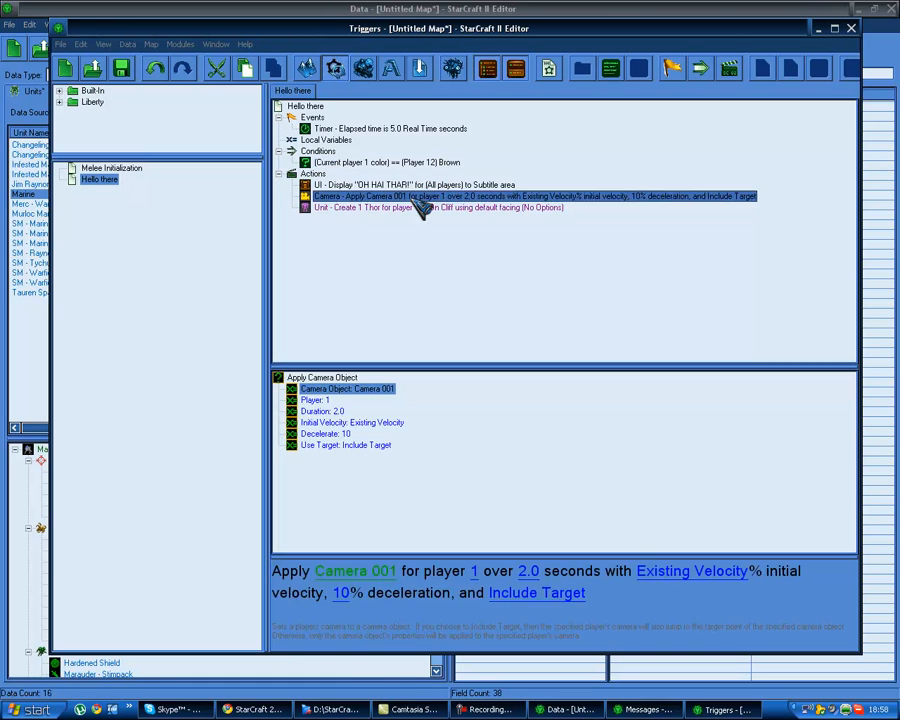
{"action": "left_click", "coordinate": [424, 207]}
{"action": "left_click", "coordinate": [428, 185]}
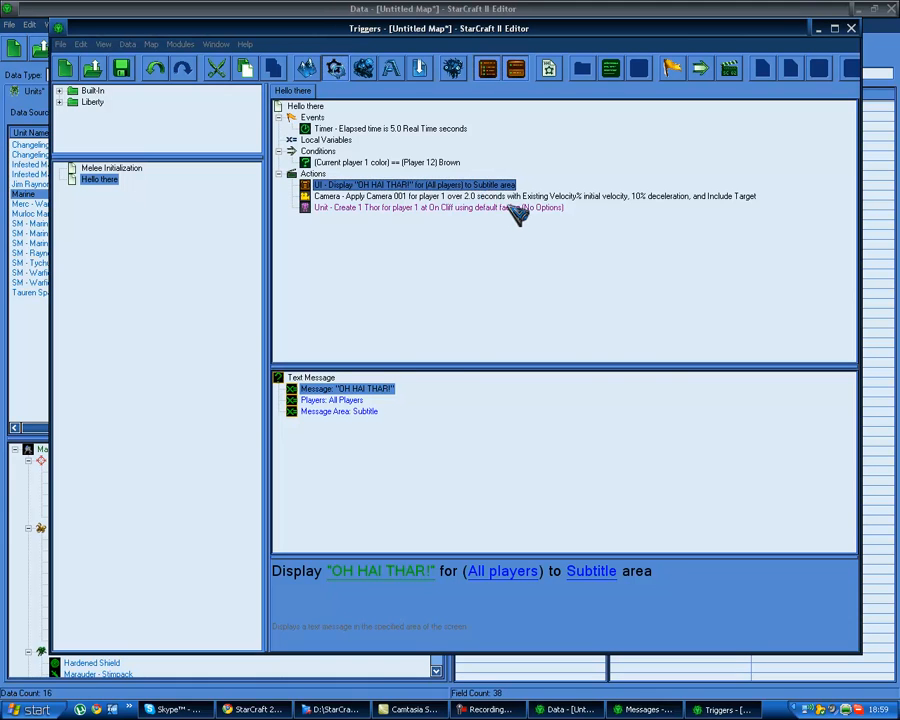
{"action": "left_click", "coordinate": [510, 207]}
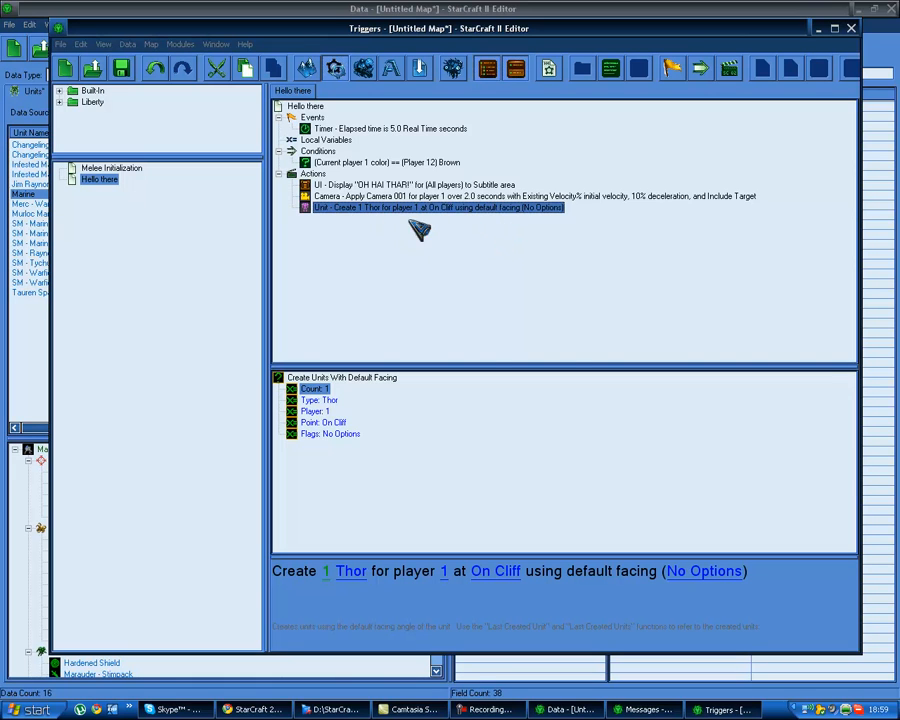
{"action": "left_click", "coordinate": [456, 197]}
{"action": "left_click", "coordinate": [472, 185]}
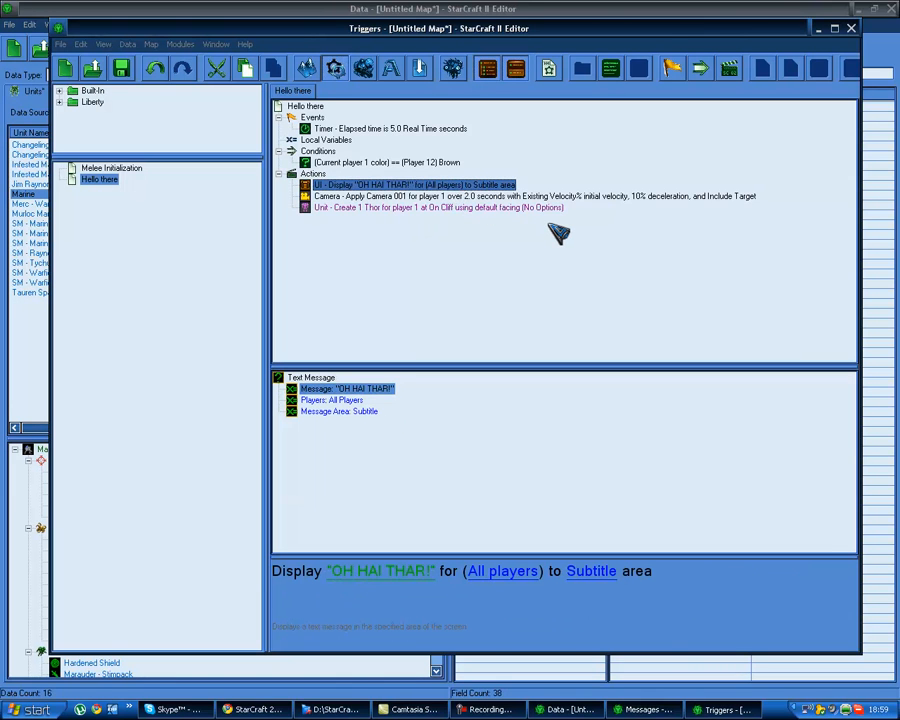
{"action": "left_click", "coordinate": [498, 208]}
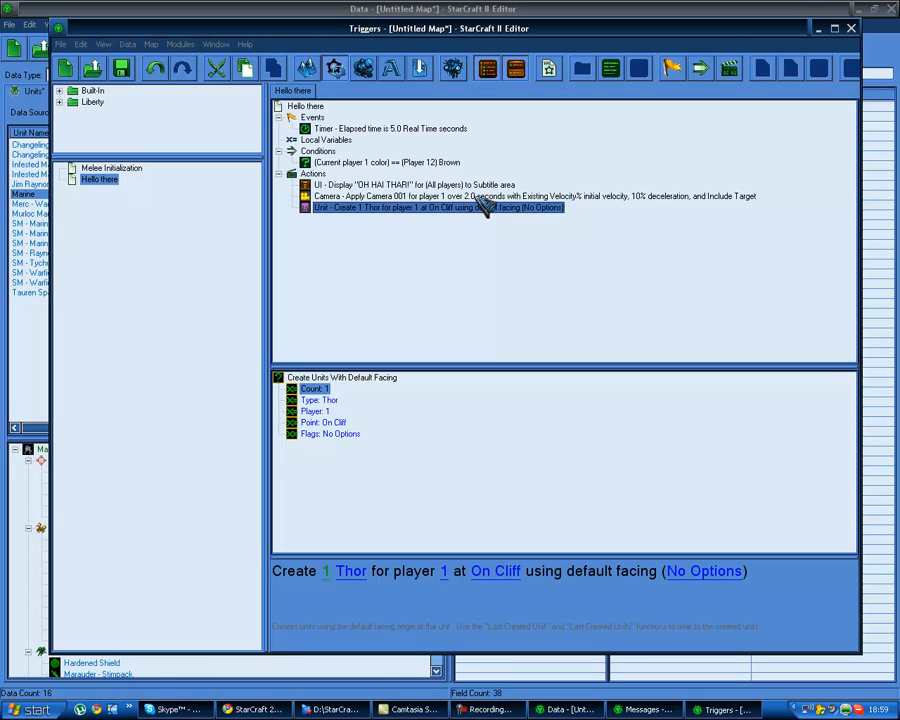
{"action": "key", "text": "Up"}
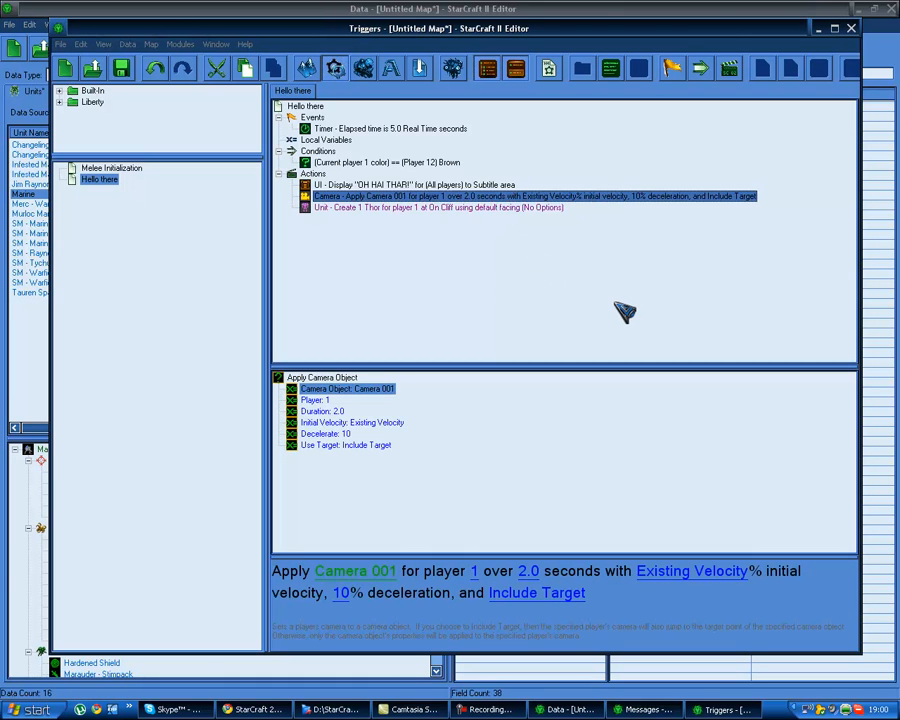
{"action": "left_click", "coordinate": [330, 140]}
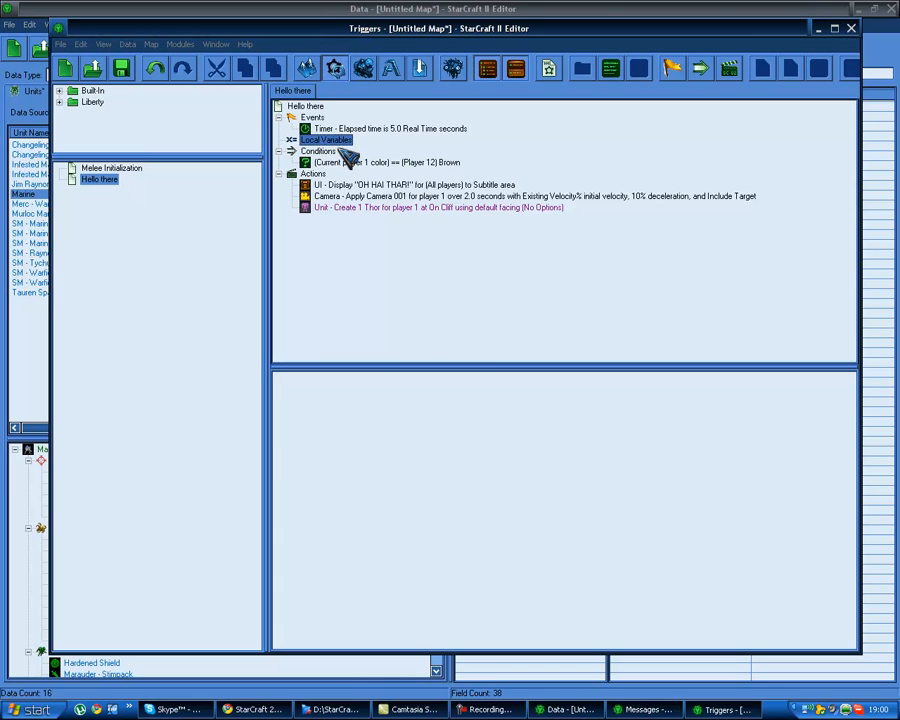
Add a Set Variable action between the camera action and the unit creation action
{"action": "left_click", "coordinate": [415, 197]}
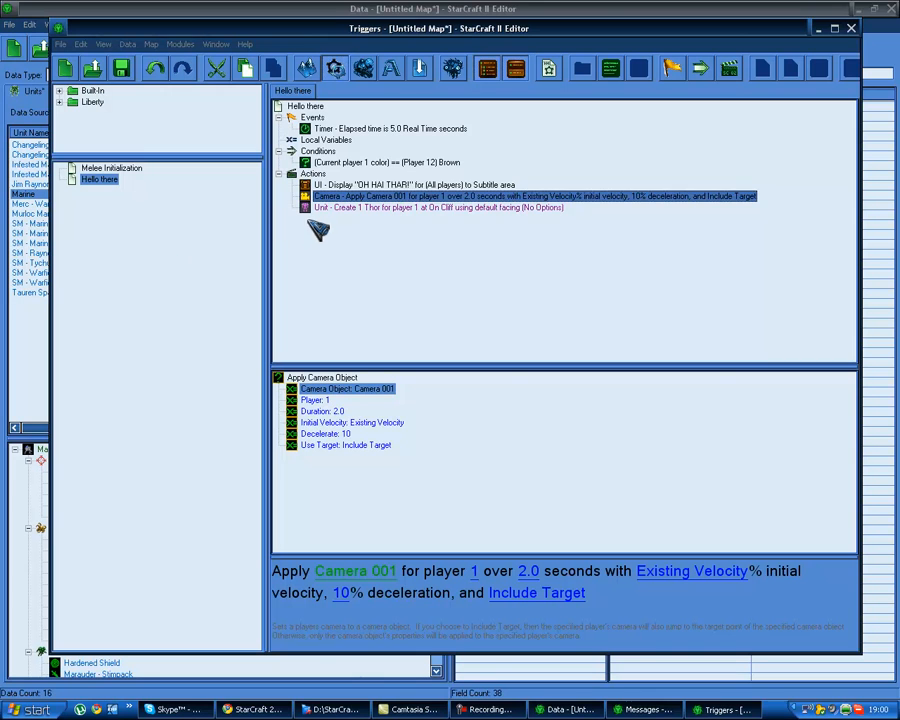
{"action": "key", "text": "ctrl+r"}
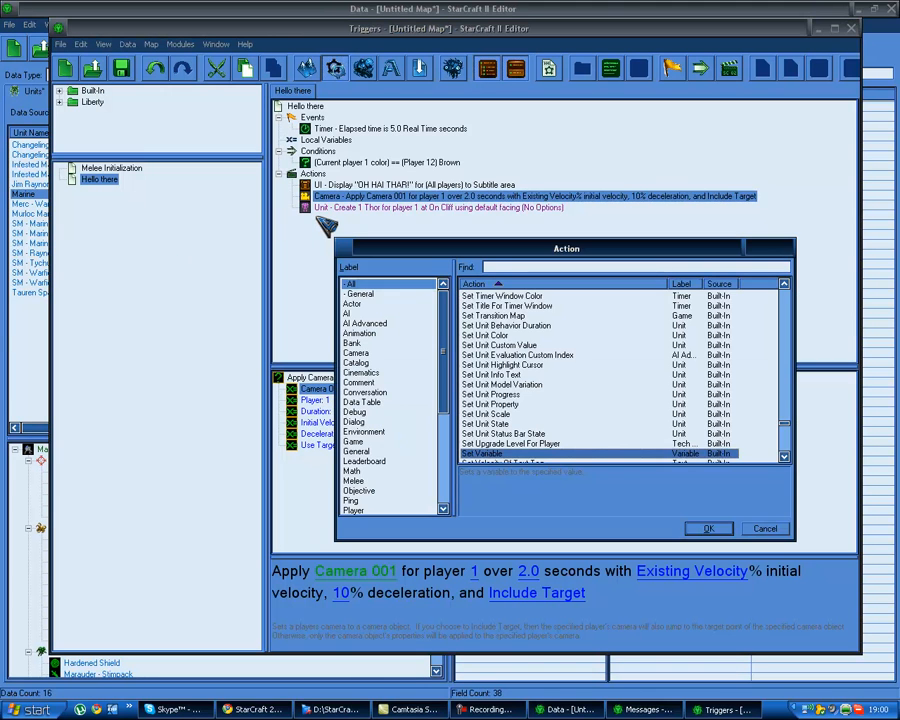
{"action": "key", "text": "Return"}
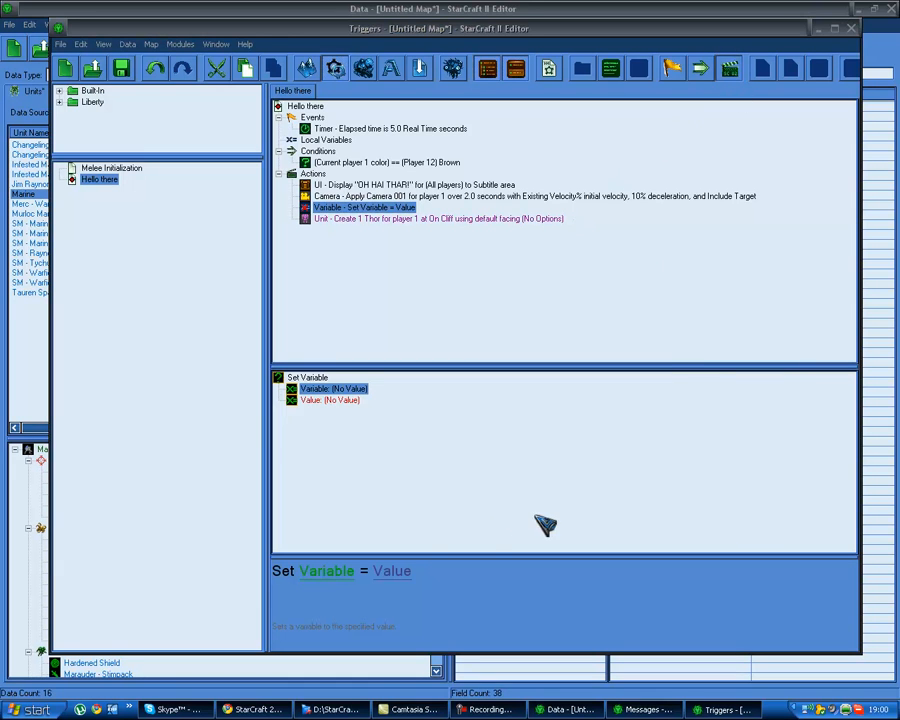
{"action": "key", "text": "ctrl+r"}
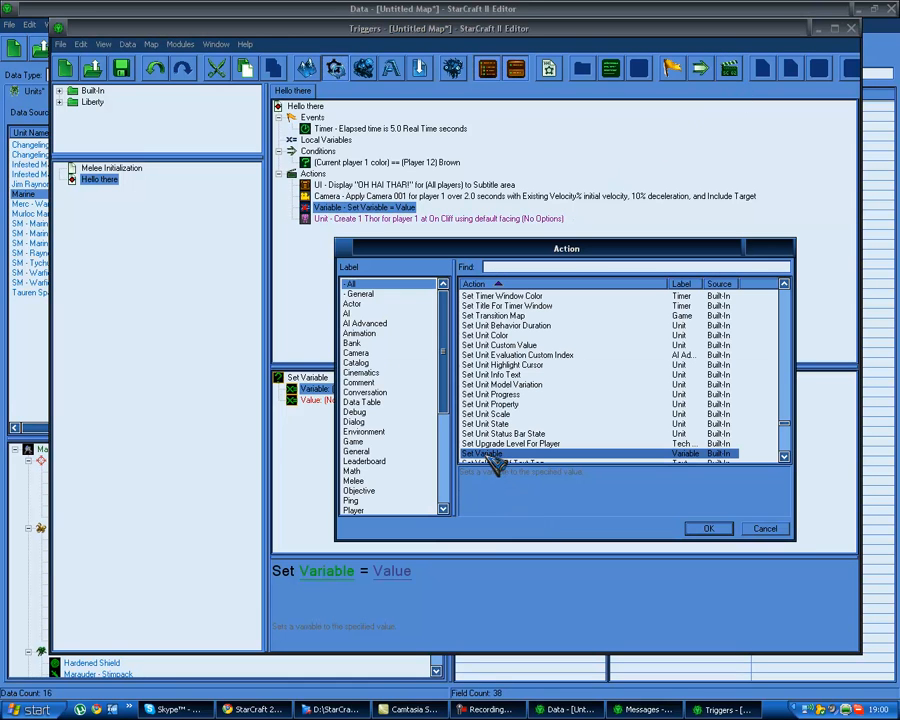
{"action": "left_click", "coordinate": [752, 531]}
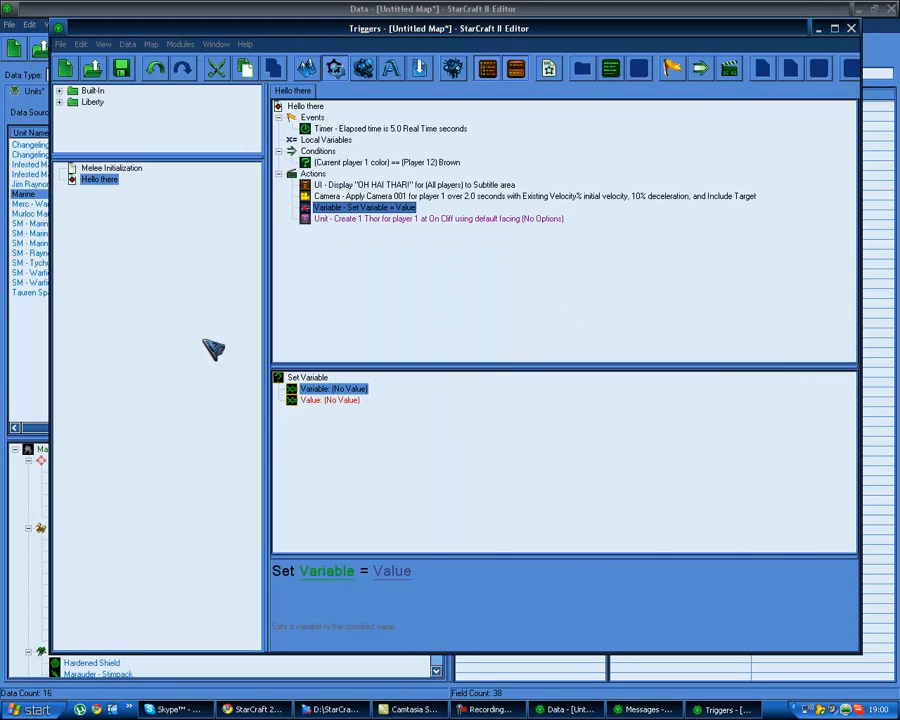
Create a global variable named Hero with the type Unit
{"action": "right_click", "coordinate": [98, 180]}
{"action": "mouse_move", "coordinate": [230, 466]}
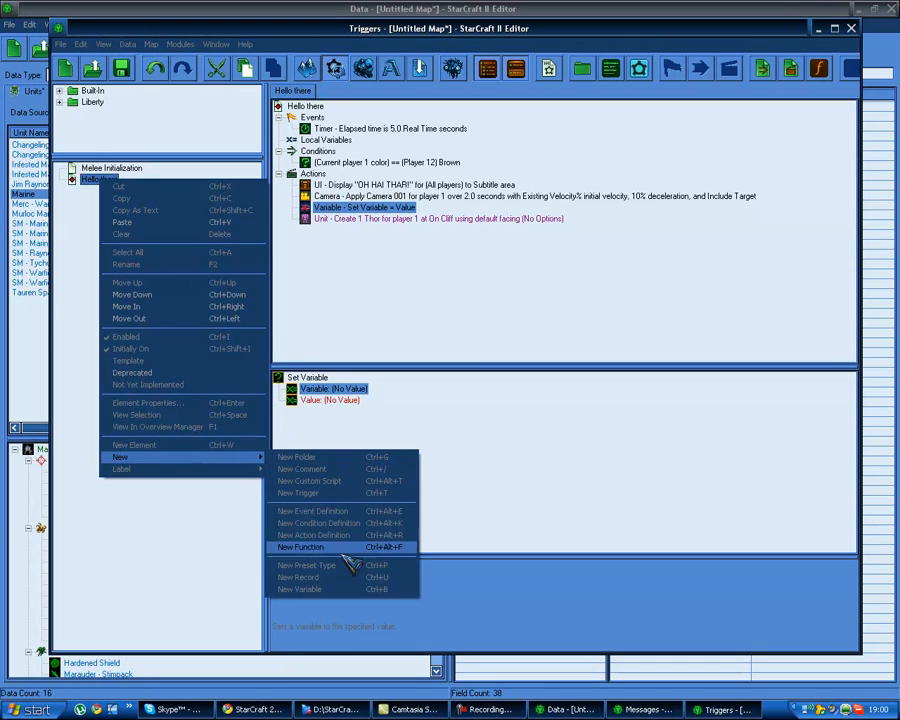
{"action": "left_click", "coordinate": [347, 590]}
{"action": "type", "text": "Hero"}
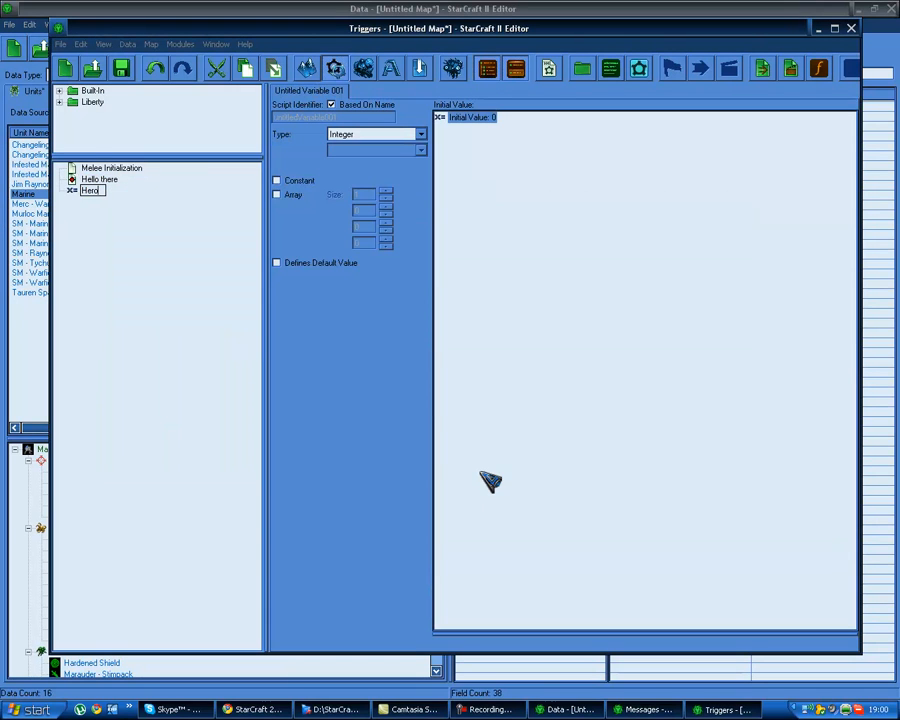
{"action": "left_click", "coordinate": [360, 136]}
{"action": "key", "text": "u"}
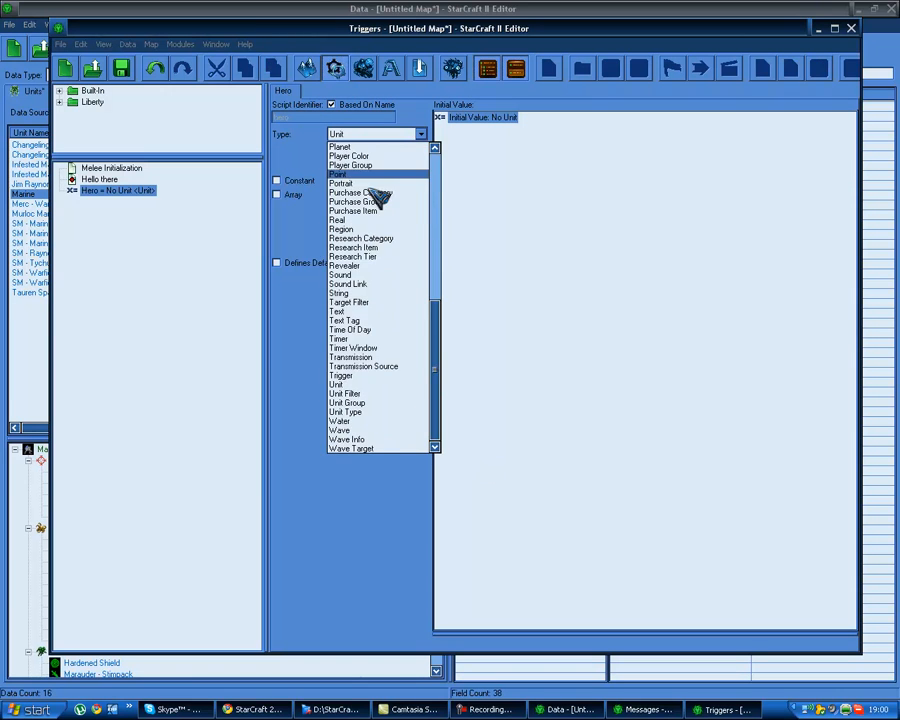
{"action": "left_click", "coordinate": [362, 386]}
Choose Hero as the variable of the Set Variable action in the Hello there trigger
{"action": "left_click", "coordinate": [100, 179]}
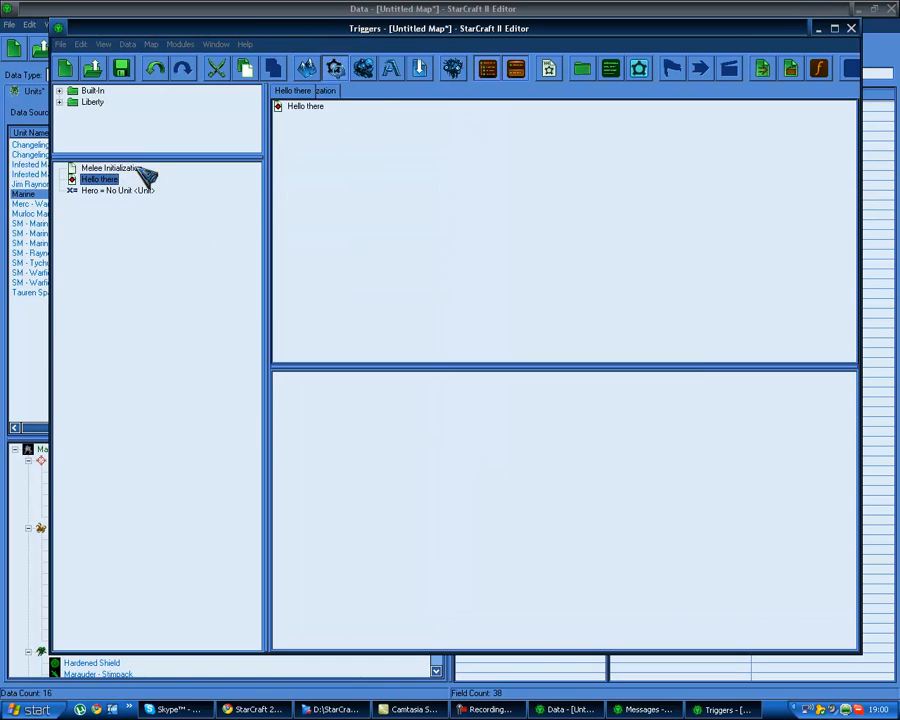
{"action": "left_click", "coordinate": [375, 208]}
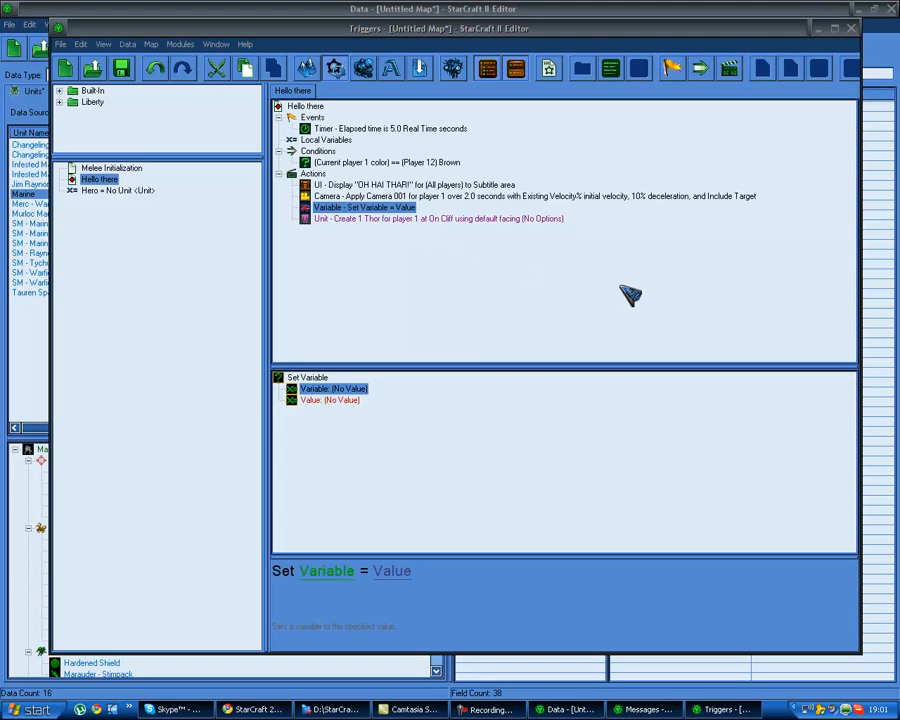
{"action": "left_click", "coordinate": [361, 212]}
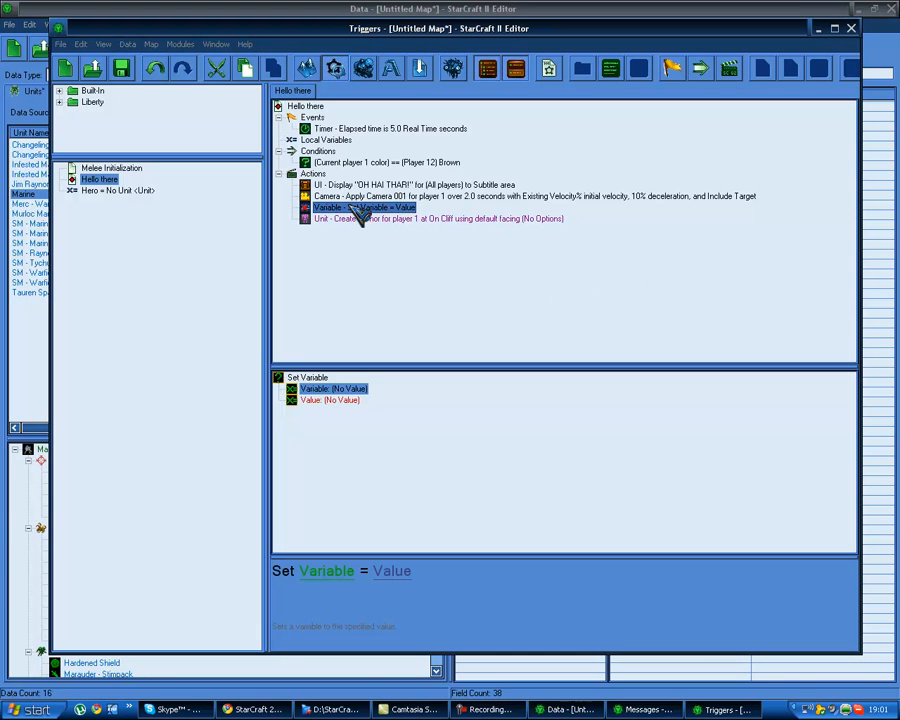
{"action": "left_click", "coordinate": [178, 190]}
{"action": "left_click", "coordinate": [100, 180]}
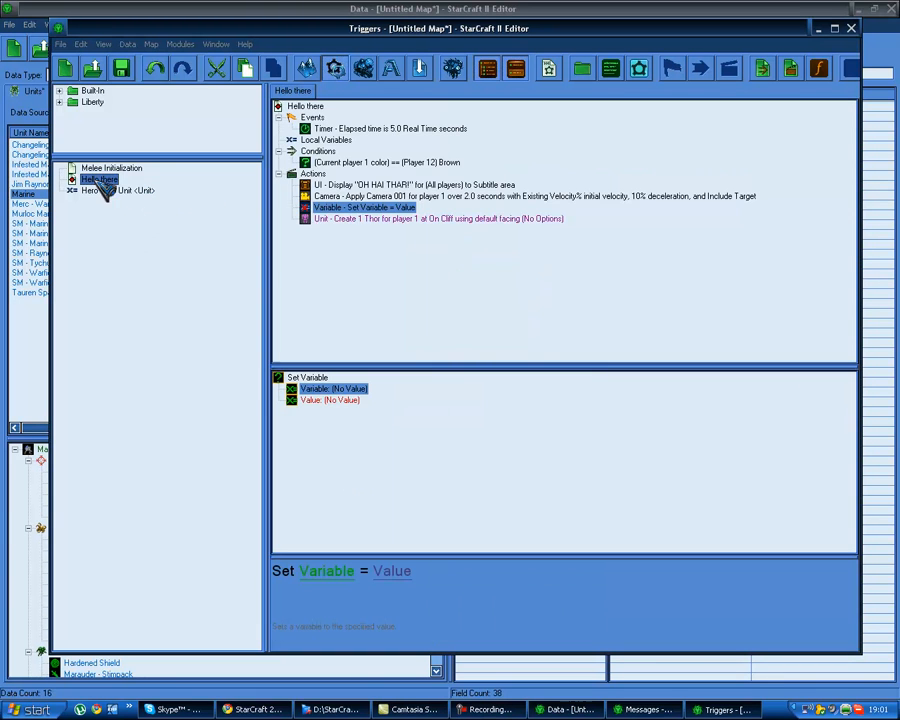
{"action": "left_click", "coordinate": [334, 572]}
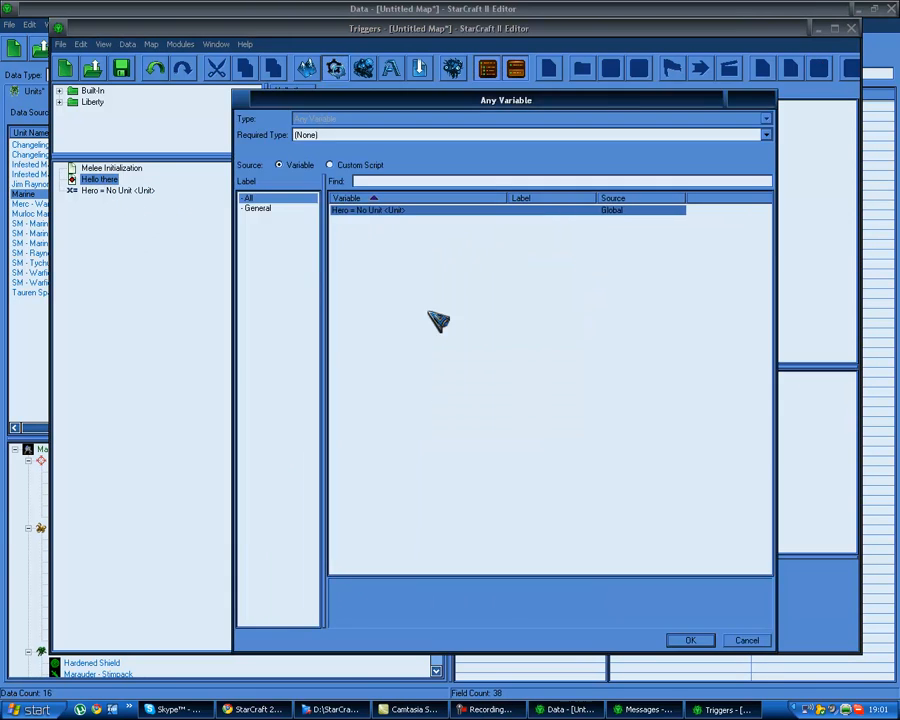
{"action": "double_click", "coordinate": [398, 212]}
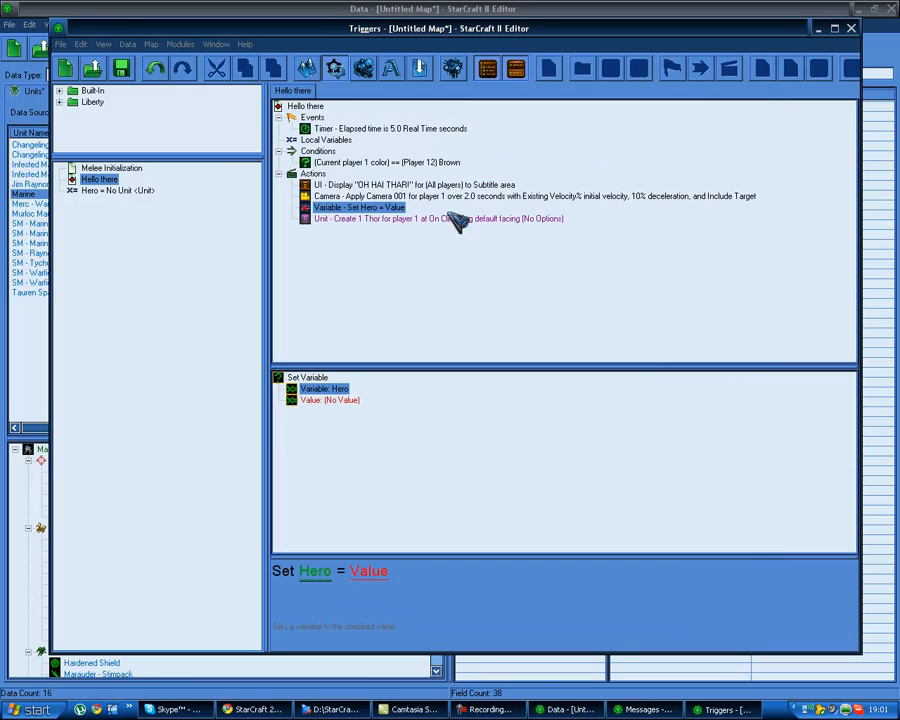
Move the Set Variable action below the unit creation action and set the Hero value to Last Created Unit
{"action": "left_click_drag", "start_coordinate": [396, 207], "coordinate": [412, 221]}
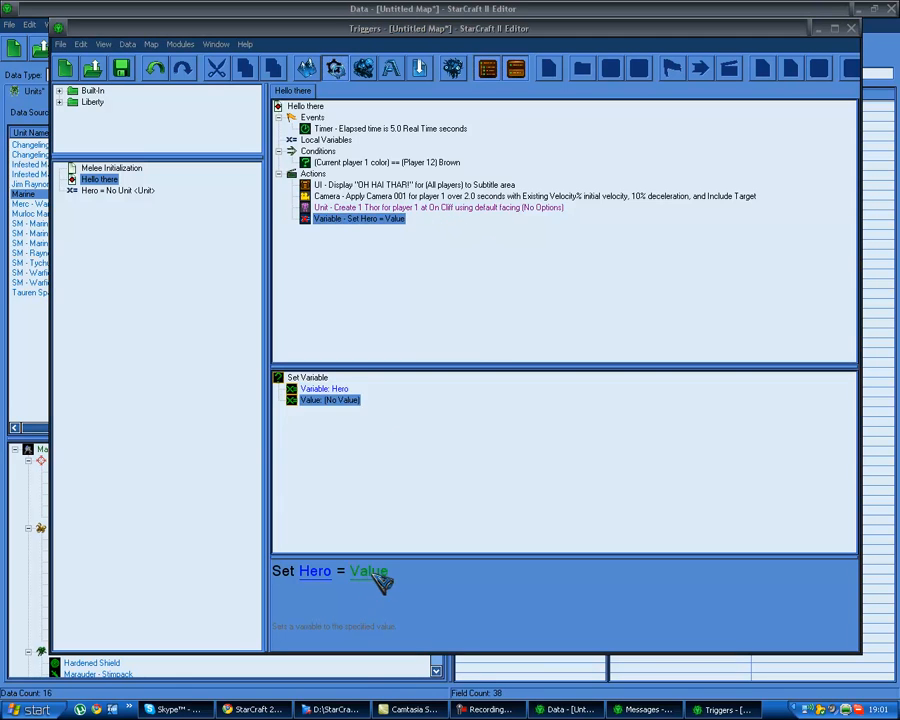
{"action": "left_click", "coordinate": [370, 573]}
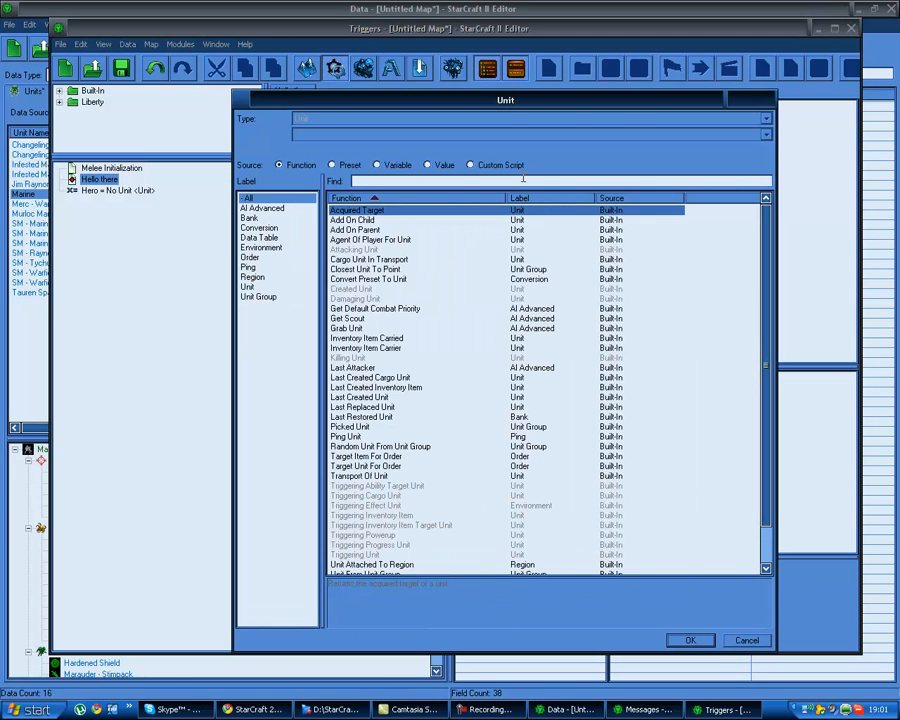
{"action": "type", "text": "create"}
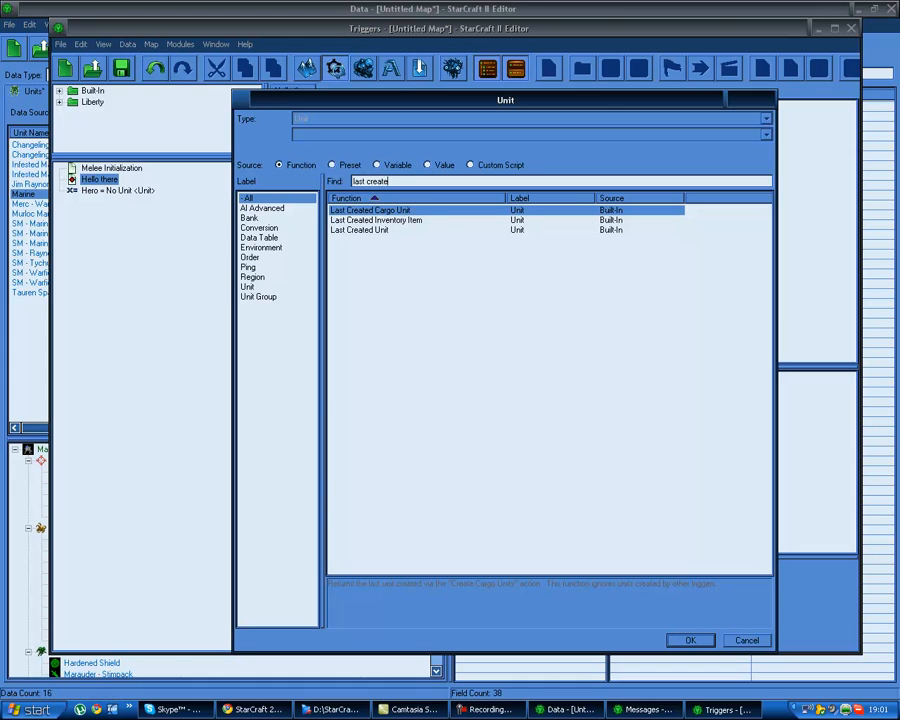
{"action": "double_click", "coordinate": [524, 232]}
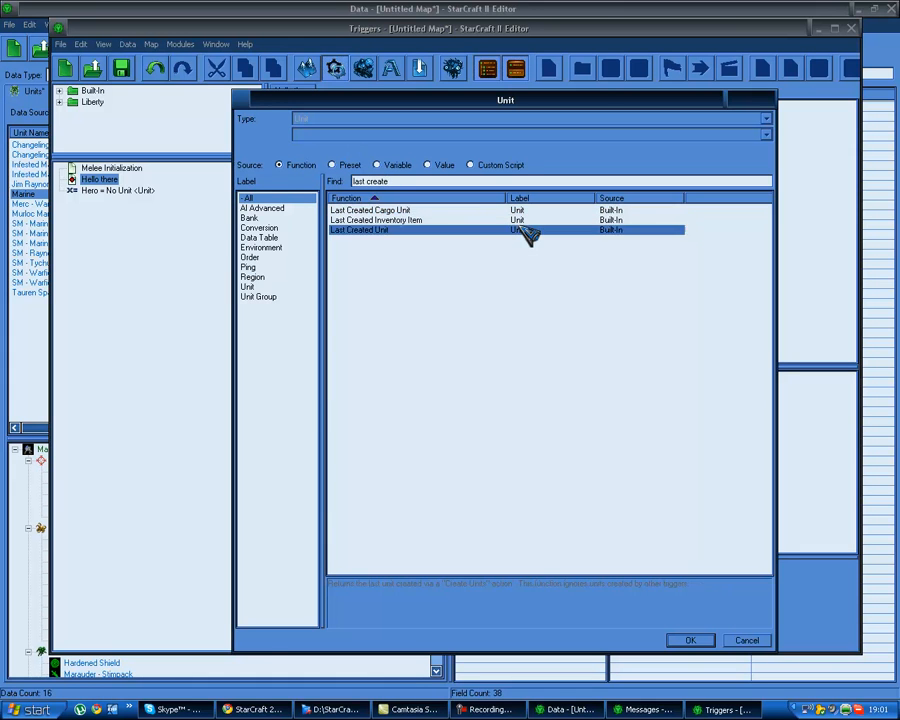
{"action": "left_click", "coordinate": [437, 208]}
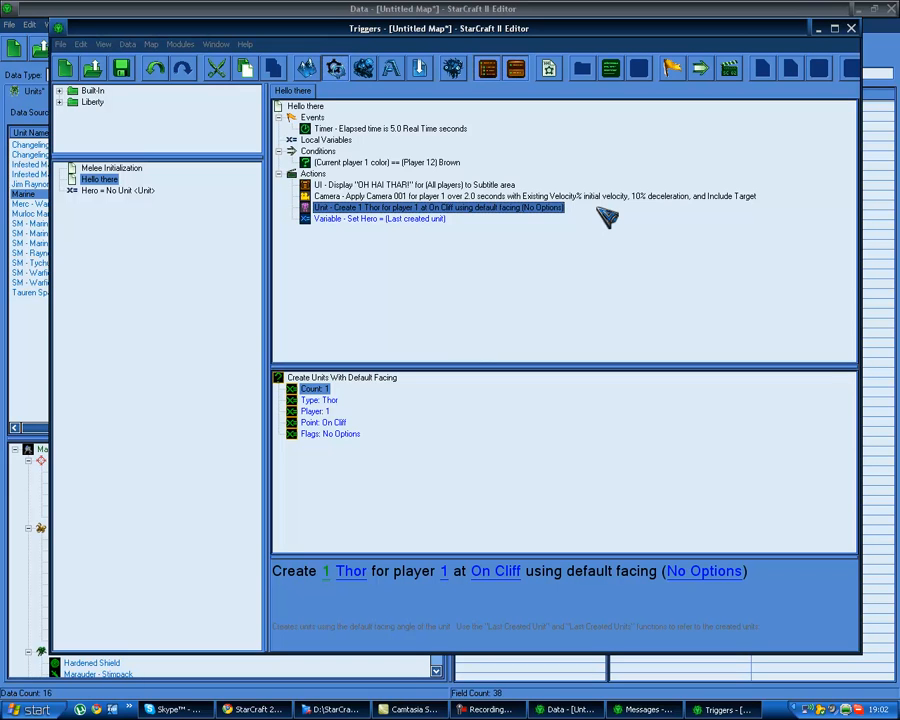
Add a Kill Unit action after the Set Variable action and make the Hero variable its unit
{"action": "left_click", "coordinate": [431, 219]}
{"action": "key", "text": "ctrl+r"}
{"action": "type", "text": "kill u"}
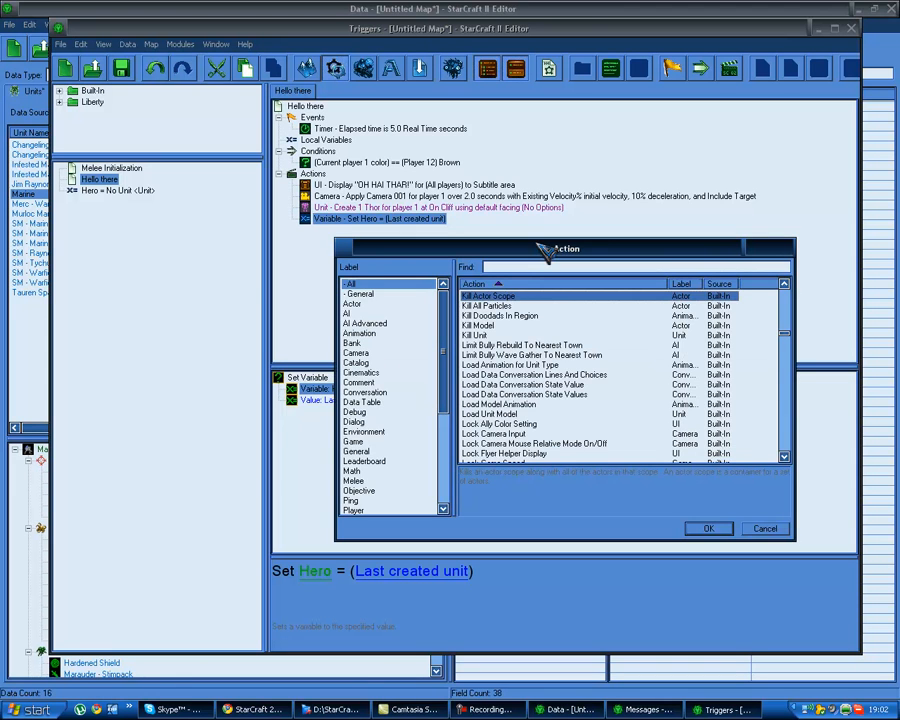
{"action": "key", "text": "Return"}
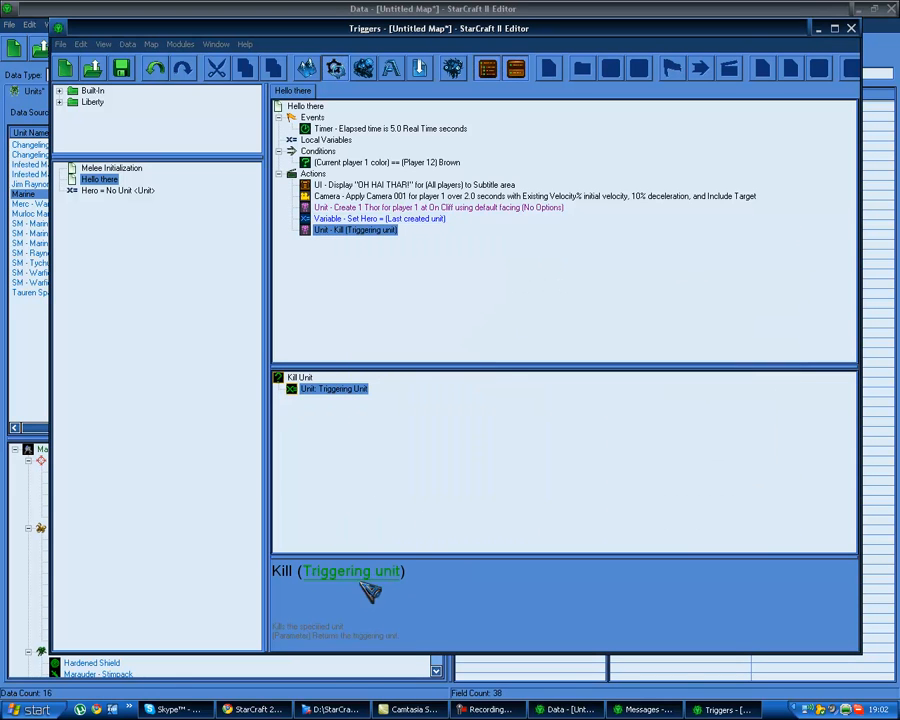
{"action": "left_click", "coordinate": [355, 572]}
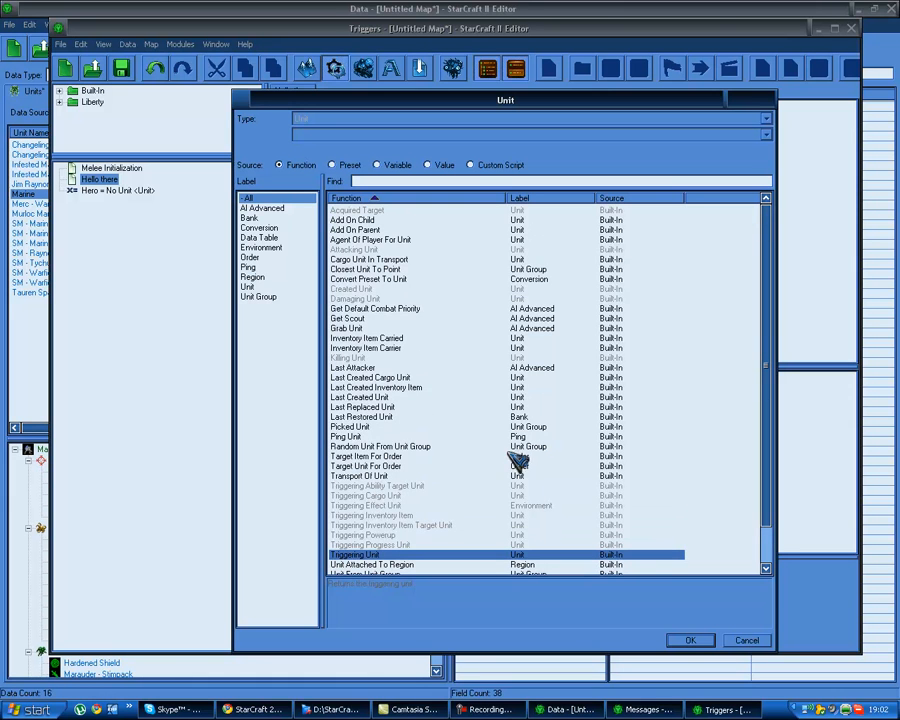
{"action": "left_click", "coordinate": [444, 166]}
{"action": "left_click", "coordinate": [380, 166]}
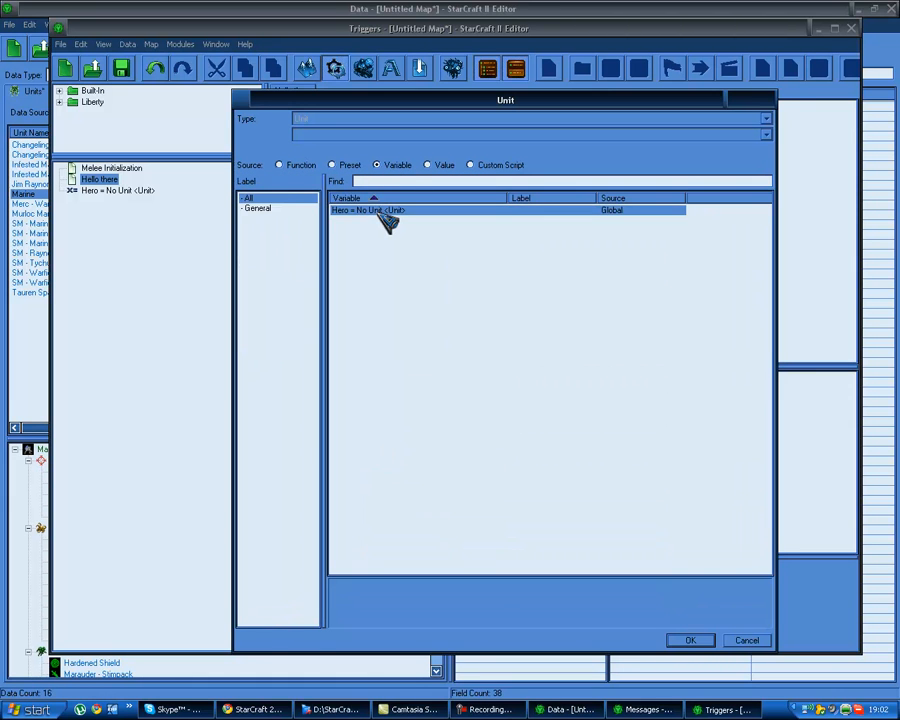
{"action": "double_click", "coordinate": [380, 211]}
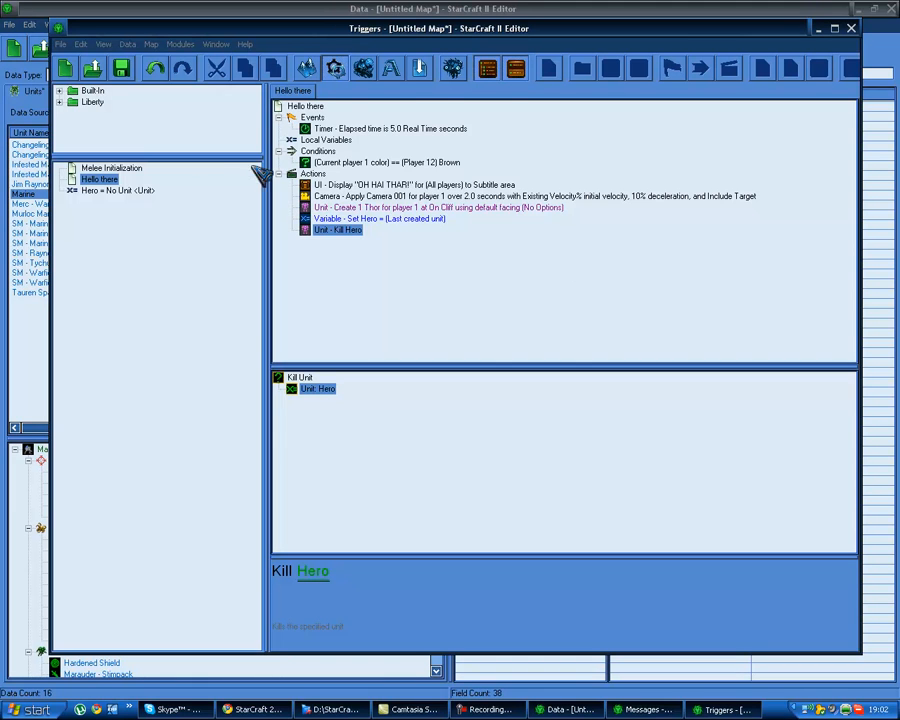
Turn the global Hero variable into an array of size 8, and return to the Hello there trigger
{"action": "left_click", "coordinate": [140, 191]}
{"action": "left_click", "coordinate": [277, 195]}
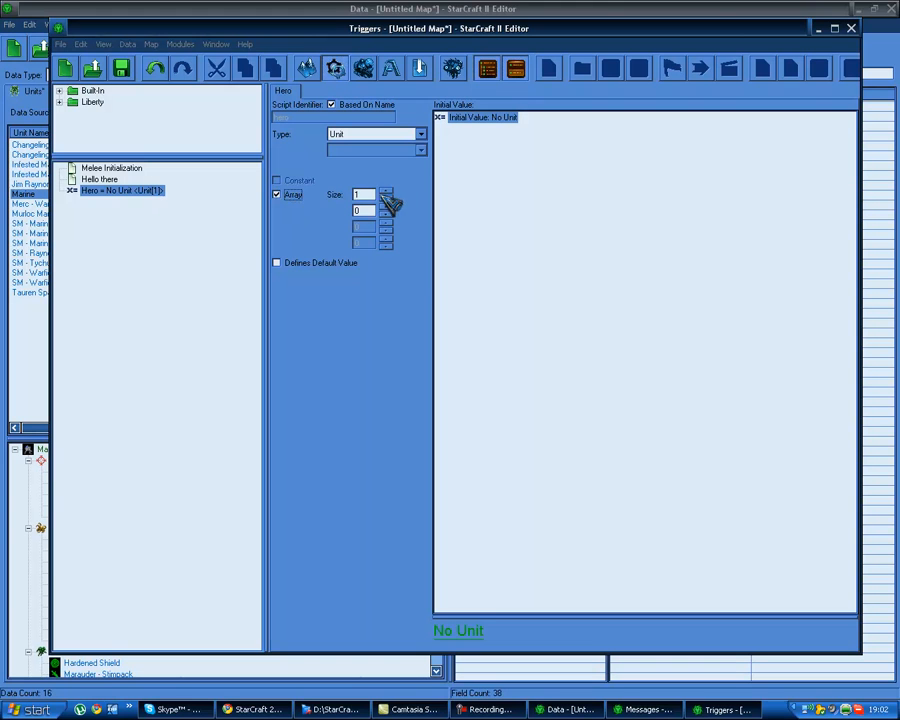
{"action": "left_click", "coordinate": [104, 179]}
{"action": "left_click", "coordinate": [464, 207]}
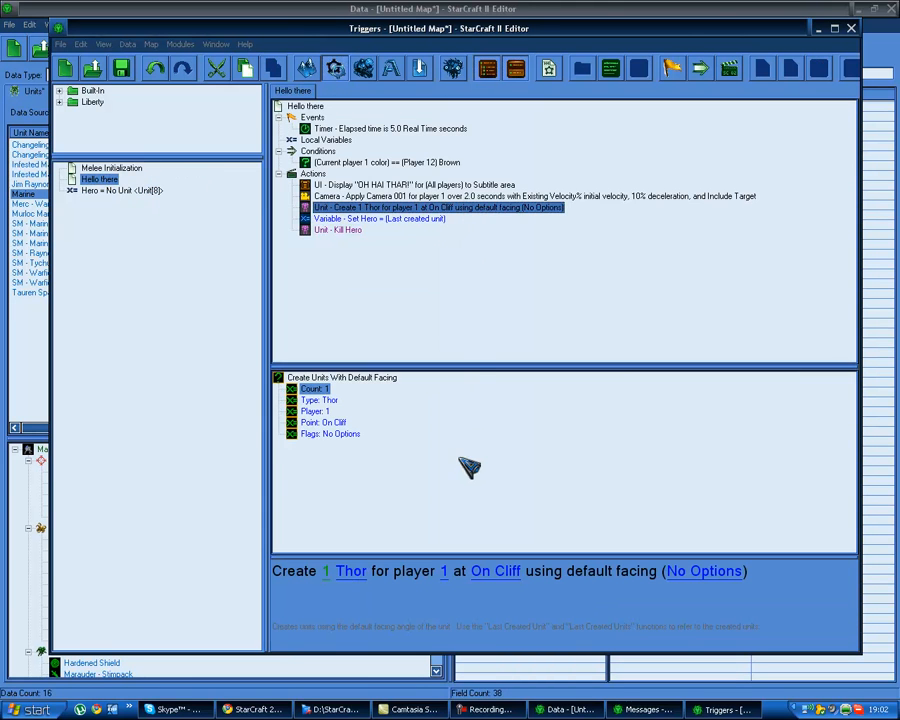
Set the Hero array index in the Set Variable action to Owner Of Unit with Last Created Unit
{"action": "left_click", "coordinate": [410, 219]}
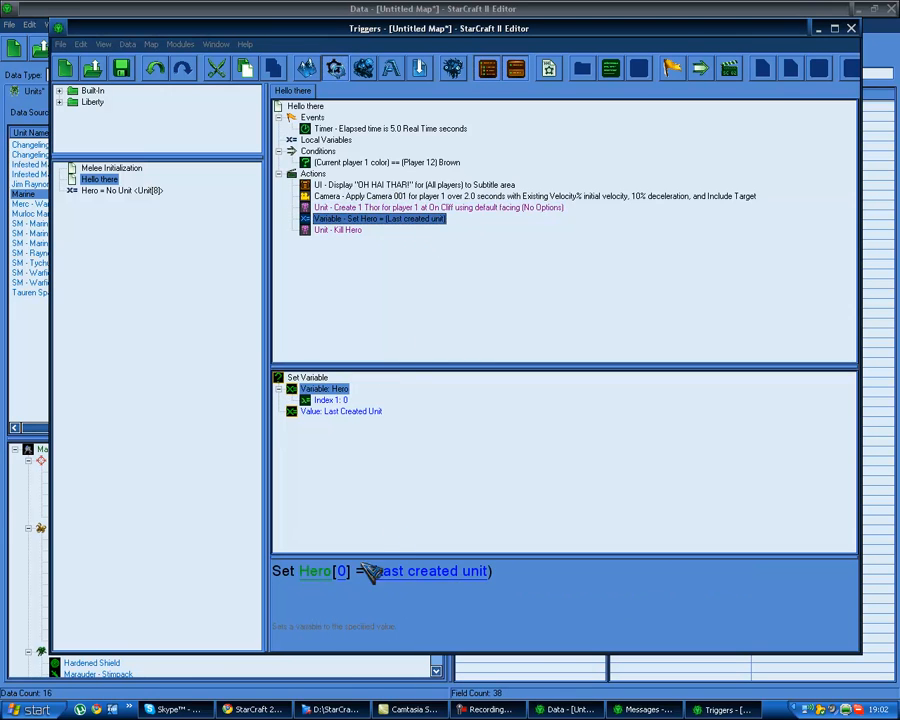
{"action": "left_click", "coordinate": [341, 571]}
{"action": "left_click", "coordinate": [304, 166]}
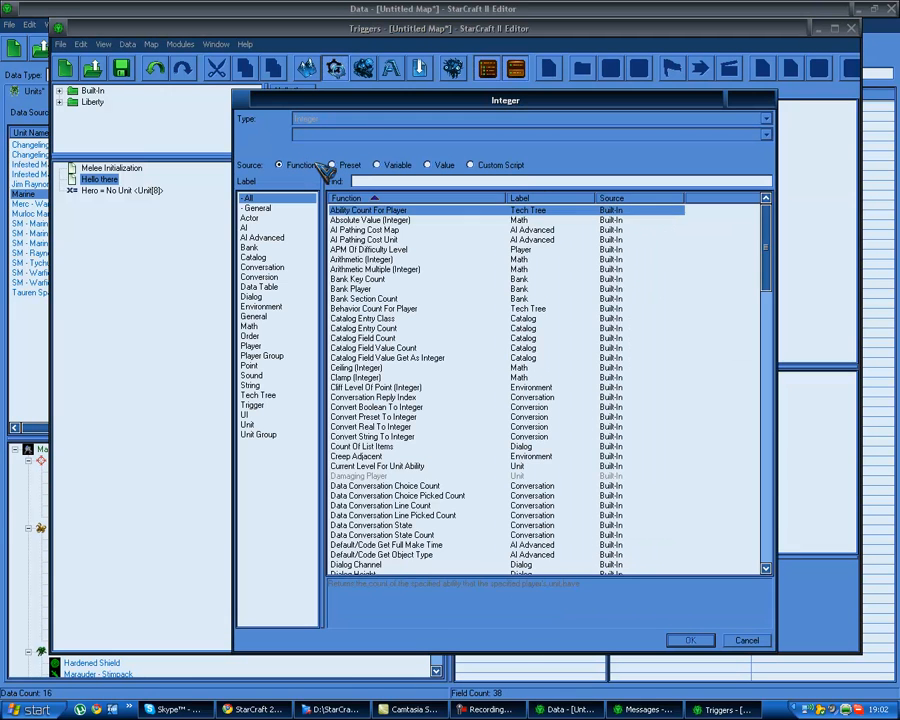
{"action": "type", "text": "ow"}
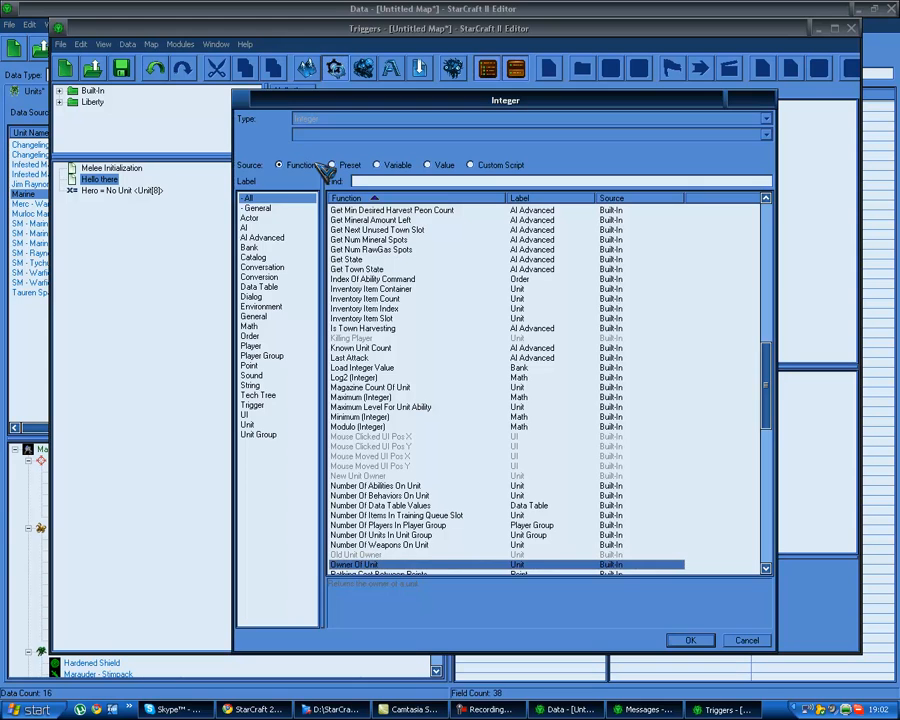
{"action": "key", "text": "Return"}
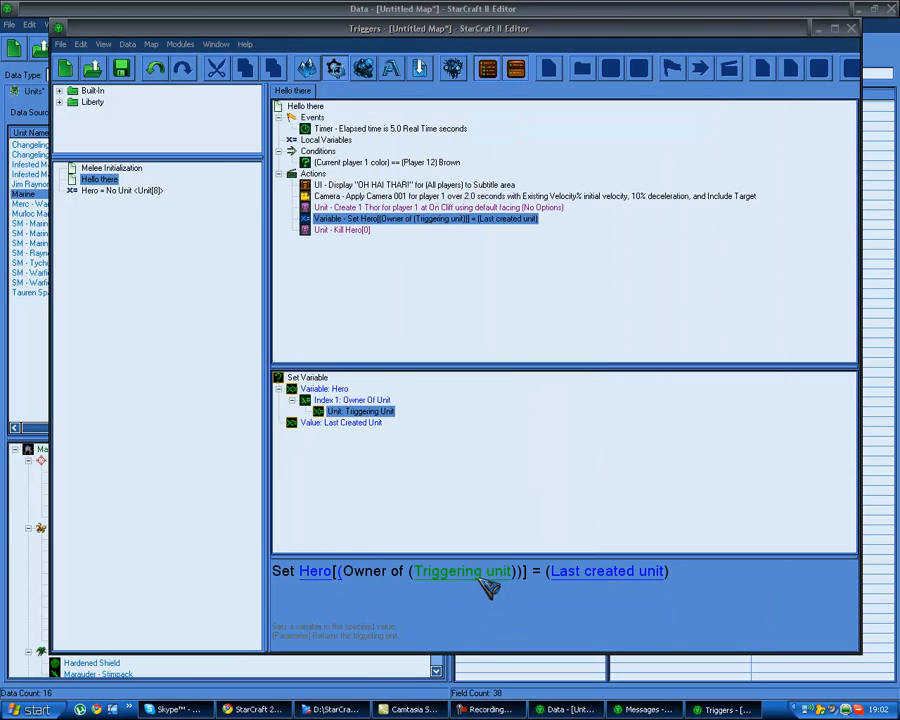
{"action": "left_click", "coordinate": [482, 576]}
{"action": "type", "text": "last created u"}
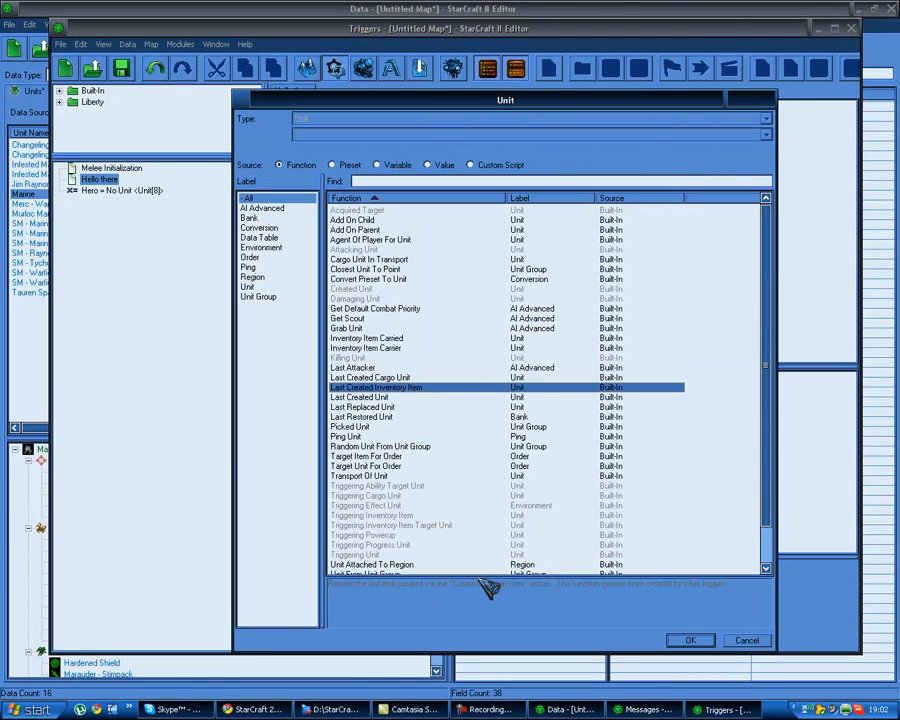
{"action": "key", "text": "Return"}
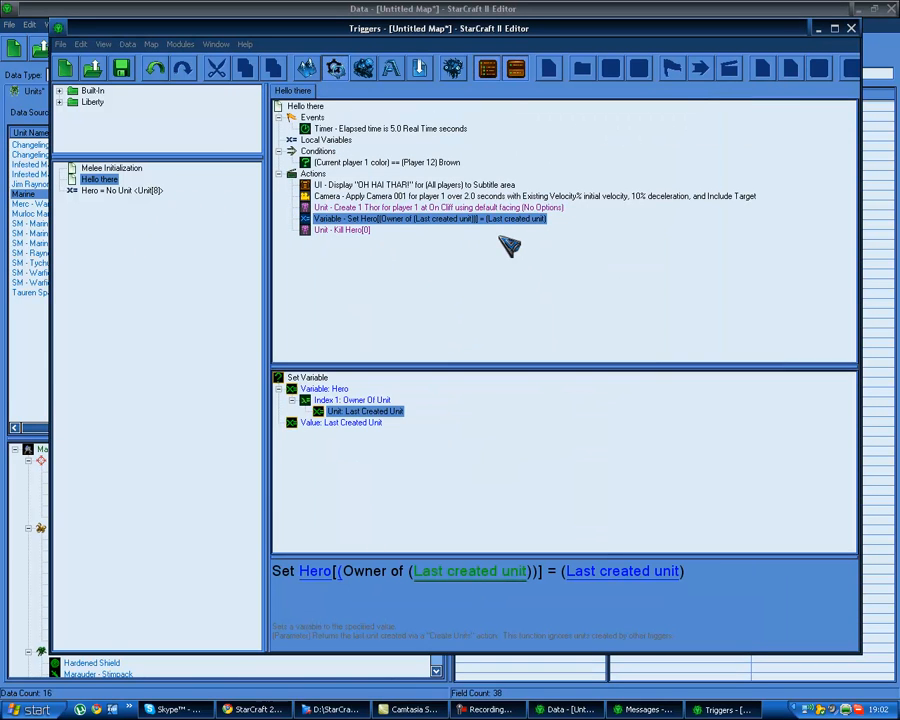
Set the Hero array index in the Kill Unit action to 2
{"action": "left_click", "coordinate": [362, 232]}
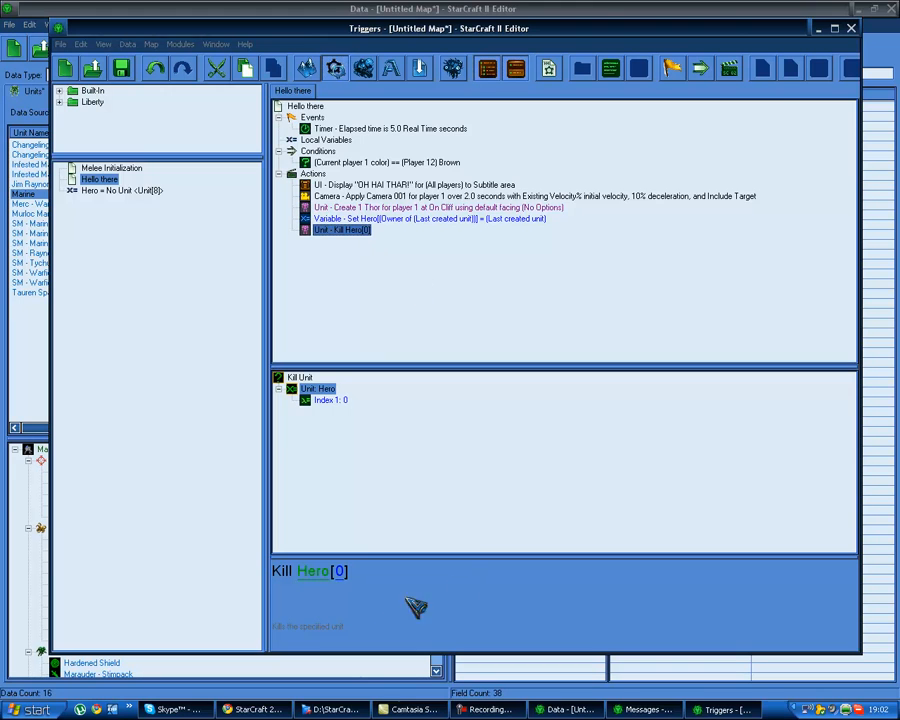
{"action": "left_click", "coordinate": [350, 566]}
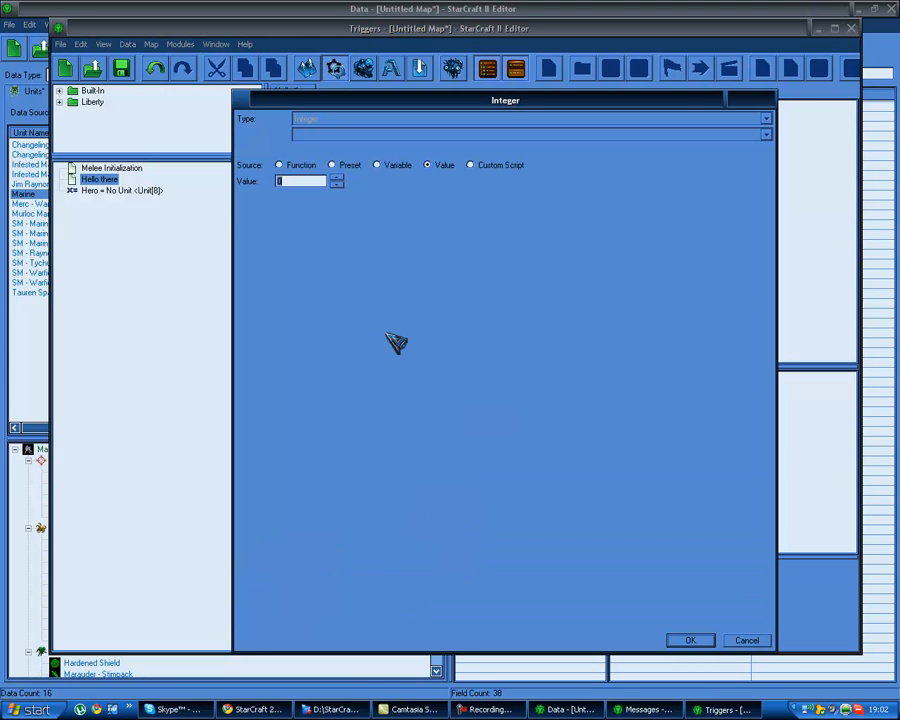
{"action": "left_click", "coordinate": [746, 642]}
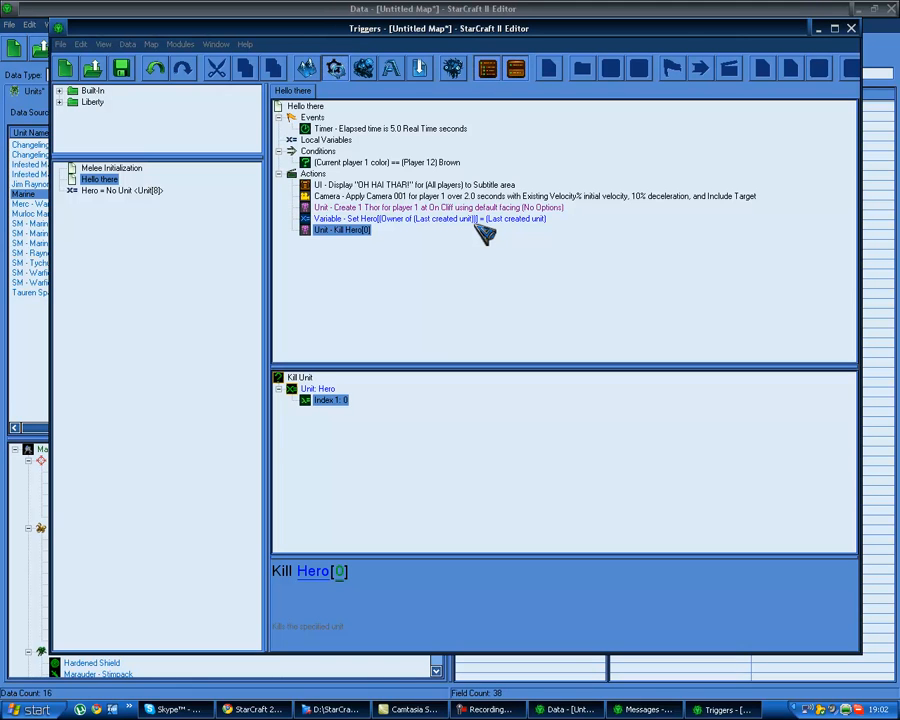
{"action": "left_click", "coordinate": [342, 574]}
{"action": "type", "text": "2"}
{"action": "key", "text": "Return"}
Create a folder named Folder below Melee Initialization and move the Hello there trigger and the Hero variable into it
{"action": "left_click", "coordinate": [100, 168]}
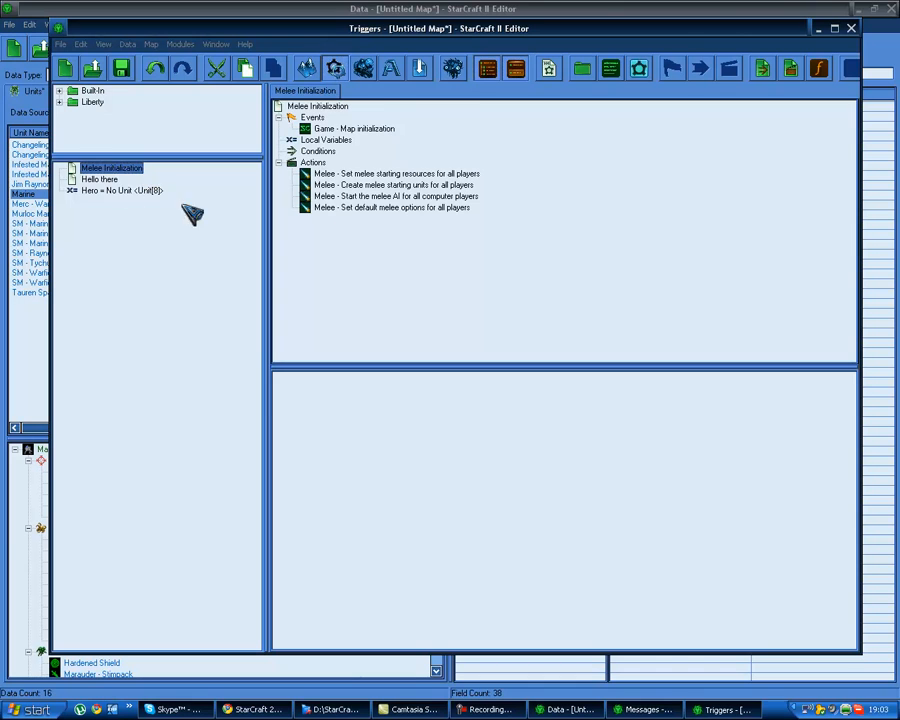
{"action": "left_click", "coordinate": [582, 68]}
{"action": "type", "text": "Folder"}
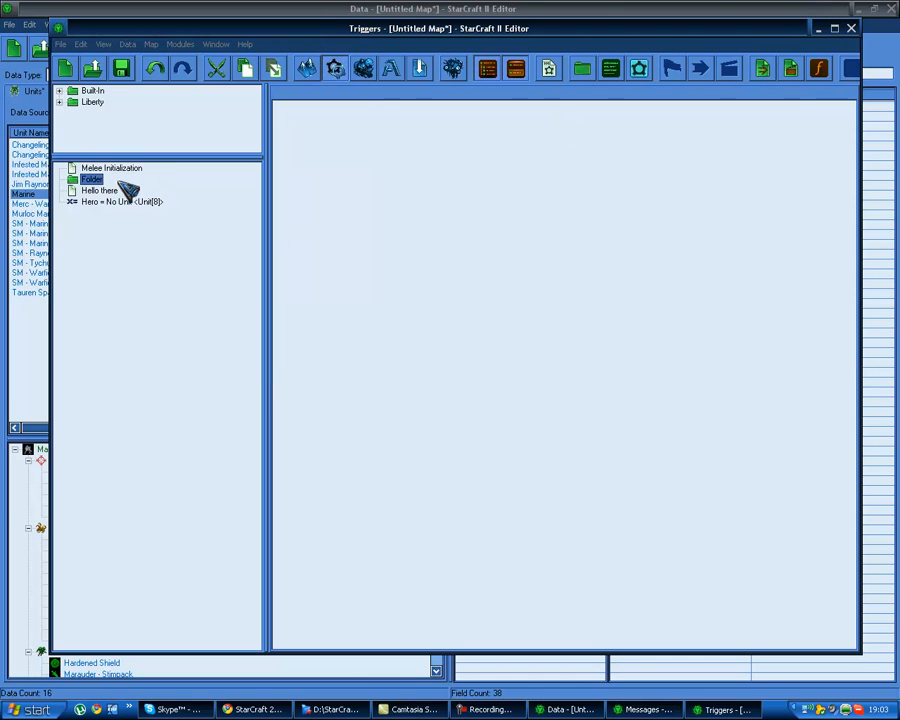
{"action": "left_click_drag", "start_coordinate": [104, 191], "coordinate": [96, 184]}
{"action": "left_click", "coordinate": [111, 200]}
{"action": "left_click", "coordinate": [59, 180]}
{"action": "left_click", "coordinate": [59, 180]}
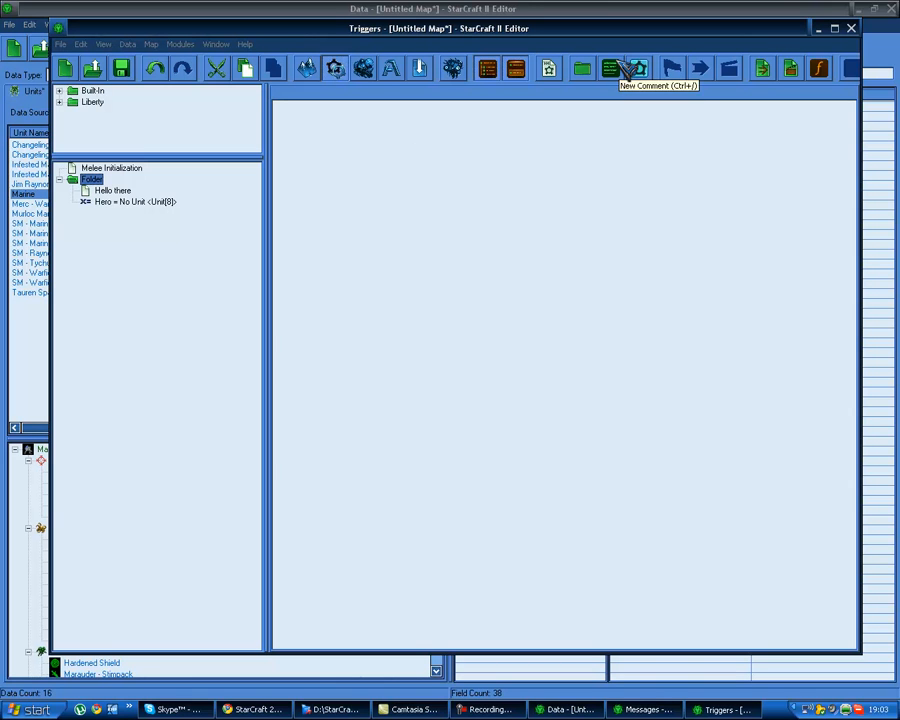
Insert a comment reading "Herp derp" between the Set Variable and Kill Unit actions of the Hello there trigger
{"action": "left_click", "coordinate": [111, 190]}
{"action": "left_click", "coordinate": [430, 228]}
{"action": "left_click", "coordinate": [430, 218]}
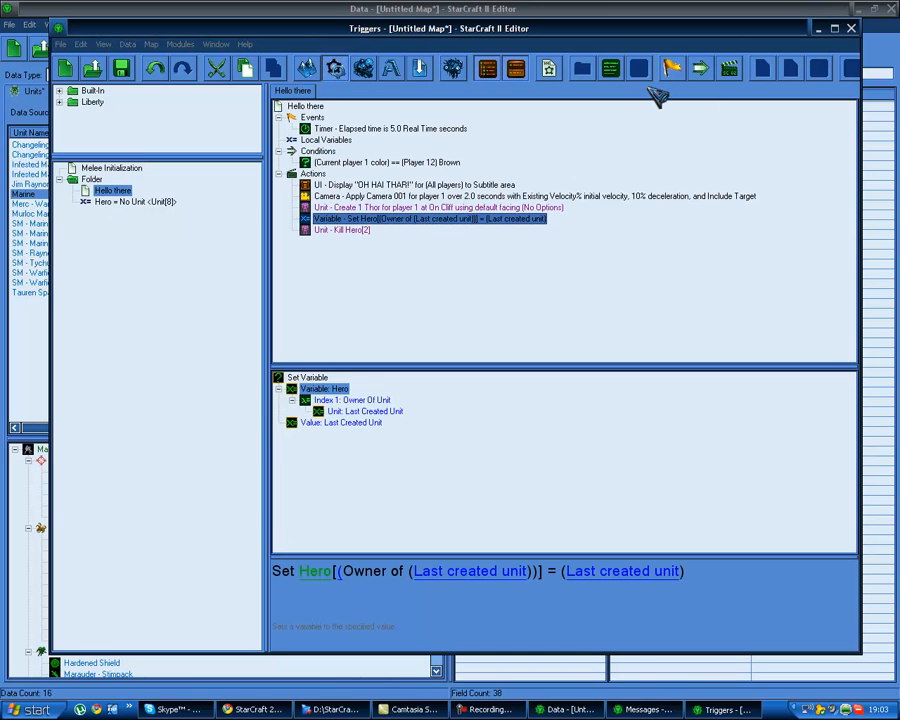
{"action": "left_click", "coordinate": [616, 76]}
{"action": "left_click", "coordinate": [492, 402]}
{"action": "key", "text": "BackSpace"}
{"action": "type", "text": "Herp derp"}
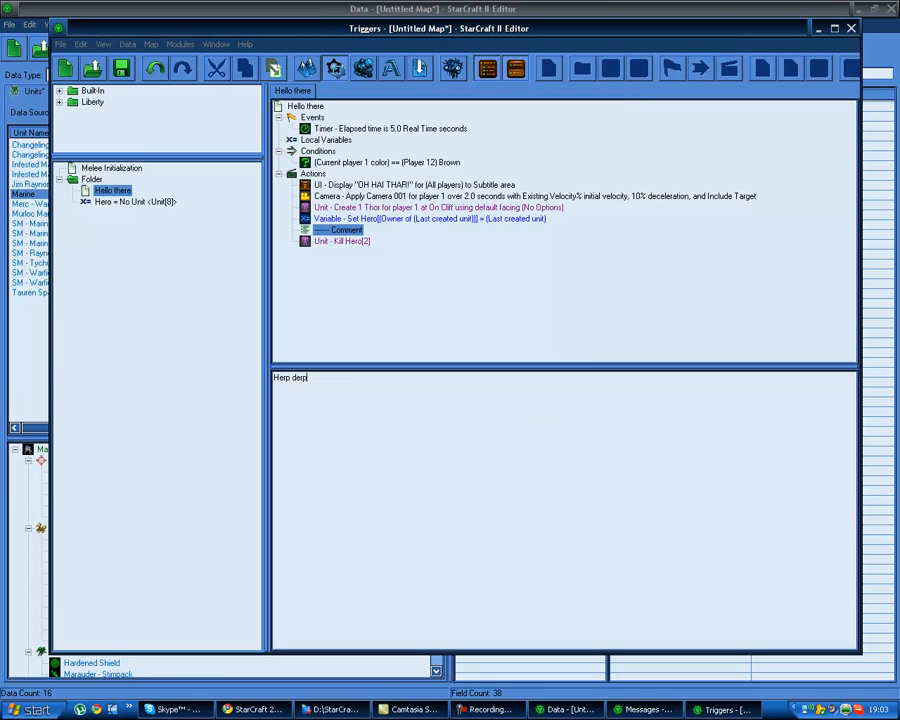
{"action": "left_click", "coordinate": [325, 331]}
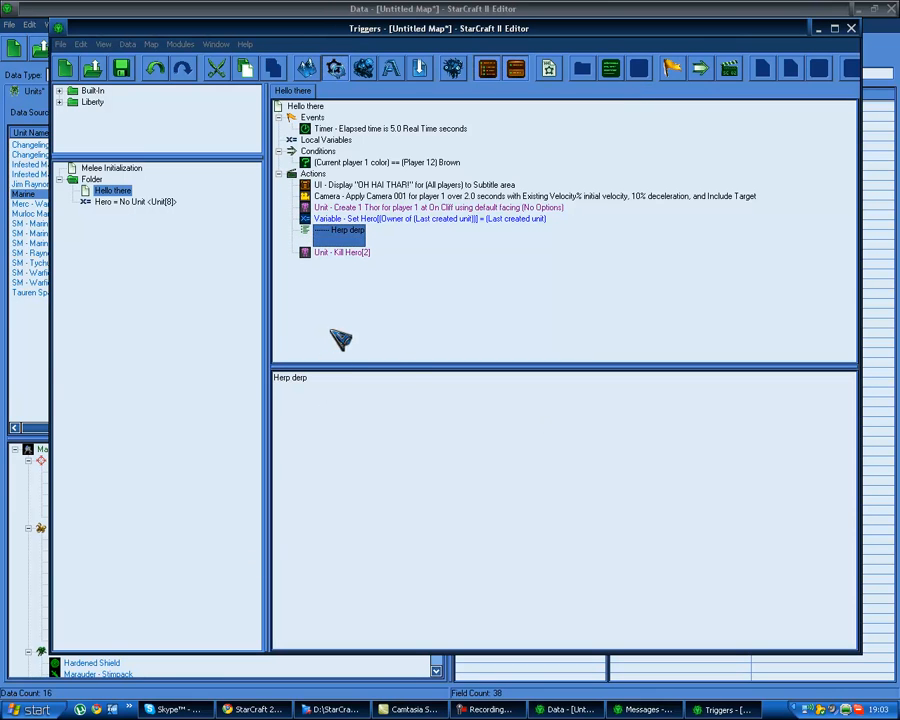
Remove the blank trailing line from the Herp derp comment
{"action": "left_click", "coordinate": [350, 220]}
{"action": "left_click", "coordinate": [346, 230]}
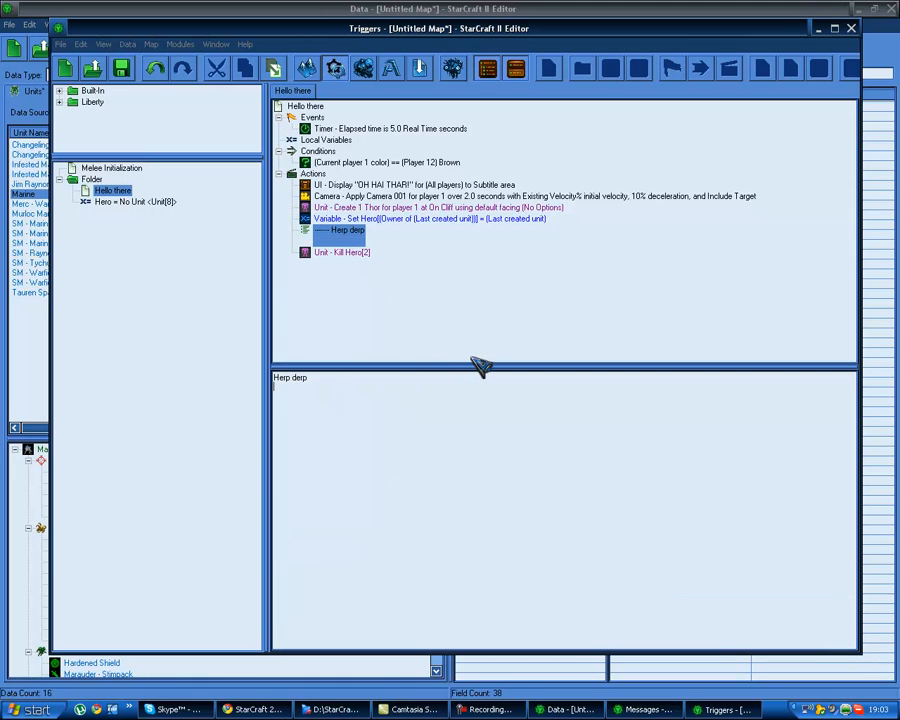
{"action": "left_click", "coordinate": [335, 241]}
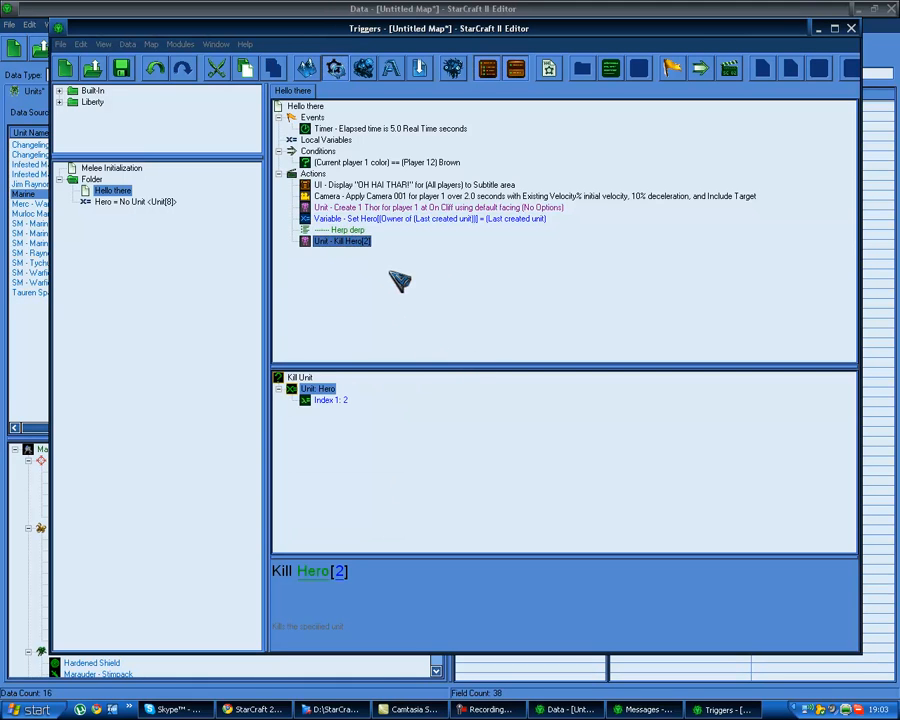
Review the Hello there trigger's comment and its text message, camera, unit creation, variable and kill actions
{"action": "left_click", "coordinate": [338, 231]}
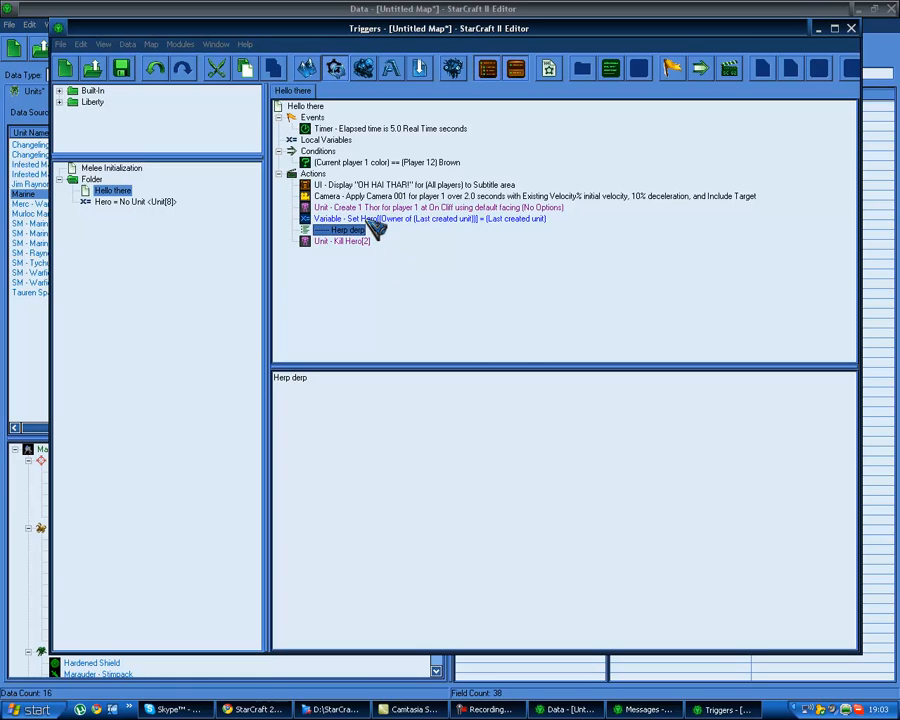
{"action": "left_click", "coordinate": [372, 219]}
{"action": "left_click", "coordinate": [370, 197]}
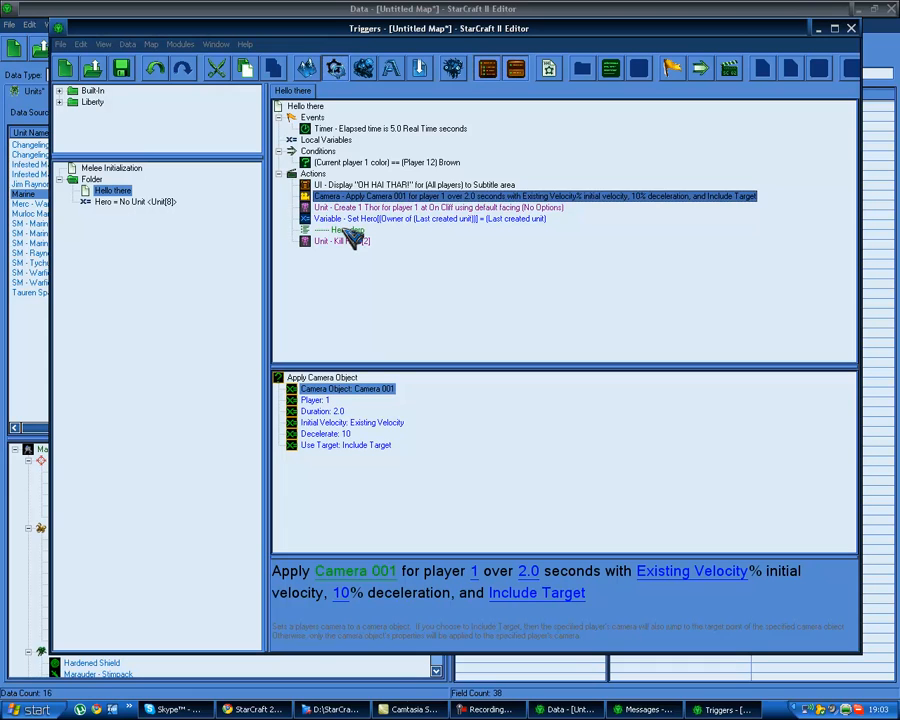
{"action": "left_click", "coordinate": [347, 231]}
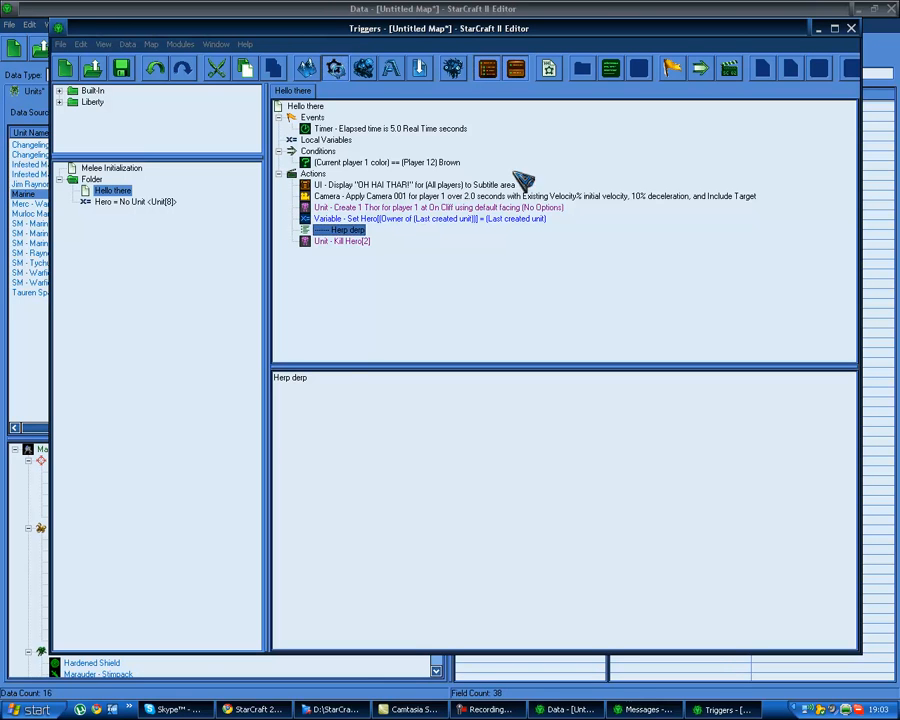
{"action": "left_click", "coordinate": [390, 196]}
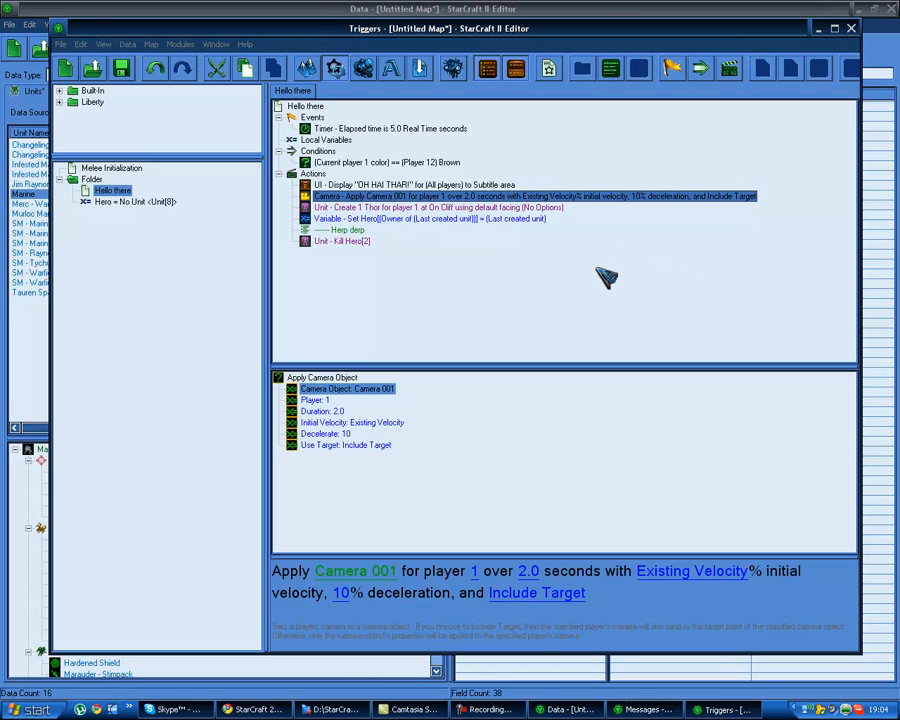
{"action": "left_click", "coordinate": [368, 242]}
{"action": "left_click", "coordinate": [368, 230]}
{"action": "left_click", "coordinate": [370, 219]}
{"action": "left_click", "coordinate": [440, 207]}
{"action": "left_click", "coordinate": [492, 185]}
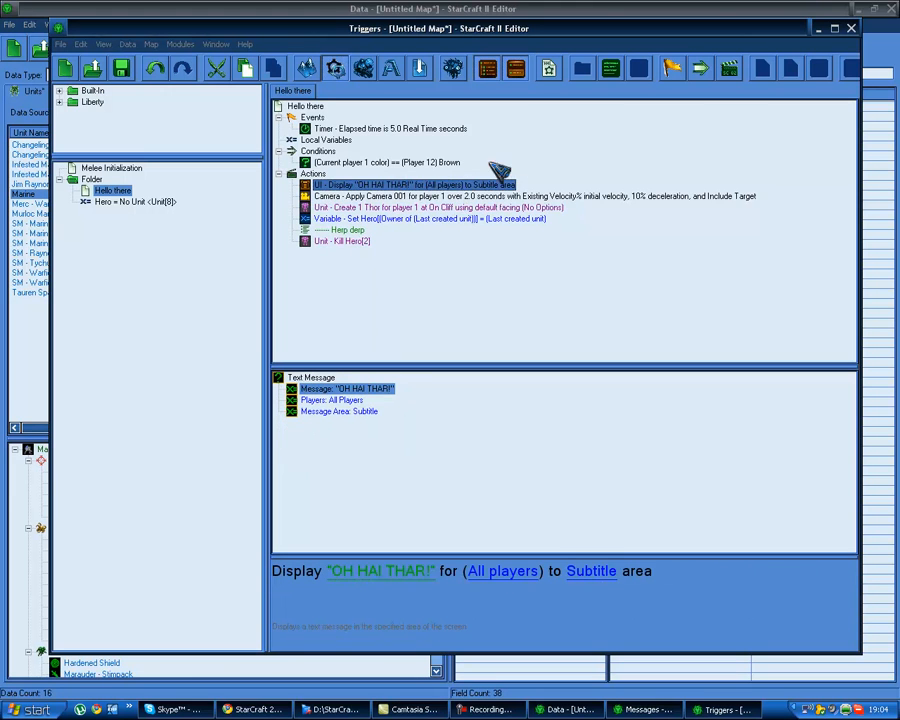
{"action": "left_click", "coordinate": [505, 196]}
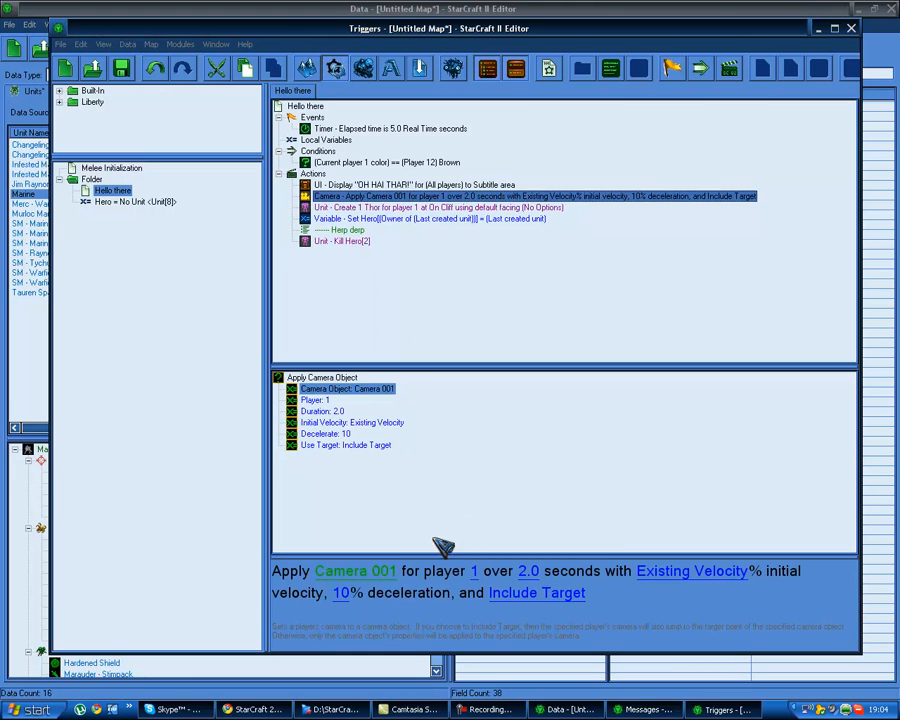
Review the Herp derp comment and the Kill Unit action in the Hello there trigger
{"action": "left_click", "coordinate": [345, 241]}
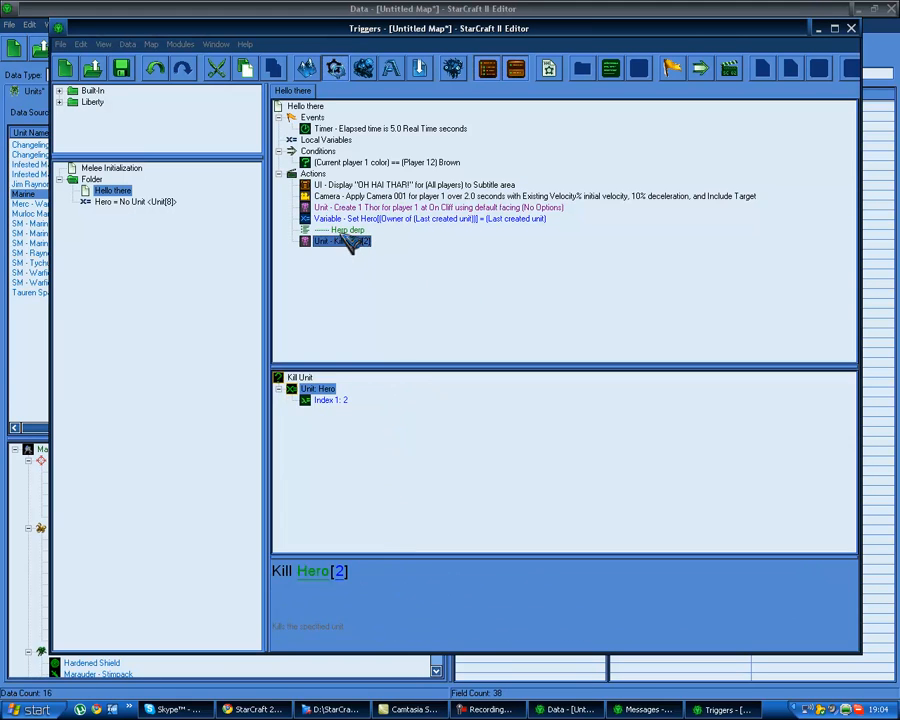
{"action": "left_click", "coordinate": [352, 231]}
{"action": "left_click", "coordinate": [345, 241]}
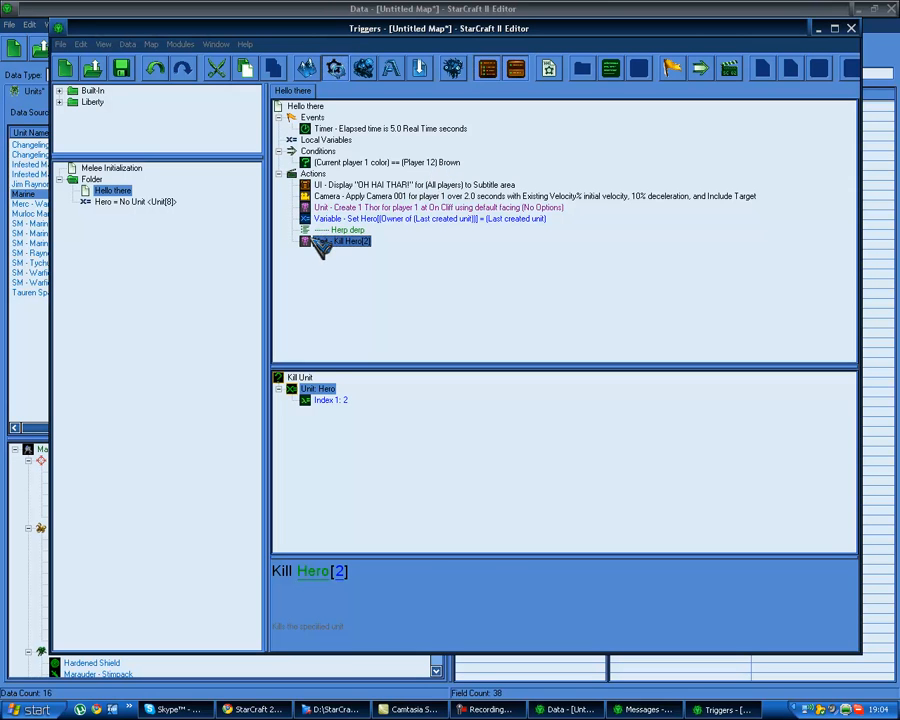
Examine the event types available for the timer event, searching for "chat" and "unit" and checking the Unit Dies description
{"action": "left_click", "coordinate": [368, 131]}
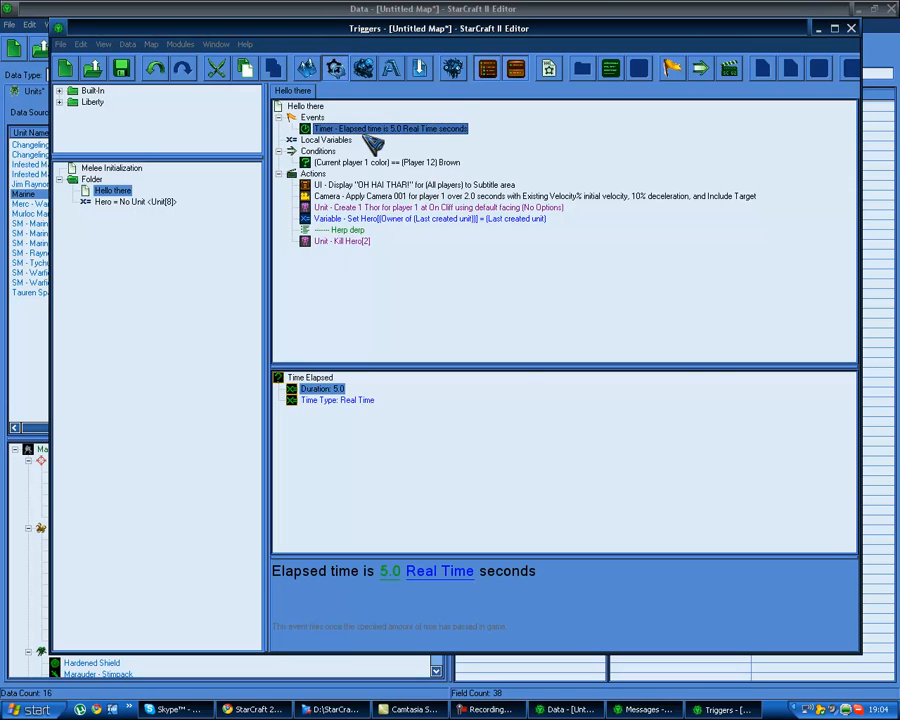
{"action": "double_click", "coordinate": [366, 131]}
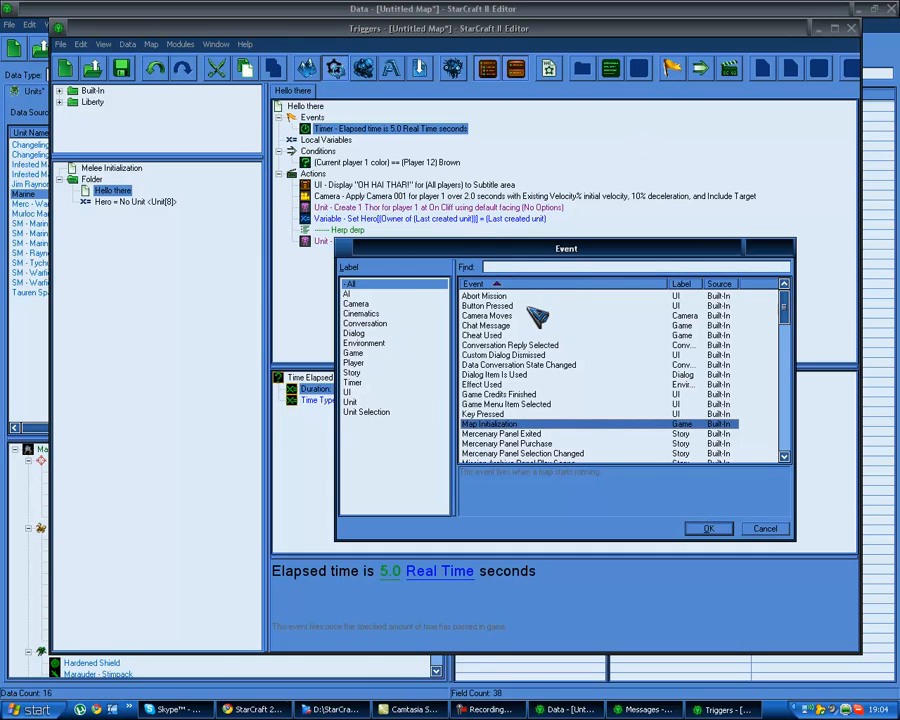
{"action": "left_click", "coordinate": [527, 325]}
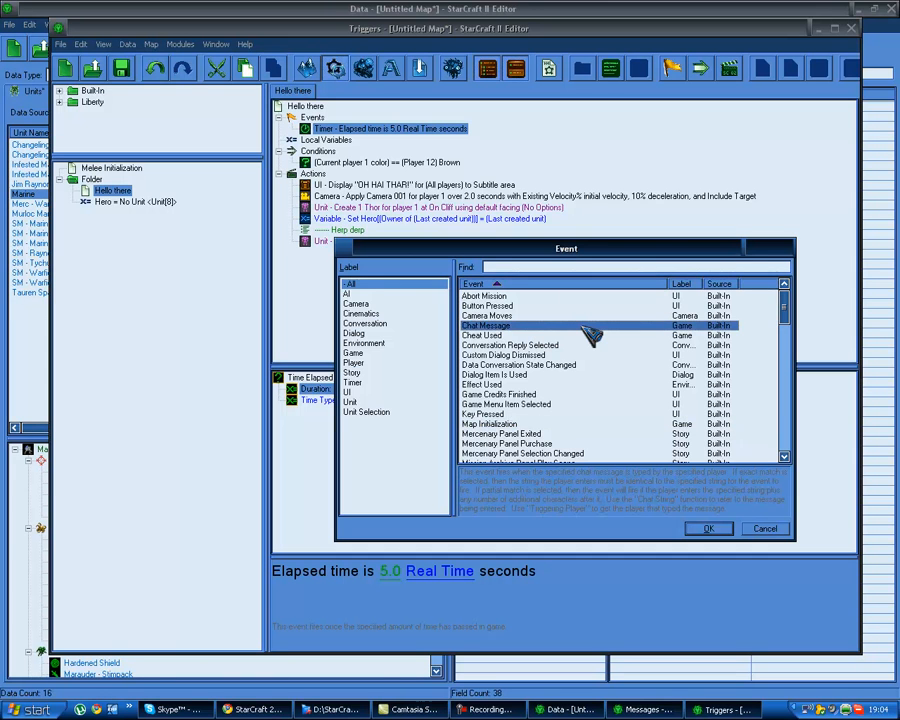
{"action": "type", "text": "chat"}
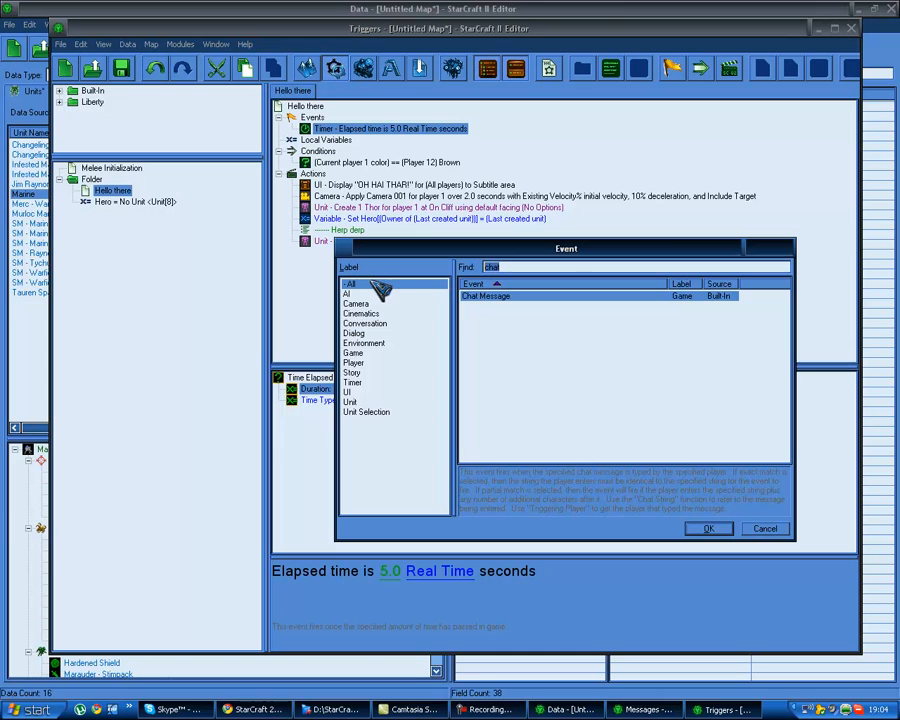
{"action": "key", "text": "BackSpace"}
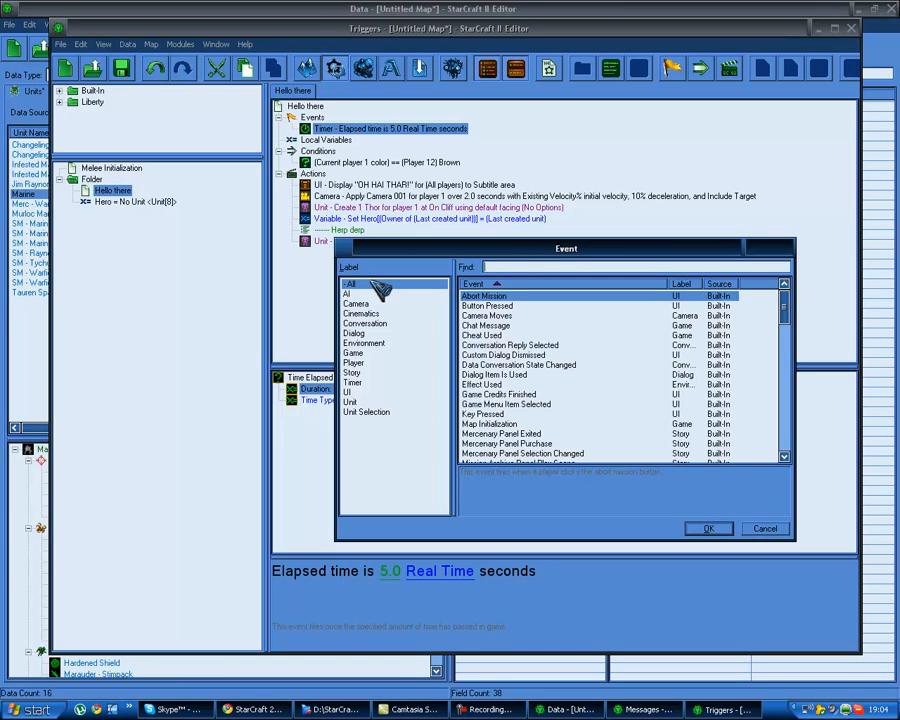
{"action": "type", "text": "unit"}
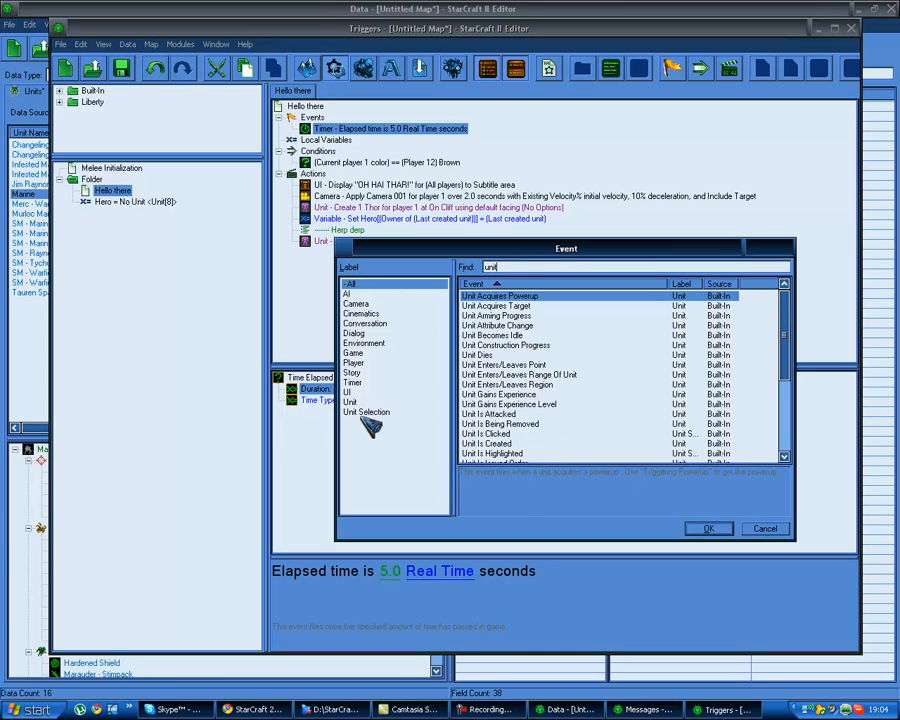
{"action": "left_click", "coordinate": [420, 402]}
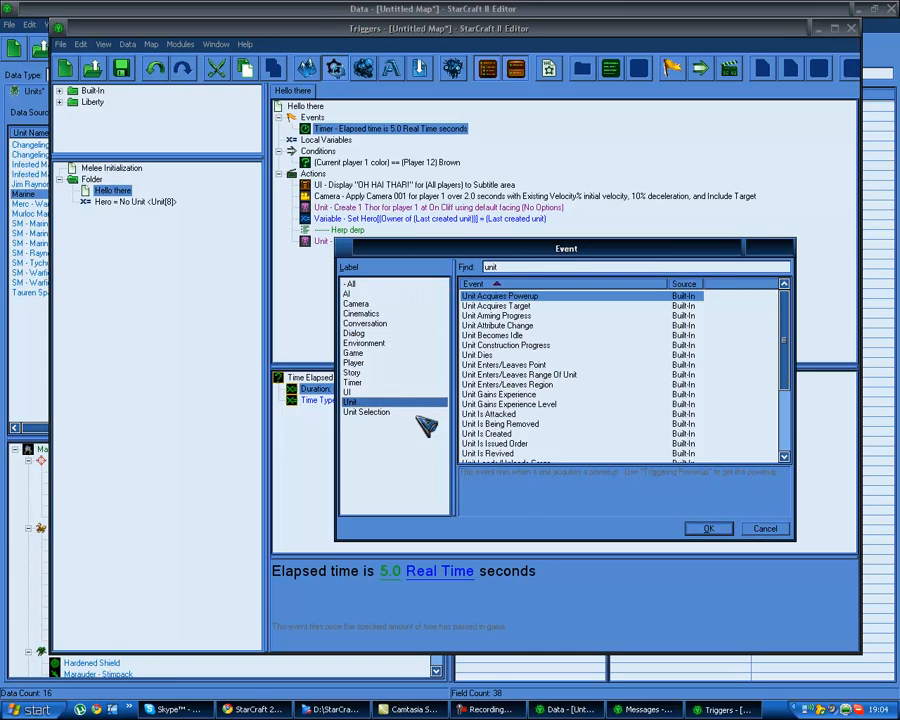
{"action": "left_click", "coordinate": [472, 355]}
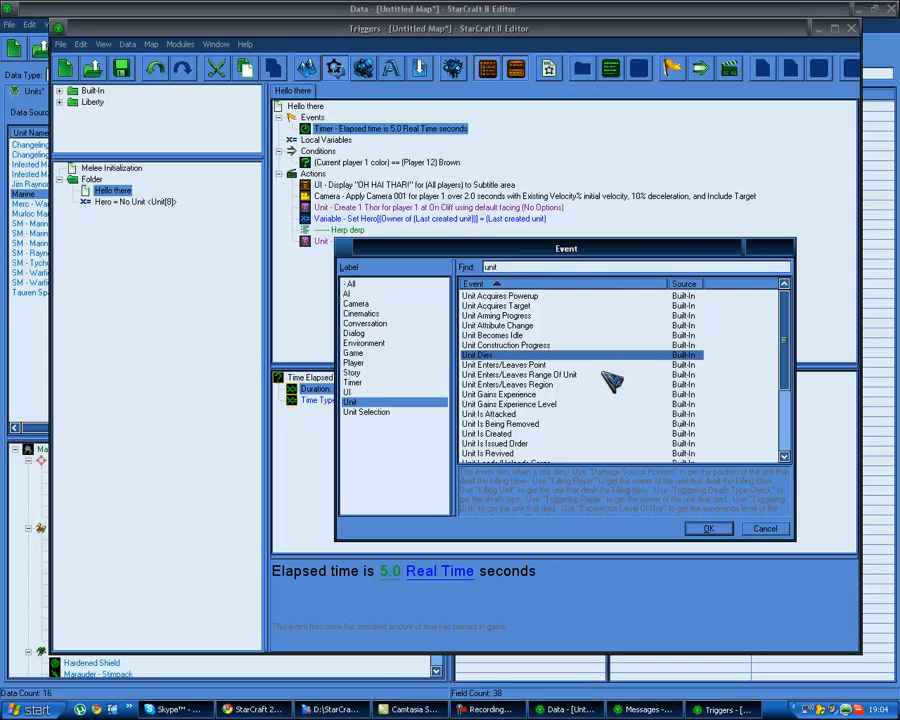
{"action": "left_click", "coordinate": [765, 529]}
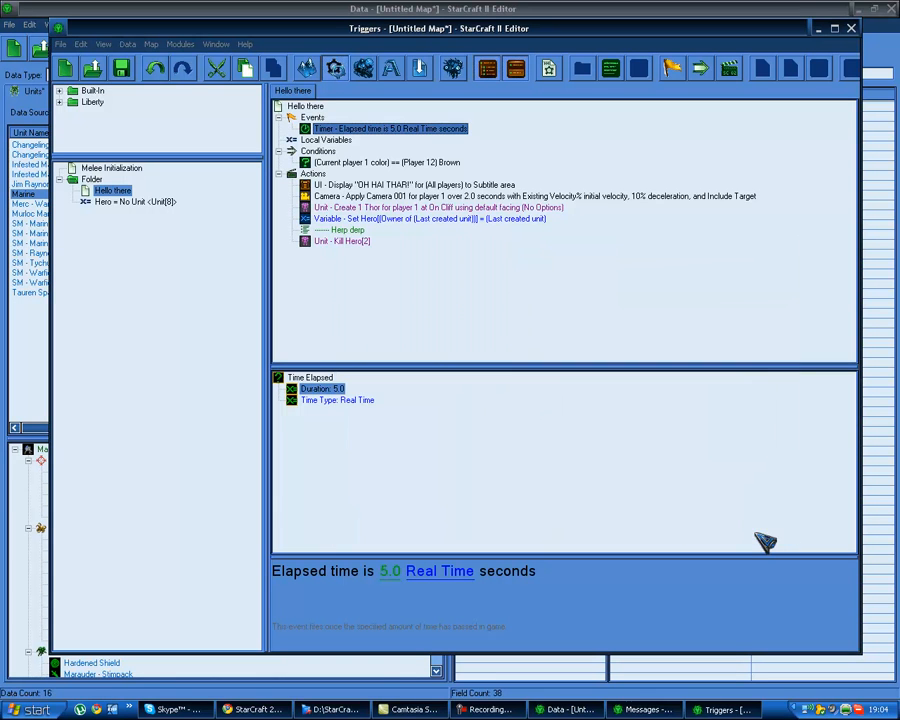
Examine the condition types and the comparison functions available for the player color condition
{"action": "left_click", "coordinate": [365, 163]}
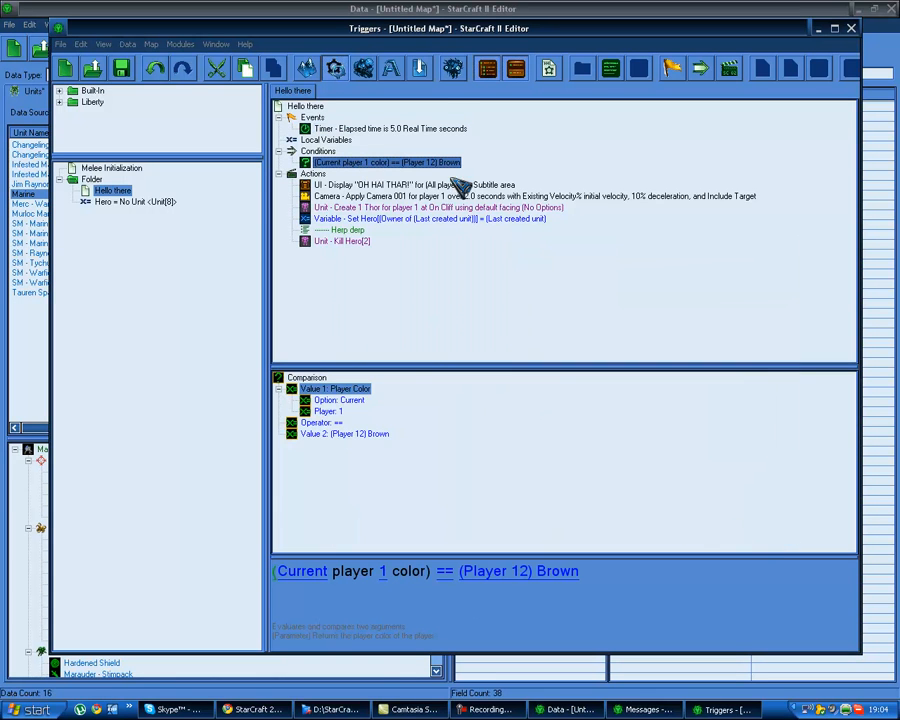
{"action": "double_click", "coordinate": [380, 163]}
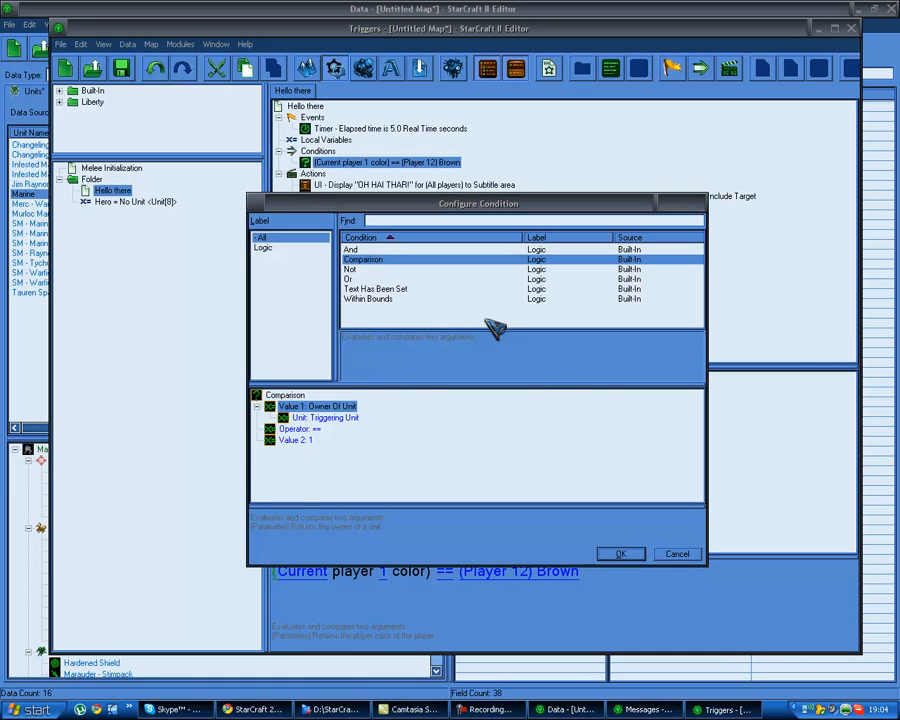
{"action": "scroll", "coordinate": [458, 370], "scroll_direction": "down", "scroll_amount": 11}
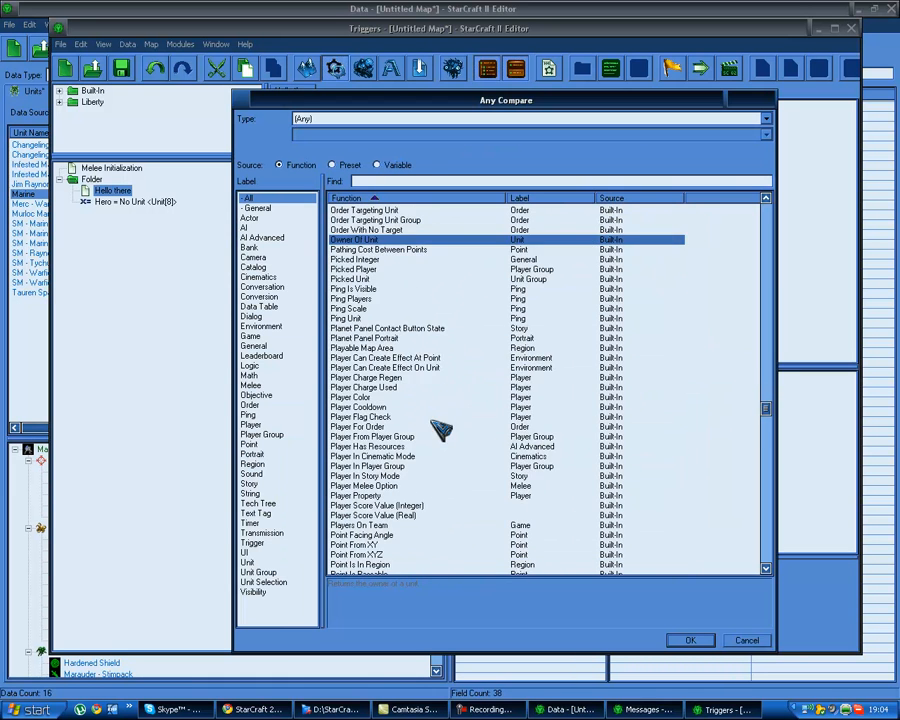
{"action": "scroll", "coordinate": [420, 395], "scroll_direction": "up", "scroll_amount": 20}
{"action": "left_click_drag", "start_coordinate": [766, 385], "coordinate": [790, 258]}
{"action": "left_click", "coordinate": [746, 640]}
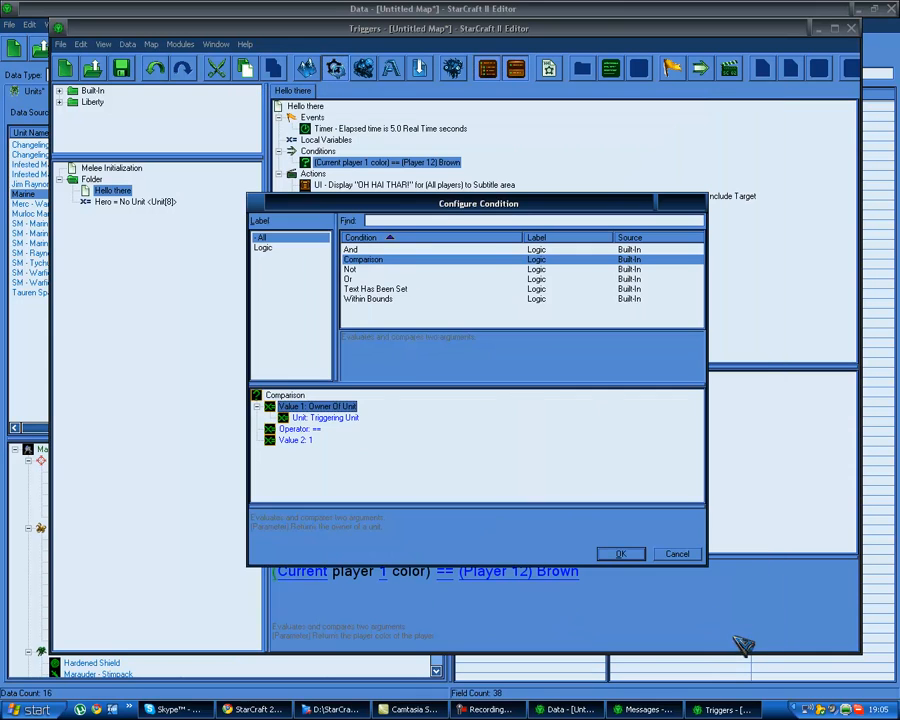
{"action": "left_click", "coordinate": [685, 555]}
Start a new action below the text message and examine the Unit Group and Unit actions, including Add Weapon To Unit and Move Unit Instantly
{"action": "left_click", "coordinate": [388, 185]}
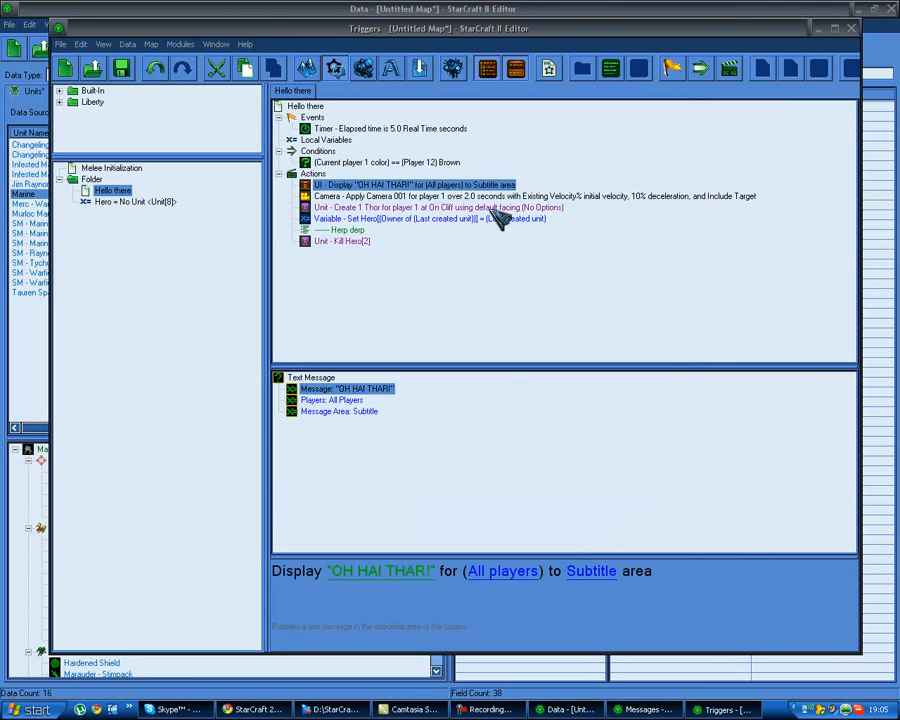
{"action": "key", "text": "ctrl+r"}
{"action": "left_click", "coordinate": [435, 333]}
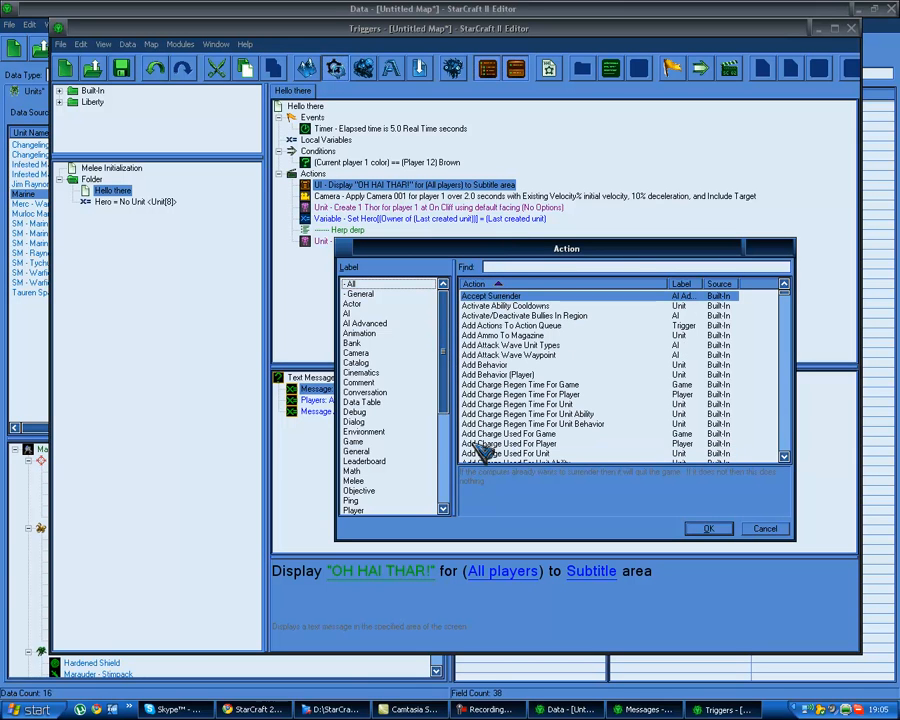
{"action": "left_click_drag", "start_coordinate": [440, 352], "coordinate": [455, 450]}
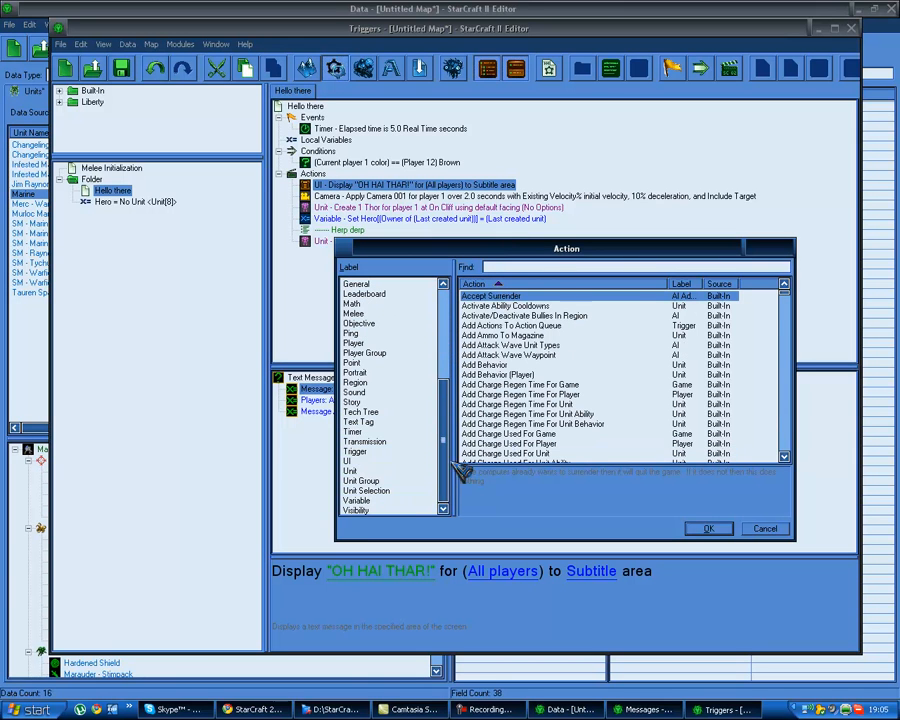
{"action": "left_click", "coordinate": [402, 470]}
{"action": "left_click", "coordinate": [393, 480]}
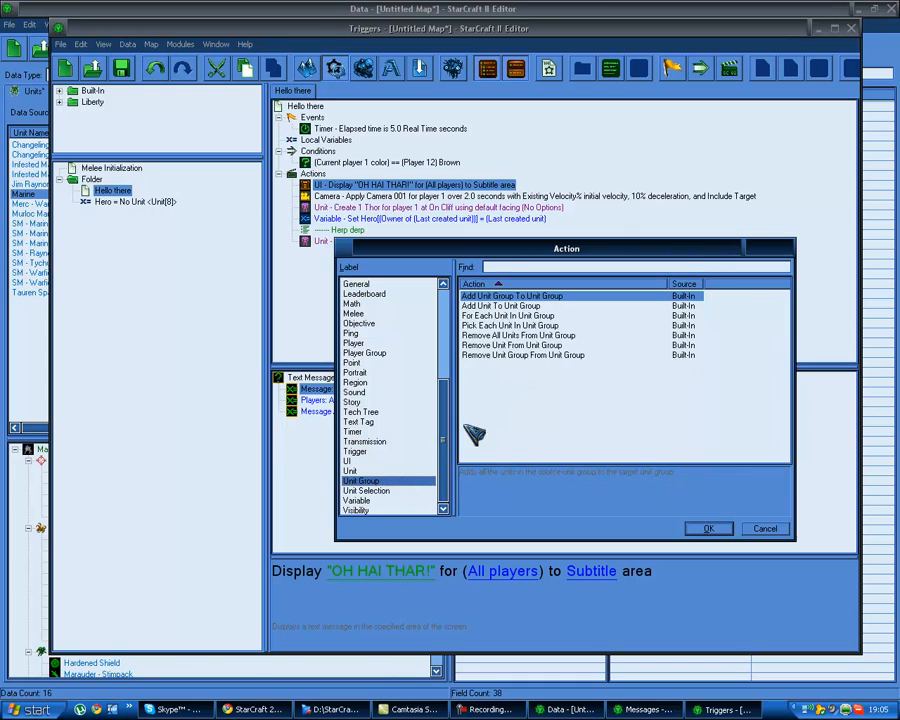
{"action": "left_click", "coordinate": [382, 472]}
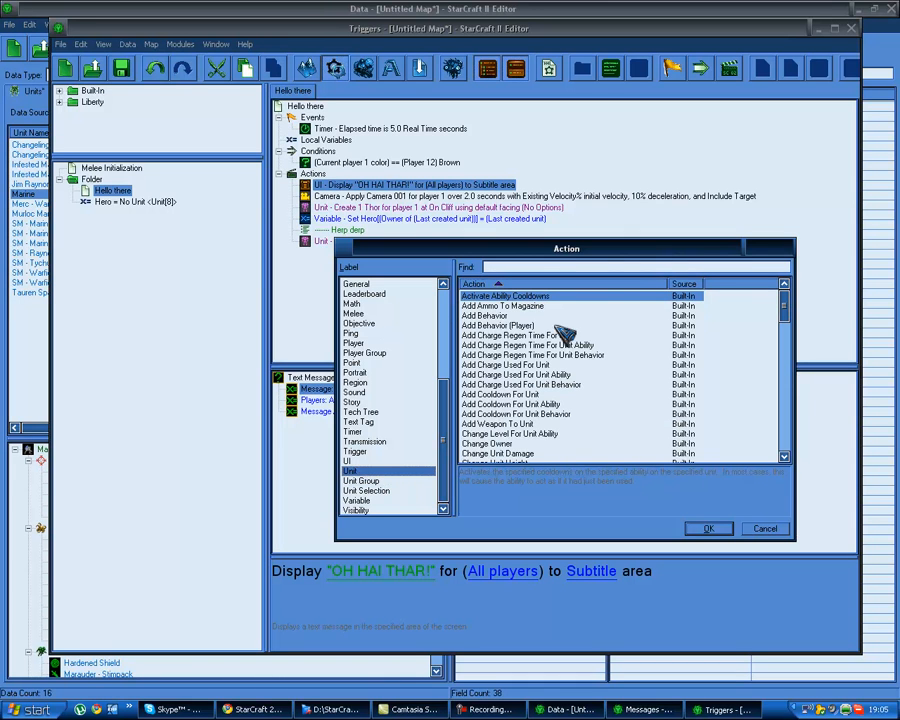
{"action": "left_click", "coordinate": [535, 424]}
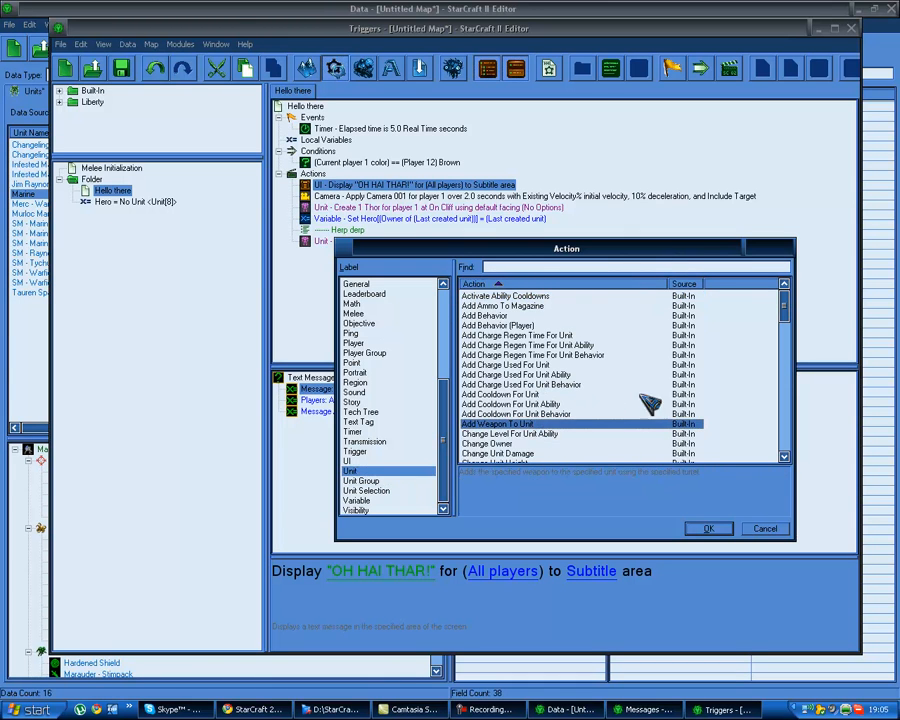
{"action": "scroll", "coordinate": [730, 425], "scroll_direction": "down", "scroll_amount": 8}
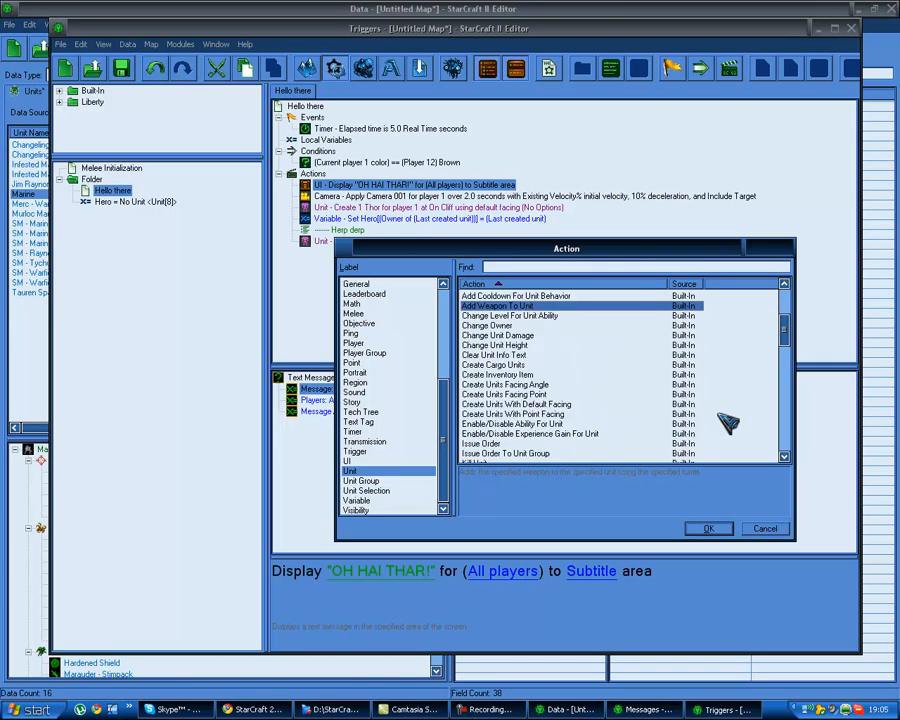
{"action": "left_click", "coordinate": [538, 386]}
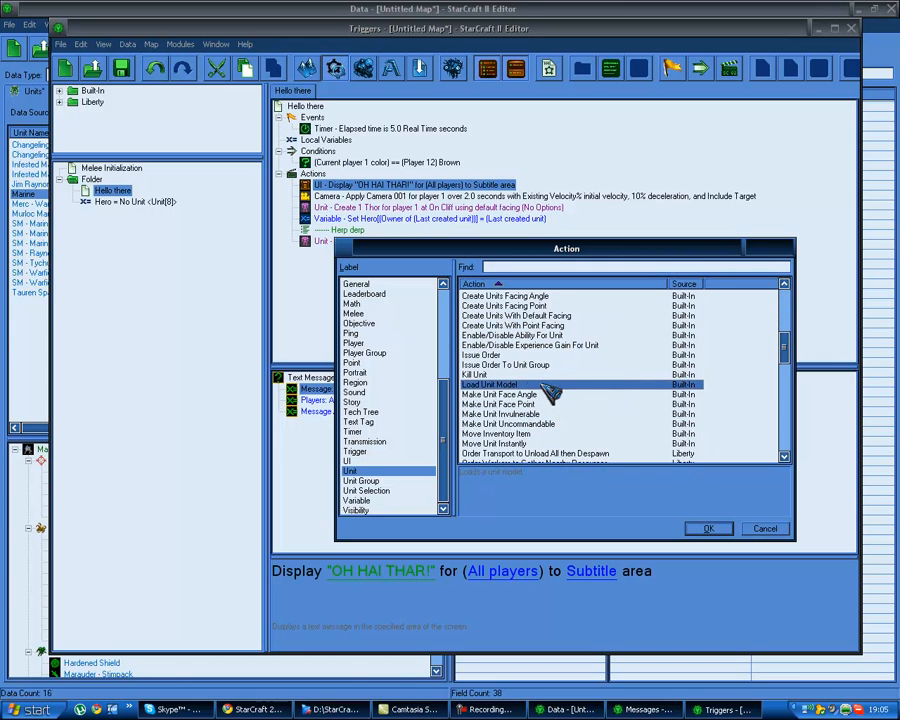
{"action": "scroll", "coordinate": [545, 402], "scroll_direction": "down", "scroll_amount": 1}
{"action": "left_click", "coordinate": [530, 414]}
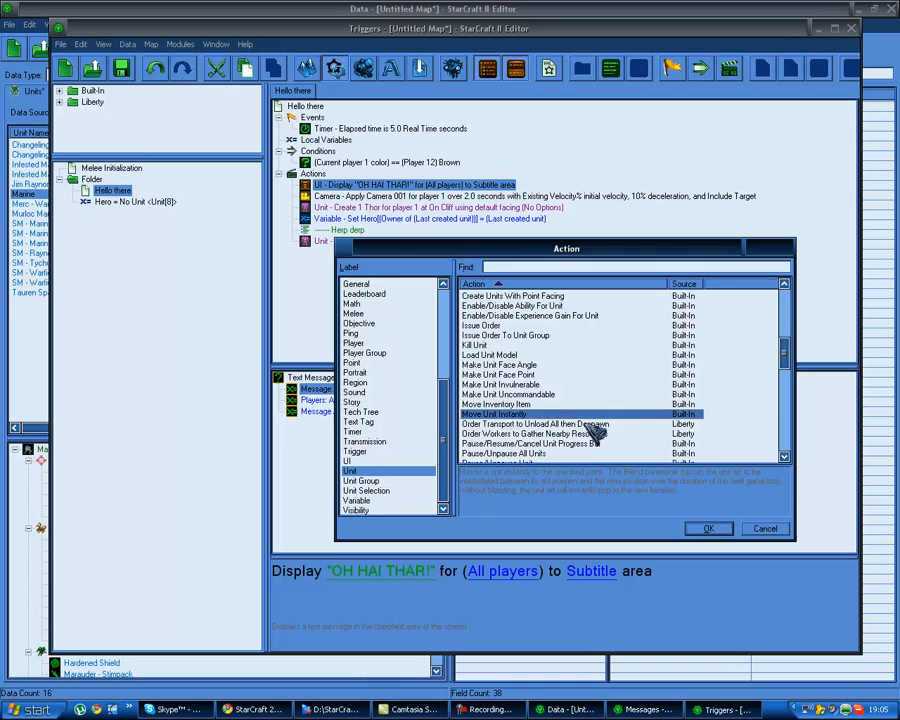
{"action": "scroll", "coordinate": [620, 446], "scroll_direction": "down", "scroll_amount": 1}
{"action": "left_click", "coordinate": [590, 444]}
{"action": "scroll", "coordinate": [615, 460], "scroll_direction": "down", "scroll_amount": 4}
{"action": "scroll", "coordinate": [615, 465], "scroll_direction": "down", "scroll_amount": 2}
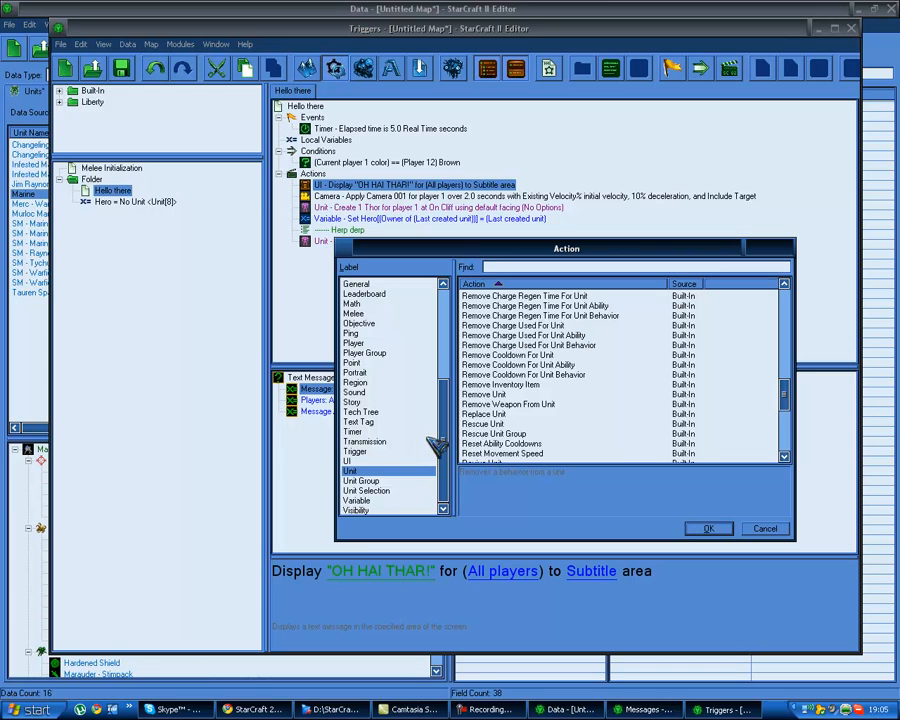
Examine the whole list of Dialog actions for the new action, from Stop Pulsing Screen Image back up to the Create Dialog Item actions
{"action": "left_click_drag", "start_coordinate": [445, 432], "coordinate": [455, 337]}
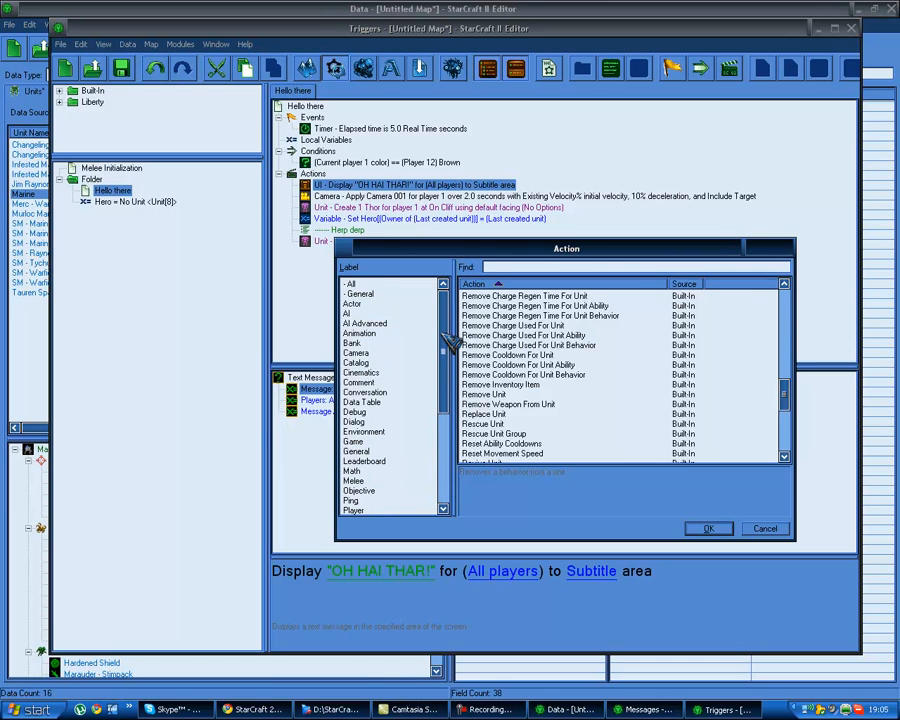
{"action": "left_click", "coordinate": [352, 420]}
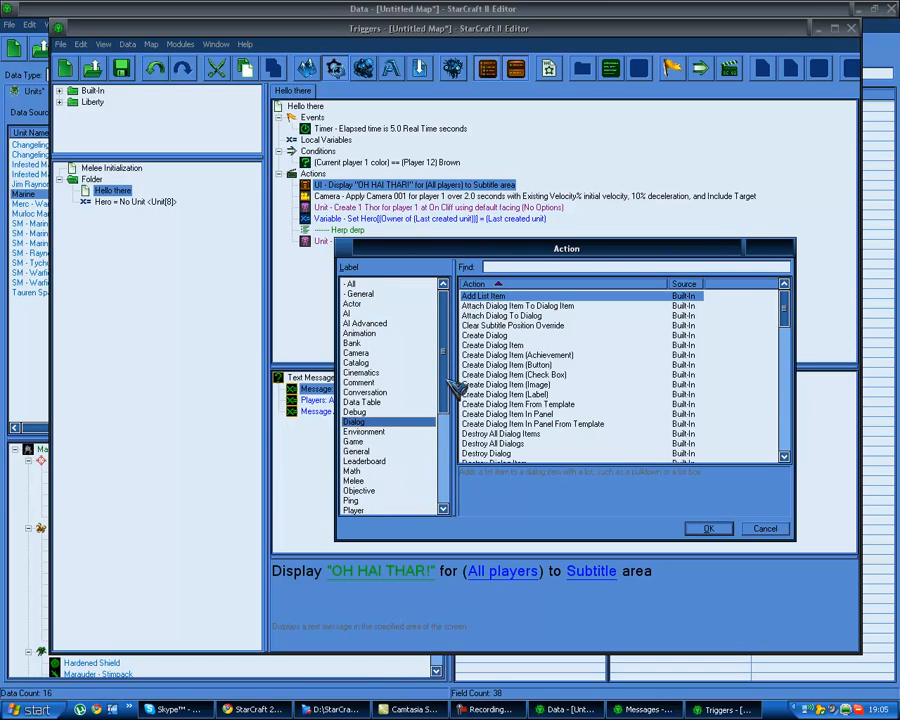
{"action": "left_click", "coordinate": [647, 308]}
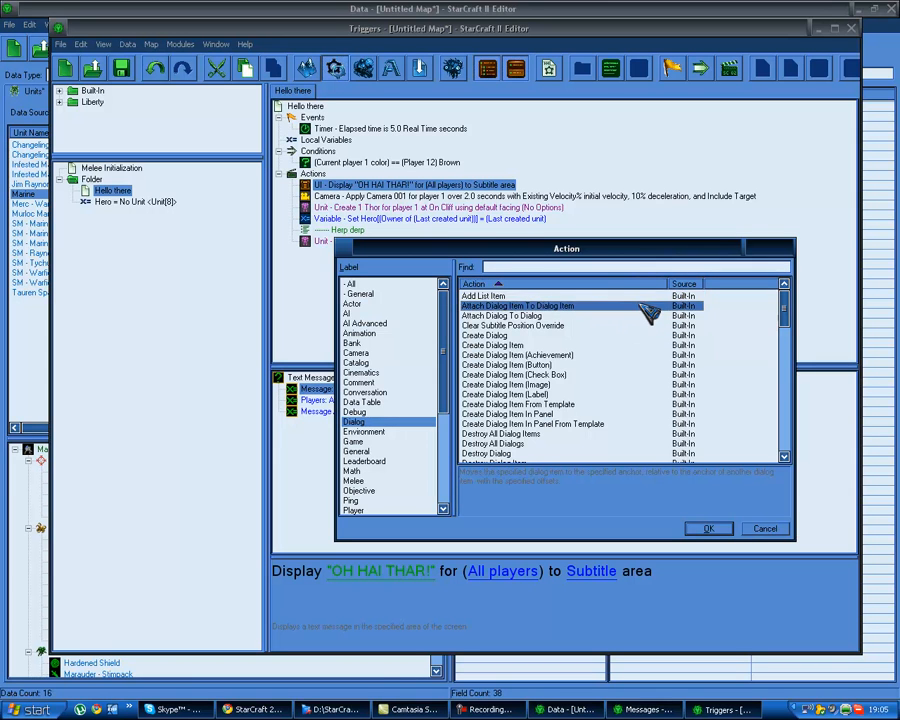
{"action": "scroll", "coordinate": [647, 313], "scroll_direction": "down", "scroll_amount": 15}
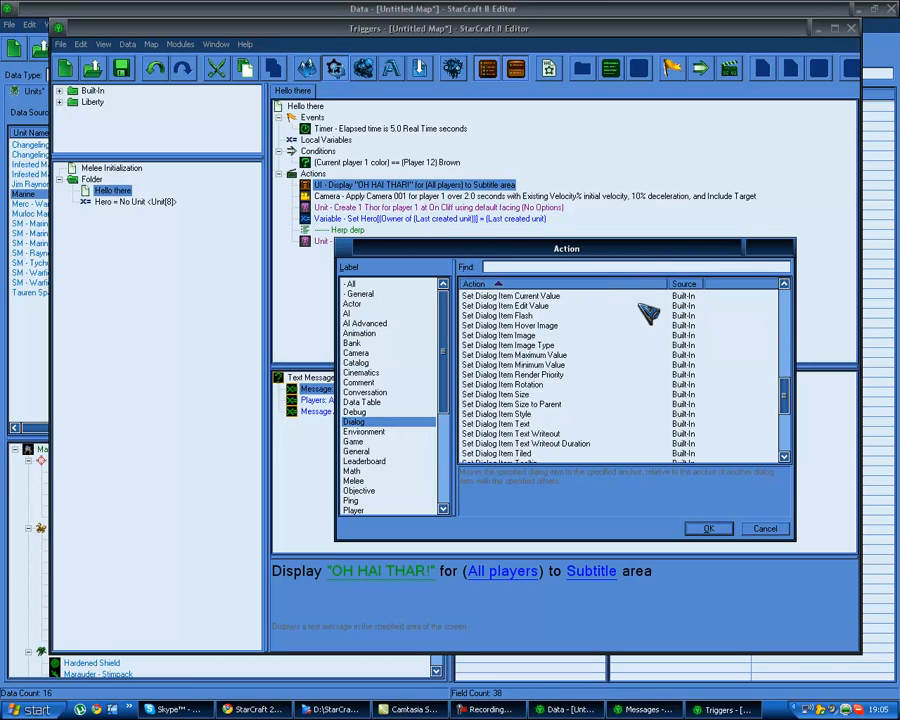
{"action": "scroll", "coordinate": [647, 313], "scroll_direction": "down", "scroll_amount": 5}
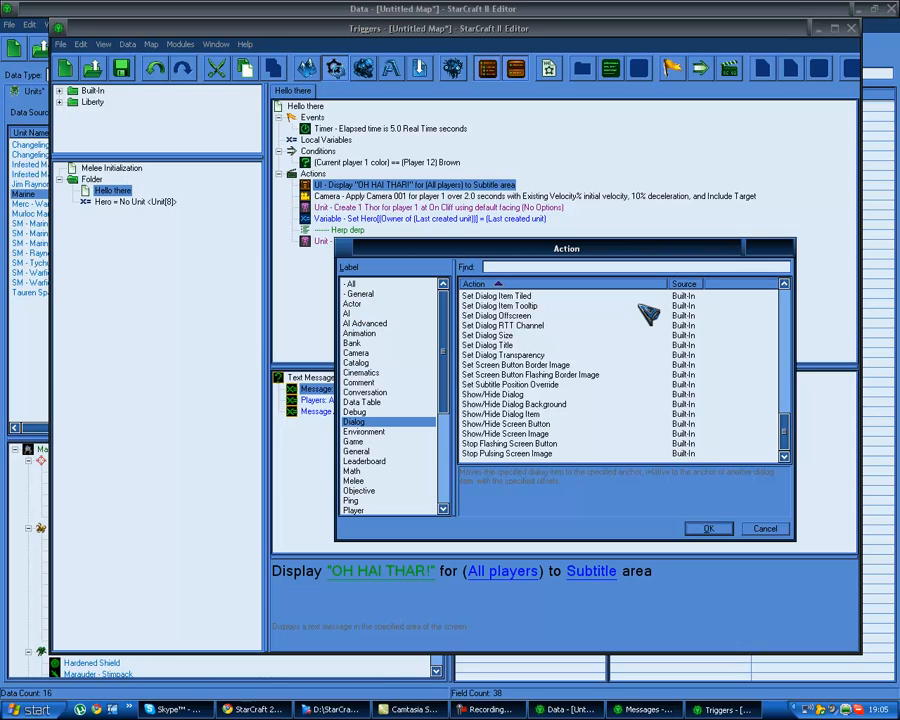
{"action": "left_click", "coordinate": [510, 453]}
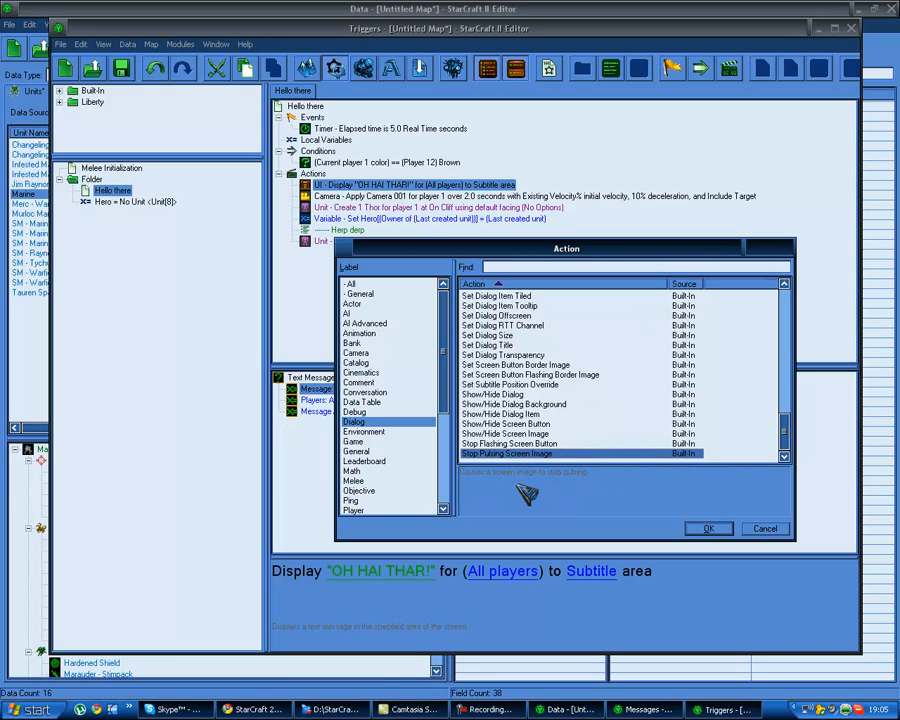
{"action": "key", "text": "Up"}
{"action": "key", "text": "Up"}
{"action": "key", "text": "Up"}
{"action": "key", "text": "Up"}
{"action": "key", "text": "Up"}
{"action": "key", "text": "Up"}
{"action": "key", "text": "Up"}
{"action": "key", "text": "Up"}
{"action": "key", "text": "Up"}
{"action": "key", "text": "Up"}
{"action": "key", "text": "Up"}
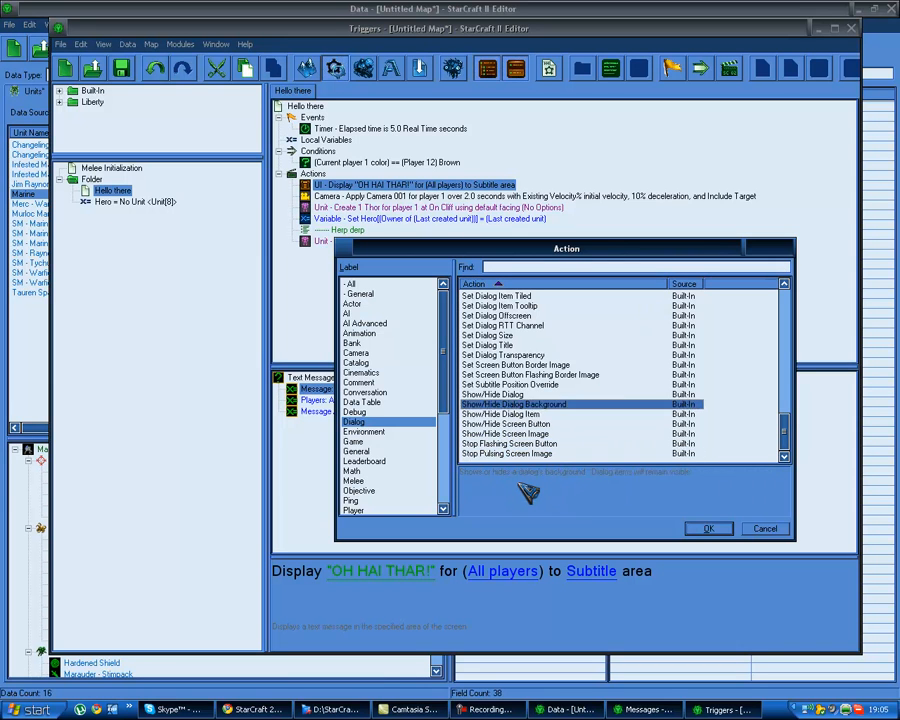
{"action": "key", "text": "Up"}
{"action": "key", "text": "Up"}
{"action": "key", "text": "Up"}
{"action": "key", "text": "Up"}
{"action": "key", "text": "Up"}
{"action": "key", "text": "Up"}
{"action": "key", "text": "Up"}
{"action": "key", "text": "Up"}
{"action": "key", "text": "Up"}
{"action": "key", "text": "Up"}
{"action": "key", "text": "Up"}
{"action": "key", "text": "Up"}
{"action": "key", "text": "Up"}
{"action": "key", "text": "Up"}
{"action": "key", "text": "Up"}
{"action": "key", "text": "Up"}
{"action": "key", "text": "Up"}
{"action": "key", "text": "Up"}
{"action": "key", "text": "Up"}
{"action": "key", "text": "Up"}
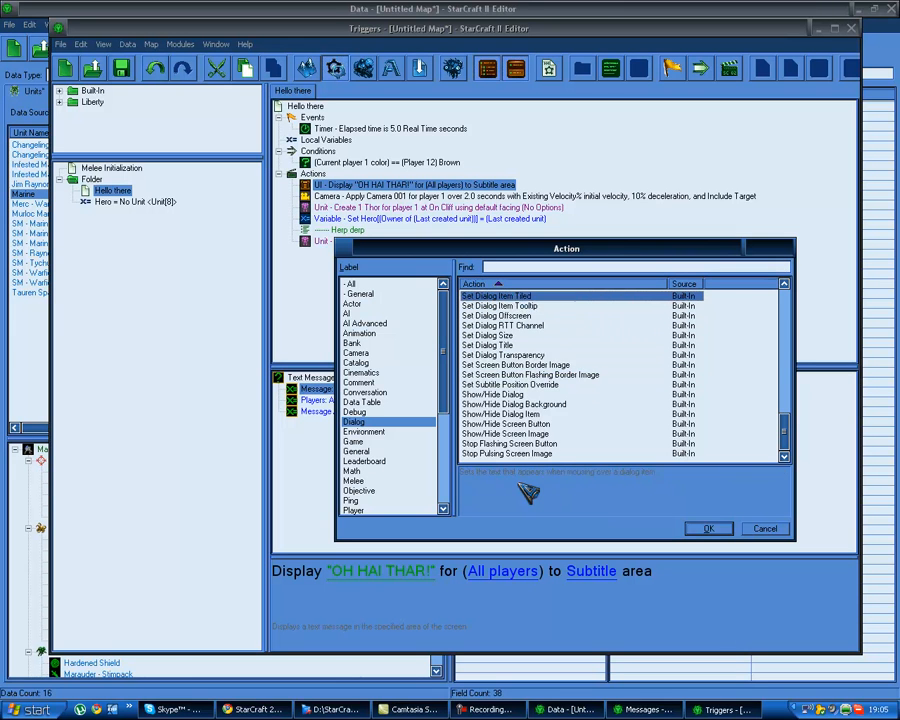
{"action": "key", "text": "Up"}
{"action": "key", "text": "Up"}
{"action": "key", "text": "Up"}
{"action": "key", "text": "Up"}
{"action": "key", "text": "Up"}
{"action": "key", "text": "Up"}
{"action": "key", "text": "Up"}
{"action": "key", "text": "Up"}
{"action": "key", "text": "Up"}
{"action": "key", "text": "Up"}
{"action": "key", "text": "Up"}
{"action": "key", "text": "Up"}
{"action": "key", "text": "Up"}
{"action": "key", "text": "Up"}
{"action": "key", "text": "Up"}
{"action": "key", "text": "Up"}
{"action": "key", "text": "Up"}
{"action": "key", "text": "Up"}
{"action": "key", "text": "Up"}
{"action": "key", "text": "Up"}
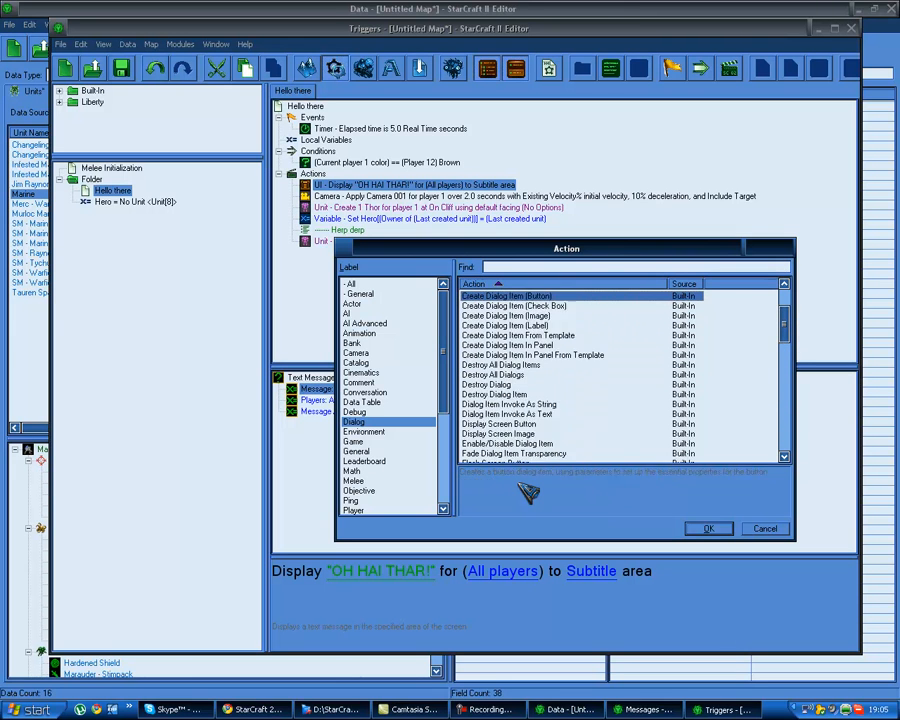
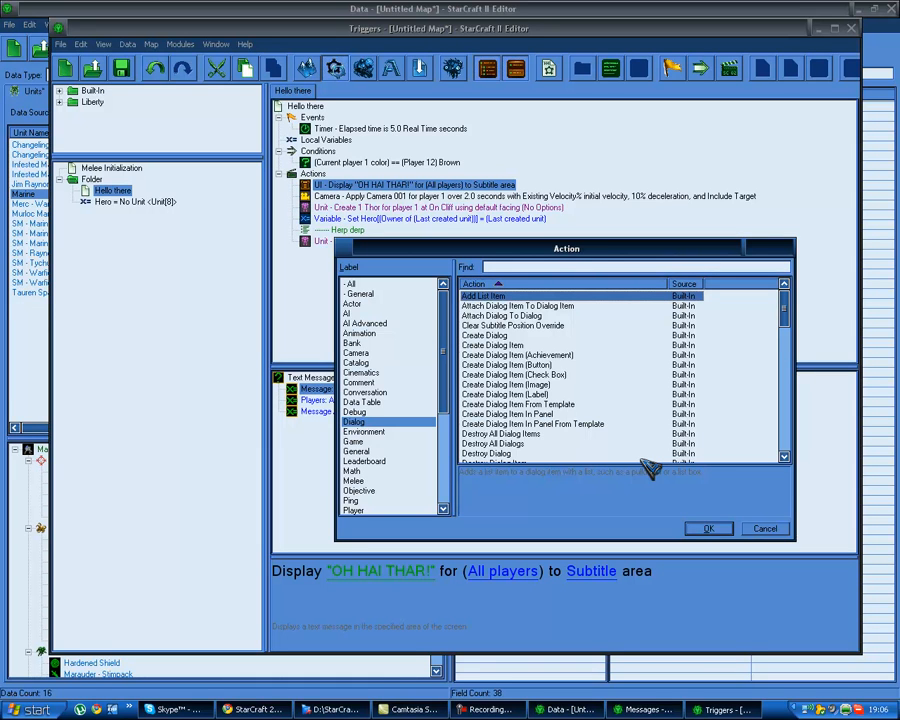
Discard the new action and add a custom script named Trigger below Melee Initialization
{"action": "left_click", "coordinate": [770, 531]}
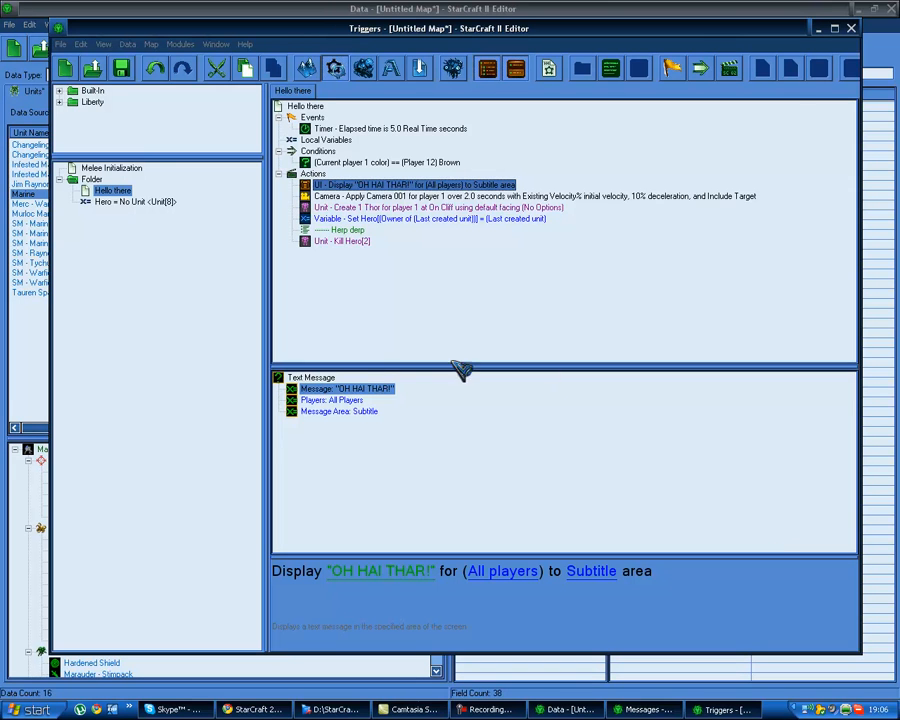
{"action": "left_click", "coordinate": [128, 169]}
{"action": "right_click", "coordinate": [134, 170]}
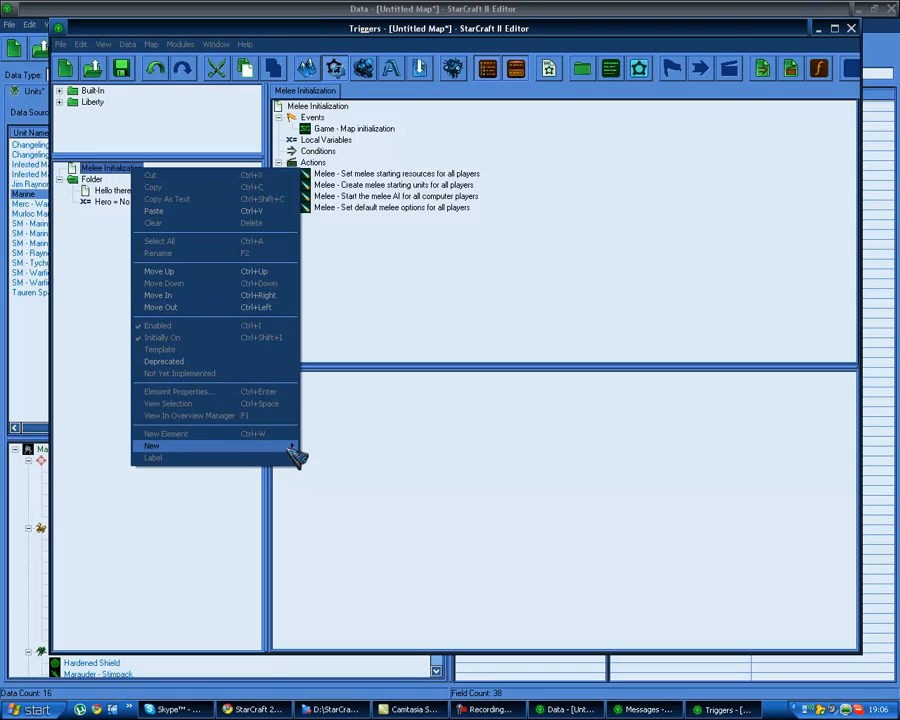
{"action": "mouse_move", "coordinate": [290, 446]}
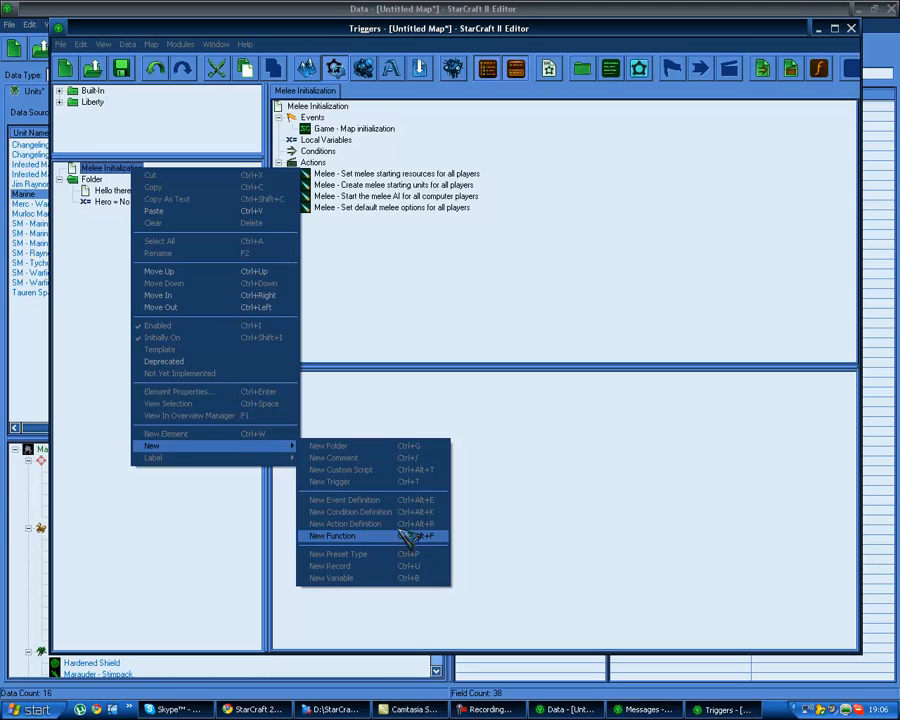
{"action": "left_click", "coordinate": [372, 472]}
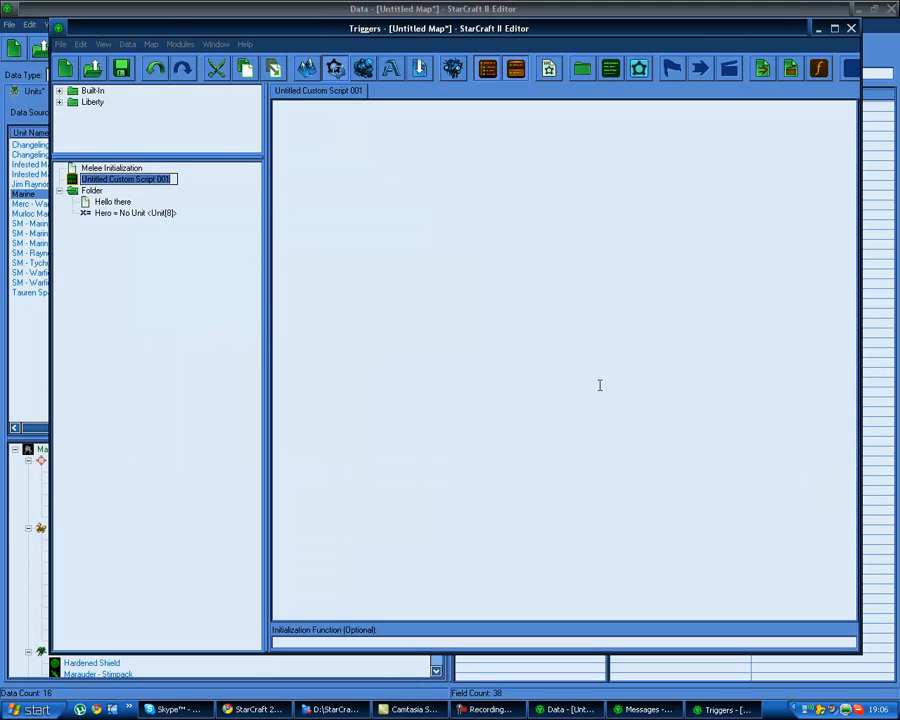
{"action": "type", "text": "Teigger"}
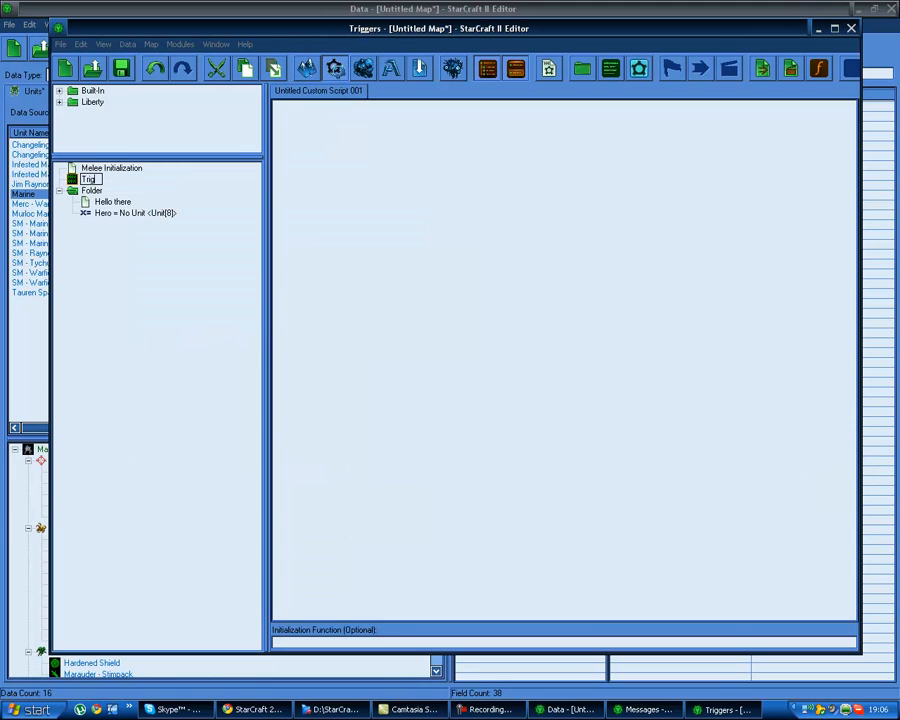
{"action": "key", "text": "Return"}
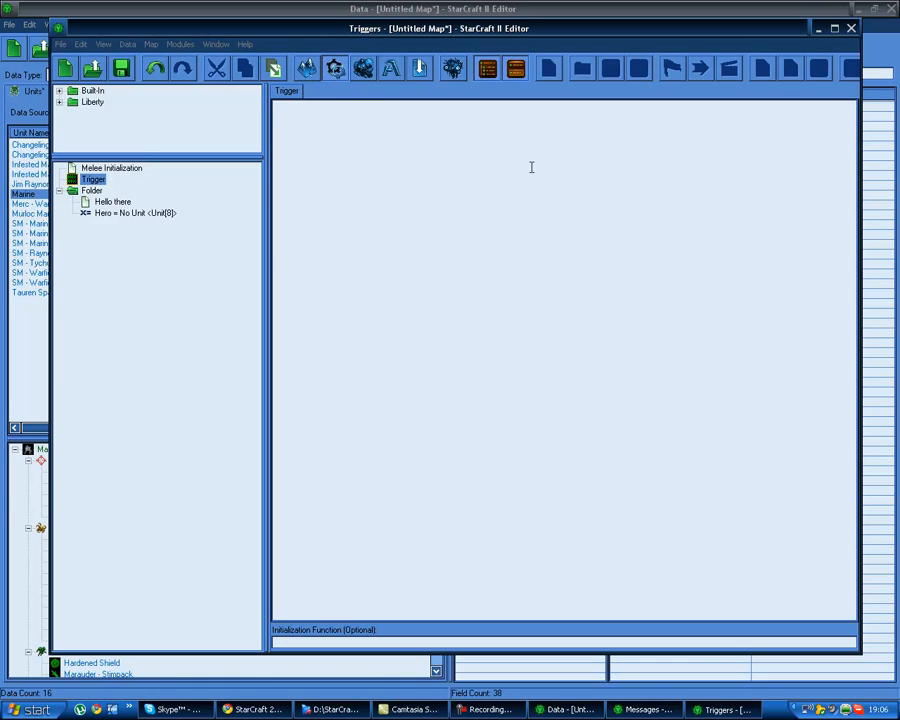
Write the statement CreateUnit2(1,"Thor",1,OnCliff); in the Trigger custom script
{"action": "left_click", "coordinate": [531, 167]}
{"action": "type", "text": "CreateUnit2(1,Thor\""}
{"action": "key", "text": "Left"}
{"action": "key", "text": "Left"}
{"action": "key", "text": "Left"}
{"action": "key", "text": "Left"}
{"action": "key", "text": "Left"}
{"action": "type", "text": "\""}
{"action": "key", "text": "End"}
{"action": "type", "text": ",1,OnCliff"}
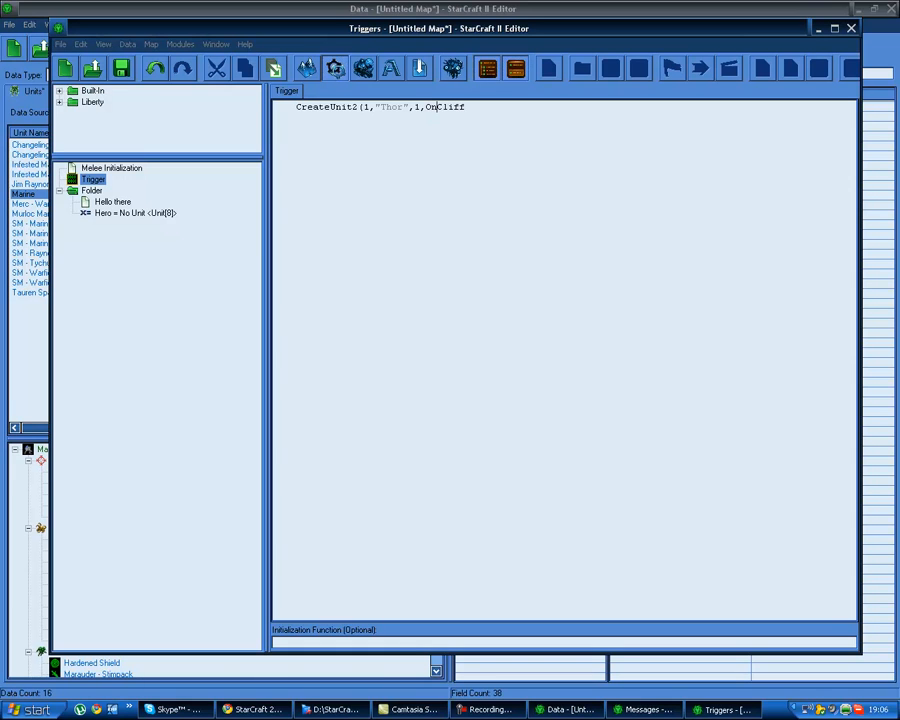
{"action": "key", "text": "Left"}
{"action": "type", "text": ")"}
{"action": "key", "text": "ctrl+a"}
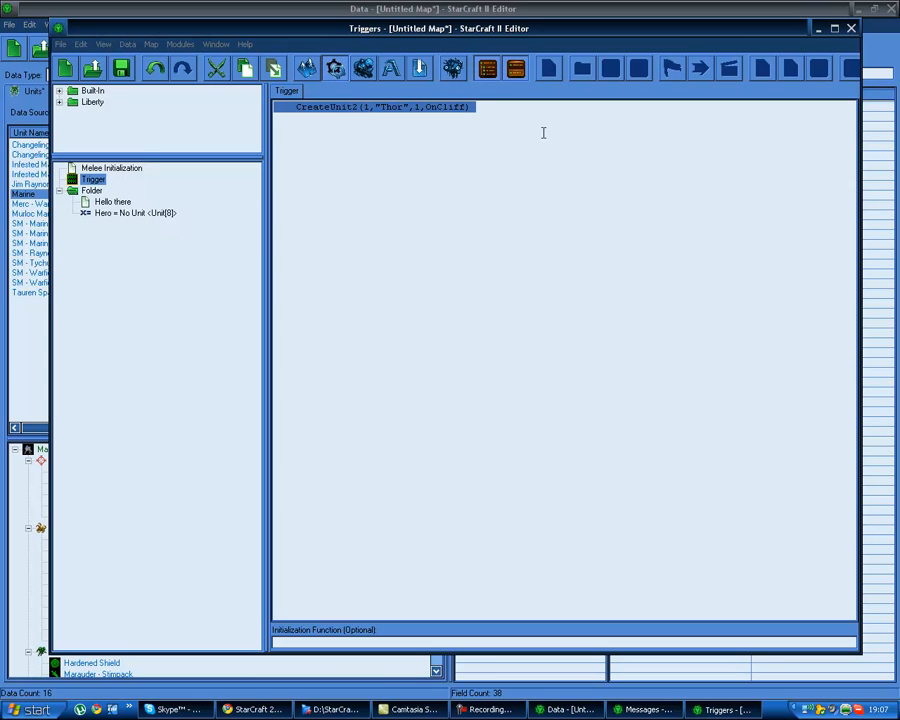
{"action": "left_click", "coordinate": [298, 108]}
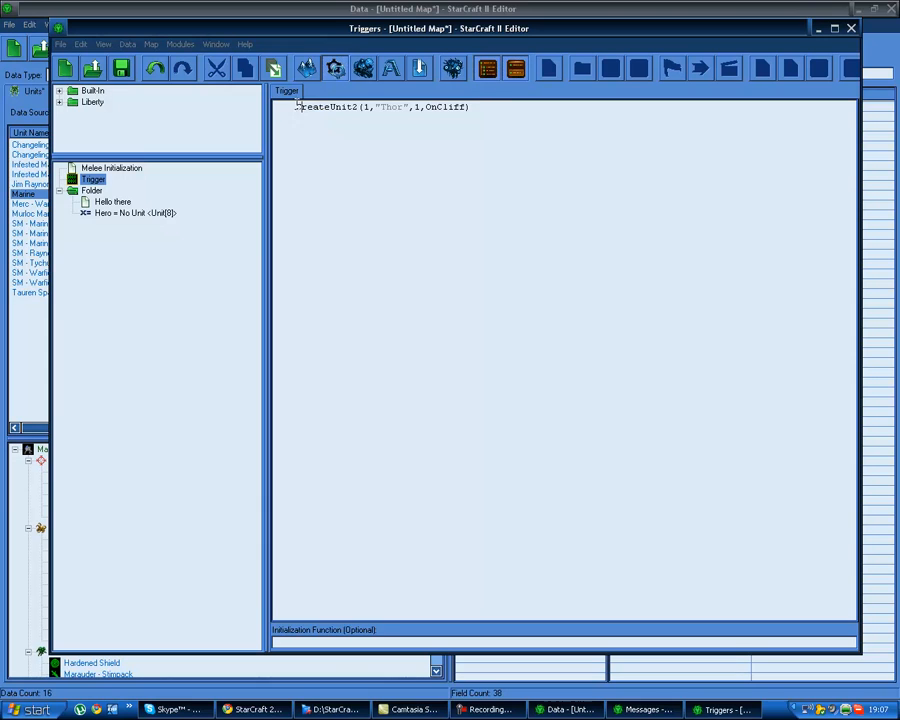
{"action": "left_click", "coordinate": [493, 111]}
{"action": "type", "text": ";"}
Highlight the whole script statement and its CreateUnit2 function name, and clear the selection
{"action": "left_click_drag", "start_coordinate": [285, 104], "coordinate": [588, 104]}
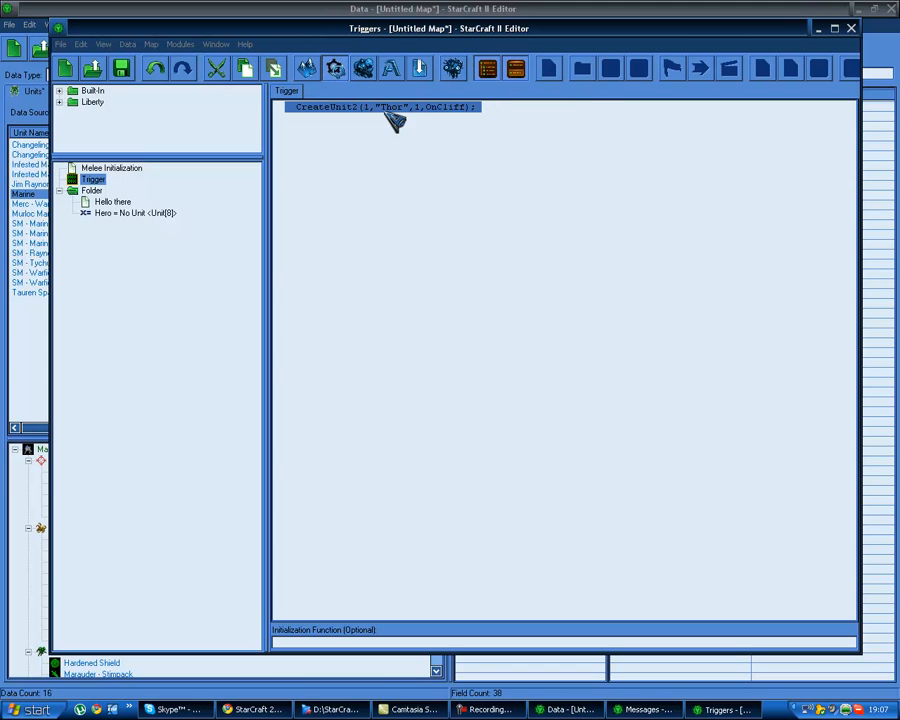
{"action": "left_click", "coordinate": [357, 106]}
{"action": "double_click", "coordinate": [350, 108]}
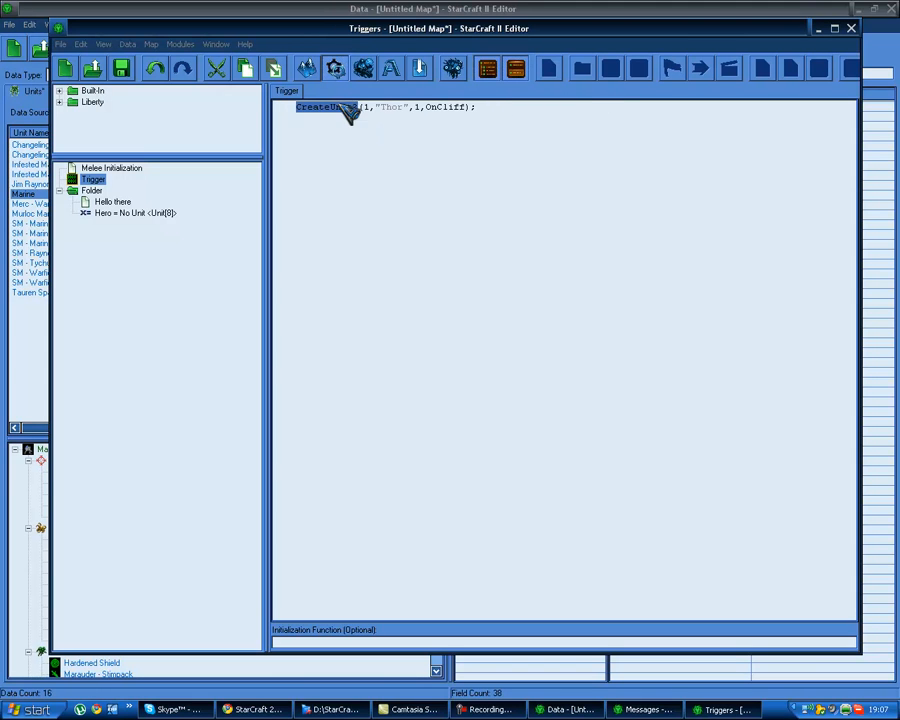
{"action": "left_click", "coordinate": [566, 124]}
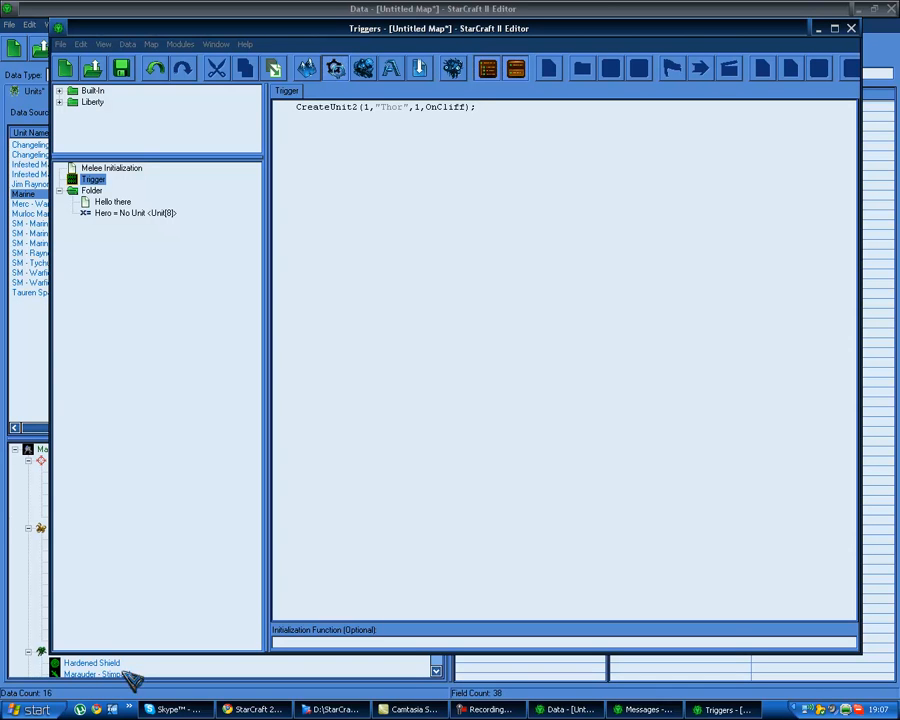
Switch to Chrome and view the SC2Mapster home page and its search box
{"action": "left_click", "coordinate": [252, 709]}
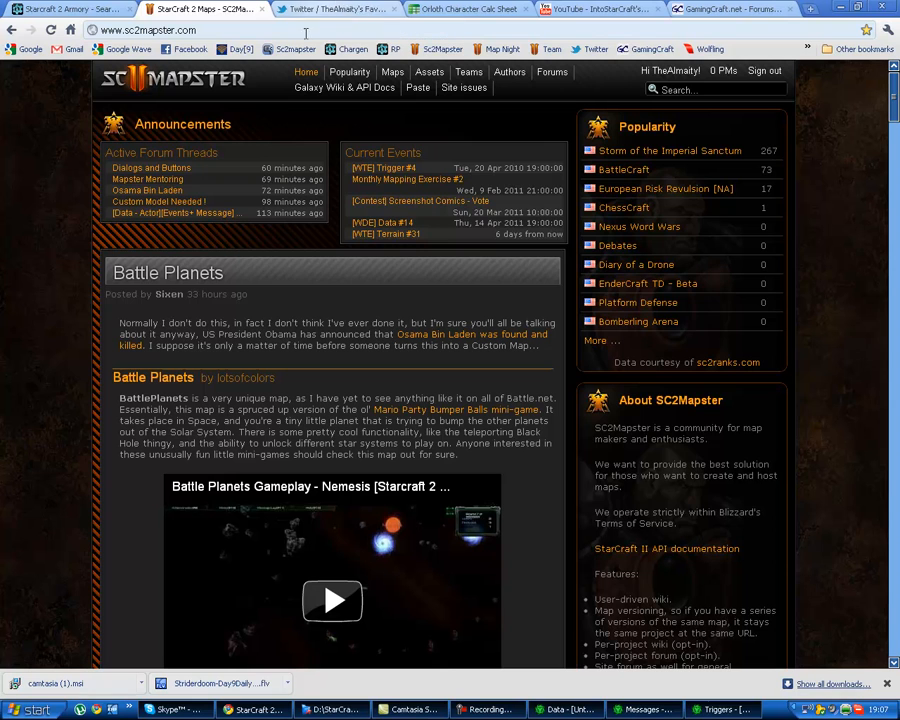
{"action": "left_click_drag", "start_coordinate": [32, 92], "coordinate": [196, 295]}
{"action": "left_click", "coordinate": [196, 295]}
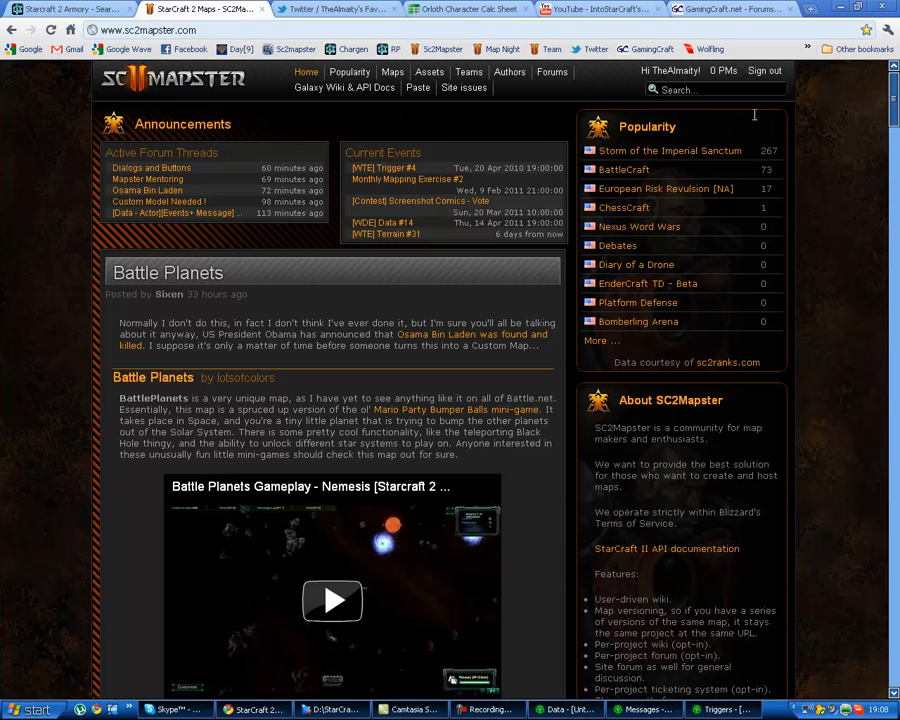
{"action": "left_click", "coordinate": [724, 90]}
{"action": "left_click", "coordinate": [366, 120]}
Highlight the account handle on the open Twitter profile page and return to the SC2Mapster home page
{"action": "left_click", "coordinate": [368, 10]}
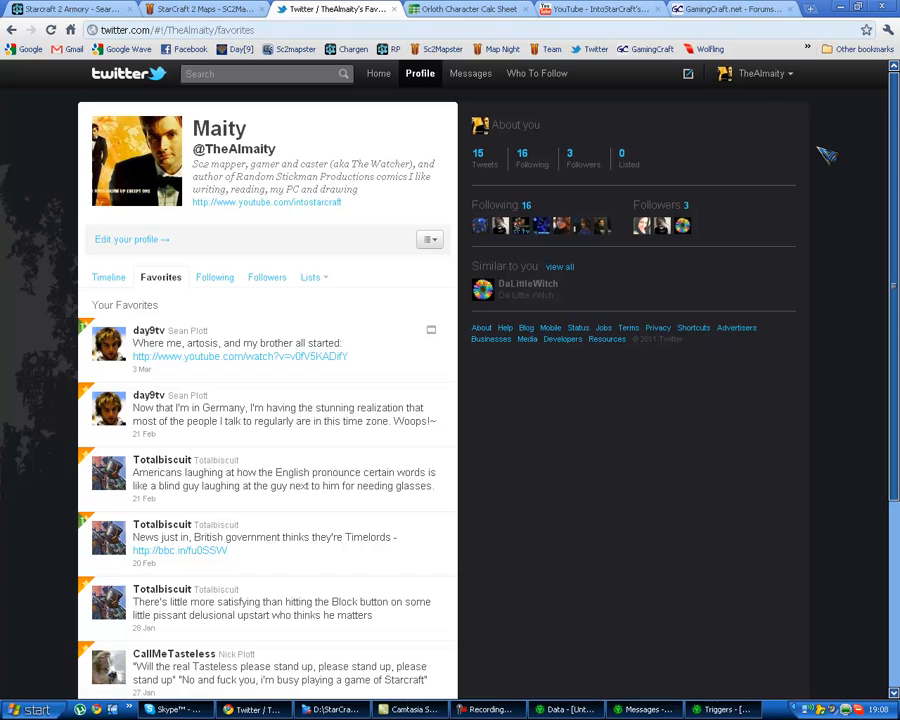
{"action": "left_click_drag", "start_coordinate": [193, 148], "coordinate": [398, 163]}
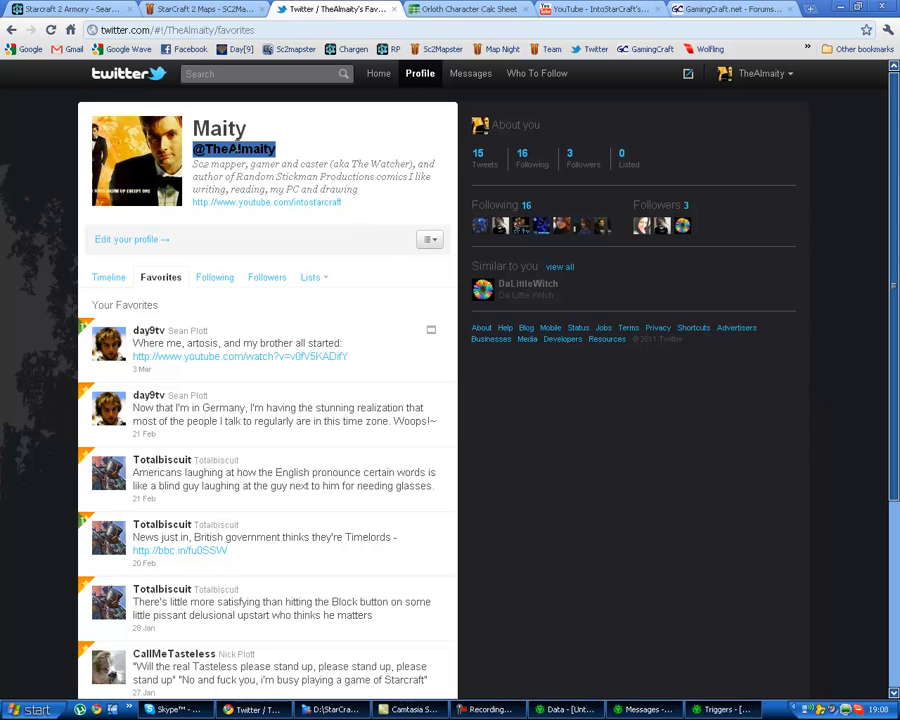
{"action": "left_click", "coordinate": [230, 150]}
{"action": "left_click_drag", "start_coordinate": [195, 148], "coordinate": [350, 153]}
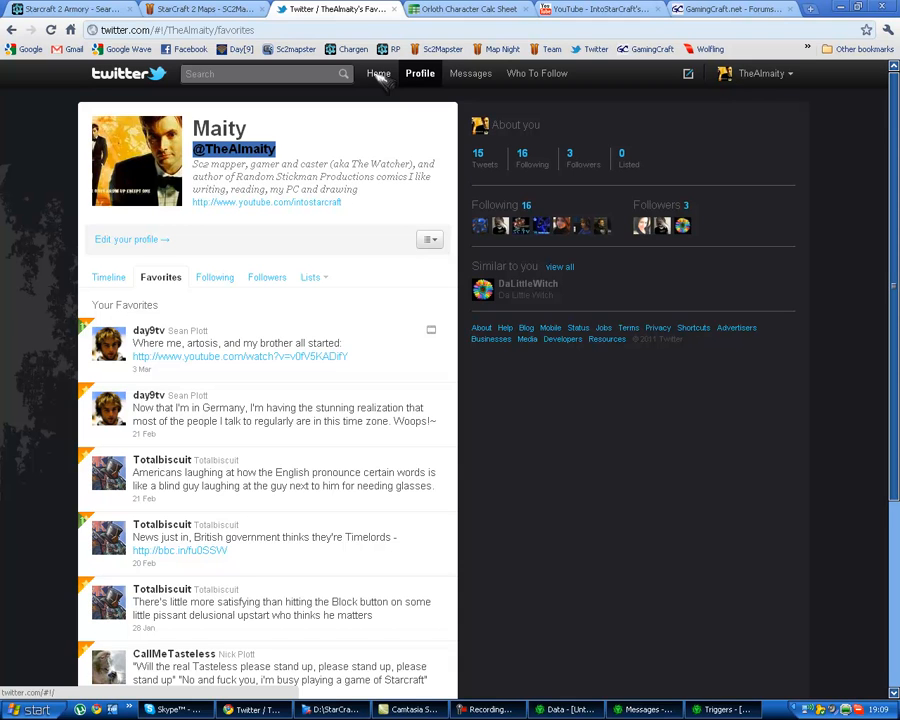
{"action": "left_click", "coordinate": [234, 10]}
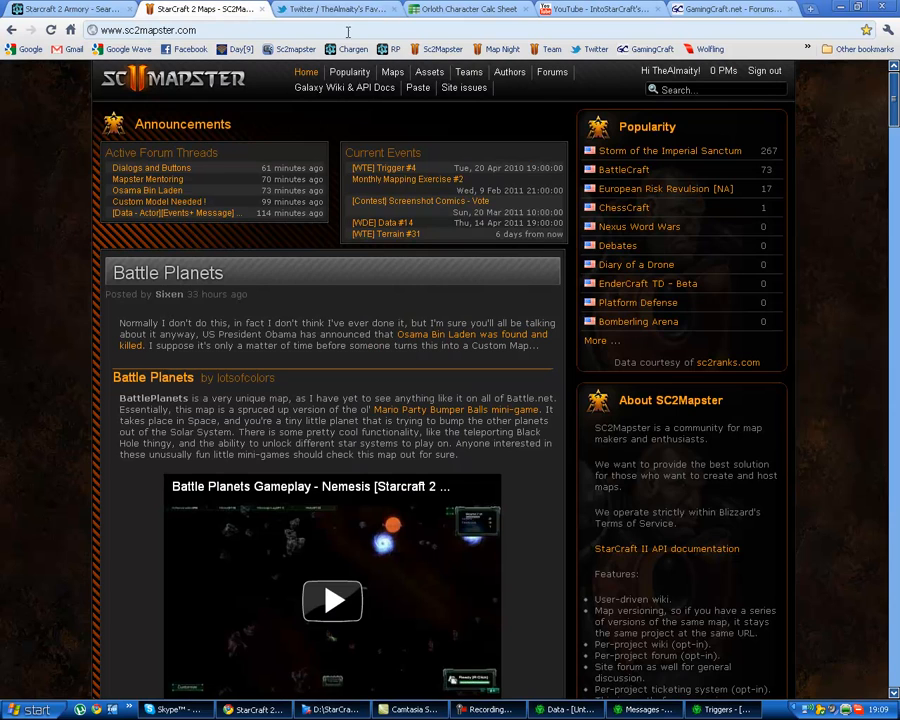